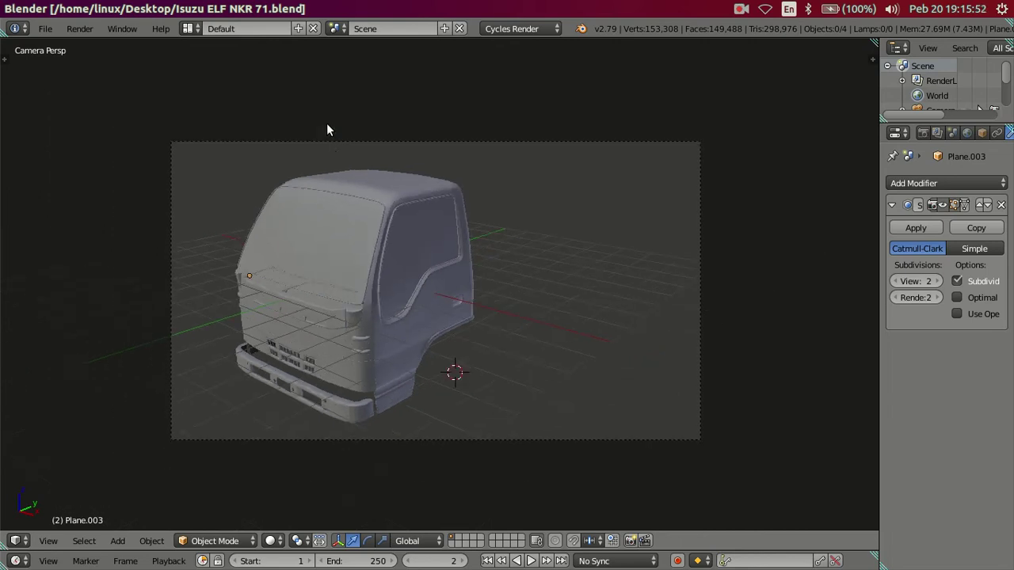
Make the Blender window fullscreen and switch the viewport to wireframe
left_click(123, 29)
left_click(139, 63)
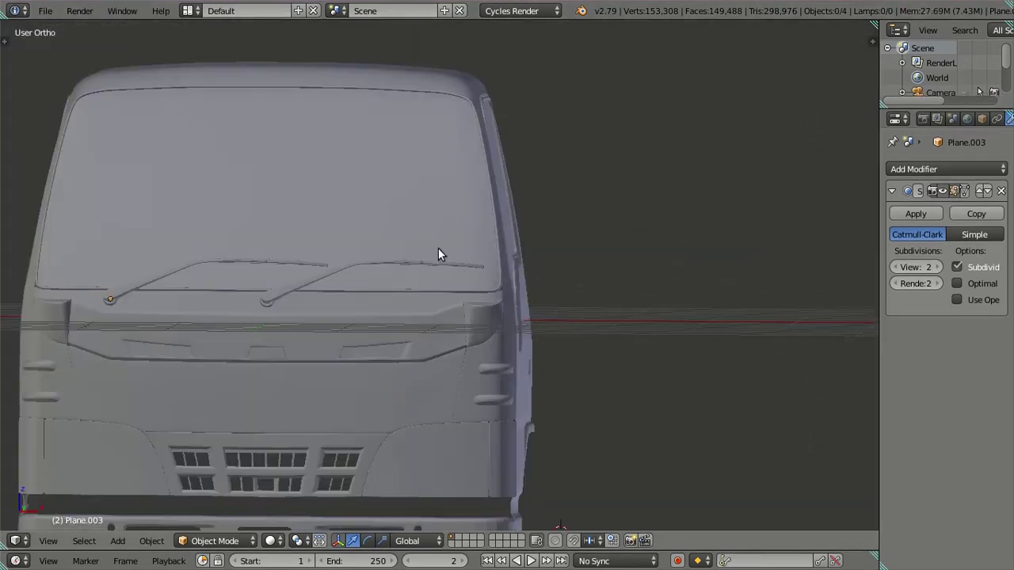
key("z")
scroll(406, 263, "down", 2)
mouse_move(417, 259)
middle_mouse_down()
mouse_move(500, 313)
mouse_move(426, 335)
middle_mouse_up()
scroll(467, 331, "up", 3)
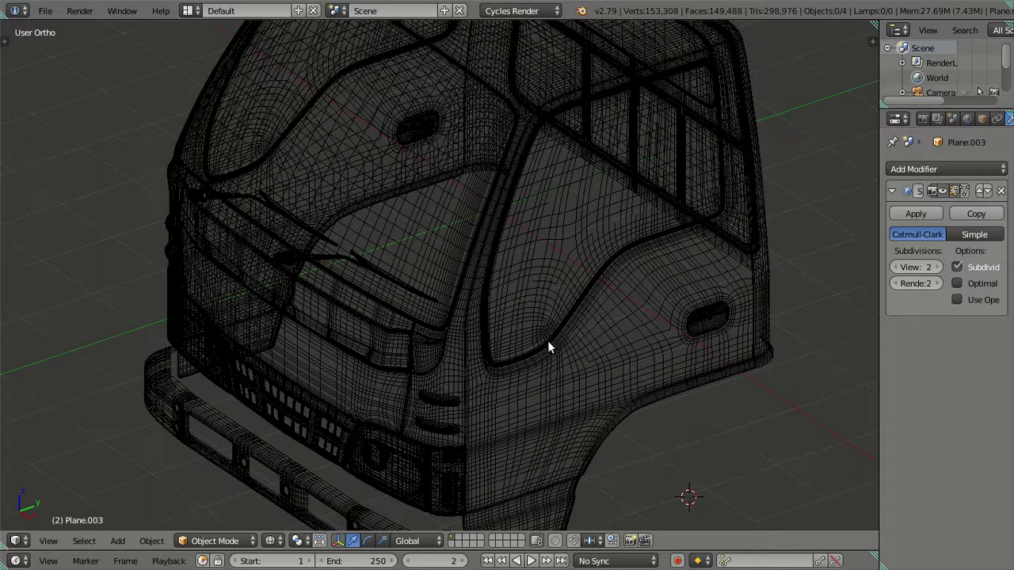
Set Subdivision Surface viewport levels to 0 on Plane, Plane.001 and Plane.003, then deselect all
right_click(548, 346)
left_click_drag(919, 442, 892, 441)
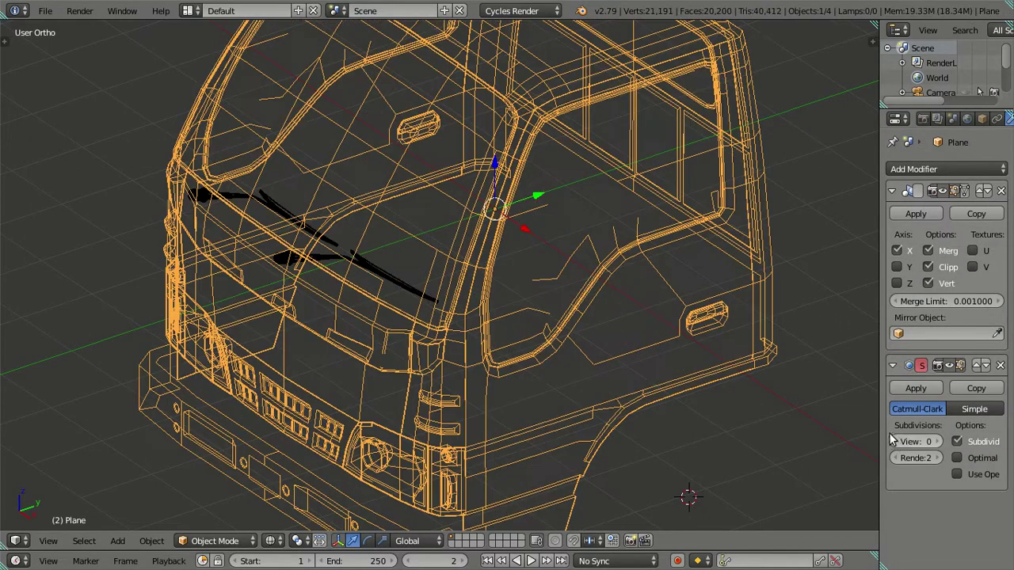
right_click(387, 280)
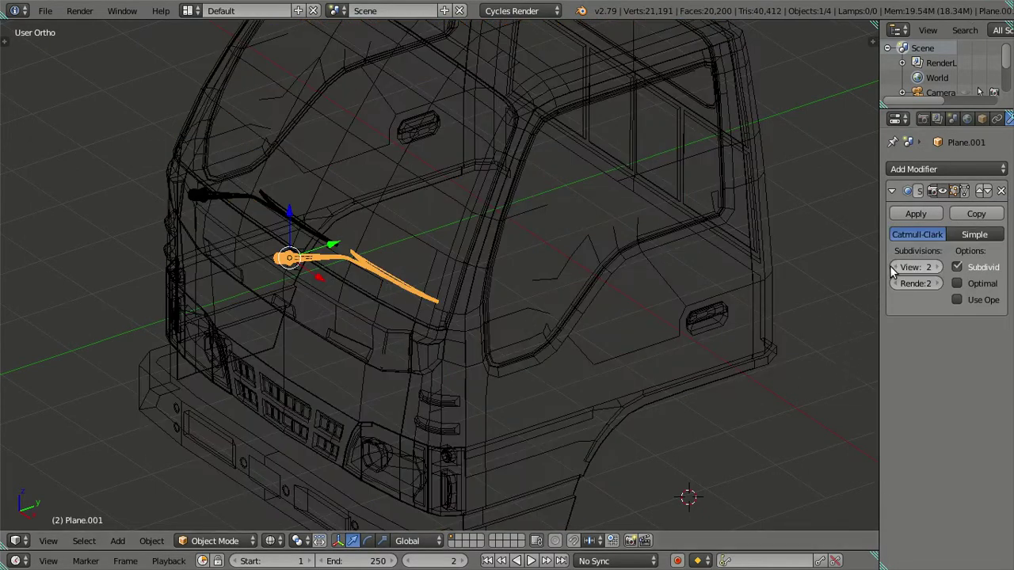
left_click_drag(919, 267, 894, 267)
right_click(266, 209)
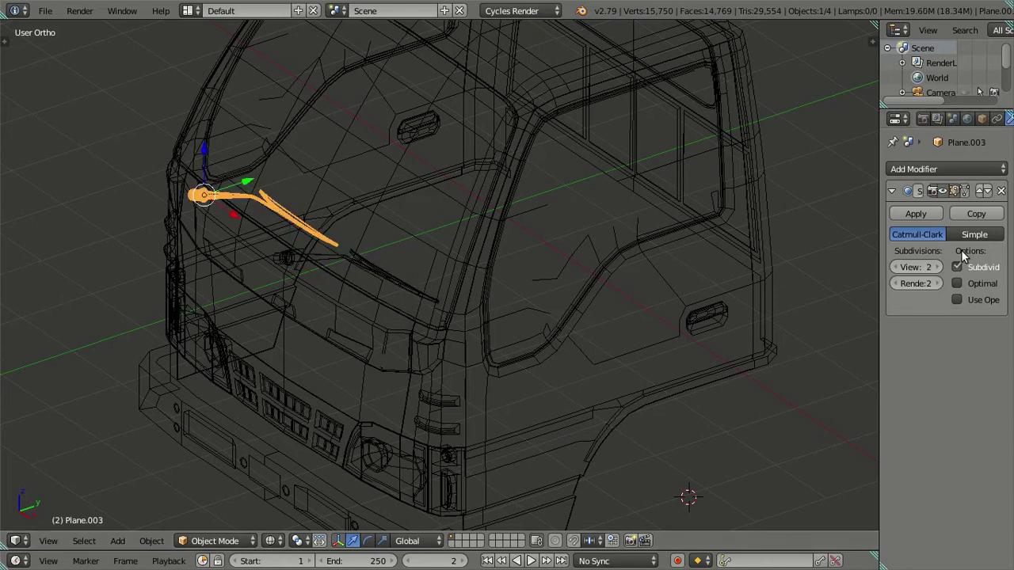
left_click(896, 267)
left_click(896, 267)
key("z")
mouse_move(375, 284)
middle_mouse_down()
mouse_move(403, 285)
mouse_move(376, 250)
mouse_move(301, 227)
mouse_move(294, 252)
mouse_move(419, 278)
mouse_move(376, 295)
middle_mouse_up()
key("a")
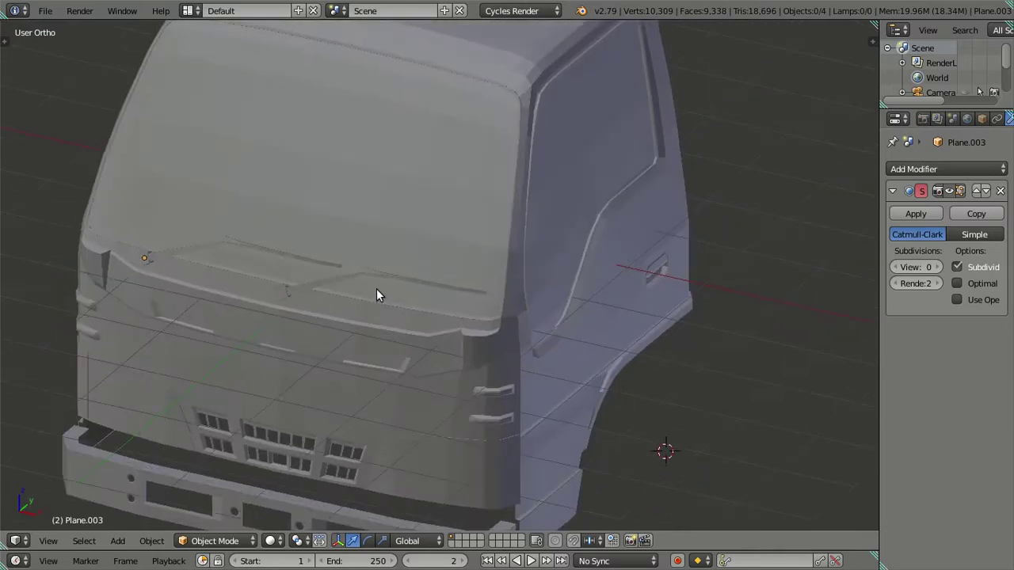
Hide the upper and lower wiper arms
left_click(331, 282)
left_click(315, 267, "shift")
key("h")
mouse_move(357, 279)
middle_mouse_down()
mouse_move(344, 277)
mouse_move(335, 326)
mouse_move(362, 315)
mouse_move(362, 337)
mouse_move(428, 342)
mouse_move(403, 319)
middle_mouse_up()
Switch to front orthographic view and enter Edit Mode on the cab body mesh
key("KP_1")
right_click(324, 283)
key("Tab")
key("Tab")
key("Tab")
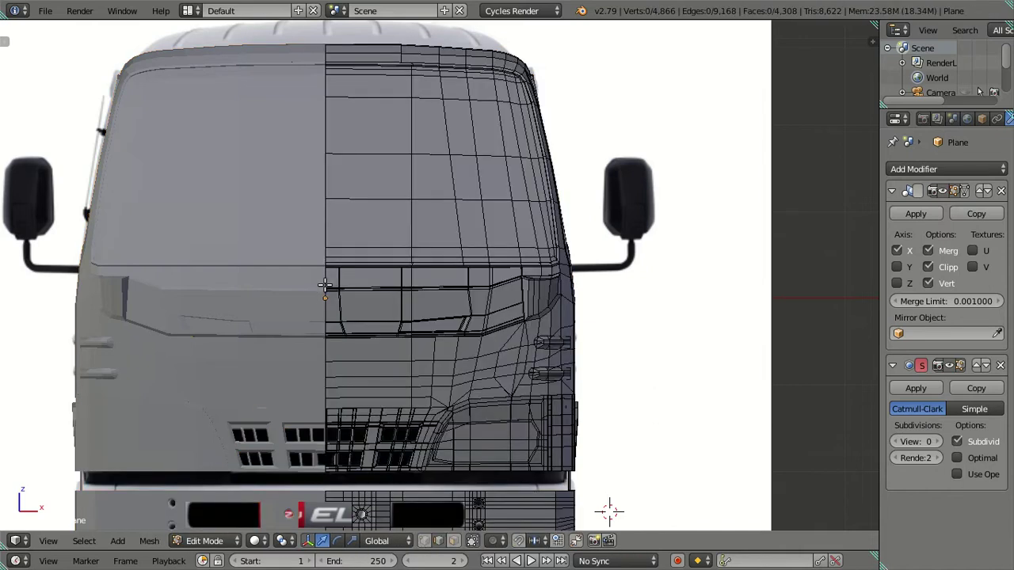
middle_click_drag(501, 311, 474, 318, "shift")
scroll(472, 309, "up", 4)
scroll(468, 294, "up", 2)
scroll(468, 294, "up", 1)
Zoom and pan the front view to center the reference mirror
middle_click_drag(608, 261, 441, 376, "shift")
scroll(204, 309, "down", 1)
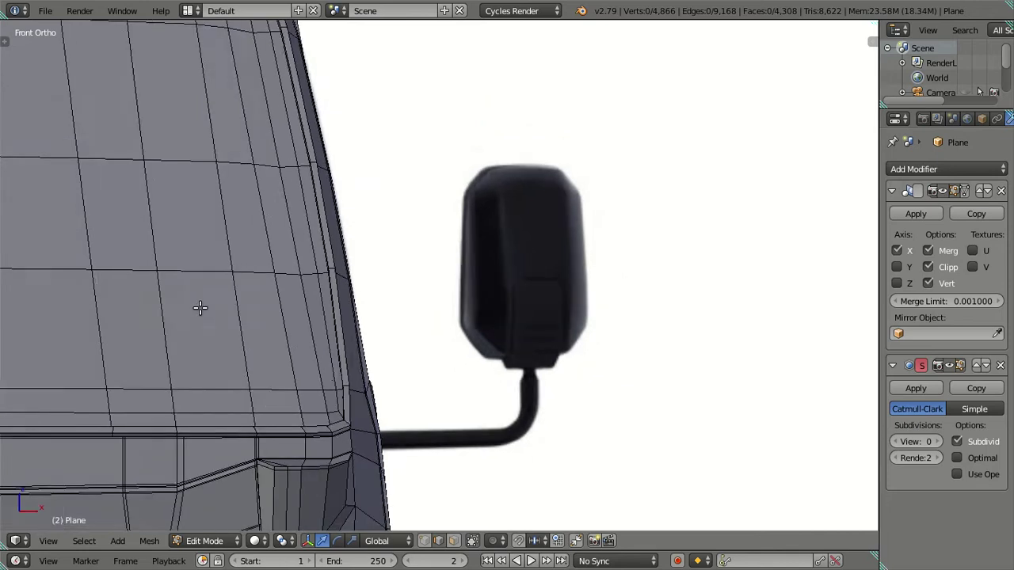
scroll(203, 302, "down", 1)
scroll(260, 286, "down", 2)
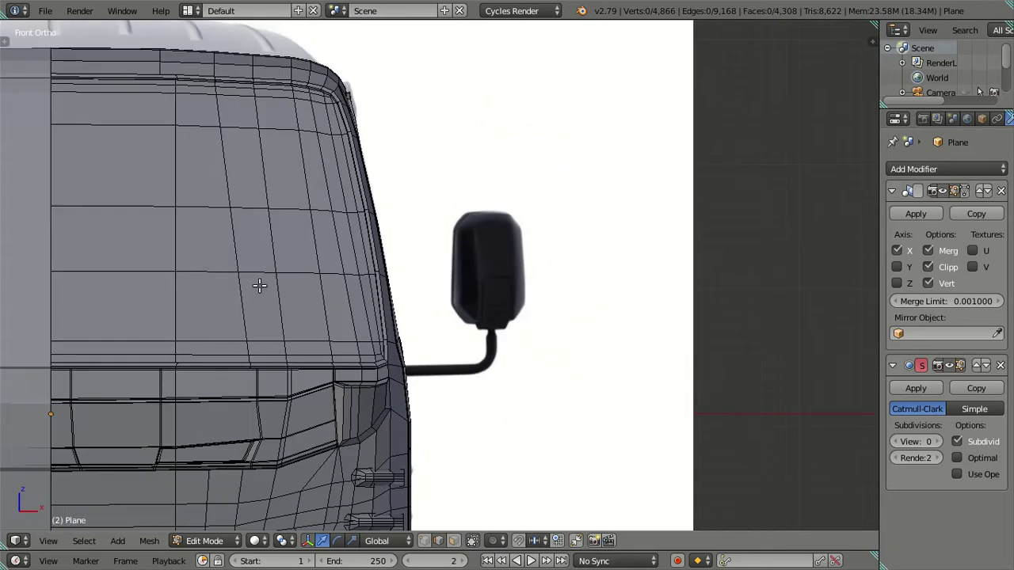
middle_click_drag(260, 285, 414, 279, "shift")
scroll(276, 330, "up", 1)
scroll(277, 330, "up", 2)
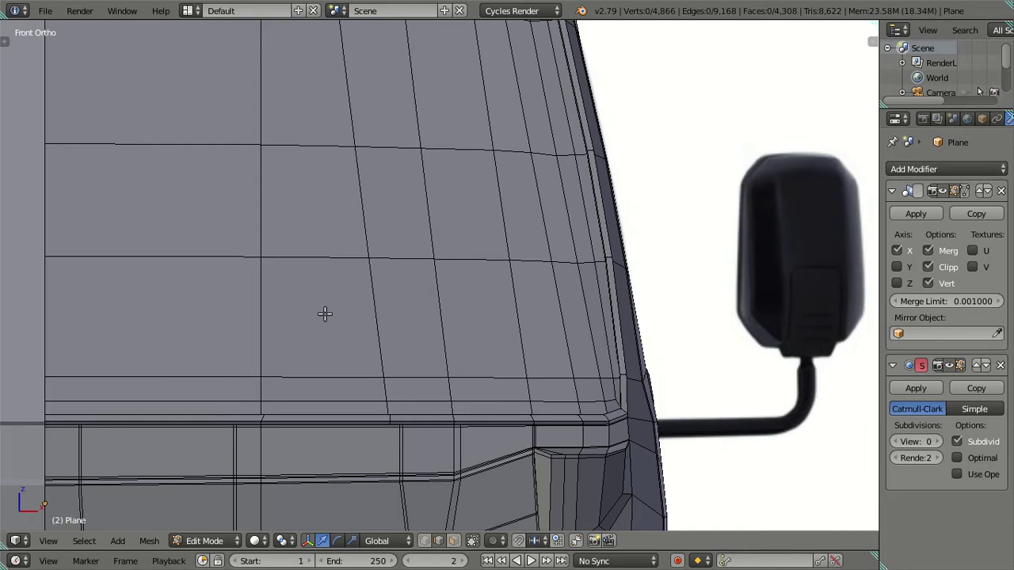
middle_click_drag(862, 290, 587, 310, "shift")
scroll(589, 313, "up", 3)
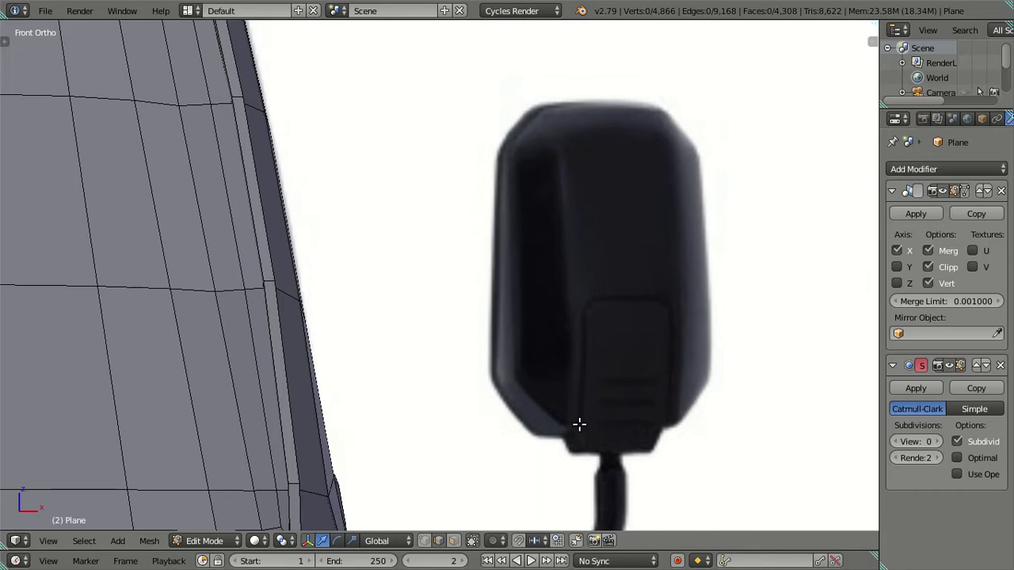
scroll(499, 388, "down", 4)
scroll(476, 362, "down", 3)
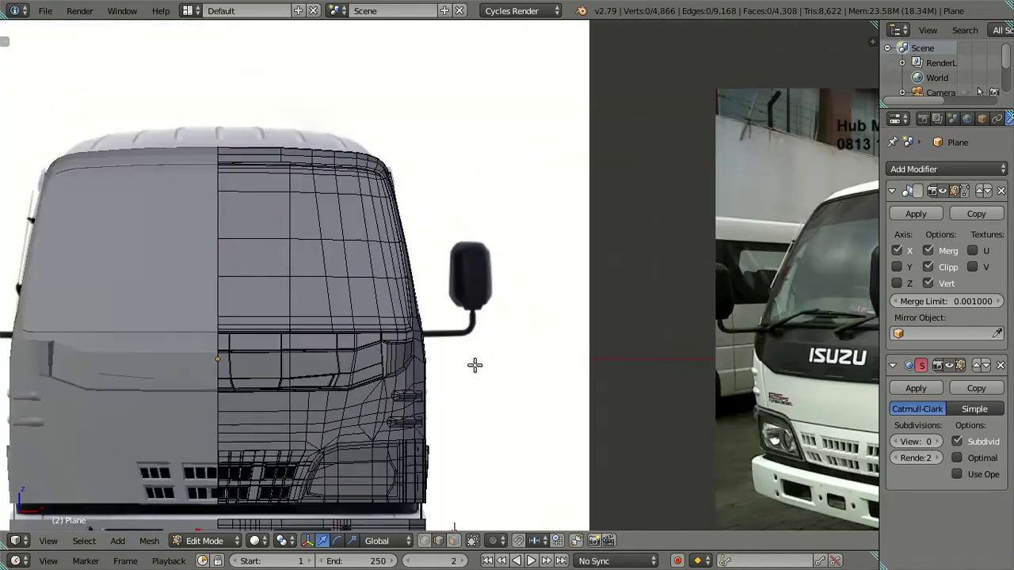
scroll(475, 362, "down", 2)
key("KP_3")
scroll(365, 355, "up", 5)
scroll(389, 331, "up", 4)
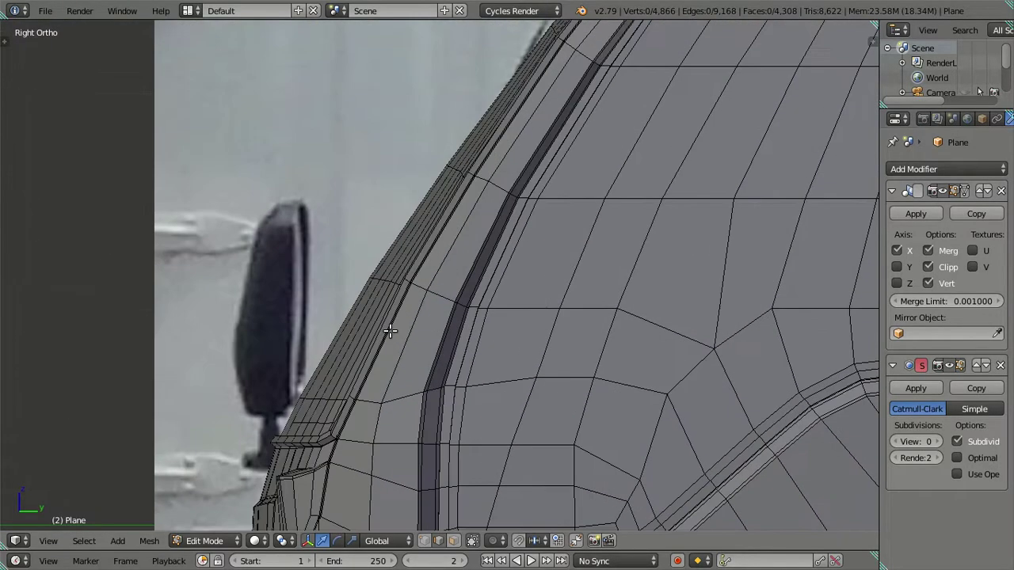
scroll(389, 332, "down", 3)
scroll(390, 331, "down", 2)
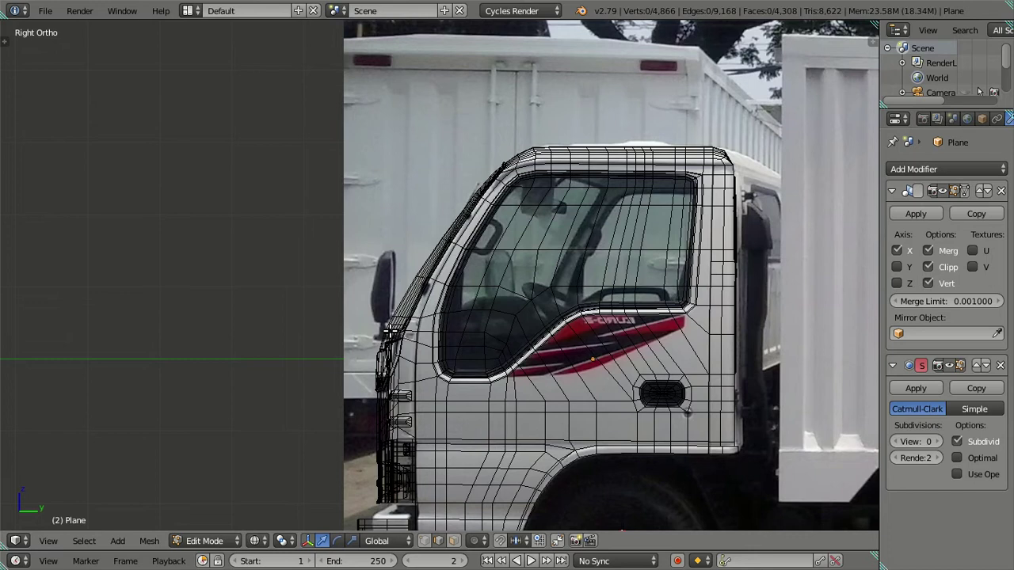
scroll(390, 331, "up", 4)
scroll(390, 331, "up", 4)
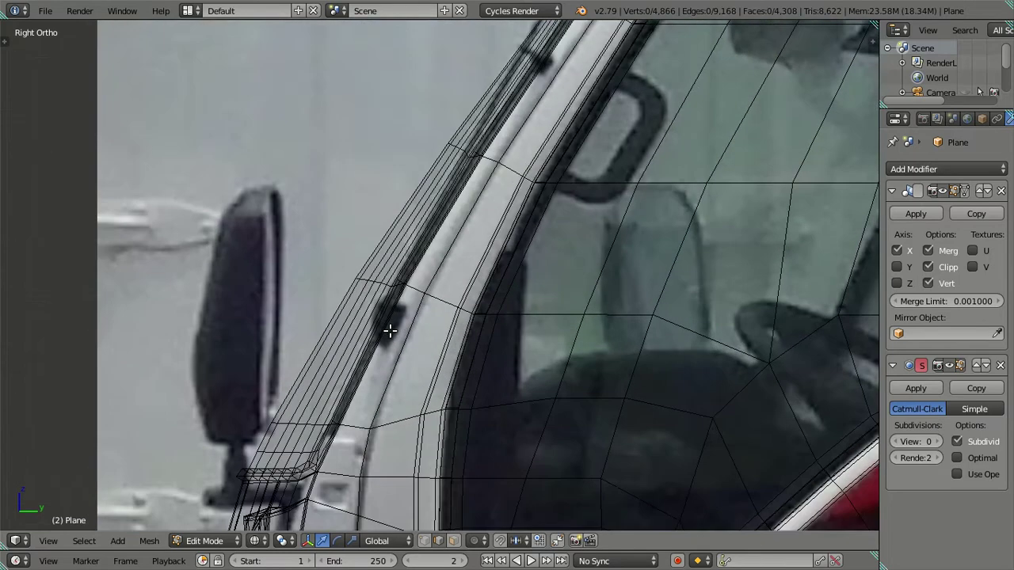
scroll(325, 289, "down", 1)
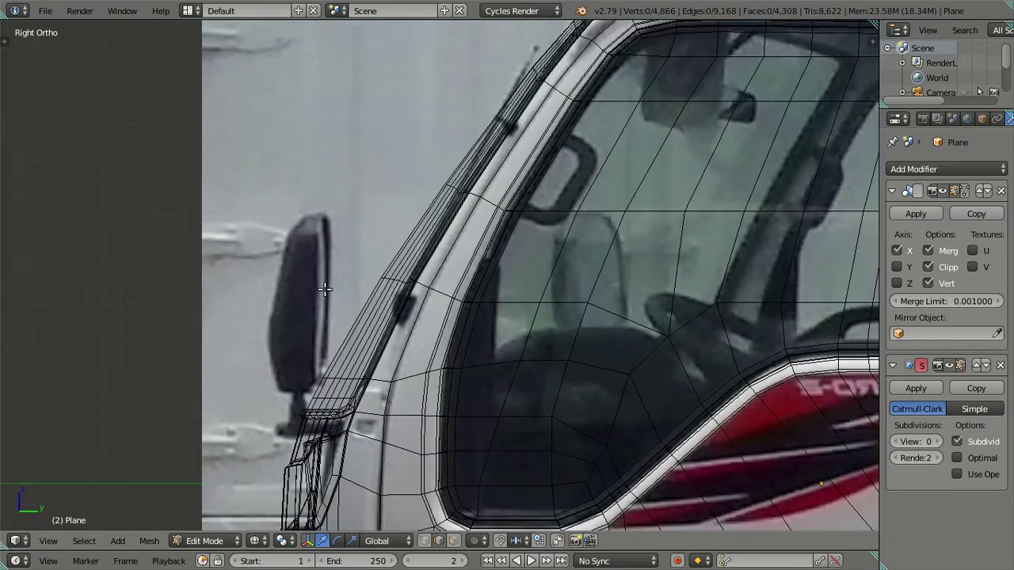
scroll(325, 289, "down", 2)
scroll(325, 289, "down", 3)
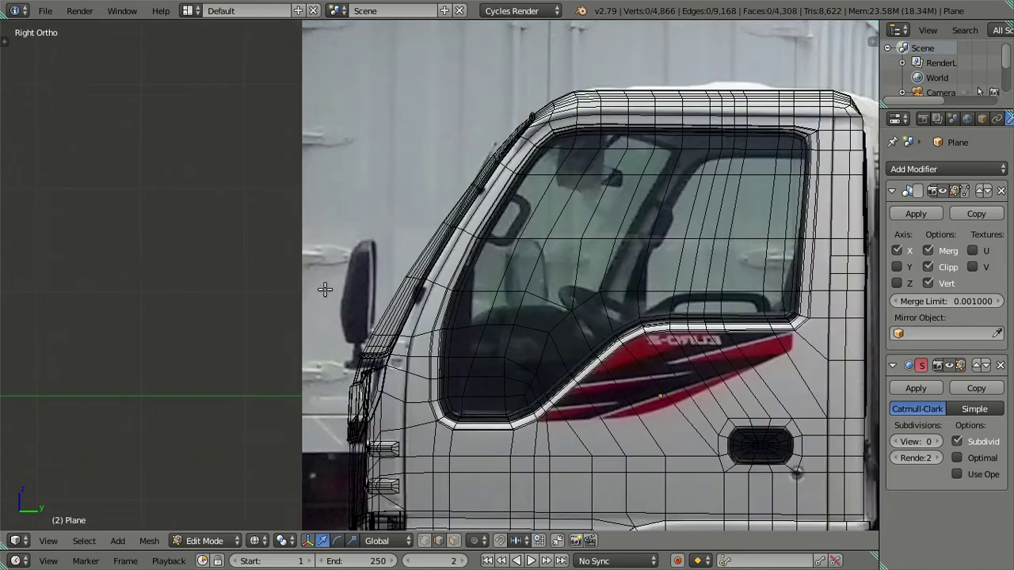
scroll(325, 289, "up", 2)
scroll(325, 289, "up", 3)
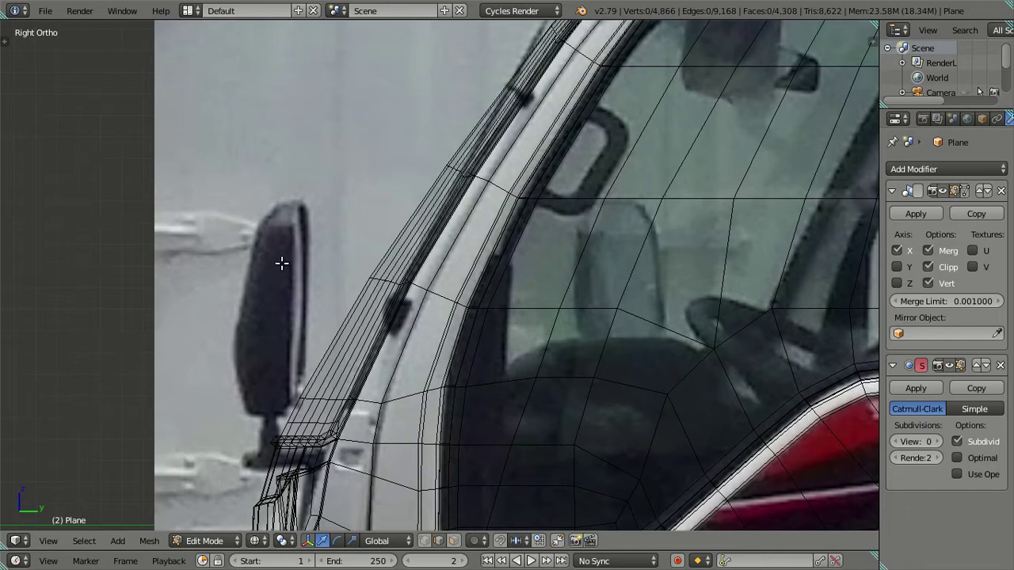
middle_click_drag(518, 330, 517, 327)
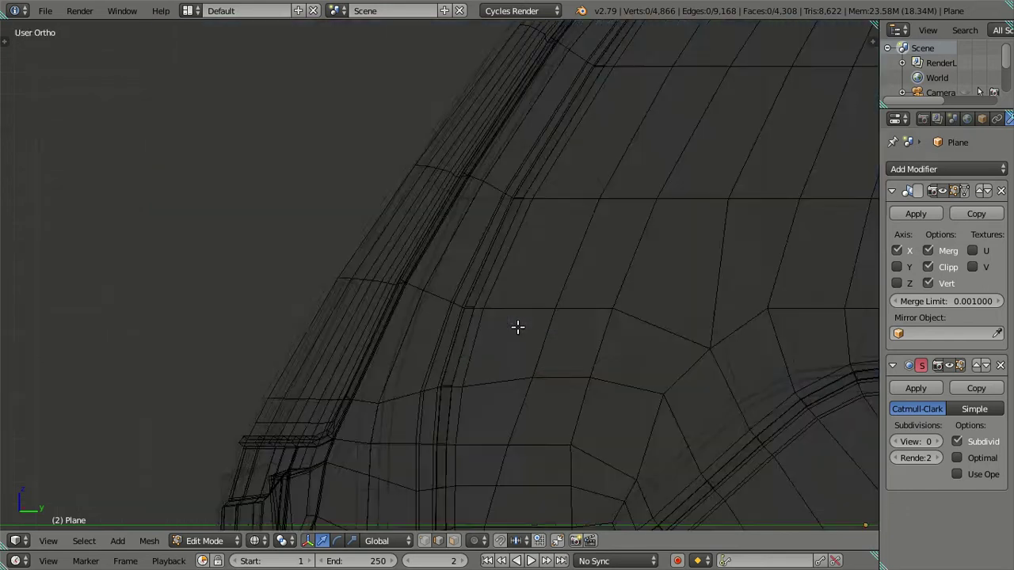
key("KP_1")
scroll(286, 330, "down", 3)
key("z")
middle_click_drag(119, 312, 315, 303, "shift")
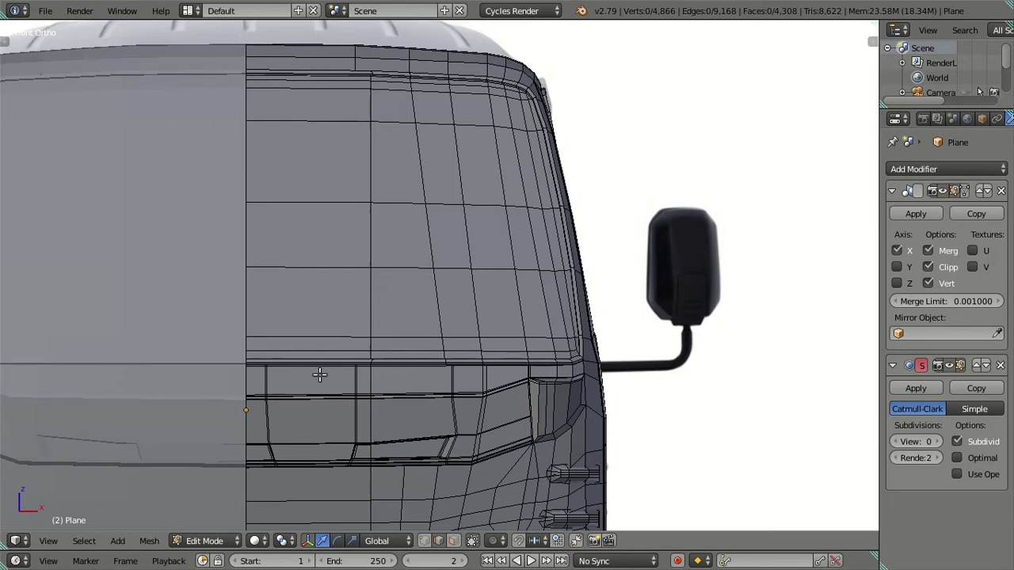
mouse_move(394, 362)
middle_mouse_down()
mouse_move(296, 351)
mouse_move(325, 345)
middle_mouse_up()
Extrude the cab's front-corner vertex into a new edge
right_click(328, 306)
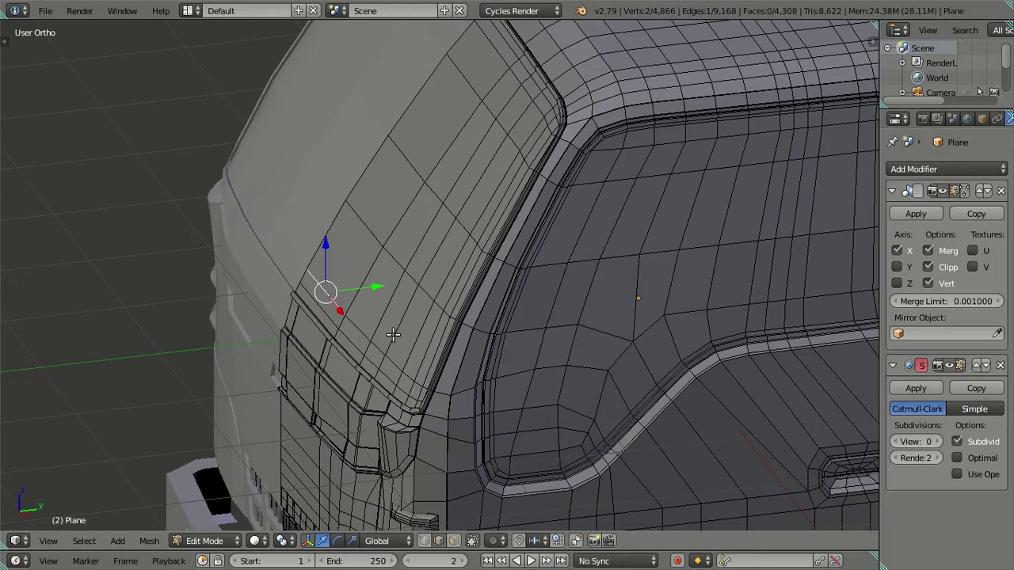
key("e")
left_click(425, 256)
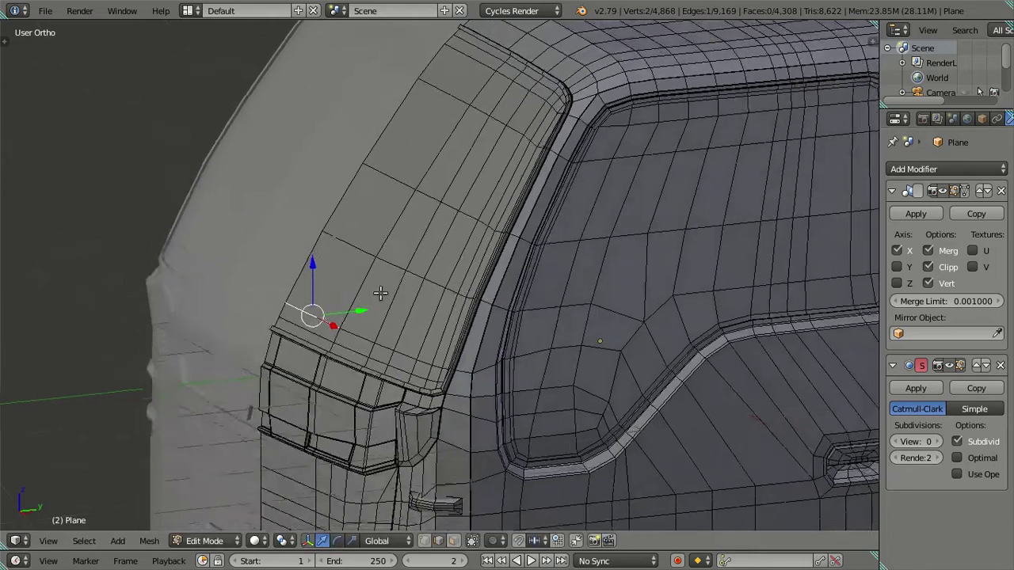
middle_click_drag(372, 293, 478, 292)
middle_click_drag(366, 333, 351, 385)
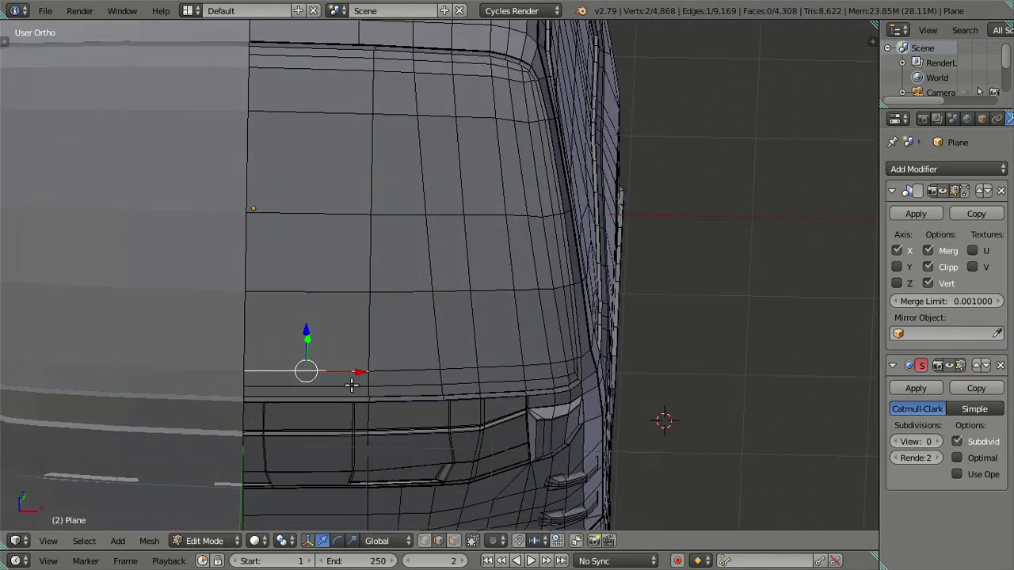
Turn off Mirror X and slide the new vertex along the X axis
left_click(896, 252)
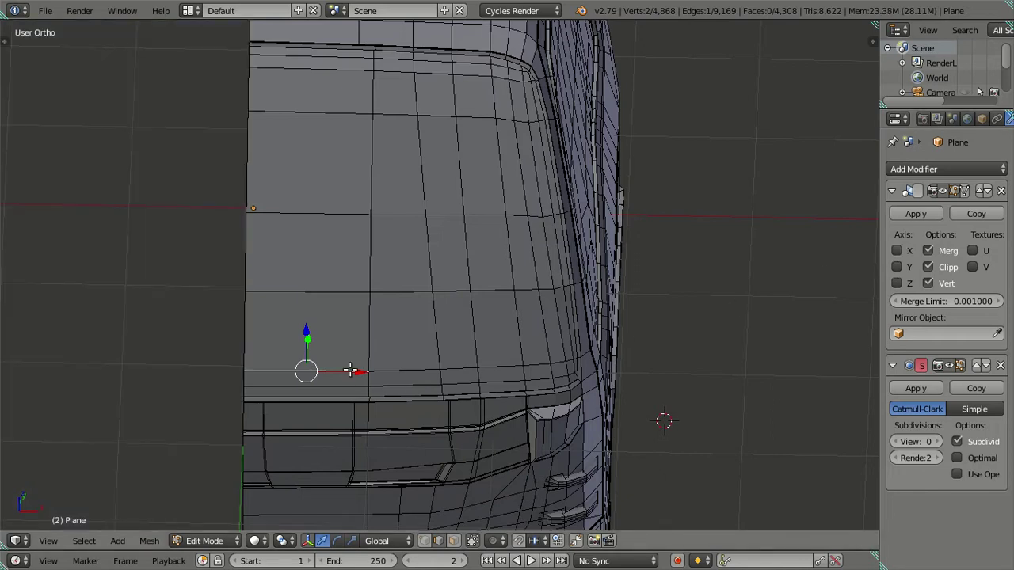
key("g")
key("x")
right_click(716, 376)
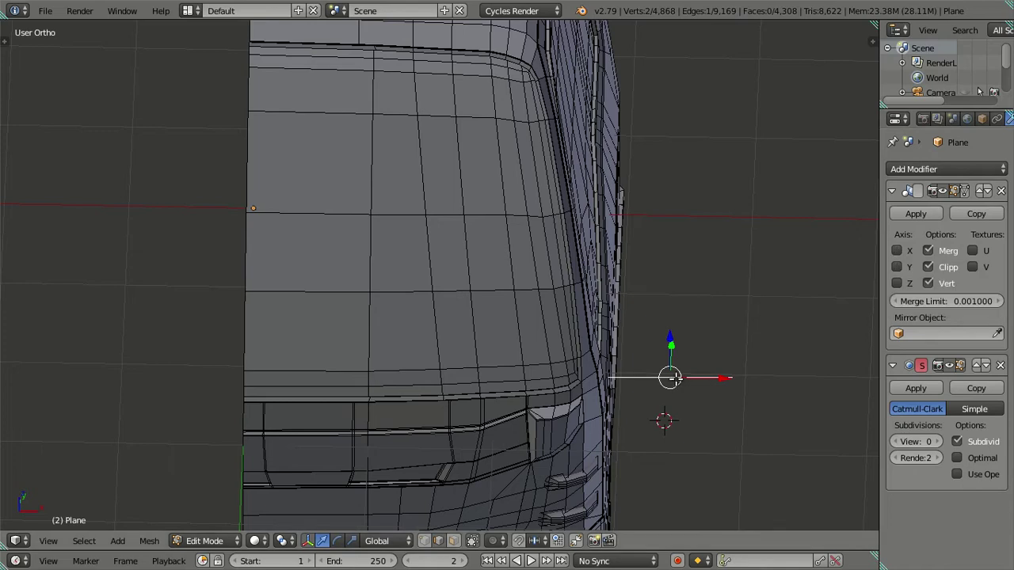
middle_click_drag(708, 283, 649, 461)
scroll(649, 460, "up", 3)
key("Tab")
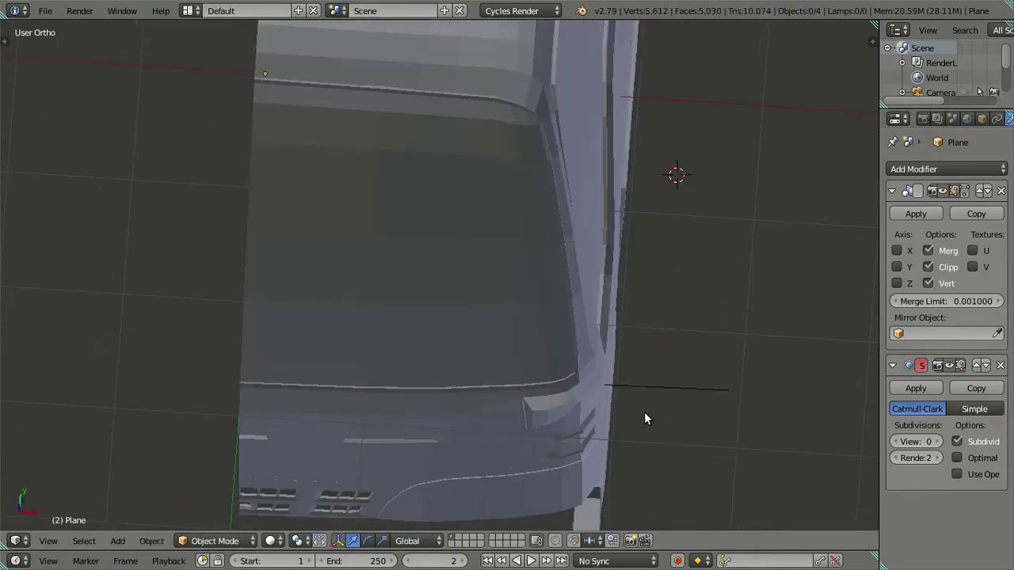
scroll(644, 412, "up", 3)
scroll(497, 360, "up", 2)
key("Tab")
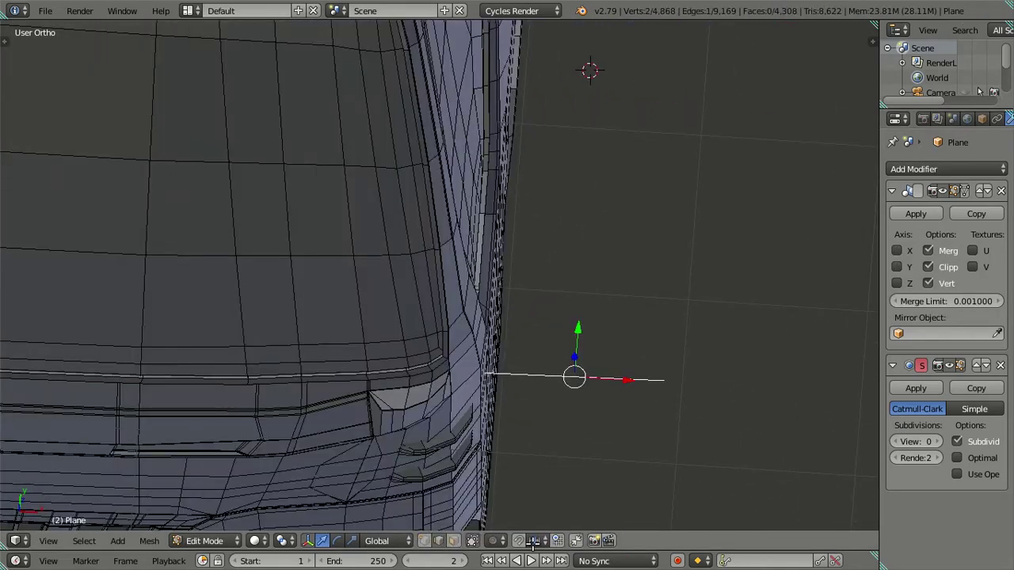
Give the new edge's vertex a Y coordinate of -2.77651 in the sidebar
key("n")
mouse_move(657, 378)
middle_mouse_down()
mouse_move(586, 444)
mouse_move(476, 508)
mouse_move(518, 467)
mouse_move(503, 410)
middle_mouse_up()
right_click(515, 349)
middle_click_drag(518, 347, 652, 265)
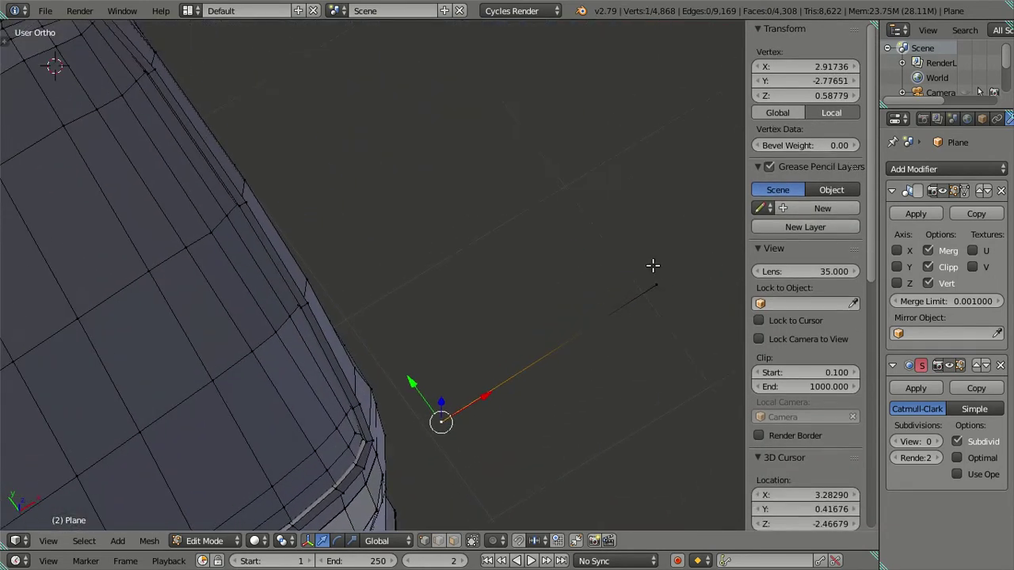
left_click(806, 81)
left_click(577, 196)
right_click(677, 297)
key("ctrl+v")
Adjust the vertex's Z coordinate (0.58692), then undo the last change
middle_click_drag(562, 211, 548, 150)
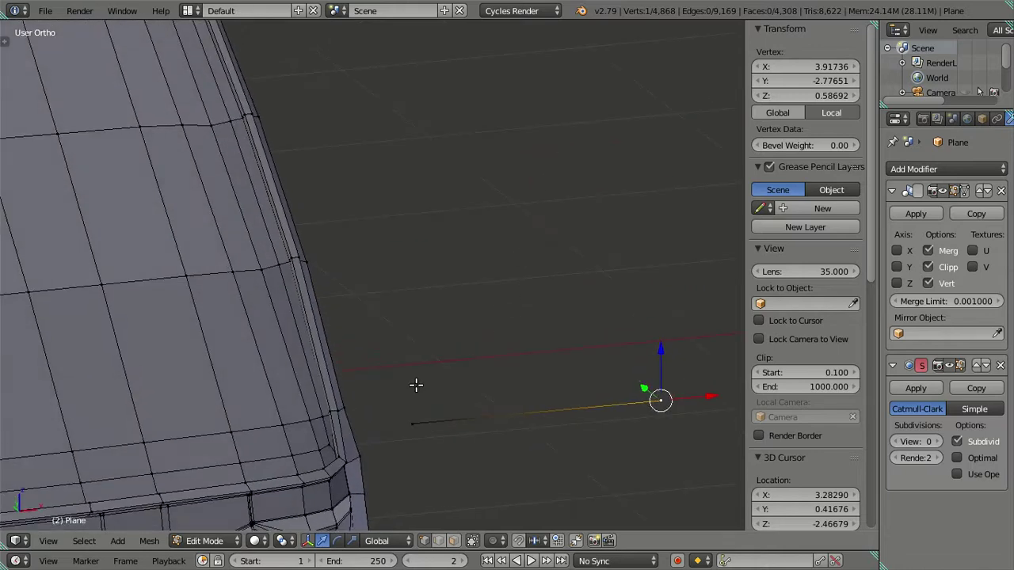
left_click(813, 95)
key("Return")
key("ctrl+z")
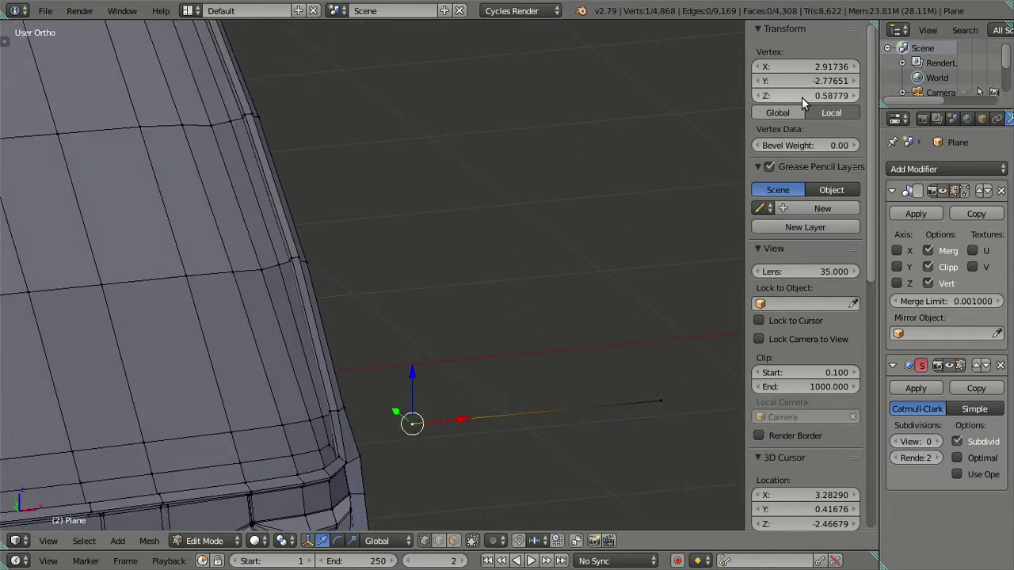
scroll(787, 103, "down", 4)
middle_click_drag(521, 310, 478, 308)
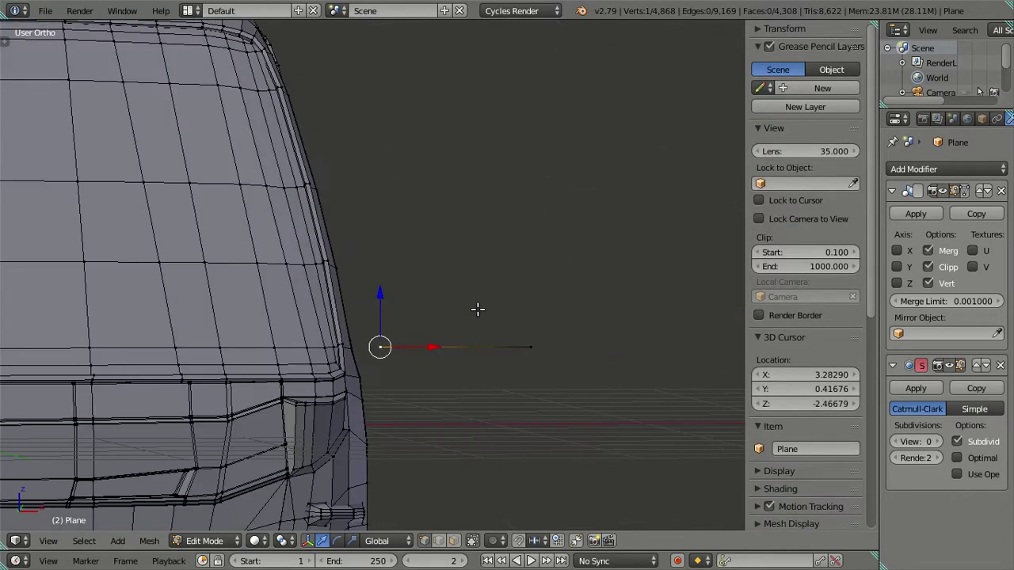
In front view, select the loose edge and raise it to the mirror housing's lower part
key("KP_1")
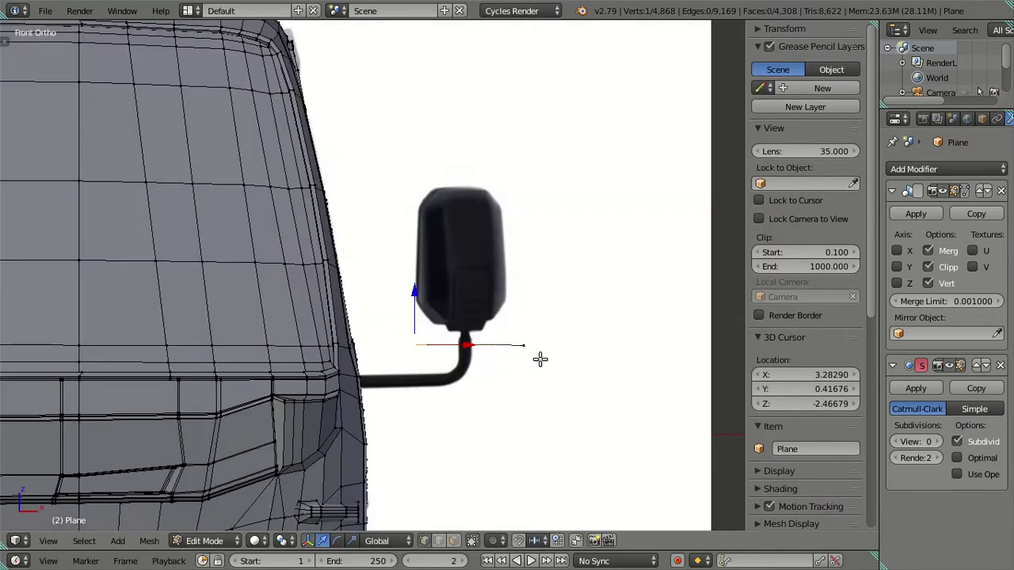
scroll(436, 351, "up", 3)
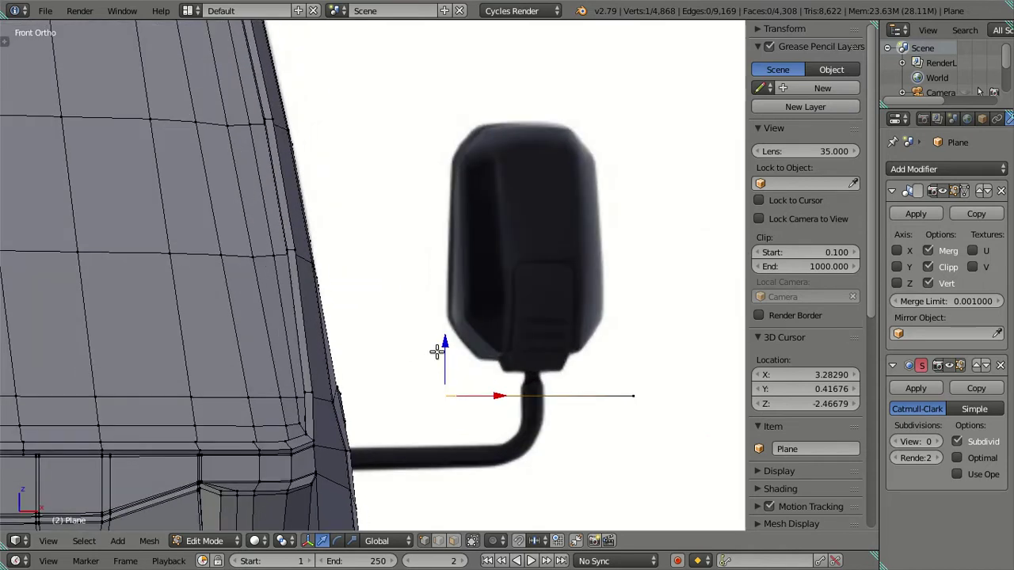
scroll(432, 329, "up", 2)
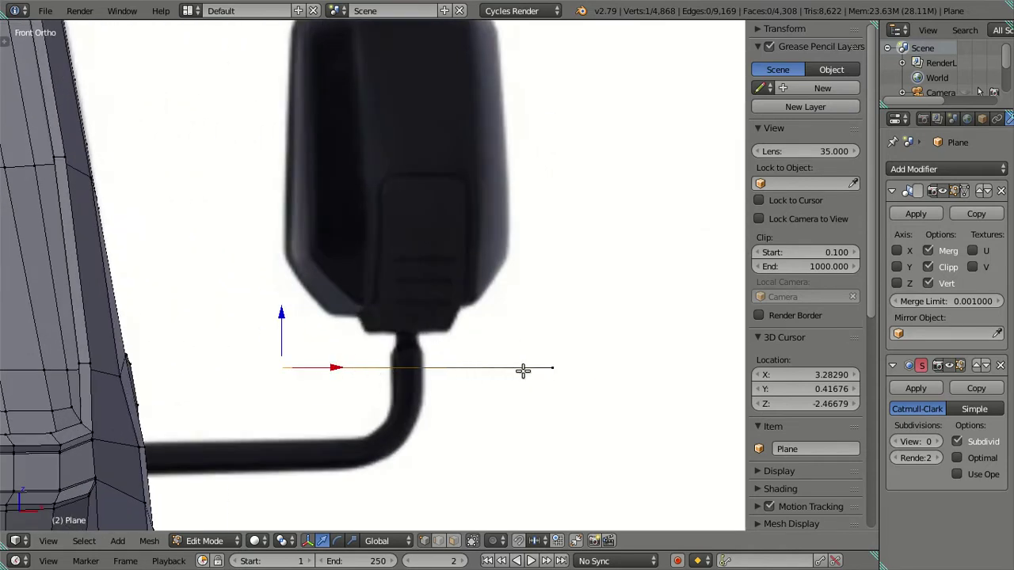
right_click(552, 370, "shift")
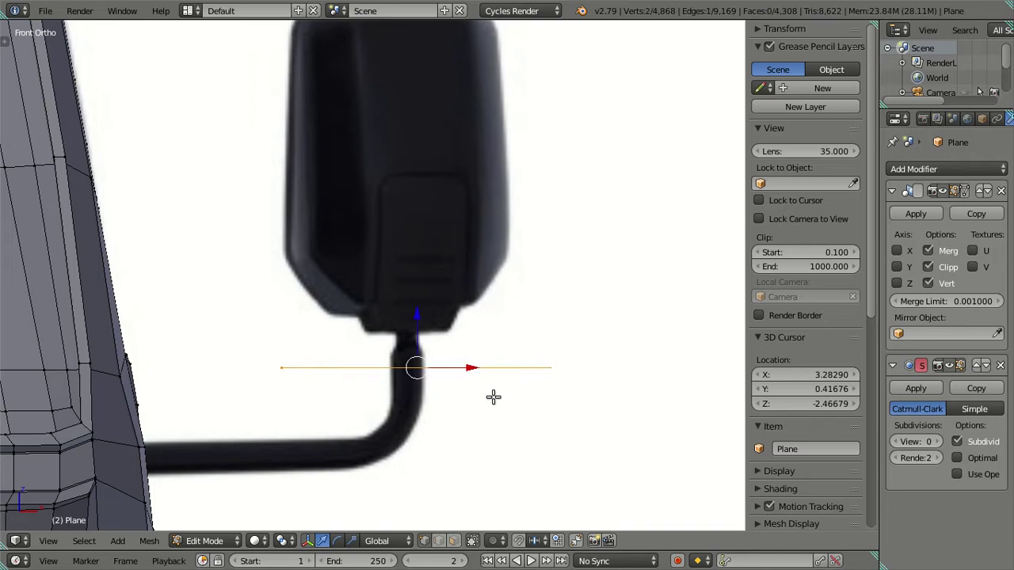
key("g")
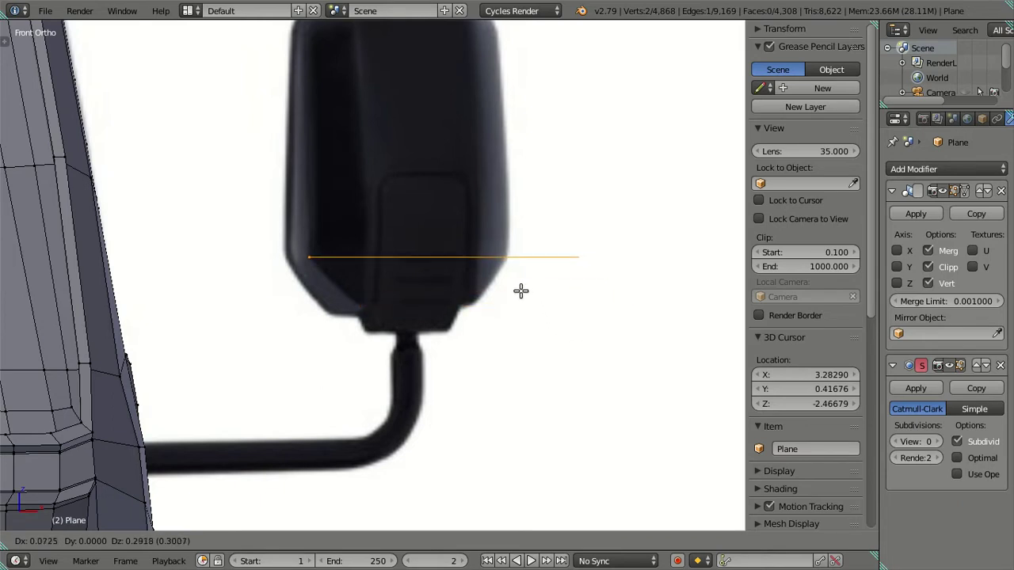
left_click(522, 289)
Move the edge's right endpoint along X to span the housing width, then reselect the edge
right_click(580, 254)
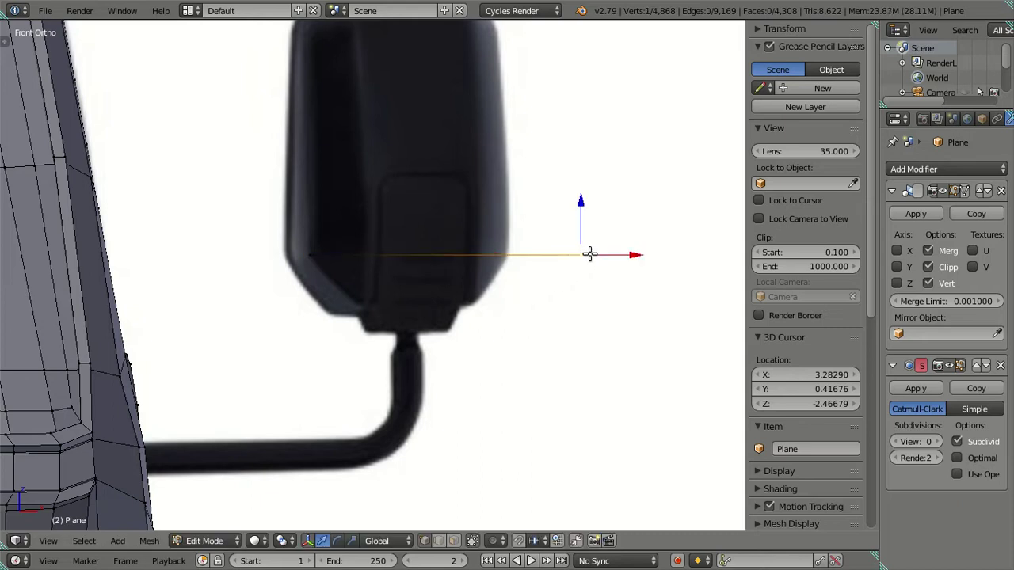
key("g")
key("x")
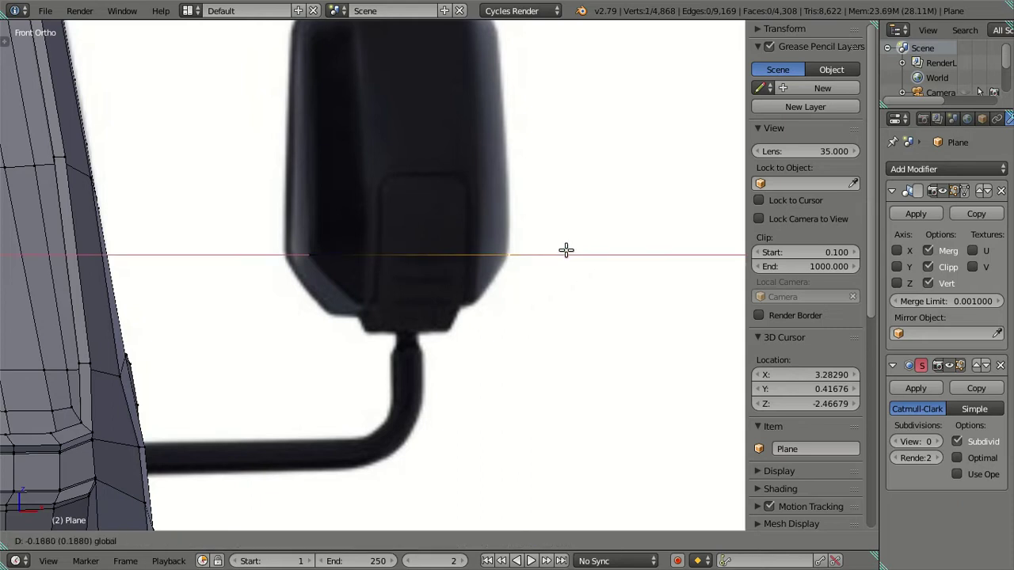
left_click(565, 251)
scroll(468, 367, "down", 1)
middle_click_drag(468, 367, 357, 453, "shift")
right_click(322, 430, "shift")
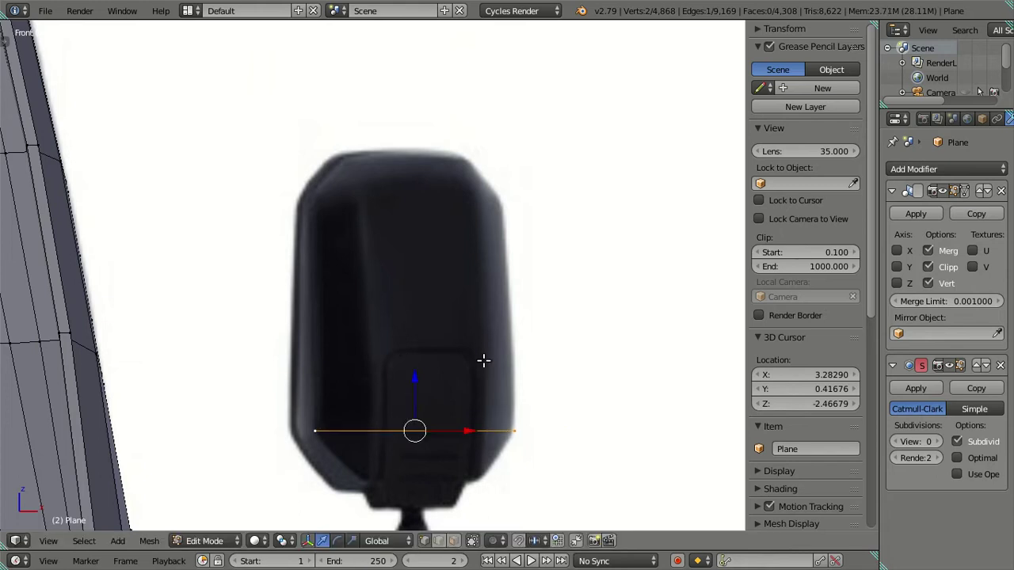
Extrude the edge straight up along Z into a face, viewed in wireframe
key("e")
key("Escape")
key("ctrl+z")
key("e")
key("z")
left_click(416, 164)
key("z")
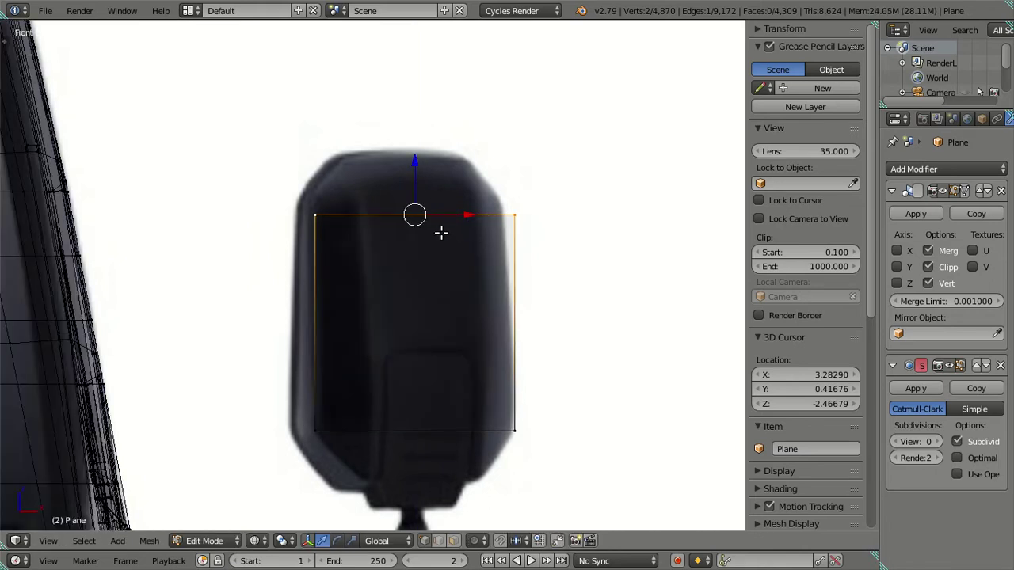
Raise the top edge and scale it narrower to follow the housing outline
left_click(404, 177)
left_click_drag(413, 160, 413, 146)
key("s")
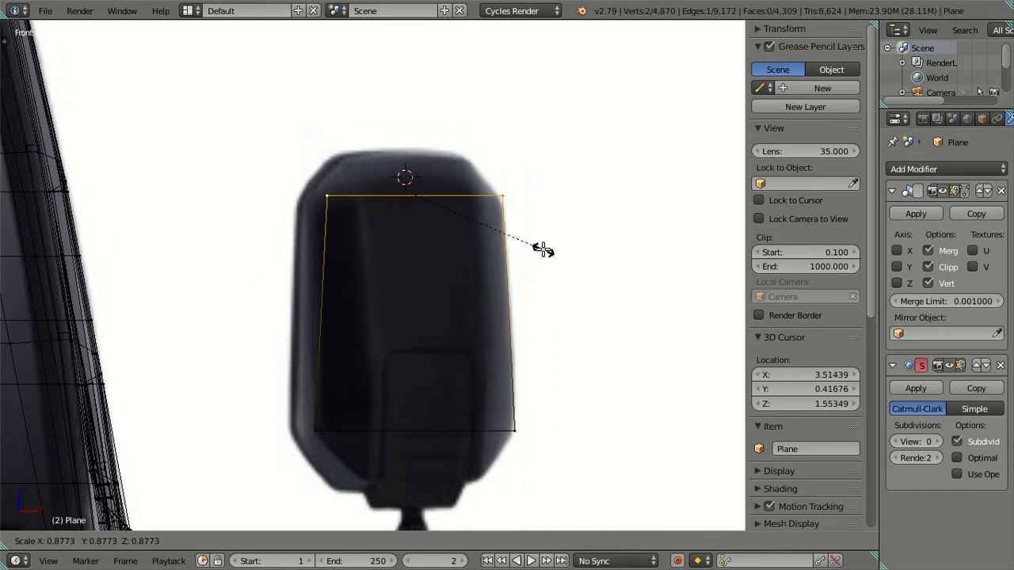
left_click(548, 253)
left_click_drag(415, 144, 423, 172)
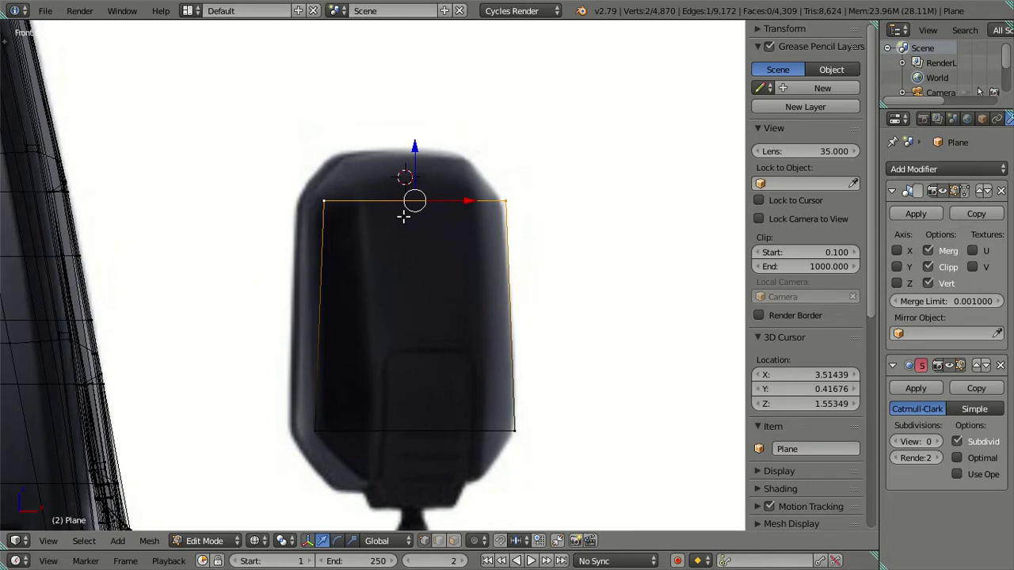
key("ctrl+r")
scroll(404, 216, "up", 1)
Add four vertical loop cuts across the mirror face
scroll(403, 216, "up", 1)
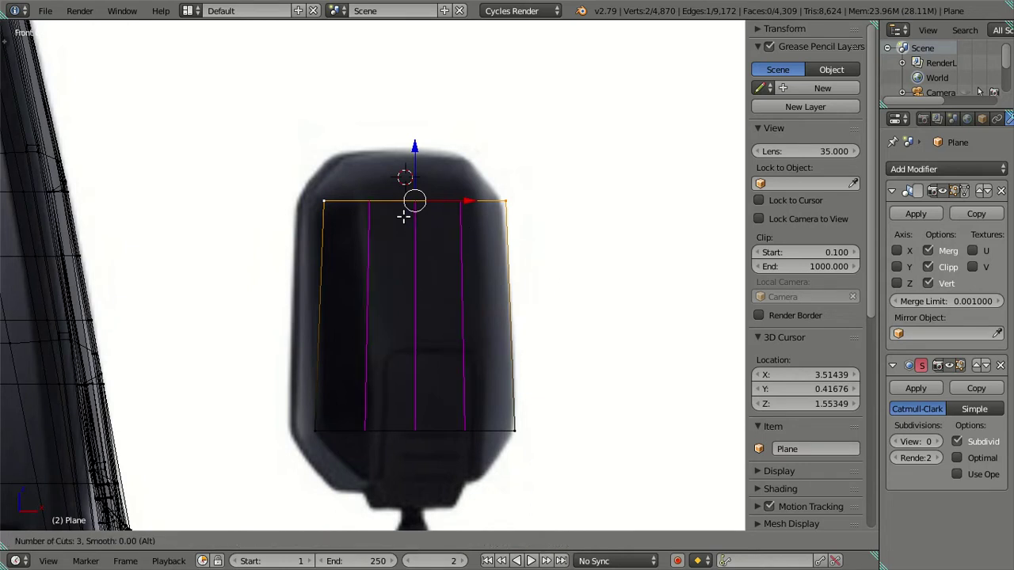
scroll(403, 216, "down", 1)
scroll(403, 216, "up", 1)
scroll(404, 216, "up", 1)
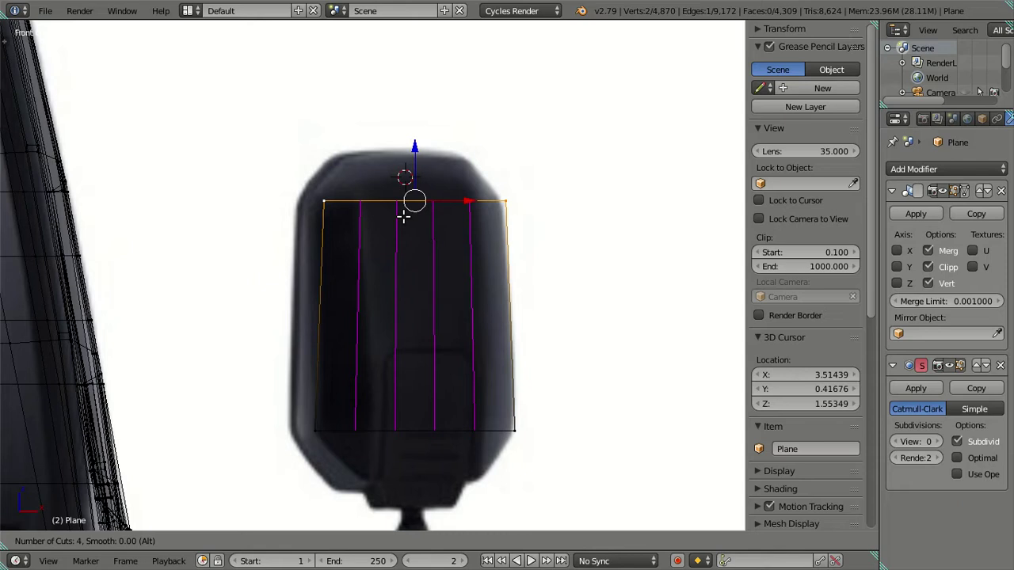
left_click(403, 217)
Raise the top-row vertices up to the housing edge
right_click(400, 214)
right_click(357, 215)
right_click(464, 188, "shift")
right_click(396, 202, "shift")
right_click(432, 201, "shift")
left_click_drag(417, 151, 407, 106)
Lower the bottom-row vertices to the housing bottom and clear the selection
right_click(366, 433)
right_click(475, 431, "ctrl")
left_click_drag(416, 388, 436, 421)
key("a")
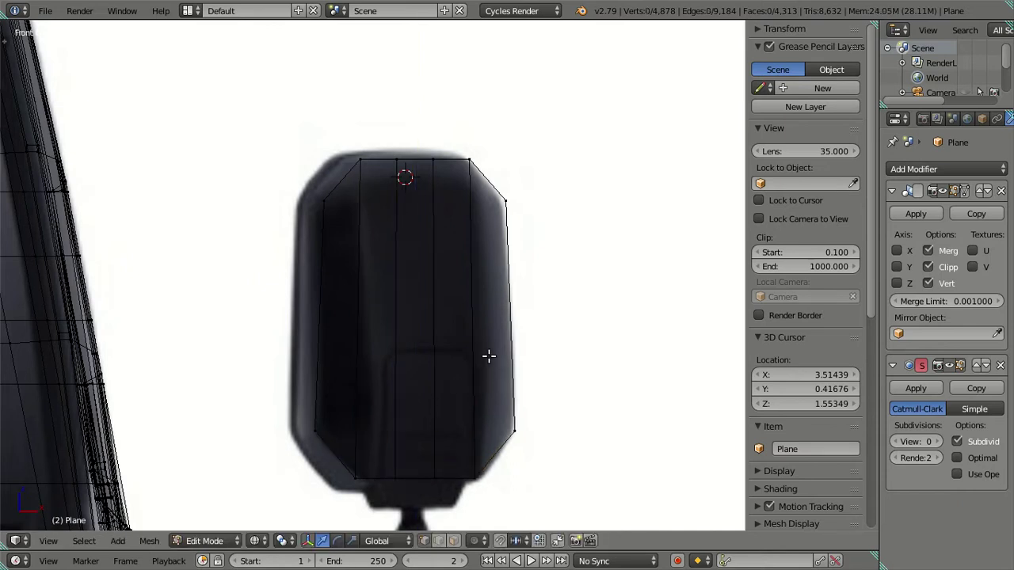
key("ctrl+r")
Add nine horizontal loop cuts across the mirror face
scroll(494, 317, "up", 1)
scroll(494, 317, "up", 1)
scroll(494, 317, "up", 1)
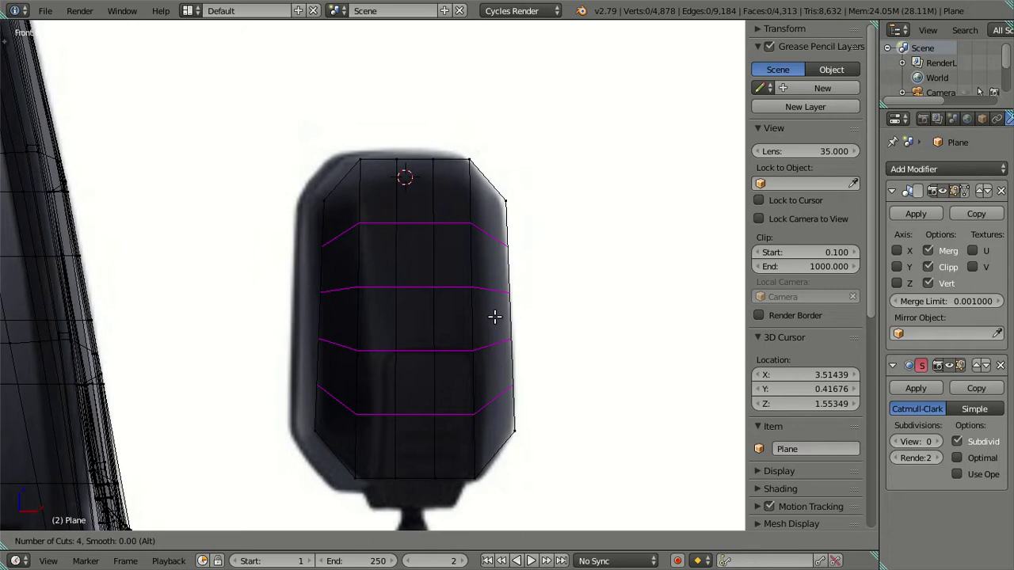
key("Escape")
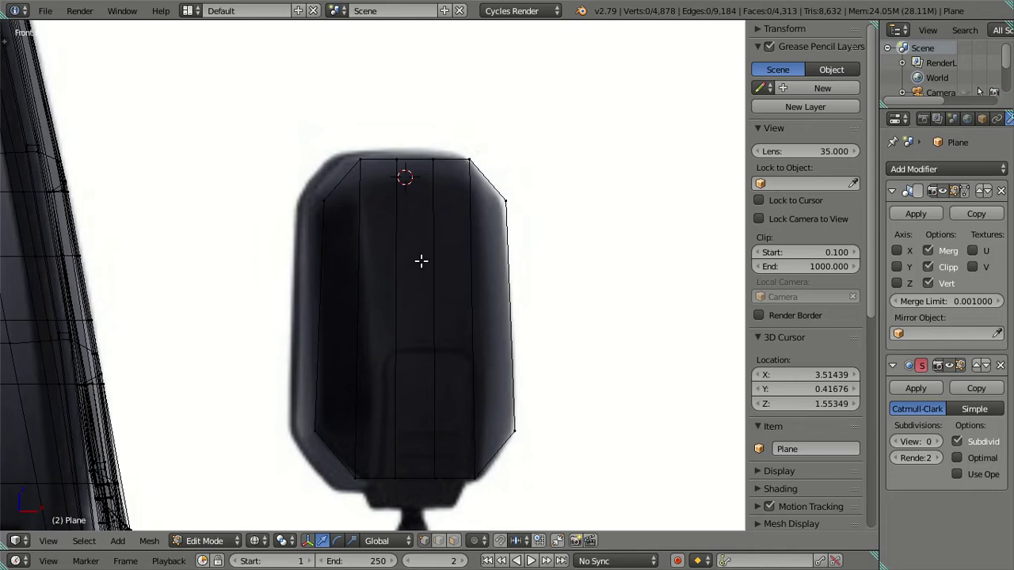
key("ctrl+r")
scroll(435, 274, "up", 4)
scroll(435, 274, "up", 1)
scroll(435, 275, "up", 1)
scroll(436, 275, "up", 1)
scroll(436, 275, "up", 1)
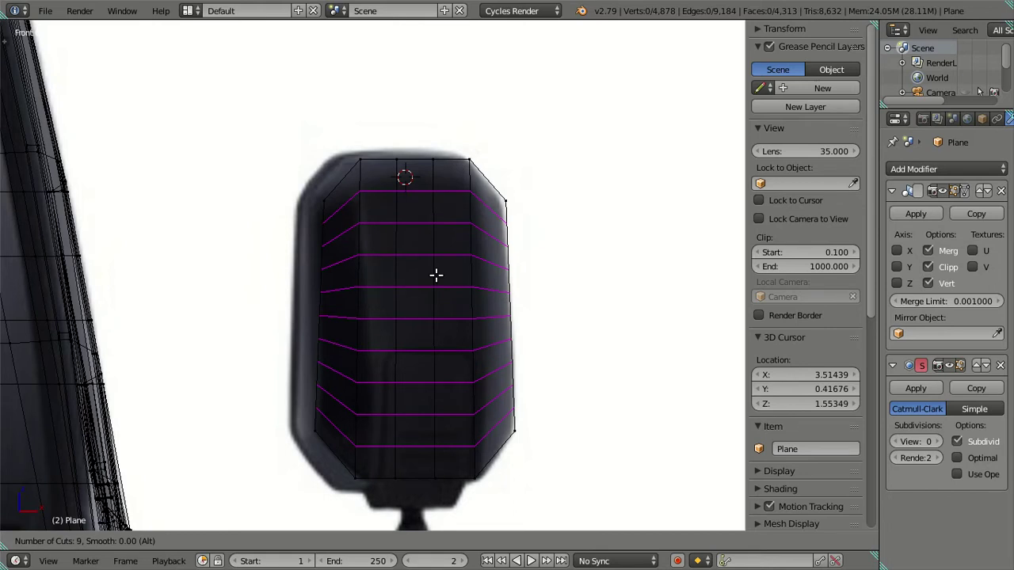
left_click(436, 274)
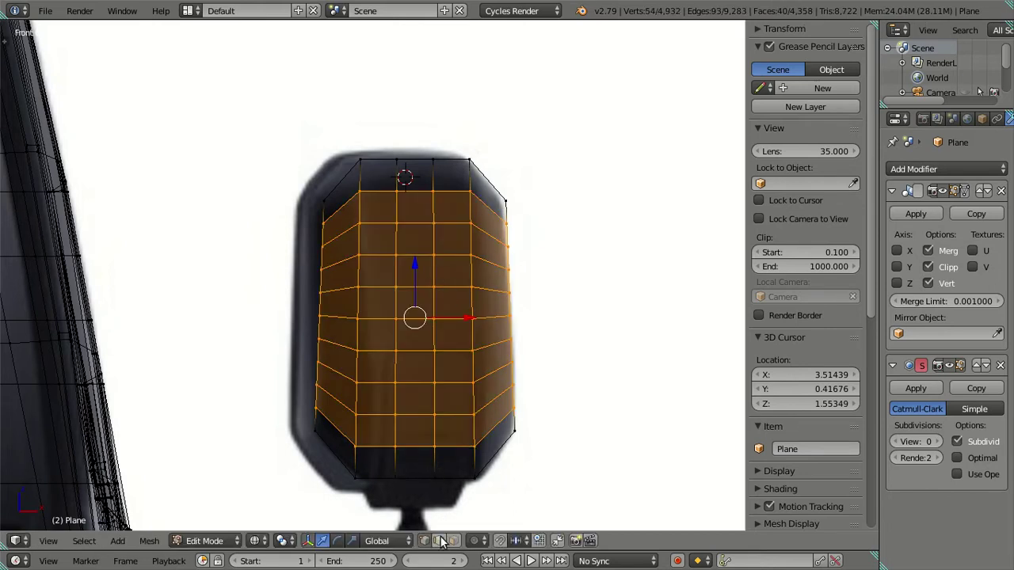
Dissolve seven of the new horizontal loops
key("a")
left_click(451, 444, "alt")
left_click(453, 413, "alt+shift")
left_click(452, 378, "alt+shift")
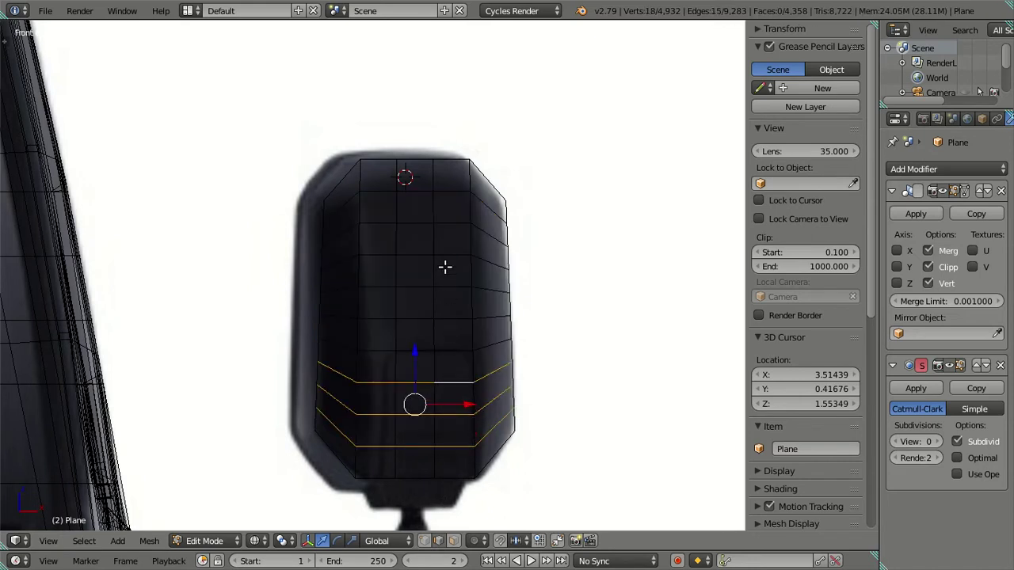
left_click(445, 225, "alt+shift")
left_click(448, 255, "alt+shift")
left_click(453, 286, "alt+shift")
left_click(454, 318, "alt+shift")
key("x")
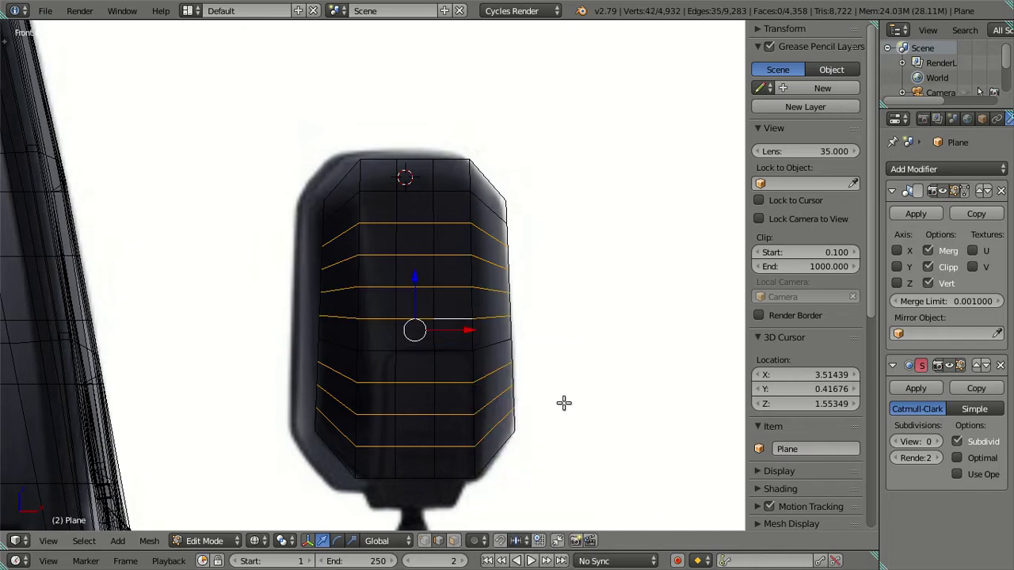
key("x")
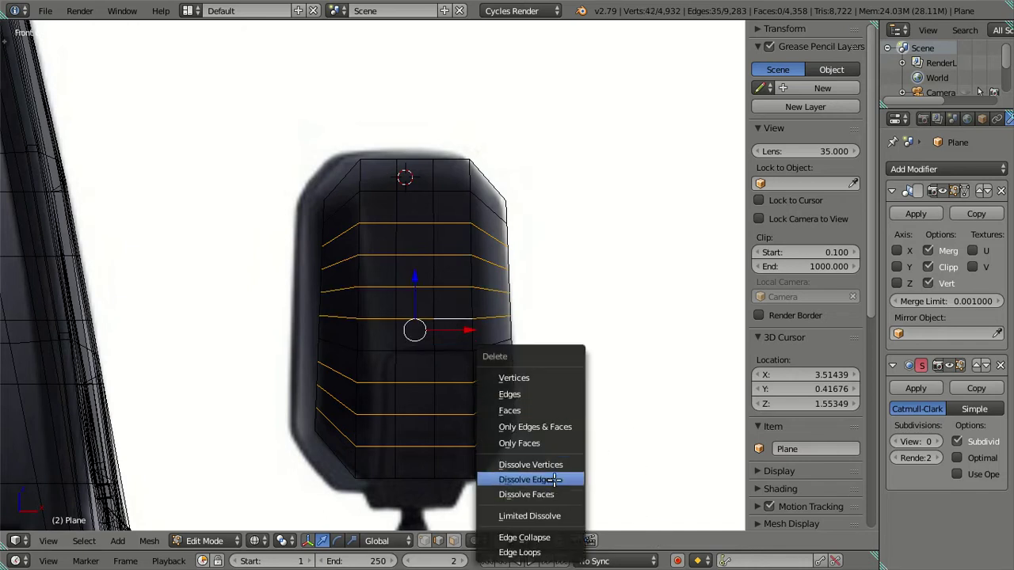
left_click(553, 480)
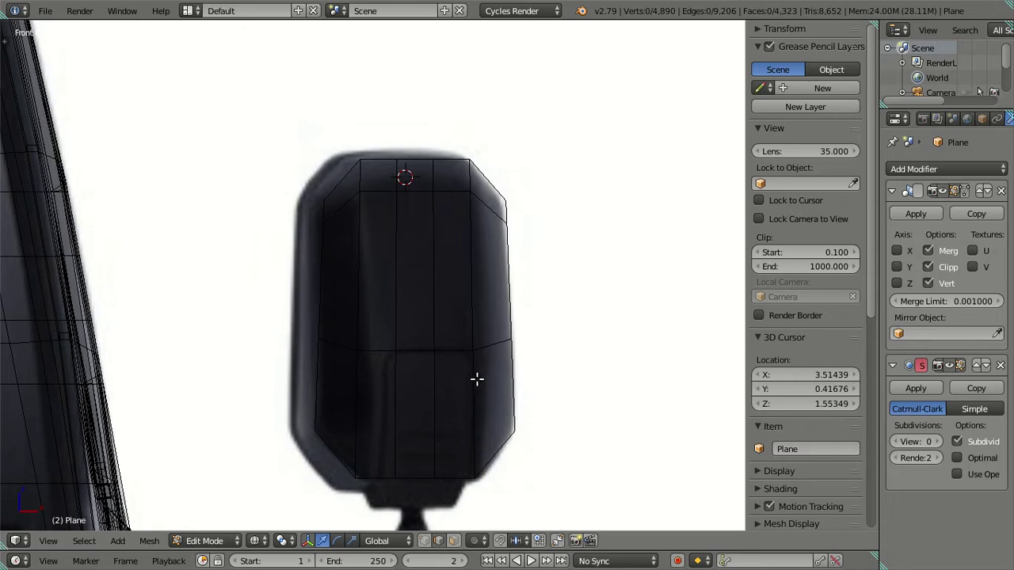
Dissolve two of the vertical loops
right_click(443, 396, "alt")
right_click(396, 403, "alt+shift")
key("x")
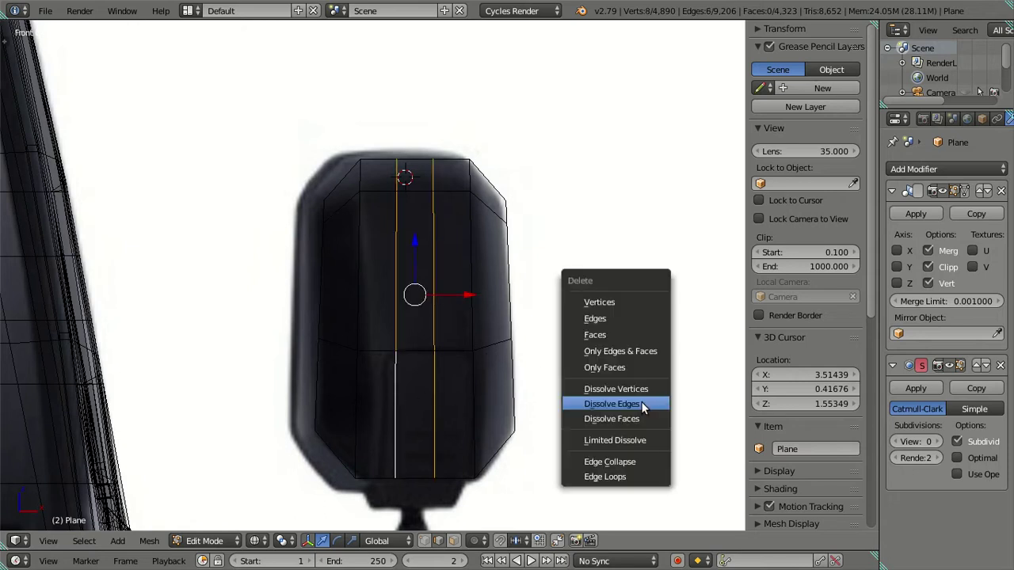
left_click(641, 404)
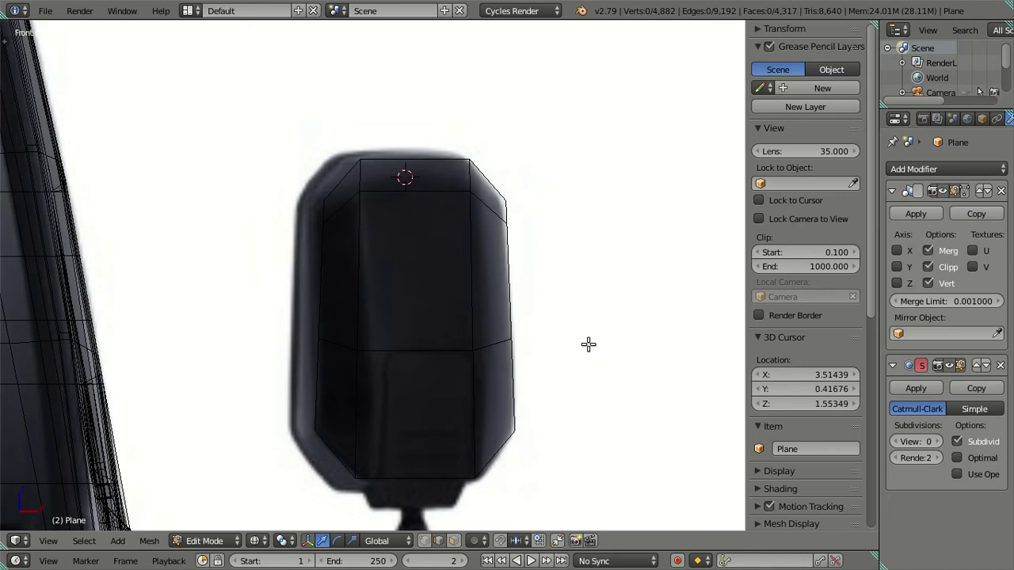
Select the mirror face's left, right and top border loops and move them along Y in side view
key("z")
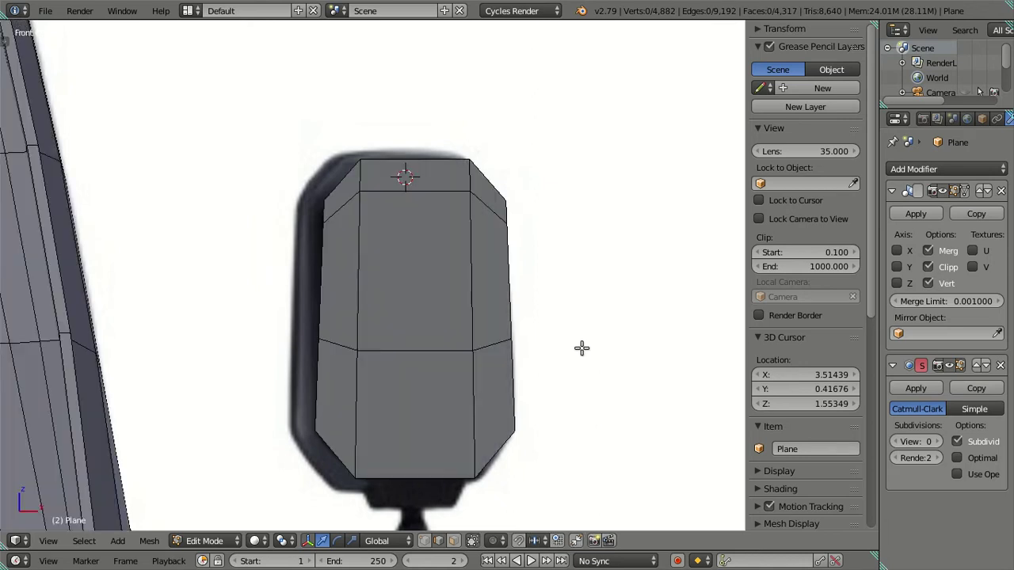
key("z")
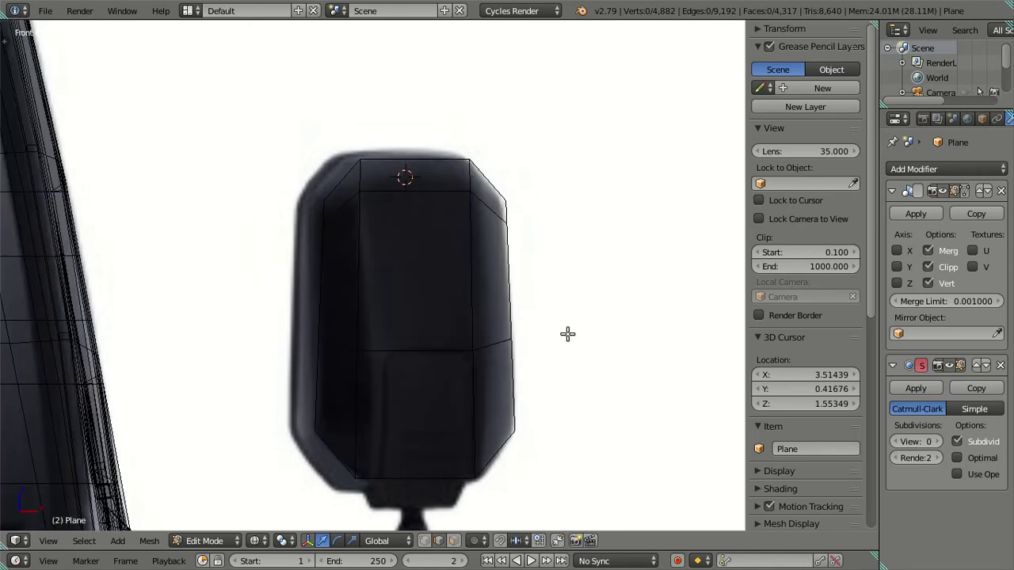
mouse_move(568, 329)
middle_mouse_down()
mouse_move(500, 332)
mouse_move(559, 332)
mouse_move(520, 356)
mouse_move(500, 387)
mouse_move(578, 363)
middle_mouse_up()
key("KP_1")
right_click(578, 363, "alt")
right_click(360, 329, "alt+shift")
right_click(449, 172, "alt+shift")
mouse_move(543, 307)
middle_mouse_down()
mouse_move(306, 294)
mouse_move(307, 279)
middle_mouse_up()
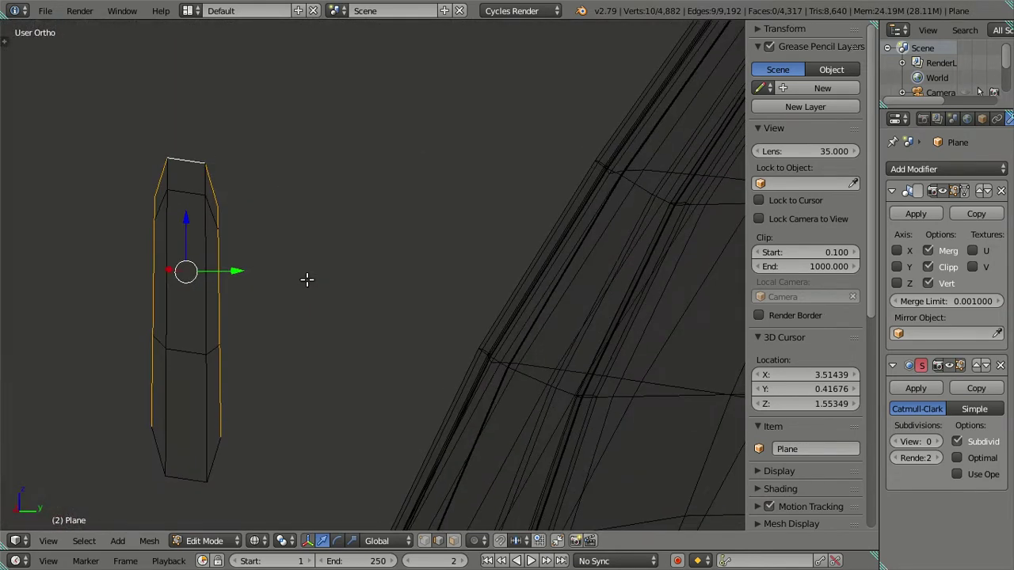
key("KP_3")
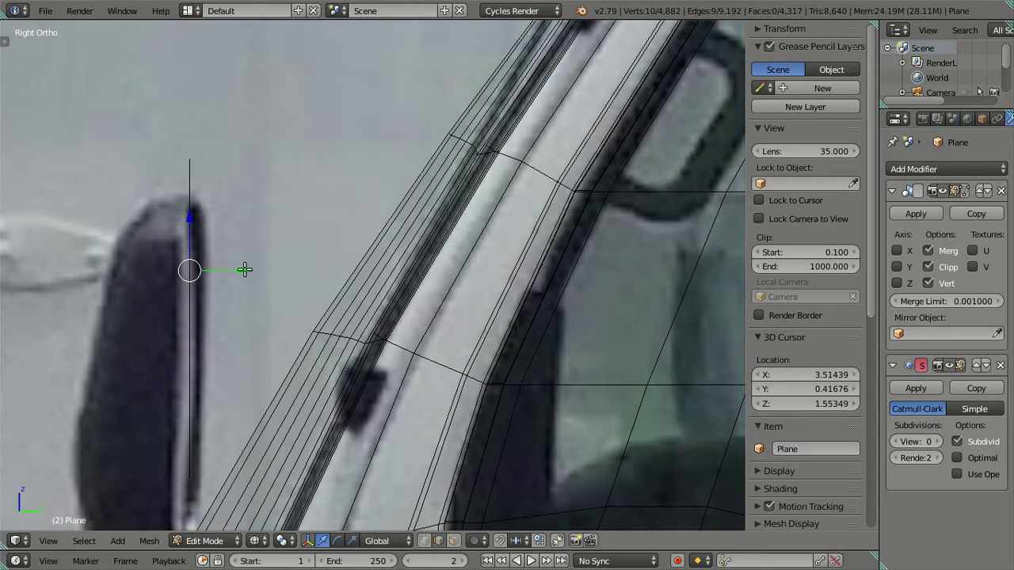
key("g")
key("y")
left_click(268, 272)
Reselect the face's bottom, right, top slanted and left border edges from the front view
mouse_move(271, 282)
middle_mouse_down()
mouse_move(462, 329)
mouse_move(503, 310)
middle_mouse_up()
key("a")
key("KP_1")
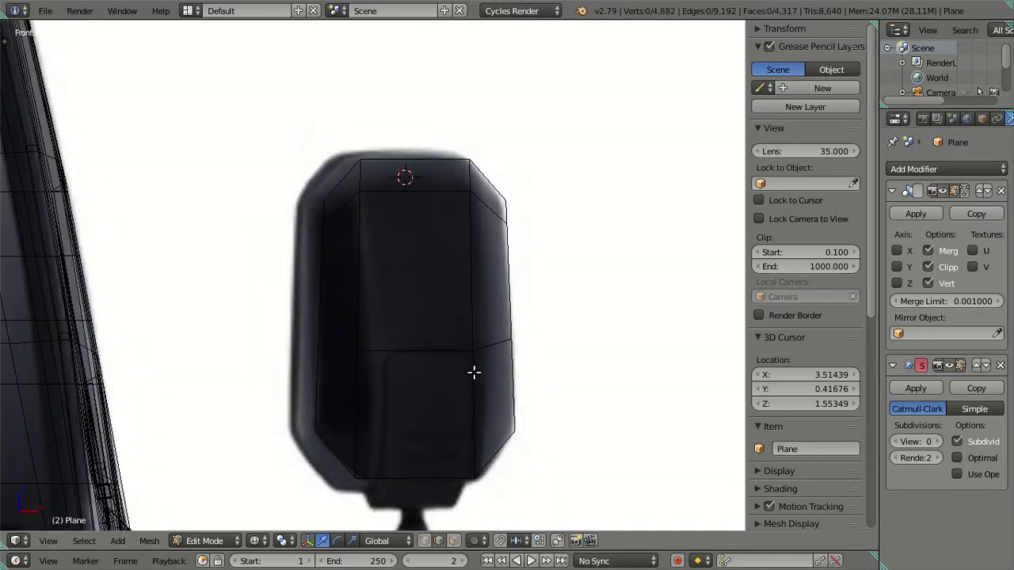
right_click(502, 453, "alt")
right_click(523, 191, "alt+shift")
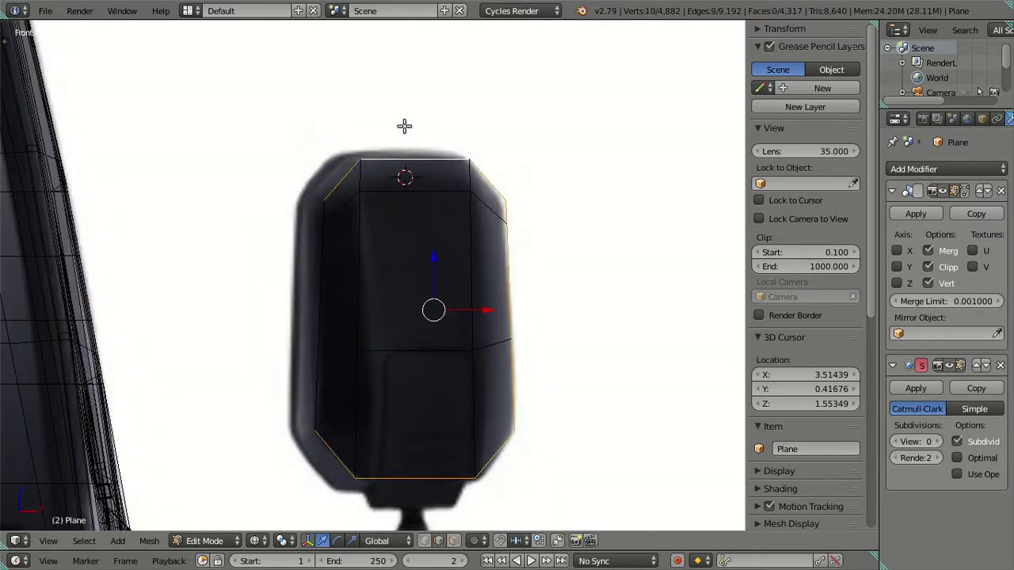
right_click(306, 295, "shift")
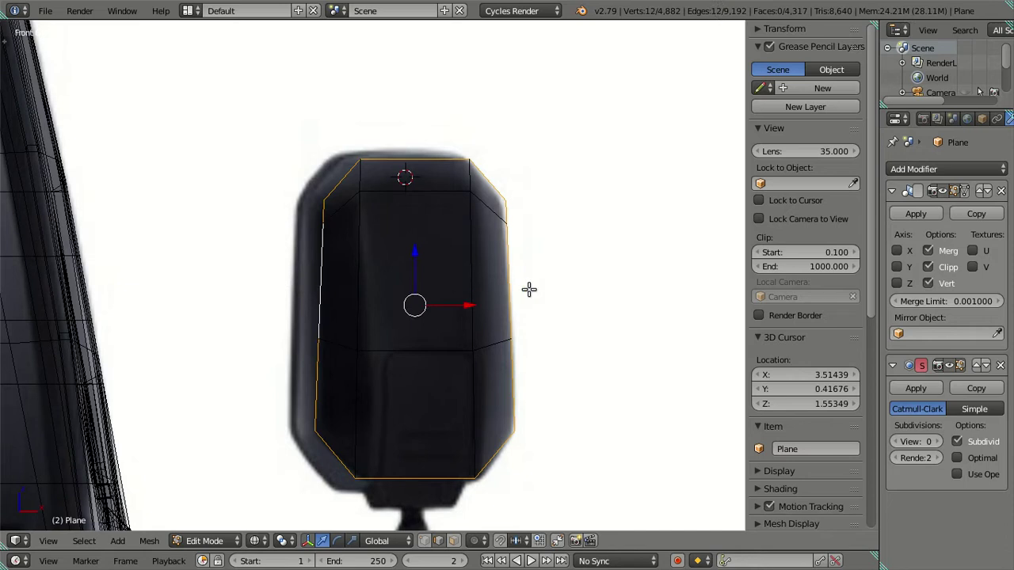
Select the whole mirror face with Ctrl+L, then try picking a vertical edge loop on it
key("z")
middle_click_drag(525, 308, 340, 313)
key("a")
right_click(203, 328)
key("ctrl+l")
mouse_move(226, 312)
middle_mouse_down()
mouse_move(233, 263)
mouse_move(267, 265)
mouse_move(245, 333)
mouse_move(190, 356)
mouse_move(200, 337)
mouse_move(219, 351)
mouse_move(255, 407)
mouse_move(256, 372)
middle_mouse_up()
left_click(255, 372, "alt")
key("a")
left_click(260, 366, "alt")
key("ctrl+z")
key("ctrl+z")
middle_click_drag(245, 341, 204, 276)
Slide the mirror face and a selected edge sideways along Y in the right side view
key("a")
right_click(210, 281)
key("a")
key("KP_3")
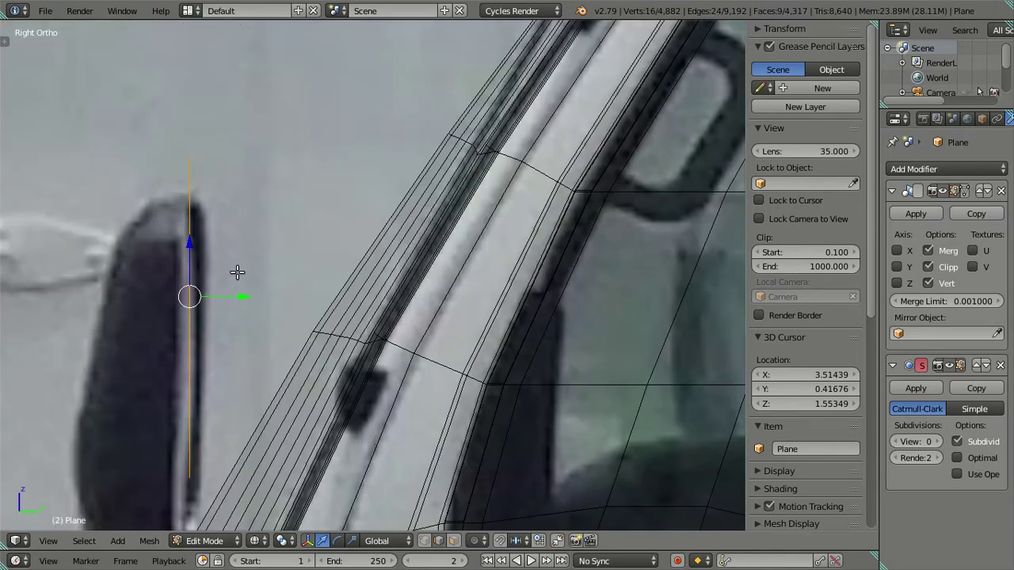
scroll(332, 317, "down", 2)
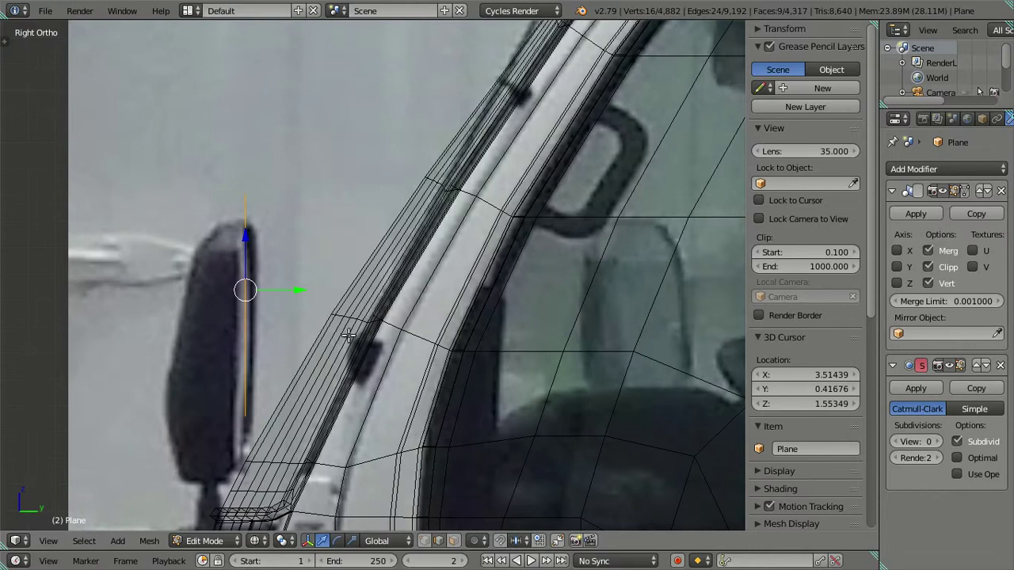
key("g")
key("y")
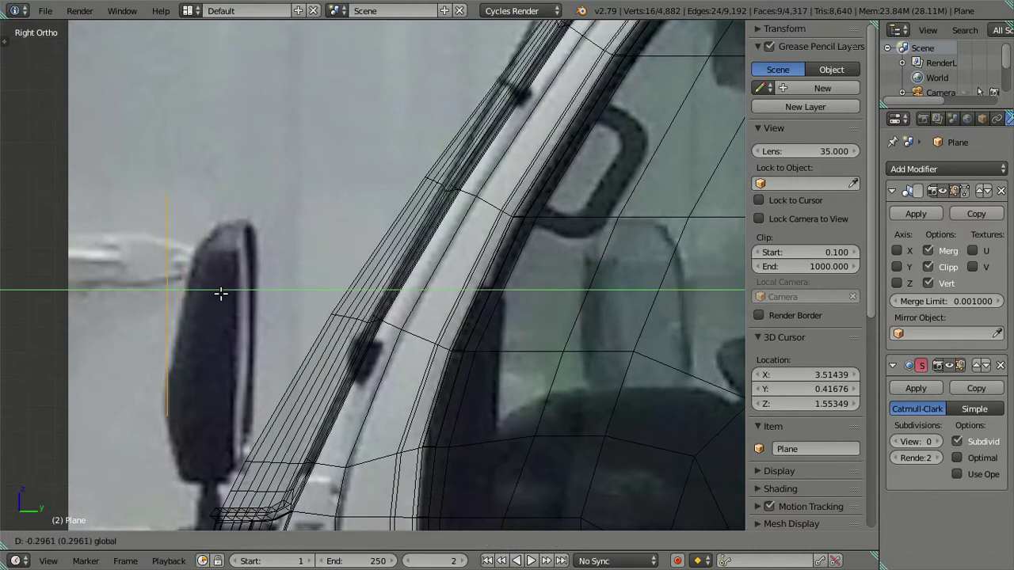
left_click(221, 293)
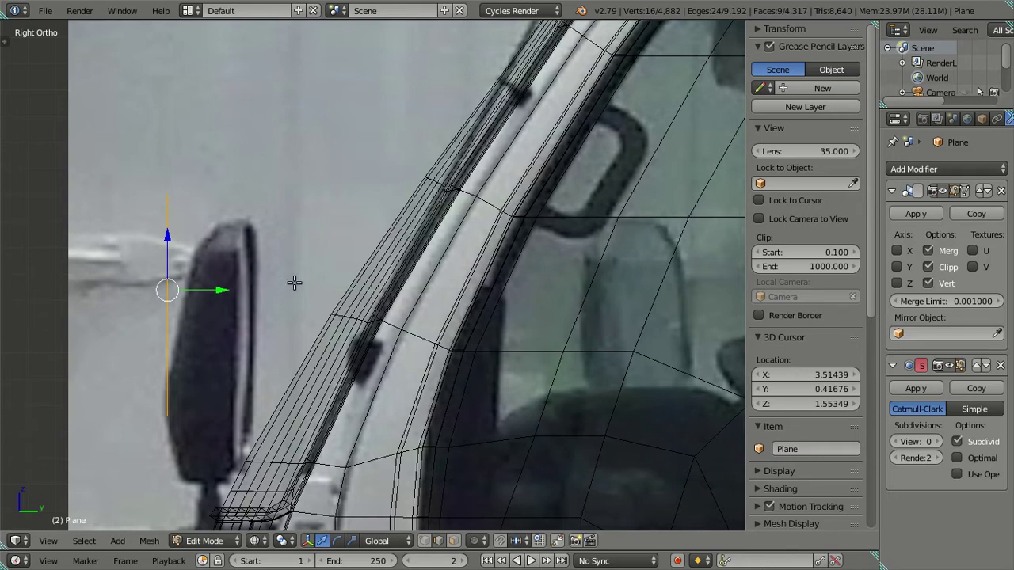
key("g")
key("y")
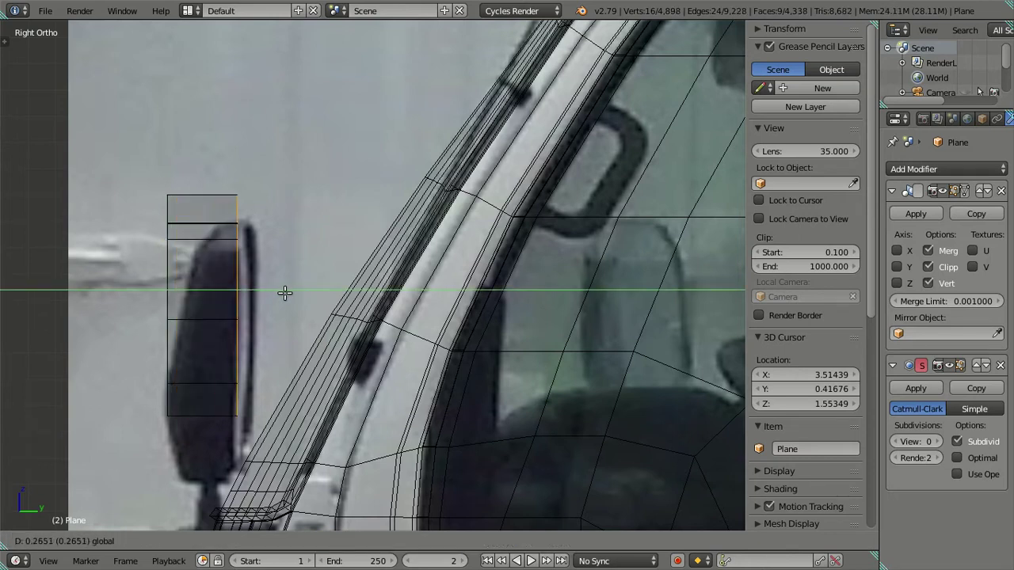
left_click(262, 286)
Select three vertical edge loops on the block and slide them right along Y
key("a")
middle_click_drag(262, 287, 351, 306)
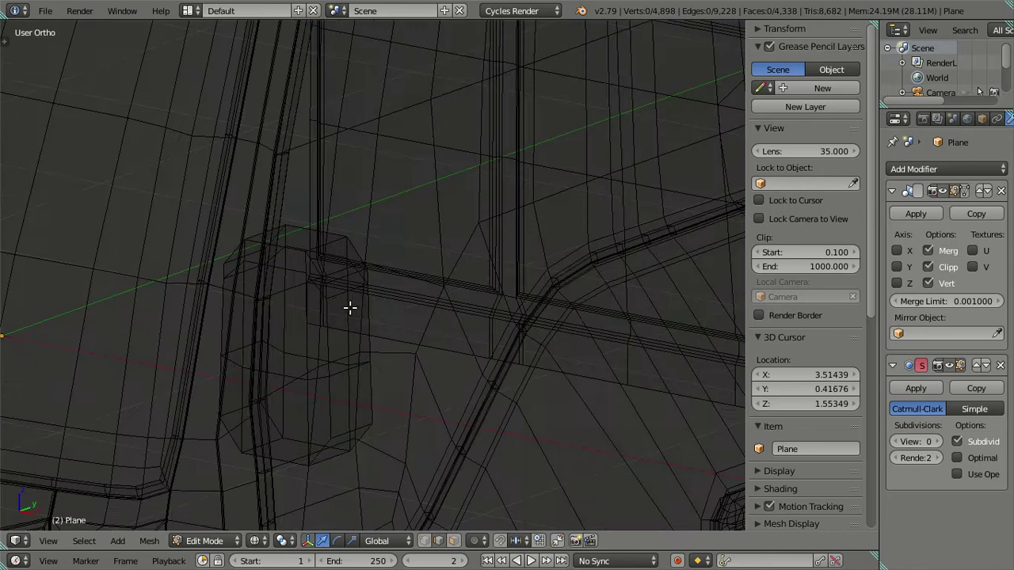
key("z")
right_click(329, 399, "alt")
right_click(221, 374, "alt+shift")
right_click(273, 247, "alt+shift")
middle_click_drag(274, 247, 228, 362)
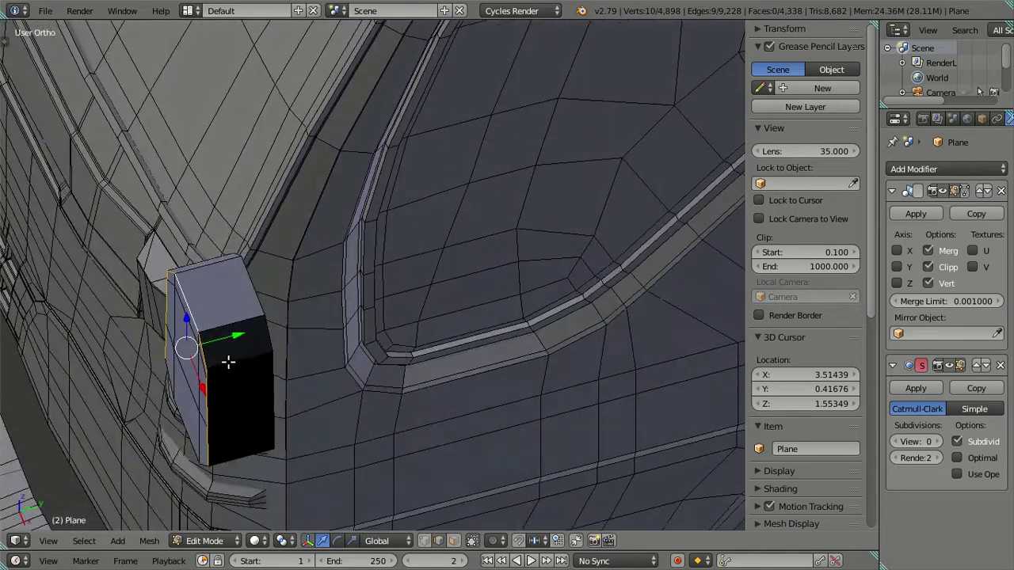
key("KP_3")
key("z")
mouse_move(208, 271)
left_mouse_down()
mouse_move(230, 274)
mouse_move(229, 335)
left_mouse_up()
key("a")
key("z")
mouse_move(229, 336)
middle_mouse_down()
mouse_move(235, 321)
mouse_move(159, 280)
mouse_move(248, 347)
mouse_move(405, 365)
mouse_move(503, 362)
mouse_move(523, 414)
mouse_move(288, 361)
mouse_move(172, 301)
mouse_move(203, 351)
mouse_move(287, 349)
mouse_move(233, 310)
mouse_move(182, 344)
mouse_move(211, 360)
mouse_move(262, 335)
mouse_move(265, 317)
mouse_move(354, 342)
middle_mouse_up()
scroll(288, 361, "up", 3)
Select the block's top edge loop plus front-right and left vertical edges, checking them in side wireframe
right_click(262, 317, "alt")
right_click(511, 353, "alt")
right_click(506, 348, "alt")
middle_click_drag(491, 363, 447, 314)
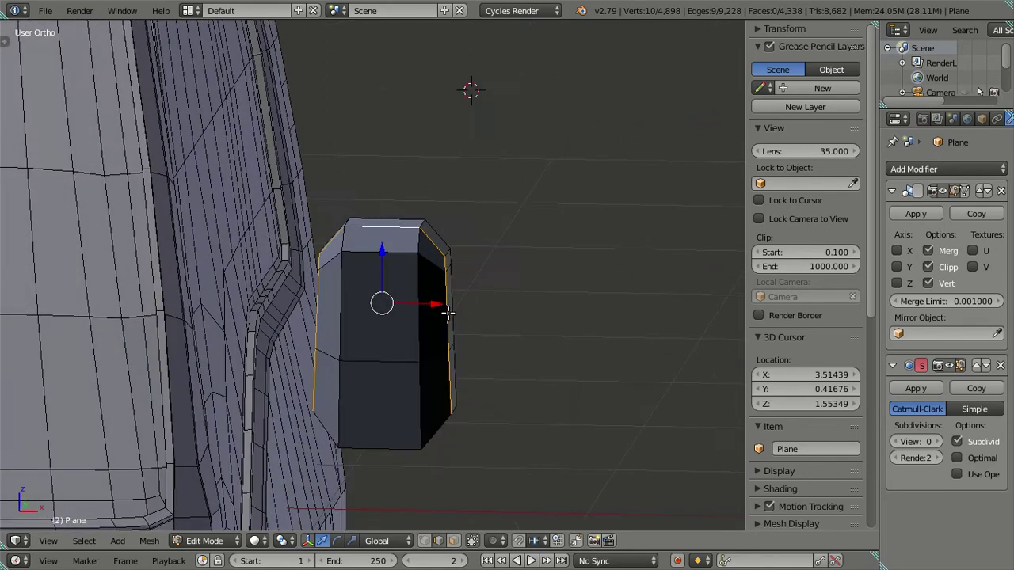
right_click(402, 400, "alt+shift")
right_click(343, 379, "alt+shift")
mouse_move(342, 379)
middle_mouse_down()
mouse_move(265, 333)
mouse_move(281, 309)
middle_mouse_up()
key("KP_3")
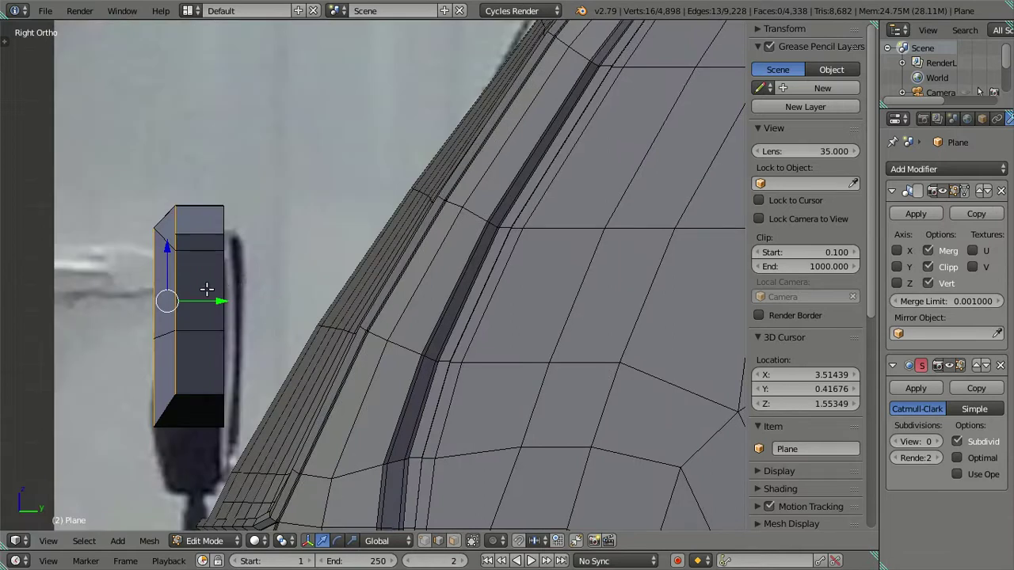
key("z")
key("a")
Select the block's top-left corner edges and nudge them along Y in side view
mouse_move(191, 231)
middle_mouse_down()
mouse_move(203, 301)
mouse_move(178, 236)
middle_mouse_up()
key("z")
left_click(140, 214)
middle_click_drag(151, 206, 169, 172)
key("KP_3")
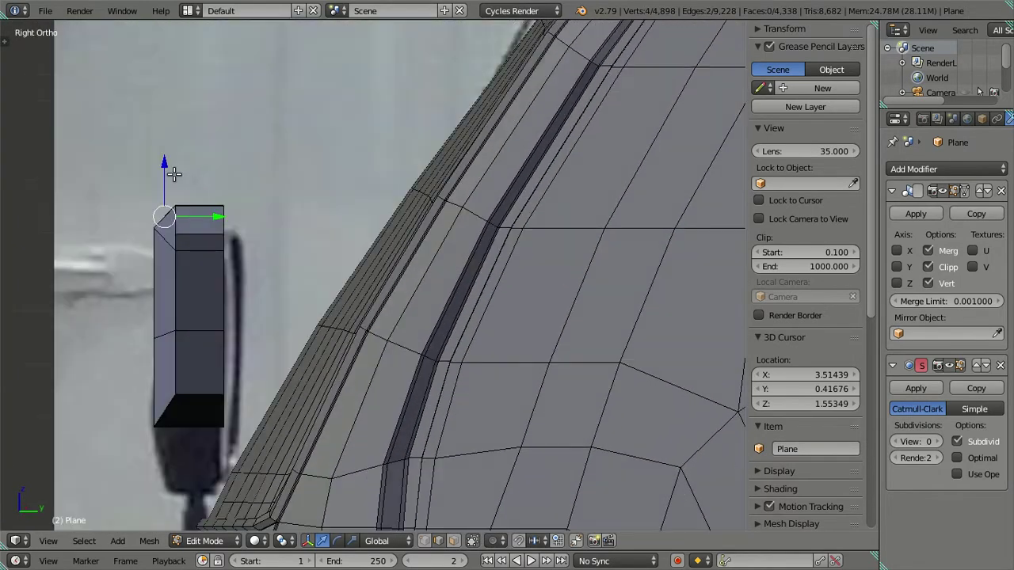
key("z")
middle_click_drag(194, 242, 238, 303, "shift")
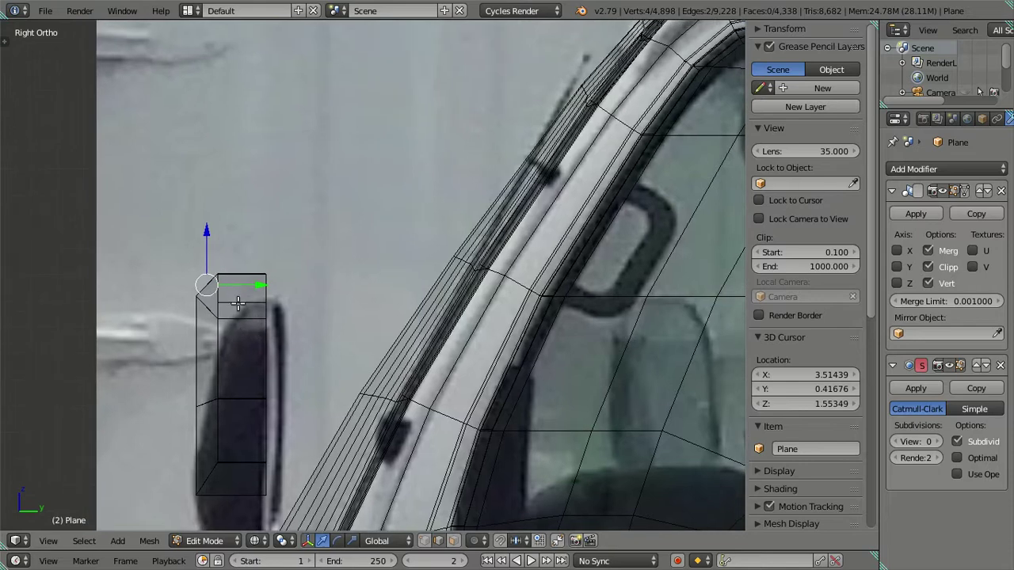
left_click_drag(253, 286, 260, 282)
mouse_move(260, 282)
middle_mouse_down()
mouse_move(254, 321)
mouse_move(277, 295)
mouse_move(339, 288)
middle_mouse_up()
Add two more top corner vertices and slide the top vertices along Y to slant the corner
key("z")
left_click(217, 301, "shift")
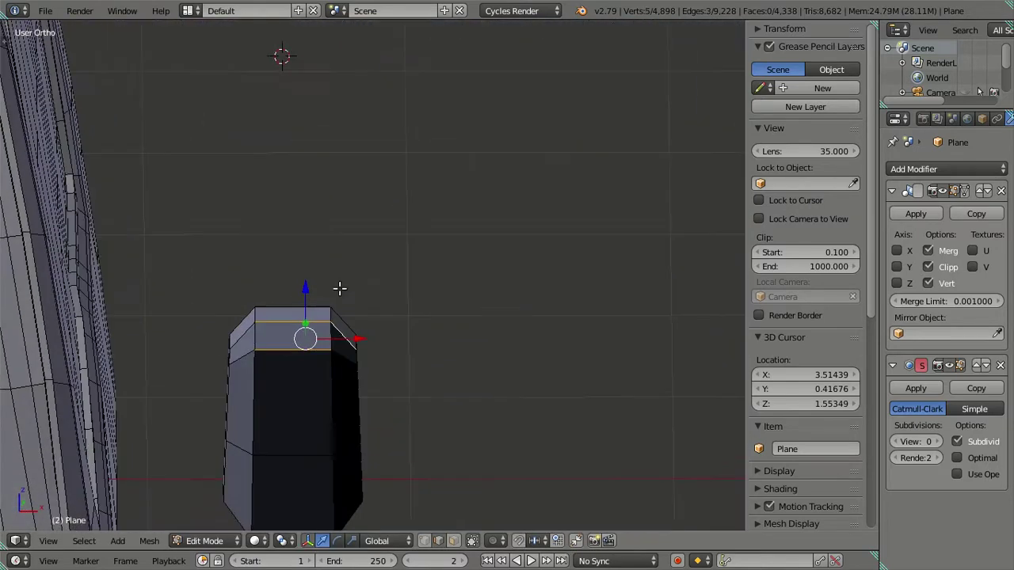
left_click(247, 331, "shift")
middle_click_drag(247, 331, 228, 289)
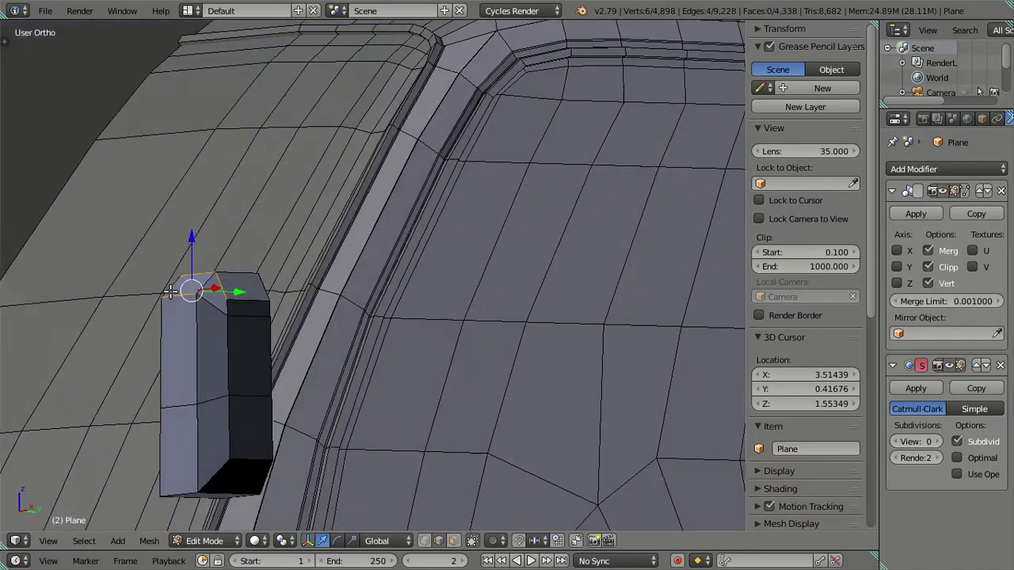
key("KP_3")
key("z")
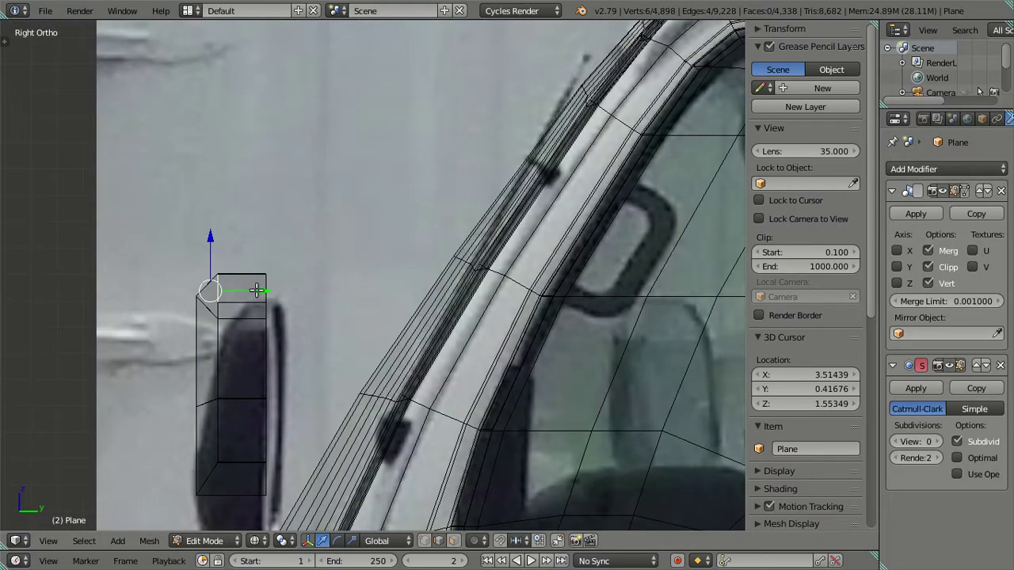
left_click_drag(256, 290, 273, 295)
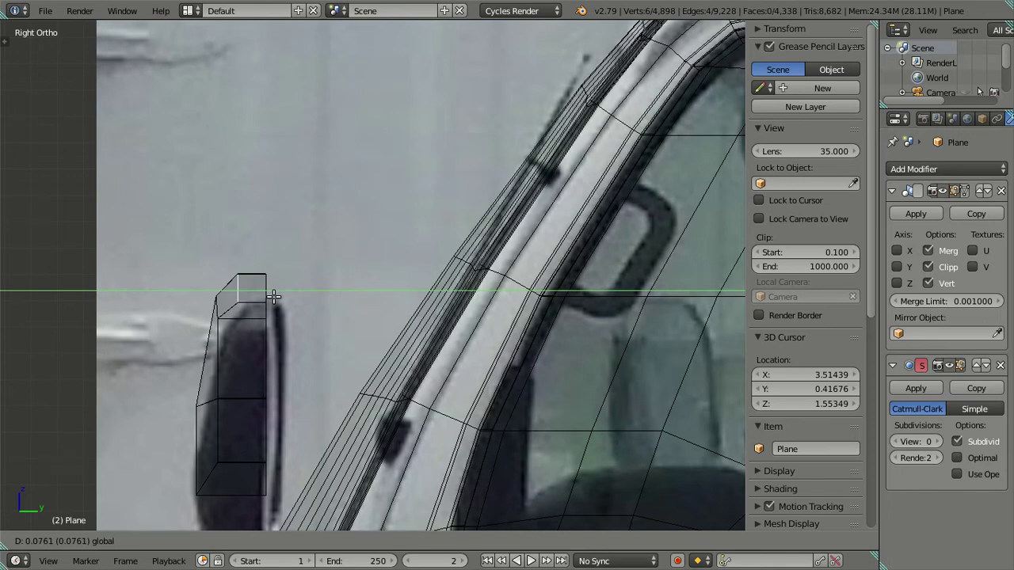
right_click(274, 295)
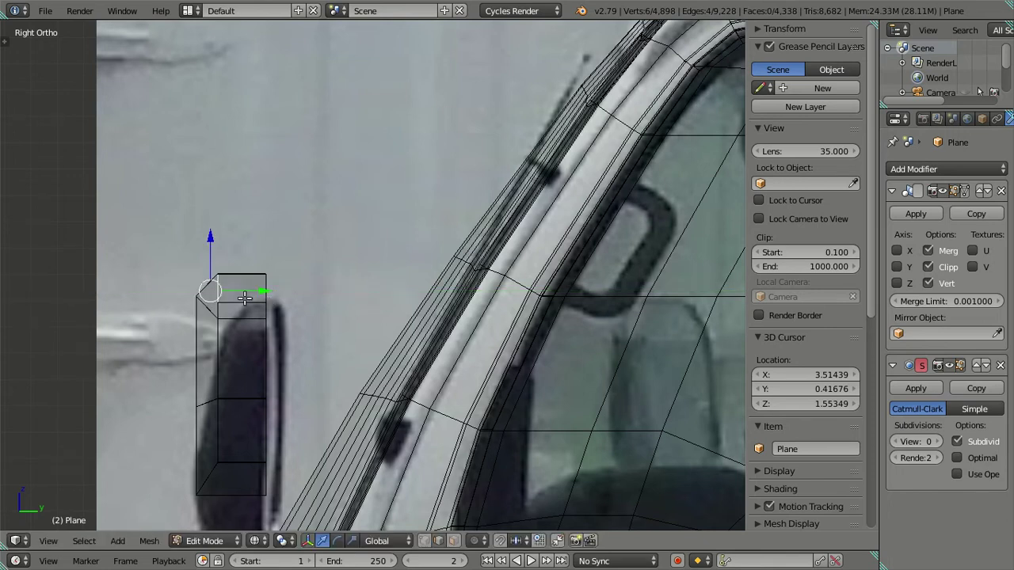
left_click_drag(245, 297, 278, 290)
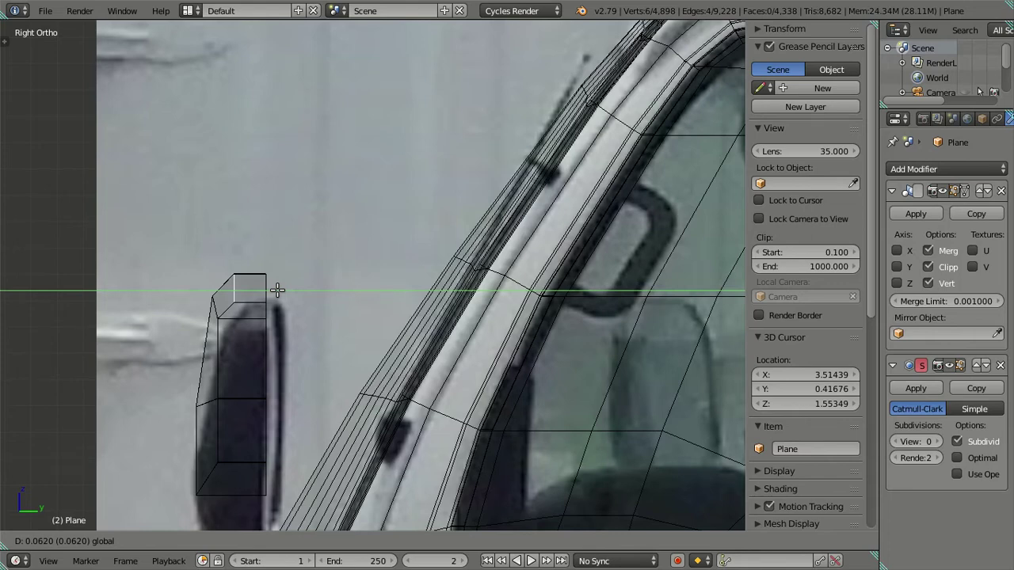
left_click_drag(277, 290, 278, 290)
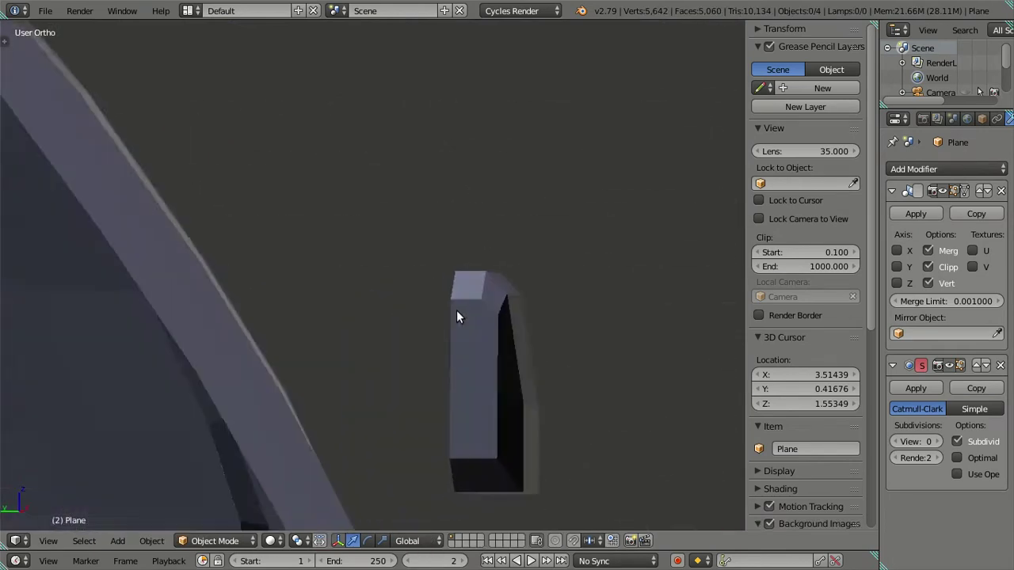
In Edit Mode, shift the block's top edge loop and one extra vertex along Y in side view
scroll(456, 310, "down", 3)
mouse_move(458, 311)
middle_mouse_down()
mouse_move(433, 366)
mouse_move(306, 276)
mouse_move(156, 340)
mouse_move(138, 312)
mouse_move(138, 325)
middle_mouse_up()
middle_click_drag(197, 356, 252, 361)
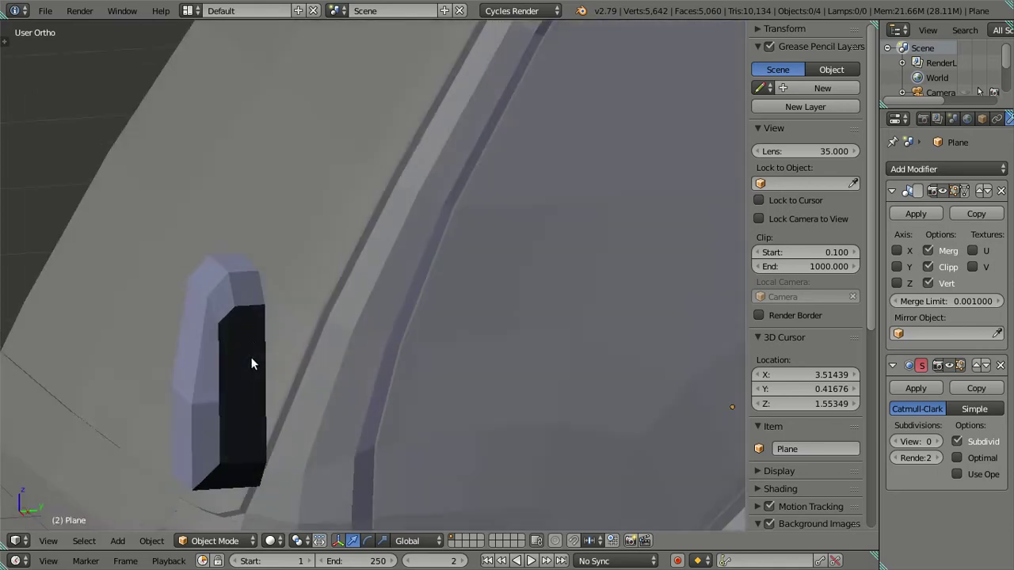
key("Tab")
right_click(234, 315, "alt")
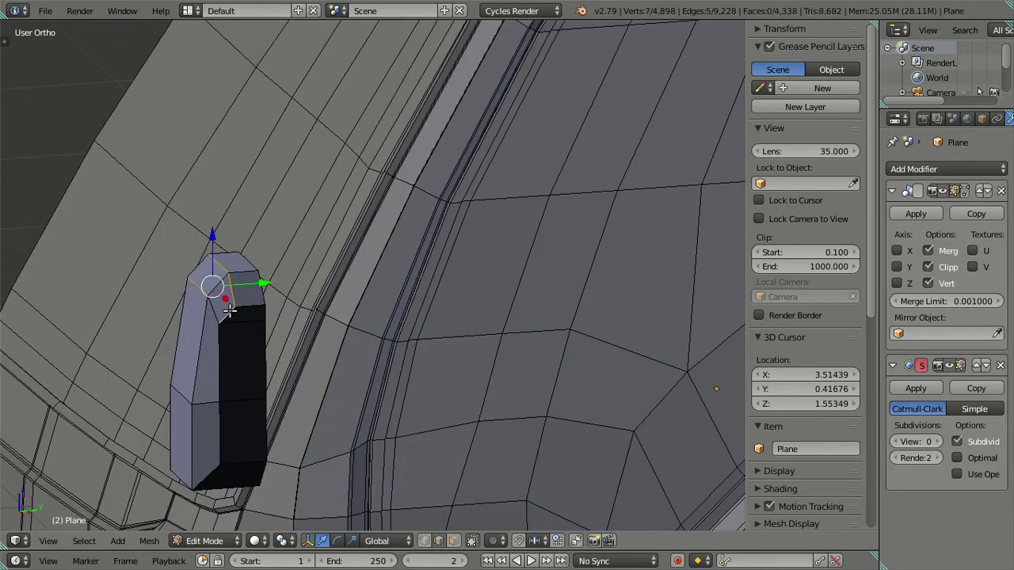
key("KP_Decimal")
right_click(324, 323, "shift")
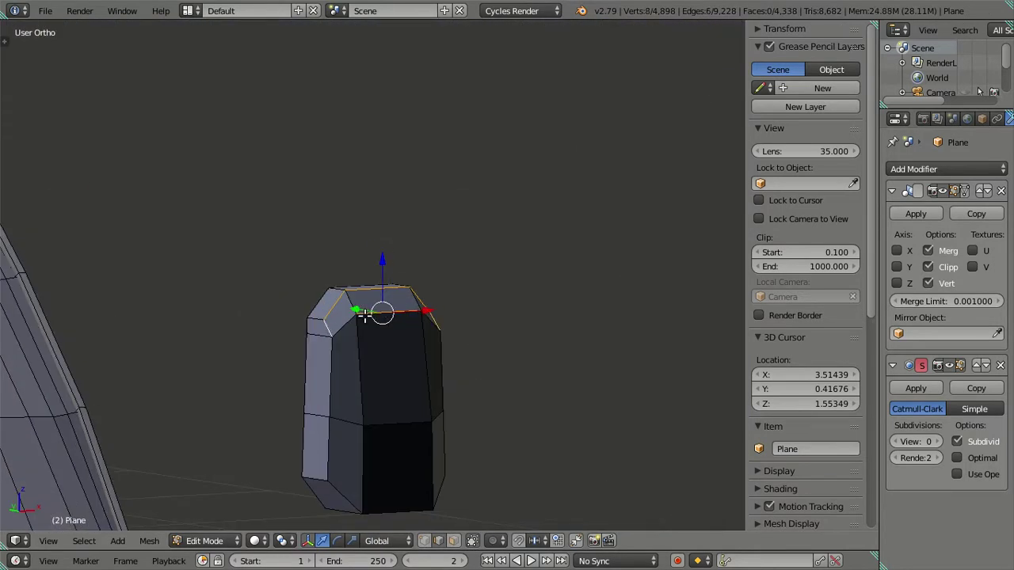
key("KP_3")
left_click_drag(281, 296, 288, 295)
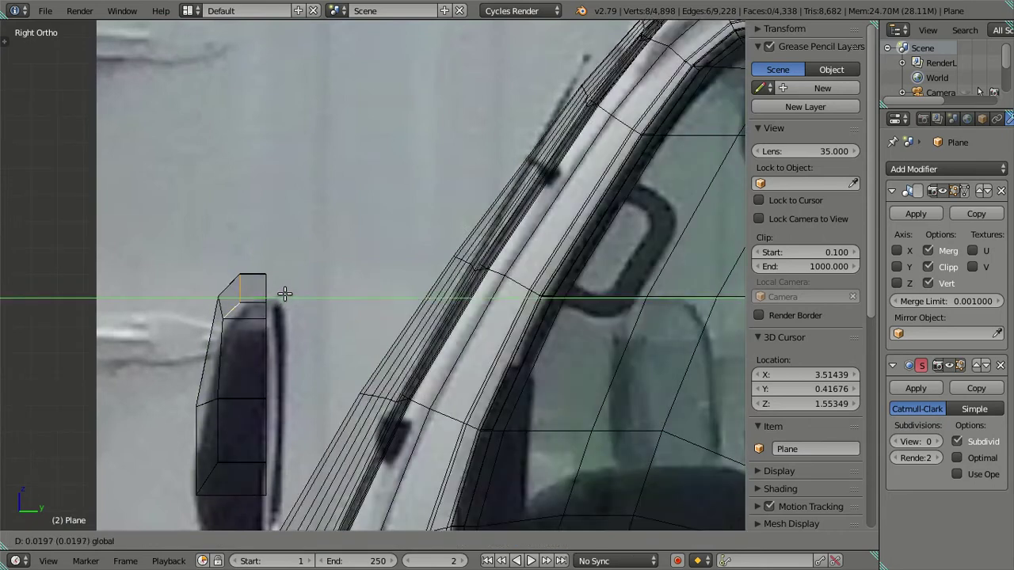
left_click(288, 295)
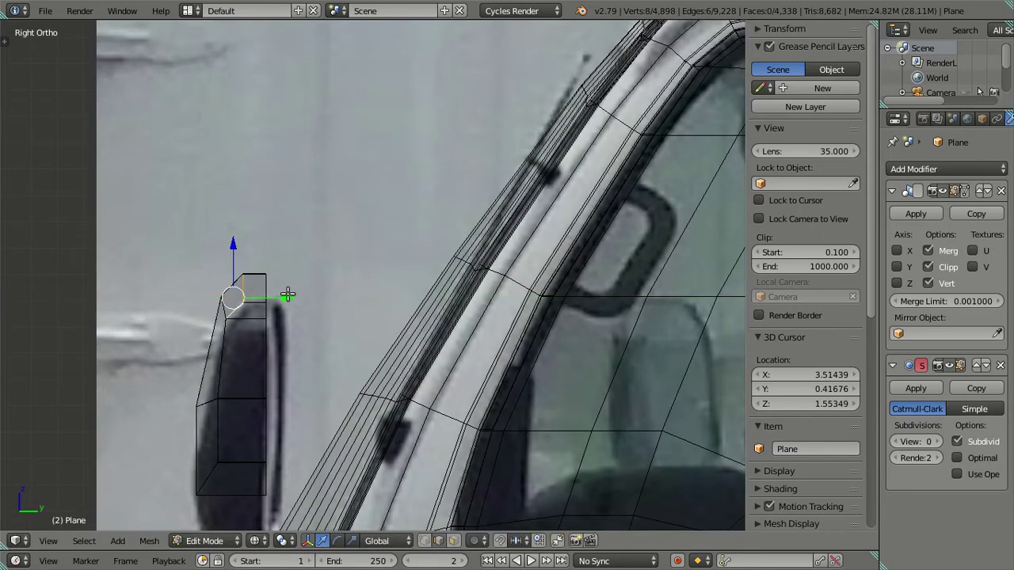
key("a")
Return to the front view and start a Ctrl+R loop cut across the mirror
scroll(285, 329, "down", 5, "shift")
scroll(268, 335, "up", 1)
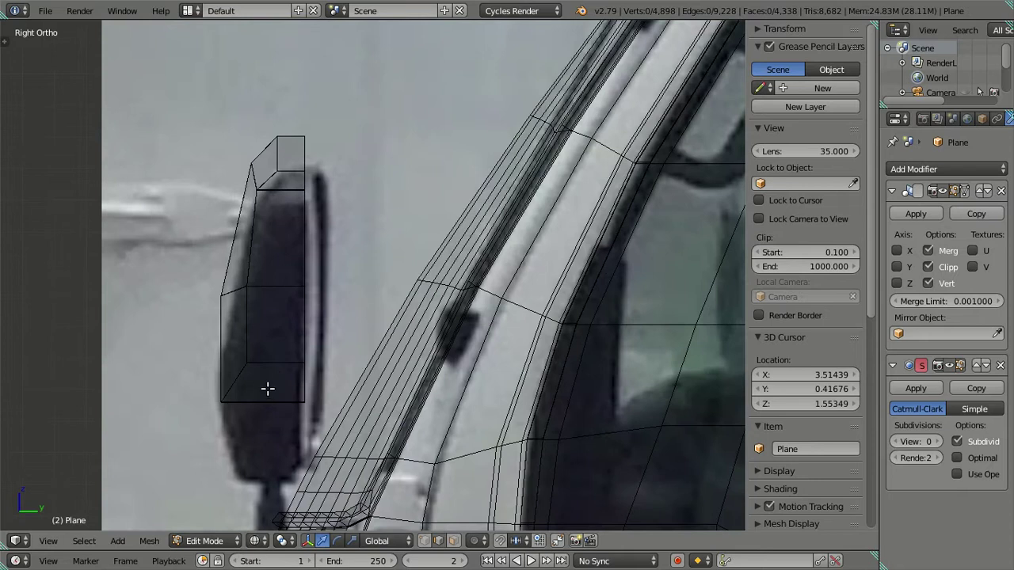
scroll(271, 400, "down", 2)
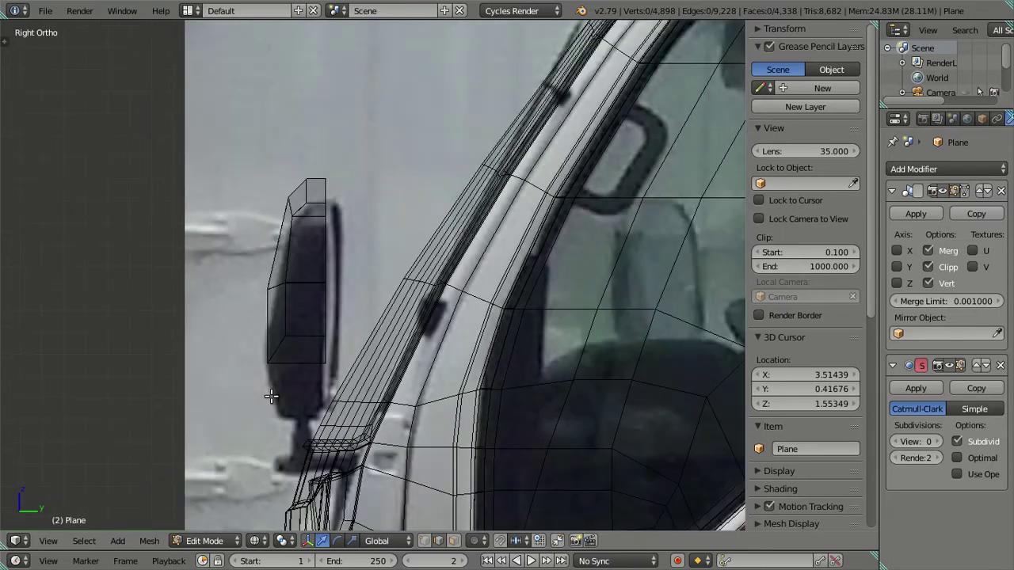
key("KP_1")
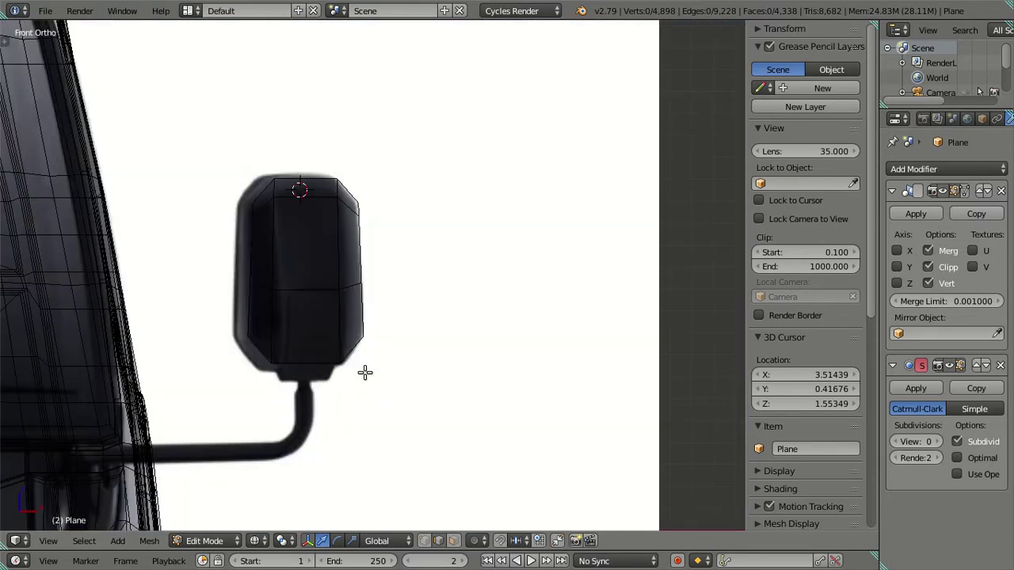
mouse_move(363, 390)
middle_mouse_down()
mouse_move(351, 362)
mouse_move(308, 324)
mouse_move(262, 317)
mouse_move(245, 346)
mouse_move(287, 385)
mouse_move(262, 423)
mouse_move(431, 419)
middle_mouse_up()
key("KP_1")
scroll(440, 406, "up", 1)
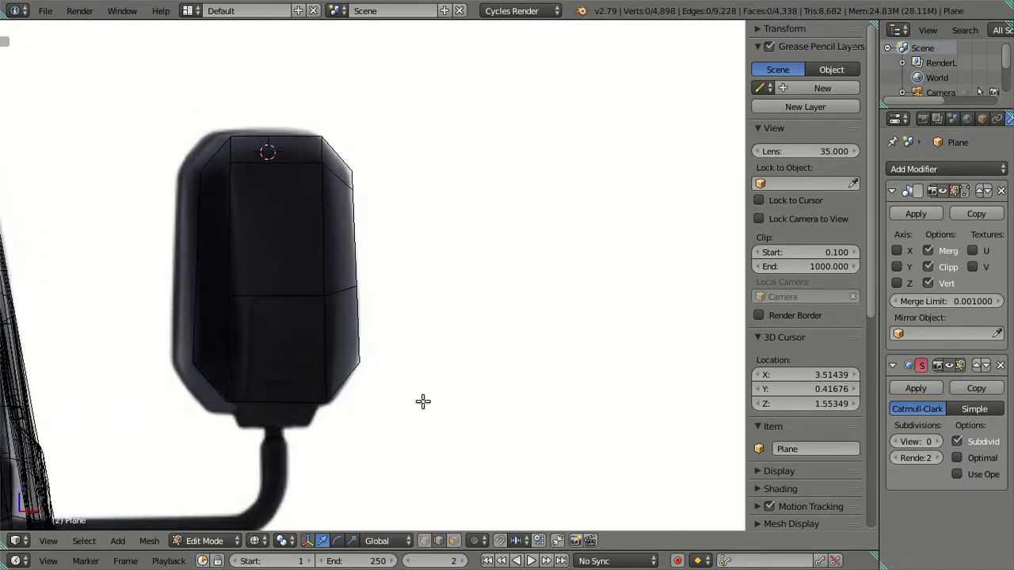
key("ctrl+r")
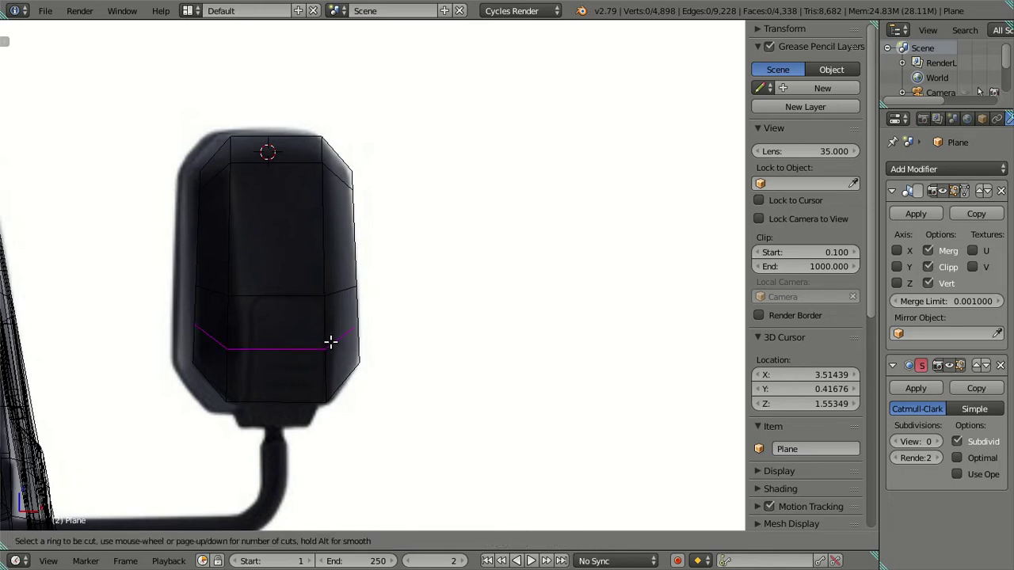
Place the horizontal loop cut at centre and slide the mirror's bottom edge along Y
left_click(331, 342)
right_click(331, 342)
key("a")
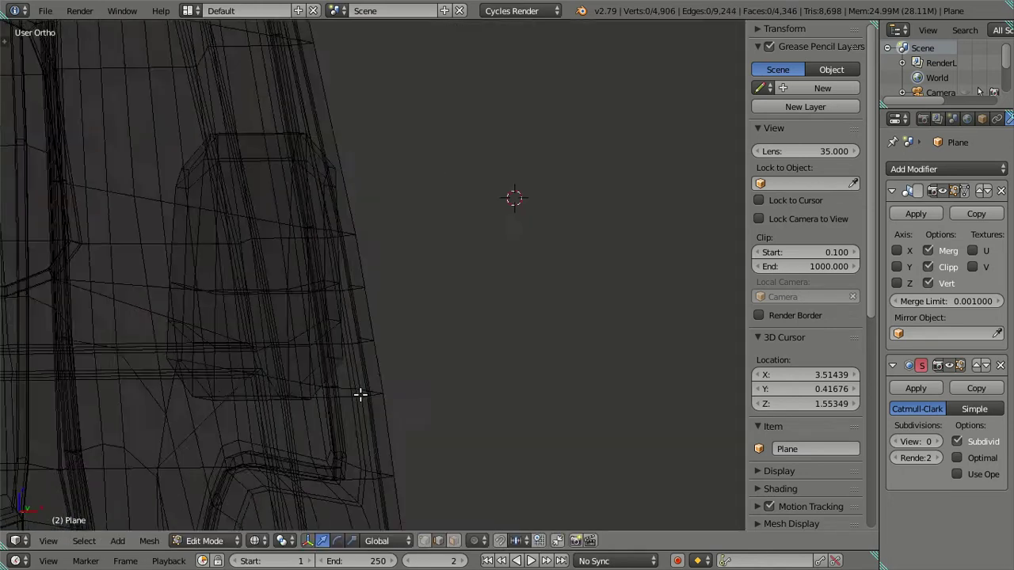
middle_click_drag(360, 394, 265, 369)
middle_click_drag(223, 414, 208, 414)
right_click(230, 408)
key("KP_3")
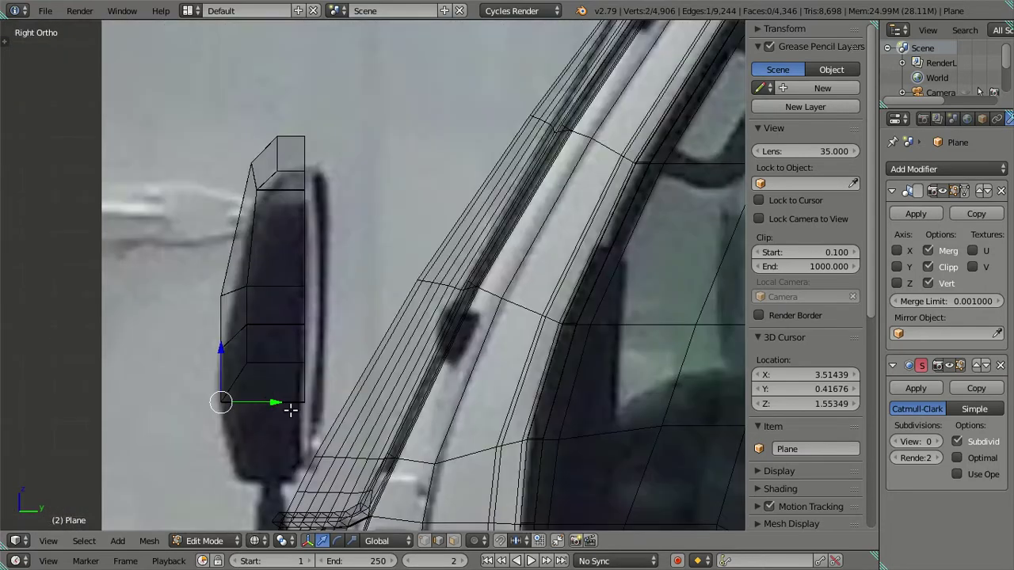
left_click_drag(272, 402, 288, 396)
middle_click_drag(289, 396, 443, 393)
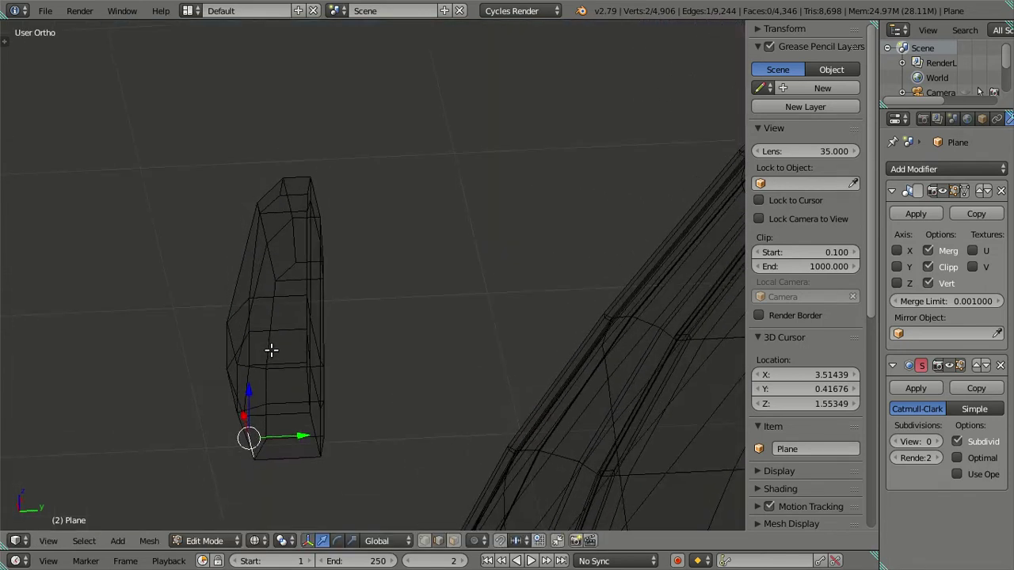
In face mode, extrude the mirror's bottom face, lower it along Z and shrink it, then undo
left_click(453, 540)
right_click(227, 321)
key("KP_3")
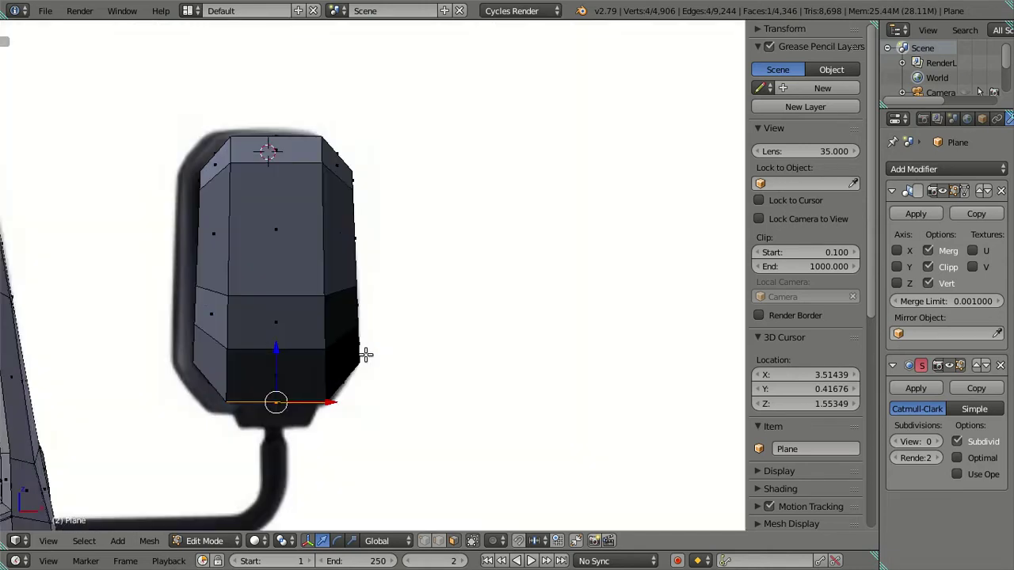
key("e")
right_click(325, 386)
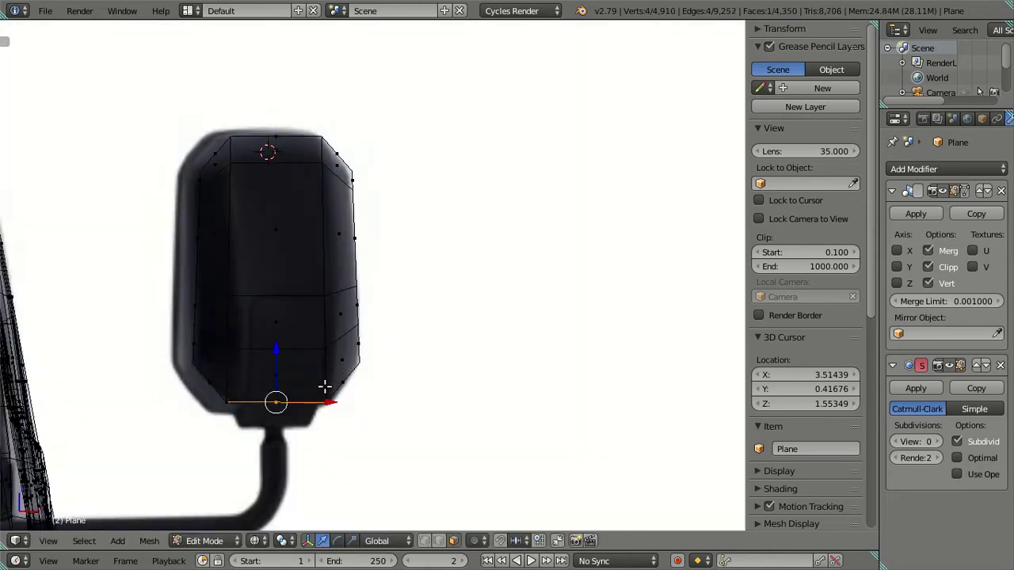
key("g")
key("z")
left_click(281, 377)
key("s")
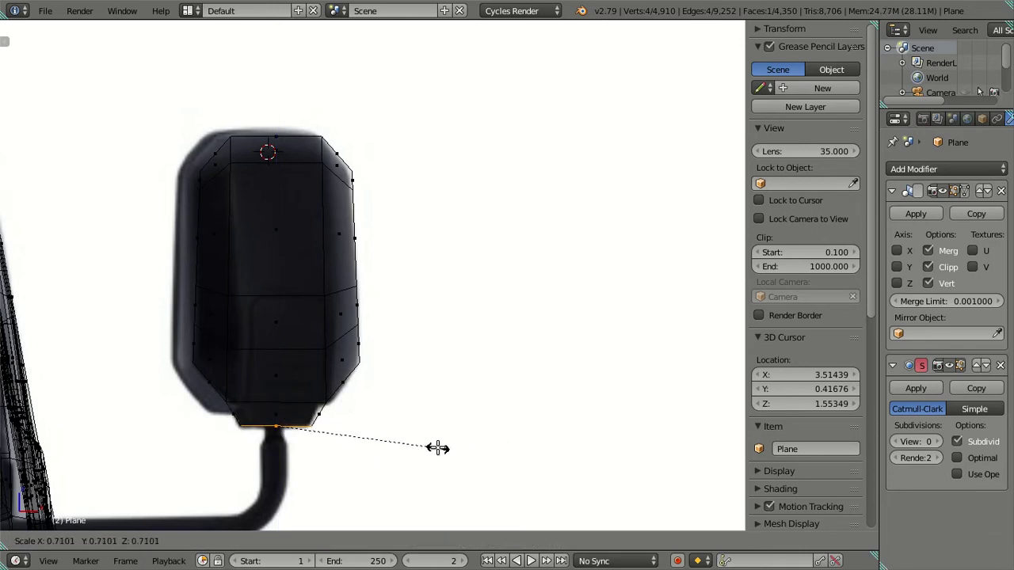
left_click(437, 448)
key("shift+z")
mouse_move(449, 430)
middle_mouse_down()
mouse_move(351, 328)
mouse_move(361, 283)
mouse_move(425, 347)
mouse_move(525, 389)
mouse_move(475, 309)
middle_mouse_up()
key("ctrl+z")
Reselect the bottom face, extrude it and shrink the new face inward
key("a")
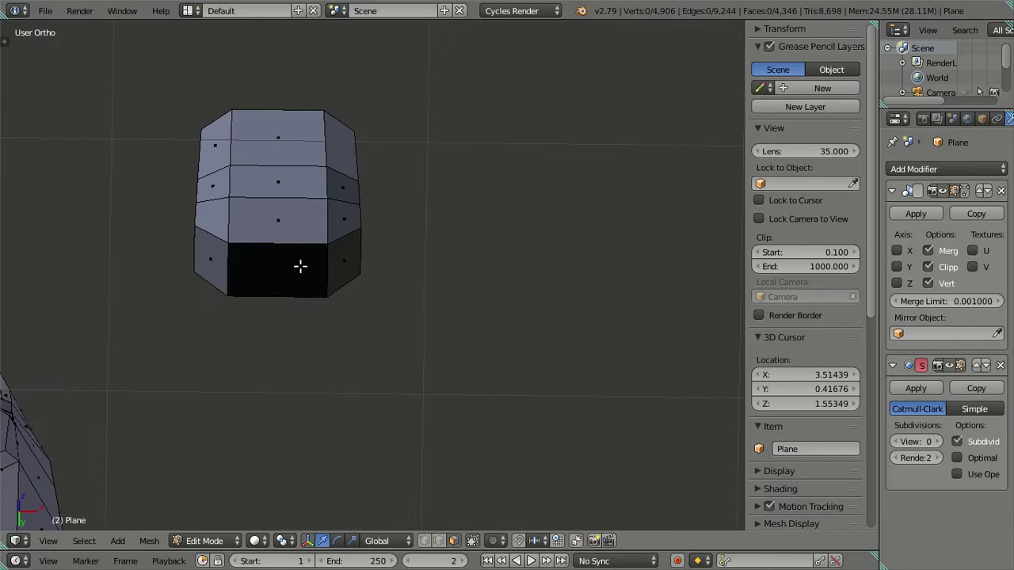
right_click(300, 266)
key("e")
key("s")
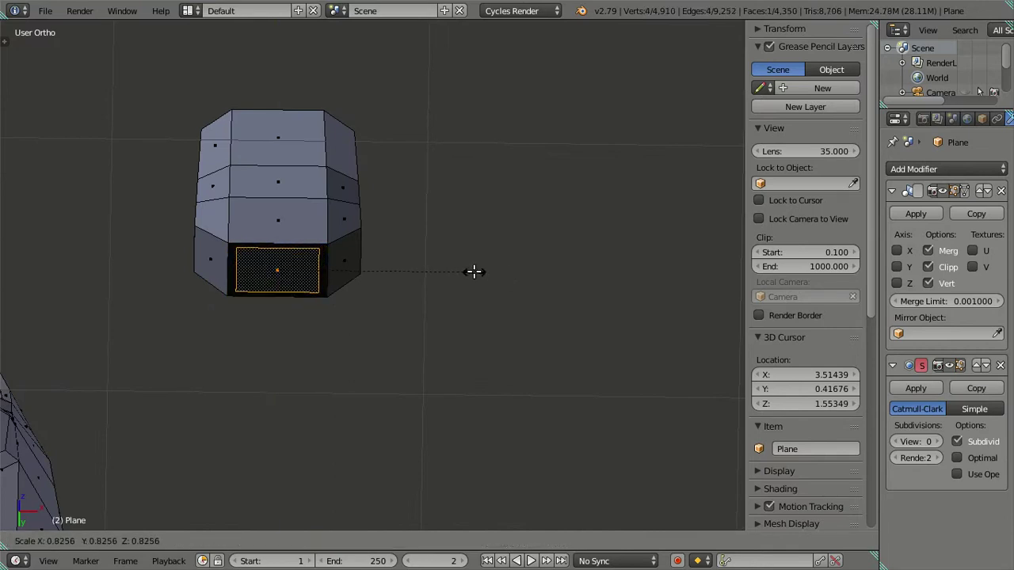
left_click(471, 272)
key("KP_1")
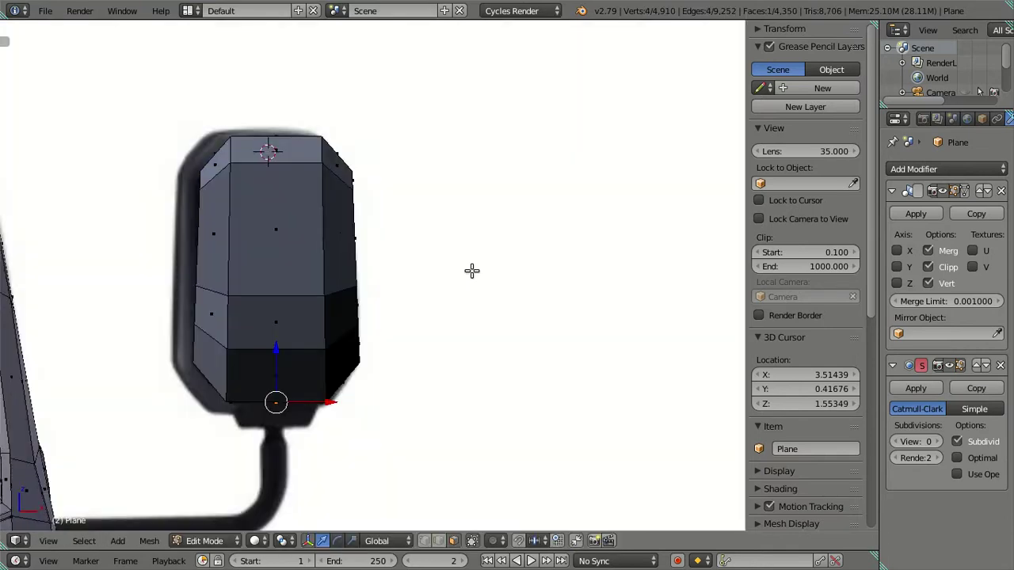
Extrude the face again, lower it slightly and scale it to 0.8, then return to Object Mode
key("e")
right_click(325, 374)
left_click_drag(275, 352, 280, 369)
key("s")
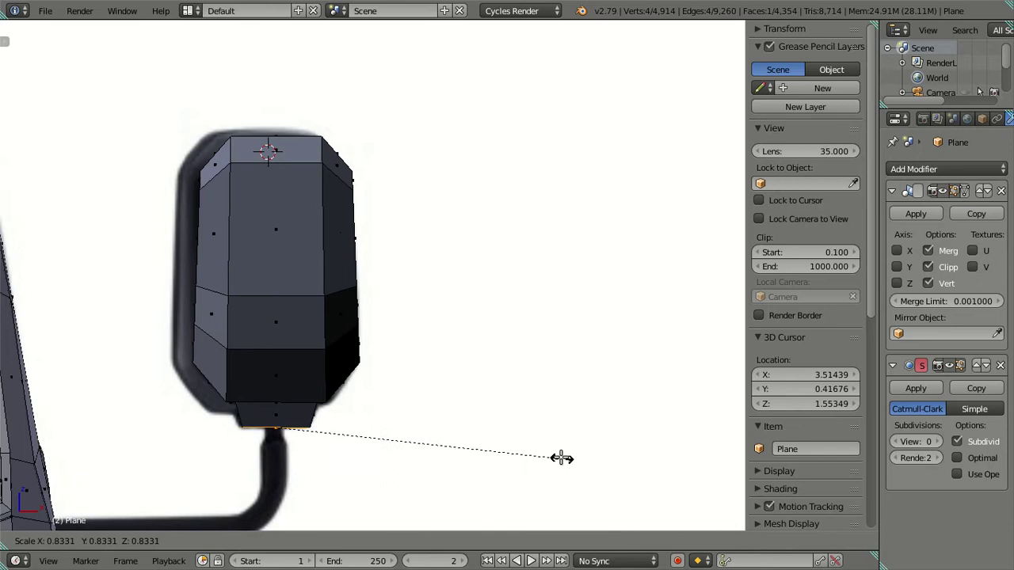
left_click(561, 458)
key("s")
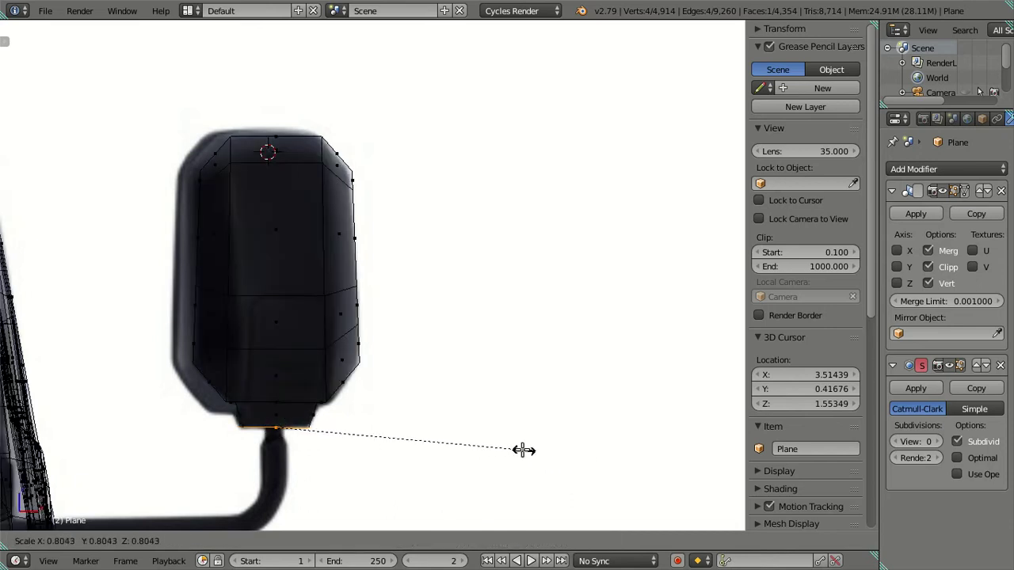
left_click(511, 447)
key("a")
mouse_move(447, 409)
middle_mouse_down()
mouse_move(305, 350)
mouse_move(176, 341)
mouse_move(215, 367)
mouse_move(290, 383)
mouse_move(497, 378)
mouse_move(521, 248)
mouse_move(473, 269)
mouse_move(448, 320)
mouse_move(498, 320)
middle_mouse_up()
key("Tab")
key("KP_1")
scroll(300, 287, "up", 2)
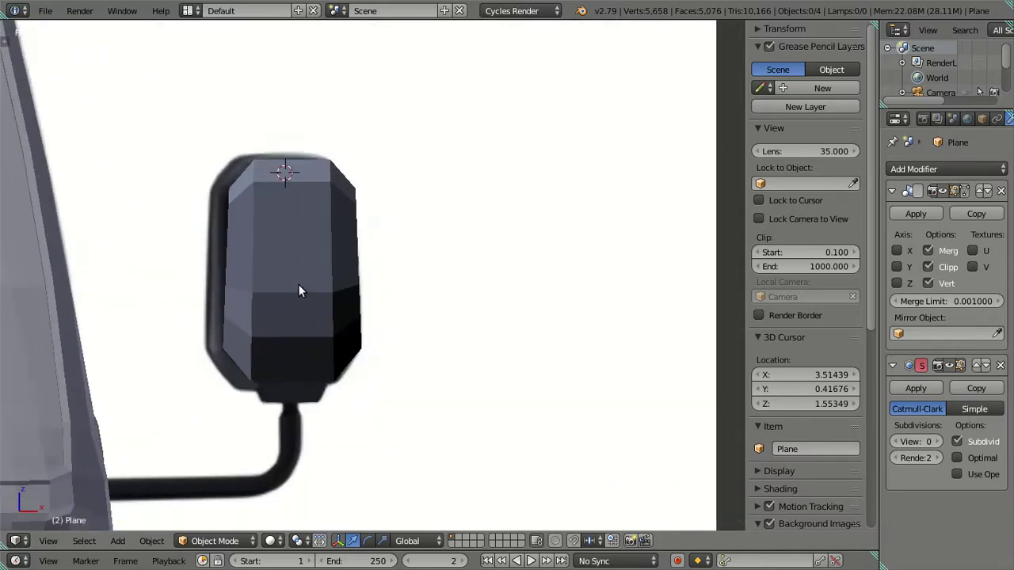
key("Tab")
middle_click_drag(294, 301, 409, 301, "shift")
scroll(411, 319, "up", 2)
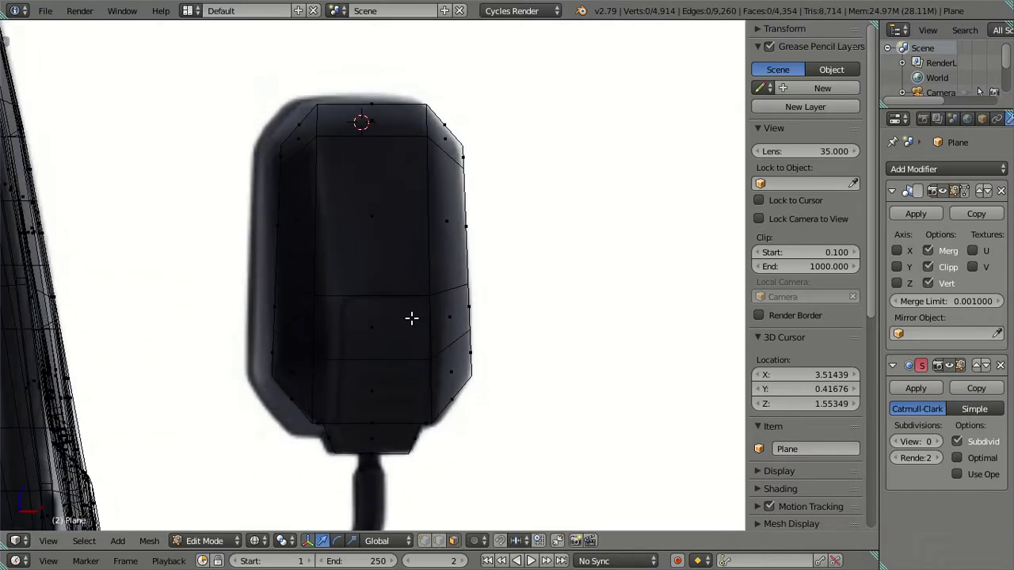
scroll(367, 290, "up", 1)
key("ctrl+r")
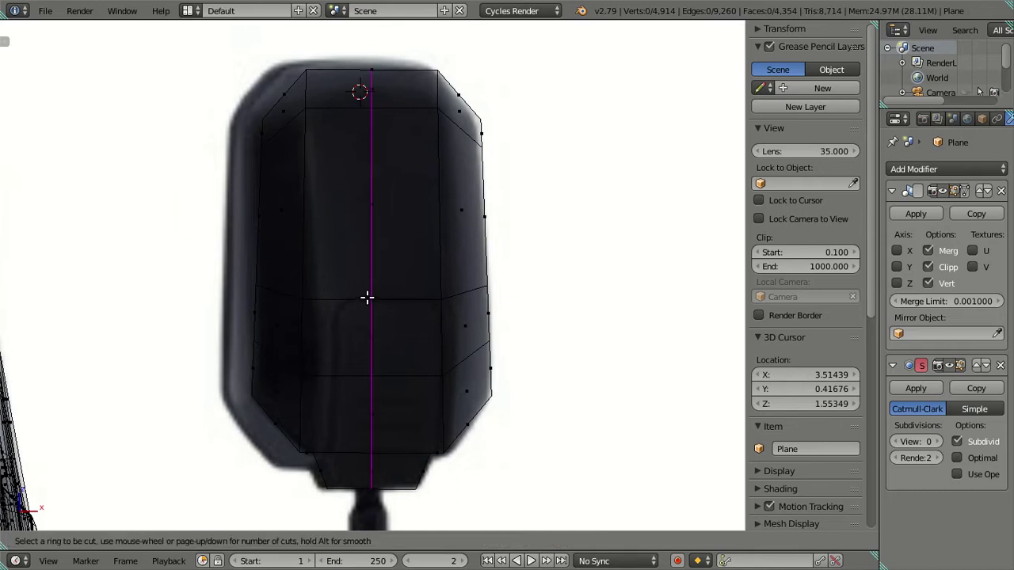
key("5")
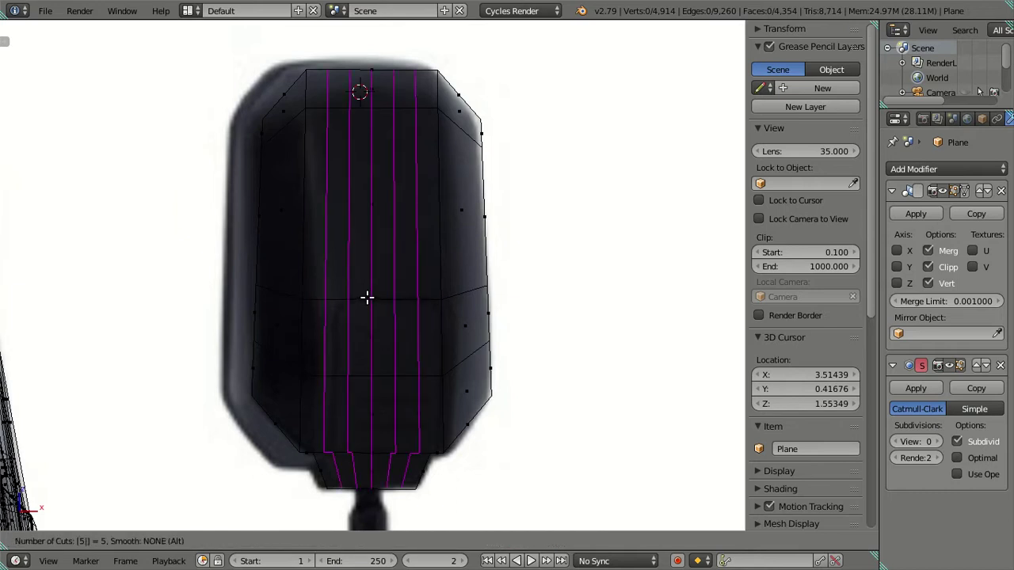
key("Escape")
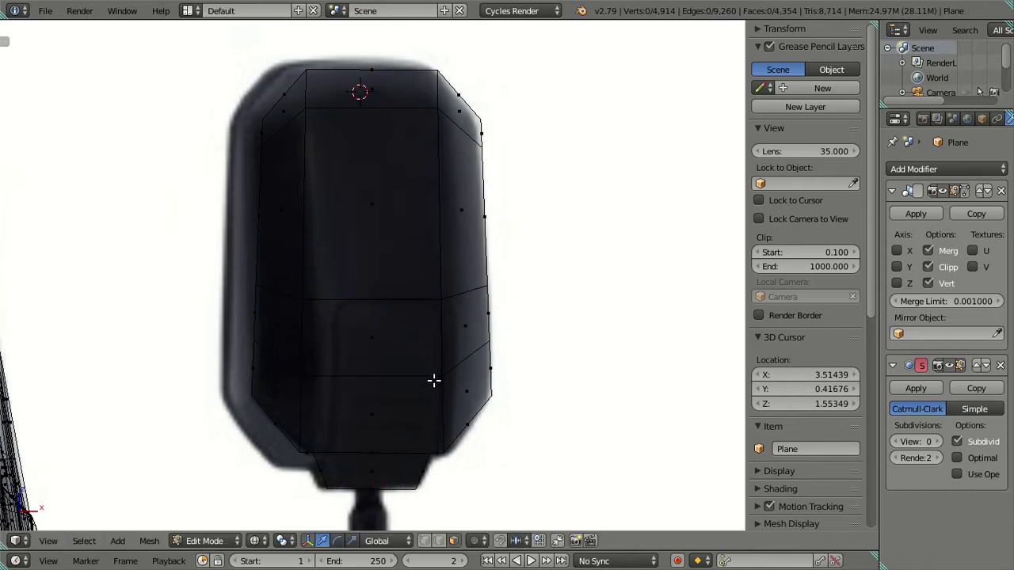
key("ctrl+r")
key("5")
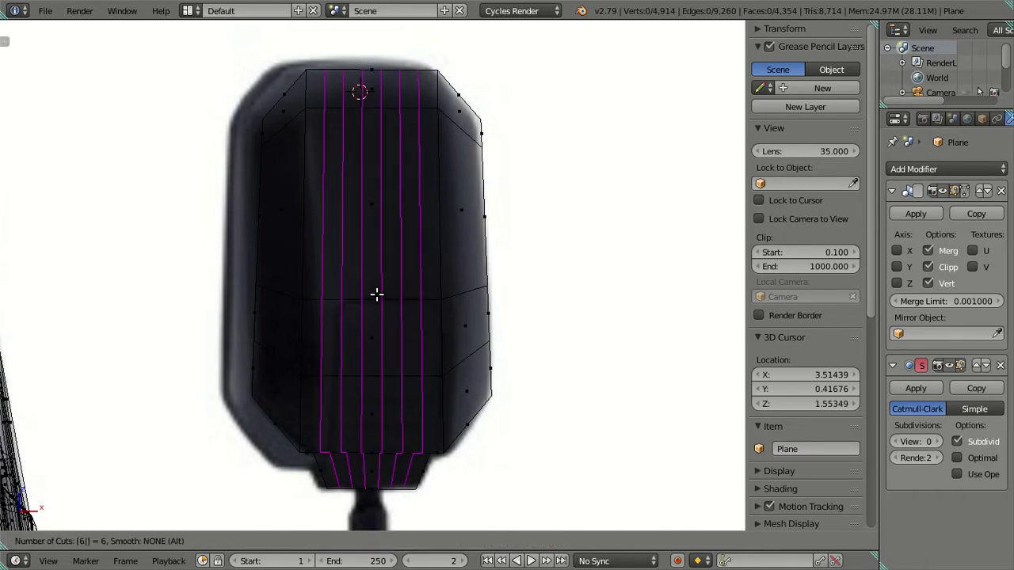
left_click(377, 295)
right_click(376, 295)
key("shift+z")
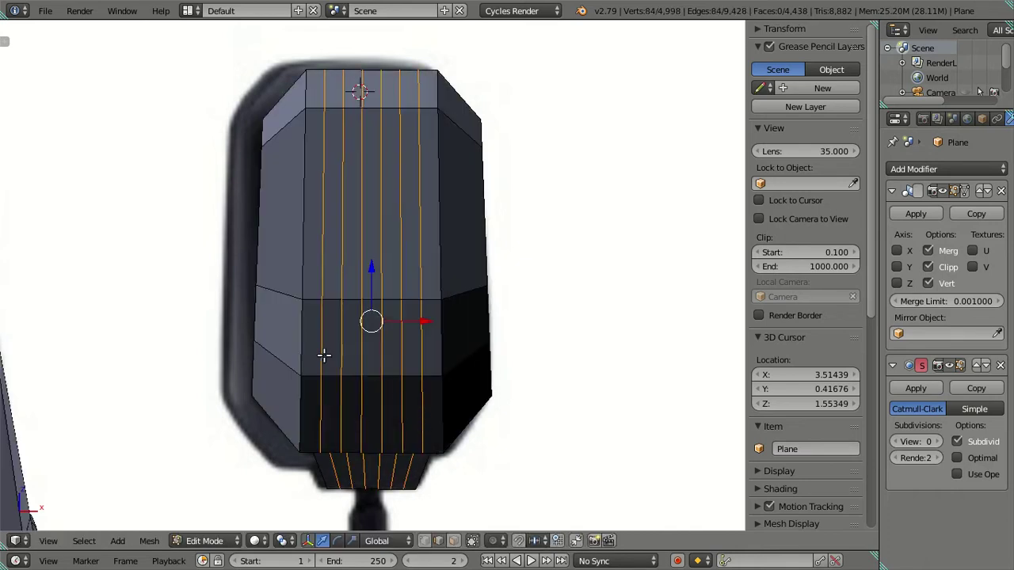
right_click(320, 350, "alt+shift")
right_click(427, 353, "alt+shift")
key("x")
left_click(608, 383)
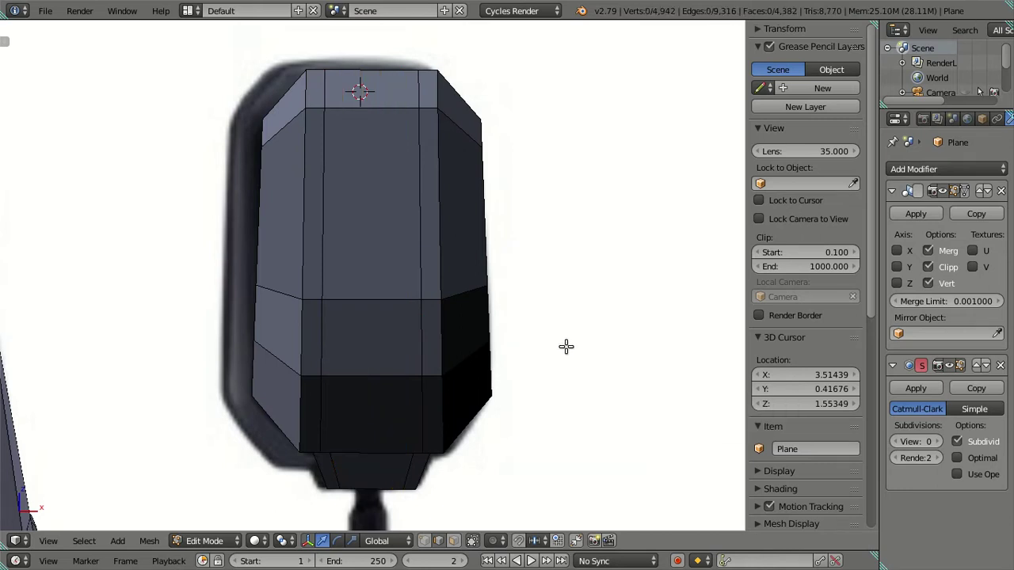
key("ctrl+z")
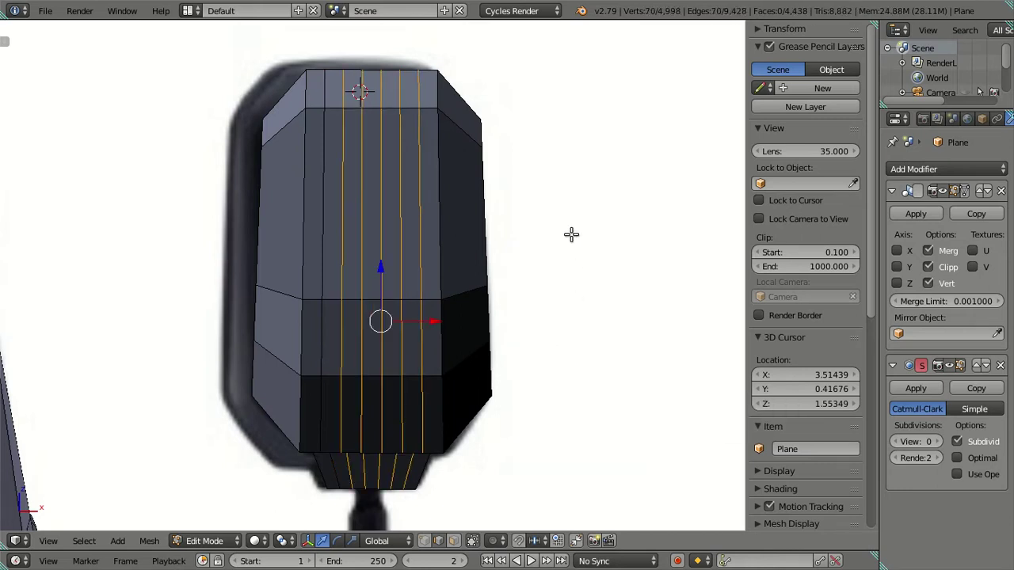
key("ctrl+x")
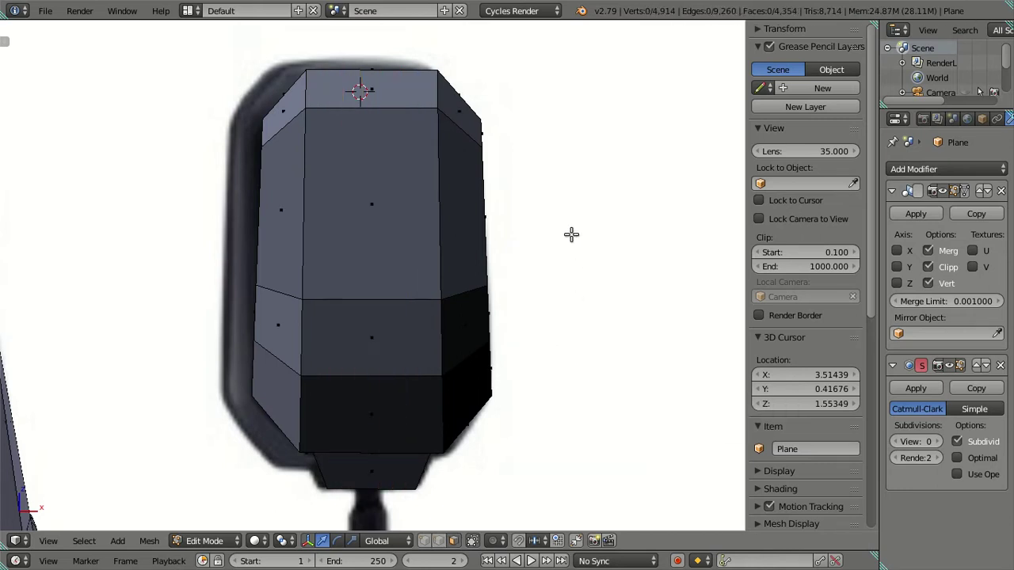
scroll(574, 254, "down", 2)
mouse_move(576, 267)
middle_mouse_down()
mouse_move(224, 235)
mouse_move(402, 491)
middle_mouse_up()
Select the lower, middle and top rings of the mirror's back faces in back view
left_click(305, 361)
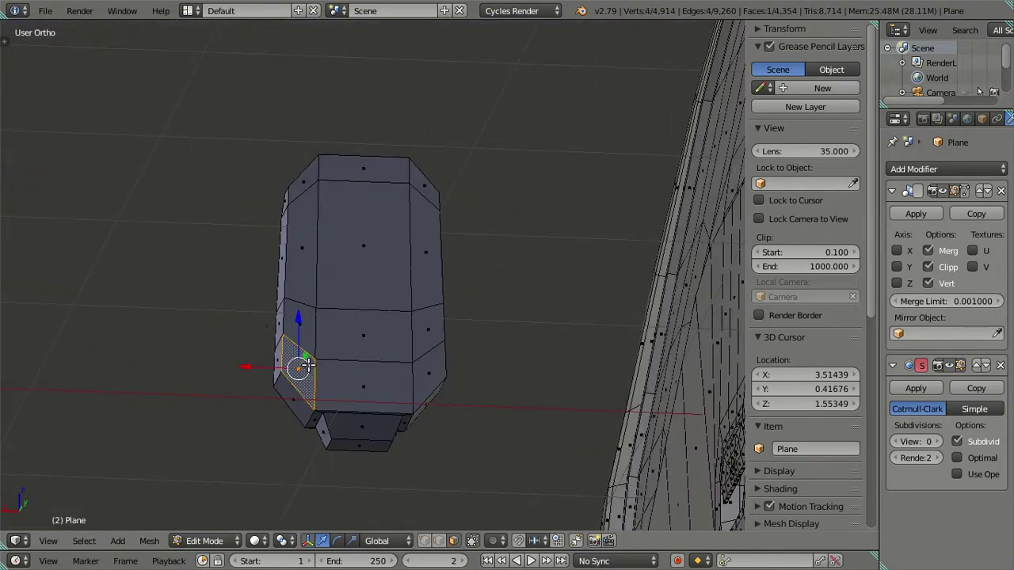
left_click(425, 376, "alt")
left_click(417, 335, "alt+shift")
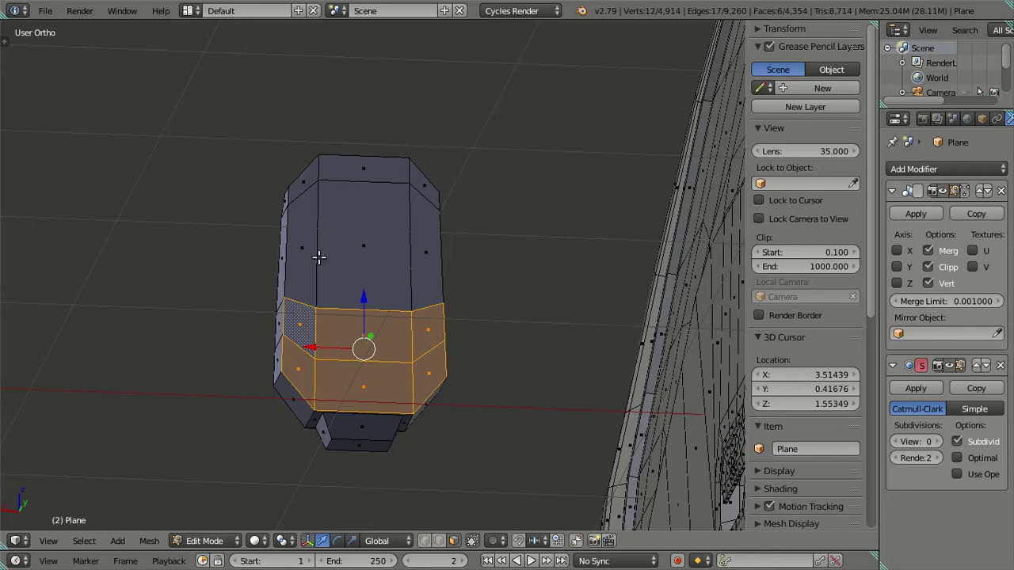
left_click(305, 252, "shift")
left_click(424, 261, "alt+shift")
left_click(417, 179, "shift")
left_click(324, 185, "alt+shift")
mouse_move(545, 267)
middle_mouse_down()
mouse_move(551, 286)
mouse_move(583, 277)
middle_mouse_up()
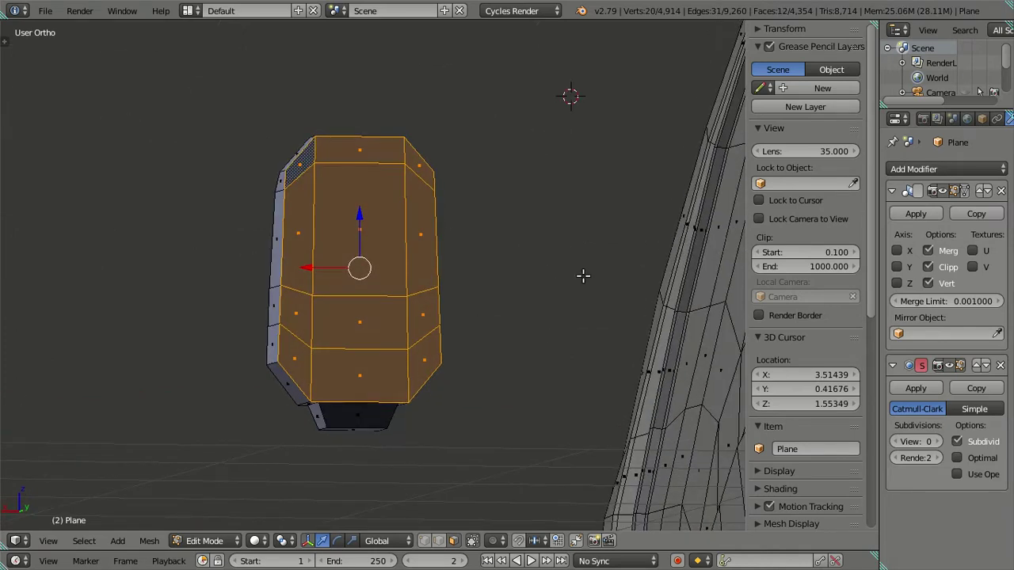
key("ctrl+KP_1")
scroll(554, 253, "up", 3)
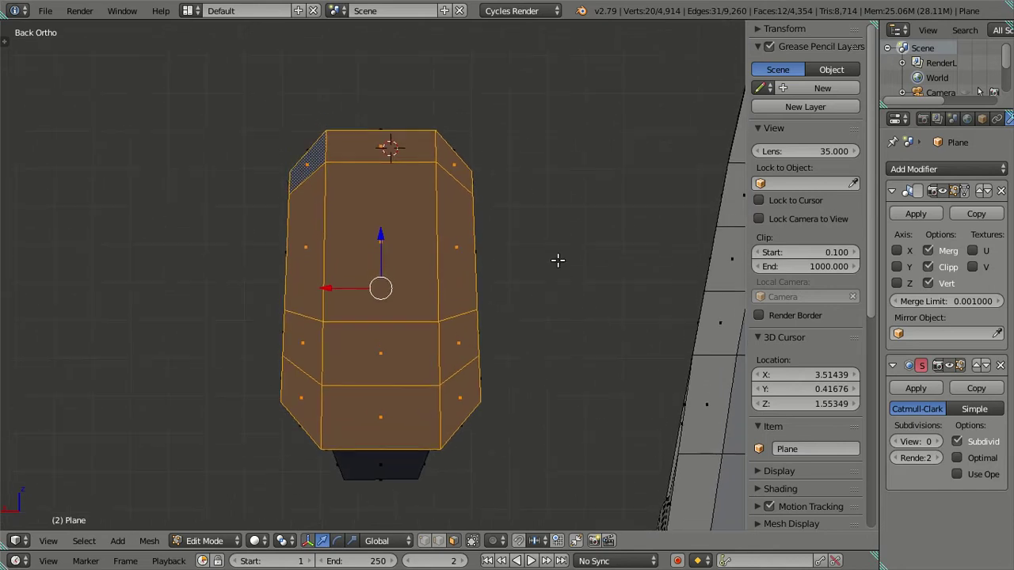
Extrude the back faces in place and narrow them to 0.9 along X
key("e")
key("s")
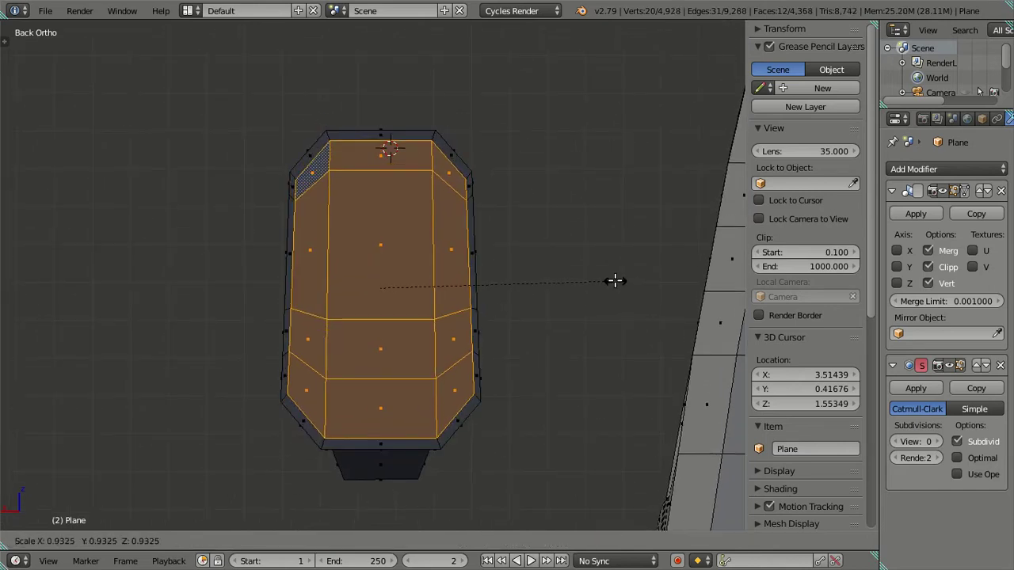
key("Escape")
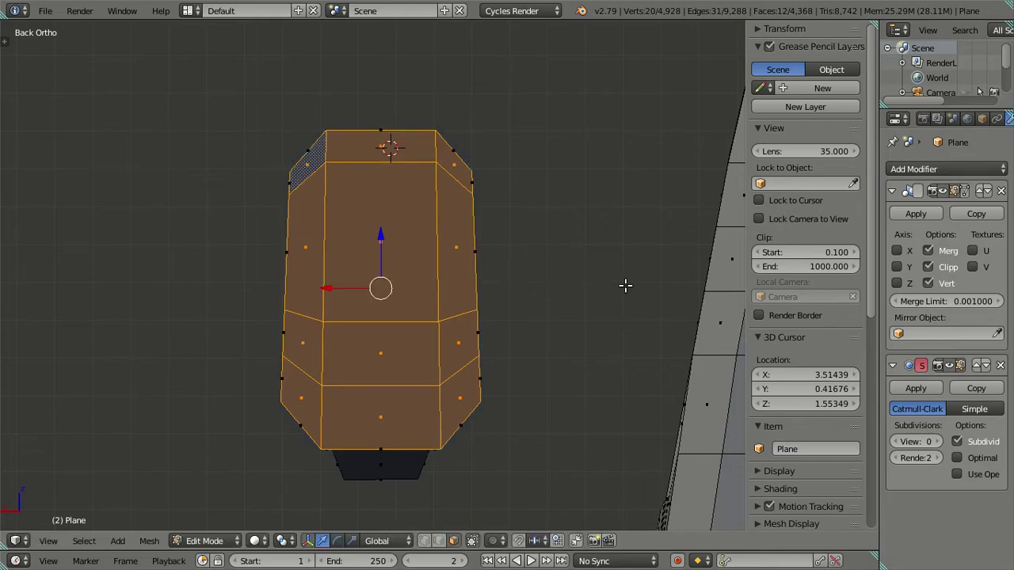
key("s")
key("x")
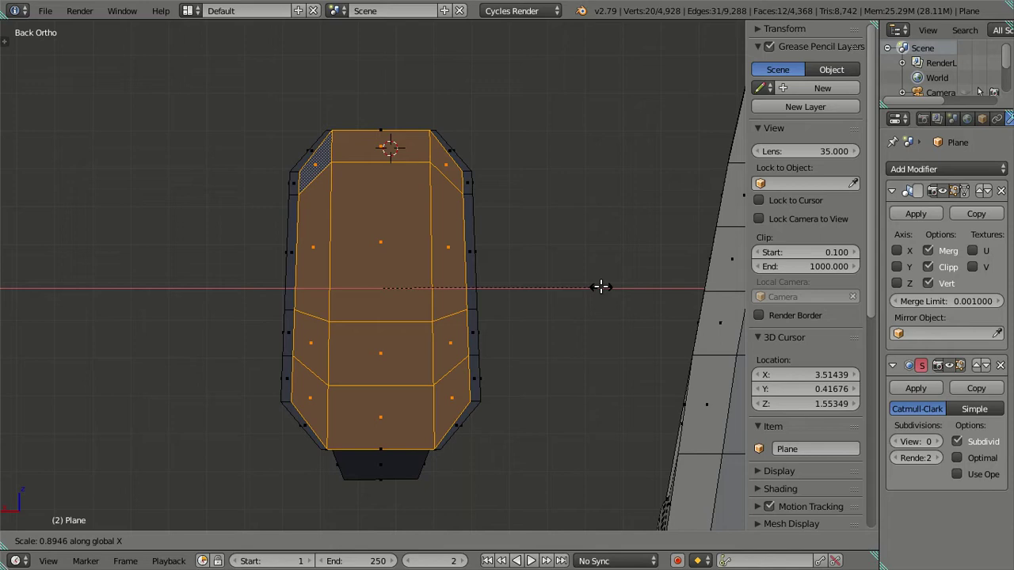
type(".")
type("8")
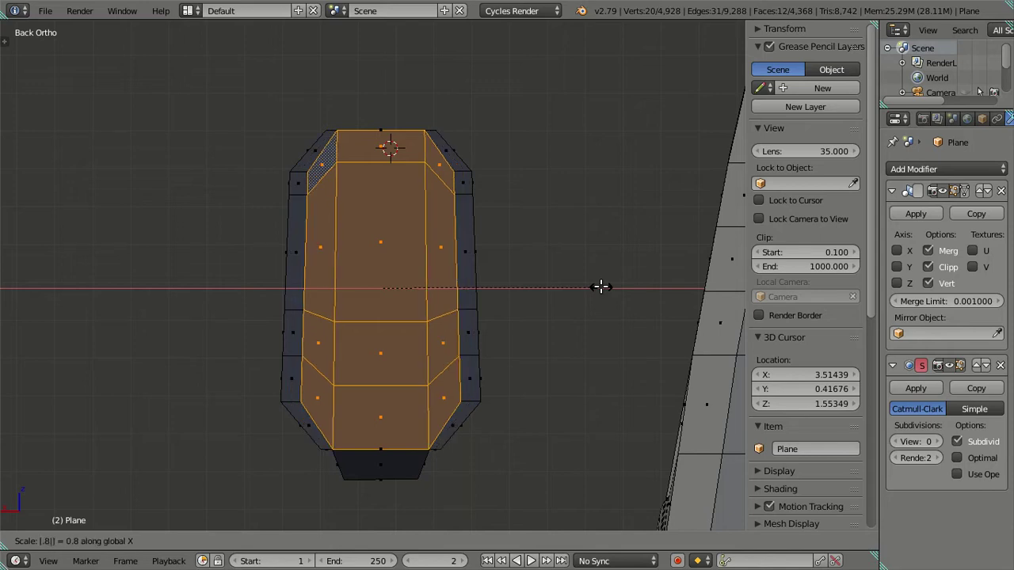
type("5")
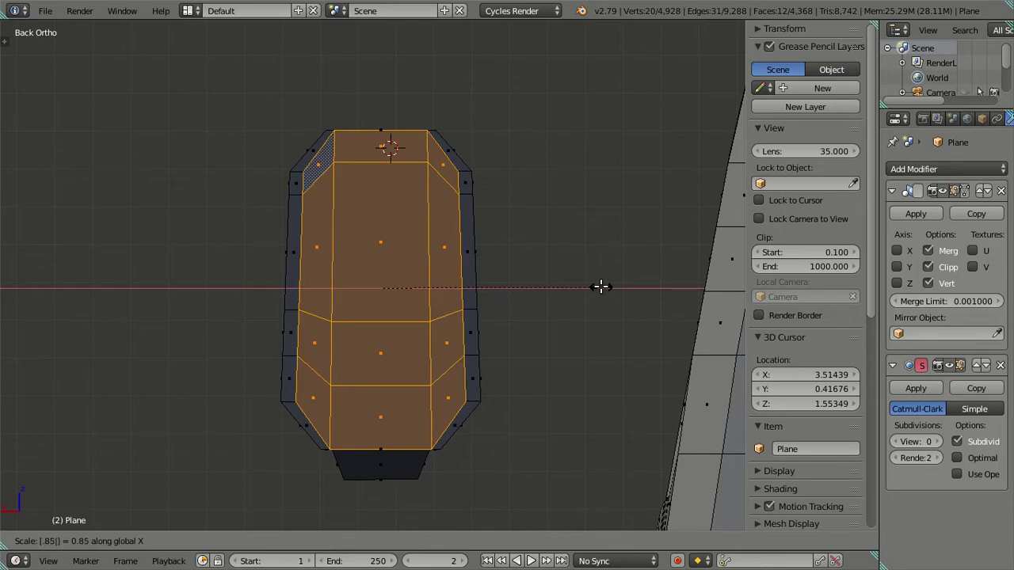
key("Escape")
type("sx.")
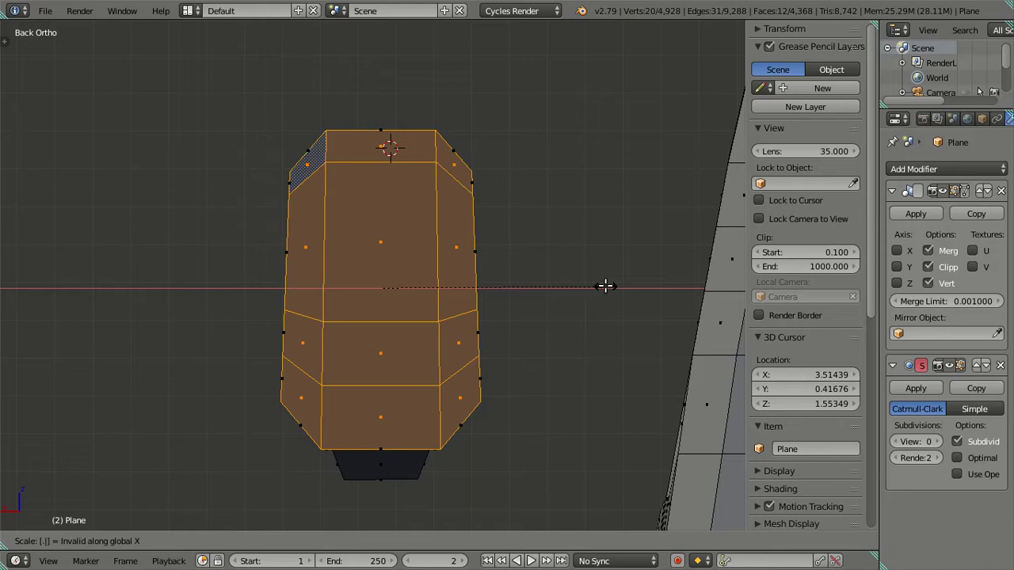
type("9")
key("Return")
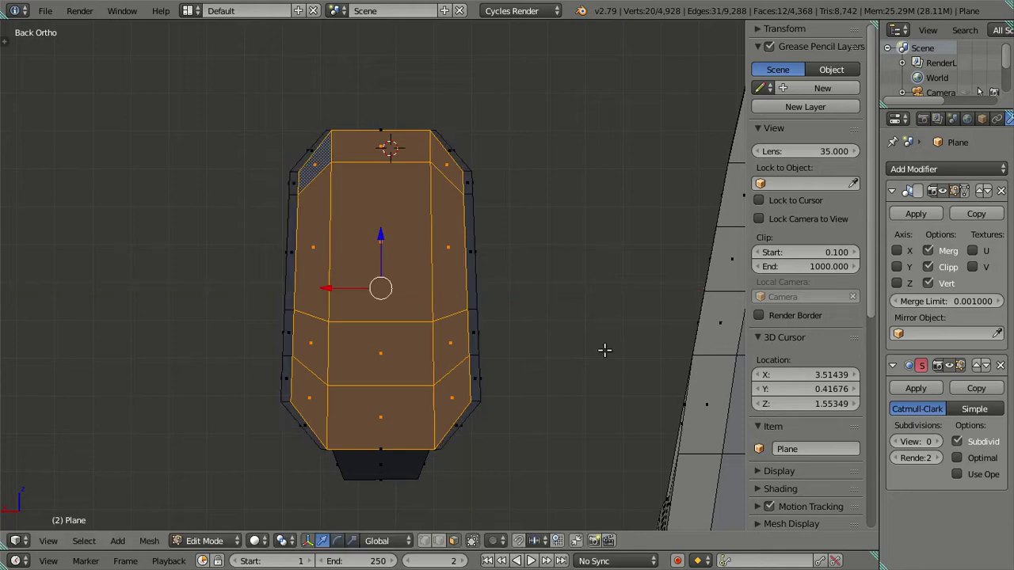
Shorten the inset faces to 0.93 along Z, then deselect all
type("sz")
type(".9")
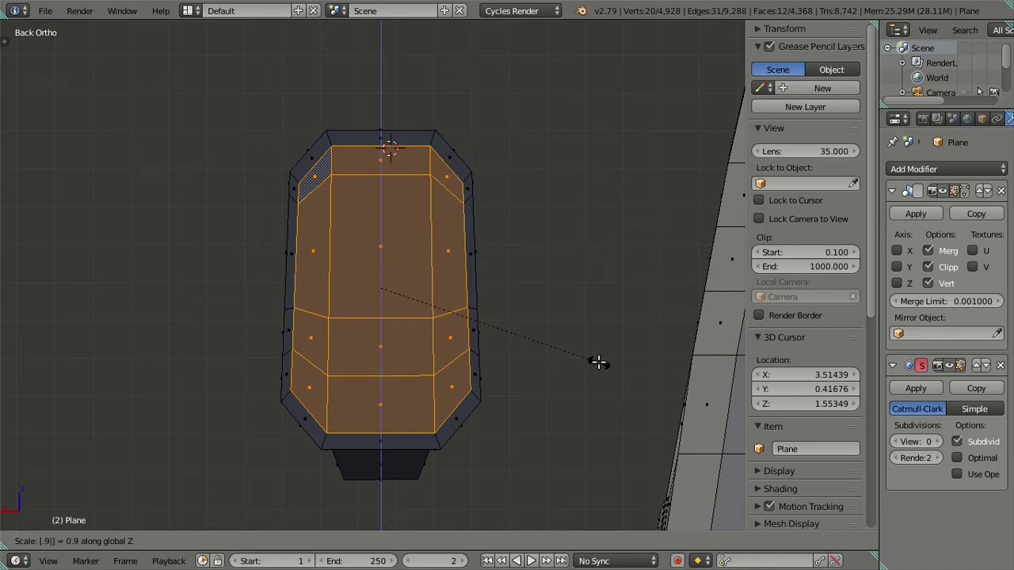
type("5")
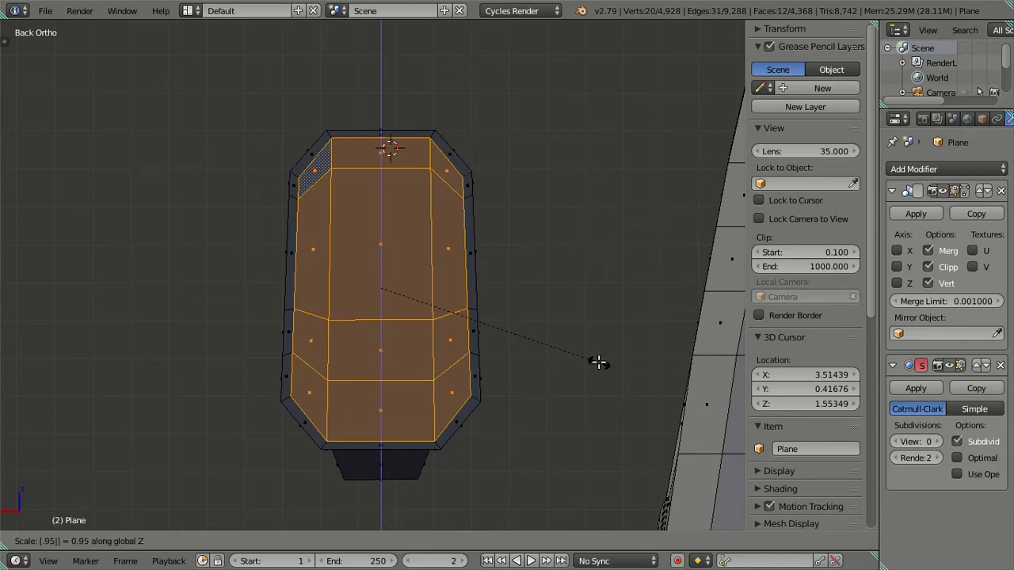
key("BackSpace")
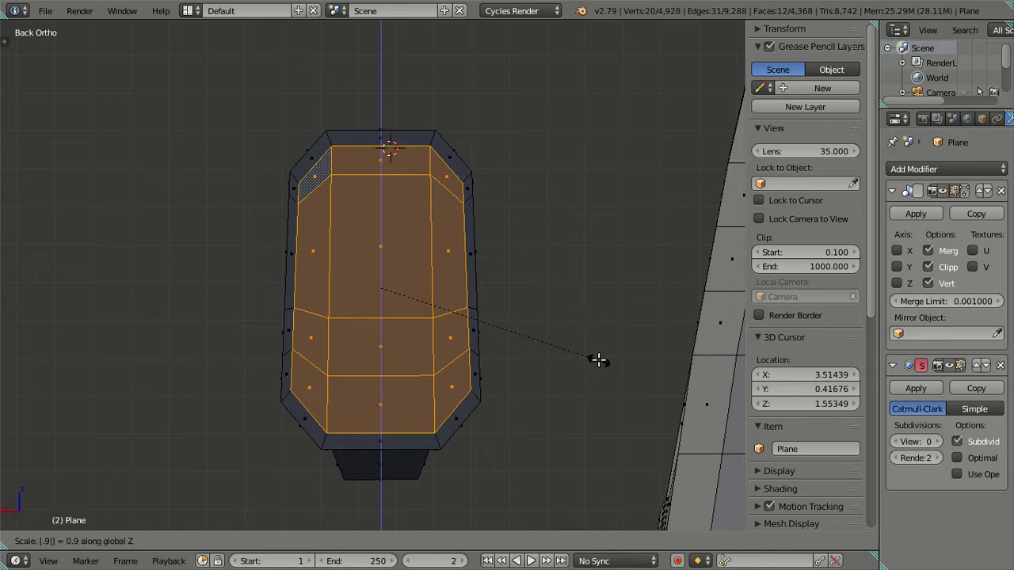
type("3")
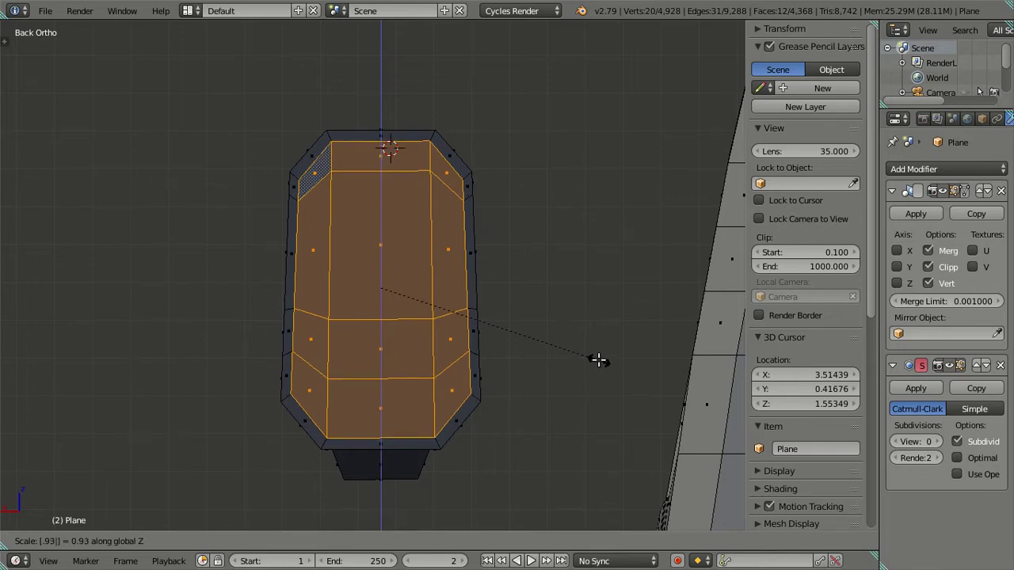
key("Return")
key("a")
mouse_move(482, 340)
middle_mouse_down()
mouse_move(552, 354)
mouse_move(478, 340)
mouse_move(494, 351)
mouse_move(494, 341)
middle_mouse_up()
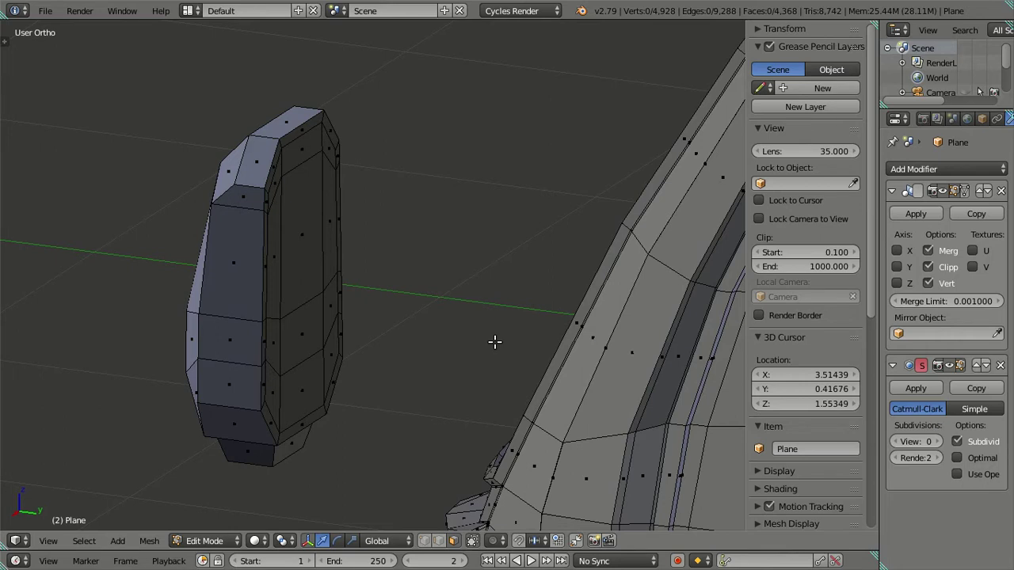
Reselect the inner back faces with L and extrude them along their normal
mouse_move(425, 90)
middle_mouse_down()
mouse_move(333, 262)
mouse_move(219, 264)
mouse_move(380, 260)
mouse_move(420, 249)
mouse_move(412, 262)
middle_mouse_up()
key("l")
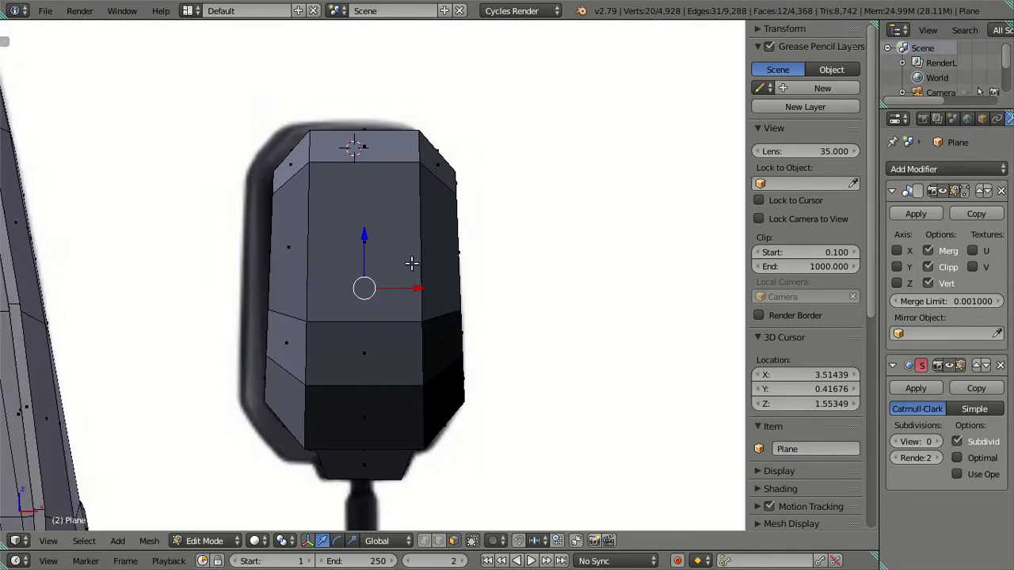
key("KP_3")
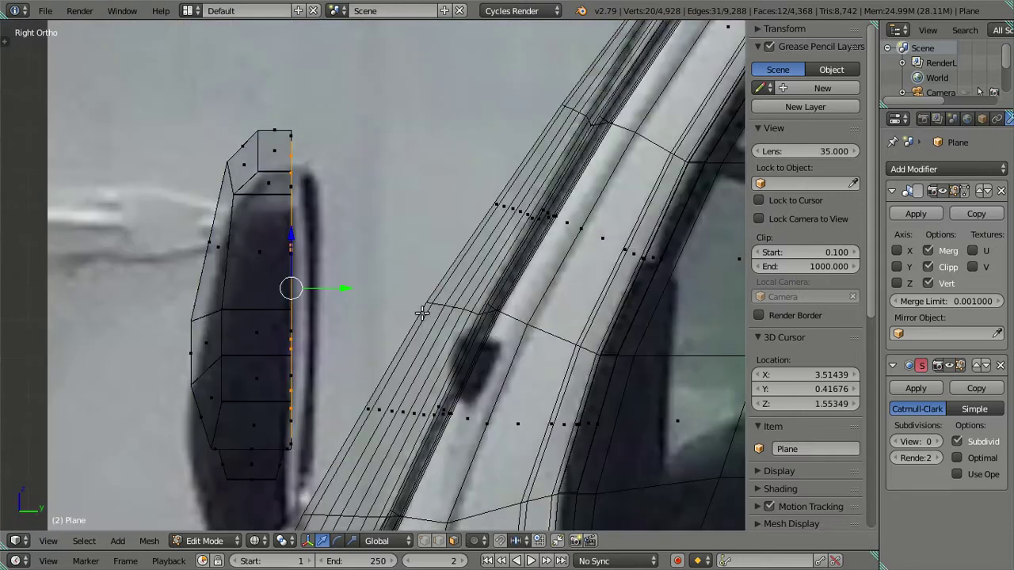
key("e")
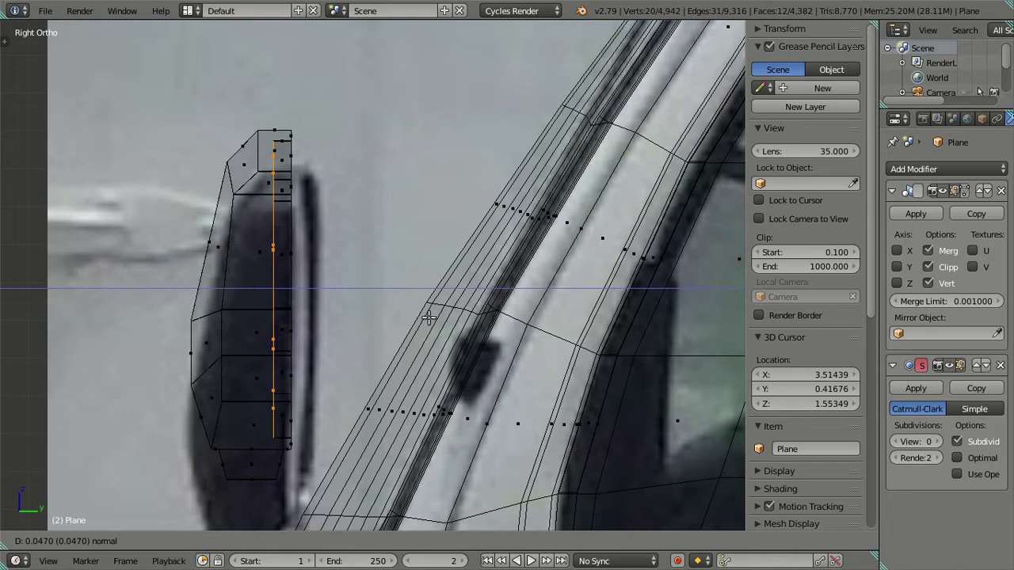
left_click(427, 316)
mouse_move(428, 316)
middle_mouse_down()
mouse_move(362, 306)
mouse_move(374, 294)
middle_mouse_up()
key("x")
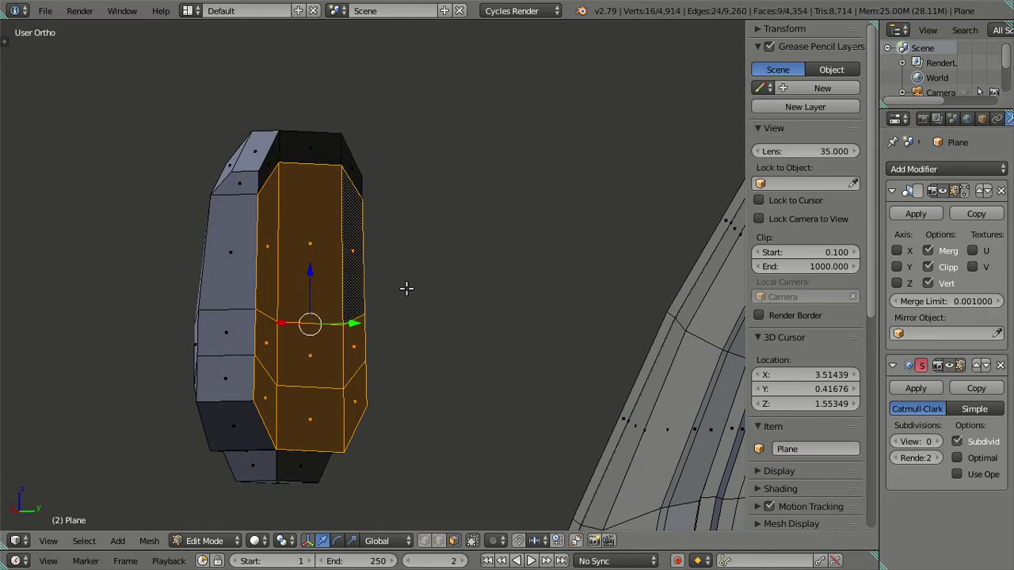
left_click(380, 297)
mouse_move(380, 298)
middle_mouse_down()
mouse_move(377, 315)
mouse_move(294, 335)
middle_mouse_up()
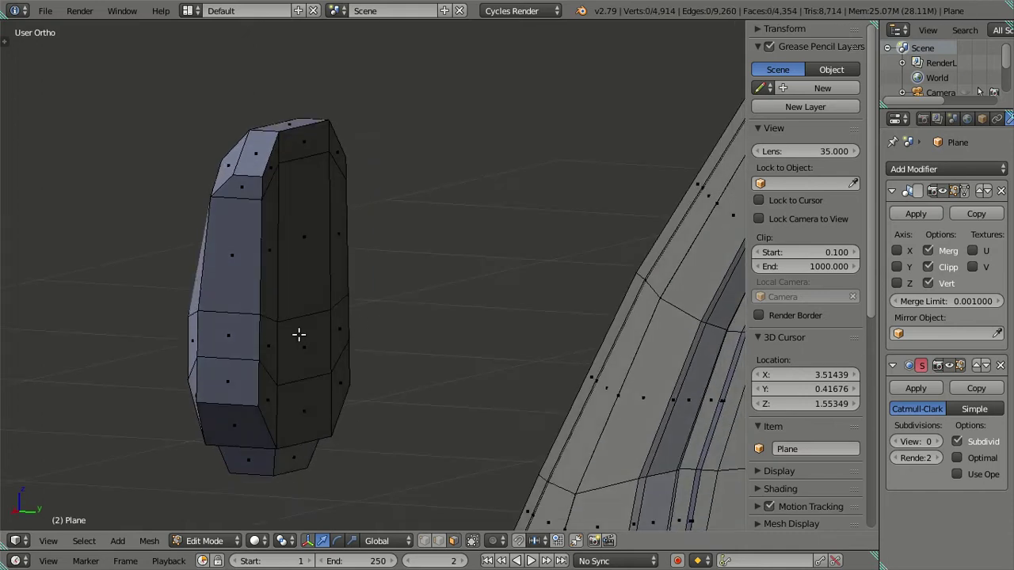
Select the band of back faces and push it slightly along Y in wireframe side view
right_click(293, 338)
right_click(333, 325, "shift")
right_click(349, 271, "shift")
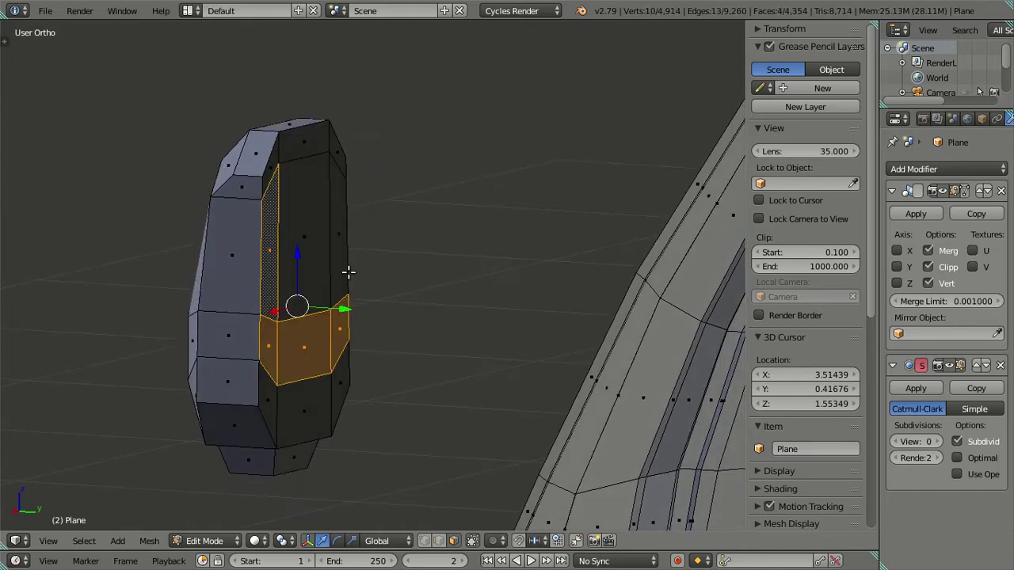
right_click(344, 270, "shift")
key("KP_3")
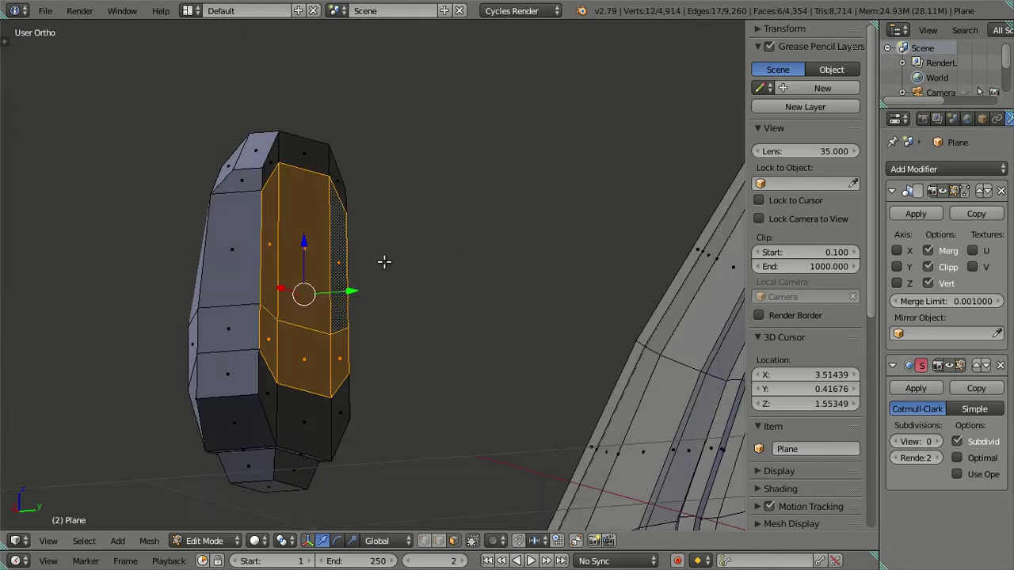
key("z")
key("g")
key("y")
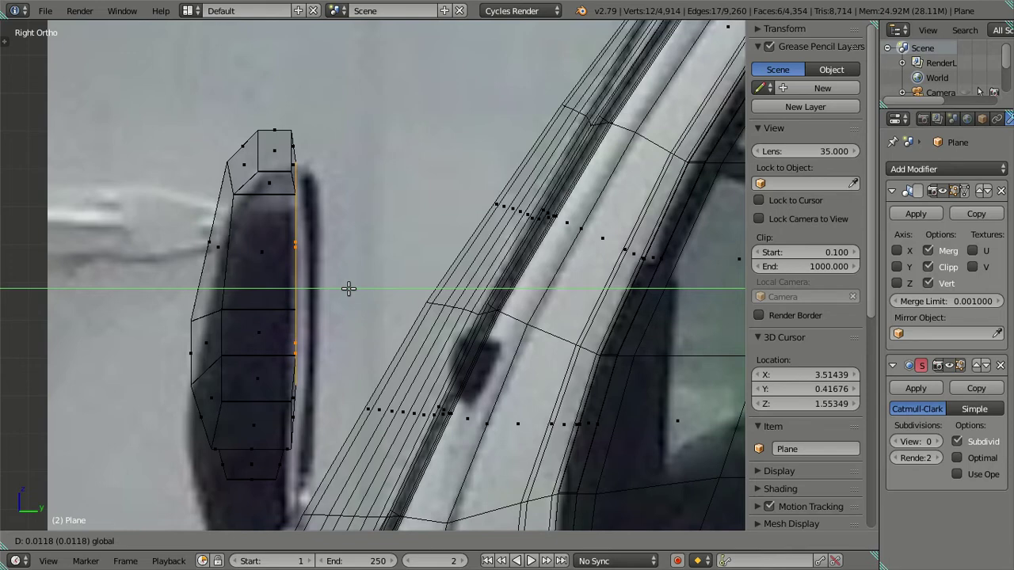
left_click(349, 288)
Return to solid shading, deselect everything and switch back to Object Mode
mouse_move(348, 288)
middle_mouse_down()
mouse_move(328, 267)
mouse_move(319, 412)
mouse_move(340, 321)
mouse_move(340, 237)
middle_mouse_up()
key("z")
key("a")
key("Tab")
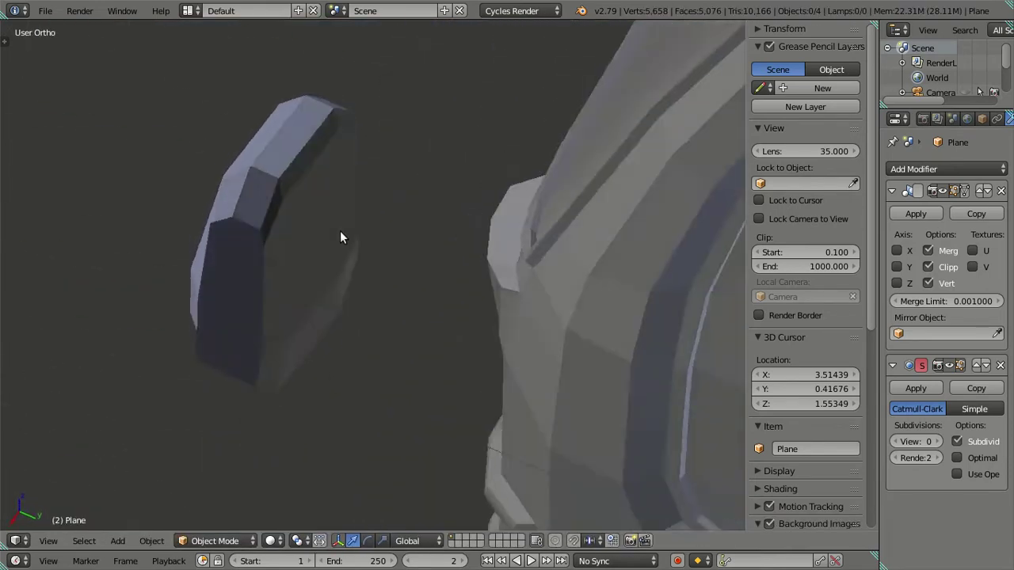
Frame the mirror, re-enter Edit Mode and select the loop of faces across it
key("KP_Decimal")
mouse_move(288, 120)
middle_mouse_down()
mouse_move(287, 81)
mouse_move(294, 103)
middle_mouse_up()
key("Tab")
middle_click_drag(324, 227, 319, 208)
mouse_move(312, 305)
middle_mouse_down()
mouse_move(332, 301)
mouse_move(321, 354)
middle_mouse_up()
mouse_move(273, 309)
middle_mouse_down()
mouse_move(298, 321)
mouse_move(313, 392)
middle_mouse_up()
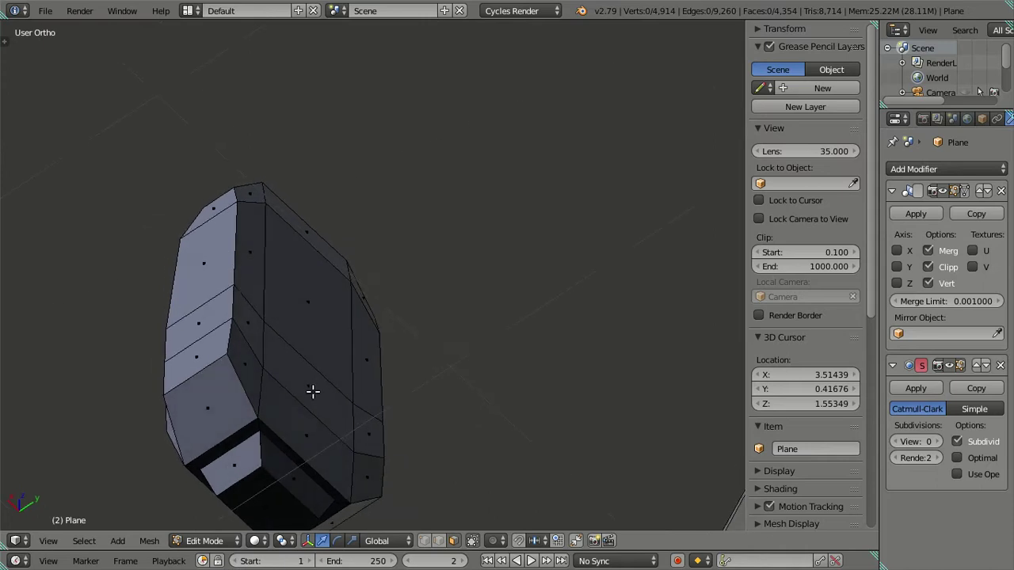
right_click(374, 399, "alt")
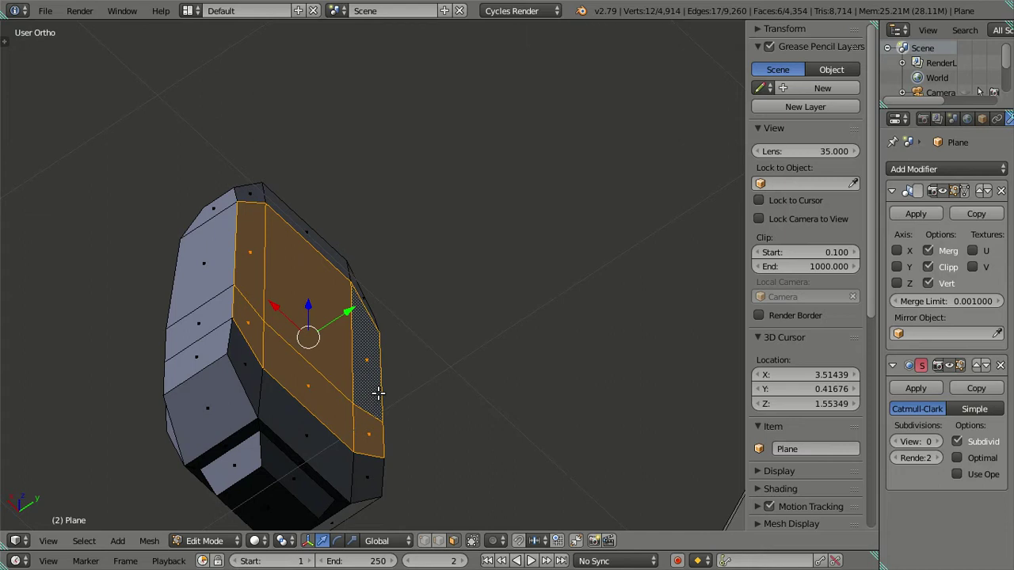
In edge select, pick the recess's left vertical edges and move them along Y
left_click(439, 541)
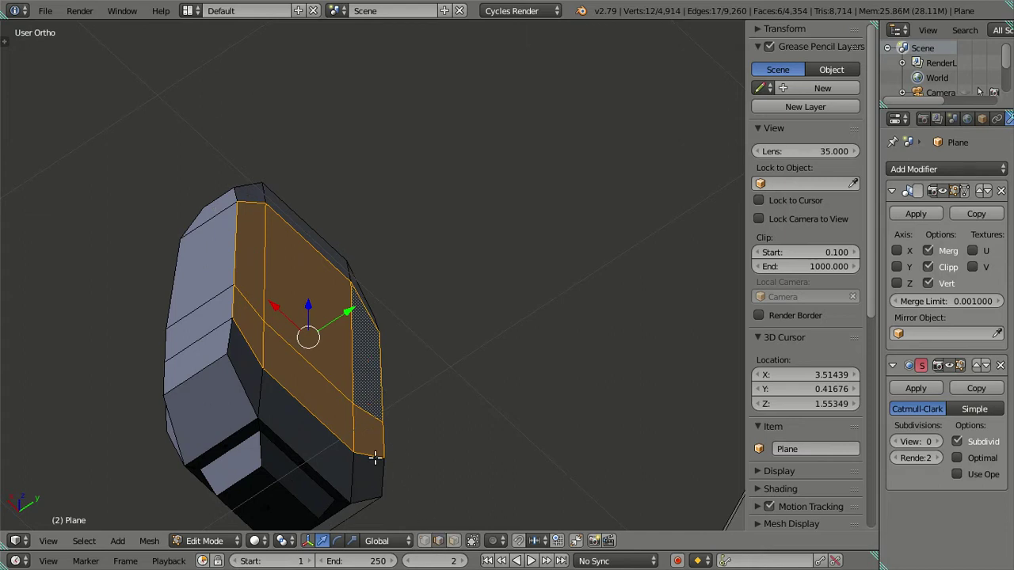
right_click(350, 409)
right_click(267, 265, "shift")
right_click(263, 358, "shift")
right_click(263, 348, "shift")
key("KP_3")
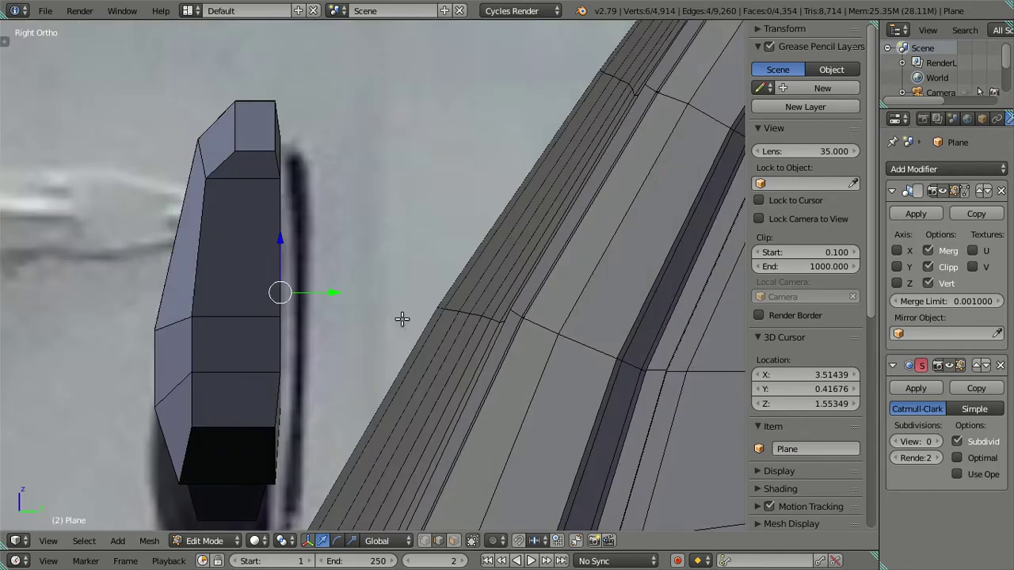
key("g")
key("y")
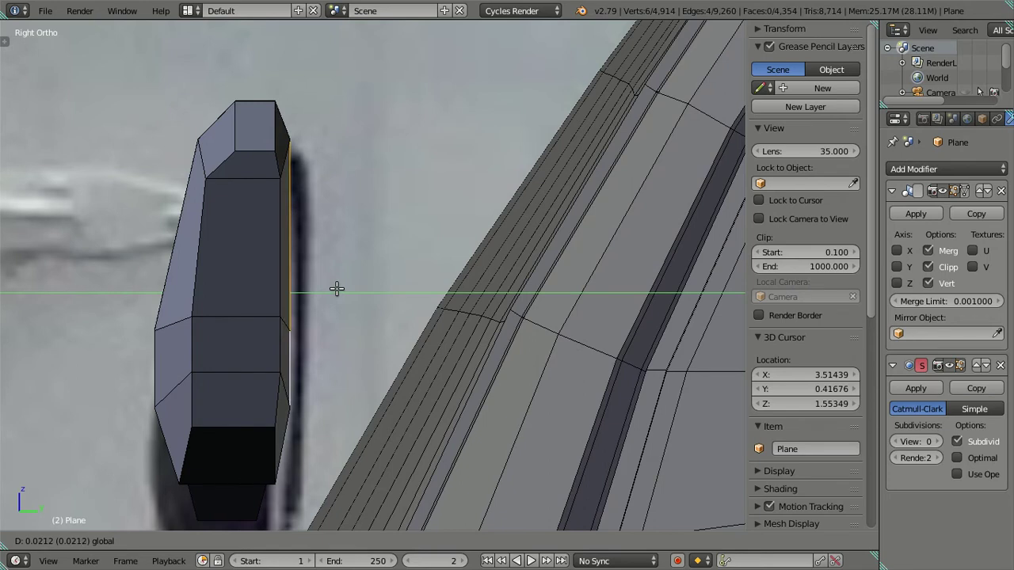
left_click(336, 288)
Select another rim edge and slide it along Y in right side view
mouse_move(335, 290)
middle_mouse_down()
mouse_move(344, 248)
mouse_move(306, 209)
middle_mouse_up()
right_click(299, 139)
right_click(301, 382)
key("KP_3")
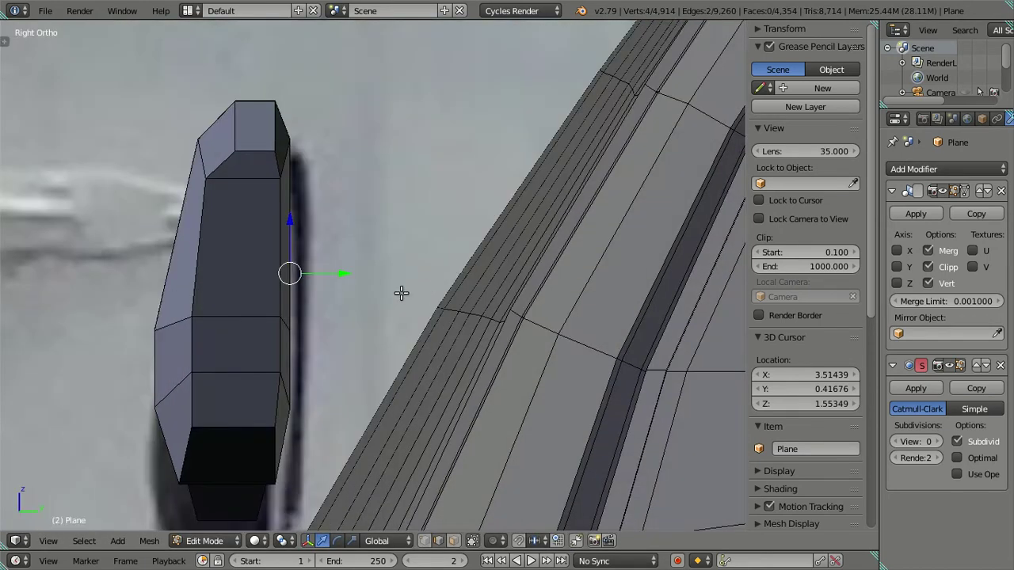
left_click_drag(341, 272, 337, 267)
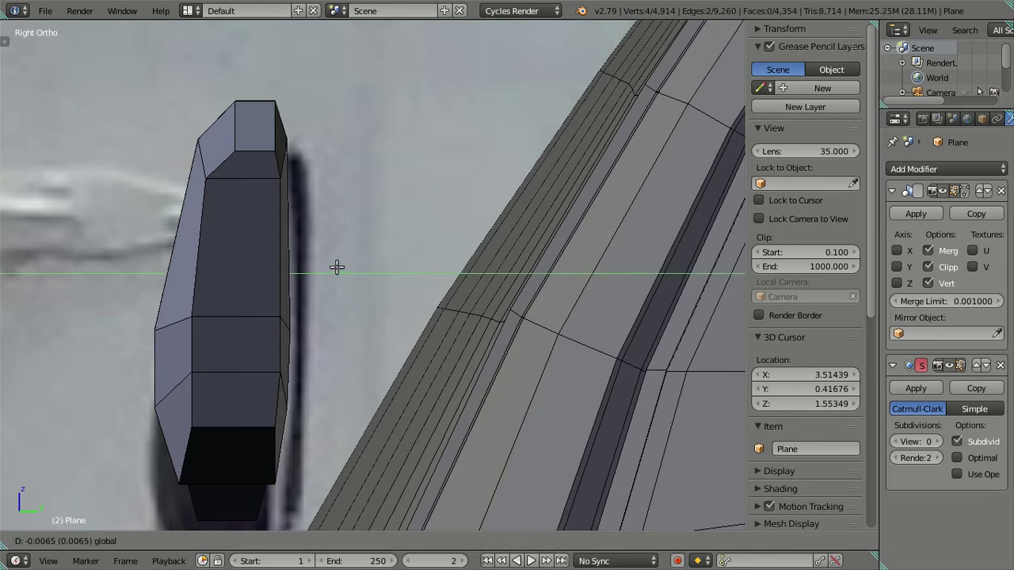
left_click(337, 267)
Move the top vertex pair along Y to match the reference, then deselect all
middle_click_drag(337, 267, 317, 219)
right_click(296, 145)
key("KP_3")
left_click_drag(339, 136, 339, 132)
right_click(365, 214, "shift")
key("a")
mouse_move(373, 215)
middle_mouse_down()
mouse_move(378, 240)
mouse_move(369, 229)
mouse_move(362, 244)
mouse_move(385, 256)
mouse_move(319, 230)
mouse_move(183, 241)
mouse_move(259, 280)
mouse_move(374, 315)
mouse_move(335, 226)
mouse_move(249, 213)
middle_mouse_up()
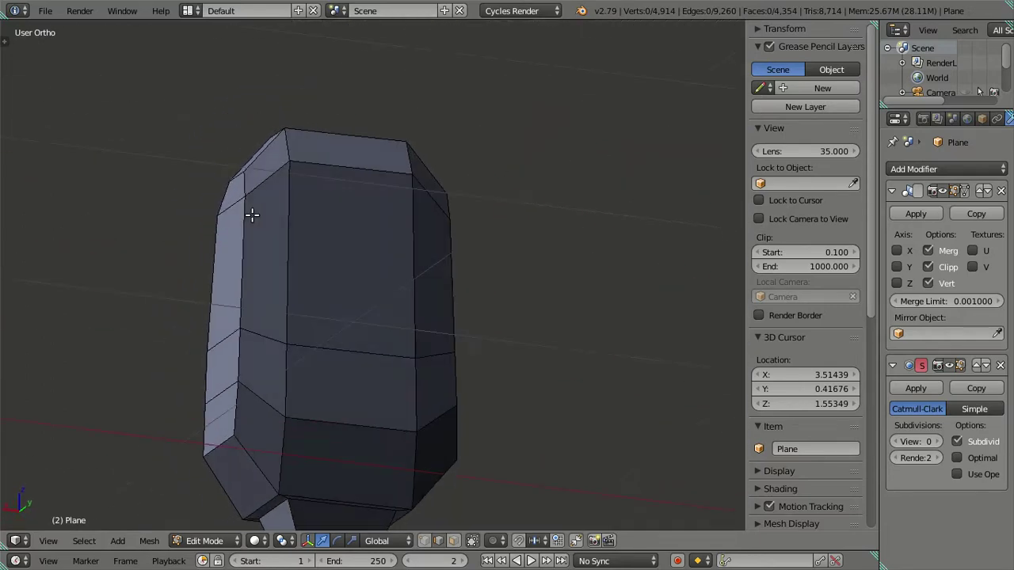
left_click(453, 541)
middle_click_drag(408, 430, 388, 433)
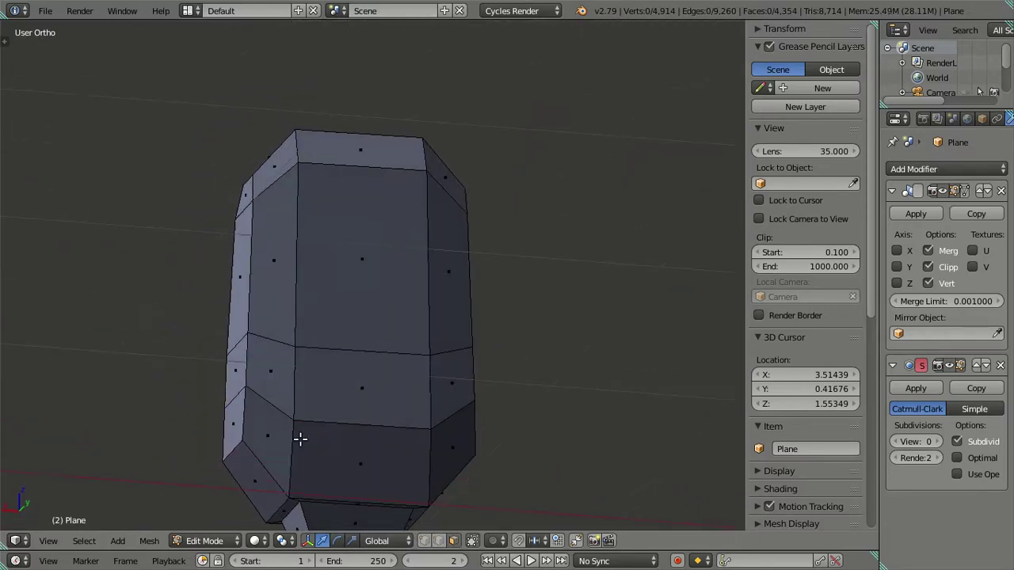
right_click(289, 439)
right_click(440, 441, "alt")
right_click(432, 389, "alt+shift")
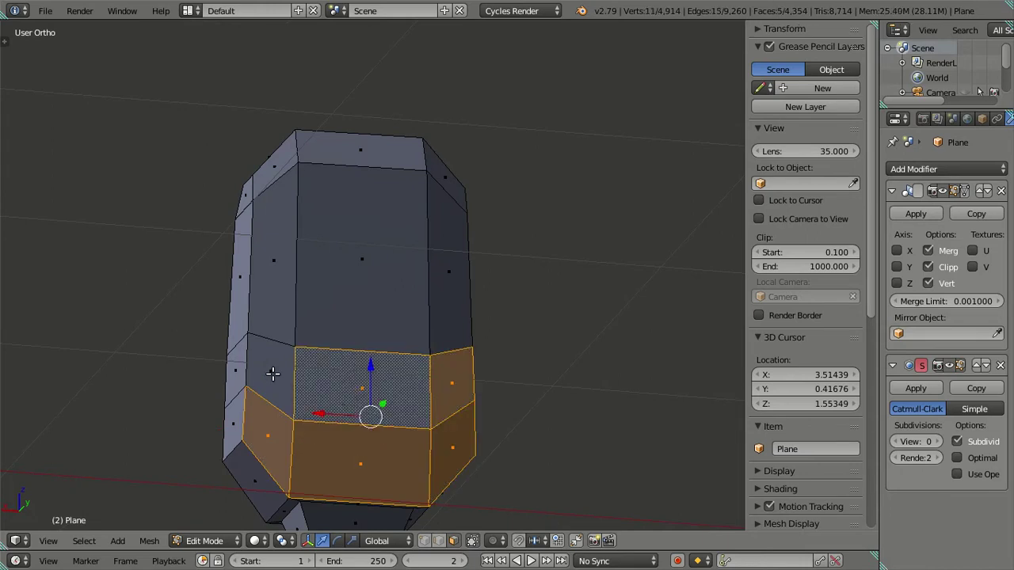
right_click(453, 261, "alt+shift")
right_click(438, 172, "shift")
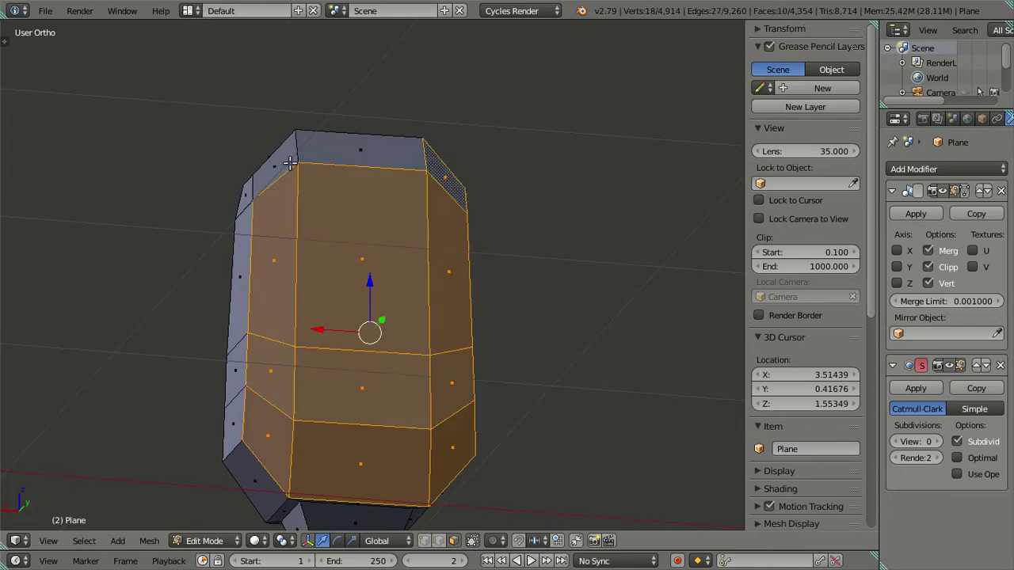
right_click(341, 176, "alt+shift")
key("ctrl+KP_1")
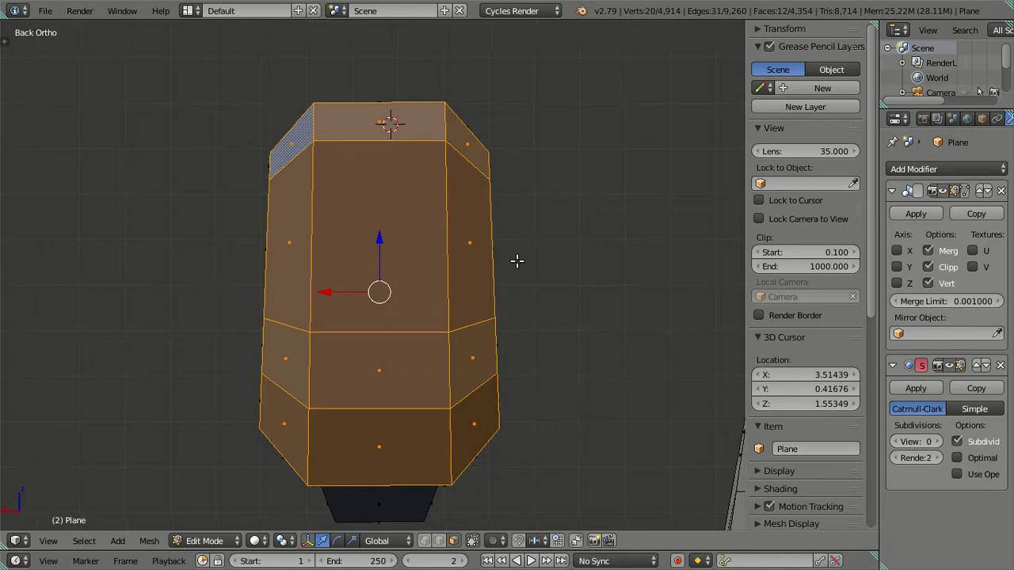
scroll(574, 332, "up", 1)
key("s")
type("x")
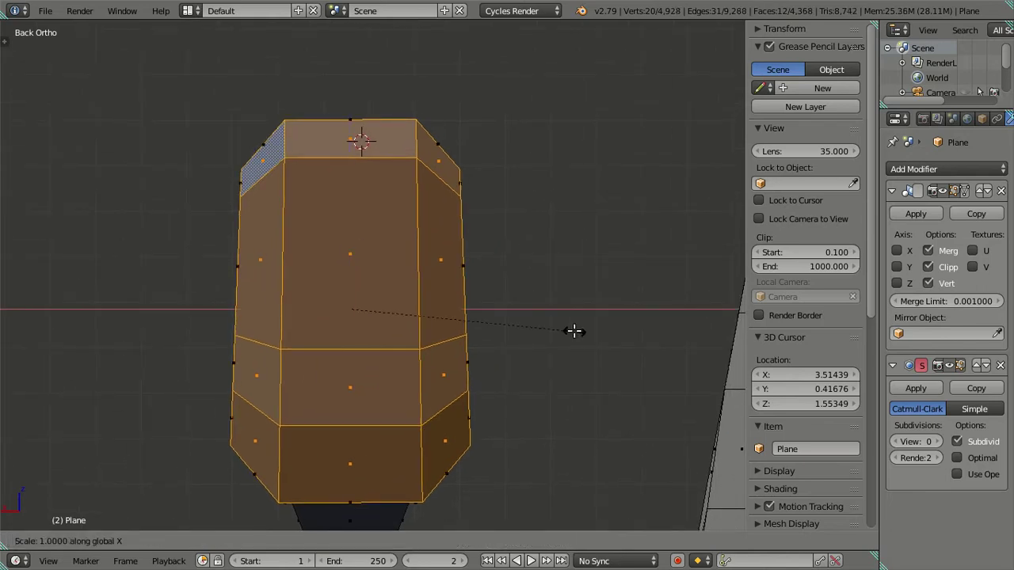
type("0.9")
key("Return")
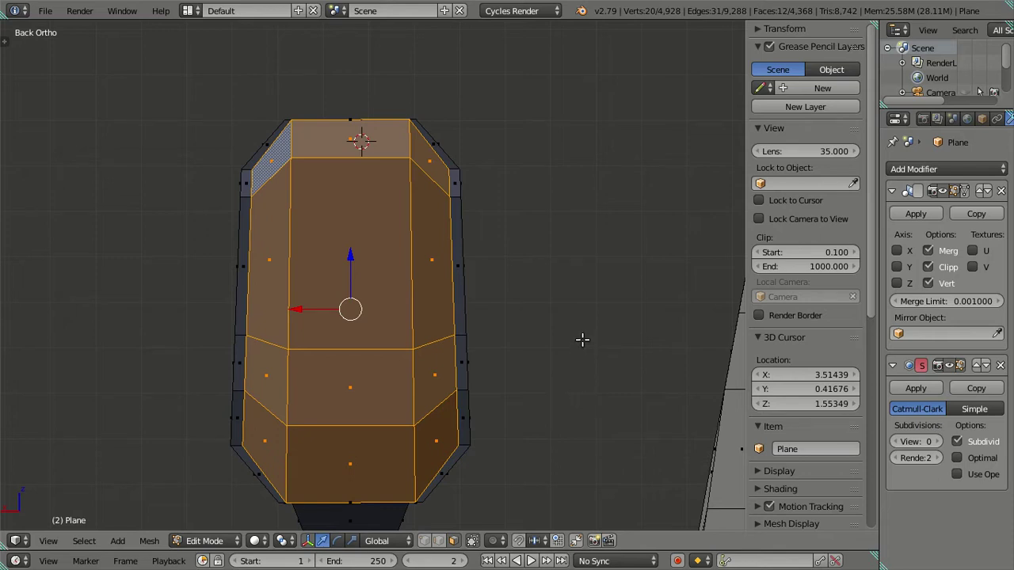
key("ctrl+z")
key("ctrl+z")
key("ctrl+z")
key("ctrl+z")
key("ctrl+z")
key("ctrl+z")
key("ctrl+z")
key("ctrl+z")
key("ctrl+z")
key("ctrl+z")
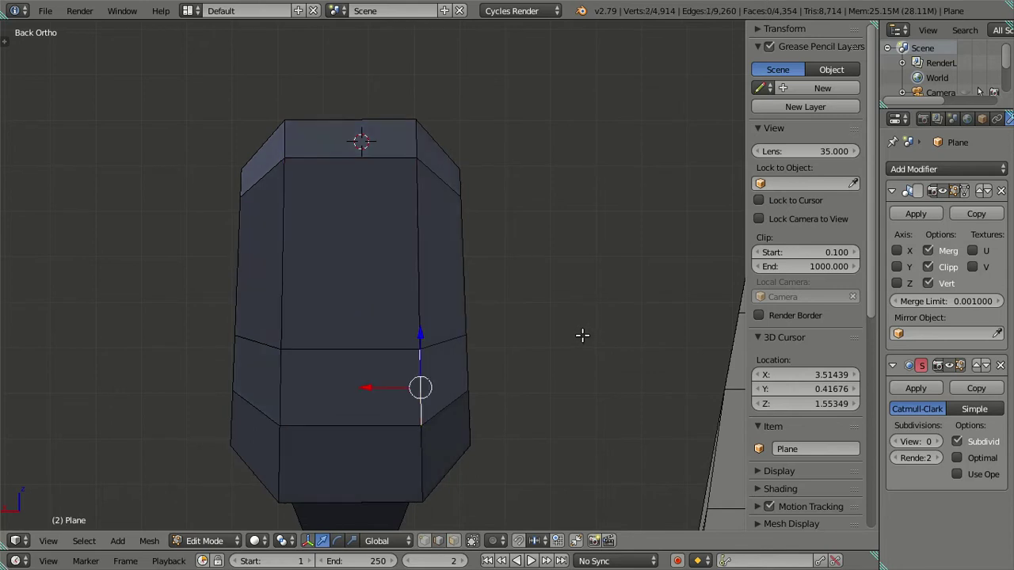
key("ctrl+z")
key("ctrl+z")
key("ctrl+z")
middle_click_drag(337, 336, 333, 328)
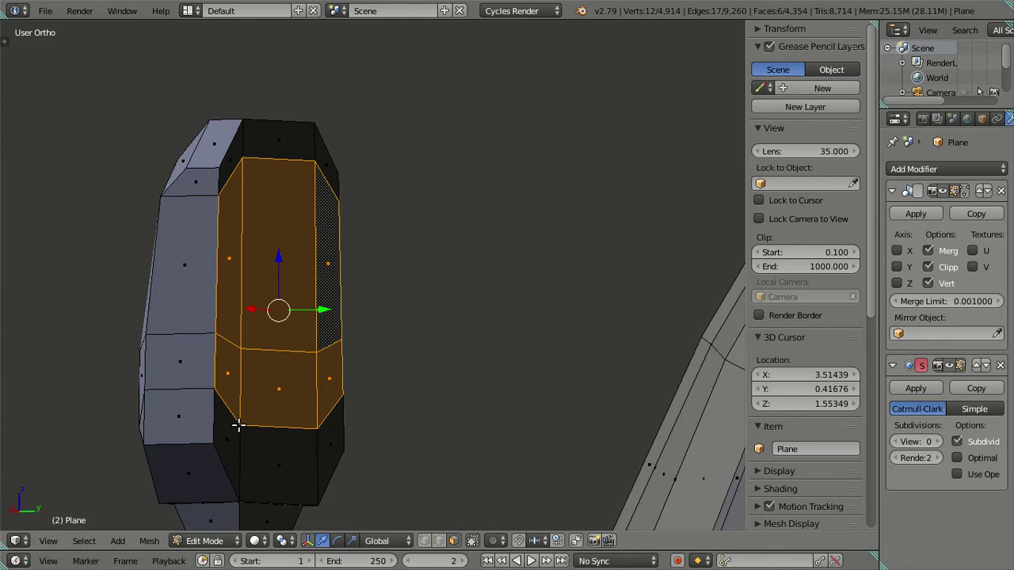
Select the lower and top back faces and scale them to 0.9 along X in back view
left_click(227, 443, "shift")
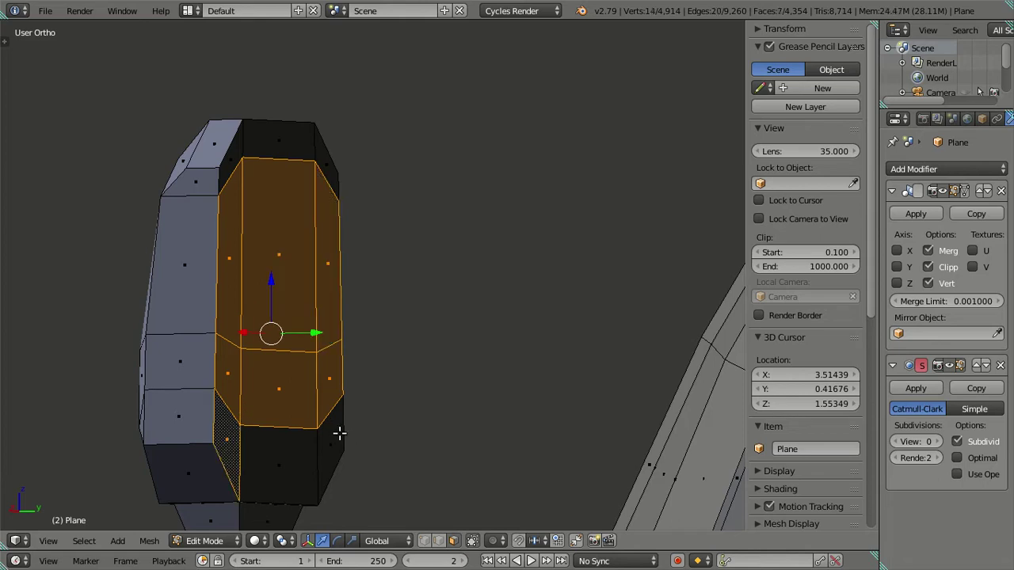
left_click(337, 432, "shift")
left_click(237, 158, "shift")
left_click(328, 161, "shift")
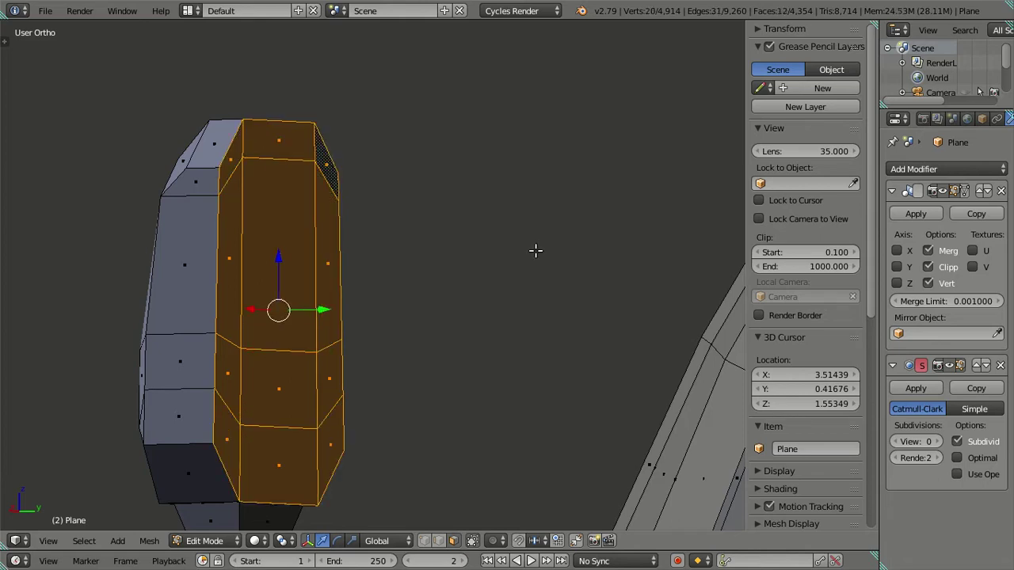
key("ctrl+KP_1")
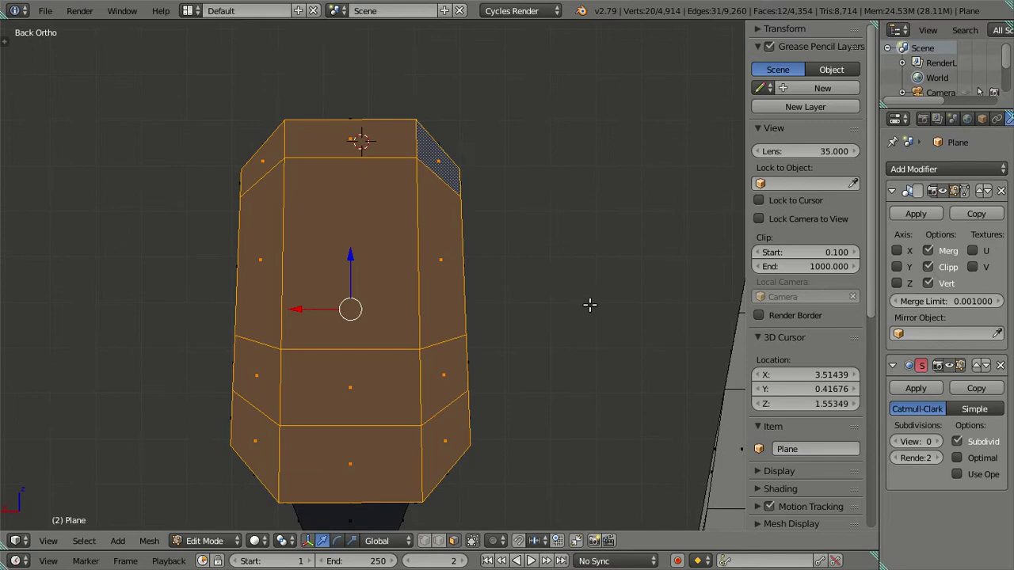
key("s")
key("Escape")
type("sx9")
key("Return")
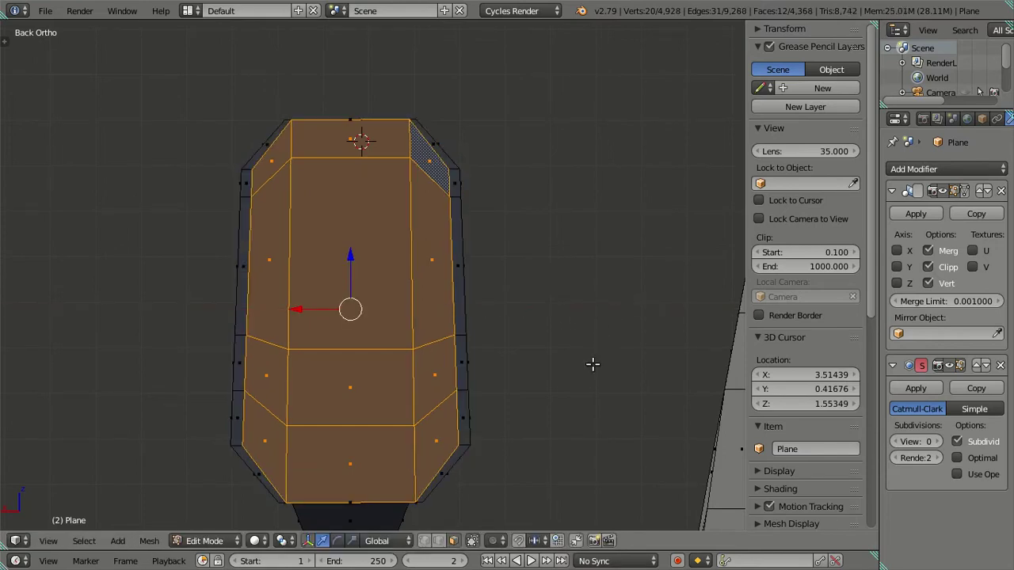
Scale the back faces to 0.9 along Z and orbit into a 3D User Ortho view
type("sz")
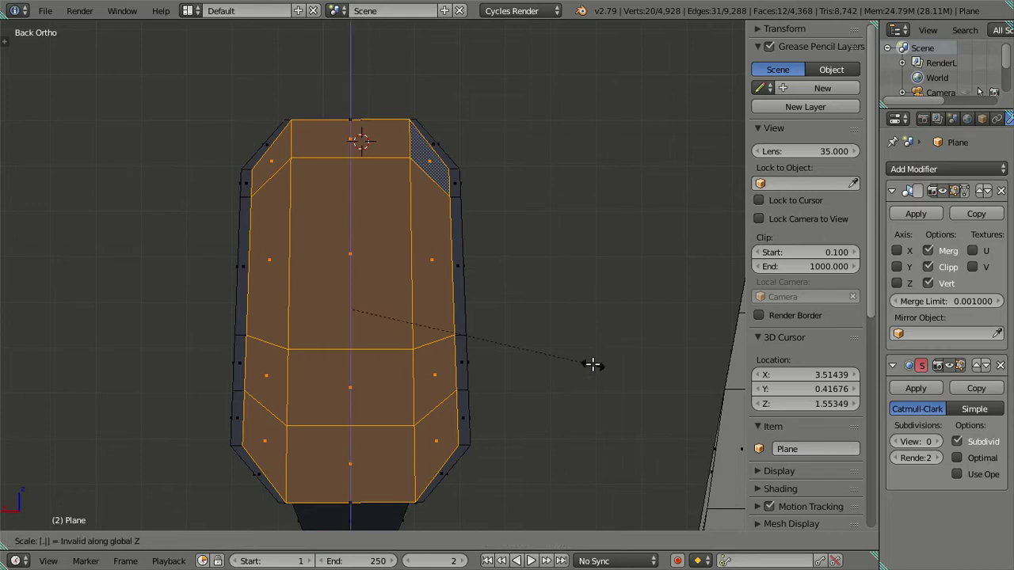
type("95")
key("Return")
scroll(506, 342, "down", 1)
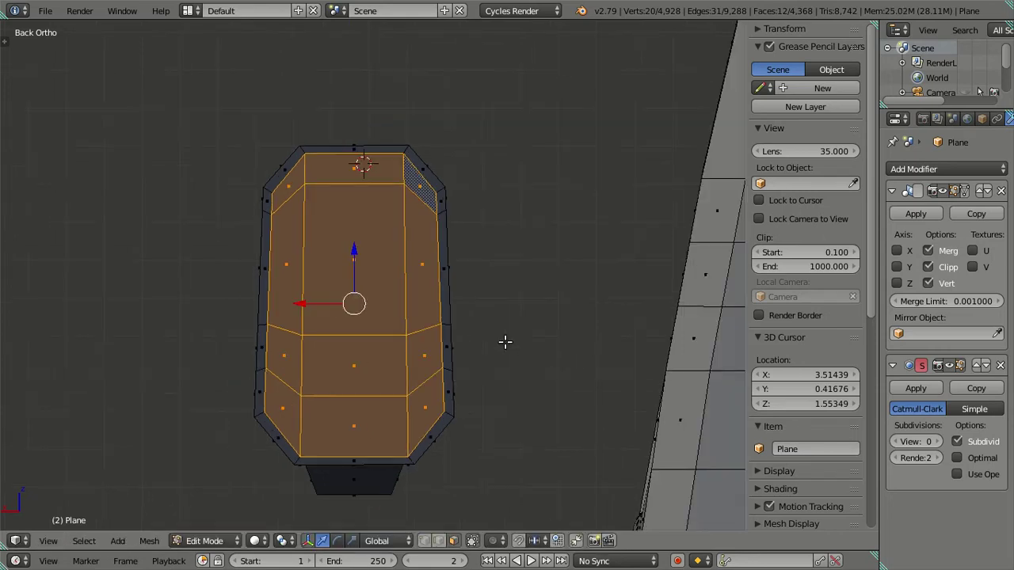
scroll(451, 343, "up", 1)
scroll(451, 343, "up", 1)
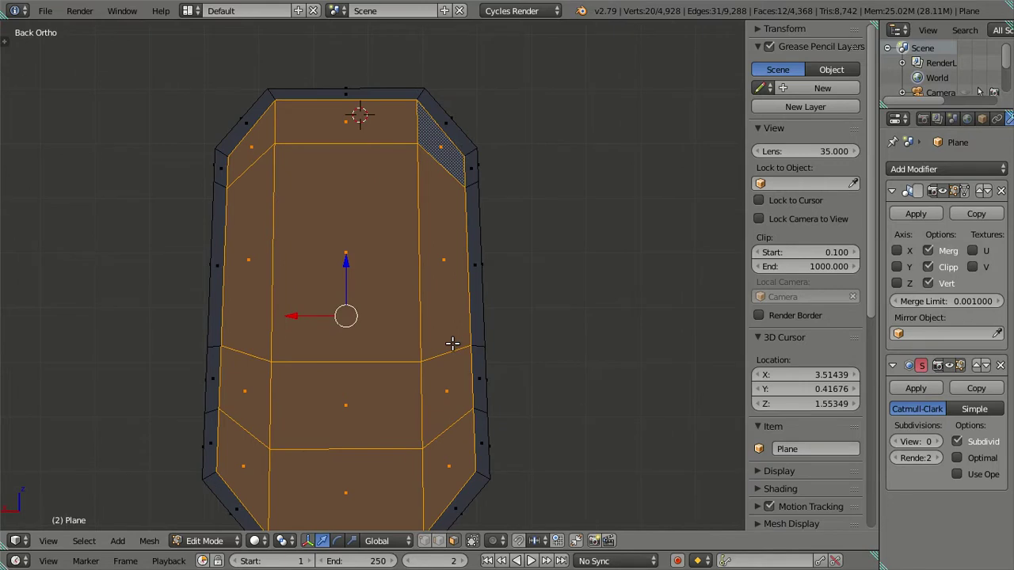
middle_click_drag(484, 474, 486, 361, "shift")
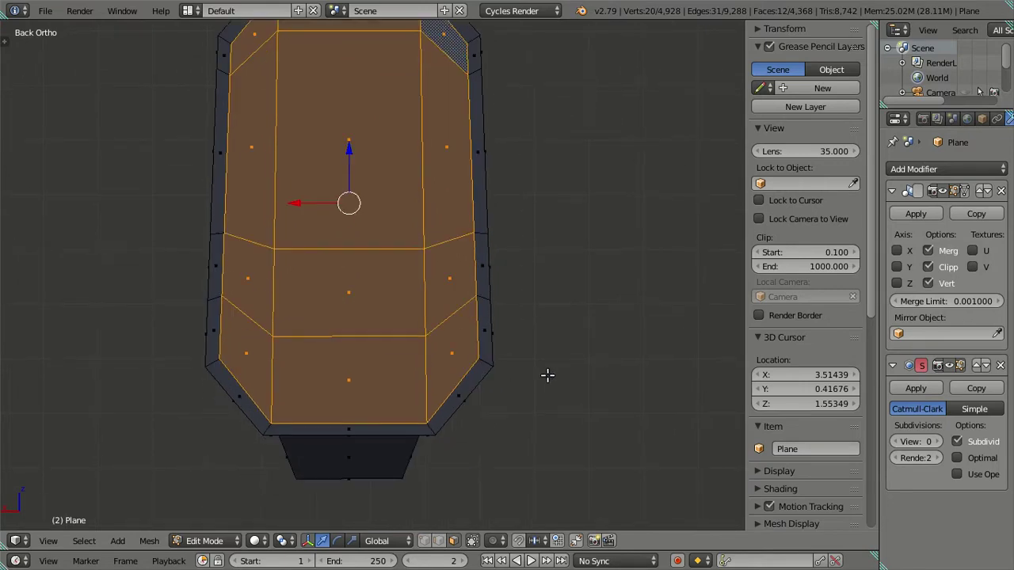
middle_click_drag(548, 375, 552, 394, "shift")
type("sz.9")
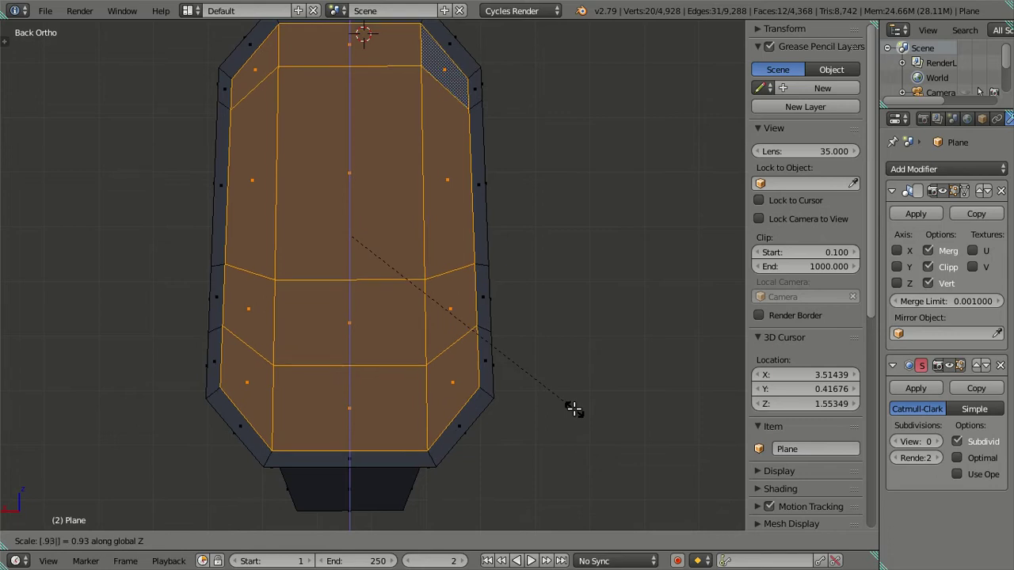
key("Return")
scroll(548, 390, "down", 4)
scroll(484, 364, "up", 2)
scroll(484, 365, "up", 2, "shift")
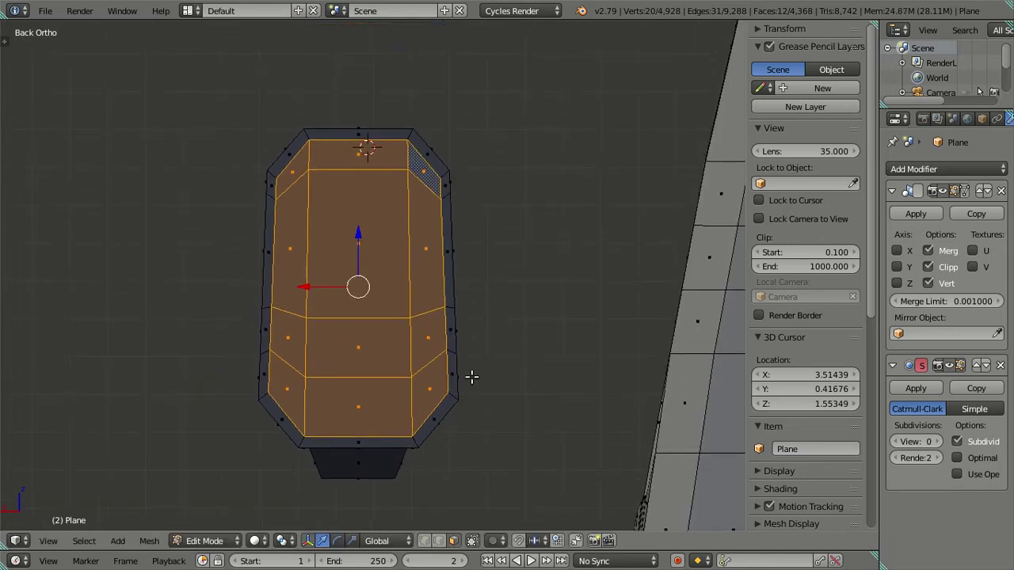
mouse_move(481, 360)
middle_mouse_down()
mouse_move(549, 373)
mouse_move(529, 379)
middle_mouse_up()
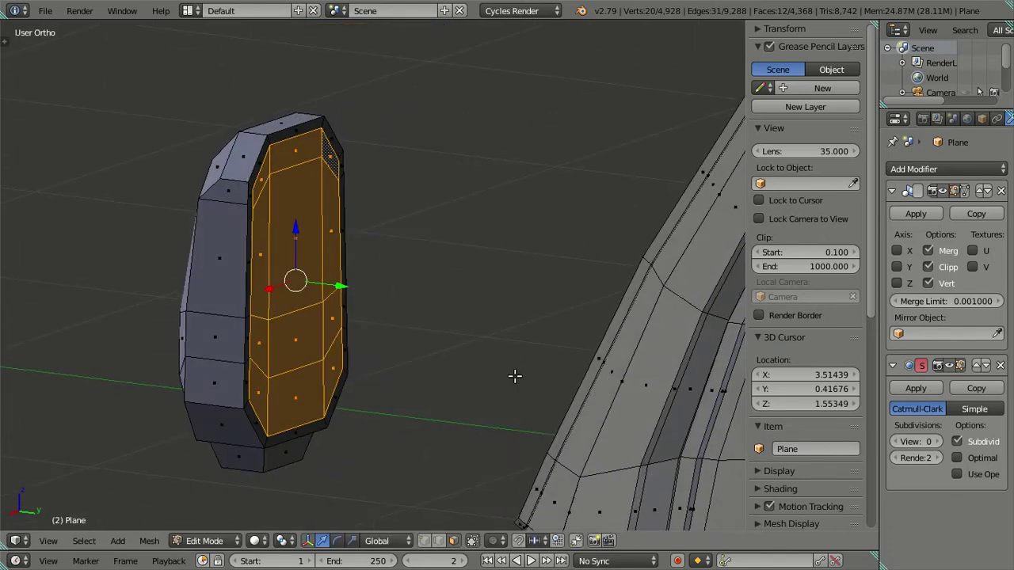
Inset the back faces and move the panel 0.025 along Y
key("i")
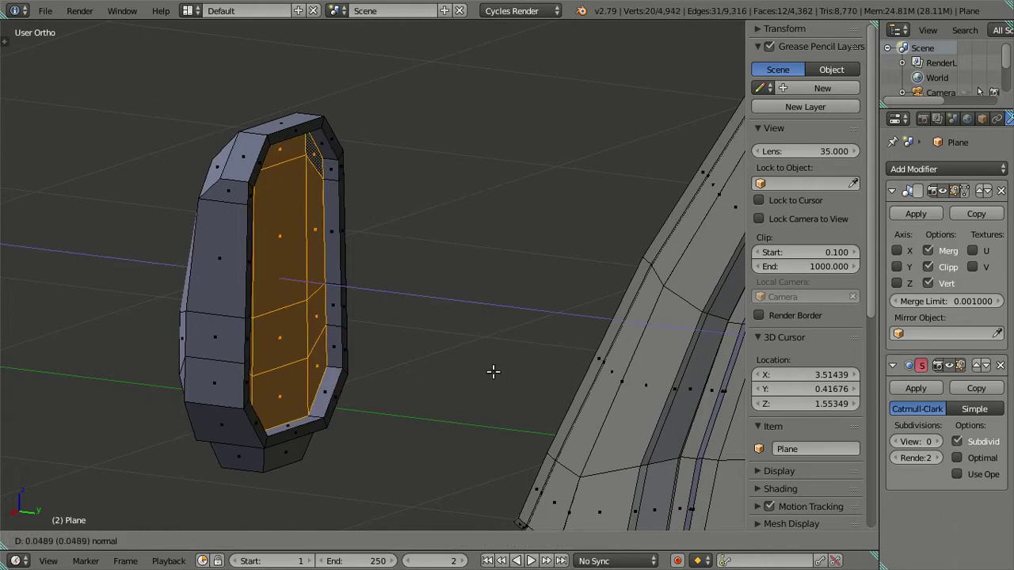
left_click(356, 312)
key("g")
key("y")
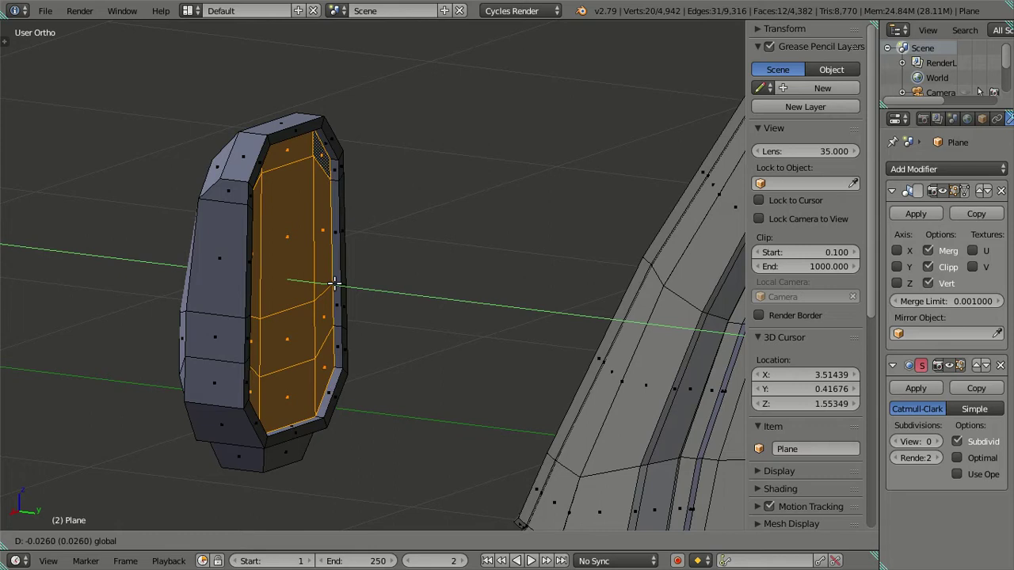
key("equal")
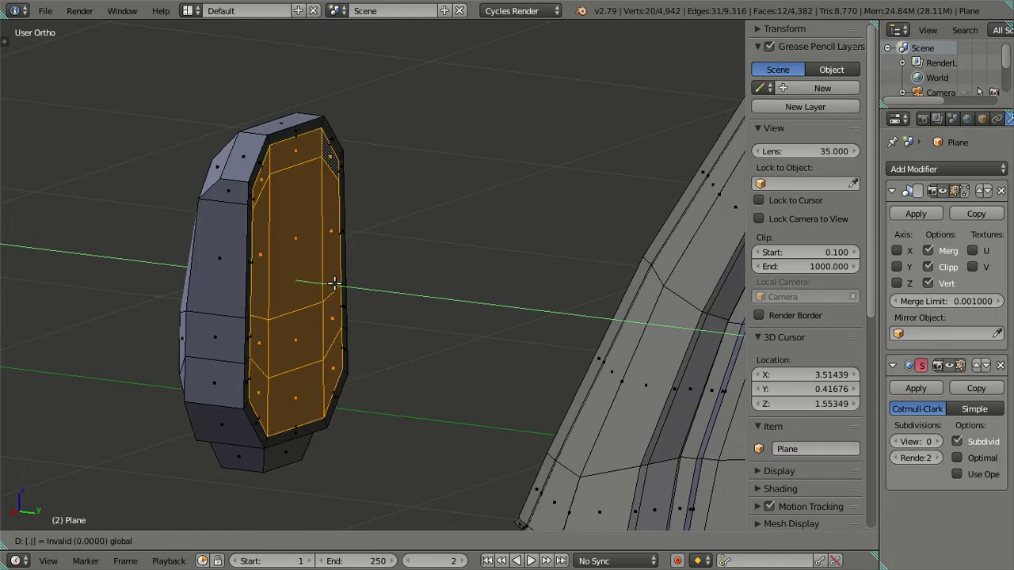
type("25")
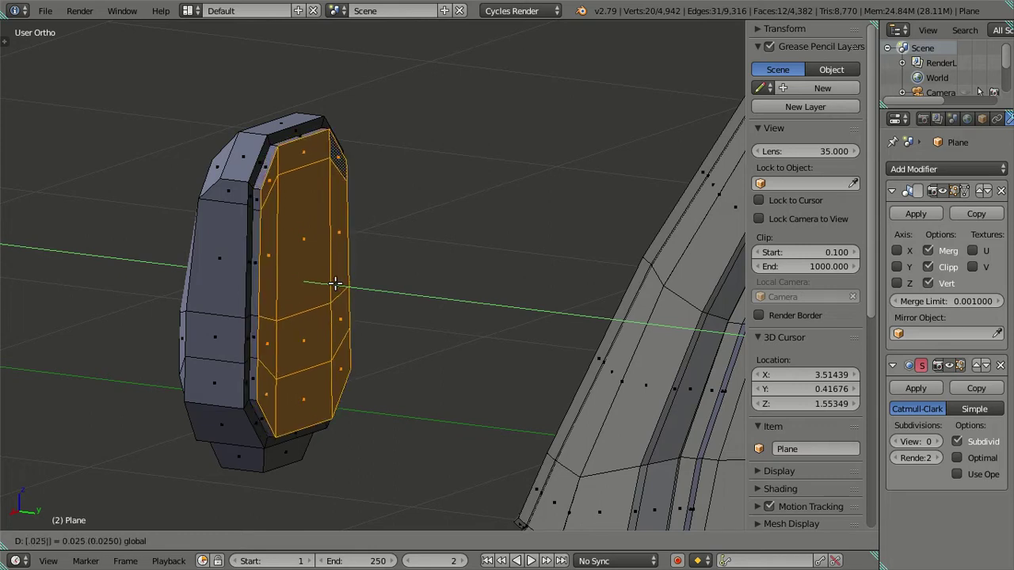
key("Return")
Extrude the panel -0.02 inward to form the recess, then deselect all
key("e")
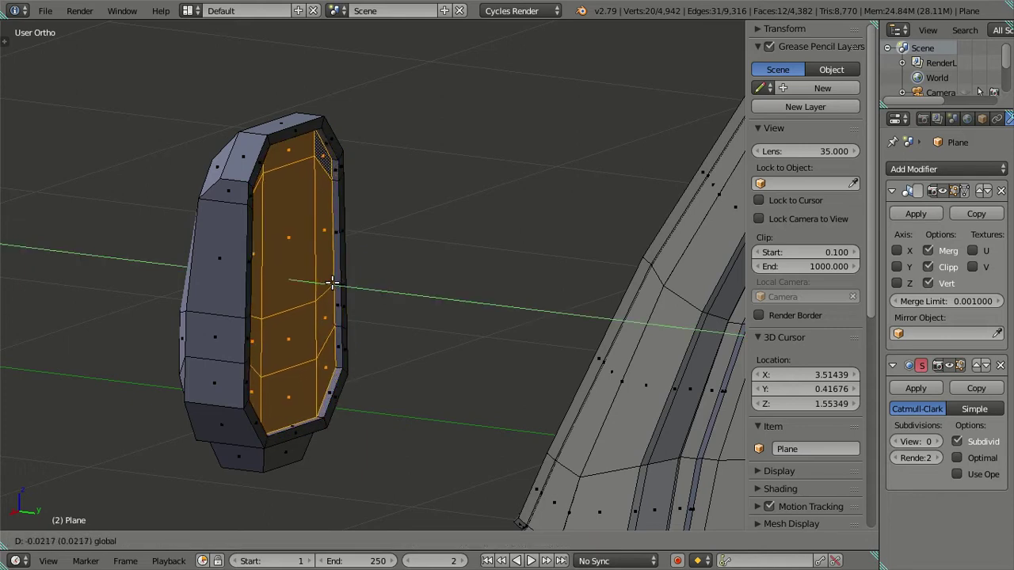
key("equal")
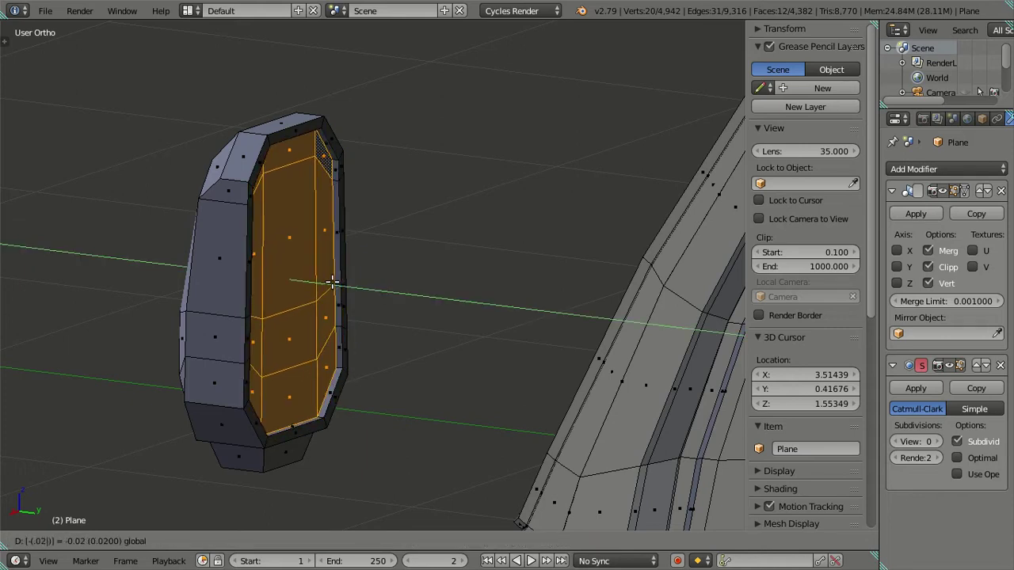
type("5")
key("Return")
mouse_move(371, 288)
middle_mouse_down()
mouse_move(304, 216)
mouse_move(367, 263)
mouse_move(370, 291)
mouse_move(304, 312)
middle_mouse_up()
key("a")
Select two housing faces and nudge the edge along Y to match the right-side reference
left_click(318, 298)
left_click(327, 351, "shift")
mouse_move(327, 351)
middle_mouse_down()
mouse_move(356, 427)
mouse_move(423, 355)
middle_mouse_up()
key("KP_3")
scroll(335, 310, "up", 1)
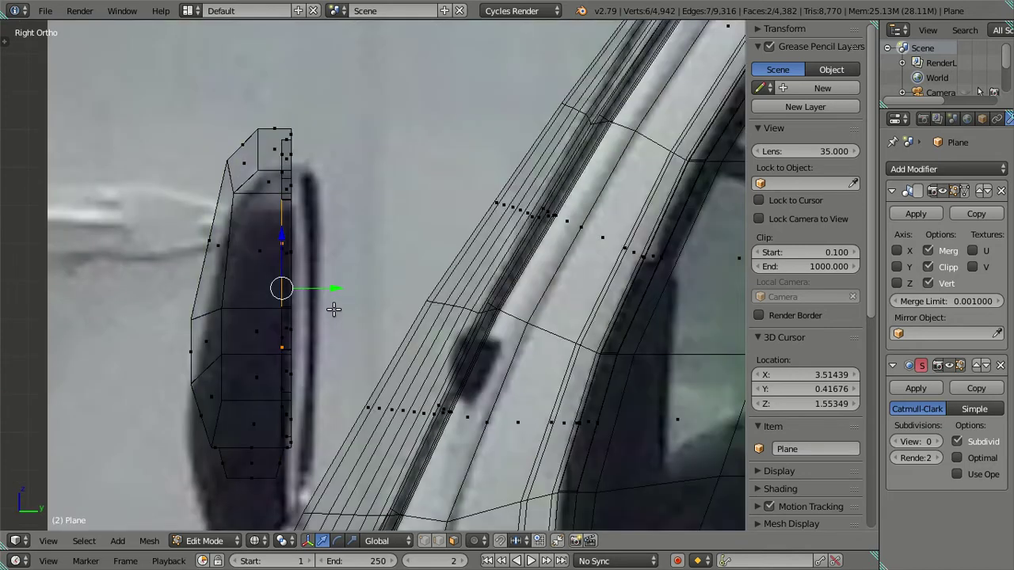
scroll(297, 291, "up", 2)
left_click_drag(292, 294, 302, 294)
Return to solid shading, leave Edit Mode and orbit to see the mirror's inner face
mouse_move(420, 324)
middle_mouse_down()
mouse_move(319, 312)
mouse_move(274, 251)
mouse_move(371, 304)
mouse_move(421, 346)
mouse_move(366, 374)
mouse_move(488, 366)
mouse_move(416, 288)
mouse_move(638, 369)
mouse_move(675, 367)
mouse_move(362, 283)
mouse_move(416, 222)
mouse_move(498, 232)
middle_mouse_up()
key("z")
key("Tab")
key("Tab")
mouse_move(447, 301)
middle_mouse_down()
mouse_move(423, 245)
mouse_move(480, 292)
mouse_move(512, 339)
mouse_move(568, 342)
mouse_move(575, 317)
mouse_move(284, 305)
mouse_move(412, 324)
mouse_move(375, 167)
middle_mouse_up()
key("ctrl+r")
scroll(374, 160, "up", 4)
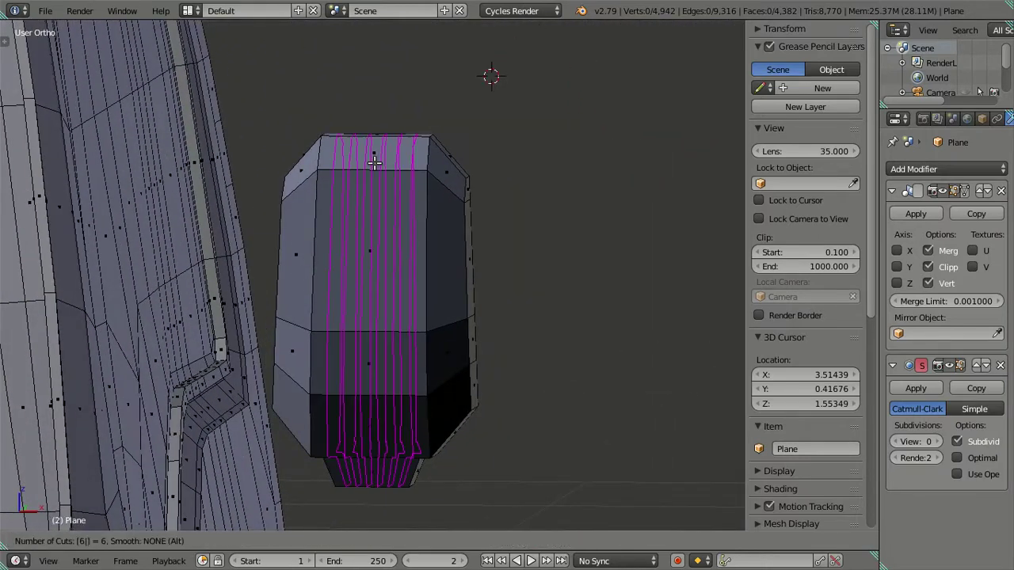
left_click(373, 160)
right_click(335, 243)
key("x")
left_click(524, 308)
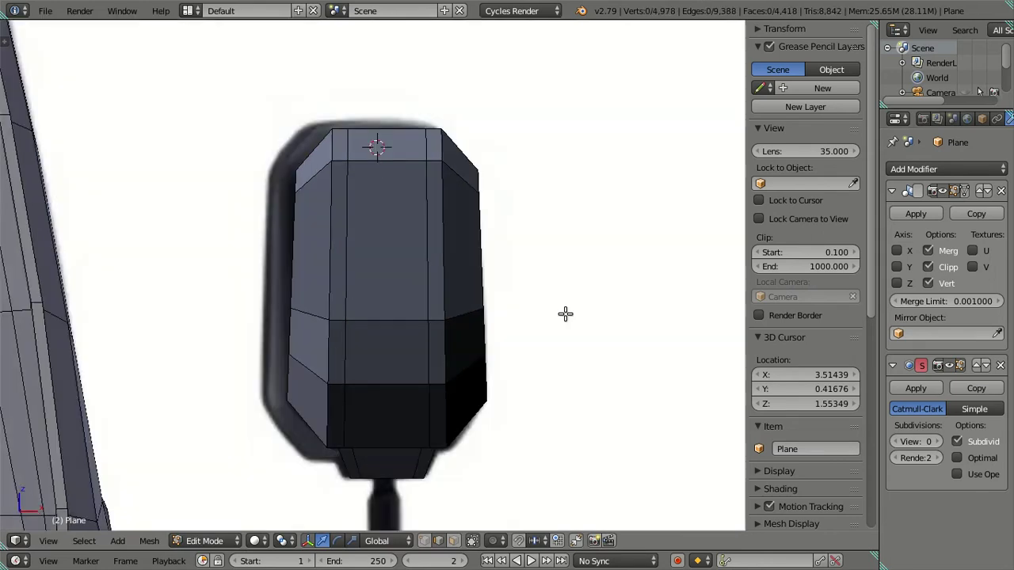
key("ctrl+r")
scroll(466, 377, "up", 2)
scroll(466, 377, "up", 1)
left_click(466, 378)
right_click(464, 377)
key("x")
left_click(567, 393)
key("shift+z")
middle_click_drag(501, 396, 521, 285)
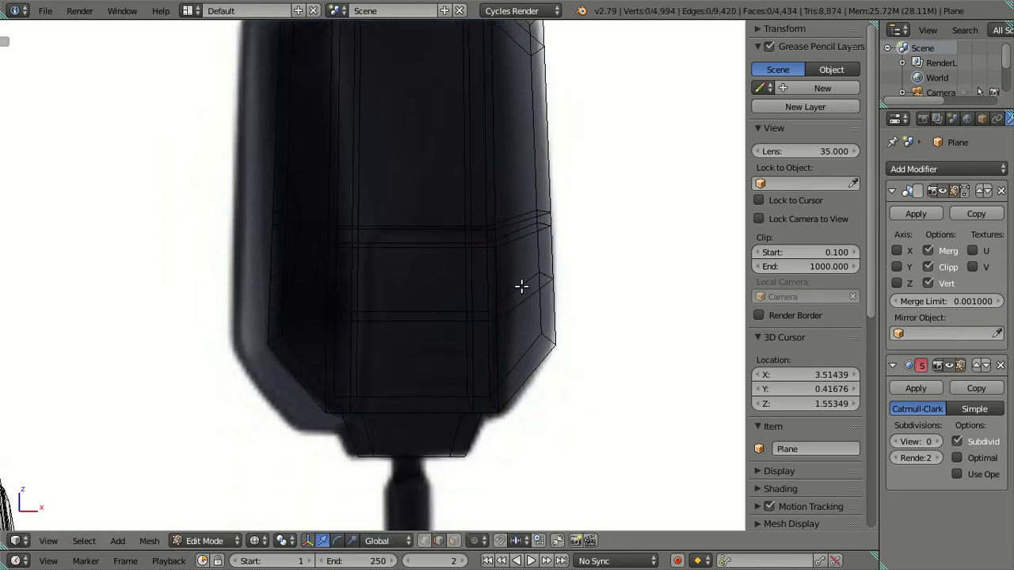
key("z")
key("shift+z")
mouse_move(523, 359)
middle_mouse_down()
mouse_move(484, 302)
mouse_move(518, 356)
middle_mouse_up()
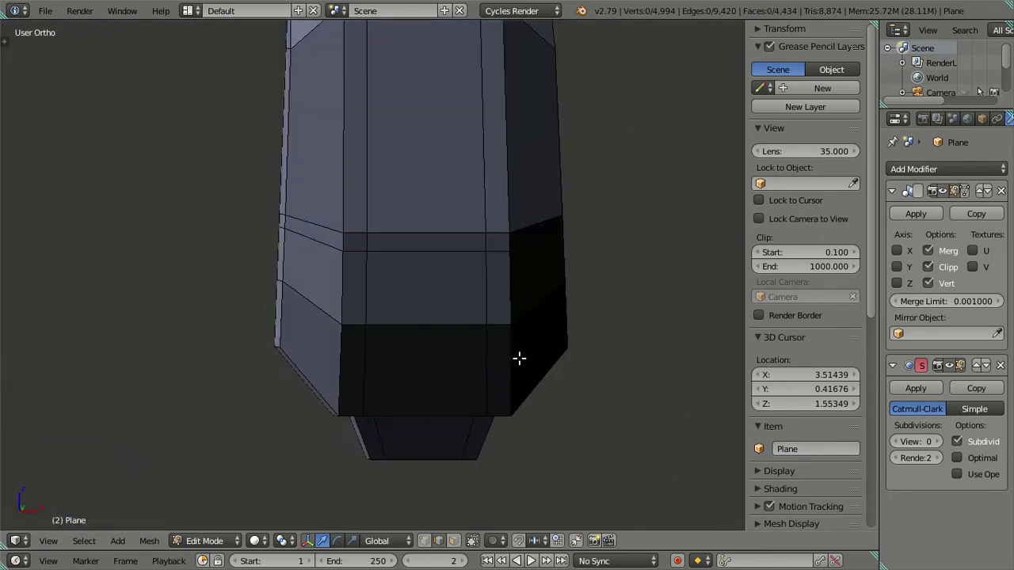
key("shift+z")
key("z")
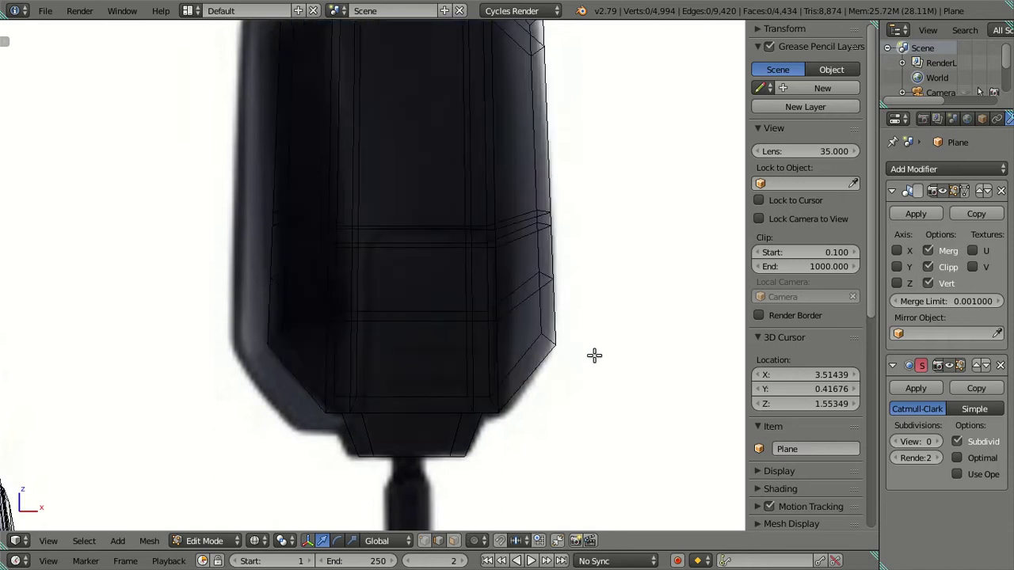
key("shift+z")
mouse_move(562, 389)
middle_mouse_down()
mouse_move(498, 283)
mouse_move(476, 219)
mouse_move(453, 288)
mouse_move(419, 304)
mouse_move(419, 280)
mouse_move(473, 286)
mouse_move(494, 272)
mouse_move(461, 276)
mouse_move(445, 305)
mouse_move(457, 342)
mouse_move(470, 317)
mouse_move(432, 308)
mouse_move(423, 347)
mouse_move(407, 355)
mouse_move(425, 396)
middle_mouse_up()
key("z")
key("ctrl+r")
scroll(471, 317, "up", 3)
left_click(471, 317)
key("ctrl+z")
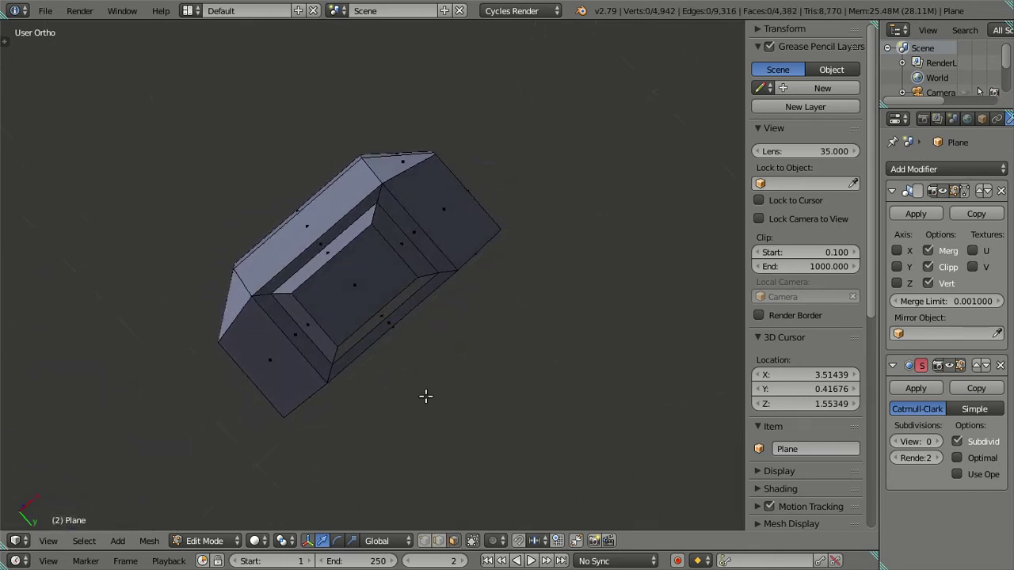
Select the recessed inner face, grow to the recess walls and delete those faces
scroll(468, 316, "up", 5)
scroll(487, 385, "down", 5)
middle_click_drag(486, 385, 476, 444)
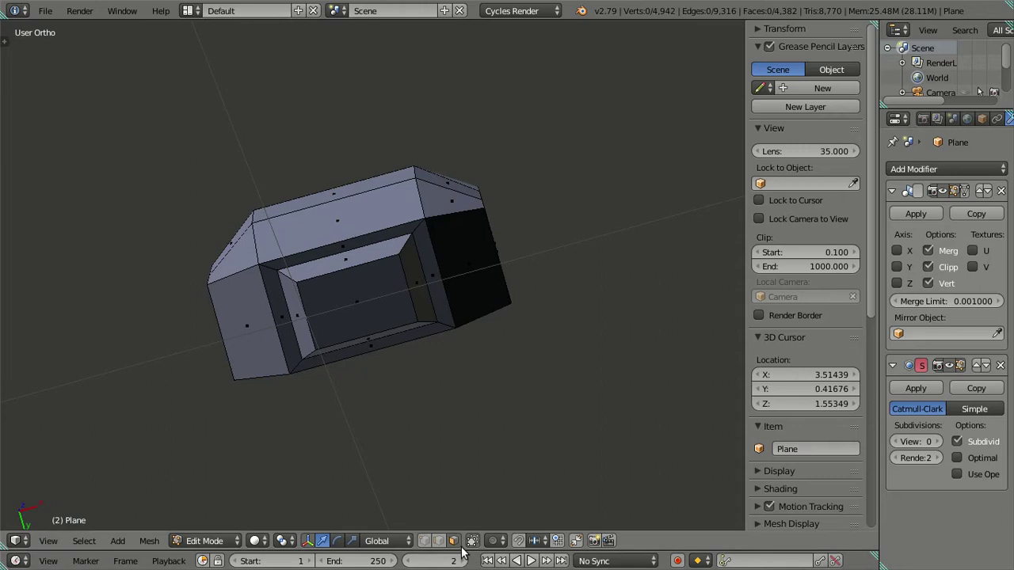
right_click(346, 269)
key("ctrl+KP_Add")
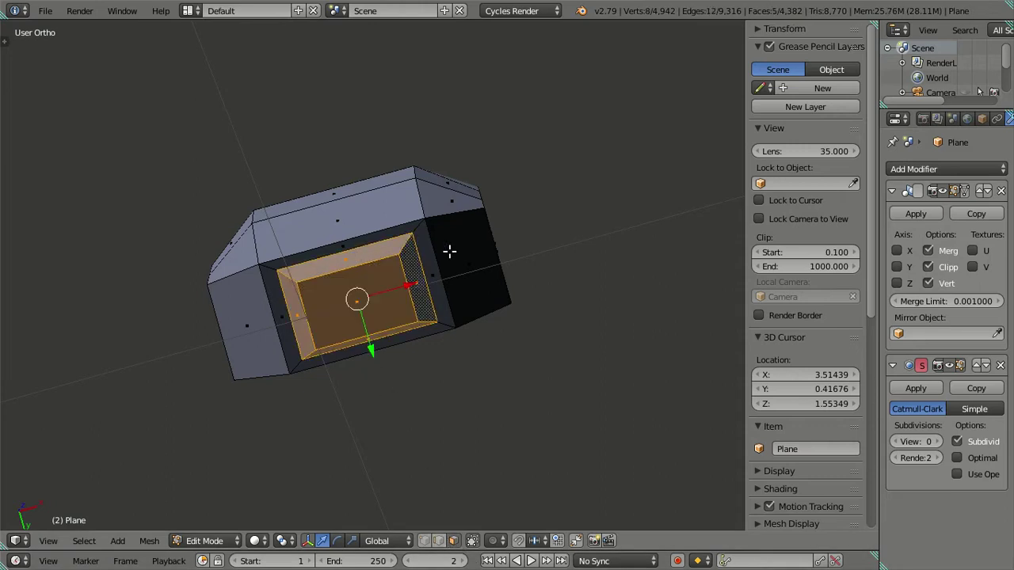
key("x")
left_click(430, 181)
Fill the hole's edge loop with a single face in edge select mode
middle_click_drag(433, 229, 427, 192)
key("ctrl+Tab")
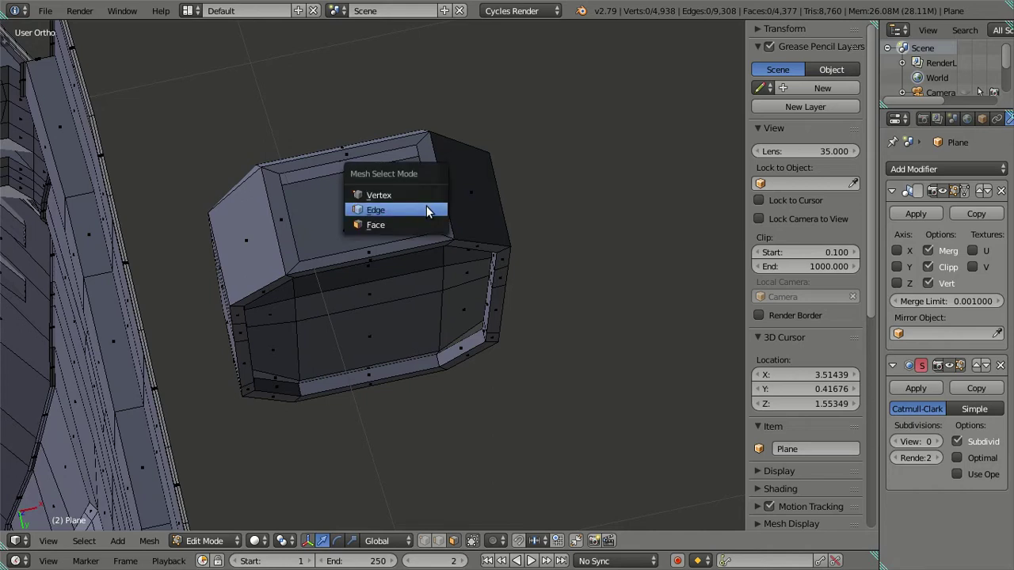
left_click(426, 210)
right_click(428, 191, "alt")
key("f")
key("a")
Dissolve the leftover vertices on two edges of the new face
right_click(395, 156, "shift")
right_click(294, 224, "shift")
key("x")
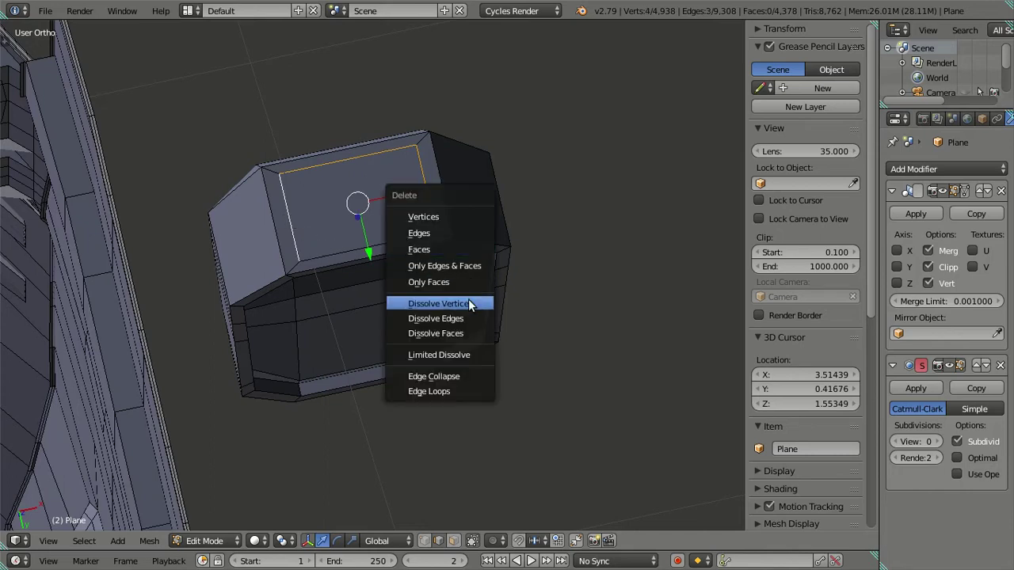
left_click(467, 307)
mouse_move(594, 271)
middle_mouse_down()
mouse_move(547, 215)
mouse_move(557, 314)
mouse_move(573, 352)
middle_mouse_up()
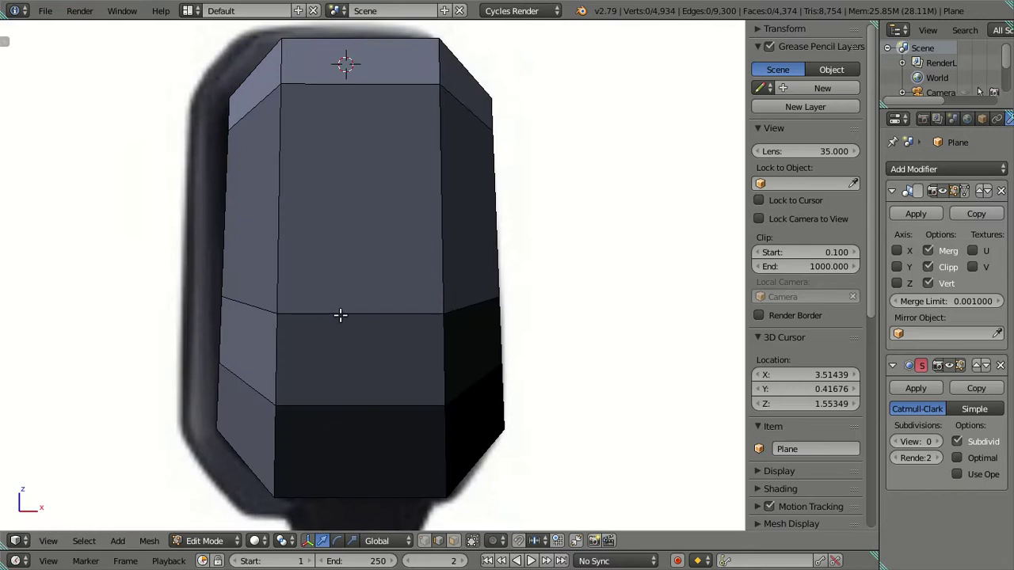
Cut six evenly spaced vertical edge loops across the mirror housing and dissolve them
key("ctrl+r")
key("6")
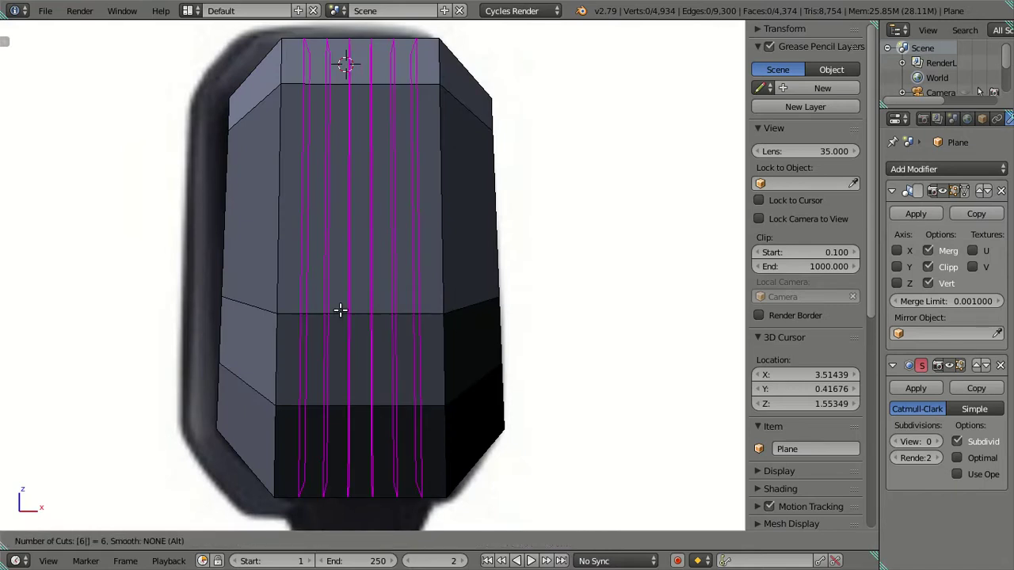
left_click(340, 310)
right_click(340, 310)
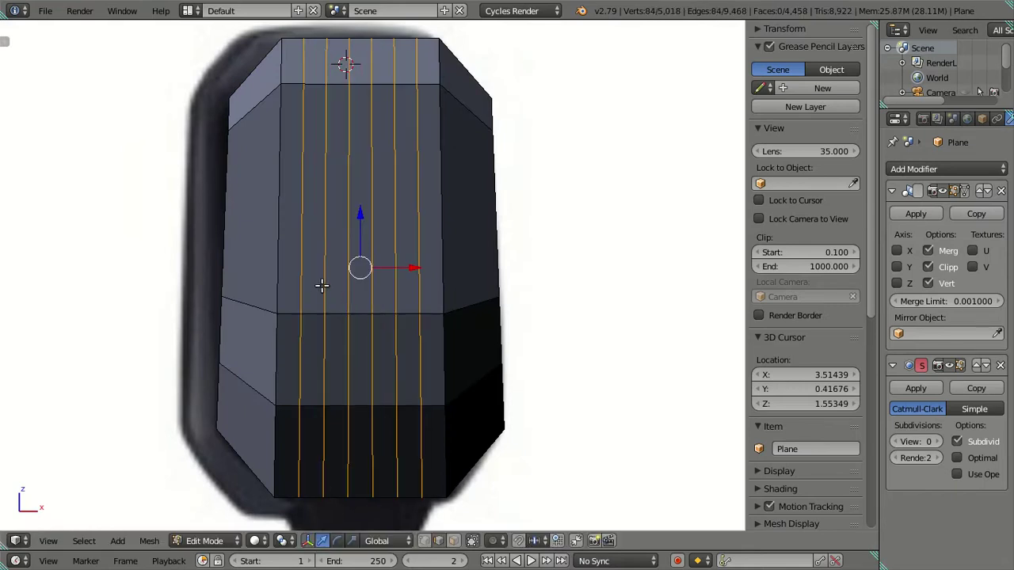
key("x")
left_click(520, 346)
mouse_move(487, 431)
middle_mouse_down()
mouse_move(467, 255)
mouse_move(460, 268)
middle_mouse_up()
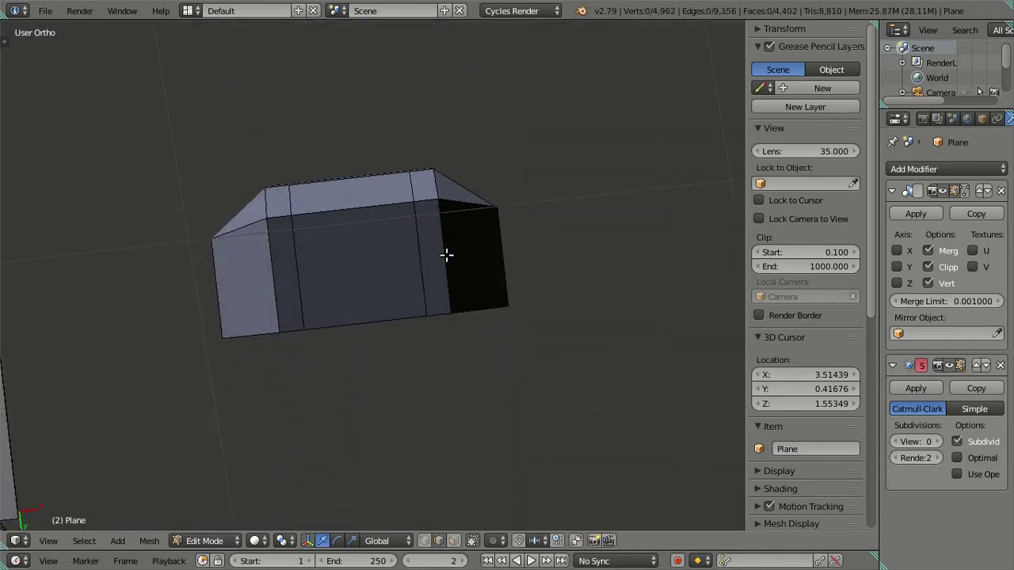
Cut five evenly spaced horizontal edge loops across the housing and dissolve them
key("ctrl+r")
key("5")
left_click(447, 255)
right_click(446, 255)
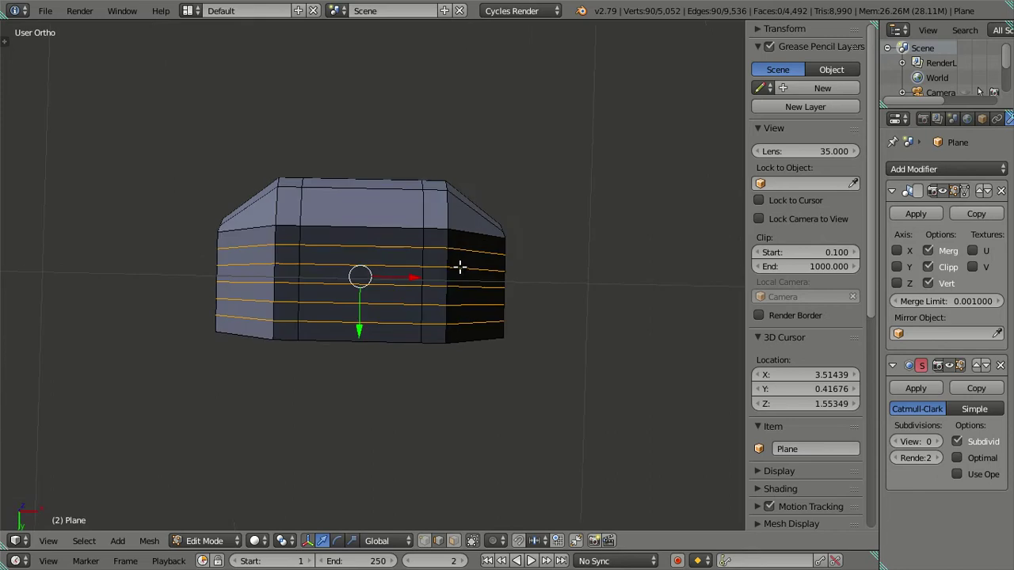
key("x")
left_click(548, 335)
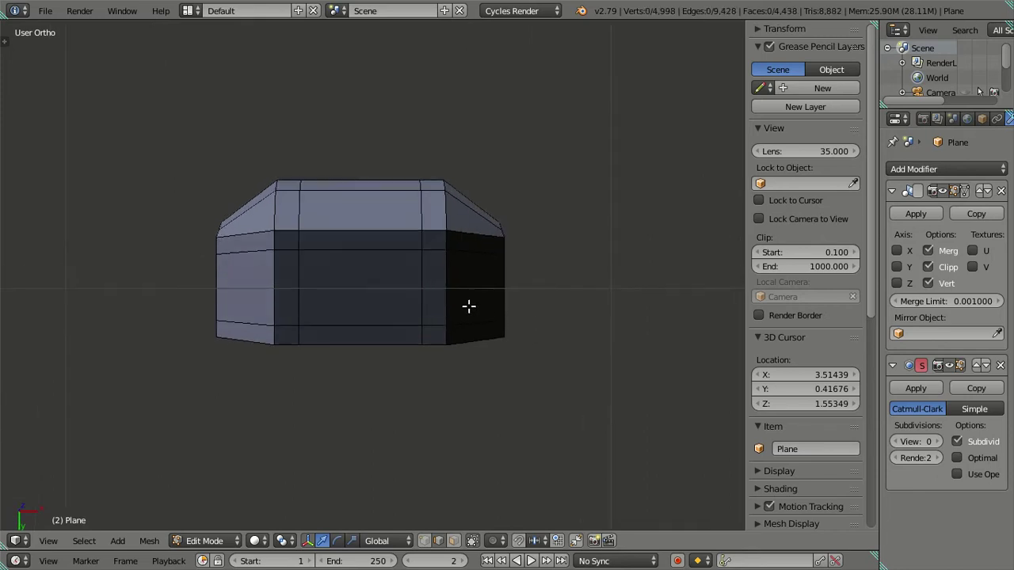
mouse_move(469, 306)
middle_mouse_down()
mouse_move(483, 399)
mouse_move(461, 436)
mouse_move(422, 334)
middle_mouse_up()
Cut four edge loops around the housing's middle band and dissolve them
key("ctrl+r")
scroll(441, 320, "up", 3)
left_click(441, 320)
right_click(442, 320)
key("x")
left_click(623, 394)
middle_click_drag(421, 416, 448, 263)
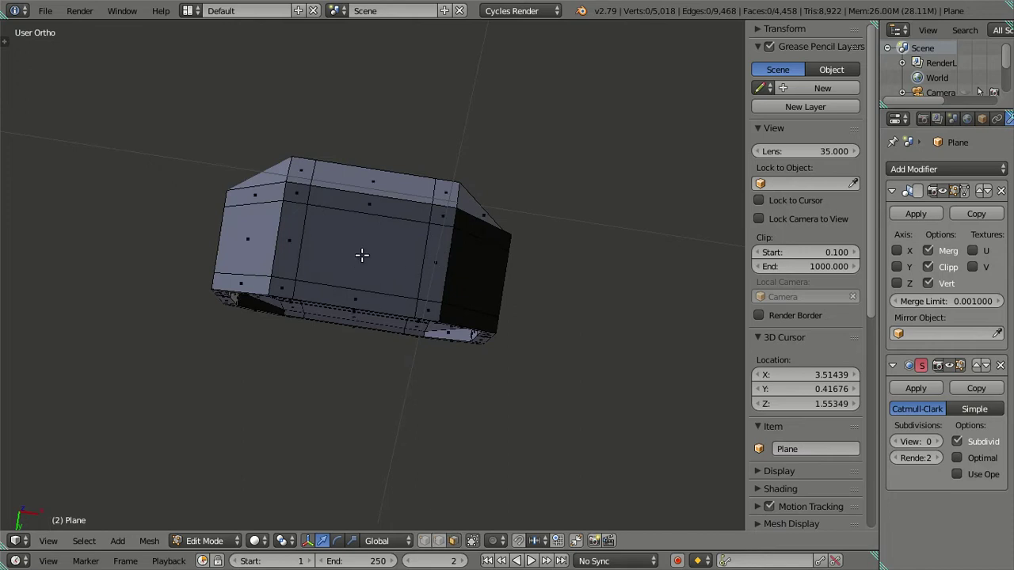
Extrude the mirror's bottom face and drop it vertically to the top of the stem
right_click(361, 254)
key("KP_1")
scroll(420, 317, "down", 4, "shift")
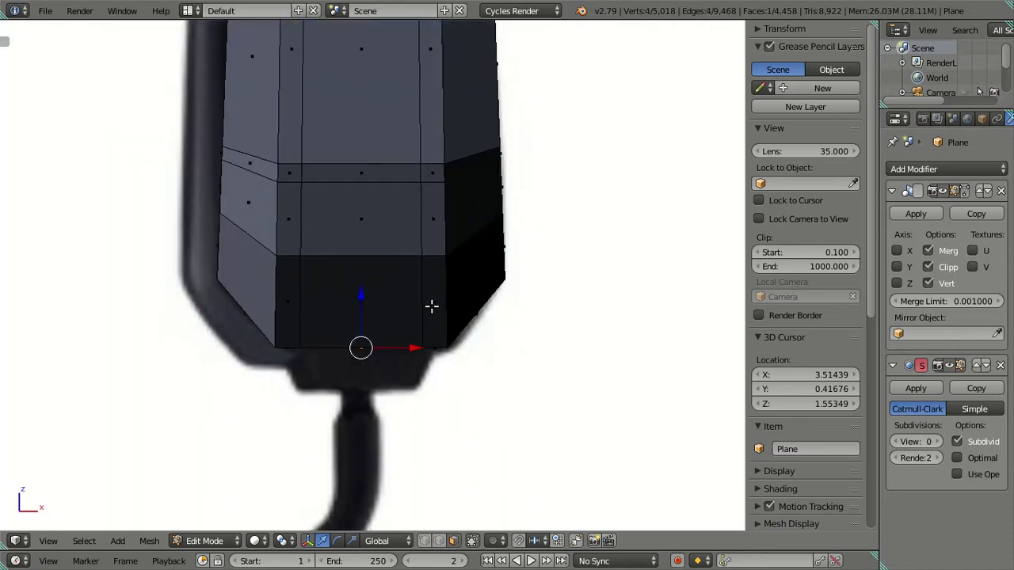
key("e")
key("Escape")
key("z")
key("g")
key("z")
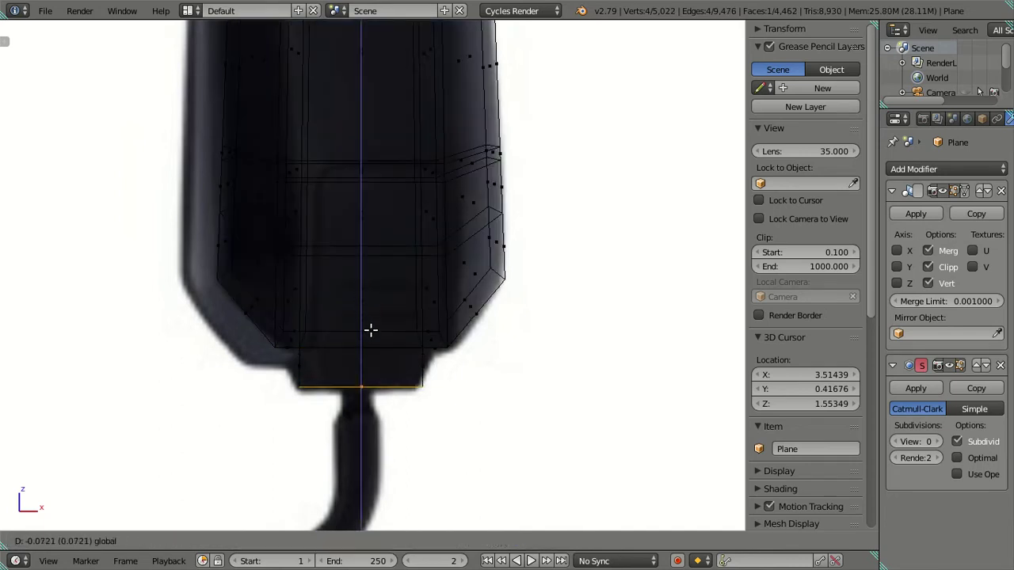
left_click(373, 332)
Scale the extruded bottom face down to about 0.877
key("s")
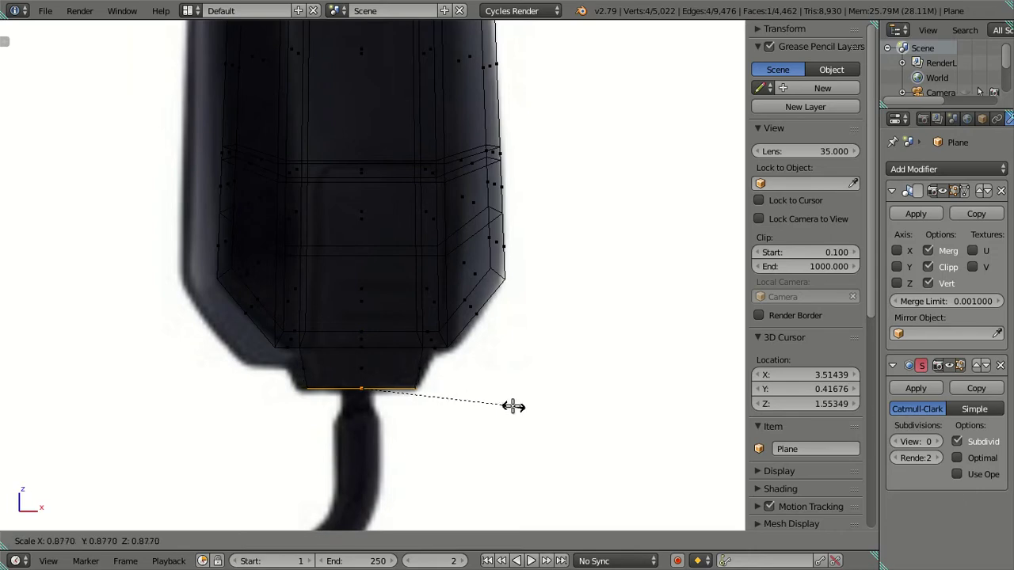
left_click(492, 404)
key("z")
mouse_move(488, 403)
middle_mouse_down()
mouse_move(284, 218)
mouse_move(129, 240)
mouse_move(202, 328)
mouse_move(243, 297)
mouse_move(189, 274)
mouse_move(153, 301)
mouse_move(156, 312)
mouse_move(242, 321)
mouse_move(279, 290)
mouse_move(285, 301)
mouse_move(285, 277)
mouse_move(557, 290)
mouse_move(464, 283)
mouse_move(480, 229)
mouse_move(446, 288)
mouse_move(446, 252)
middle_mouse_up()
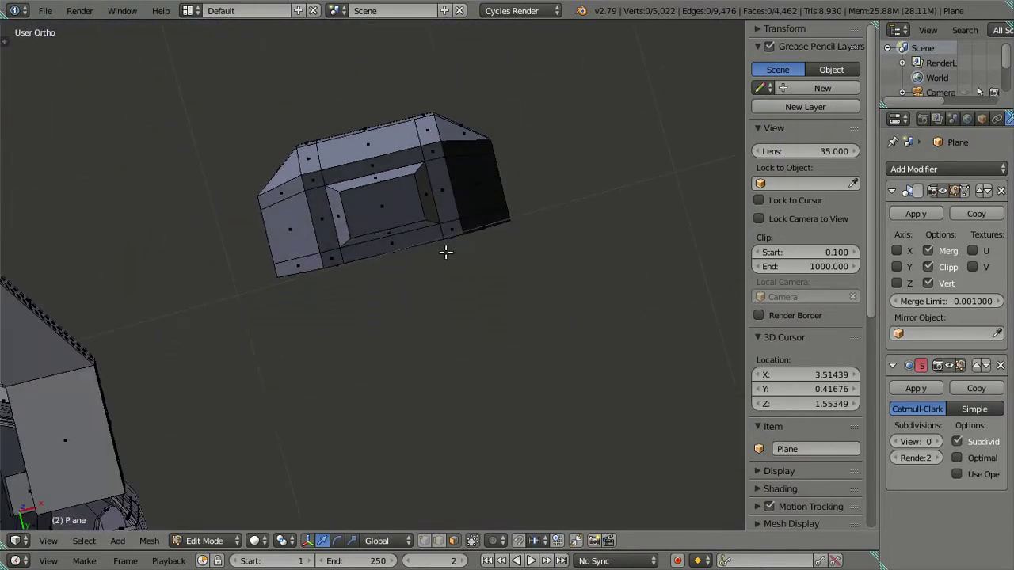
Begin selecting the inner edges of the recess, undoing a stray bottom-edge pick
middle_click_drag(410, 320, 394, 221, "ctrl")
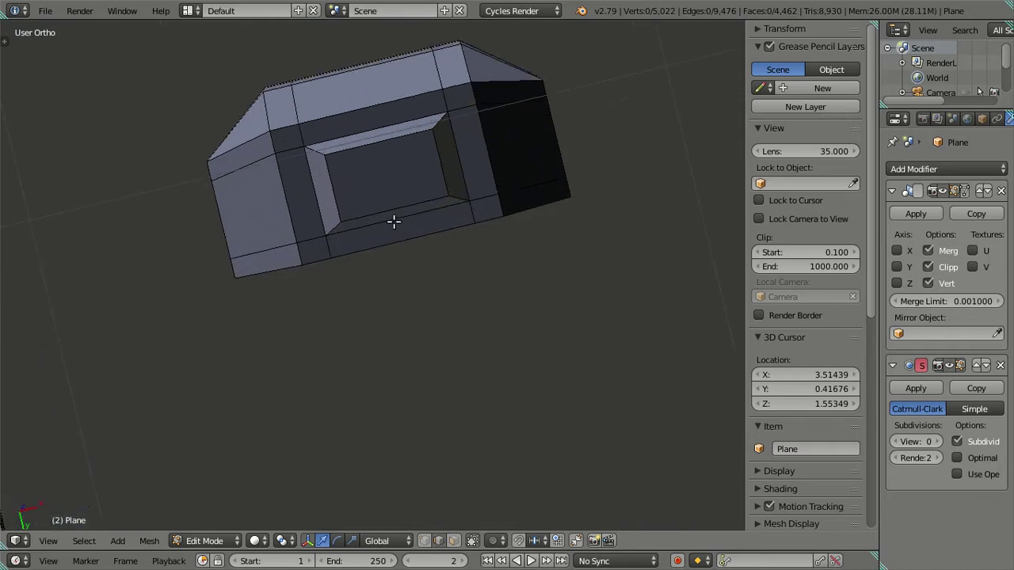
right_click(456, 164, "shift")
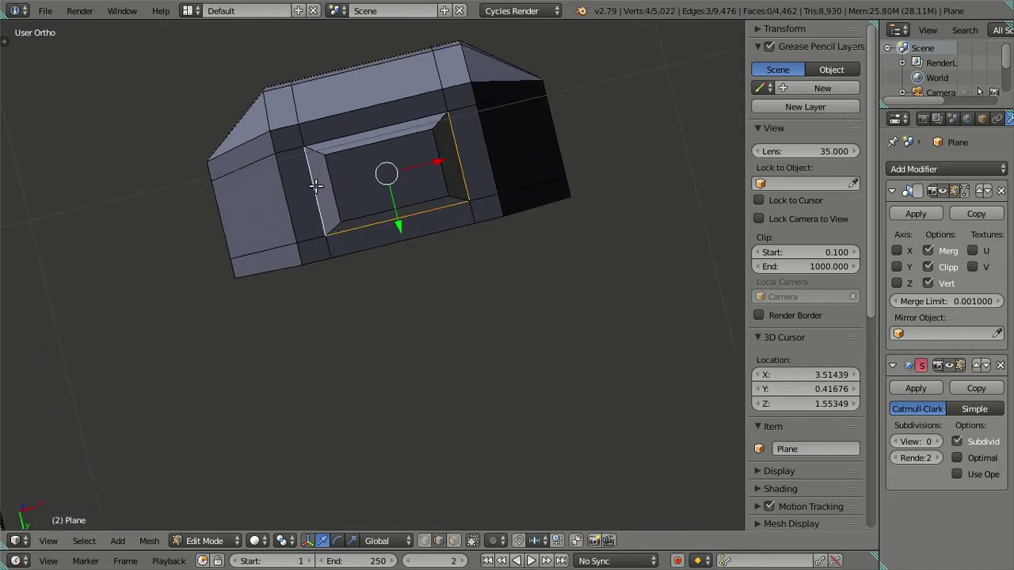
right_click(317, 187, "shift")
middle_click_drag(316, 187, 400, 267)
right_click(495, 436, "ctrl")
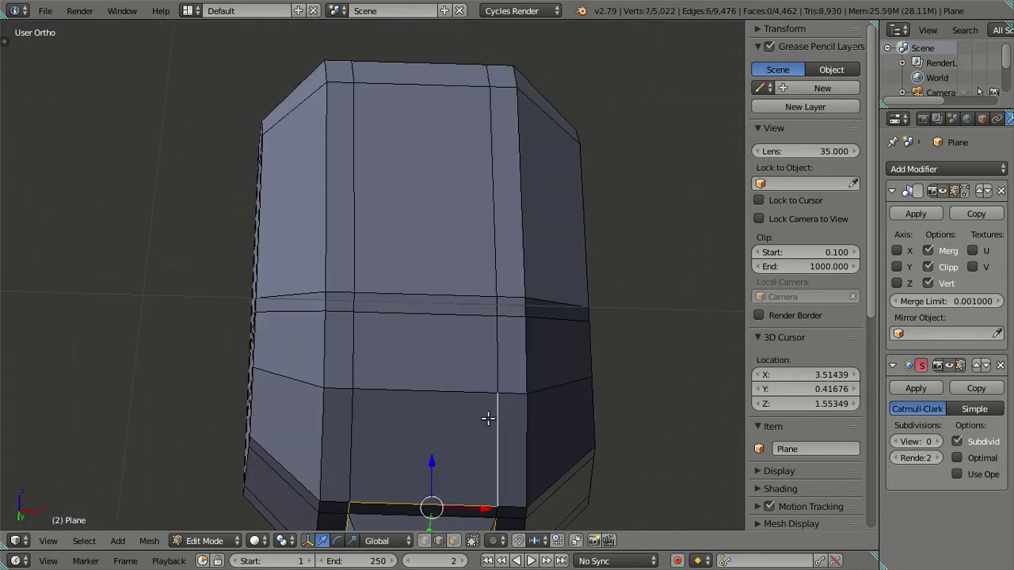
middle_click_drag(484, 421, 489, 331)
key("ctrl+z")
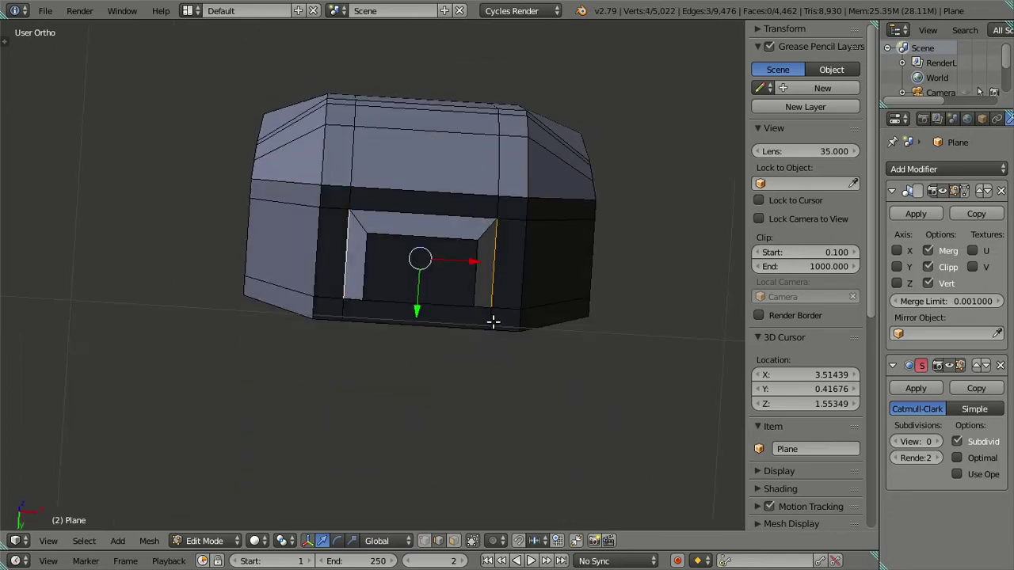
Add the remaining top and side edges to complete the loop around the recess opening
right_click(346, 198, "ctrl")
right_click(350, 166, "ctrl")
middle_click_drag(350, 167, 366, 259)
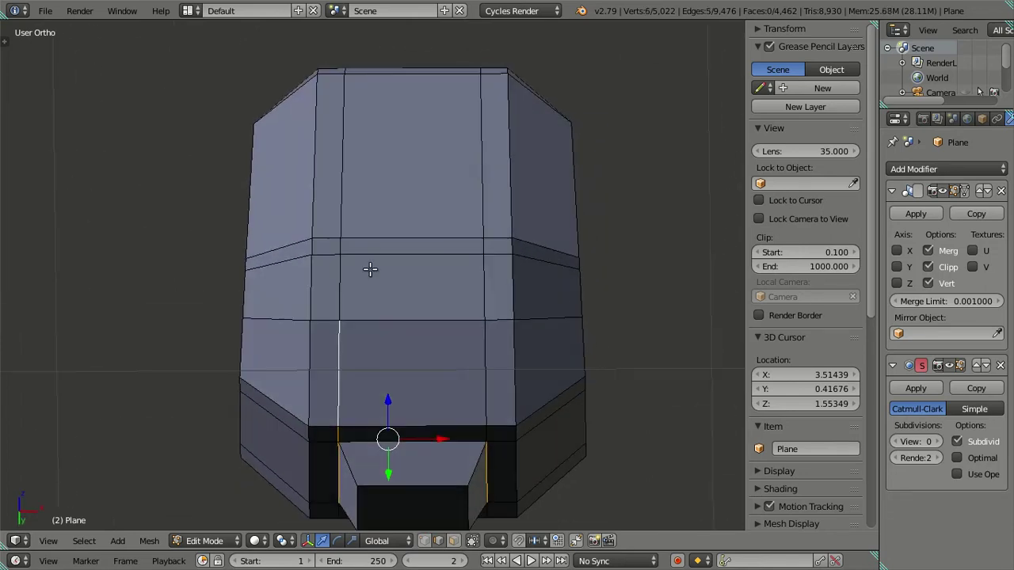
right_click(386, 256, "ctrl")
right_click(484, 289, "ctrl")
right_click(485, 373, "ctrl")
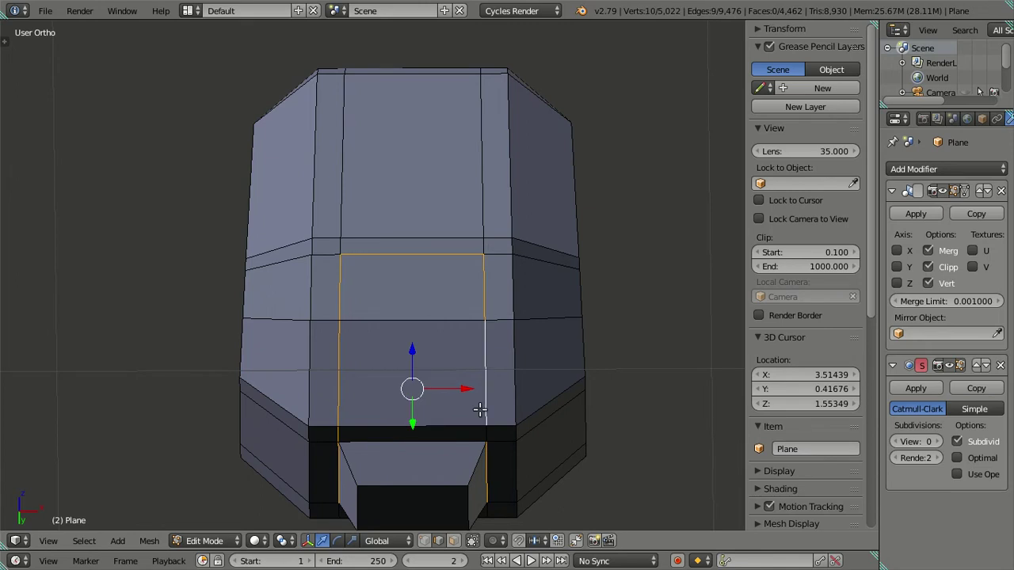
right_click(485, 432, "ctrl")
middle_click_drag(486, 431, 516, 368)
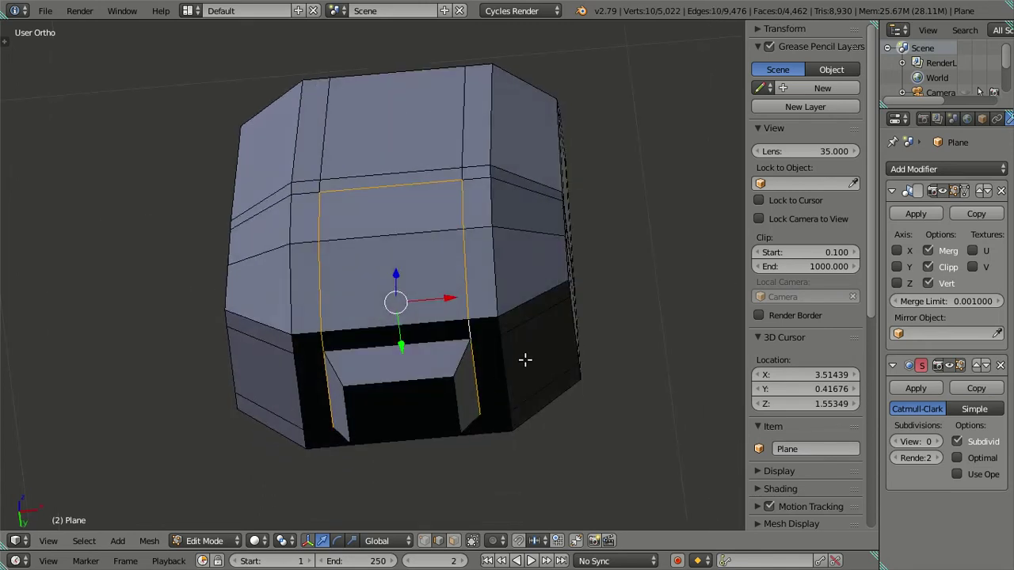
Duplicate the recess edge loop in place and preview the smoothed mirror
key("shift+d")
right_click(495, 266)
key("z")
mouse_move(530, 378)
middle_mouse_down()
mouse_move(434, 253)
mouse_move(396, 358)
mouse_move(389, 346)
mouse_move(413, 289)
middle_mouse_up()
key("z")
key("Tab")
key("Tab")
mouse_move(464, 368)
middle_mouse_down()
mouse_move(355, 366)
mouse_move(380, 375)
mouse_move(437, 317)
mouse_move(396, 336)
mouse_move(404, 339)
middle_mouse_up()
Extrude the selected loop in place to create a new rim of faces
key("e")
right_click(499, 344)
key("z")
middle_click_drag(382, 358, 478, 313, "shift")
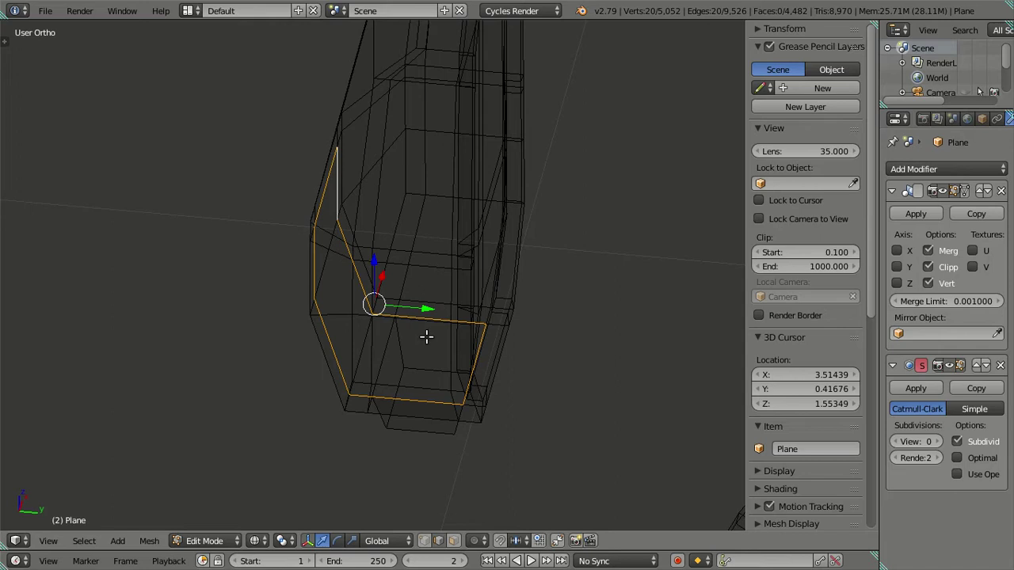
Circle-deselect the bottom edge loop, leaving only the rim's side edge selected
scroll(426, 337, "up", 2)
scroll(443, 344, "up", 1)
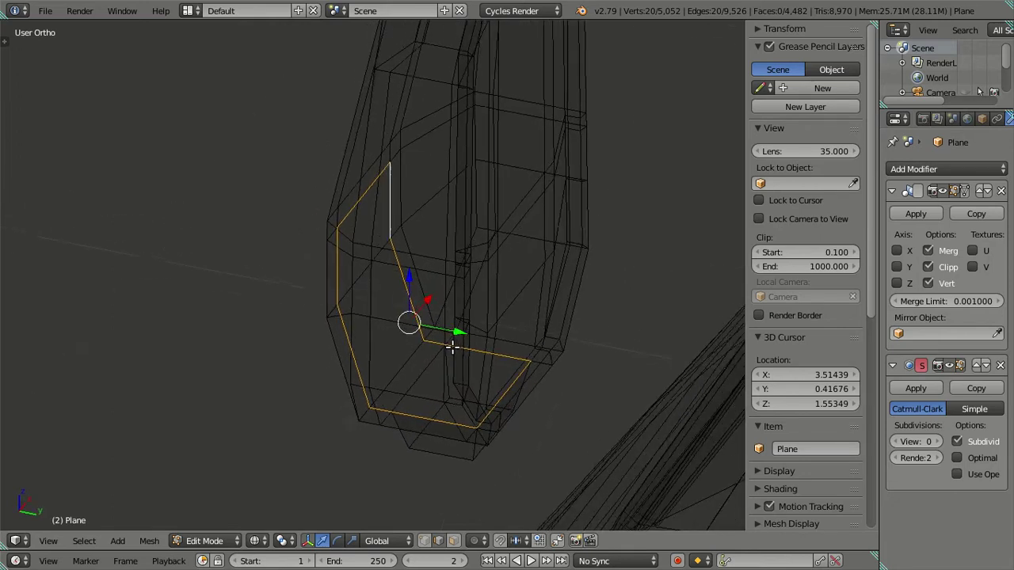
key("c")
scroll(452, 362, "down", 3)
scroll(453, 366, "down", 2)
middle_click_drag(468, 380, 397, 409)
right_click(396, 408)
middle_click_drag(418, 294, 408, 287)
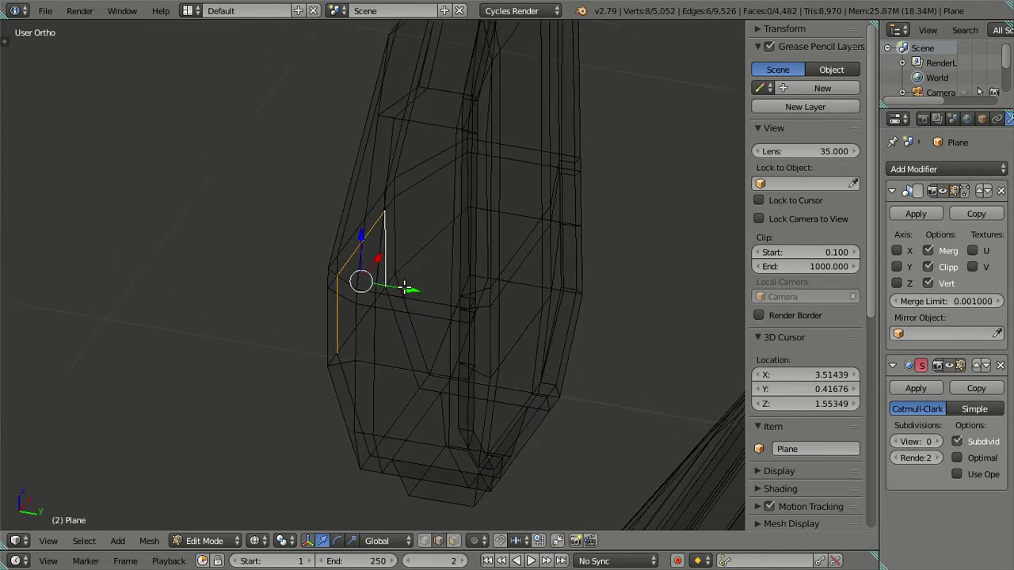
Move the side edge 0.01 along the Y axis
key("g")
key("y")
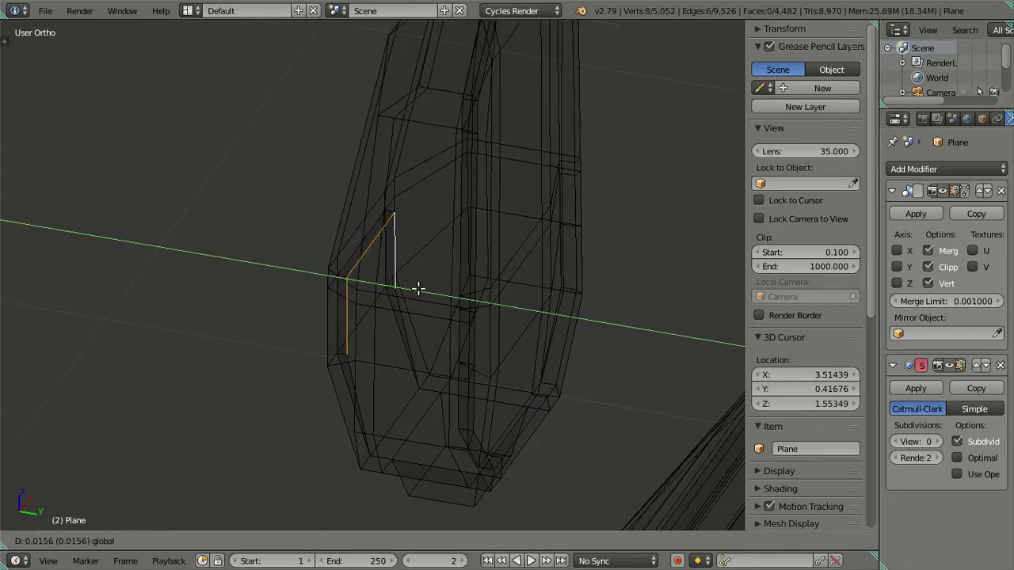
key("BackSpace")
type("00")
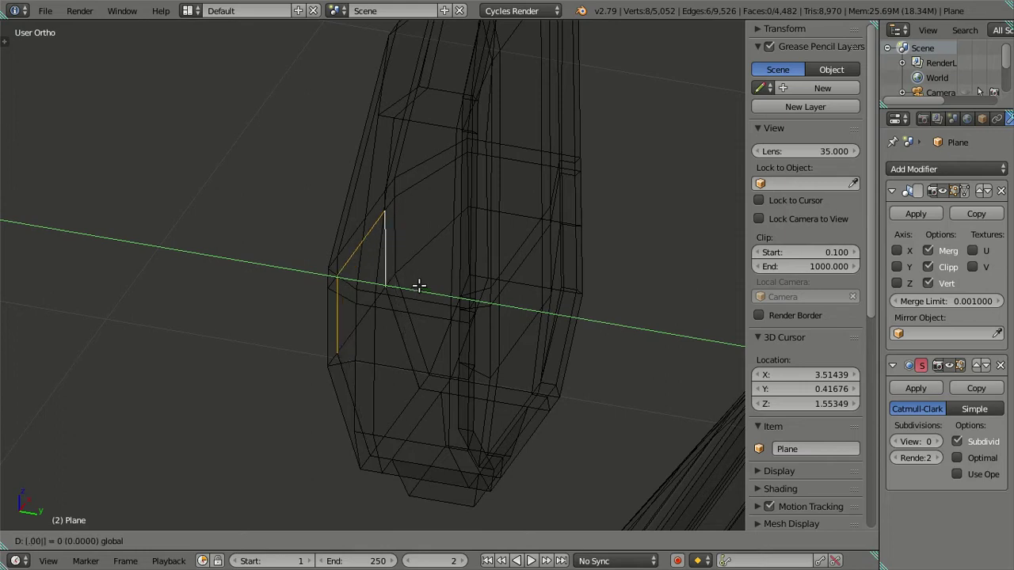
key("Escape")
type("g")
type(".01")
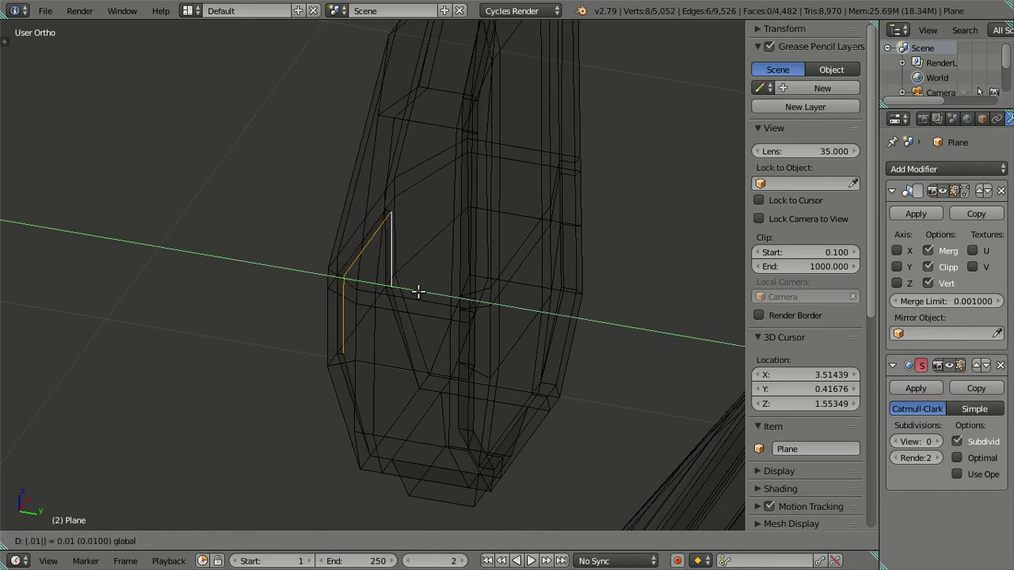
key("Return")
Add the neighbouring loop, then deselect its upper edges to keep only the bottom edges
scroll(407, 341, "up", 3)
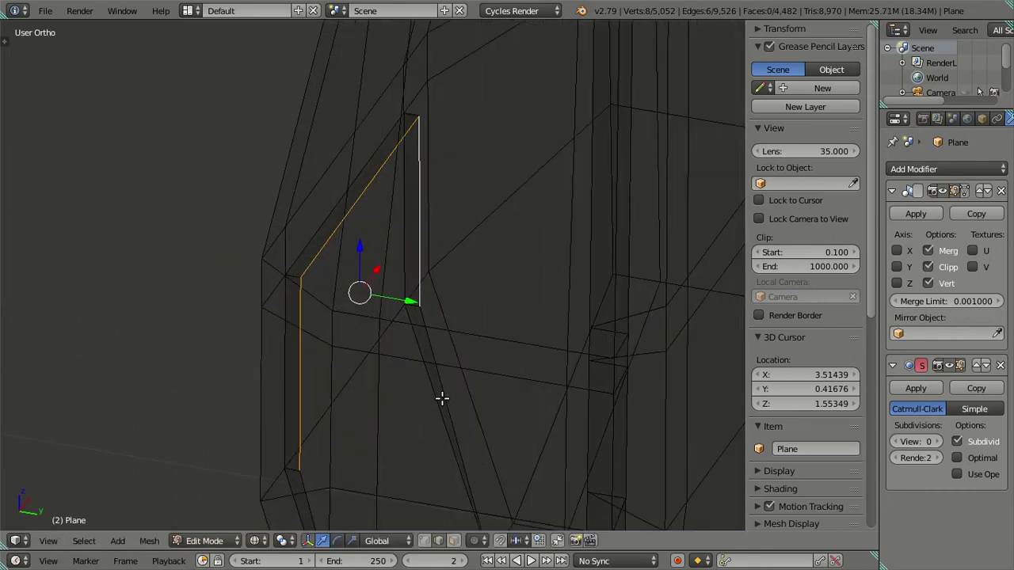
left_click(442, 398, "alt+shift")
mouse_move(442, 399)
middle_mouse_down()
mouse_move(441, 375)
mouse_move(401, 311)
middle_mouse_up()
key("z")
key("z")
key("c")
middle_click_drag(335, 226, 301, 227)
key("Escape")
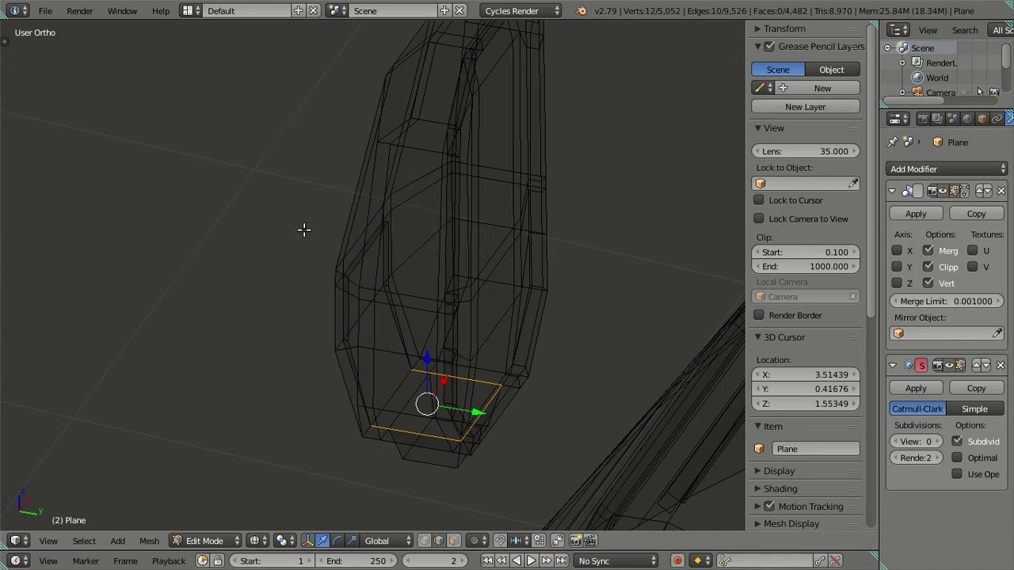
Raise the bottom edges 0.01 along Z, then undo back to the earlier selection
key("g")
key("z")
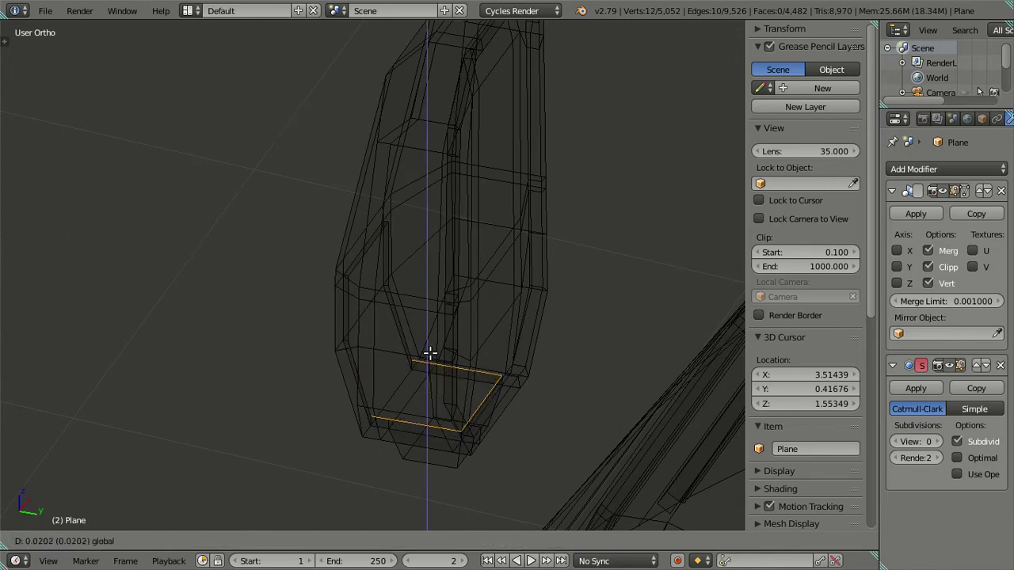
key("0")
scroll(427, 353, "up", 3)
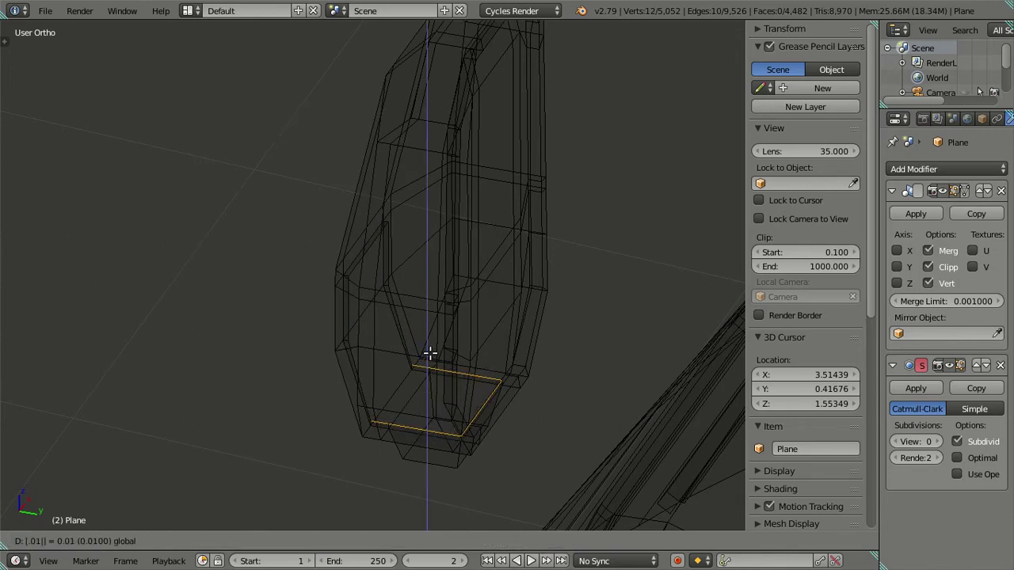
key("Return")
scroll(426, 374, "up", 2)
mouse_move(426, 373)
middle_mouse_down()
mouse_move(405, 276)
mouse_move(395, 367)
middle_mouse_up()
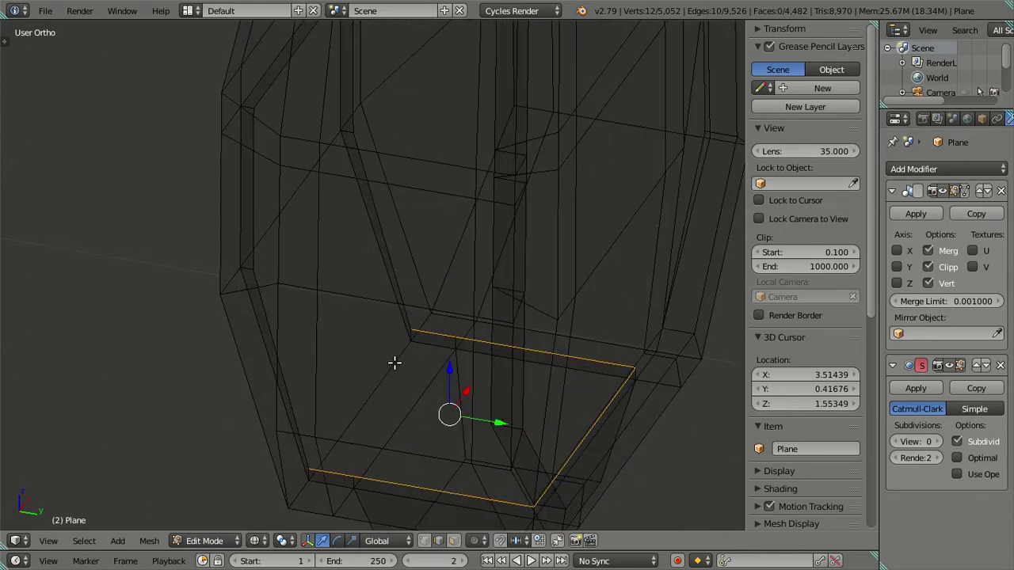
scroll(395, 363, "down", 3)
key("ctrl+z")
key("ctrl+z")
key("ctrl+z")
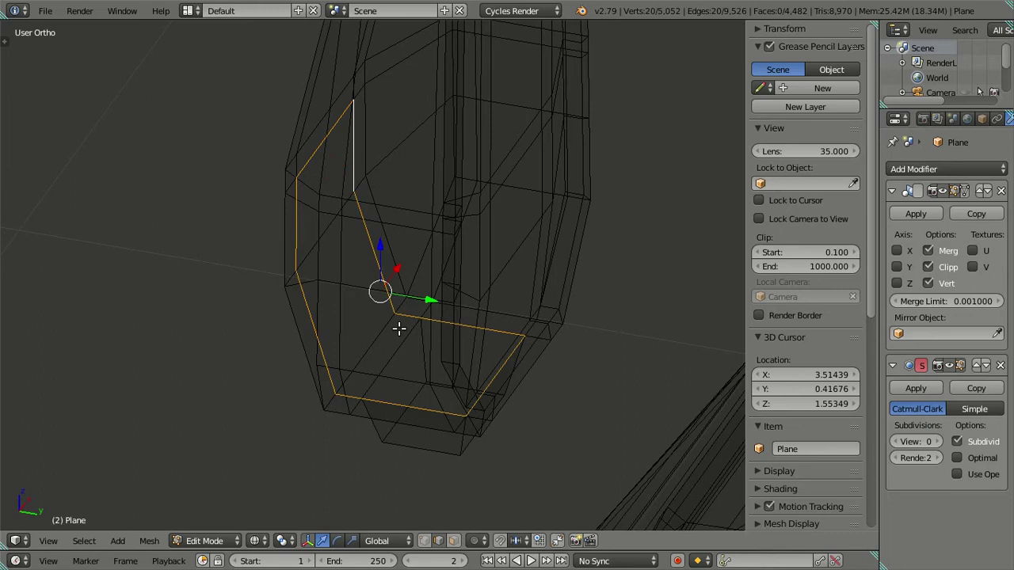
Deselect the bottom loop again and try a Y slide of the edges, cancelling it
key("c")
middle_click_drag(448, 317, 516, 362)
right_click(516, 362)
middle_click_drag(481, 334, 470, 382, "shift")
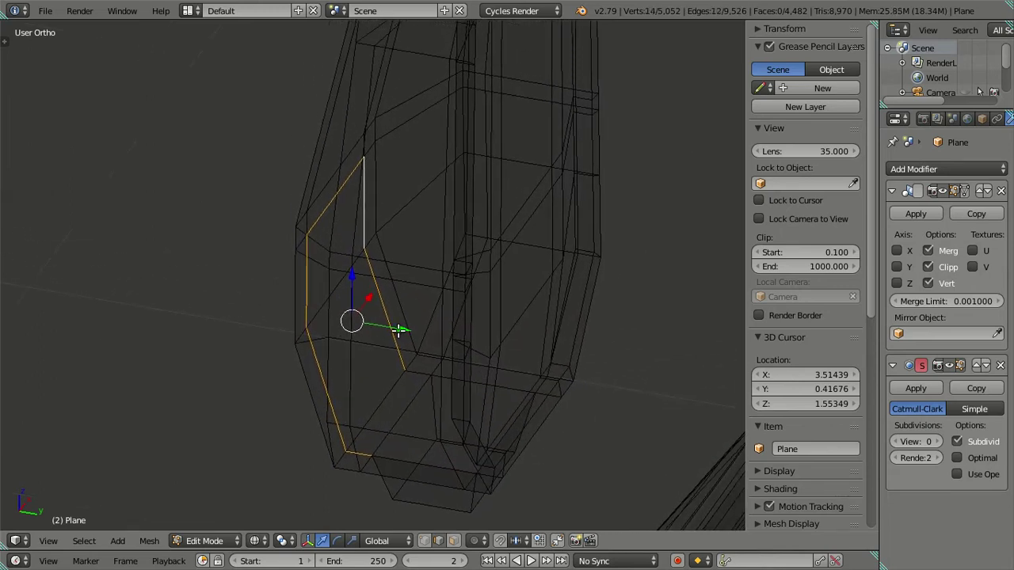
left_click_drag(399, 330, 408, 334)
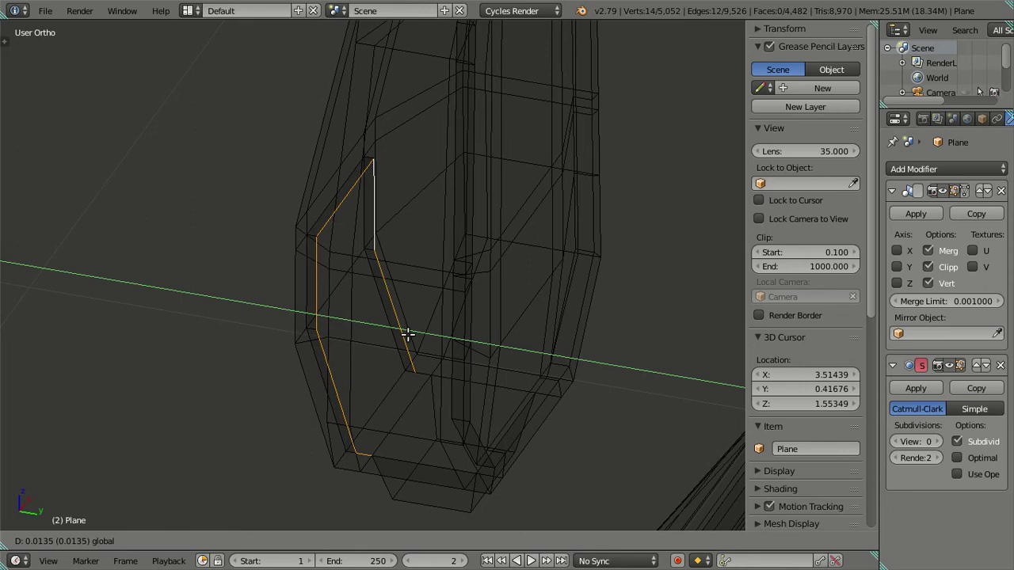
right_click(407, 334)
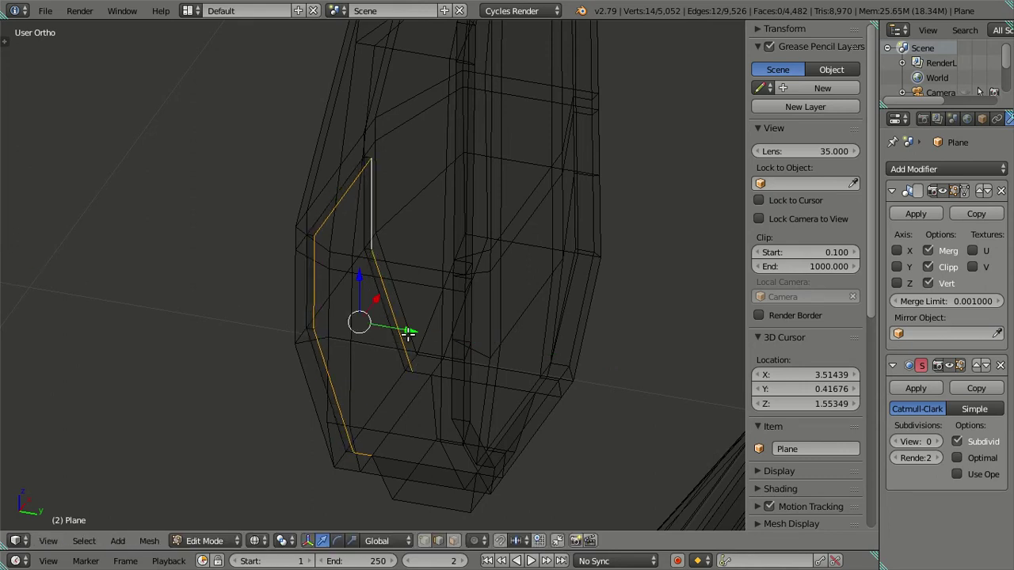
scroll(406, 334, "up", 2)
scroll(406, 333, "up", 2)
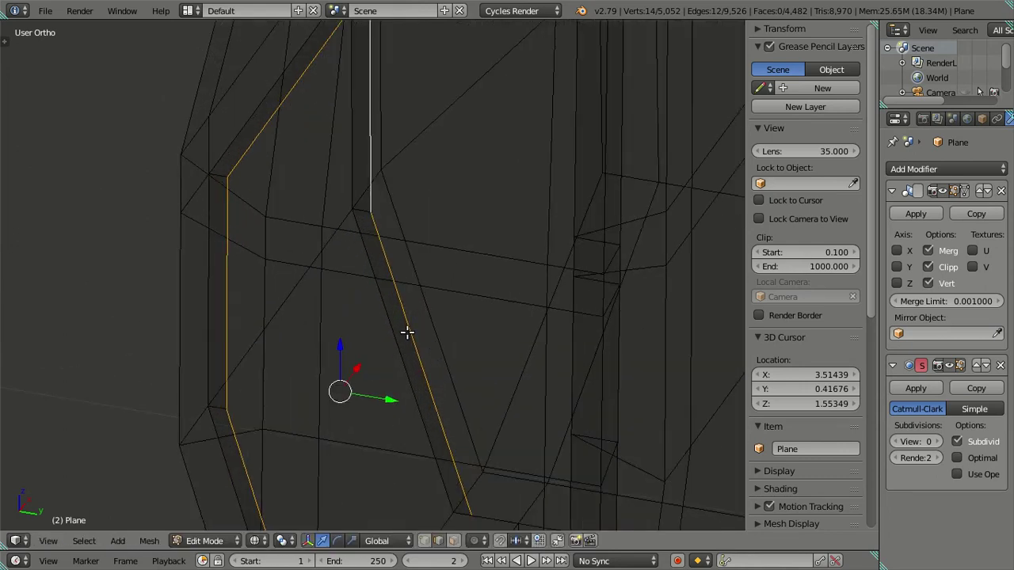
Select the longer recess loop, trim its upper edges, and confirm a Z move of the rest
right_click(408, 333, "alt")
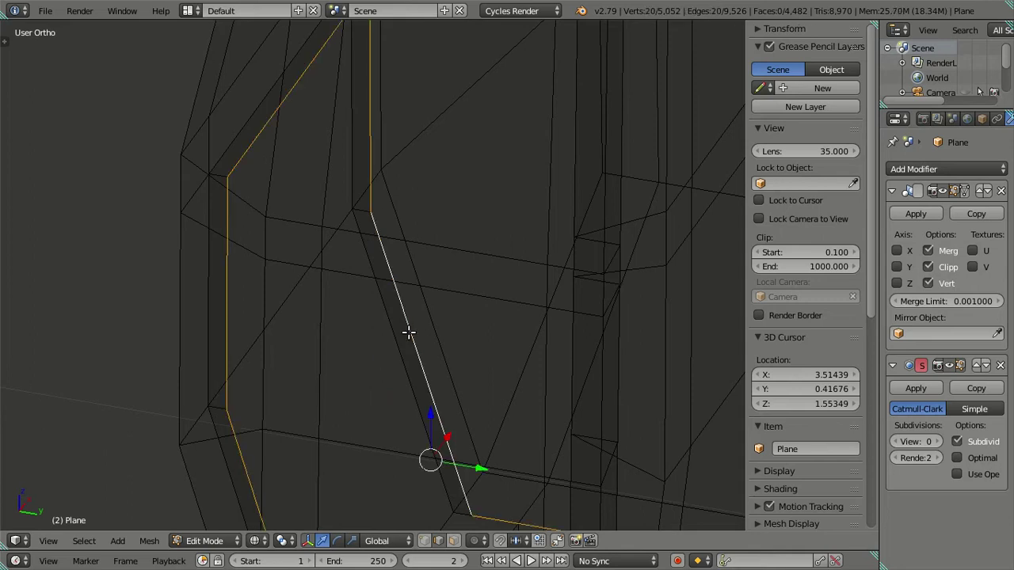
scroll(407, 334, "down", 4)
key("c")
middle_click_drag(369, 170, 261, 226)
key("Escape")
left_click_drag(435, 378, 433, 363)
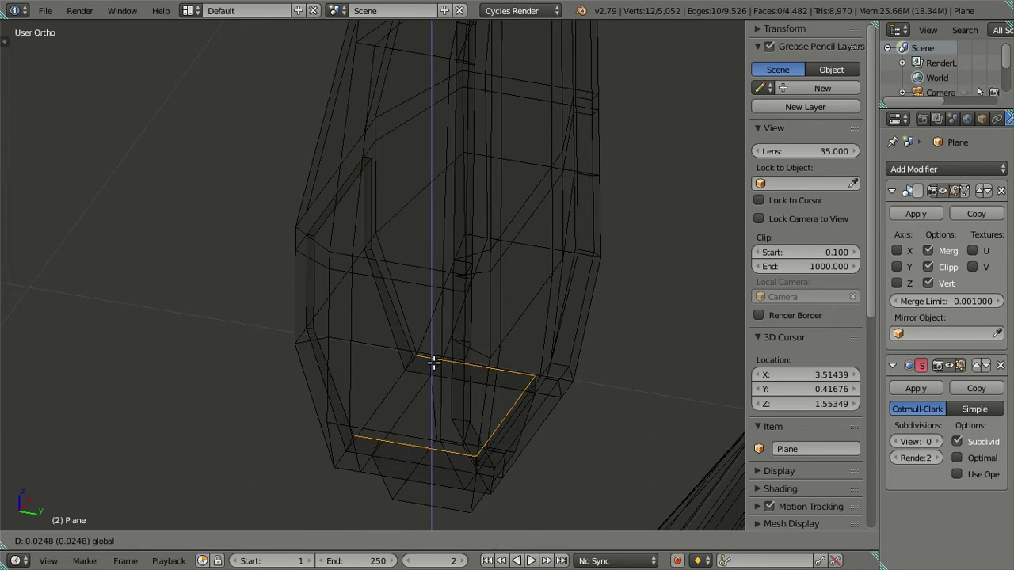
key("0")
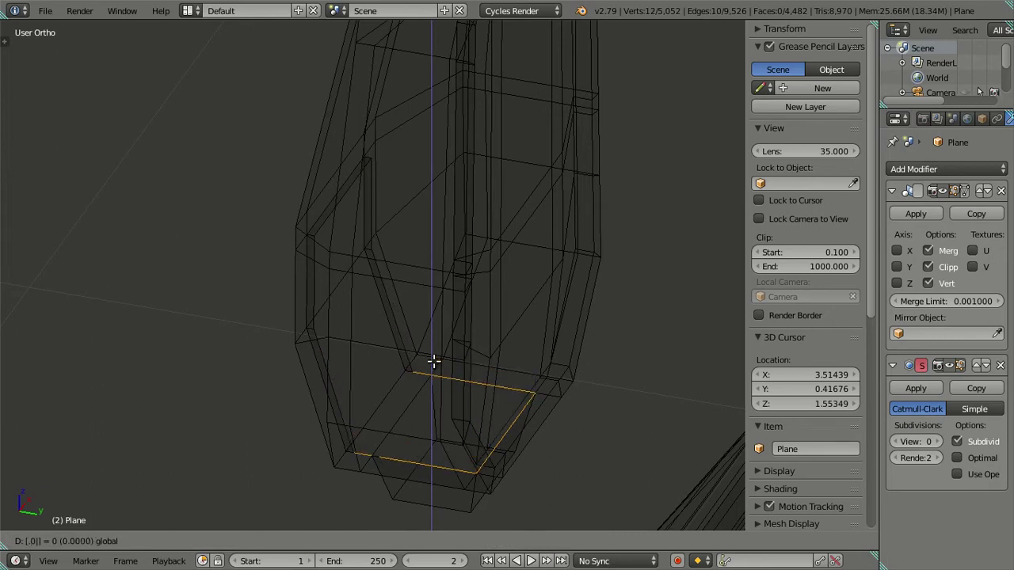
key("Return")
scroll(438, 351, "up", 1)
Clear the selection, return to solid shading and frame the mirror in front view
key("a")
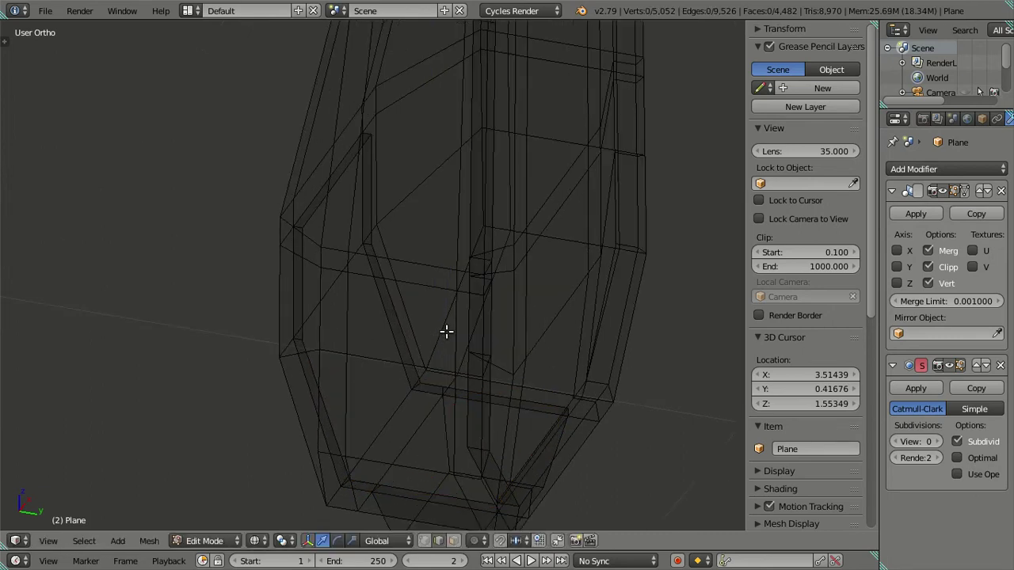
key("z")
scroll(465, 325, "up", 1)
scroll(491, 325, "up", 3)
scroll(511, 338, "down", 4)
mouse_move(489, 314)
middle_mouse_down()
mouse_move(464, 357)
mouse_move(489, 401)
mouse_move(452, 335)
middle_mouse_up()
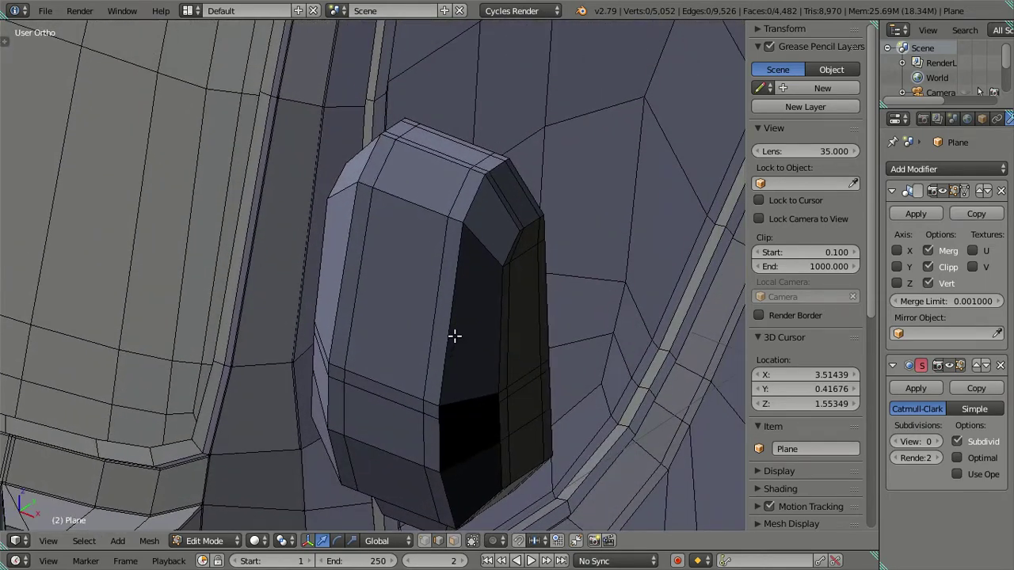
key("KP_1")
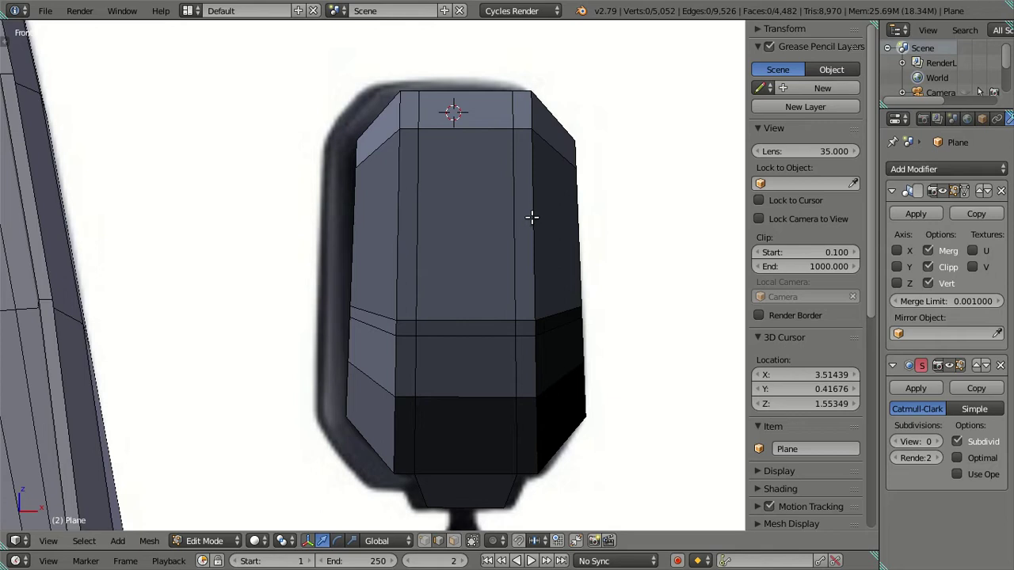
Add a trial multi-cut loop across the mirror, then dissolve the new loops
key("ctrl+r")
scroll(532, 217, "up", 9)
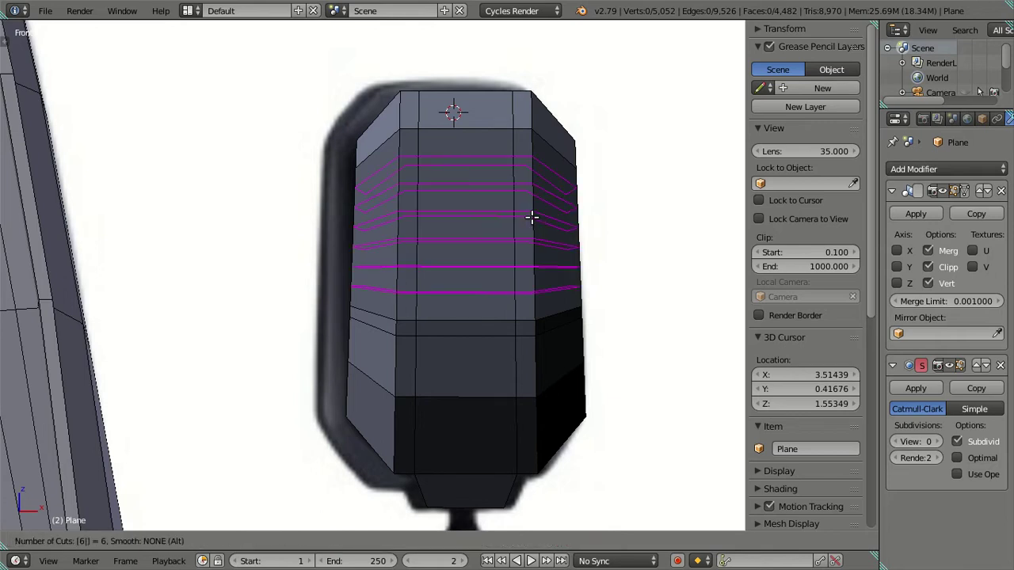
left_click(531, 218)
right_click(532, 217)
key("x")
left_click(517, 188)
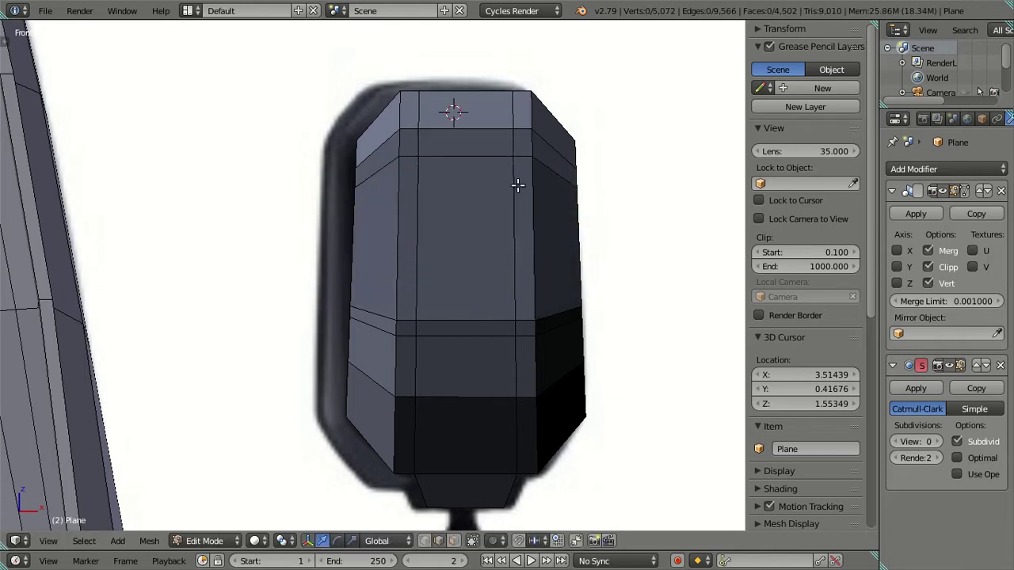
Twice cut four loops into the mirror's lower band and dissolve them again
key("ctrl+r")
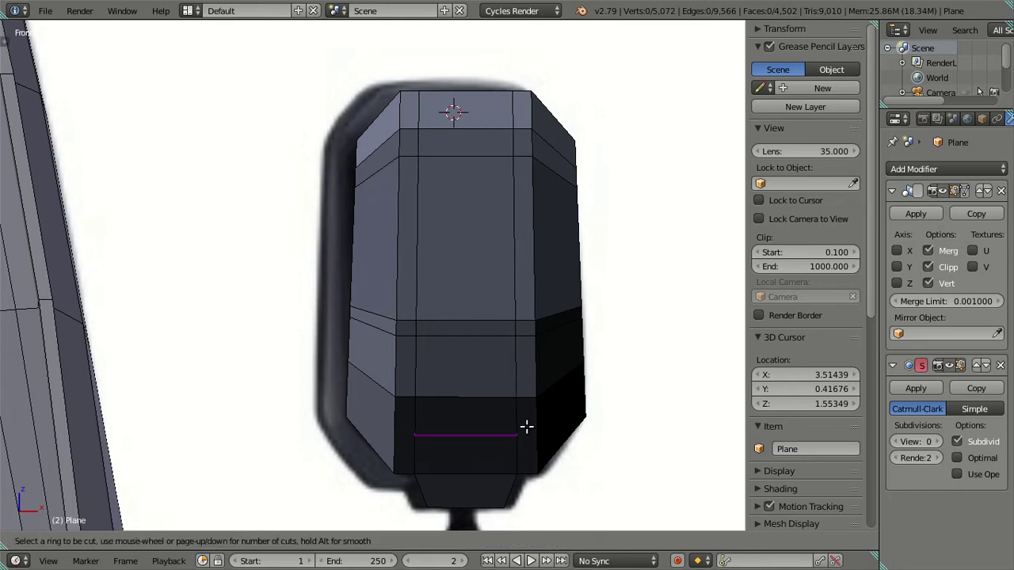
scroll(526, 426, "up", 3)
left_click(526, 427)
right_click(474, 434)
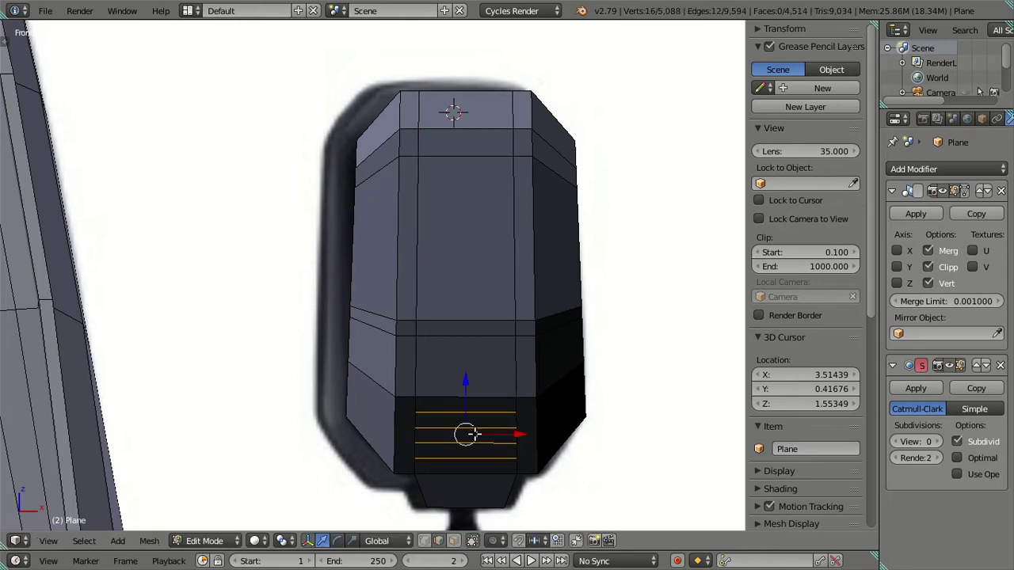
key("x")
left_click(528, 411)
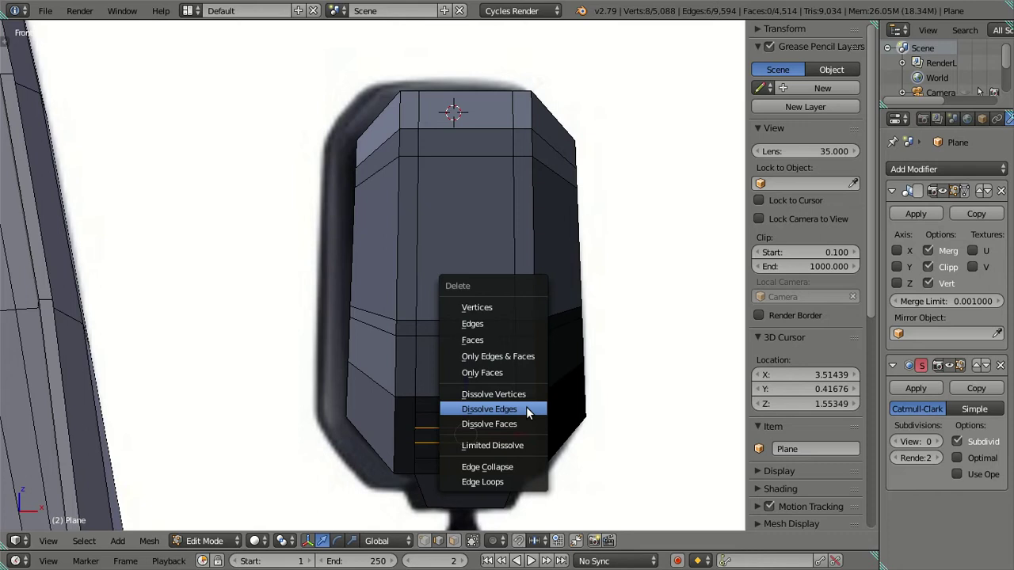
key("ctrl+r")
scroll(531, 424, "up", 3)
left_click(529, 422)
right_click(527, 420)
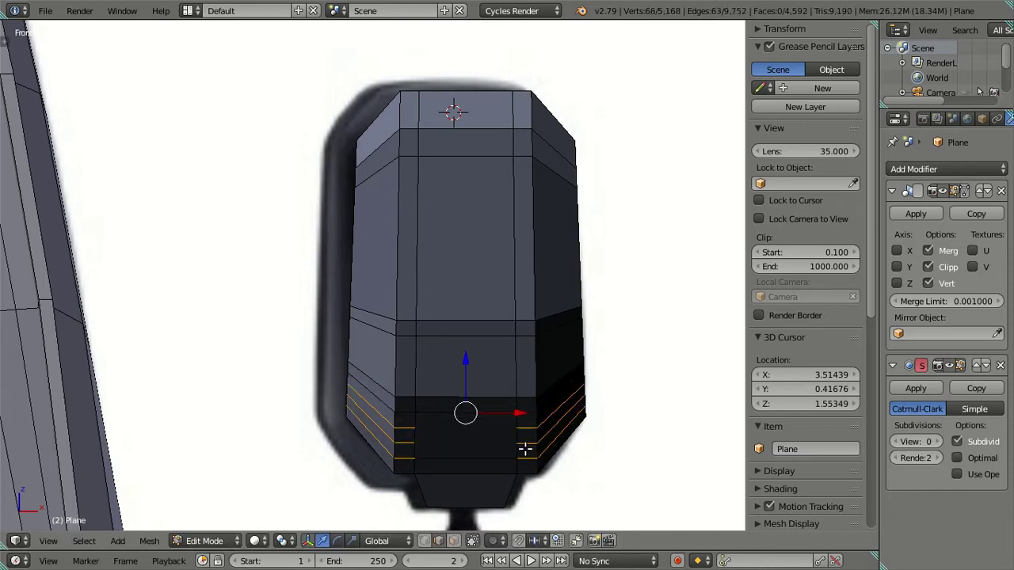
key("x")
left_click(545, 450)
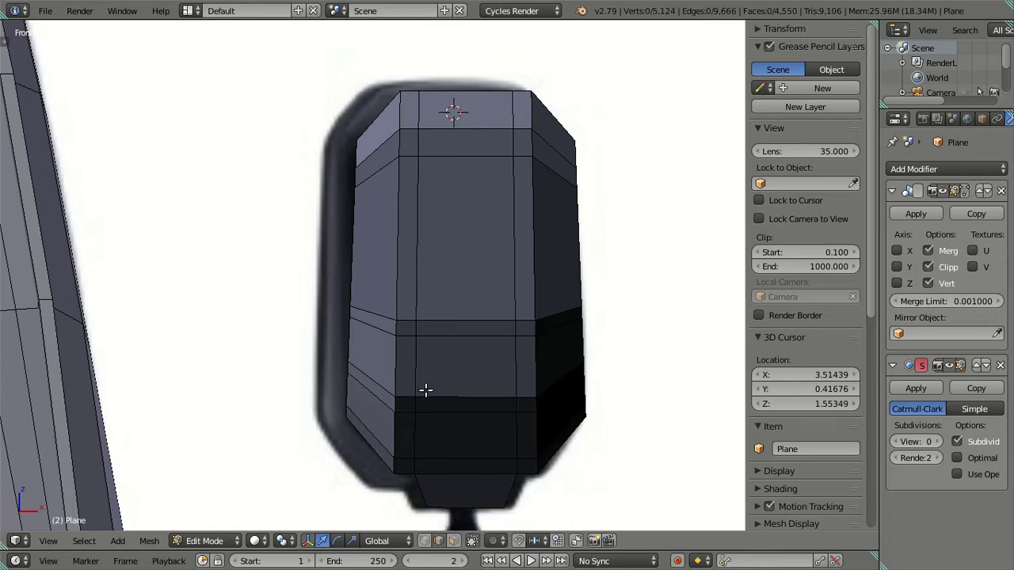
From an angled view, cut four loops, keep the leftmost and dissolve the others
middle_click_drag(426, 390, 446, 400)
key("ctrl+r")
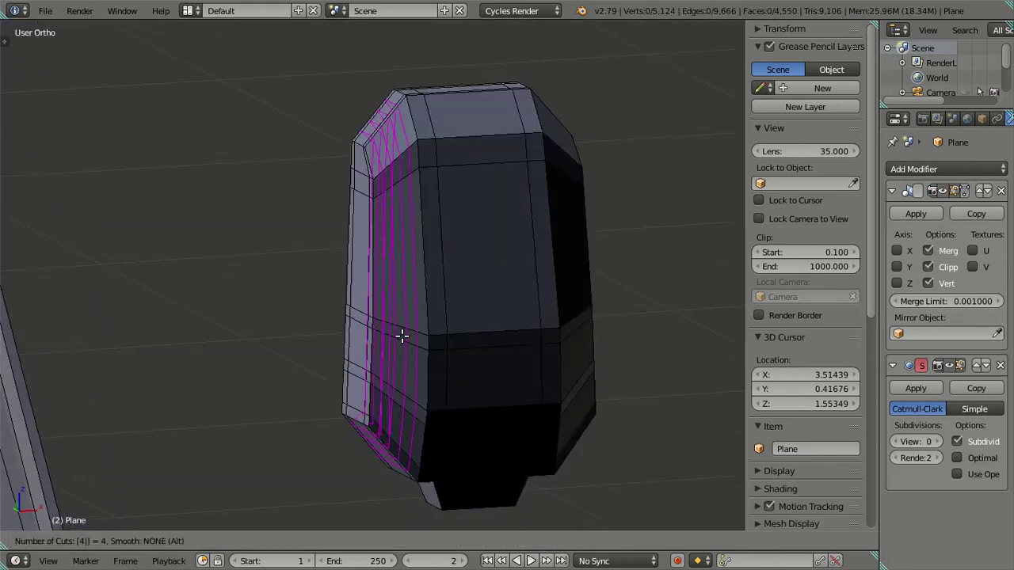
left_click(401, 337)
right_click(402, 337)
right_click(381, 244, "alt+shift")
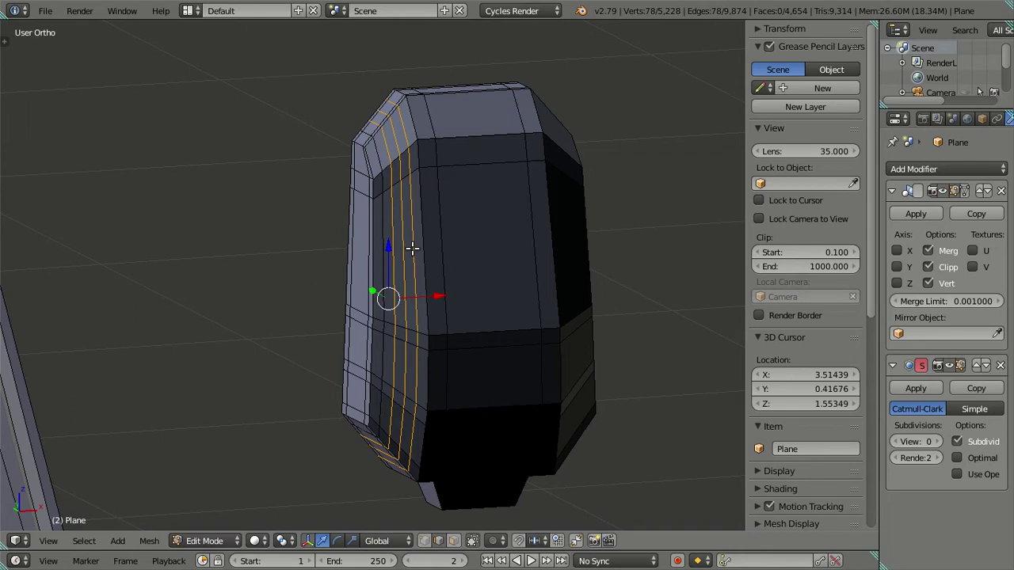
key("x")
left_click(539, 270)
Dissolve one more unwanted edge loop on the mirror's side with Ctrl+X
mouse_move(589, 294)
middle_mouse_down()
mouse_move(500, 272)
mouse_move(498, 285)
mouse_move(541, 330)
middle_mouse_up()
right_click(498, 285, "alt")
right_click(498, 285, "alt+shift")
key("ctrl+x")
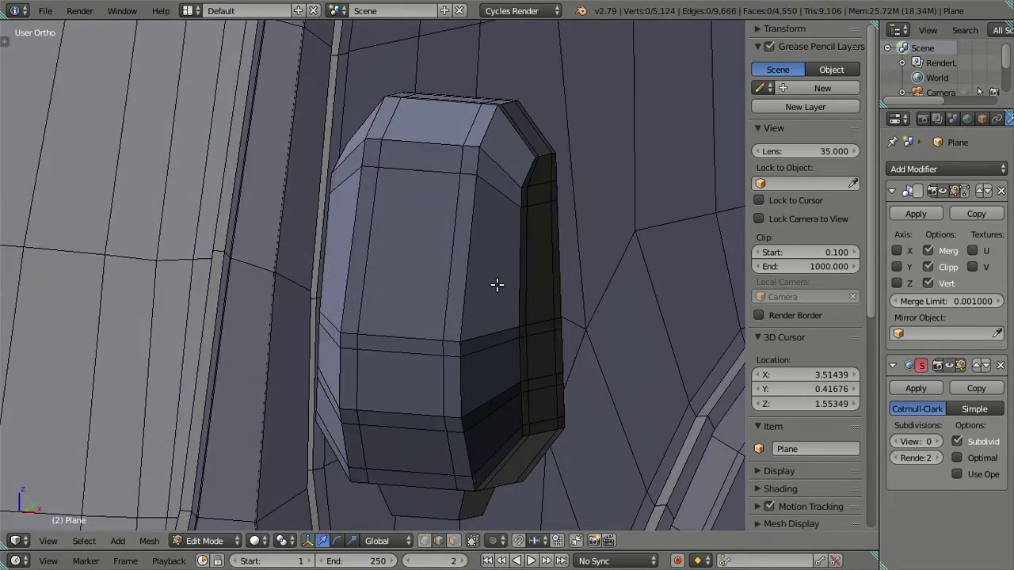
Raise the Subdivision Surface viewport level to 2 and look at the mirror's back
left_click(937, 442)
left_click(937, 442)
mouse_move(516, 362)
middle_mouse_down()
mouse_move(256, 256)
mouse_move(247, 271)
middle_mouse_up()
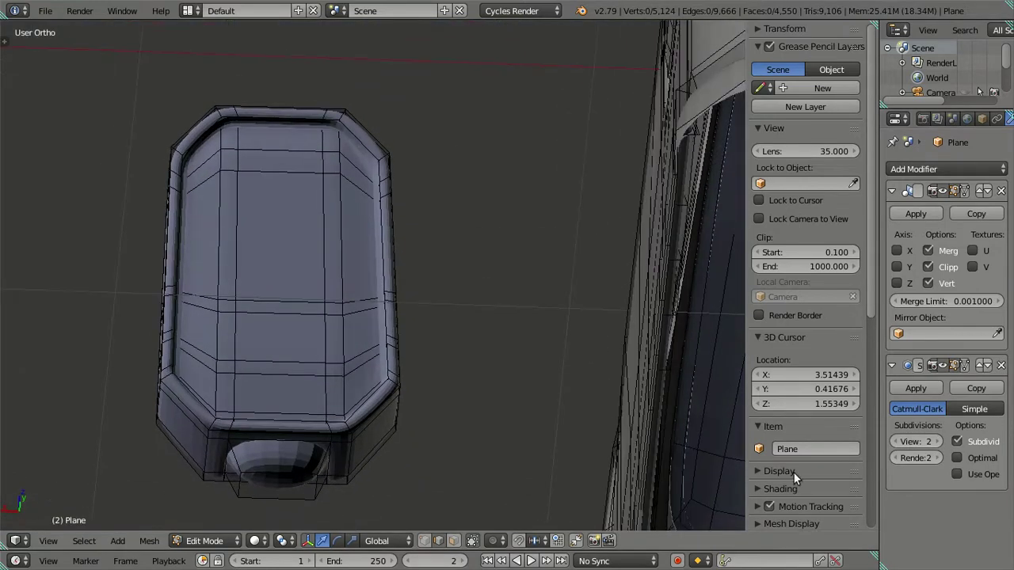
Drop viewport subdivision to 0 to inspect the cage, then restore it to 2
left_click(897, 442)
left_click(897, 442)
left_click(935, 442)
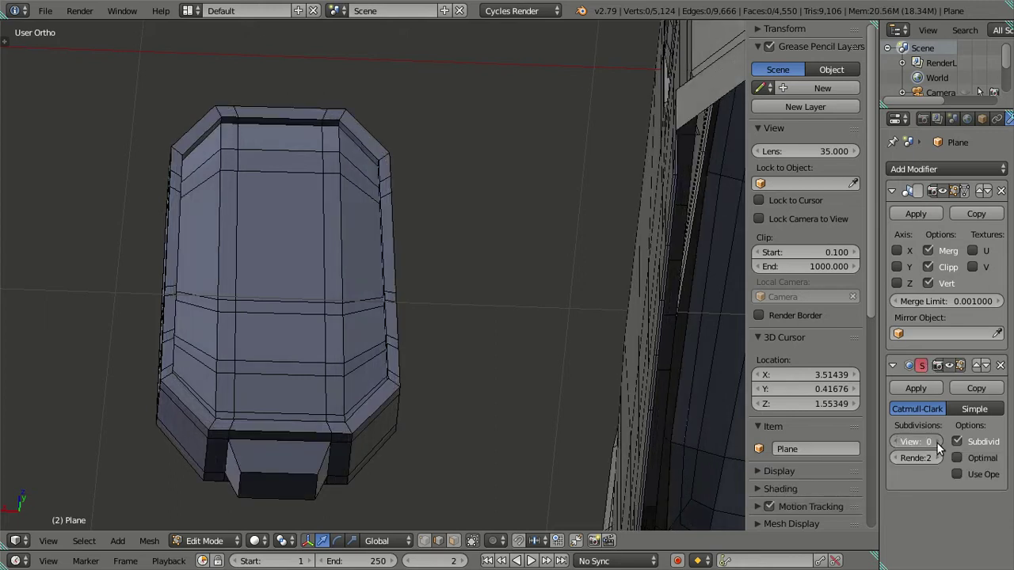
left_click(936, 442)
mouse_move(353, 273)
middle_mouse_down()
mouse_move(357, 256)
mouse_move(398, 253)
mouse_move(410, 267)
mouse_move(376, 313)
mouse_move(332, 316)
mouse_move(351, 299)
mouse_move(351, 271)
middle_mouse_up()
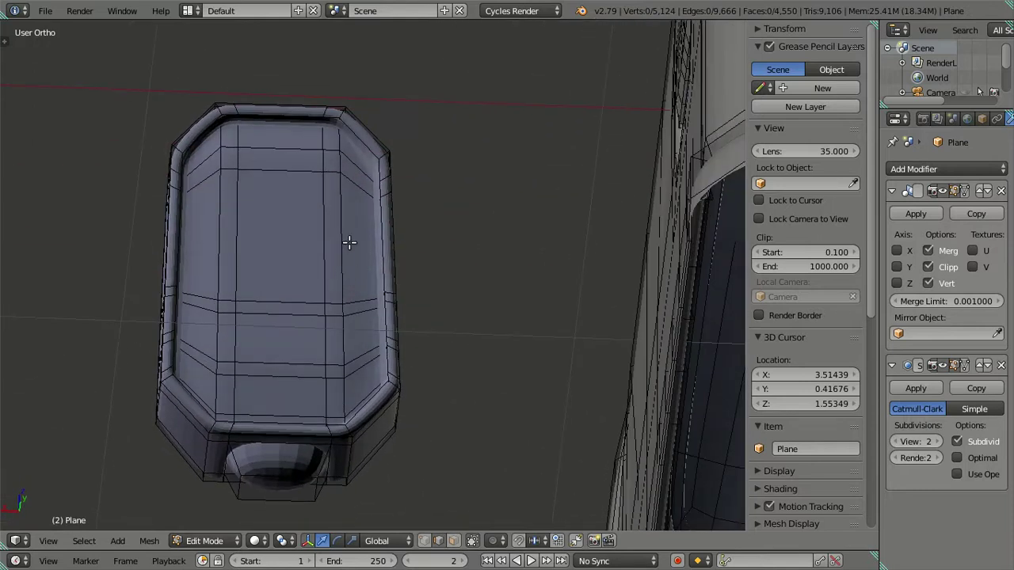
mouse_move(298, 229)
middle_mouse_down()
mouse_move(288, 204)
mouse_move(304, 194)
middle_mouse_up()
Dissolve two vertical edge loops on the mirror's recessed back
left_click(324, 239, "alt")
left_click(239, 237, "alt+shift")
key("x")
left_click(359, 263)
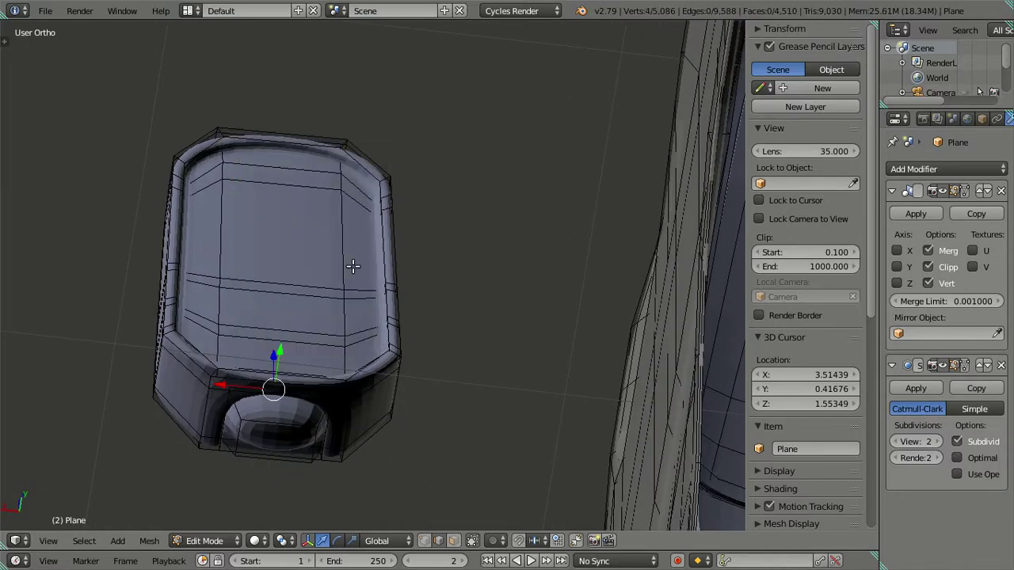
mouse_move(353, 267)
middle_mouse_down()
mouse_move(339, 267)
mouse_move(335, 287)
mouse_move(314, 264)
mouse_move(276, 169)
middle_mouse_up()
Add a two-cut loop across the recess, then preview the smoothed mirror in Object Mode
key("ctrl+r")
scroll(281, 163, "up", 1)
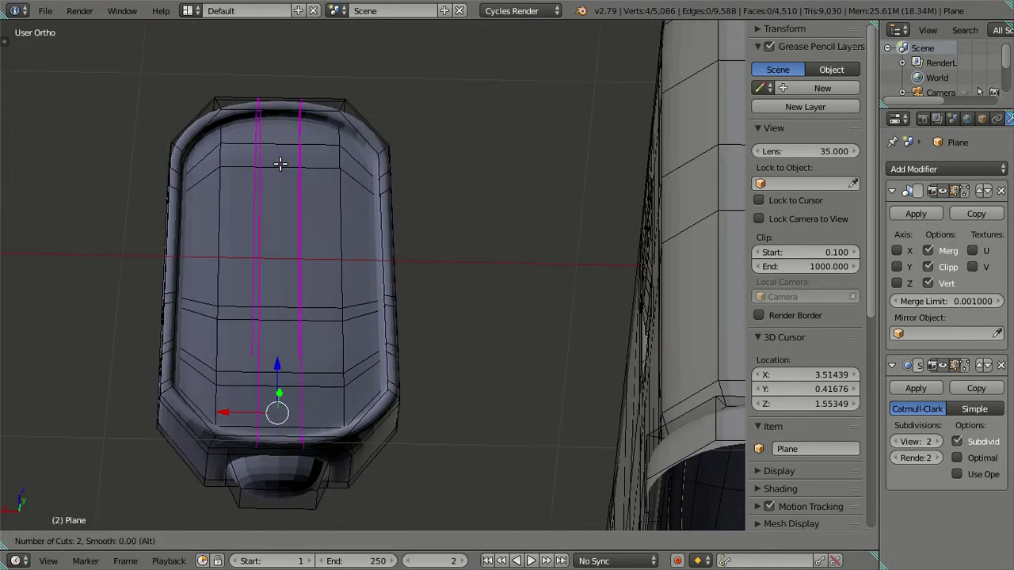
left_click(281, 164)
right_click(281, 168)
mouse_move(281, 169)
middle_mouse_down()
mouse_move(273, 201)
mouse_move(277, 170)
mouse_move(466, 238)
mouse_move(427, 240)
mouse_move(480, 198)
mouse_move(532, 199)
mouse_move(535, 189)
mouse_move(543, 274)
mouse_move(487, 278)
mouse_move(488, 300)
middle_mouse_up()
right_click(276, 169, "alt")
right_click(277, 175, "ctrl+alt")
key("a")
key("Tab")
key("Tab")
Dissolve one edge loop on the mirror and two more on its rounded part
left_click(465, 318, "alt")
key("x")
left_click(505, 341)
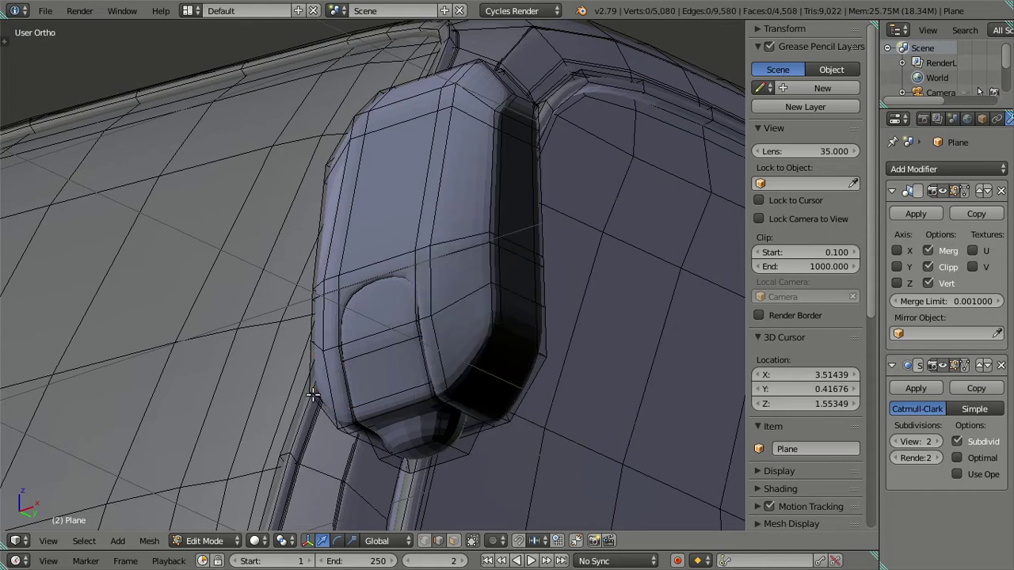
left_click(377, 354, "alt")
left_click(378, 400, "alt+shift")
key("x")
left_click(523, 374)
mouse_move(507, 412)
middle_mouse_down()
mouse_move(518, 336)
mouse_move(470, 338)
mouse_move(461, 311)
mouse_move(459, 386)
middle_mouse_up()
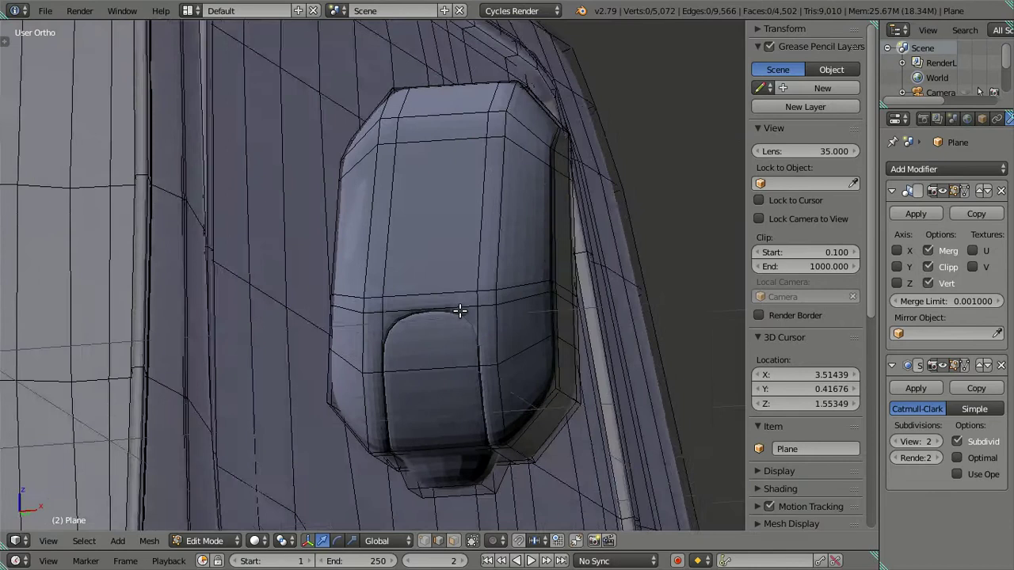
Cut four loops into the lower recess, keep two and dissolve the rest
key("ctrl+r")
key("4")
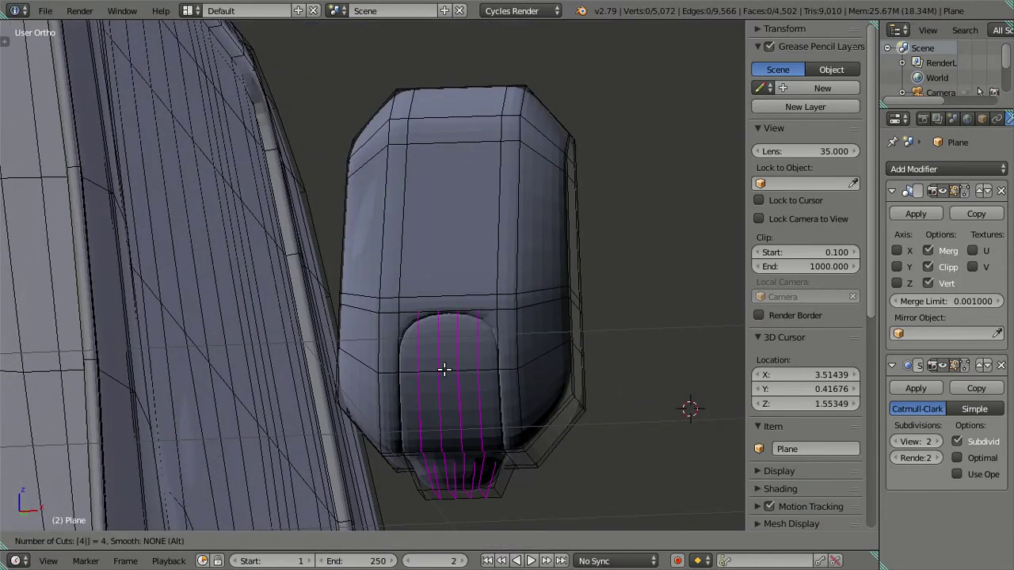
left_click(445, 369)
right_click(445, 369)
right_click(474, 352, "alt+shift")
right_click(415, 351, "alt+shift")
key("x")
left_click(539, 427)
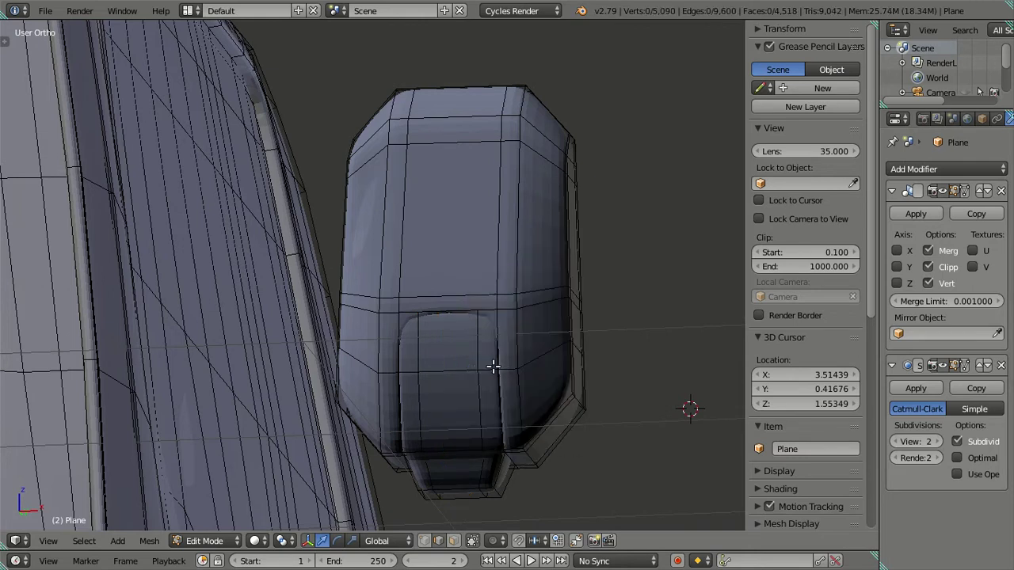
Try two more multi-loop cuts on the recess, dissolving each set afterwards
key("ctrl+r")
scroll(473, 340, "up", 4)
left_click(474, 340)
right_click(474, 341)
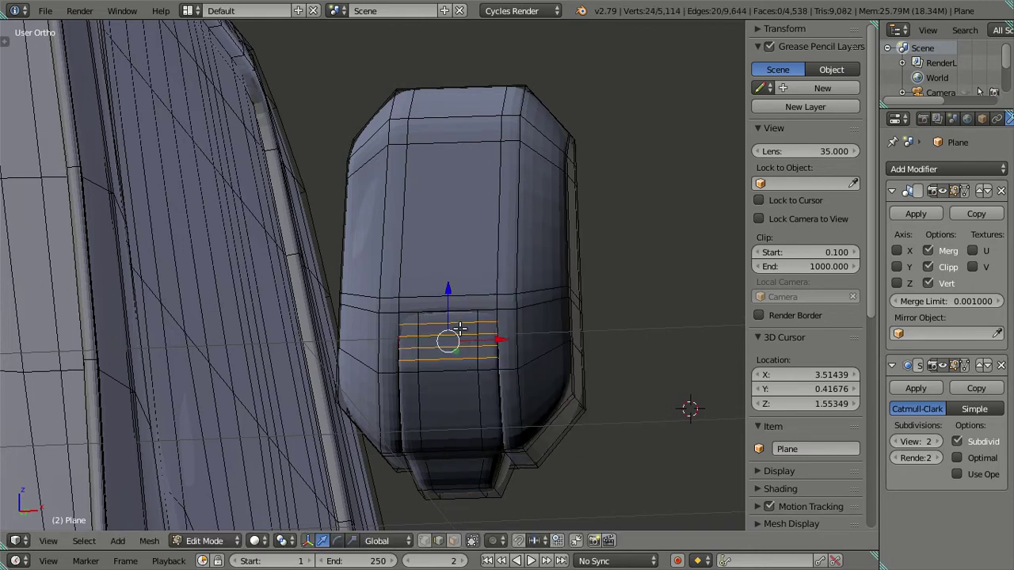
key("ctrl+x")
key("ctrl+r")
scroll(478, 340, "up", 2)
left_click(479, 339)
right_click(479, 339)
key("x")
left_click(499, 335)
Make a final trial loop cut, dissolve it, and return to Object Mode
key("ctrl+r")
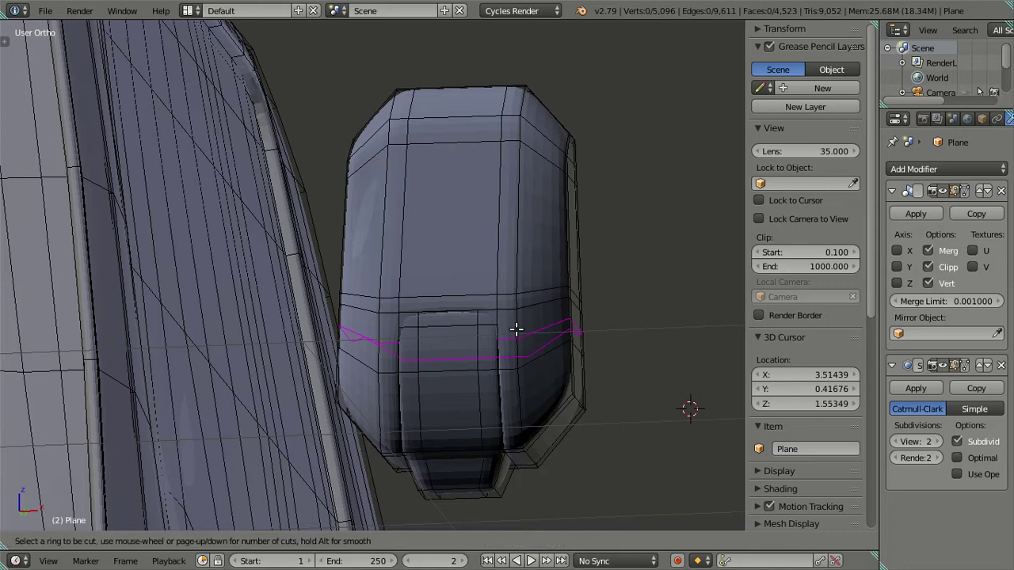
scroll(515, 330, "up", 2)
left_click(519, 328)
right_click(526, 325)
key("x")
left_click(530, 320)
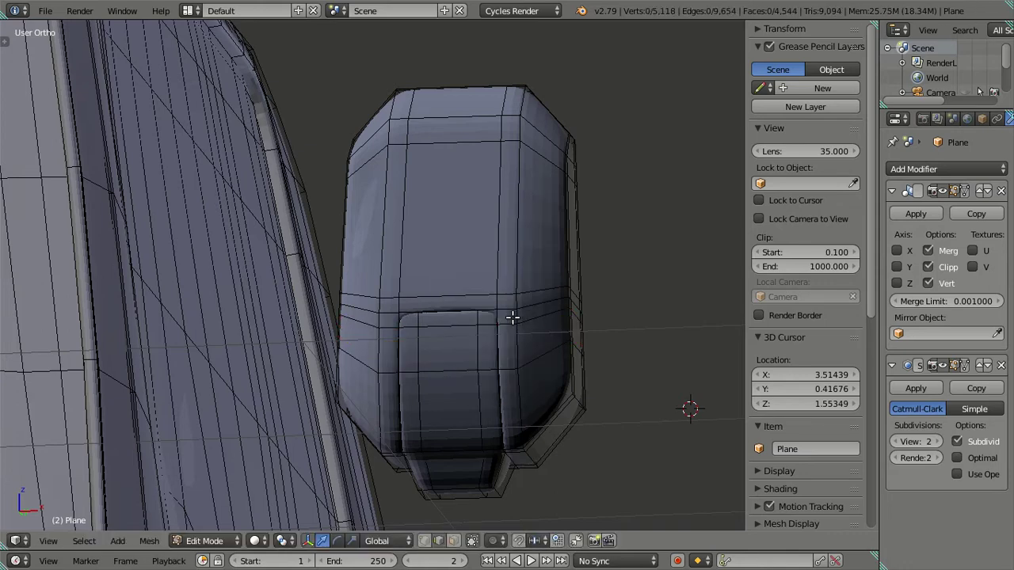
mouse_move(514, 317)
middle_mouse_down()
mouse_move(427, 315)
mouse_move(480, 338)
mouse_move(473, 308)
mouse_move(528, 277)
mouse_move(544, 229)
mouse_move(570, 230)
mouse_move(488, 278)
mouse_move(420, 288)
mouse_move(439, 340)
mouse_move(407, 309)
mouse_move(248, 290)
mouse_move(109, 256)
mouse_move(263, 289)
mouse_move(274, 281)
mouse_move(275, 302)
middle_mouse_up()
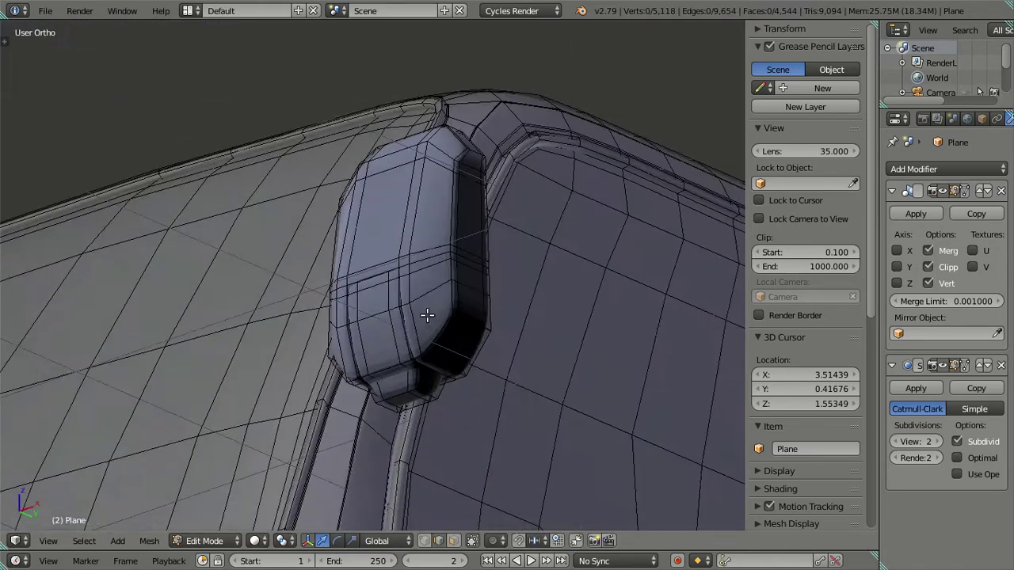
key("Tab")
In Edit Mode, add two centred vertical loop cuts down the recessed back
scroll(266, 301, "up", 2)
key("Tab")
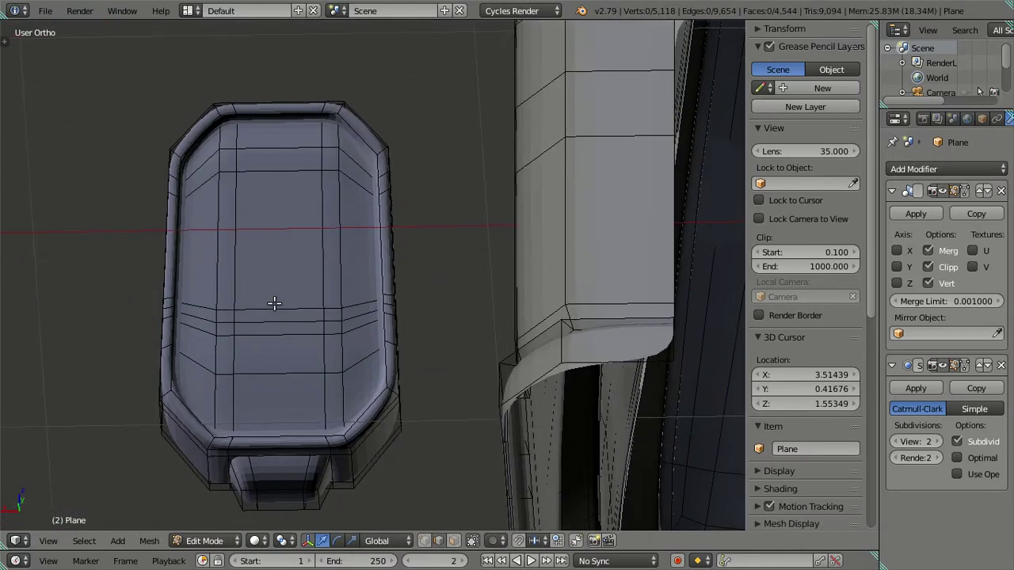
key("ctrl+r")
scroll(278, 309, "up", 1)
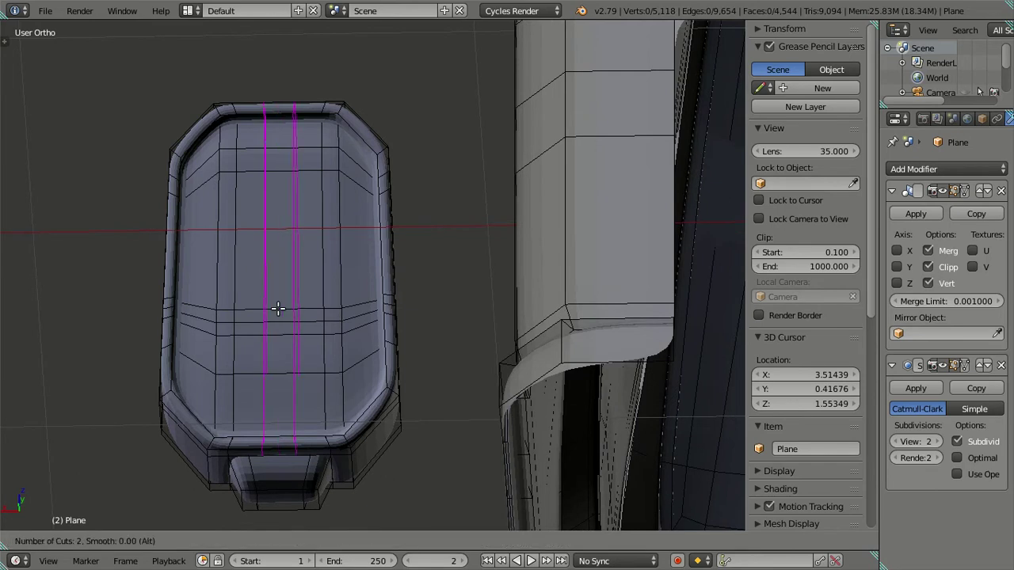
left_click(277, 309)
right_click(277, 309)
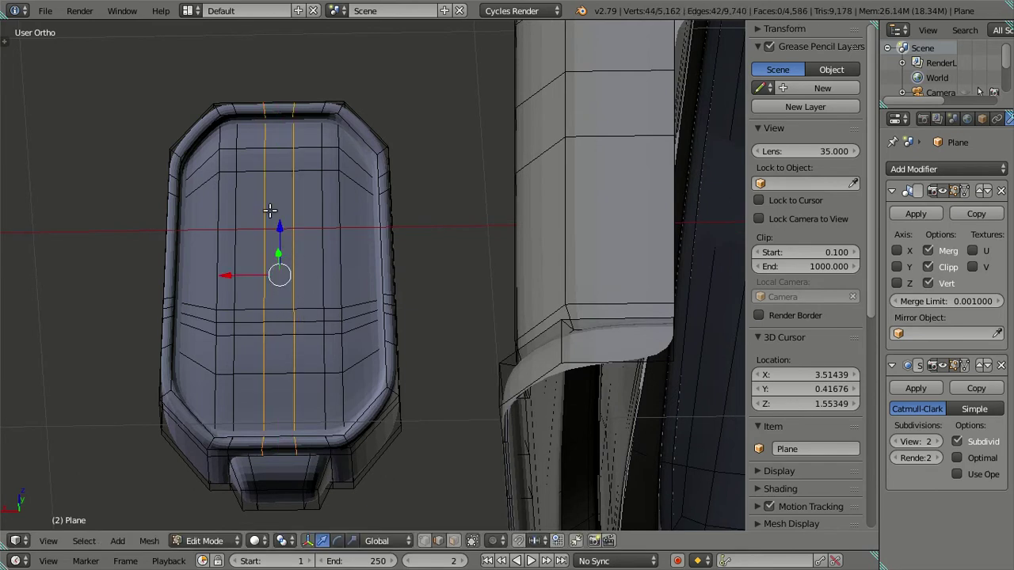
Circle-deselect the loops' middle, dissolve the other selected segments, then select a bottom-rim vertex
scroll(264, 282, "up", 2)
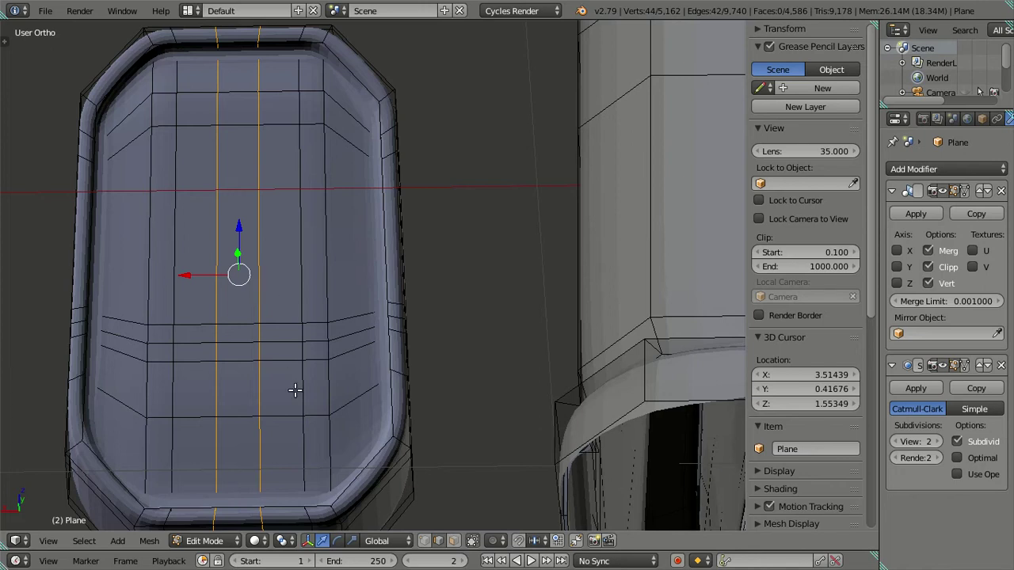
key("c")
scroll(256, 317, "up", 3)
scroll(252, 294, "up", 1)
middle_click_drag(250, 295, 242, 181)
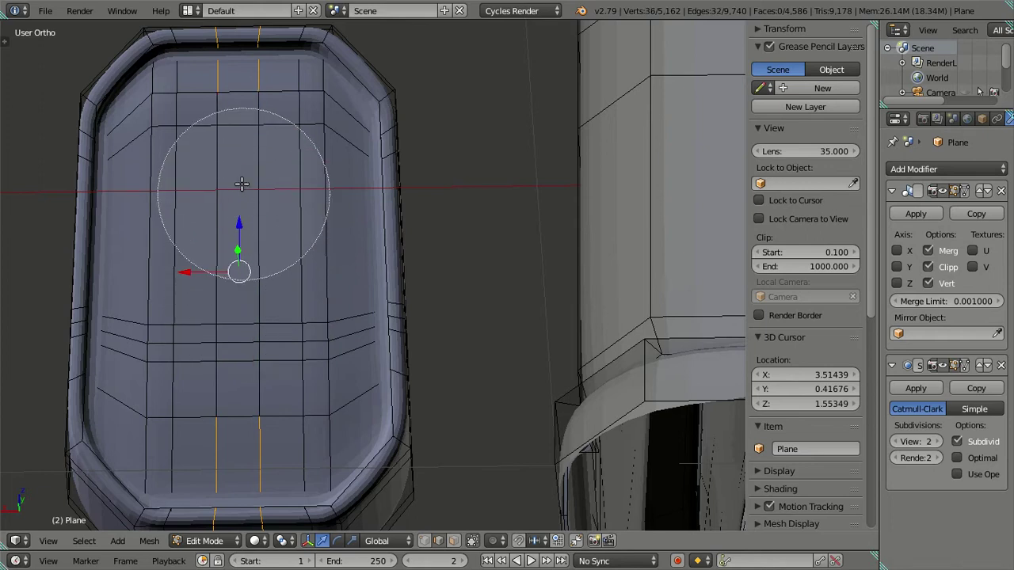
right_click(242, 182)
key("x")
left_click(533, 246)
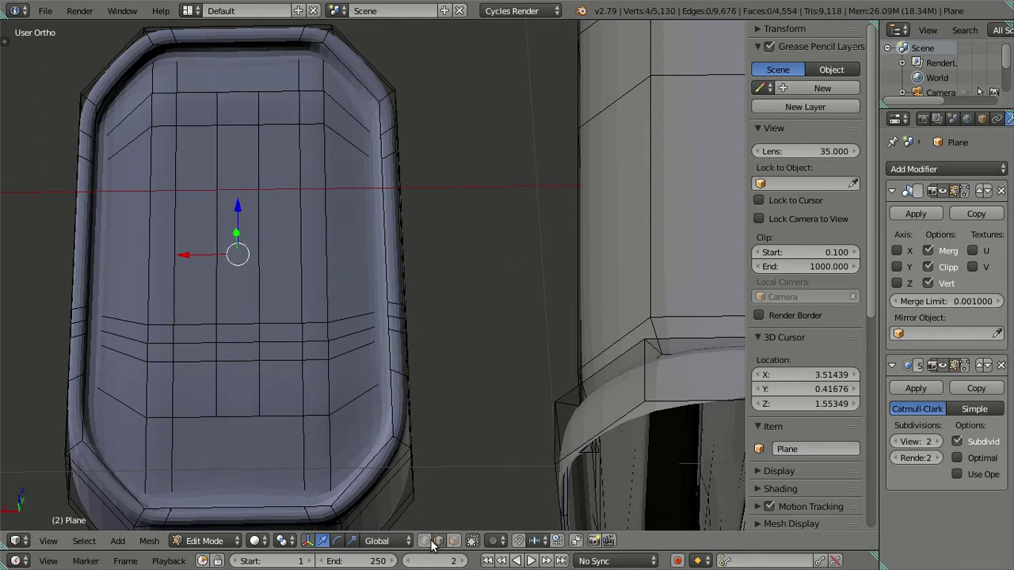
right_click(302, 416)
Merge the leftover vertex pairs on the lower row of the recessed back at the last vertex
right_click(261, 415, "shift")
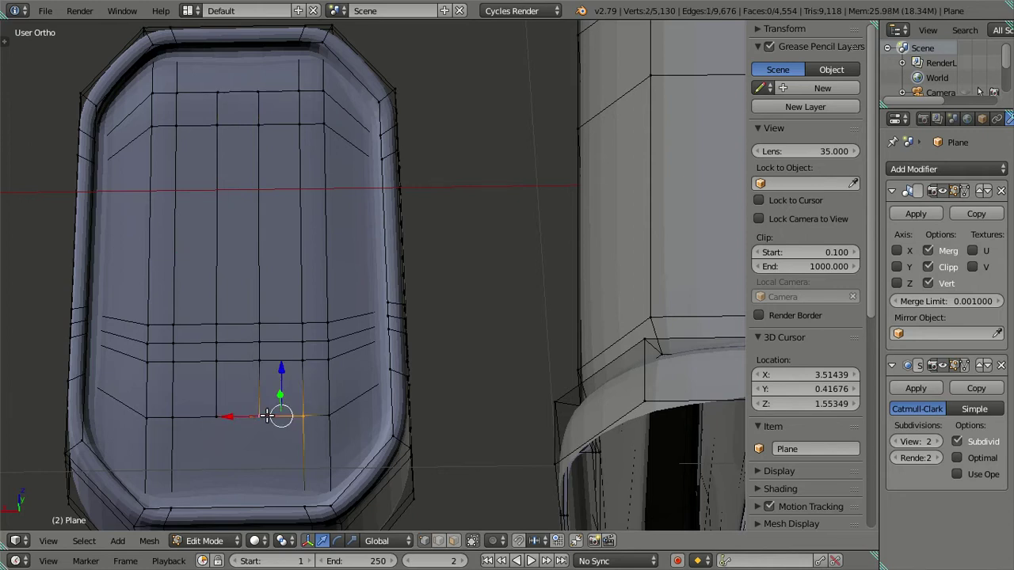
key("alt+m")
left_click(267, 418)
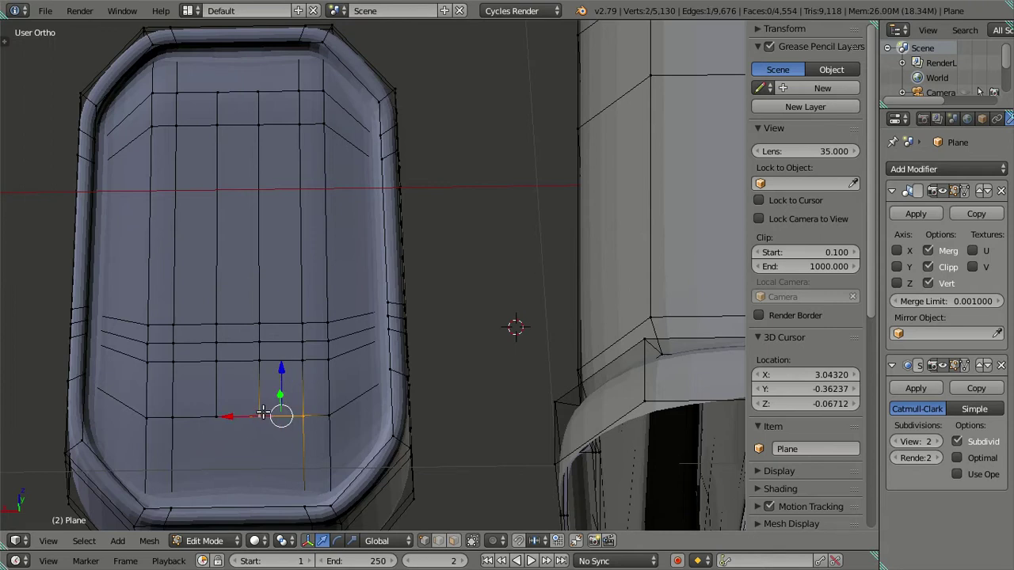
key("alt+m")
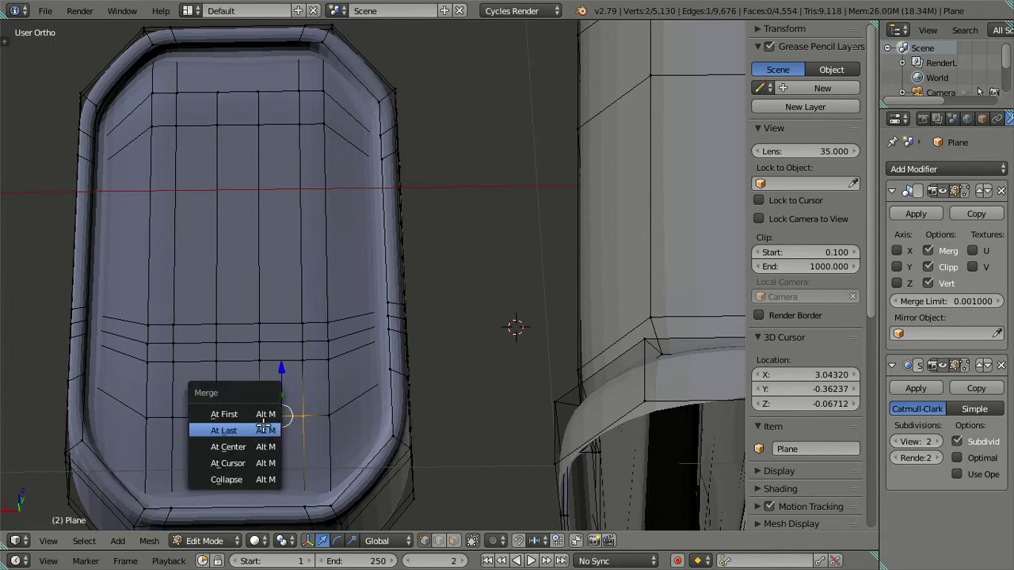
left_click(265, 428)
left_click(173, 417)
left_click(211, 415, "shift")
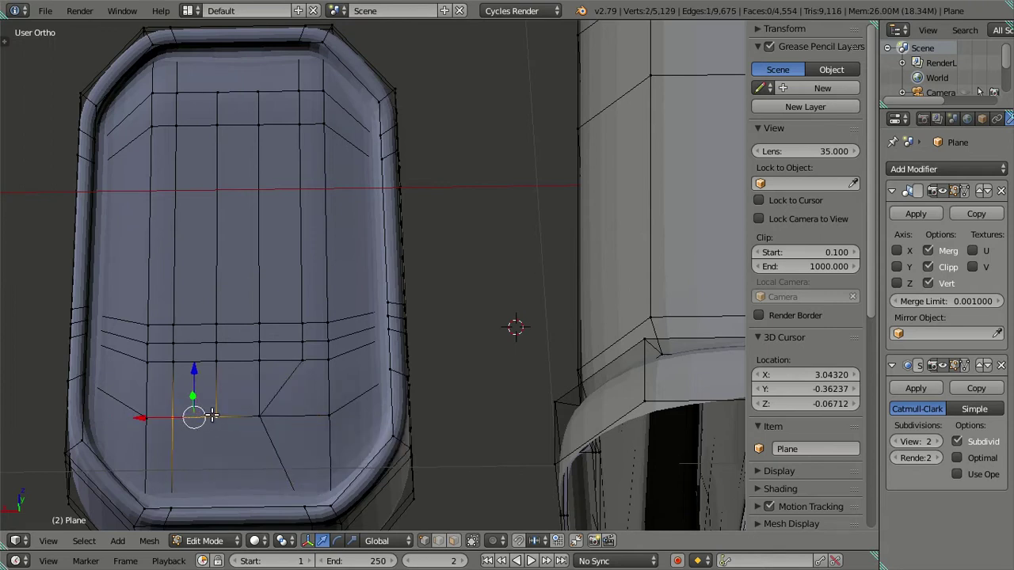
key("alt+m")
left_click(214, 415)
Merge the two leftover top-row vertex pairs at the last vertex
key("a")
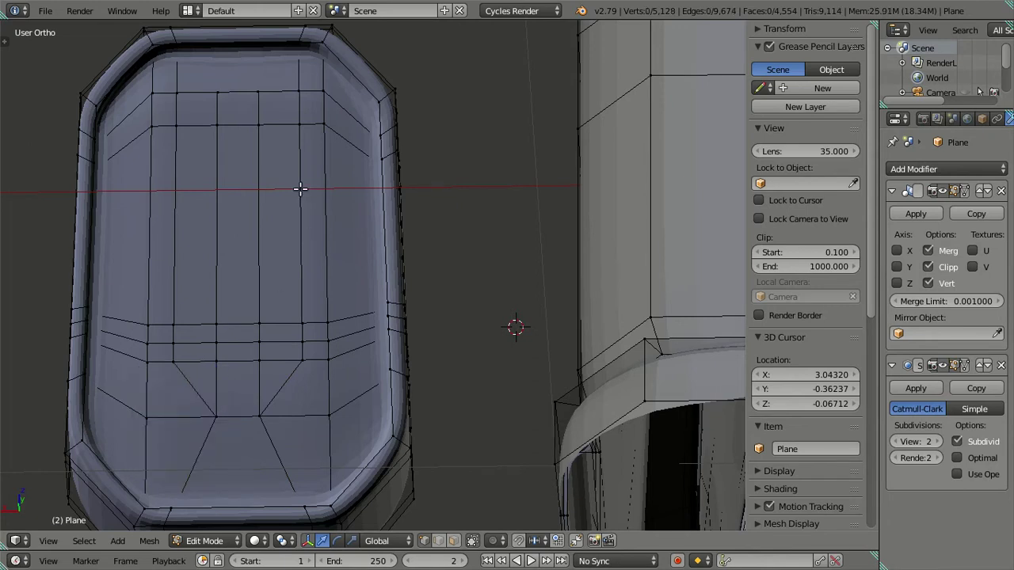
left_click(300, 91)
left_click(257, 92, "shift")
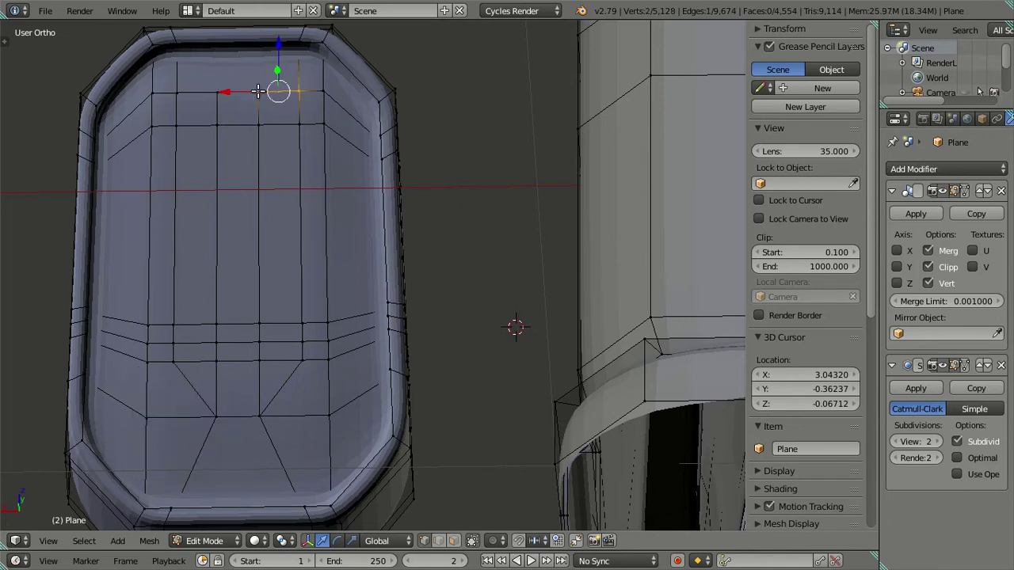
key("alt+m")
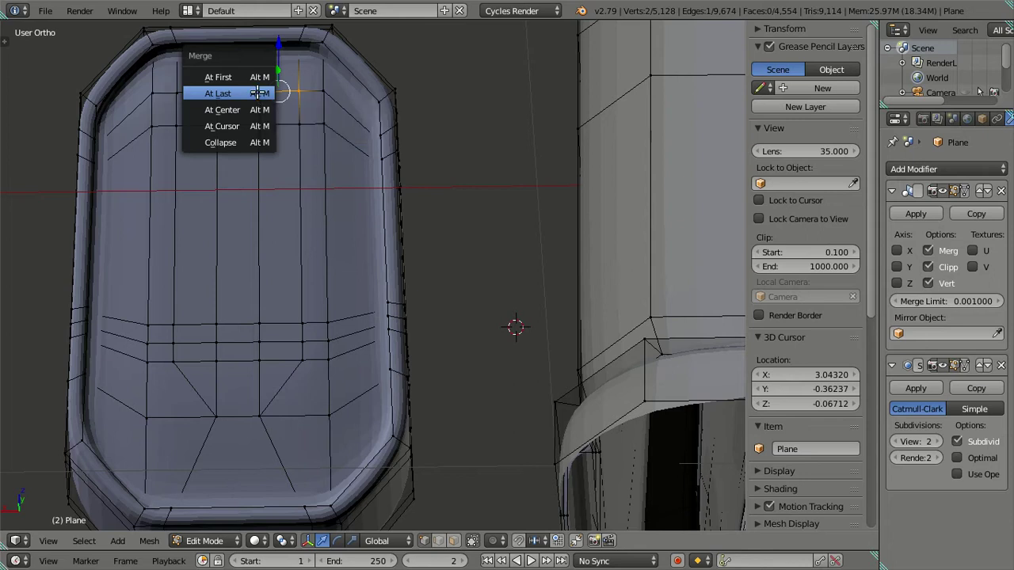
left_click(258, 93)
right_click(176, 93)
right_click(215, 93, "shift")
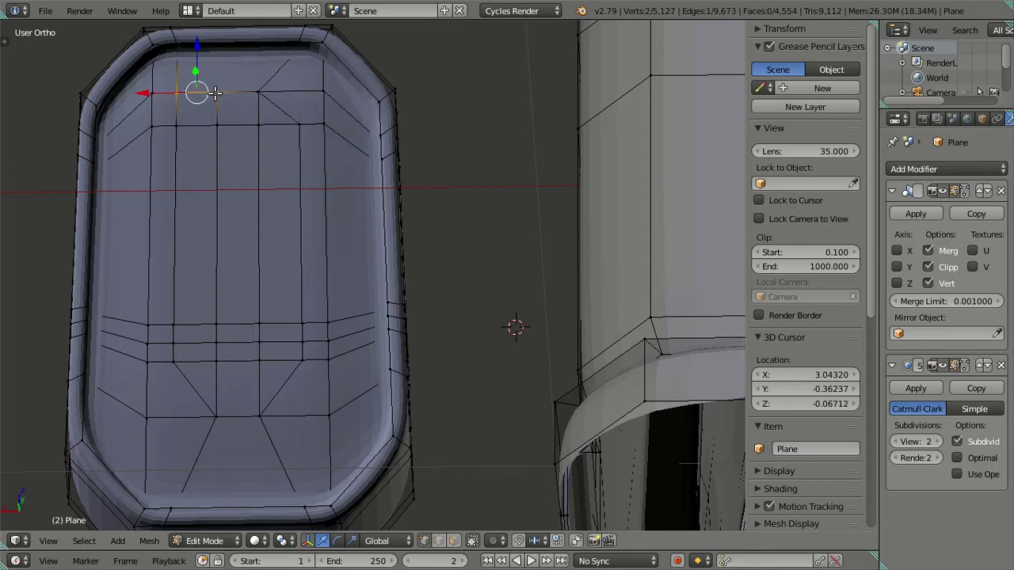
key("alt+m")
left_click(216, 96)
Dissolve the right half of the edge loop across the recess
key("a")
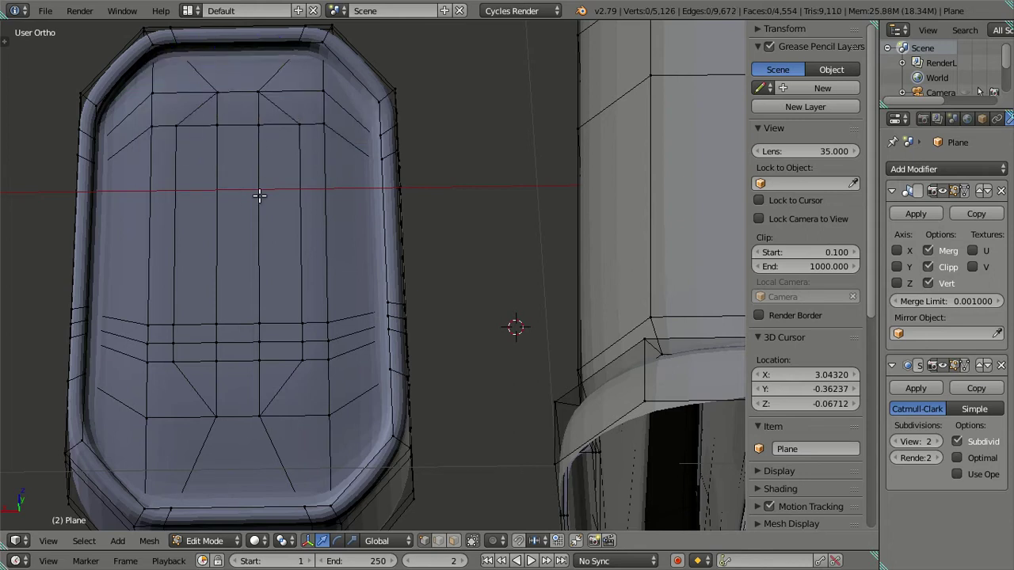
right_click(178, 227, "alt")
right_click(300, 236, "alt+shift")
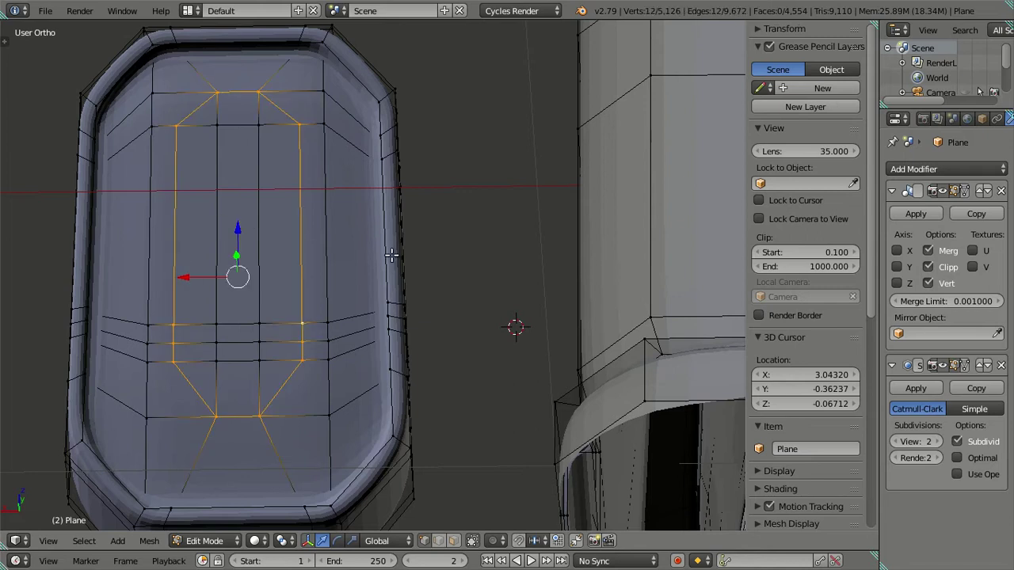
key("a")
right_click(301, 261, "alt")
key("x")
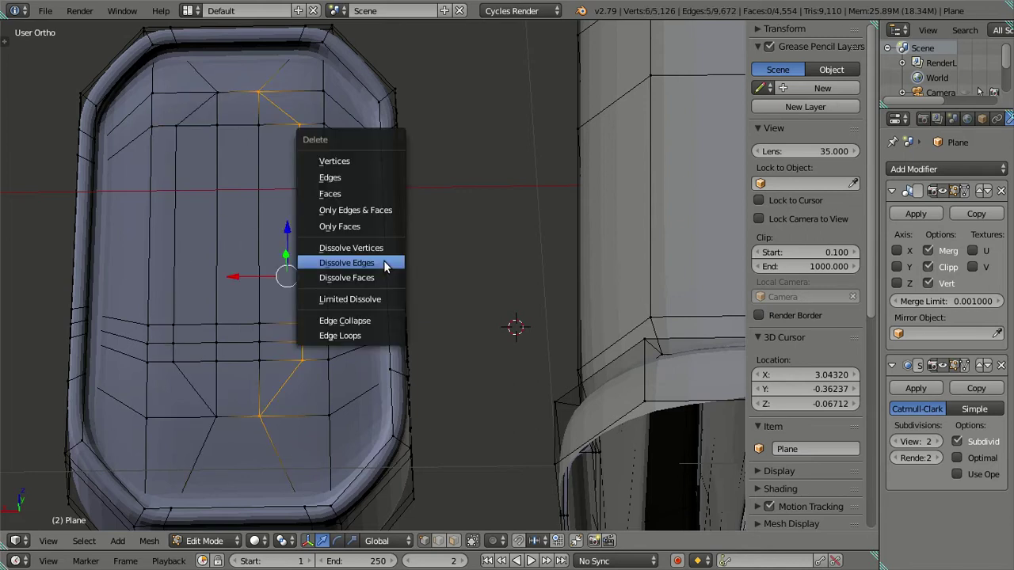
key("Return")
Dissolve only the left half-loop, undoing the dissolve of the whole left loop
right_click(183, 236, "alt")
key("x")
left_click(310, 239)
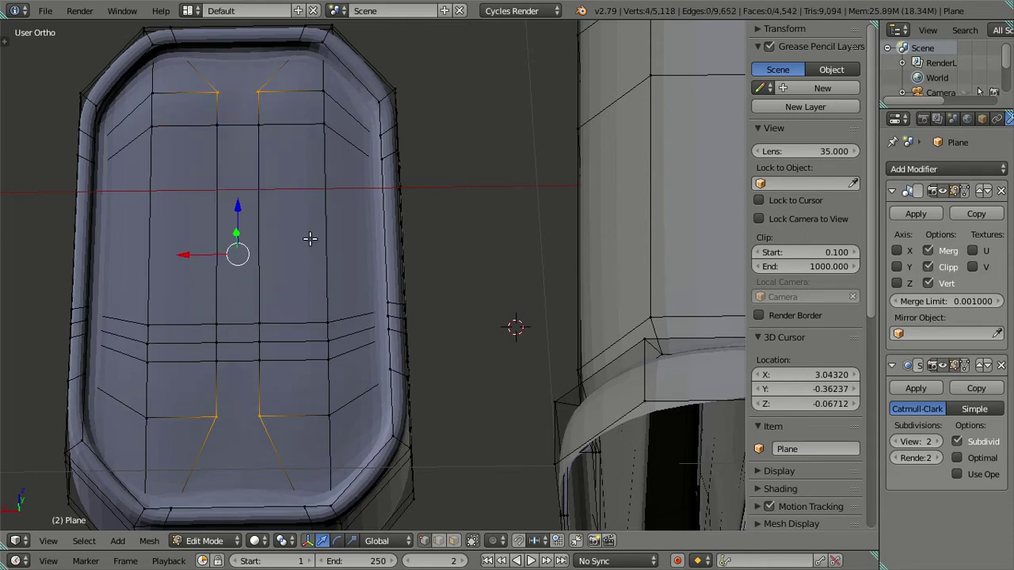
key("ctrl+z")
key("a")
right_click(175, 242, "alt")
key("x")
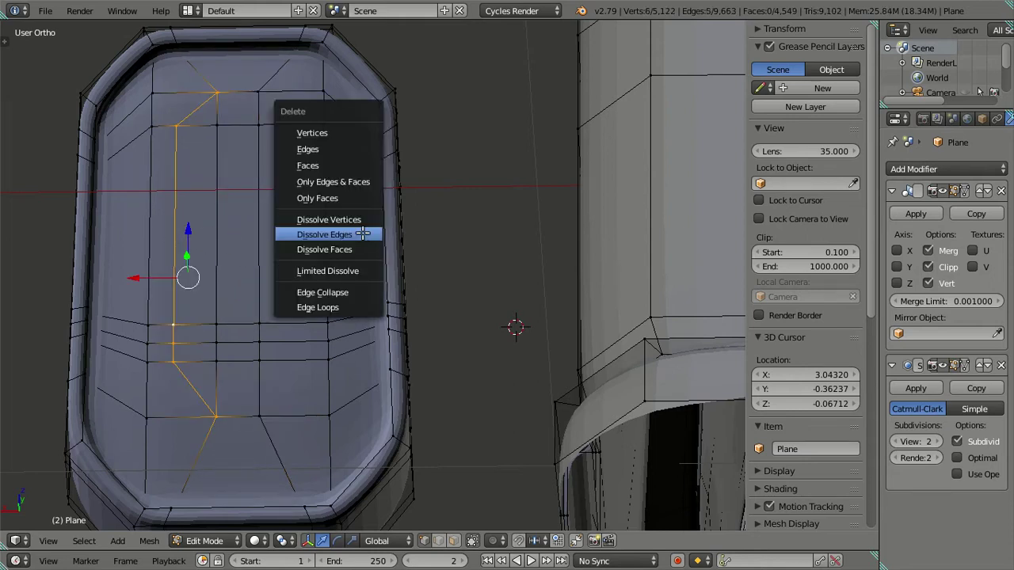
left_click(362, 233)
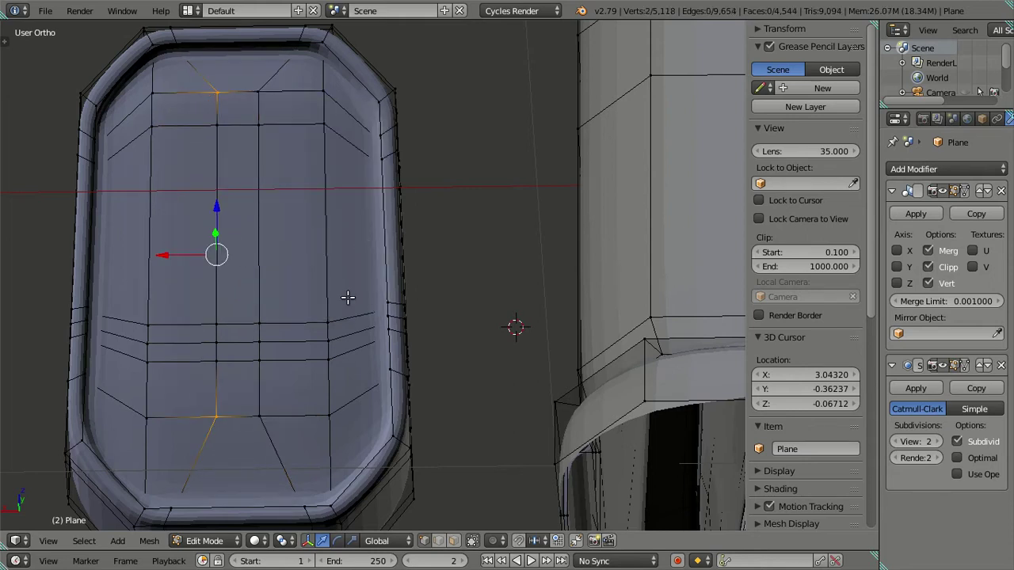
middle_click_drag(347, 297, 385, 297, "shift")
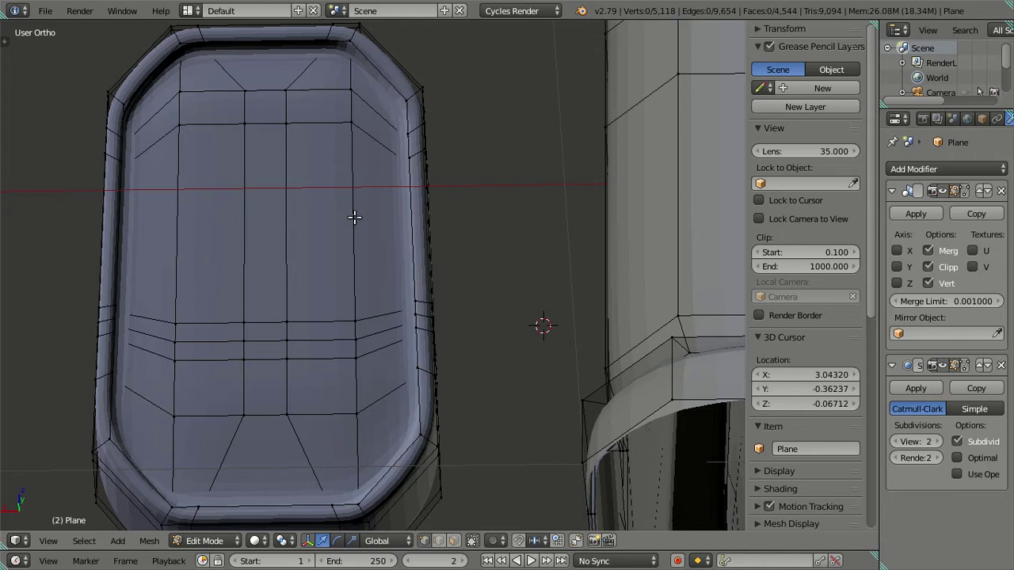
Preview the smoothed housing at a tilted angle, then return to Edit Mode
scroll(337, 237, "down", 3)
key("Tab")
mouse_move(337, 236)
middle_mouse_down()
mouse_move(361, 245)
mouse_move(357, 255)
mouse_move(359, 242)
middle_mouse_up()
key("Tab")
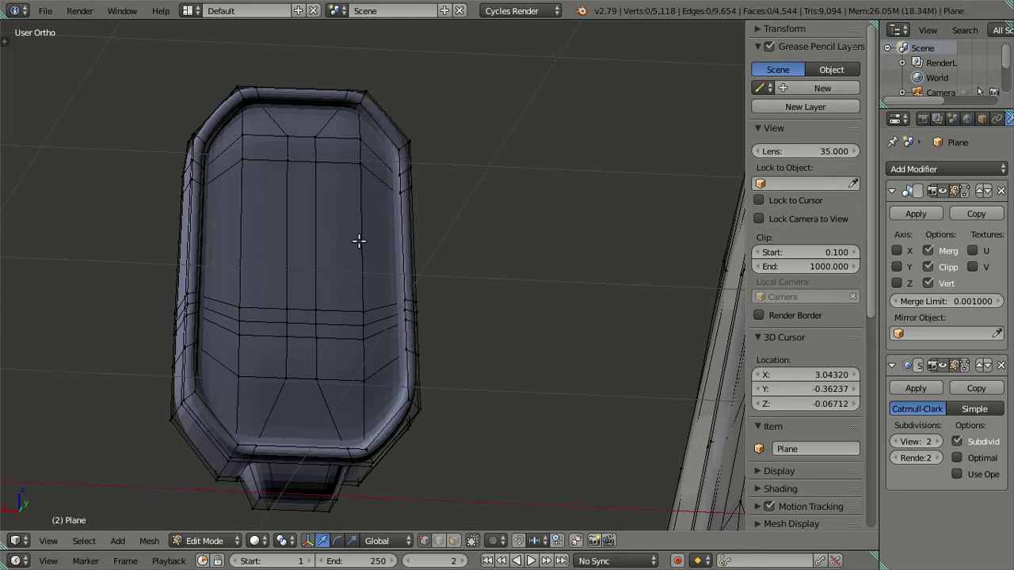
Add two edge loops across the back panel from the front view, then dissolve them
key("ctrl+r")
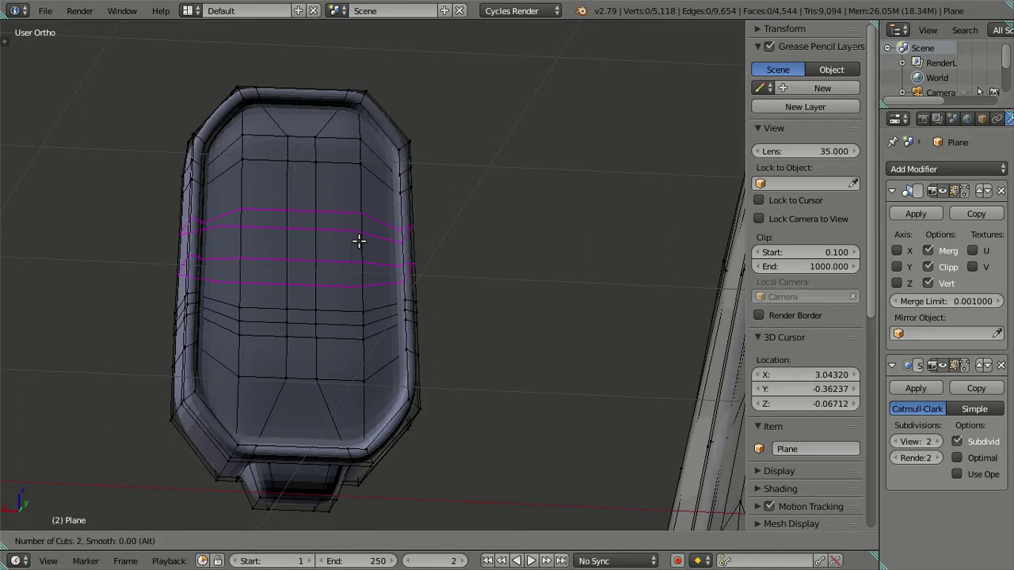
right_click(359, 241)
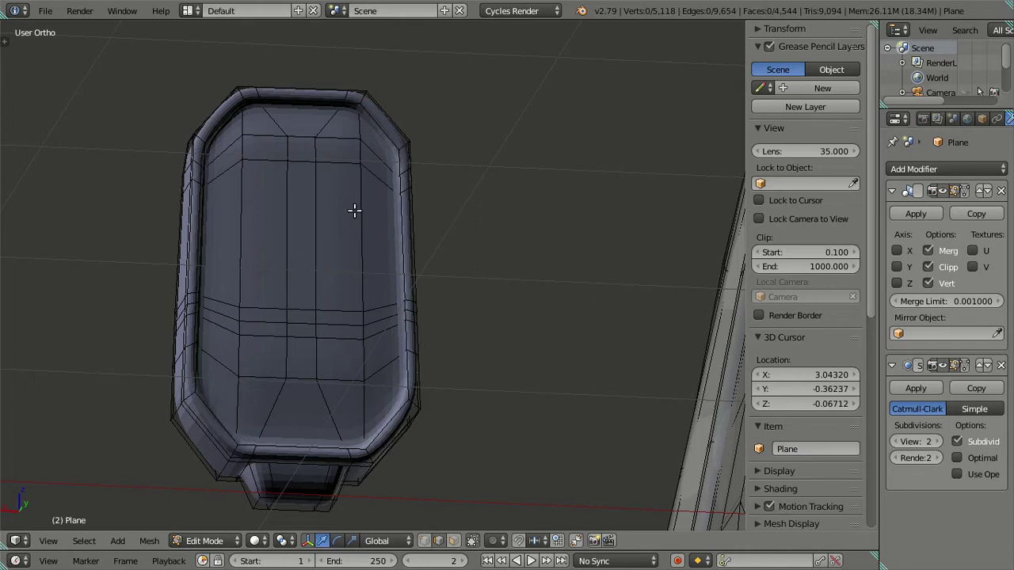
key("ctrl+KP_1")
key("ctrl+r")
scroll(354, 210, "up", 1)
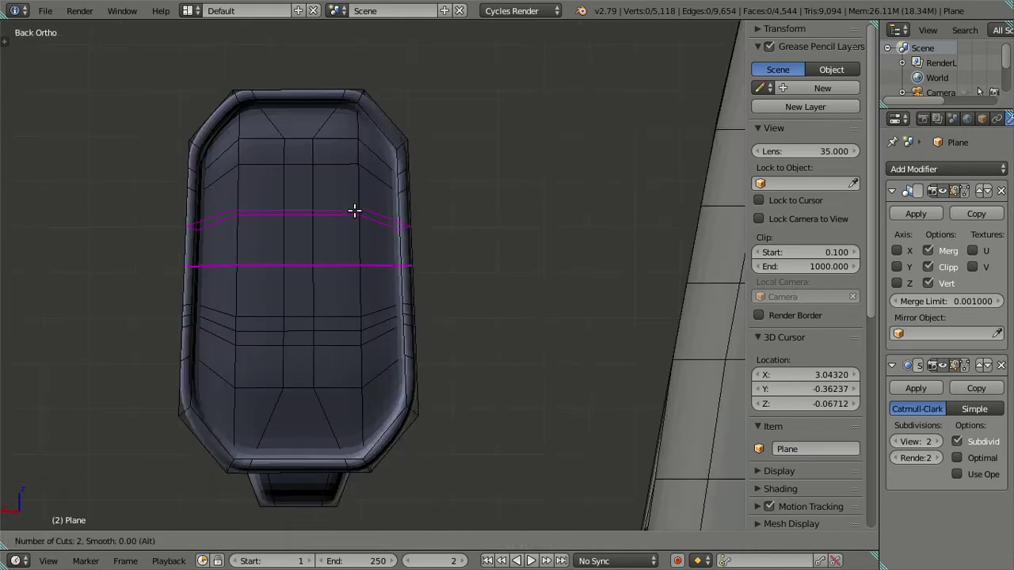
left_click(354, 210)
right_click(354, 210)
mouse_move(354, 210)
middle_mouse_down()
mouse_move(328, 201)
mouse_move(277, 211)
middle_mouse_up()
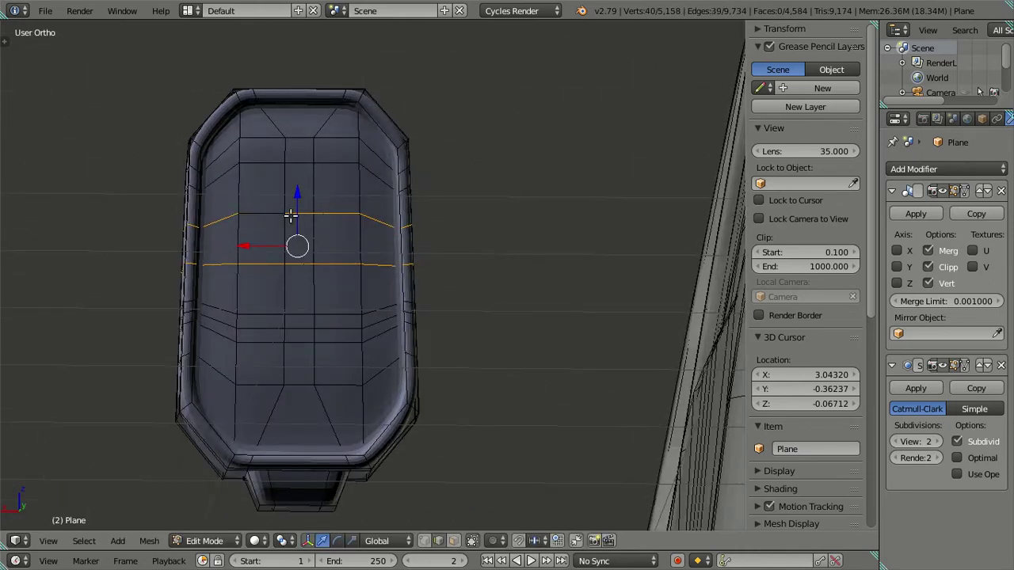
key("x")
left_click(383, 213)
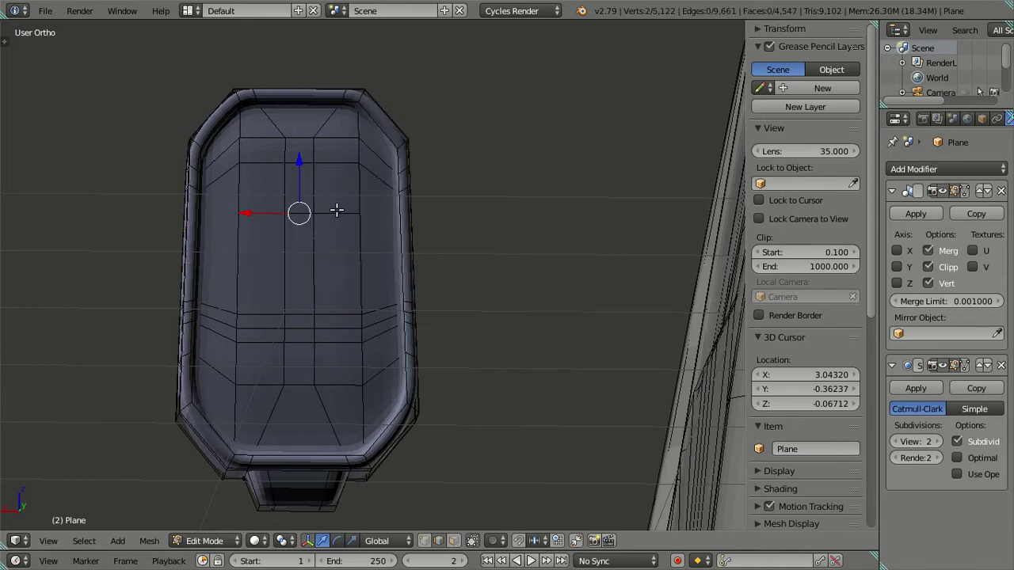
Merge two vertex pairs at the panel top with Merge At Last
scroll(251, 178, "up", 1)
right_click(214, 142)
right_click(213, 197, "shift")
key("alt+m")
left_click(211, 194)
right_click(360, 145)
right_click(351, 203, "shift")
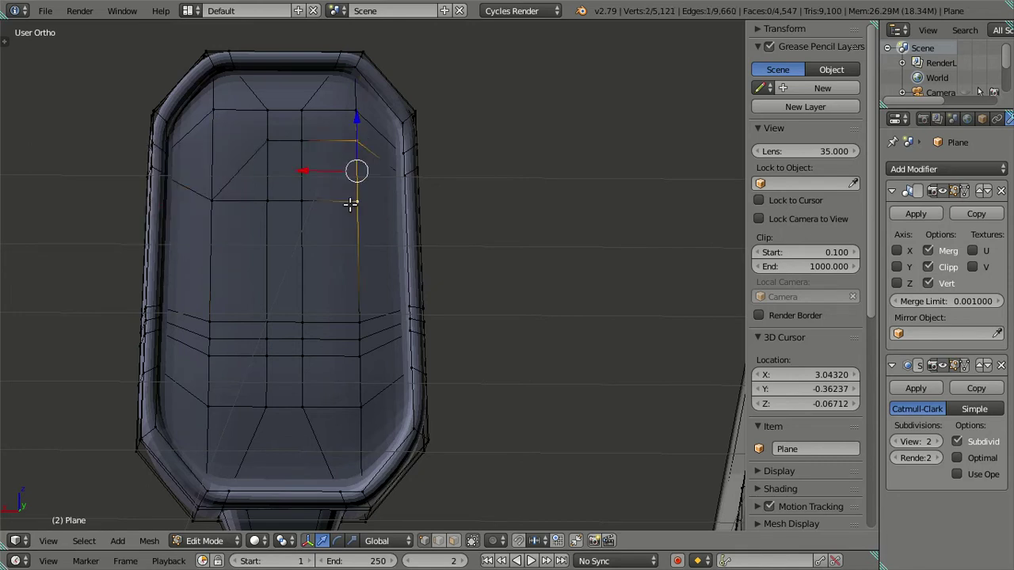
key("alt+m")
left_click(351, 205)
Dissolve the arch-shaped edge loop and preview the smoothed housing
right_click(290, 136, "alt")
key("x")
left_click(398, 184)
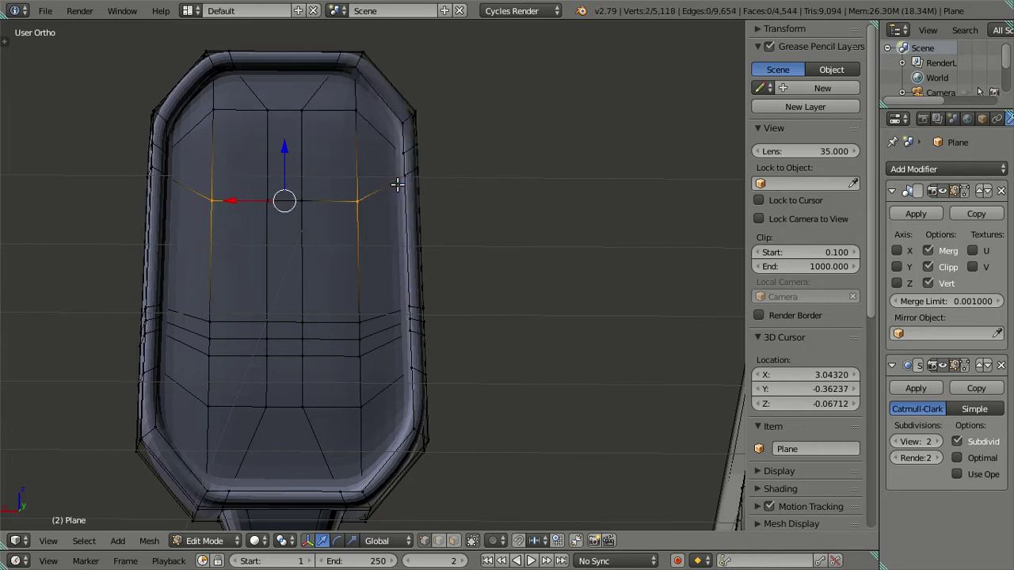
key("a")
mouse_move(328, 220)
middle_mouse_down()
mouse_move(294, 196)
mouse_move(328, 190)
mouse_move(315, 182)
mouse_move(288, 194)
mouse_move(328, 159)
mouse_move(321, 163)
middle_mouse_up()
key("Tab")
key("Tab")
Add diagonal edges at the panel top and set the subdivision view level to 0
key("f")
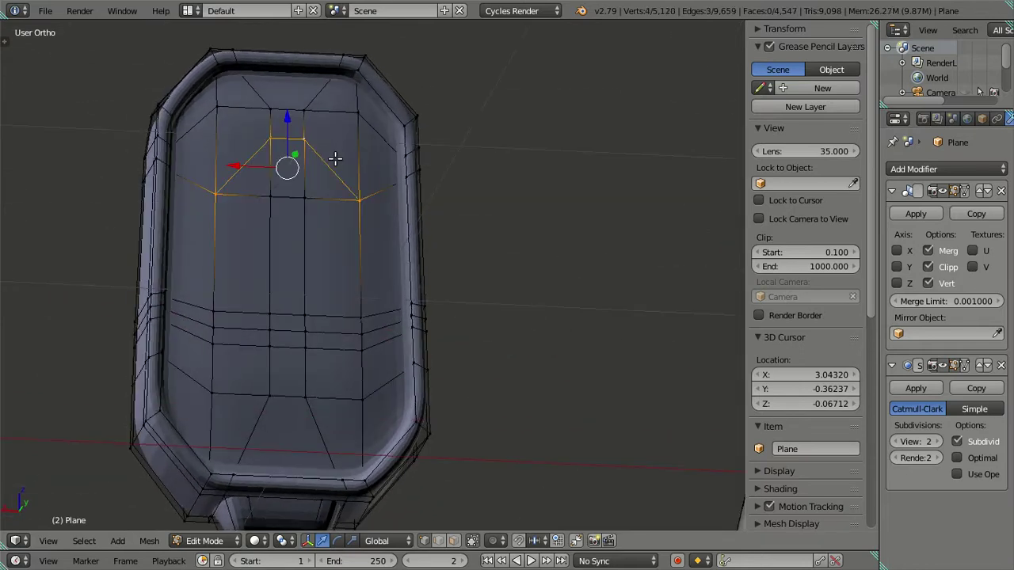
middle_click_drag(286, 133, 311, 243, "shift")
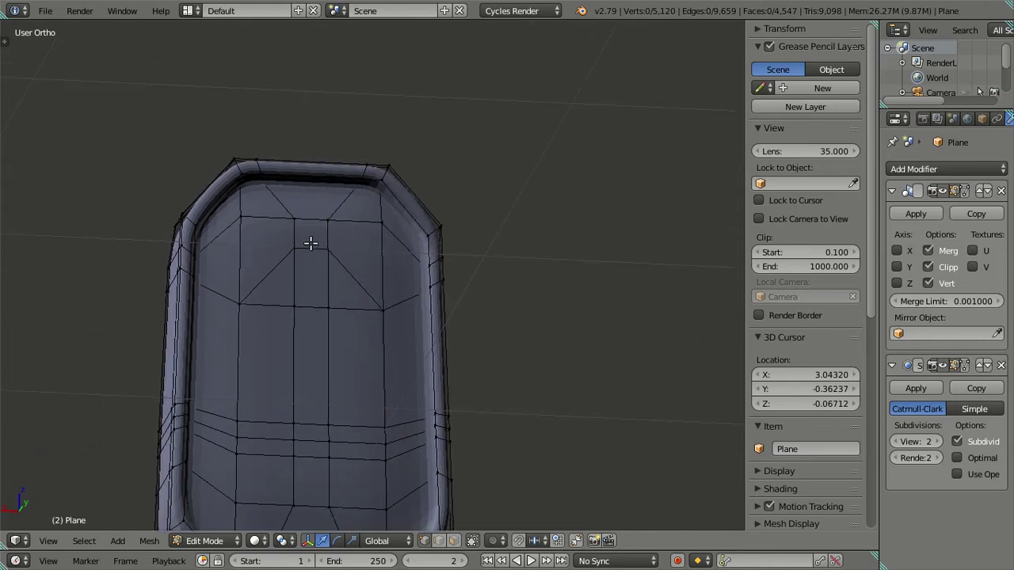
right_click(357, 262)
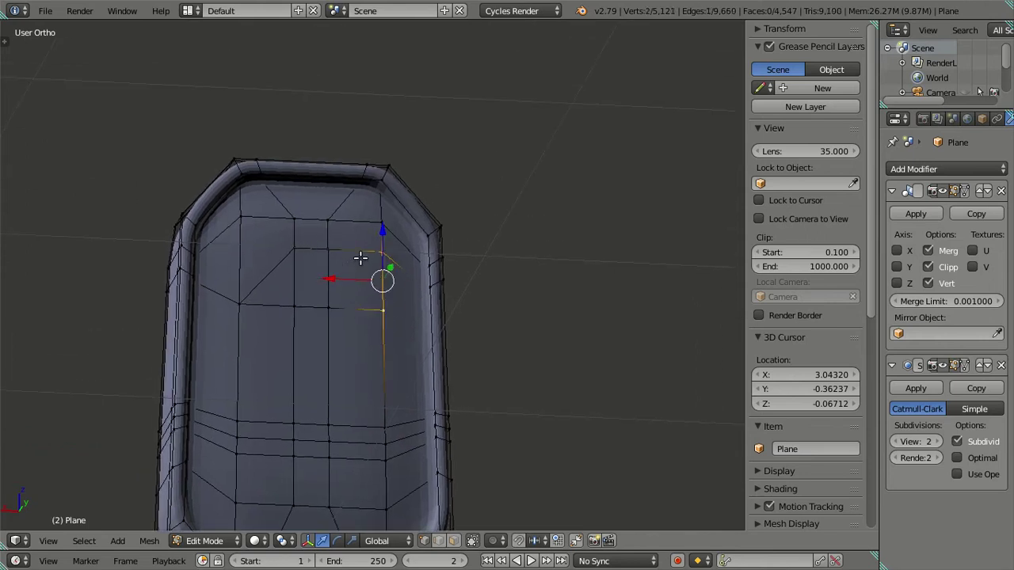
key("a")
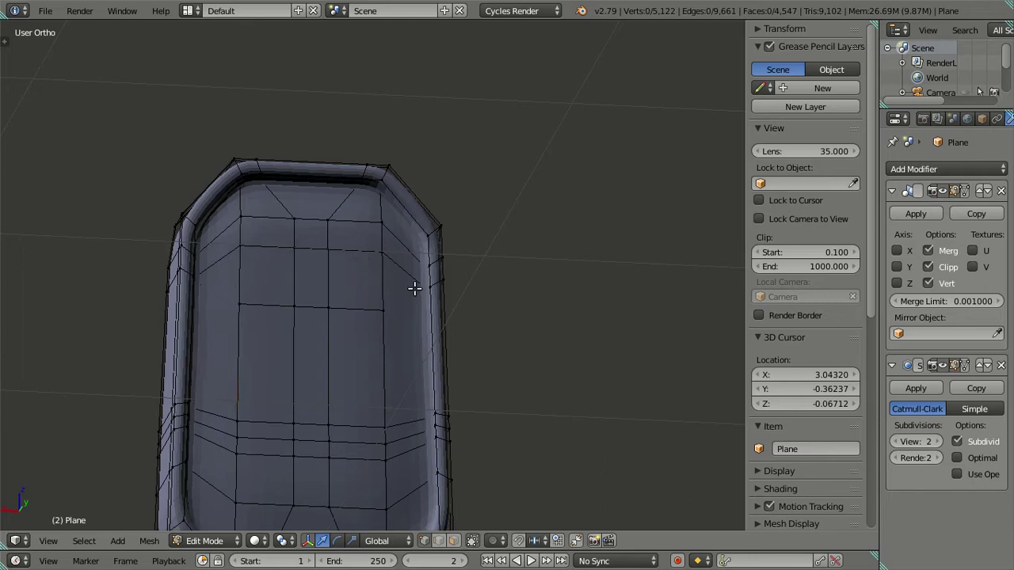
left_click(898, 443)
left_click(897, 442)
scroll(361, 215, "up", 2)
Merge two more vertex pairs near the panel top, including a short vertical edge
right_click(368, 215)
right_click(371, 250, "shift")
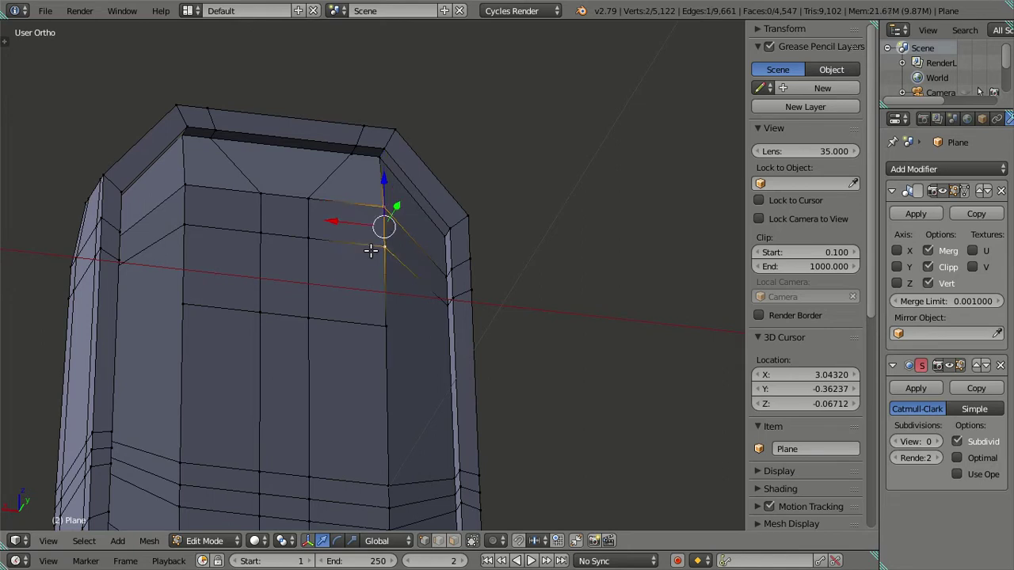
key("alt+m")
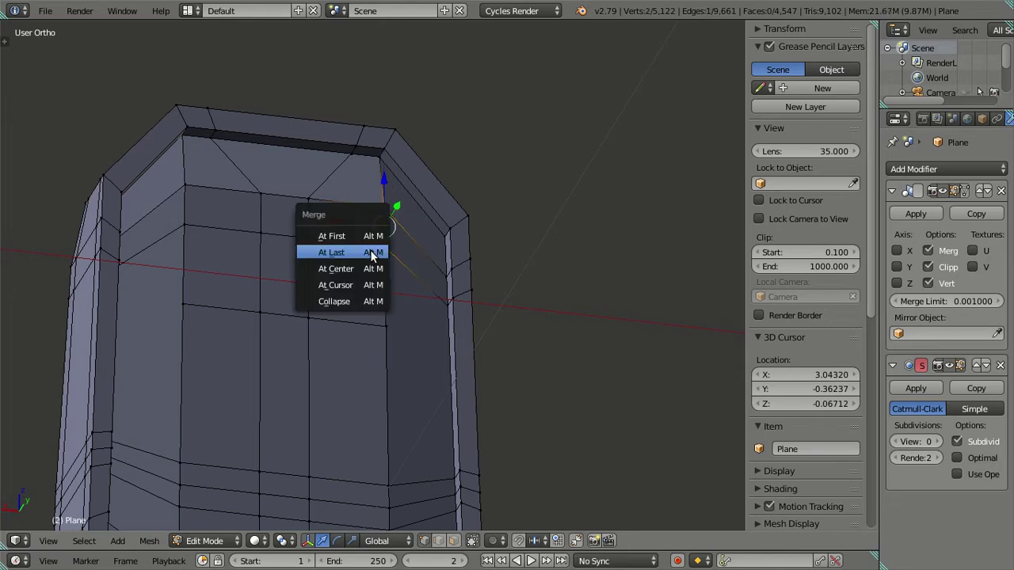
left_click(373, 252)
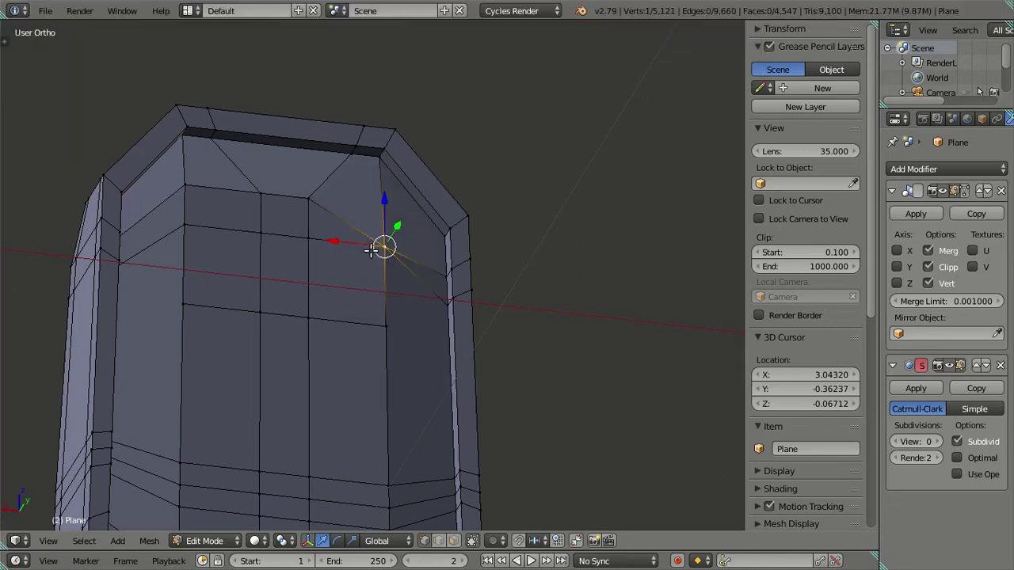
right_click(203, 199)
right_click(200, 227, "shift")
key("alt+m")
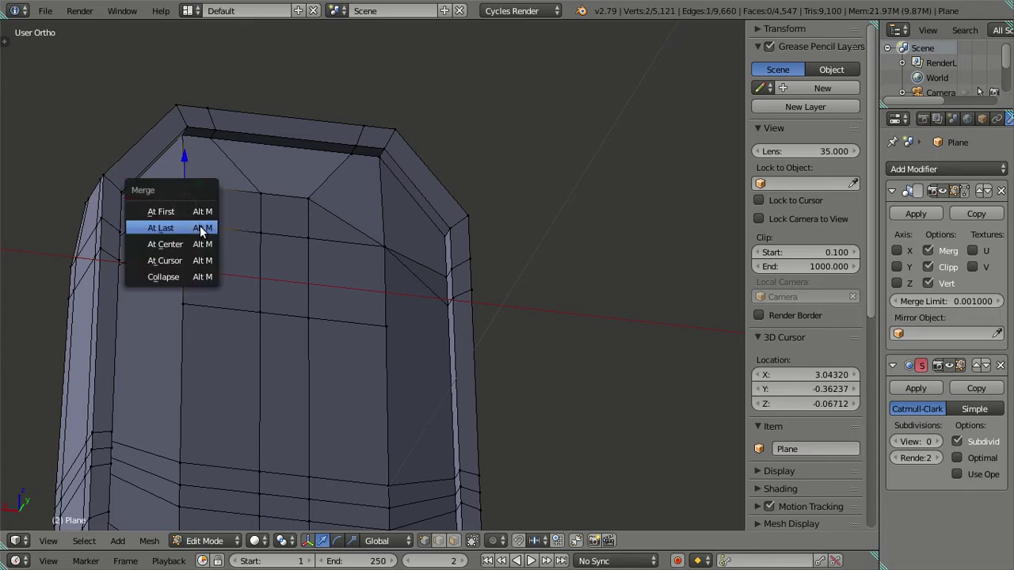
left_click(202, 228)
Make two knife cuts, one on the side face and one at the upper-left corner
middle_click_drag(401, 294, 396, 291)
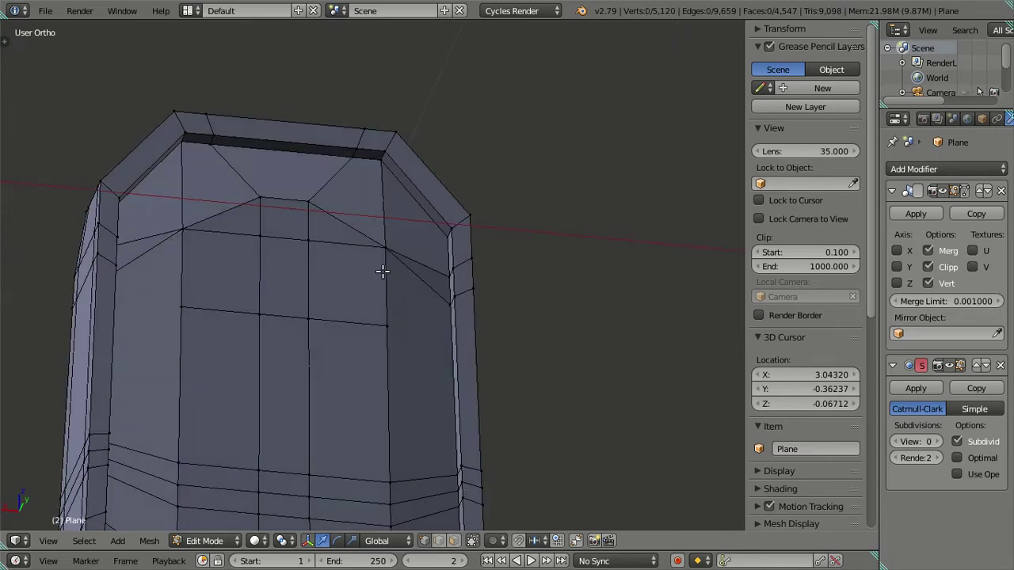
mouse_move(376, 253)
middle_mouse_down()
mouse_move(394, 285)
mouse_move(410, 287)
mouse_move(389, 290)
mouse_move(431, 318)
middle_mouse_up()
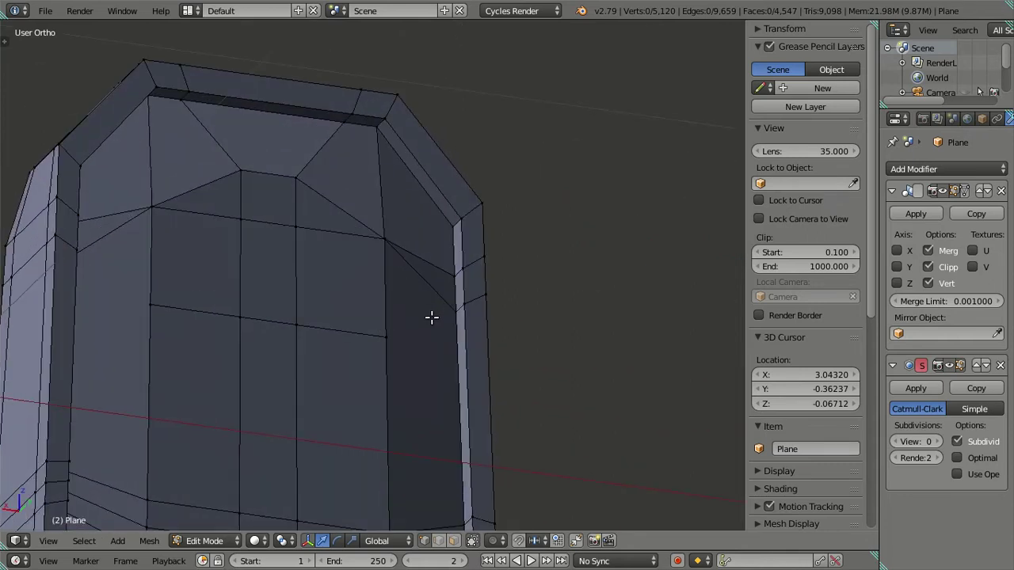
key("k")
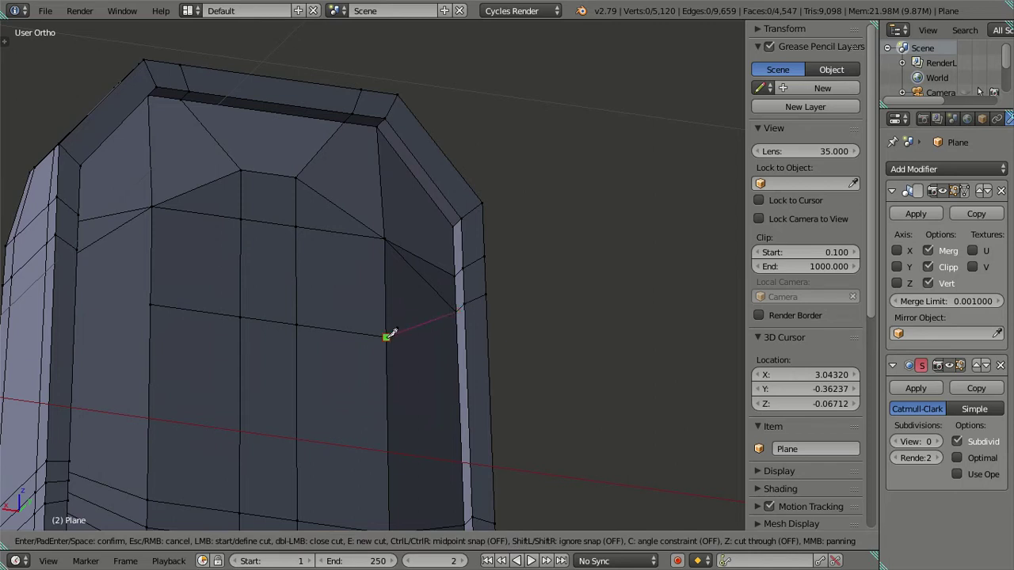
left_click(388, 335)
key("Return")
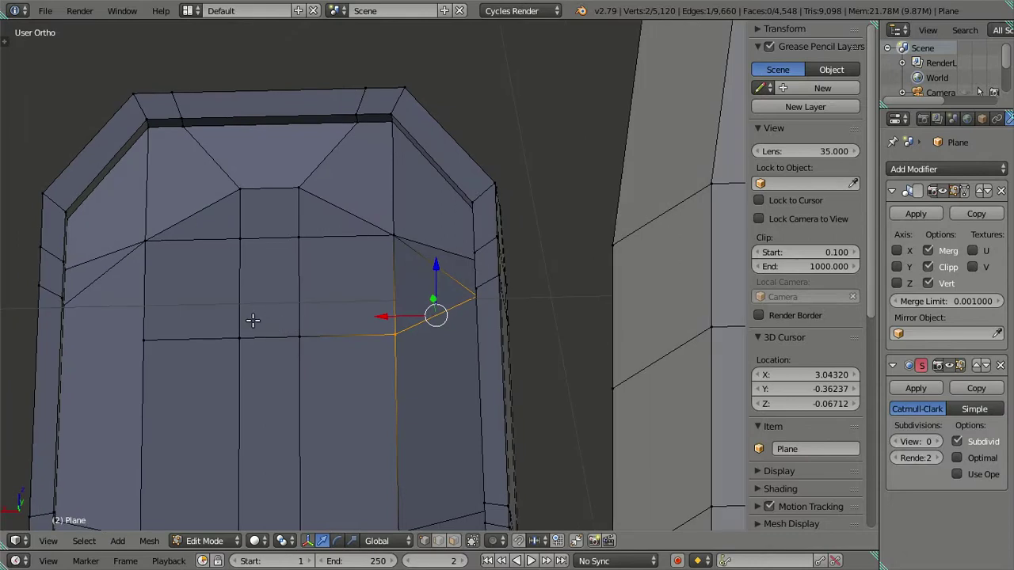
middle_click_drag(252, 320, 502, 317, "shift")
scroll(502, 317, "up", 3)
scroll(449, 317, "up", 2)
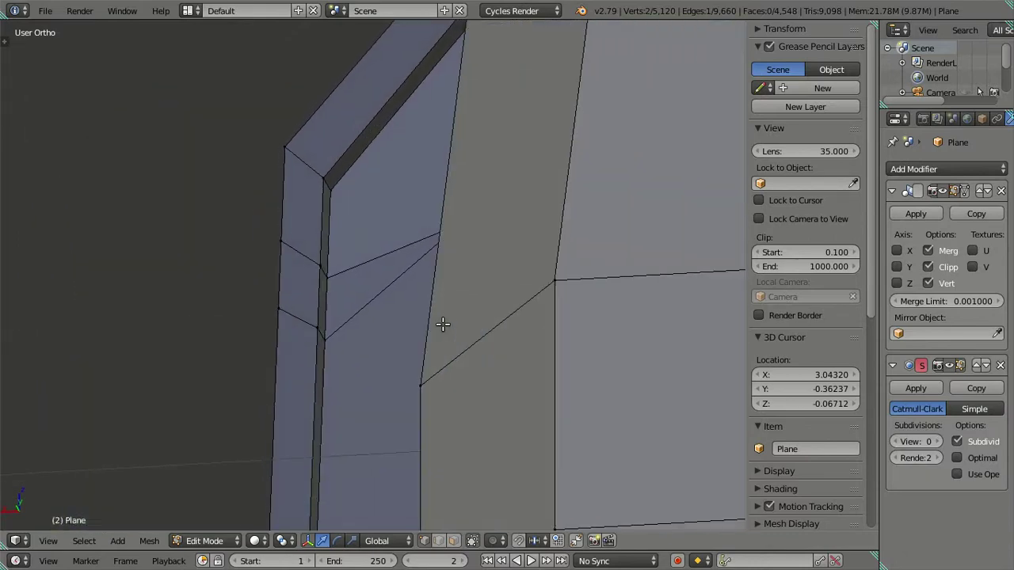
middle_click_drag(443, 324, 444, 334)
key("k")
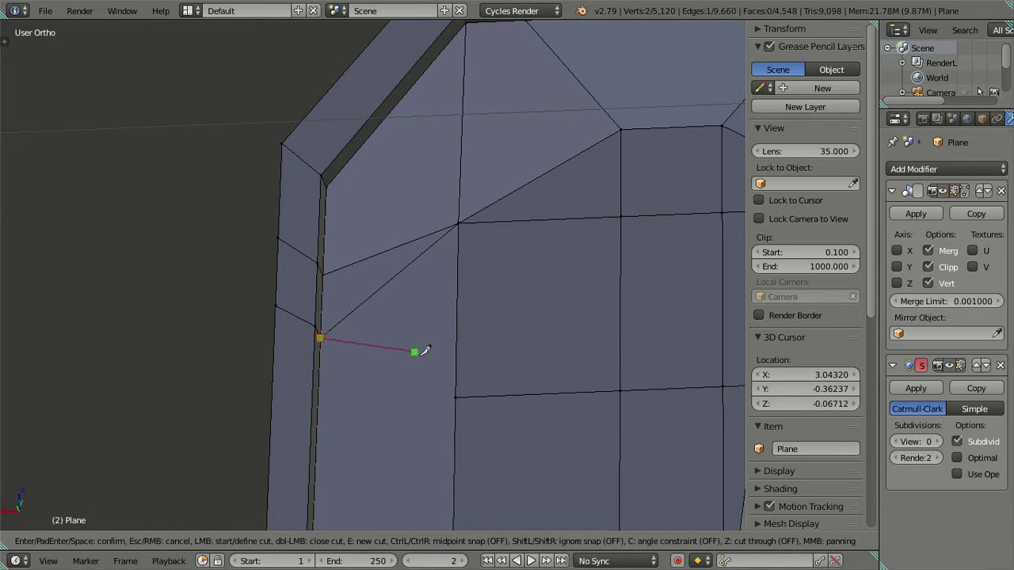
left_click(456, 396)
key("Return")
Scale the selected edge along the X axis
scroll(456, 394, "down", 3)
key("s")
key("x")
mouse_move(453, 380)
middle_mouse_down()
mouse_move(431, 335)
mouse_move(458, 344)
mouse_move(446, 346)
mouse_move(448, 364)
middle_mouse_up()
left_click(460, 344)
mouse_move(465, 310)
middle_mouse_down()
mouse_move(518, 317)
mouse_move(475, 297)
mouse_move(471, 267)
mouse_move(489, 346)
middle_mouse_up()
scroll(459, 310, "up", 3)
scroll(480, 303, "down", 3)
key("a")
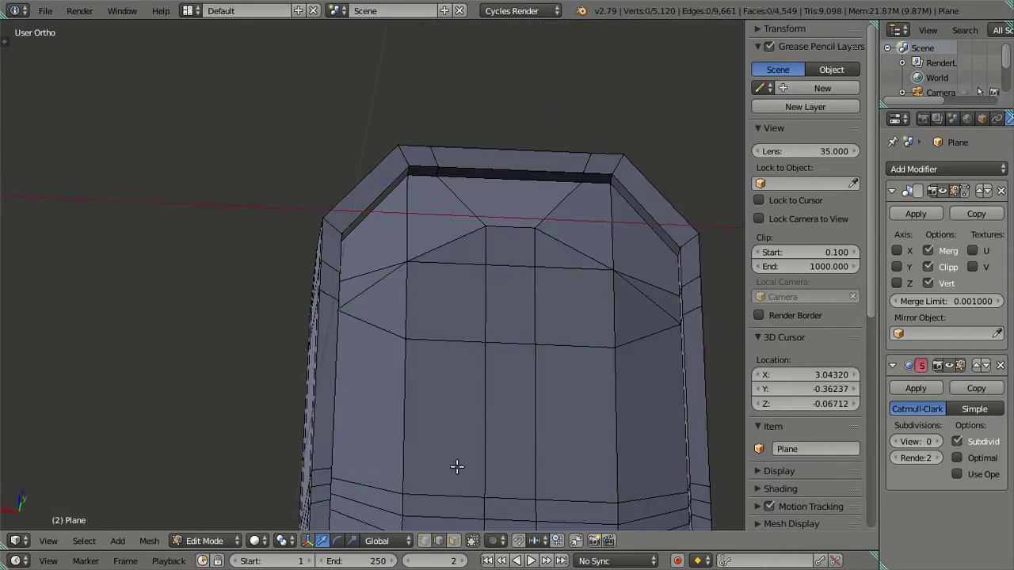
Dissolve the four connected edges running along the panel top
middle_click_drag(457, 466, 569, 378)
right_click(550, 239, "shift")
right_click(500, 220, "shift")
right_click(448, 234, "shift")
right_click(385, 267, "shift")
key("x")
left_click(576, 288)
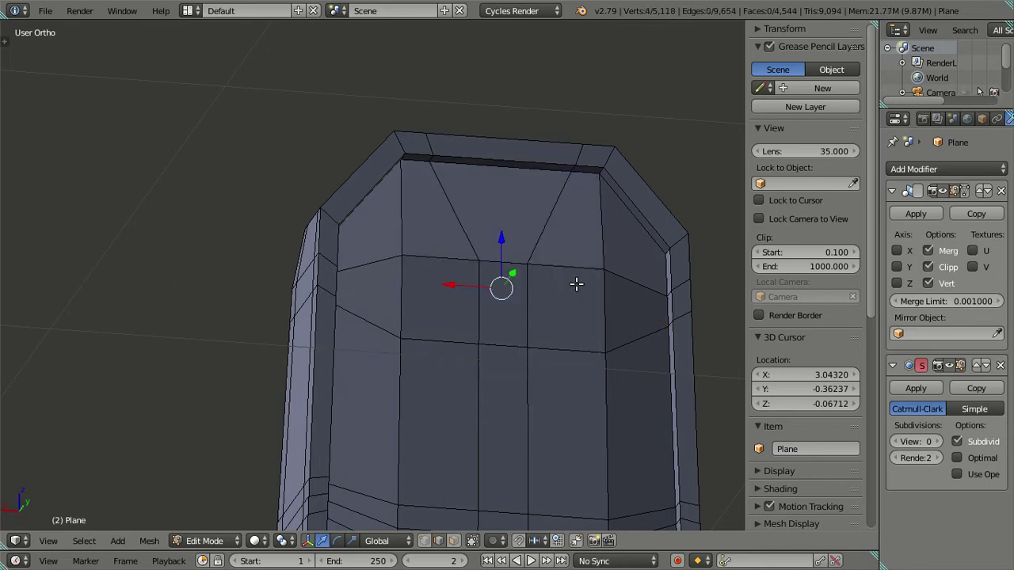
key("a")
middle_click_drag(507, 304, 700, 384)
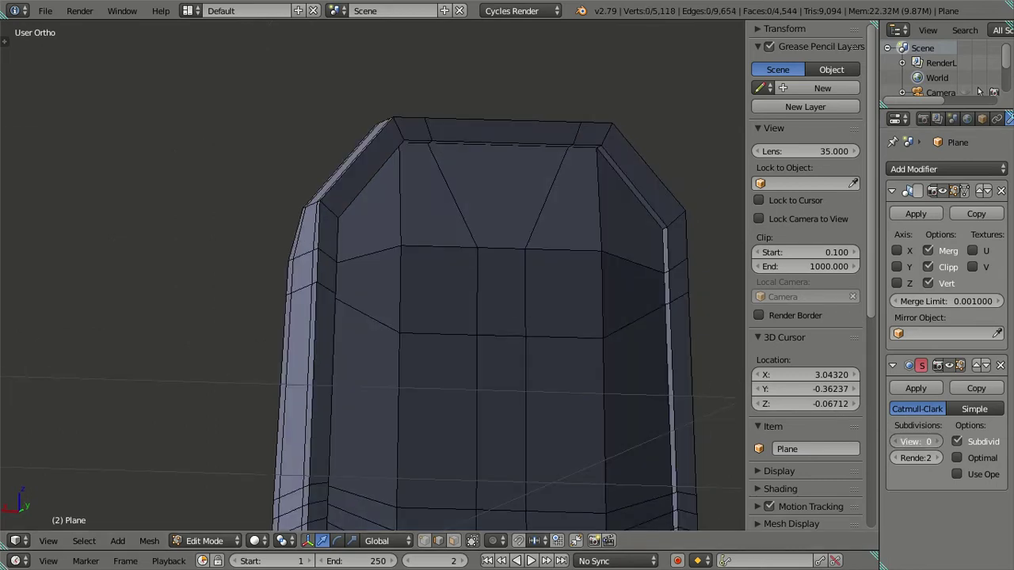
Raise the subdivision view level to 2 and check the smoothed back panel
key("ctrl+2")
scroll(451, 328, "down", 2)
scroll(451, 328, "down", 2)
key("Tab")
mouse_move(490, 345)
middle_mouse_down()
mouse_move(518, 320)
mouse_move(473, 310)
mouse_move(478, 362)
mouse_move(506, 397)
mouse_move(468, 305)
mouse_move(442, 279)
mouse_move(435, 243)
mouse_move(426, 244)
middle_mouse_up()
scroll(436, 367, "up", 3)
key("Tab")
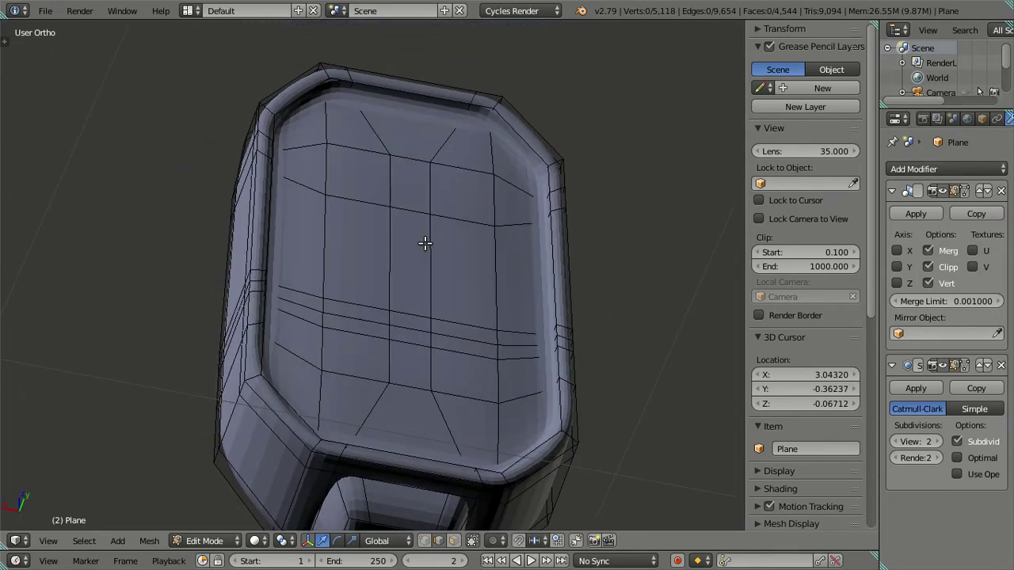
Compare the housing at subdivision view levels 1 and 2, ending at 2
key("Tab")
left_click(897, 442)
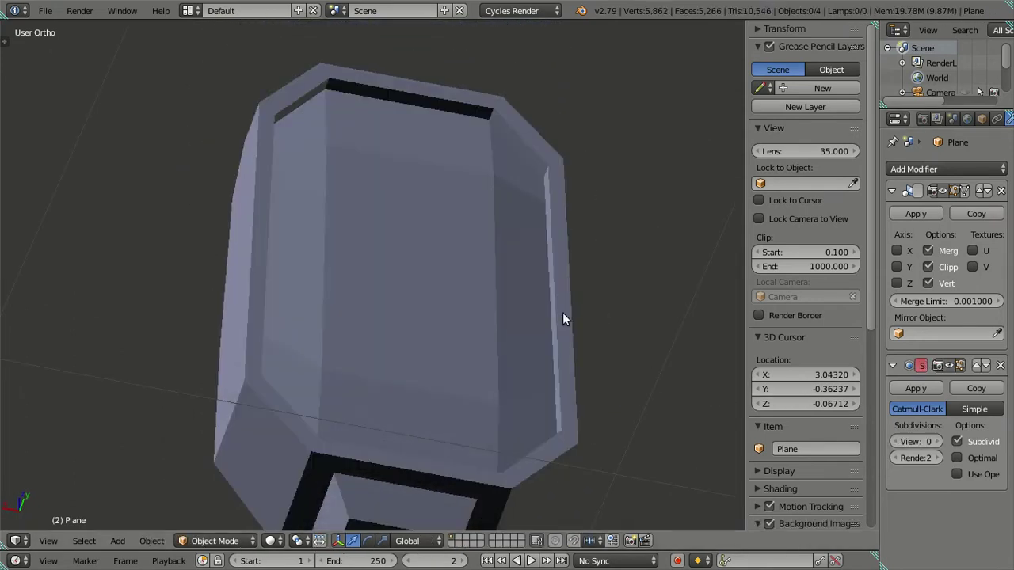
key("Tab")
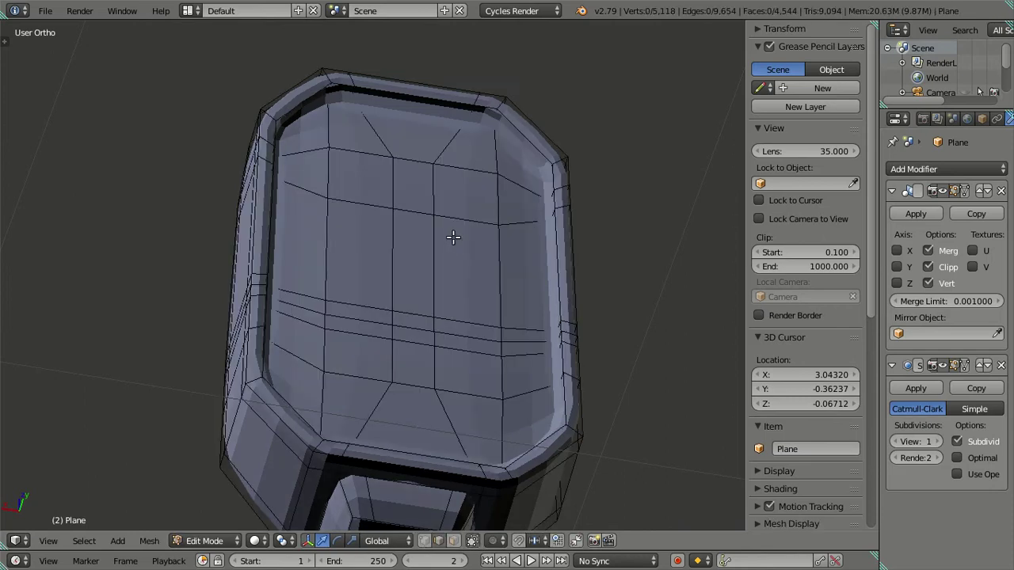
mouse_move(403, 252)
middle_mouse_down()
mouse_move(389, 252)
mouse_move(391, 262)
middle_mouse_up()
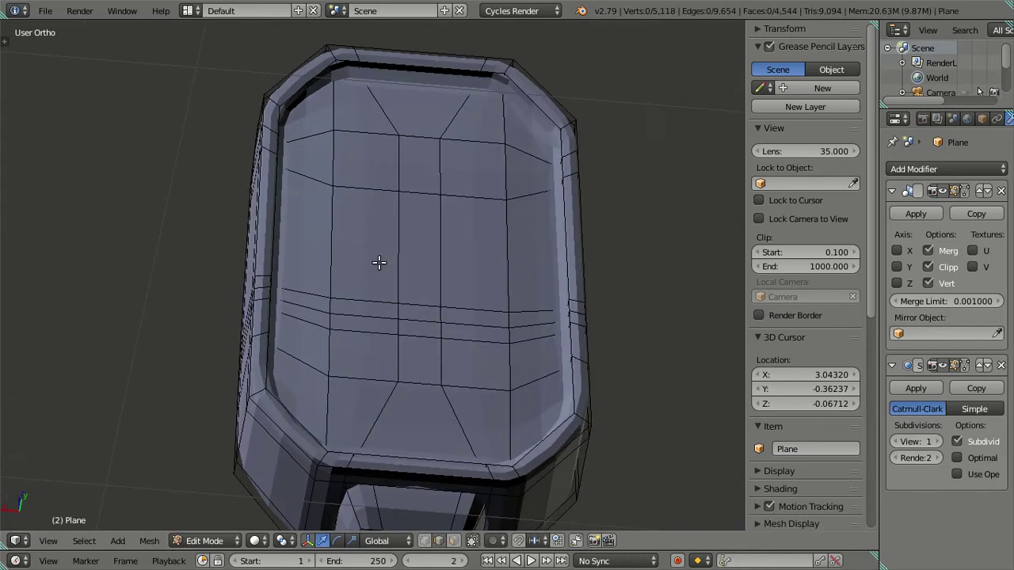
key("Tab")
key("Tab")
key("Tab")
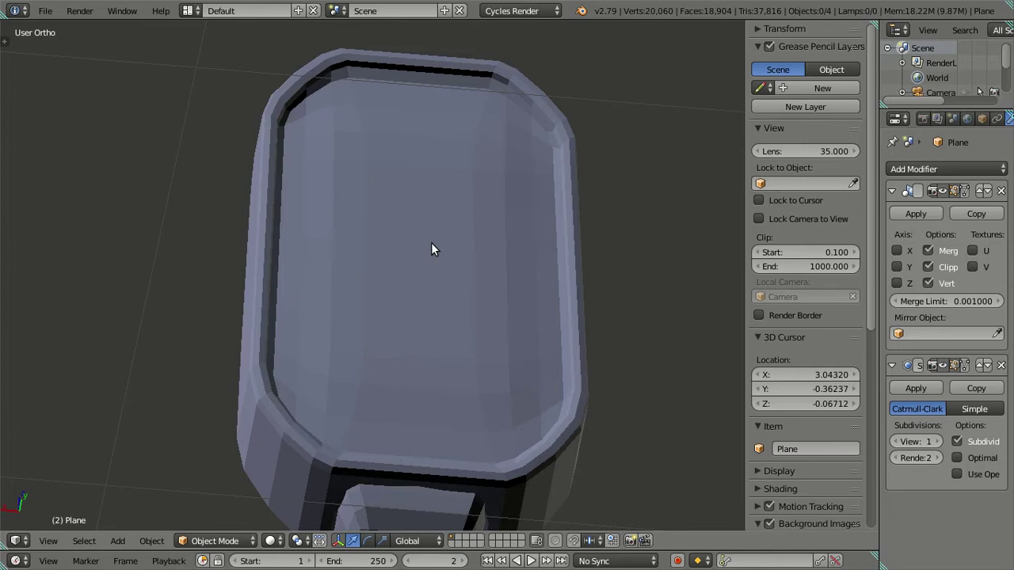
key("ctrl+2")
key("Tab")
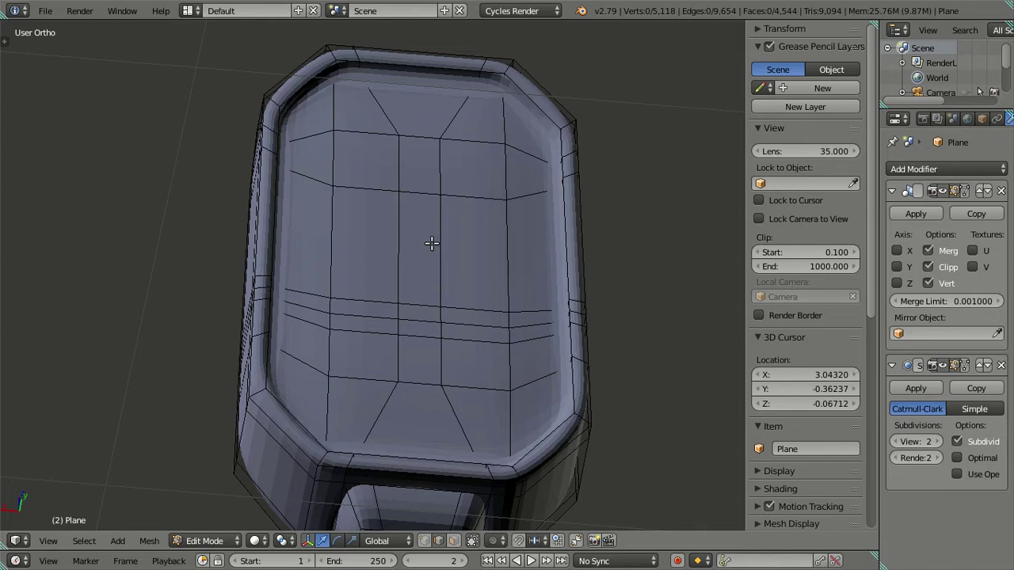
Inspect the smoothed housing's back using numpad orbits, then edit from a close side view
key("Tab")
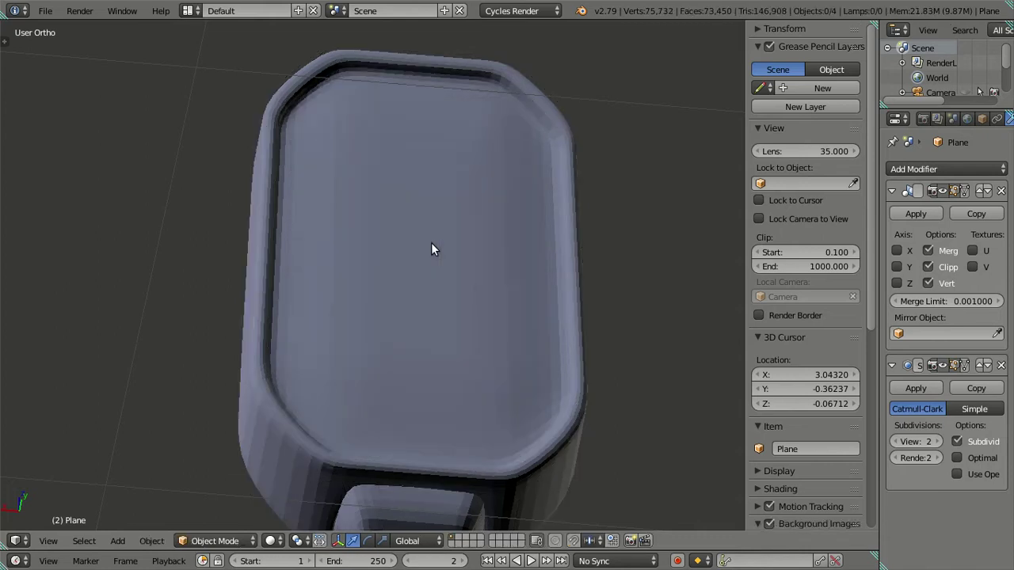
key("KP_2")
key("KP_8")
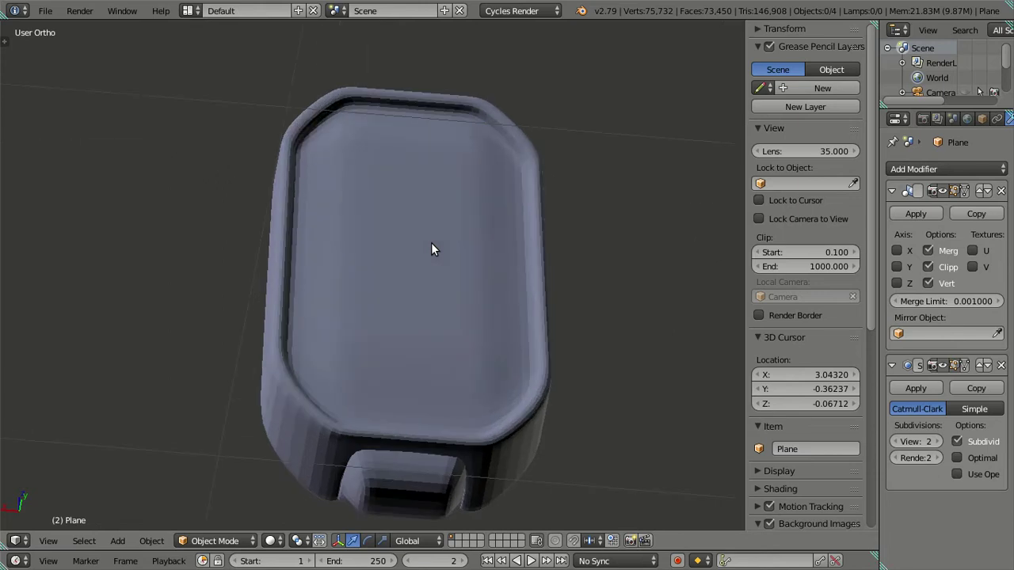
key("ctrl+z")
key("ctrl+z")
key("Tab")
mouse_move(432, 243)
middle_mouse_down()
mouse_move(405, 274)
mouse_move(555, 299)
middle_mouse_up()
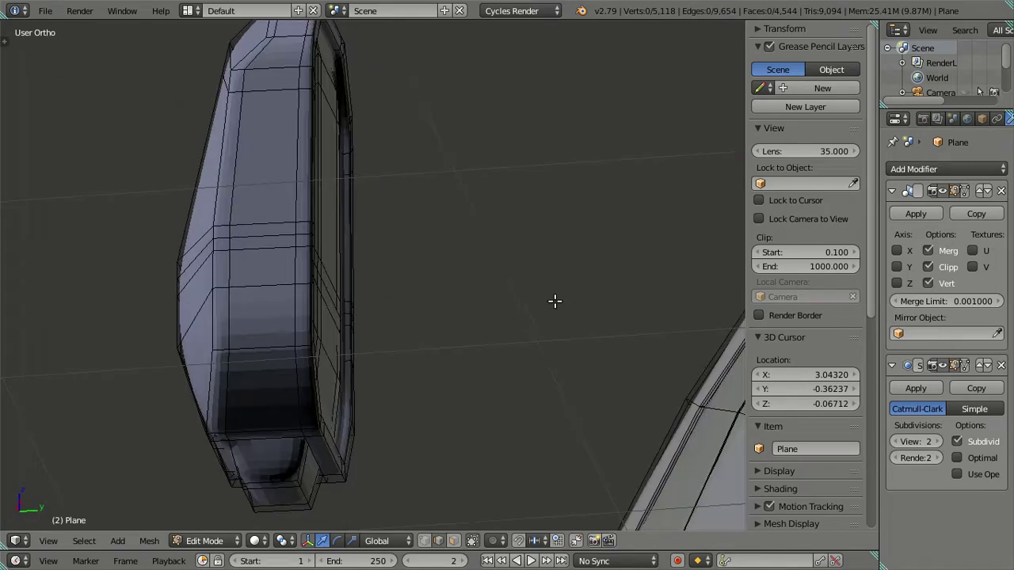
scroll(618, 312, "up", 4)
Turn off subdivision smoothing and add one edge loop inside the housing's cavity
mouse_move(618, 313)
middle_mouse_down()
mouse_move(384, 268)
mouse_move(267, 267)
mouse_move(362, 274)
mouse_move(398, 262)
mouse_move(410, 182)
mouse_move(339, 328)
mouse_move(235, 373)
mouse_move(248, 407)
mouse_move(434, 341)
middle_mouse_up()
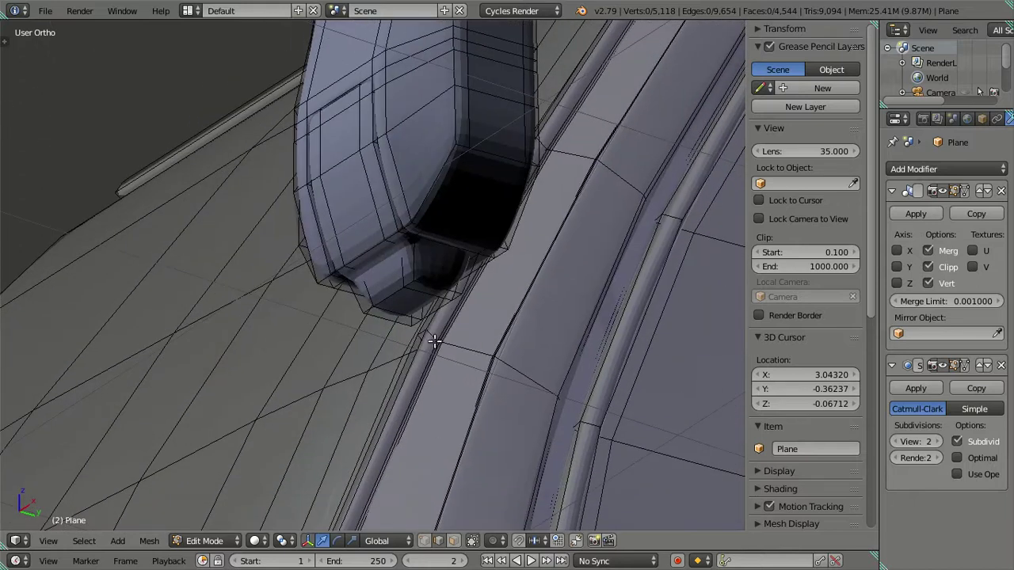
key("ctrl+0")
scroll(494, 415, "up", 2)
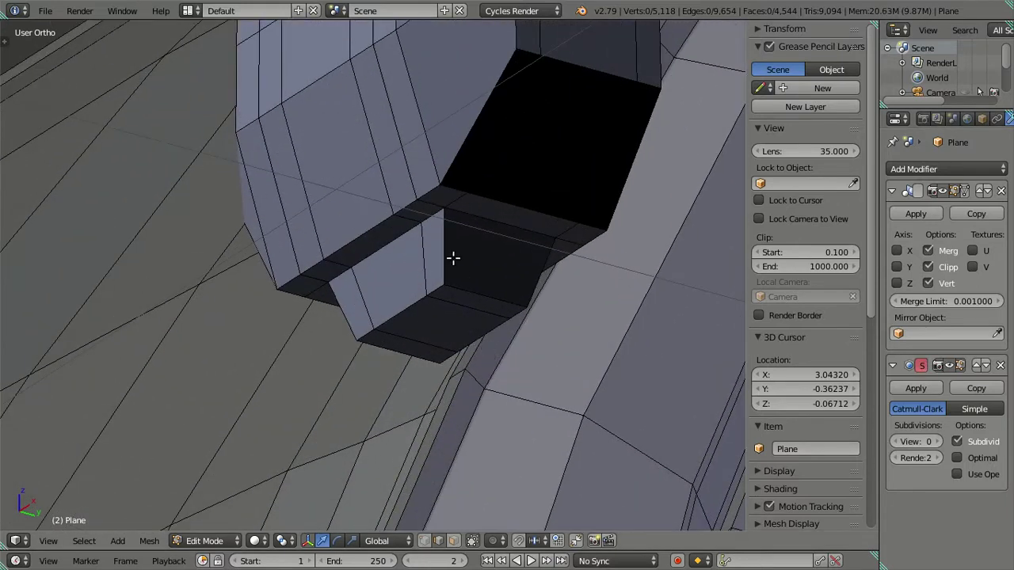
scroll(448, 253, "up", 3)
key("ctrl+r")
left_click(448, 253)
right_click(449, 262)
key("a")
Cut four vertical edge loops in the cavity, then dissolve them as unwanted
middle_click_drag(488, 307, 421, 181)
scroll(385, 351, "down", 1)
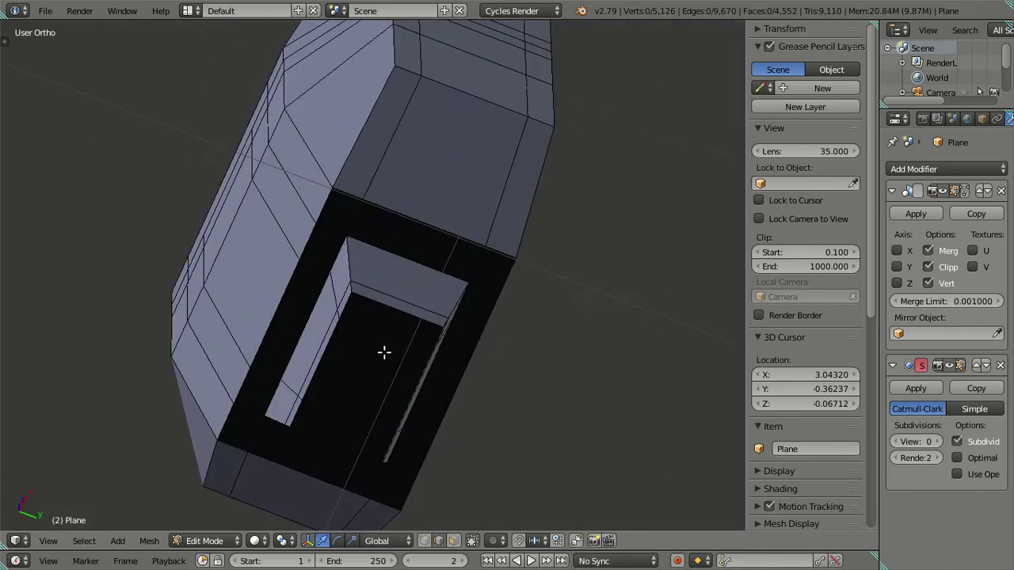
scroll(381, 314, "down", 1)
mouse_move(382, 295)
middle_mouse_down()
mouse_move(362, 283)
mouse_move(351, 301)
mouse_move(364, 277)
middle_mouse_up()
key("ctrl+r")
left_click(368, 275)
right_click(368, 275)
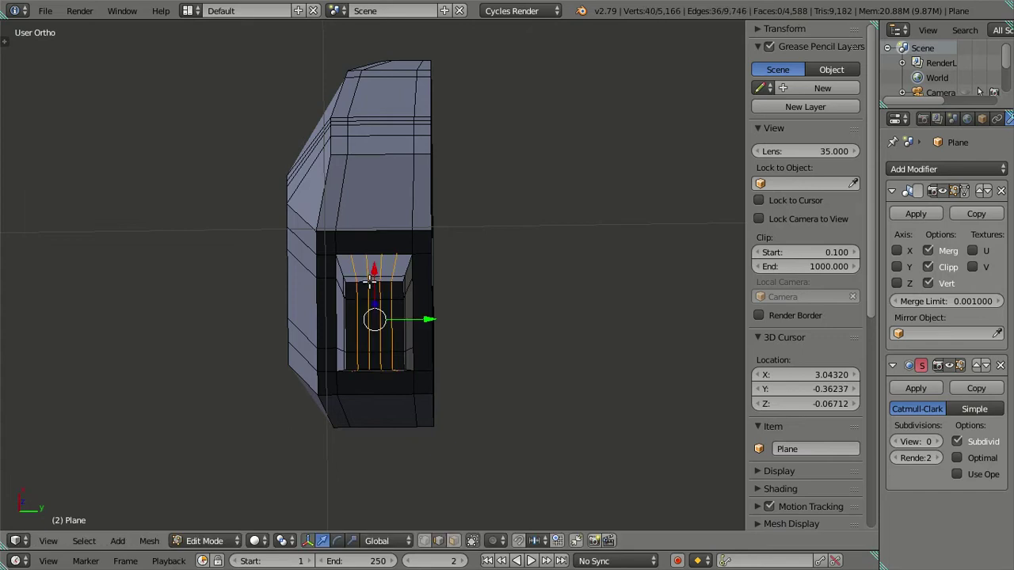
scroll(342, 263, "up", 2)
key("x")
left_click(452, 283)
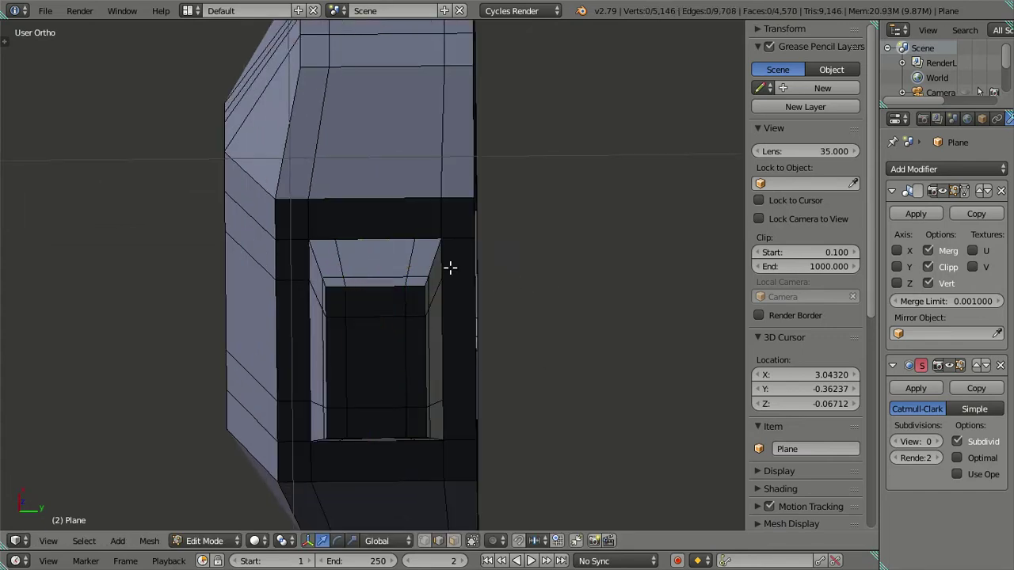
scroll(451, 267, "down", 2)
scroll(475, 259, "up", 2)
Cut two edge loops around the housing, then dissolve them again
mouse_move(451, 267)
middle_mouse_down()
mouse_move(476, 258)
mouse_move(528, 206)
middle_mouse_up()
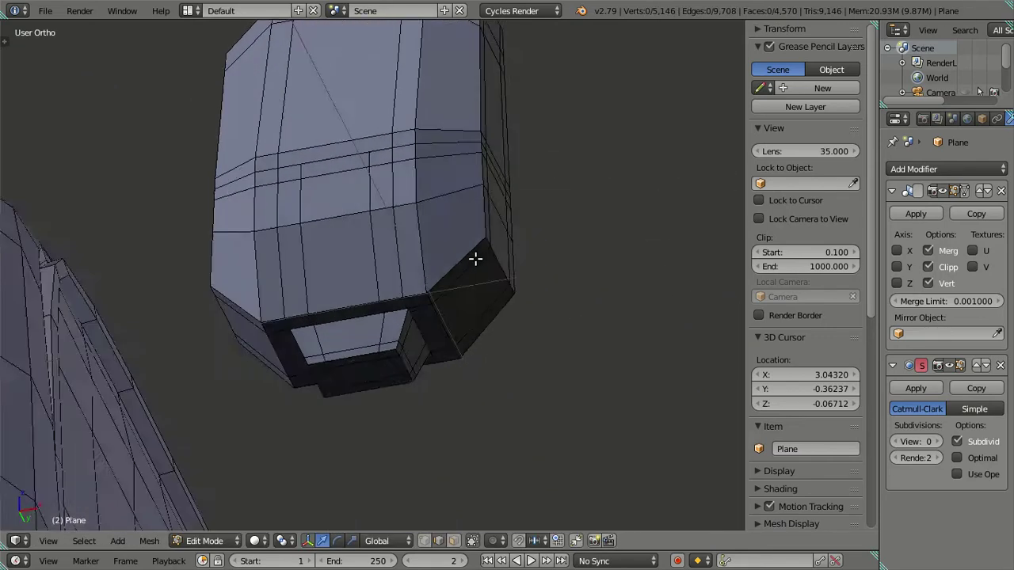
scroll(475, 259, "down", 2)
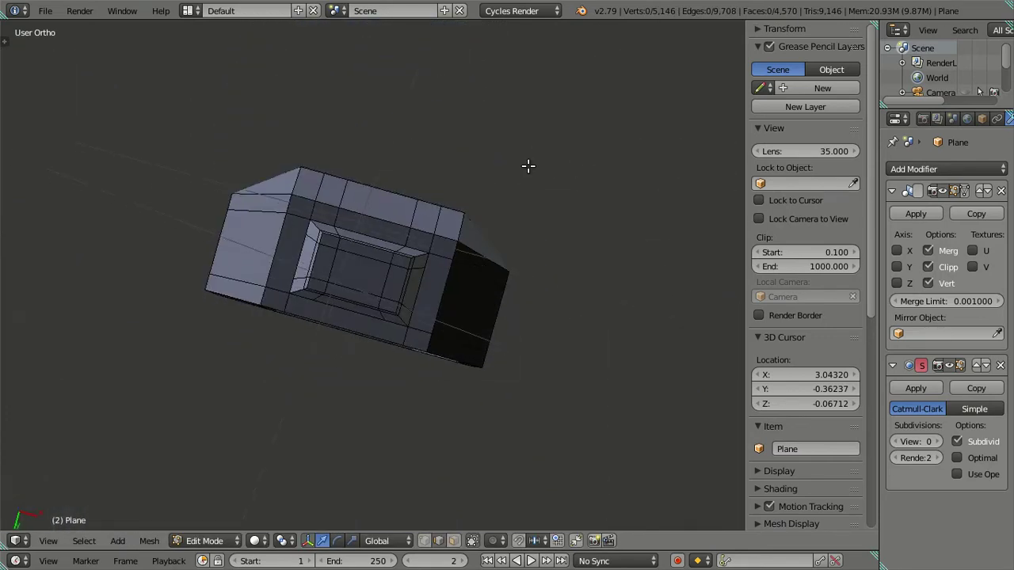
scroll(464, 296, "up", 2)
mouse_move(464, 297)
middle_mouse_down()
mouse_move(463, 274)
mouse_move(378, 280)
mouse_move(373, 269)
mouse_move(391, 276)
middle_mouse_up()
key("ctrl+r")
scroll(398, 281, "up", 1)
left_click(399, 273)
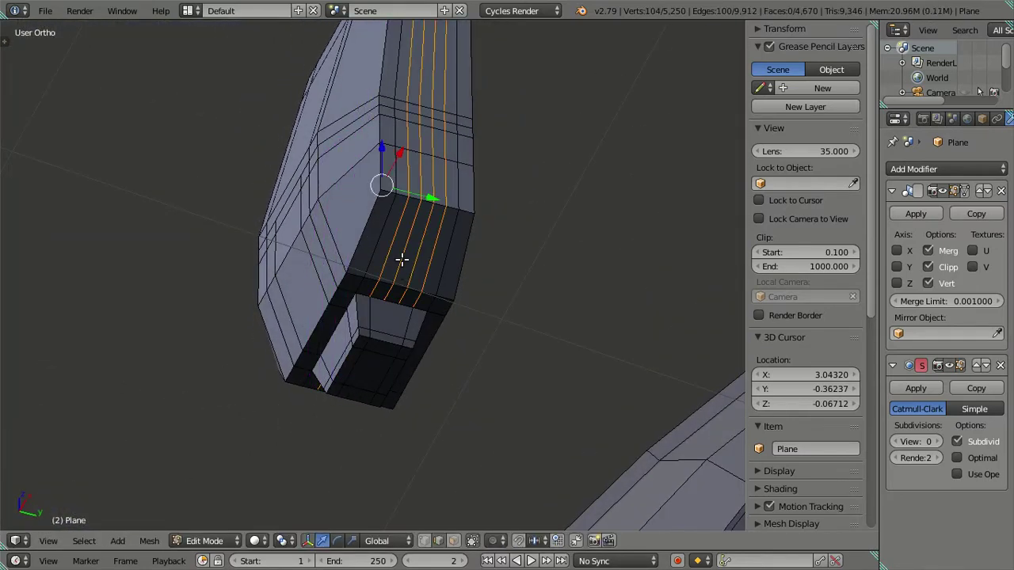
key("x")
left_click(478, 269)
scroll(444, 247, "down", 3)
Raise the smoothing level back to 2 and view the housing in Object Mode
middle_click_drag(444, 247, 407, 274)
scroll(378, 410, "up", 5)
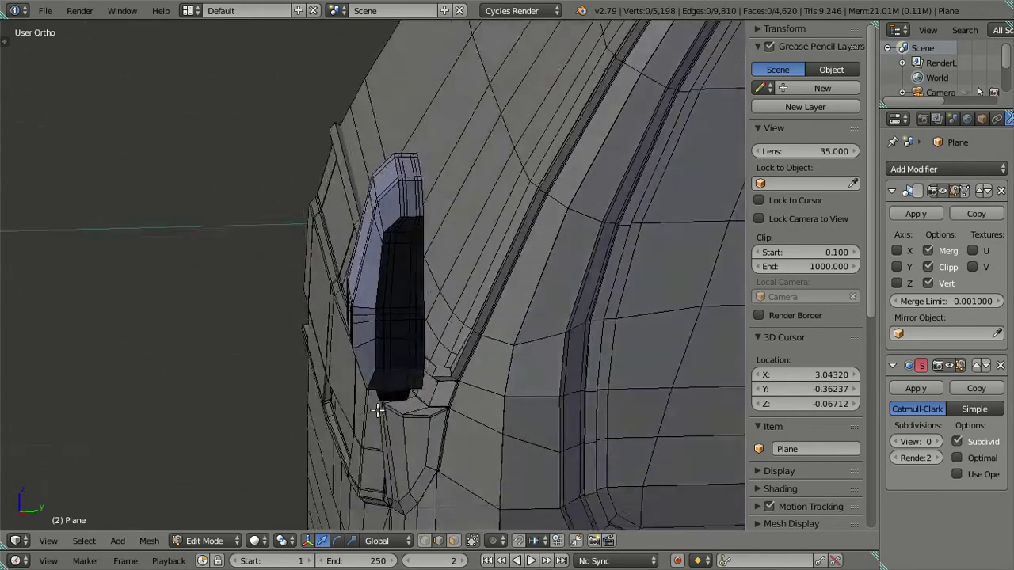
middle_click_drag(378, 409, 420, 380)
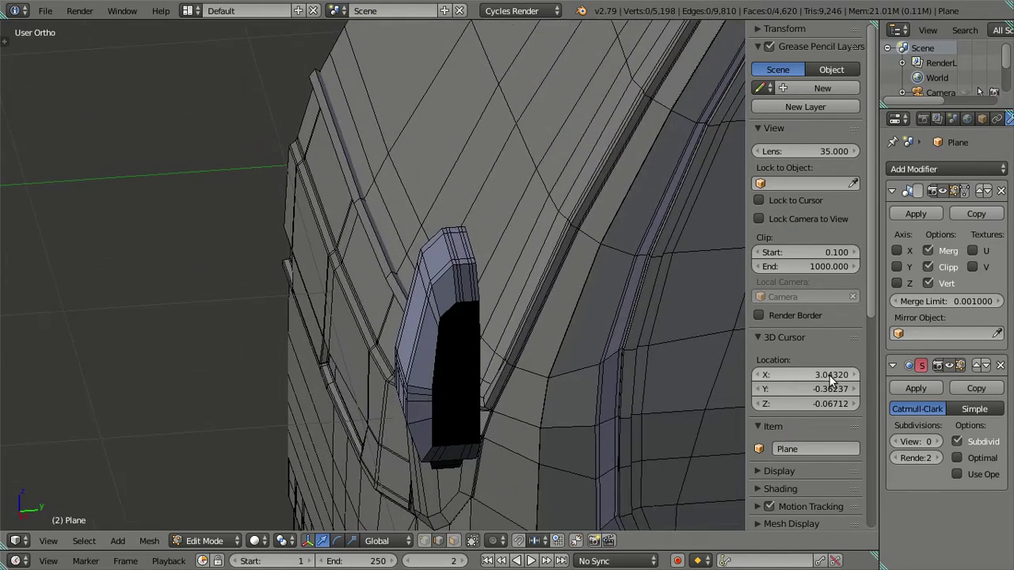
left_click(938, 441)
key("ctrl+2")
scroll(545, 373, "up", 2)
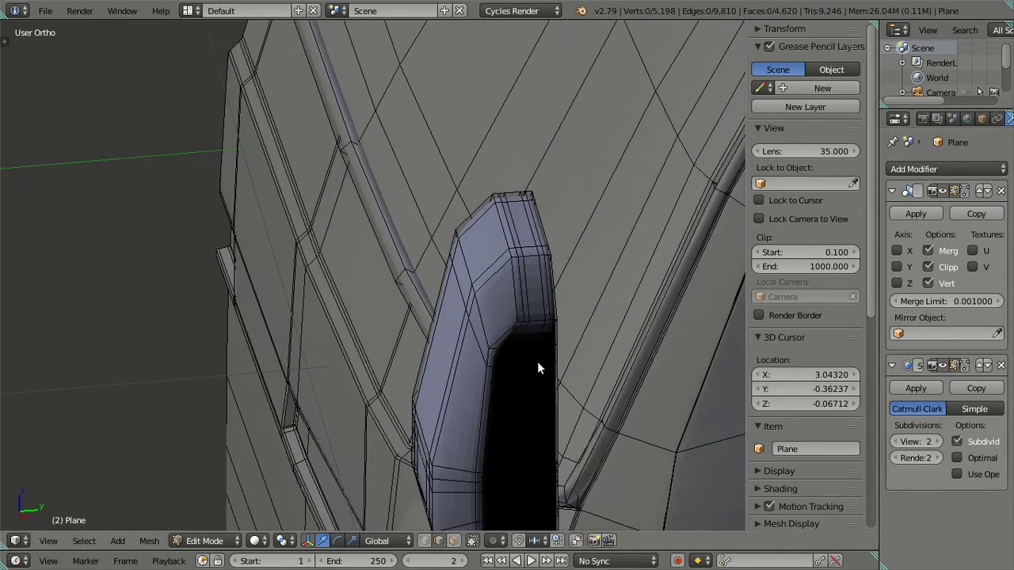
key("Tab")
Frame the smoothed housing and orbit to see it against the truck body
scroll(479, 359, "down", 3)
mouse_move(572, 361)
middle_mouse_down()
mouse_move(669, 352)
mouse_move(683, 315)
middle_mouse_up()
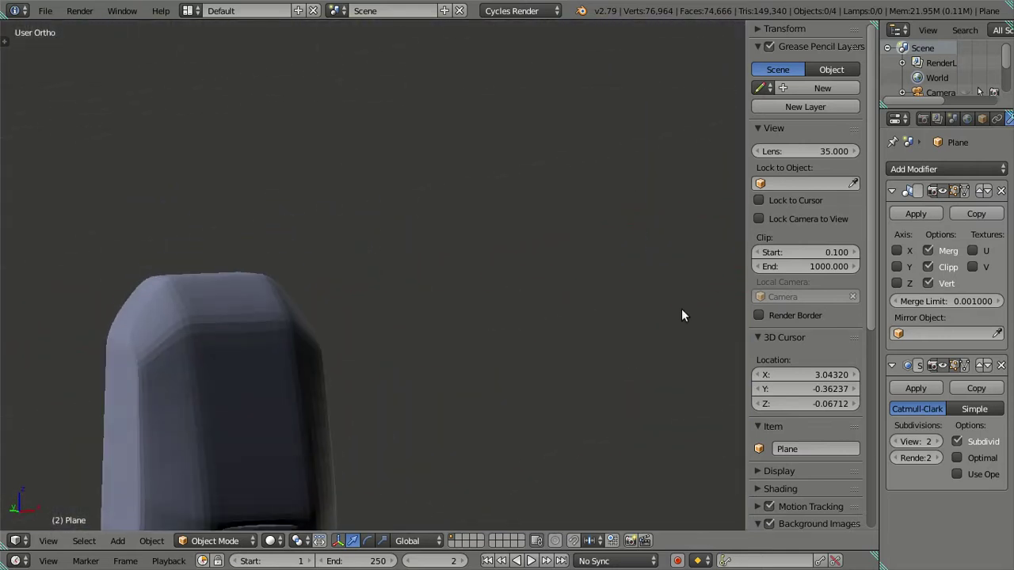
key("KP_Decimal")
scroll(364, 290, "down", 2)
middle_click_drag(365, 290, 263, 302)
scroll(264, 302, "up", 4)
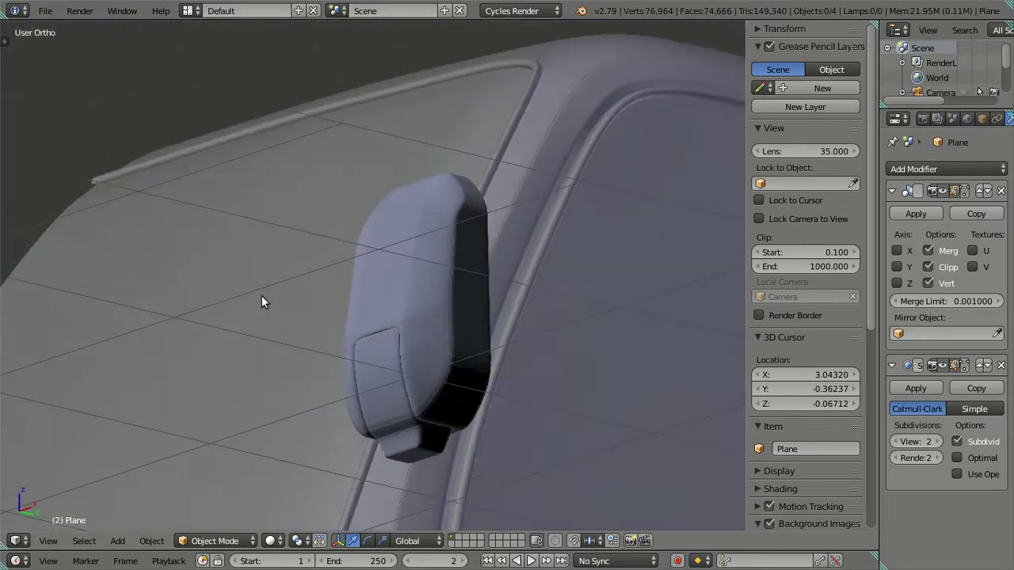
scroll(344, 271, "up", 3)
scroll(400, 283, "up", 2)
Back in Edit Mode, cut three edge loops across the lower housing, then dissolve them
key("Tab")
scroll(419, 255, "up", 1)
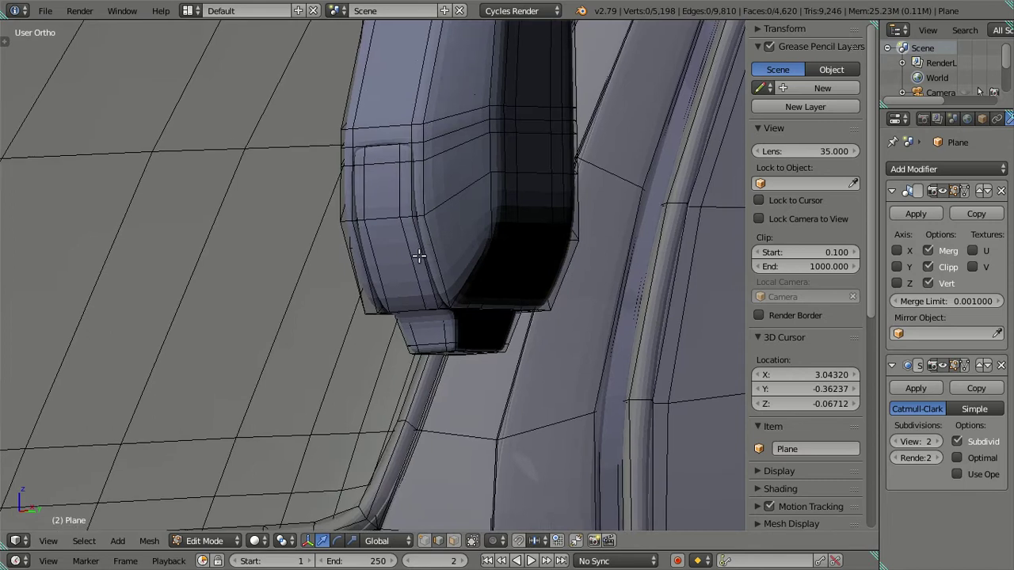
scroll(423, 262, "up", 2)
key("ctrl+r")
scroll(411, 274, "up", 2)
left_click(410, 275)
right_click(409, 283)
key("x")
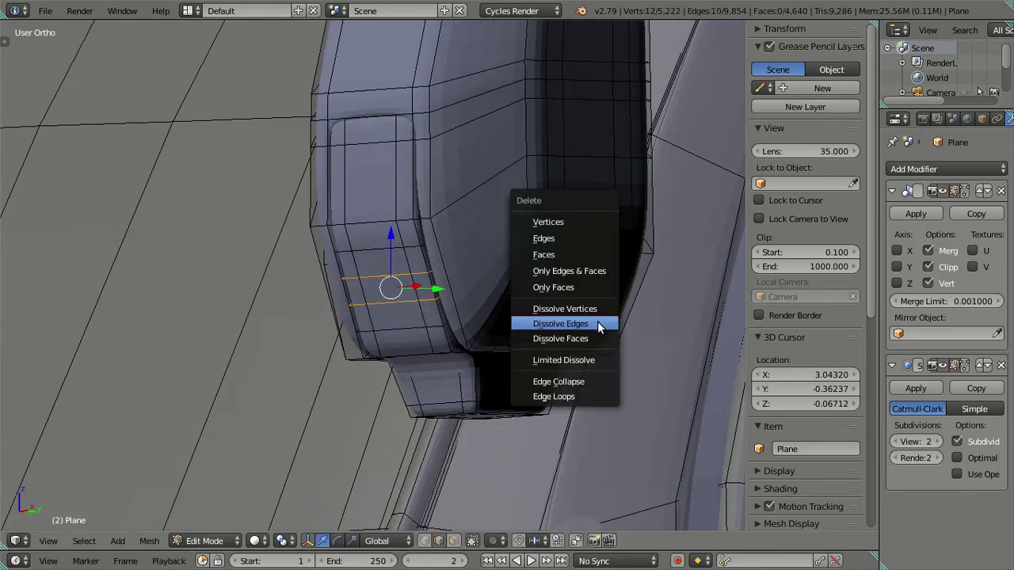
left_click(597, 321)
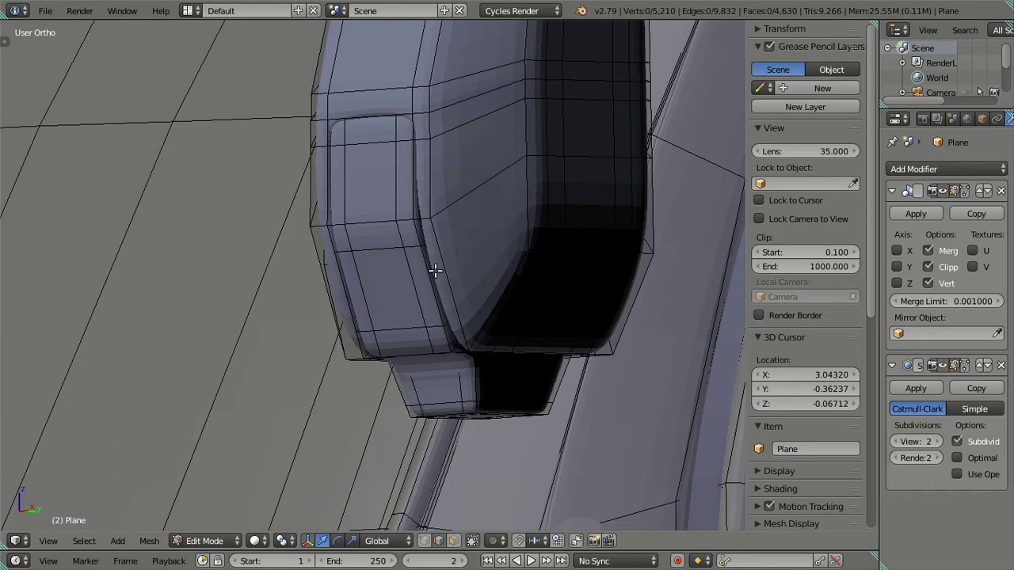
Try another loop cut, undo it, and turn smoothing off again
key("ctrl+r")
left_click(432, 270)
right_click(432, 270)
key("ctrl+z")
key("ctrl+r")
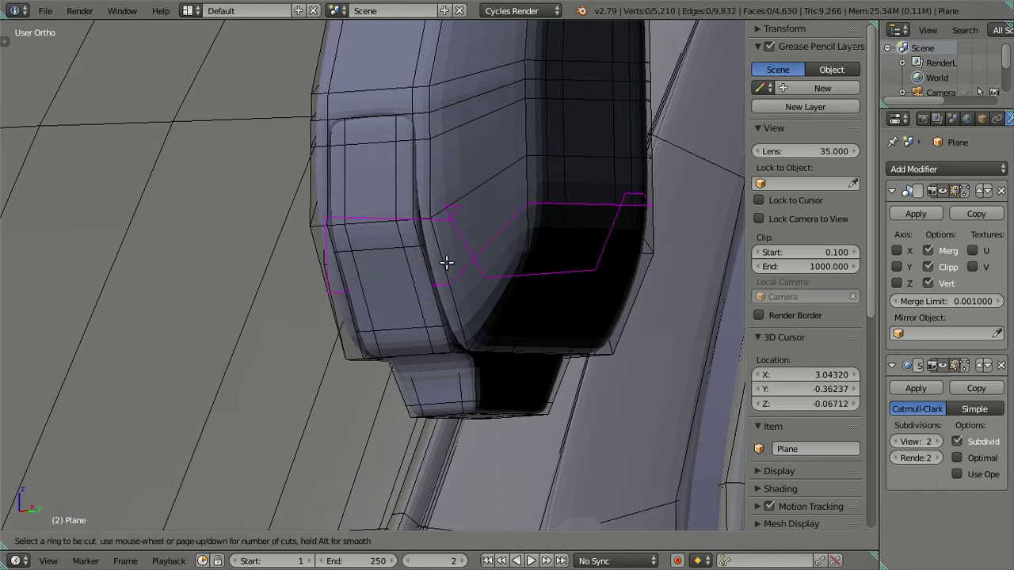
key("Escape")
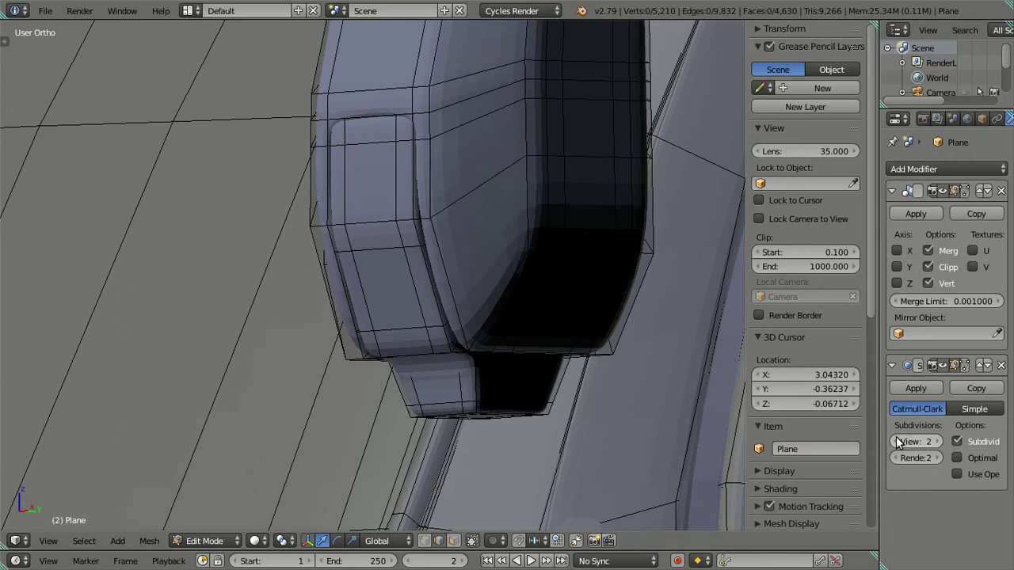
key("ctrl+0")
Add an edge loop along the housing's side and restore smoothing level 2 in Object Mode
key("ctrl+r")
left_click(445, 268)
right_click(445, 268)
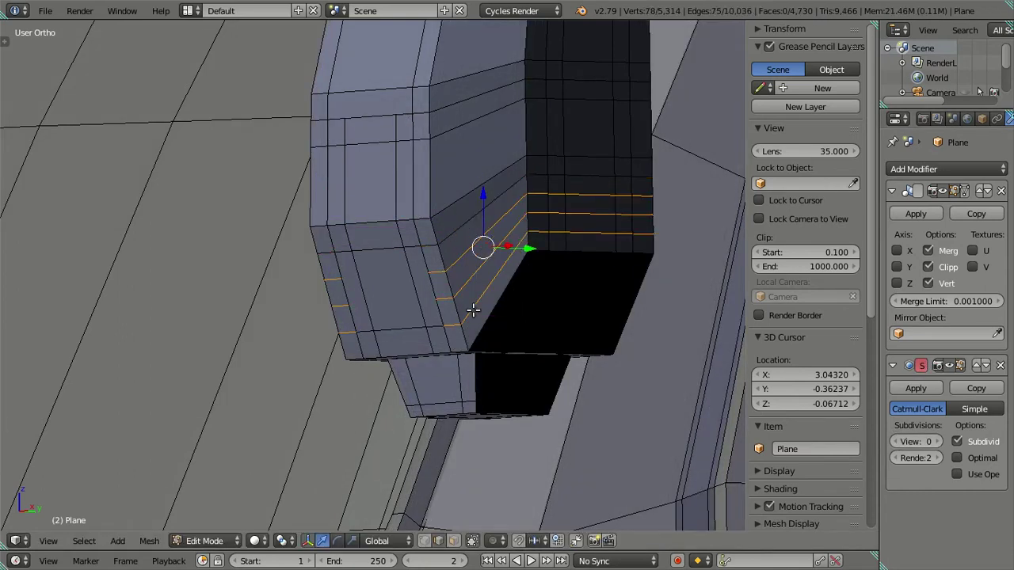
key("a")
scroll(582, 314, "down", 3)
key("Tab")
mouse_move(556, 321)
middle_mouse_down()
mouse_move(525, 268)
mouse_move(452, 265)
mouse_move(491, 242)
mouse_move(463, 227)
mouse_move(396, 260)
mouse_move(389, 287)
mouse_move(385, 195)
mouse_move(486, 290)
mouse_move(328, 227)
mouse_move(315, 283)
mouse_move(371, 287)
mouse_move(373, 226)
mouse_move(418, 248)
mouse_move(324, 235)
mouse_move(367, 294)
mouse_move(465, 351)
mouse_move(516, 340)
mouse_move(496, 317)
mouse_move(486, 336)
mouse_move(447, 331)
mouse_move(378, 274)
mouse_move(380, 254)
mouse_move(468, 286)
mouse_move(611, 313)
mouse_move(658, 290)
mouse_move(668, 261)
mouse_move(734, 259)
middle_mouse_up()
left_click(934, 442)
left_click(934, 442)
scroll(355, 303, "down", 3)
Turn the housing's smoothing level down to 0 and switch back to solid shading
middle_click_drag(36, 252, 584, 294)
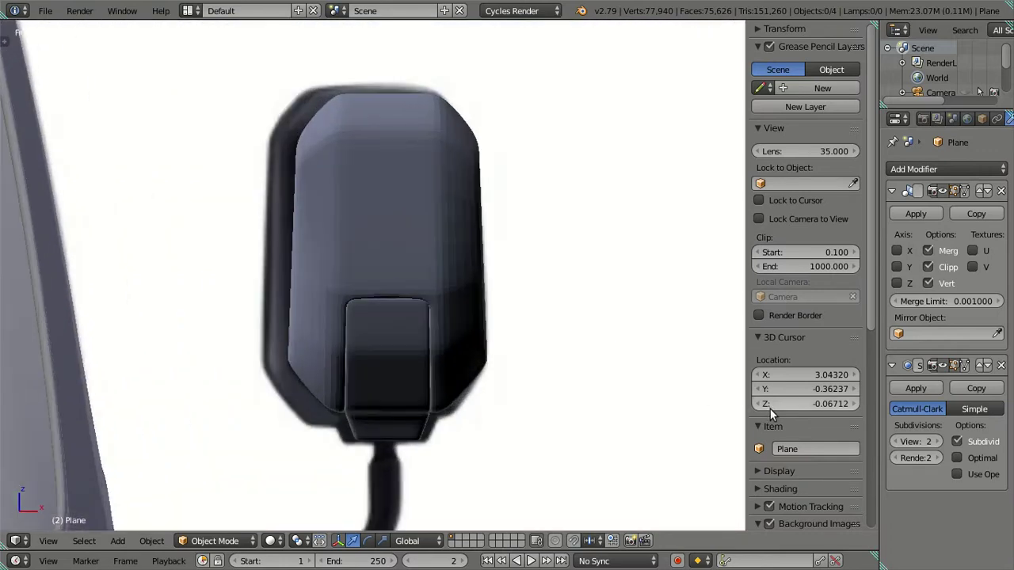
left_click(896, 441)
left_click(898, 442)
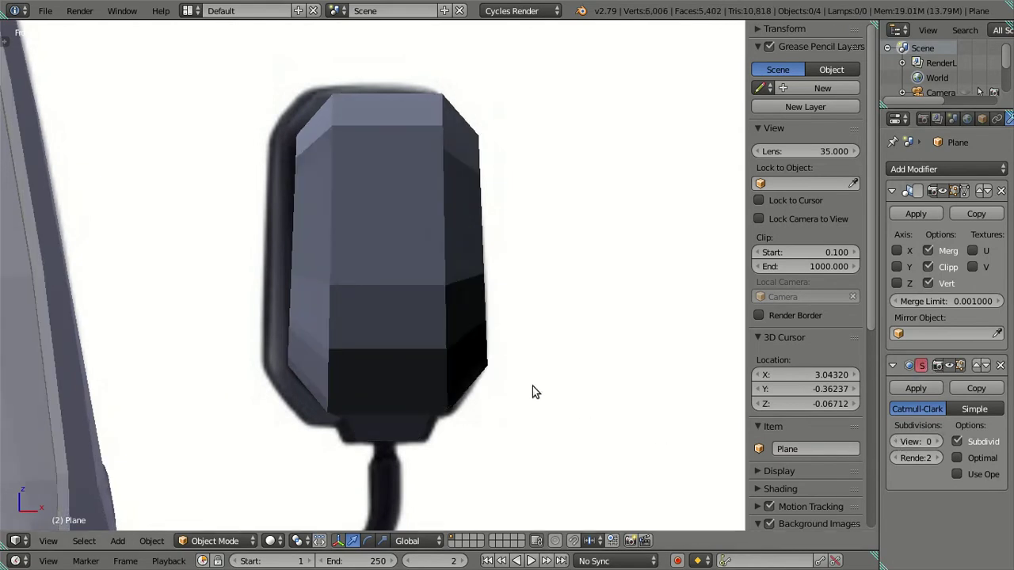
scroll(523, 376, "up", 3)
scroll(517, 369, "up", 2)
scroll(517, 370, "down", 3)
key("shift+z")
middle_click_drag(516, 370, 370, 359)
scroll(384, 345, "up", 3)
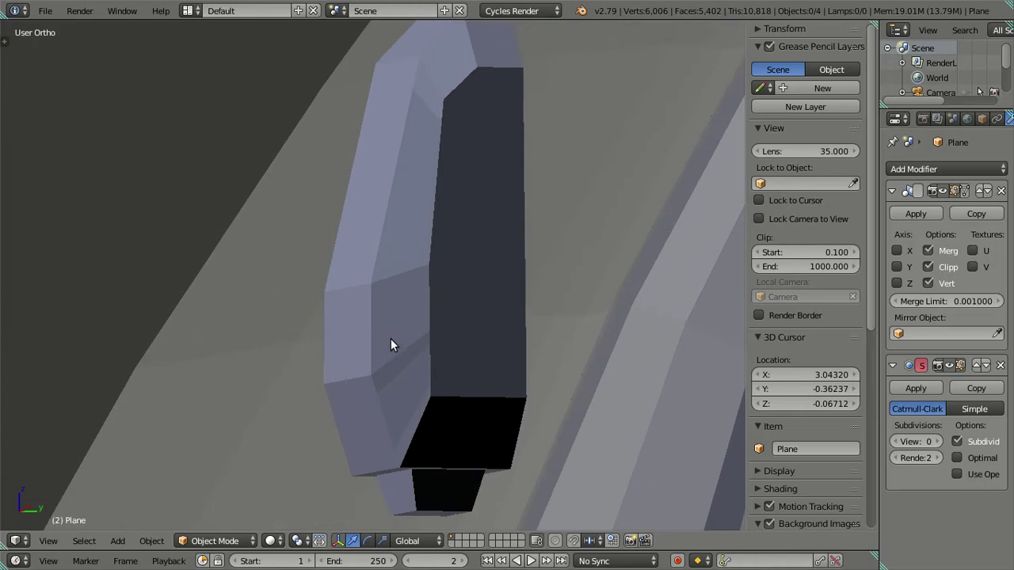
Dissolve the left bevel edge loops, then set the smoothing level back to 2
key("Tab")
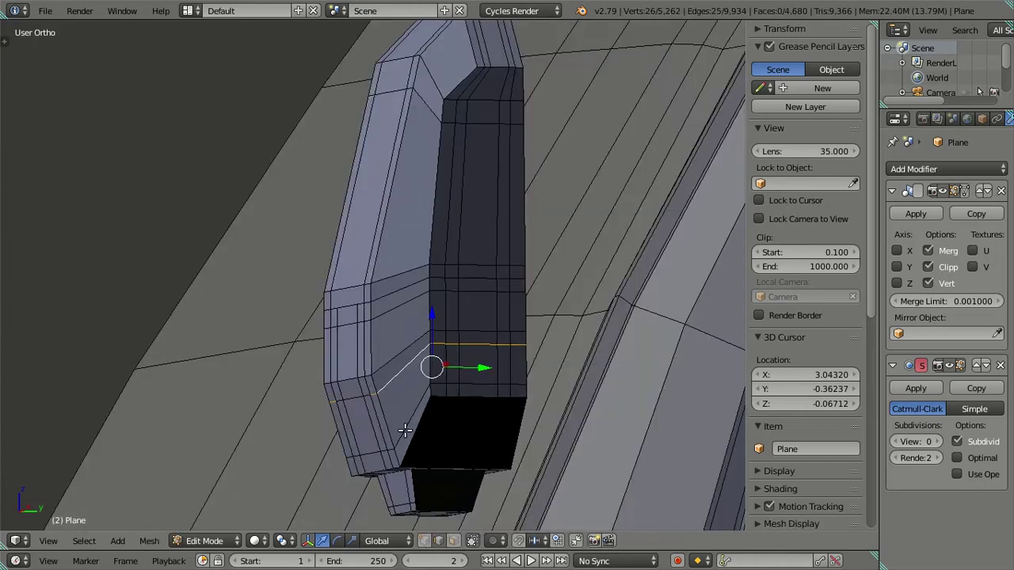
right_click(362, 408, "alt+shift")
key("x")
left_click(532, 441)
middle_click_drag(428, 401, 555, 412)
key("Tab")
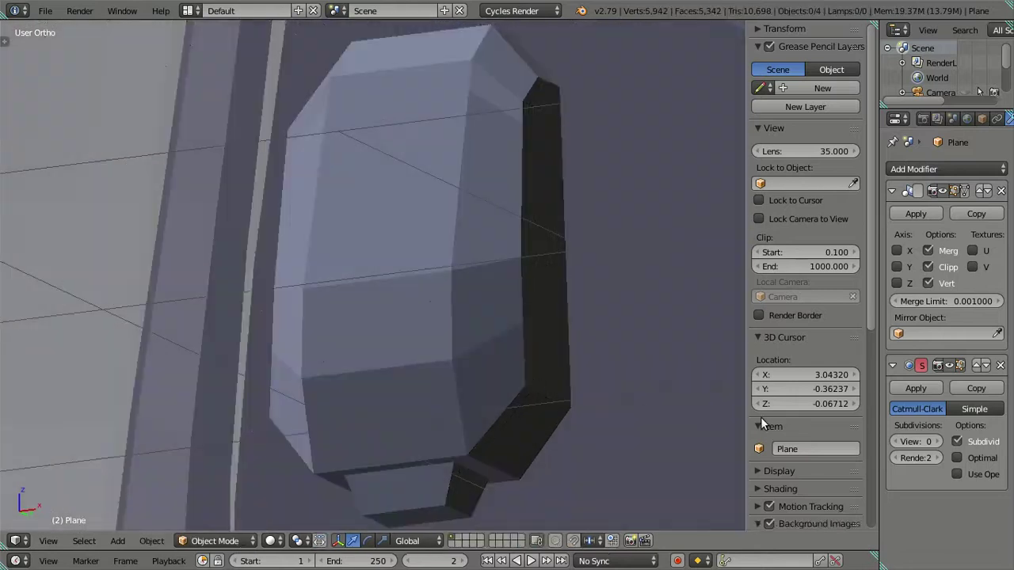
left_click(917, 441)
type("2")
key("Return")
Return to Edit Mode and inspect a horizontal edge loop on the housing
mouse_move(377, 268)
middle_mouse_down()
mouse_move(446, 301)
mouse_move(446, 312)
mouse_move(319, 306)
middle_mouse_up()
key("Tab")
middle_click_drag(374, 290, 346, 264)
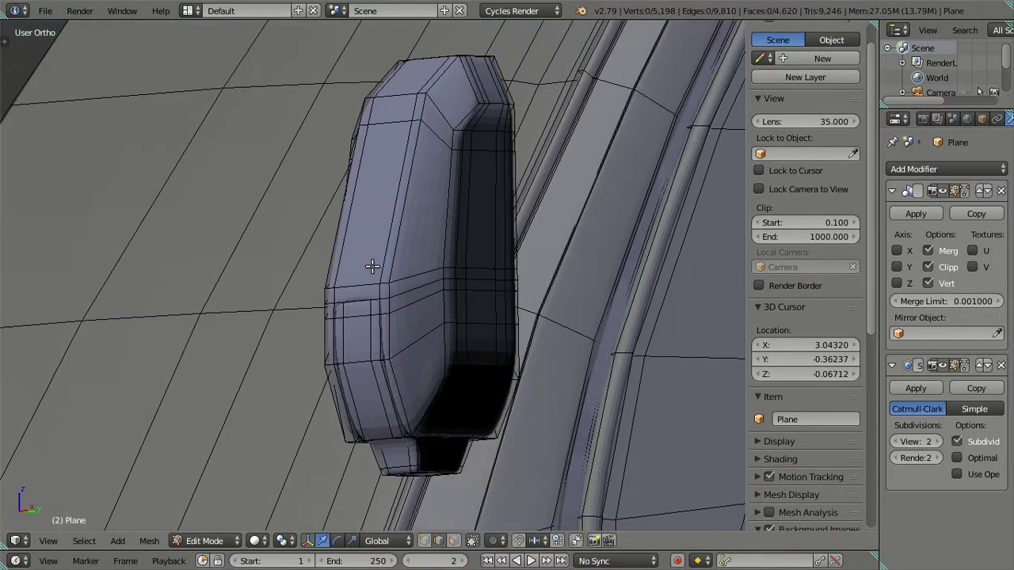
middle_click_drag(419, 281, 441, 277)
right_click(454, 275, "alt")
key("a")
mouse_move(351, 256)
middle_mouse_down()
mouse_move(403, 242)
mouse_move(390, 272)
middle_mouse_up()
Cut four vertical edge loops, dissolve three of them, and view the smoothed housing
key("ctrl+r")
scroll(382, 279, "up", 3)
left_click(382, 279)
right_click(354, 235, "alt+shift")
key("x")
left_click(464, 279)
mouse_move(452, 274)
middle_mouse_down()
mouse_move(378, 276)
mouse_move(351, 324)
mouse_move(236, 288)
mouse_move(251, 226)
mouse_move(285, 210)
mouse_move(306, 227)
mouse_move(288, 263)
mouse_move(324, 288)
mouse_move(278, 275)
mouse_move(198, 278)
mouse_move(235, 335)
mouse_move(151, 283)
mouse_move(127, 230)
middle_mouse_up()
key("Tab")
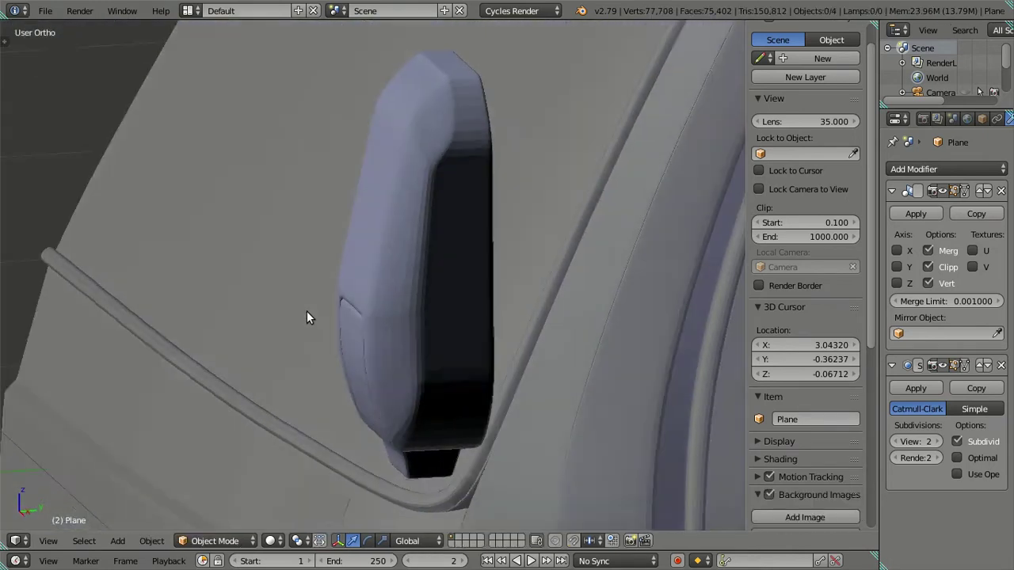
key("Tab")
Dissolve two vertical edge loops on the housing's back
scroll(285, 207, "up", 1)
scroll(324, 283, "up", 1)
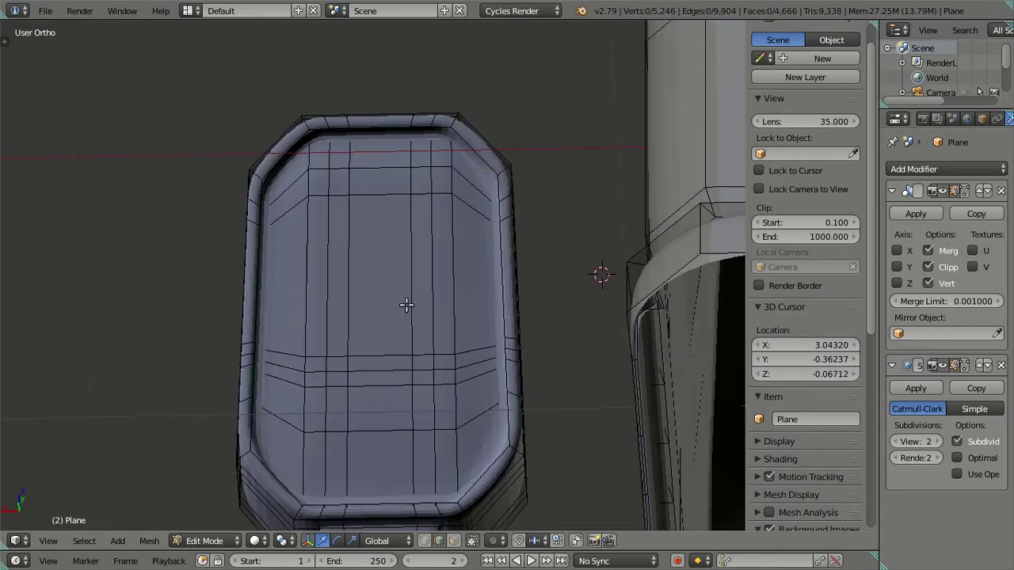
scroll(405, 301, "up", 1)
right_click(420, 279, "alt")
right_click(358, 290, "alt+shift")
key("x")
left_click(478, 284)
scroll(418, 295, "down", 3)
mouse_move(418, 296)
middle_mouse_down()
mouse_move(441, 312)
mouse_move(433, 306)
middle_mouse_up()
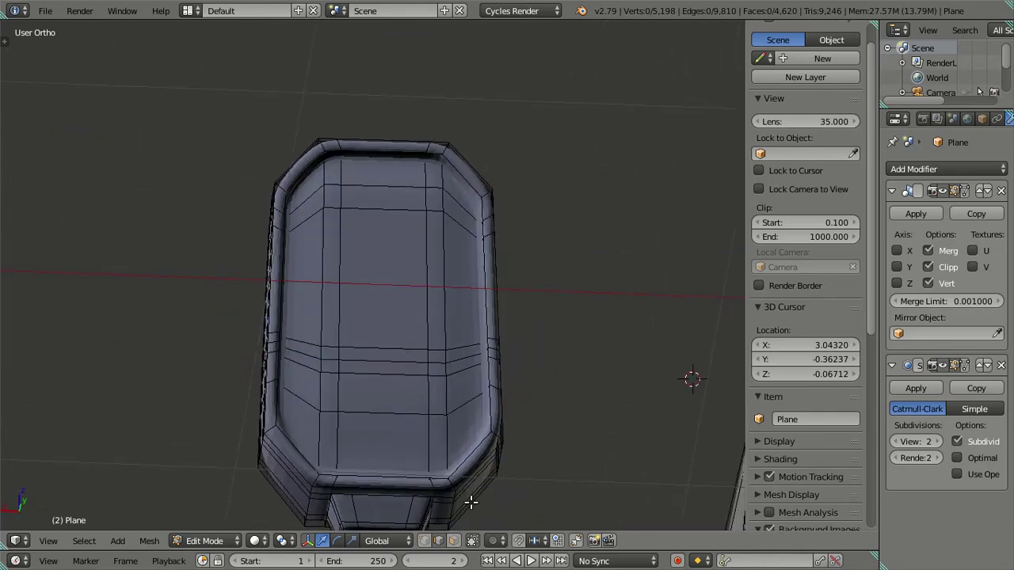
Select the back panel faces and scale only the two central faces inward
scroll(446, 469, "up", 1)
right_click(408, 409)
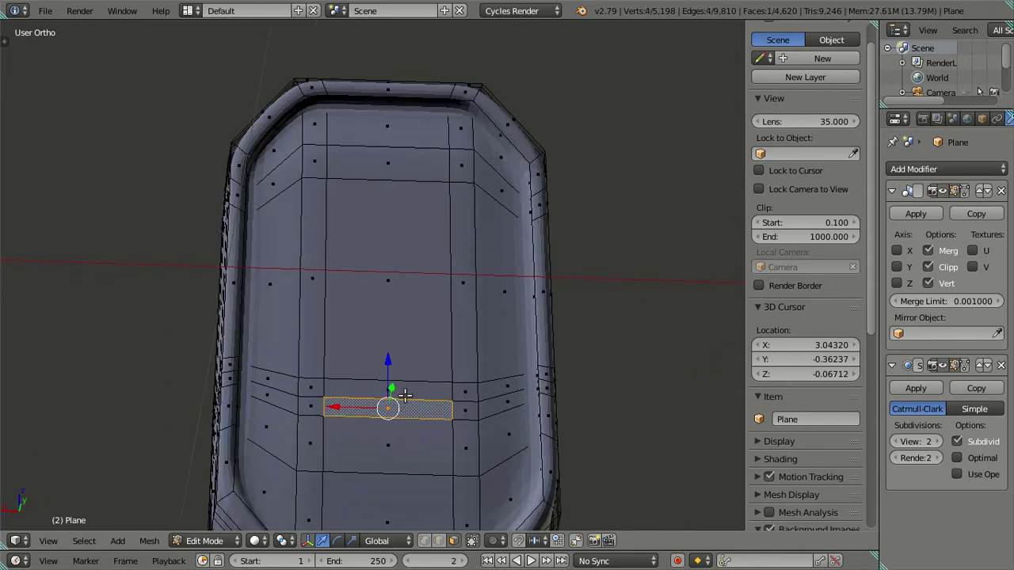
right_click(409, 373, "shift")
right_click(409, 324, "shift")
right_click(405, 168, "shift")
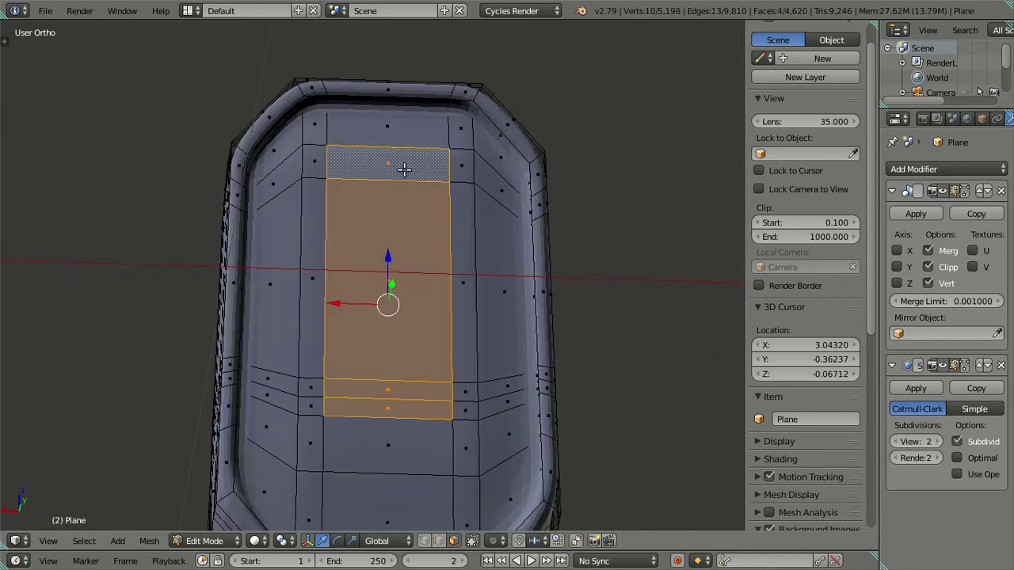
key("s")
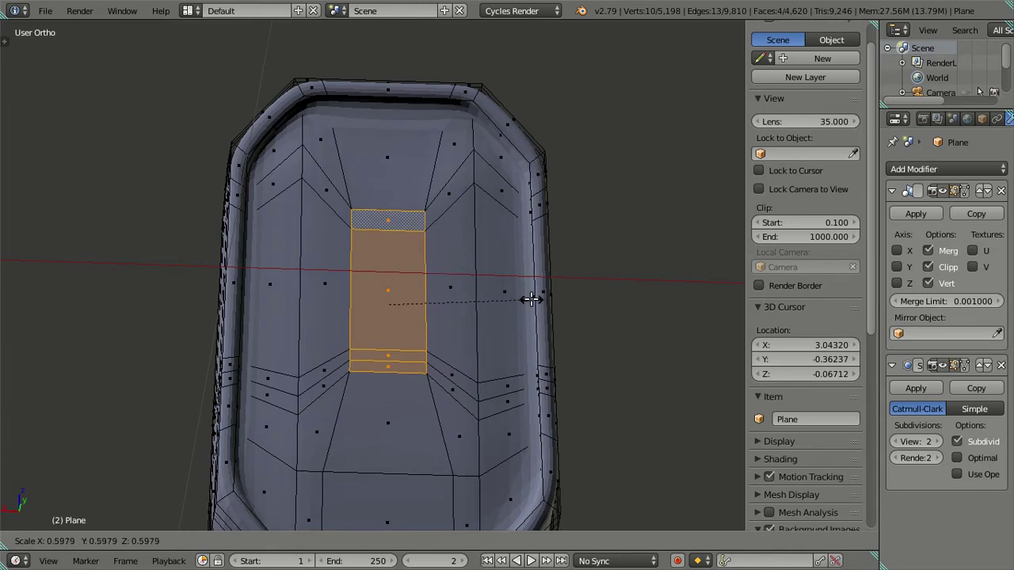
key("Escape")
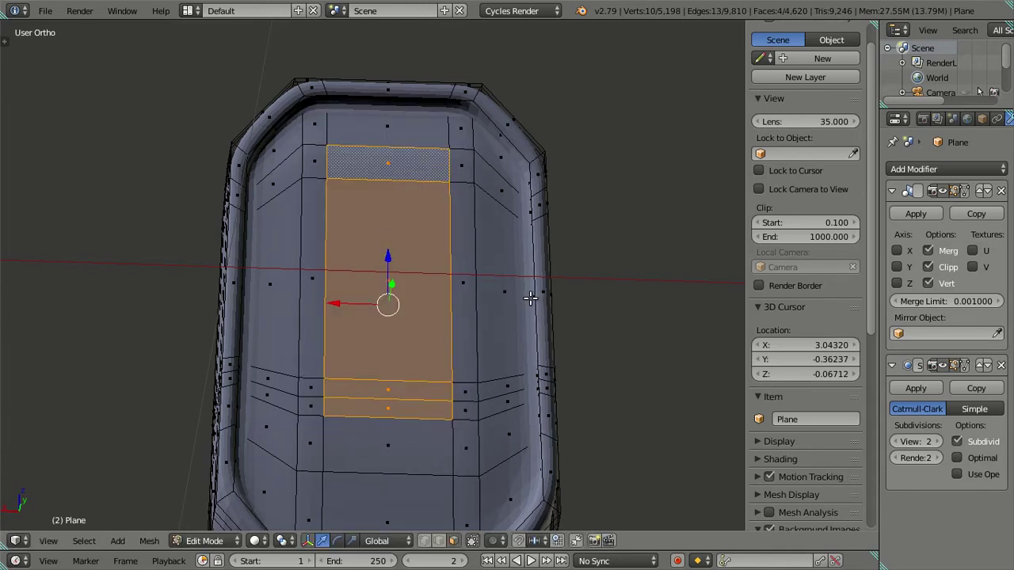
mouse_move(530, 298)
middle_mouse_down()
mouse_move(509, 313)
mouse_move(546, 321)
mouse_move(504, 321)
middle_mouse_up()
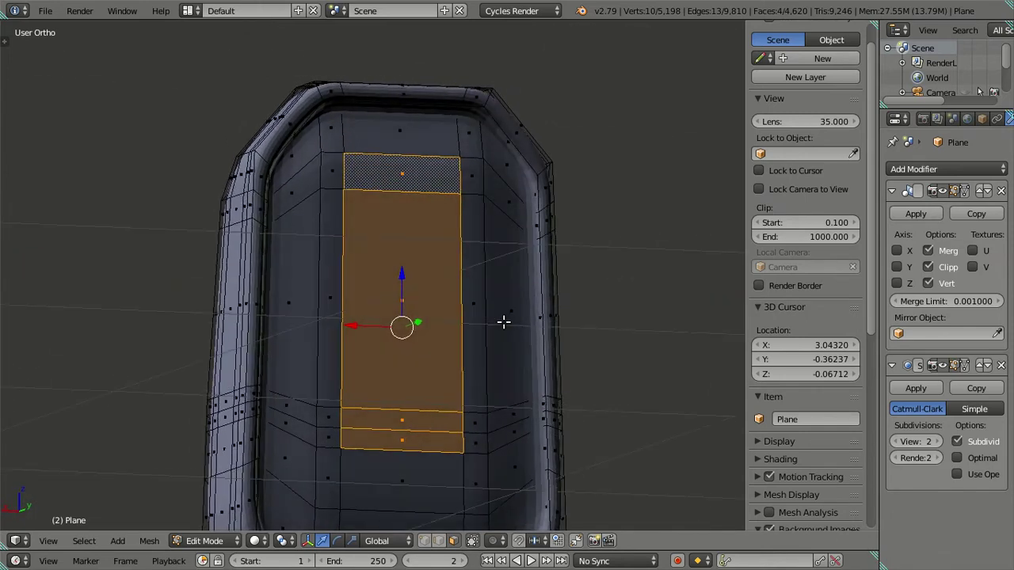
right_click(382, 168, "shift")
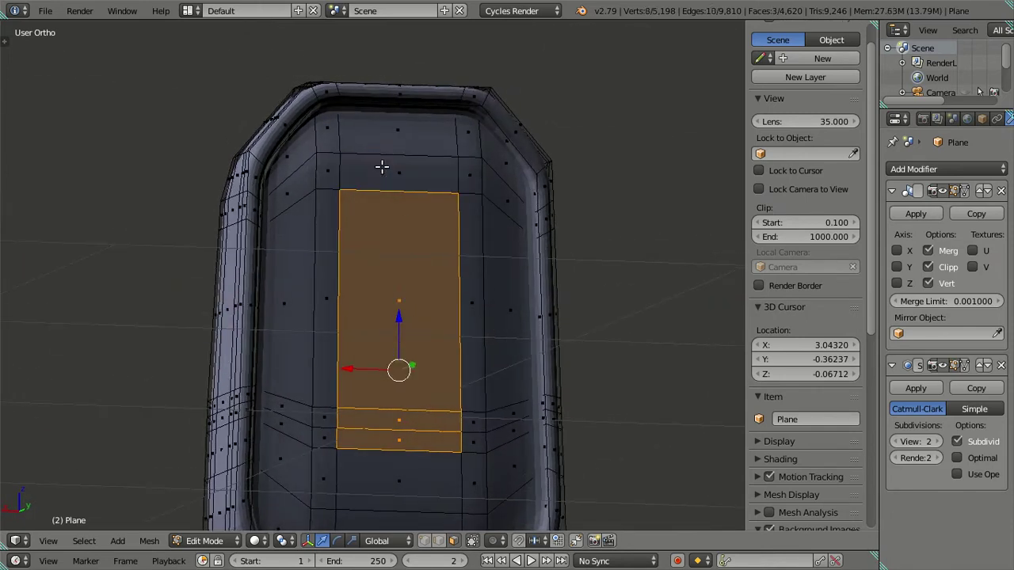
right_click(428, 444, "shift")
key("s")
left_click(525, 392)
Preview the smoothed housing, then deselect all and switch to edge select mode
key("Tab")
middle_click_drag(500, 350, 521, 312)
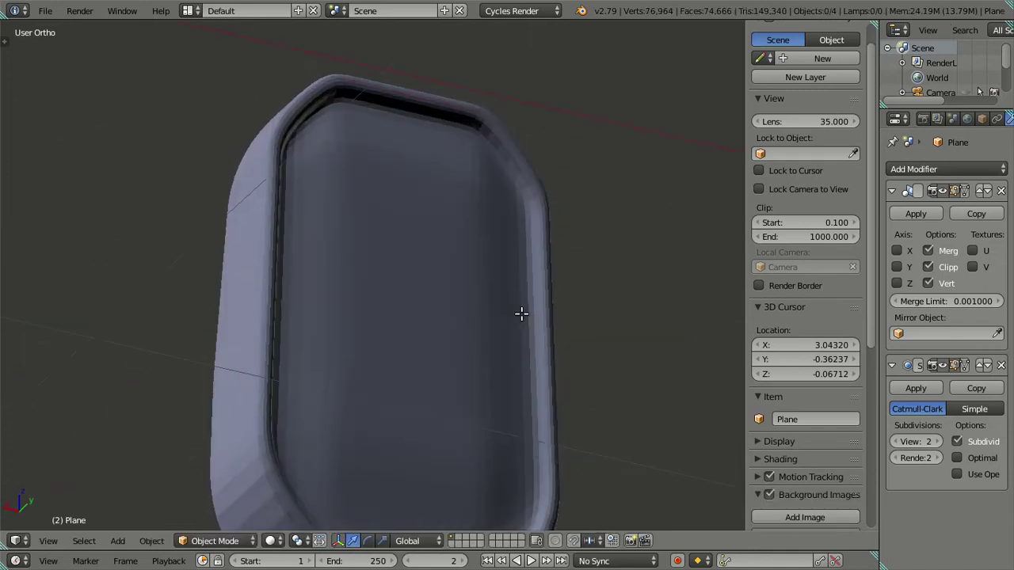
key("Tab")
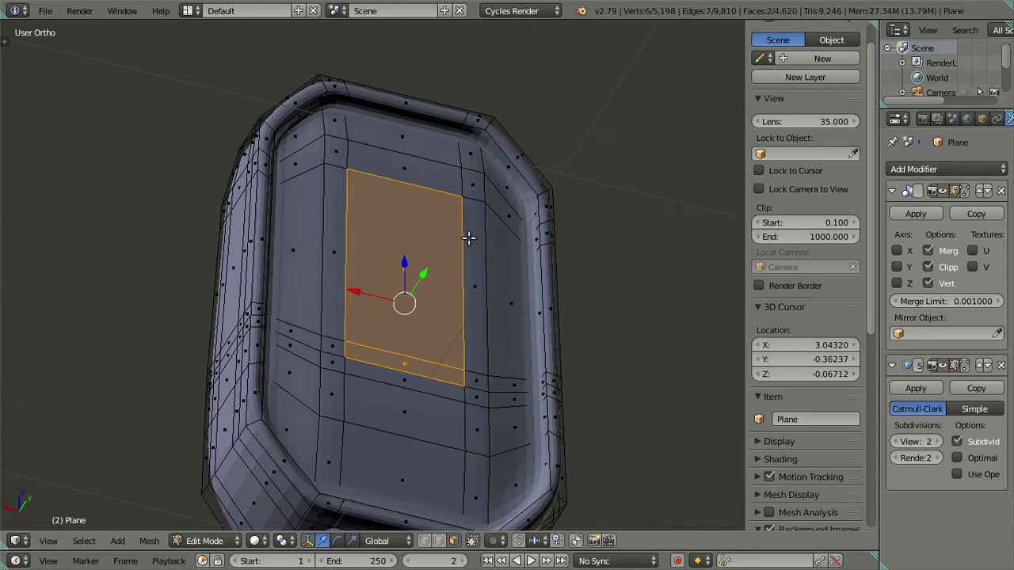
key("a")
mouse_move(451, 219)
middle_mouse_down()
mouse_move(430, 198)
mouse_move(430, 223)
middle_mouse_up()
left_click(438, 540)
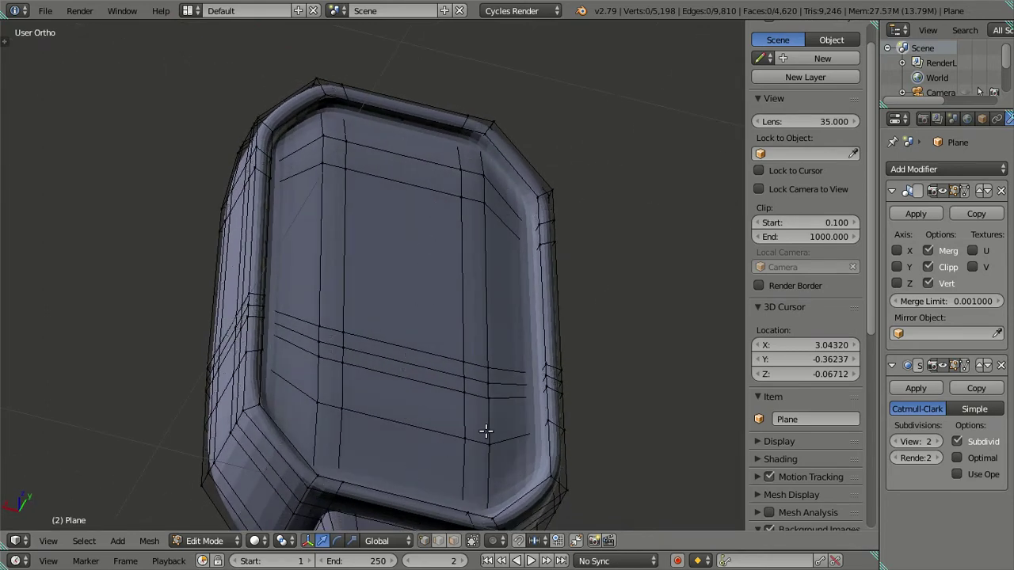
key("Tab")
key("Tab")
middle_click_drag(475, 403, 446, 347)
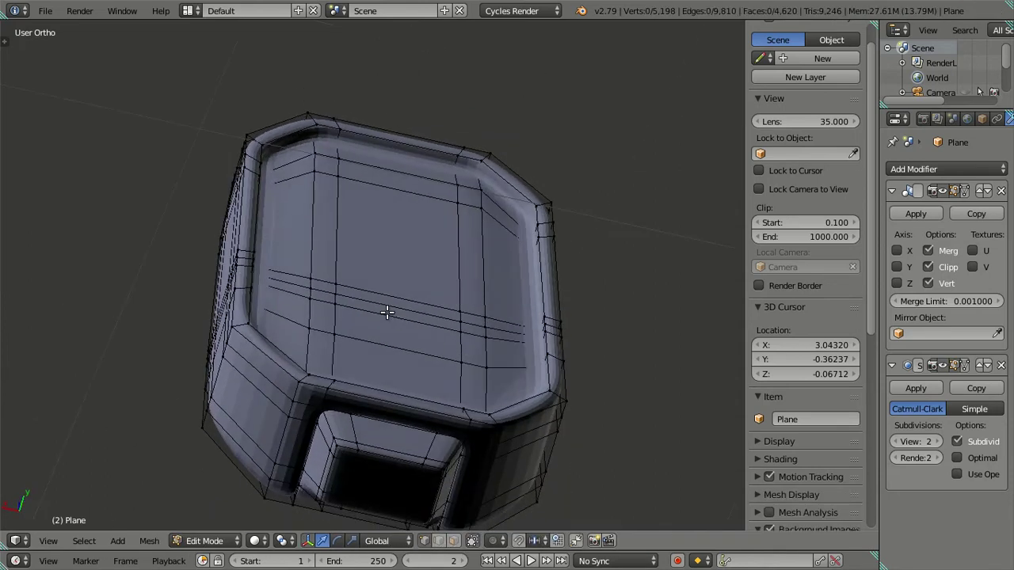
middle_click_drag(387, 313, 595, 365)
scroll(634, 372, "up", 3)
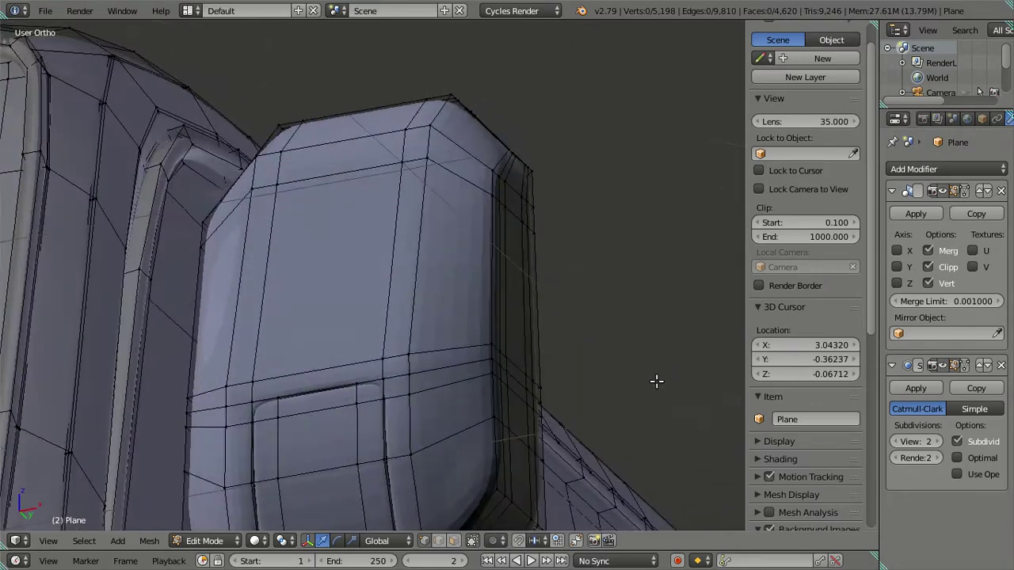
scroll(656, 381, "down", 2)
mouse_move(663, 389)
middle_mouse_down()
mouse_move(630, 407)
mouse_move(362, 346)
middle_mouse_up()
Try two vertical loop cuts across the back panel, check the smoothed mesh, then undo
key("ctrl+e")
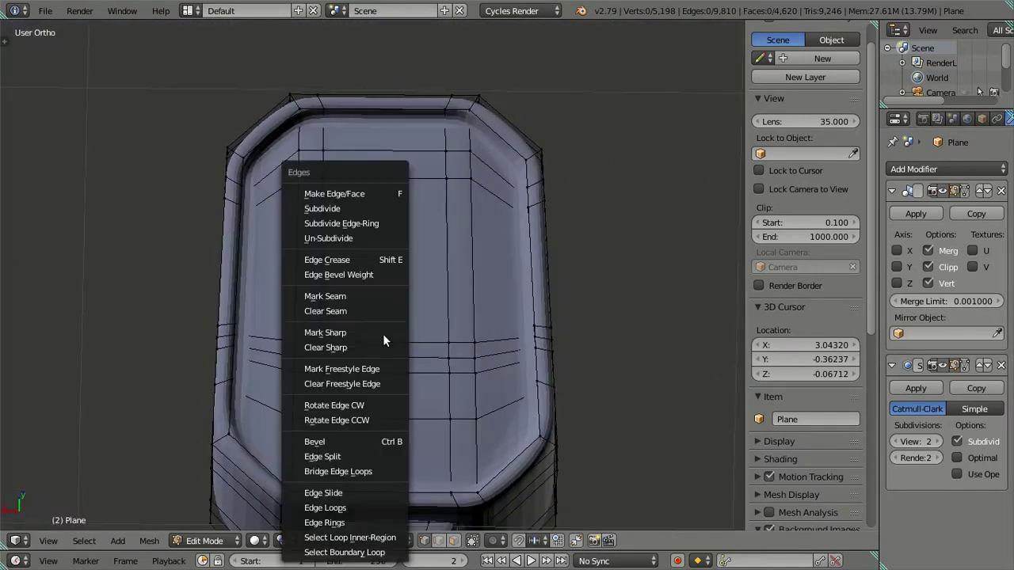
key("ctrl+r")
scroll(379, 341, "up", 1)
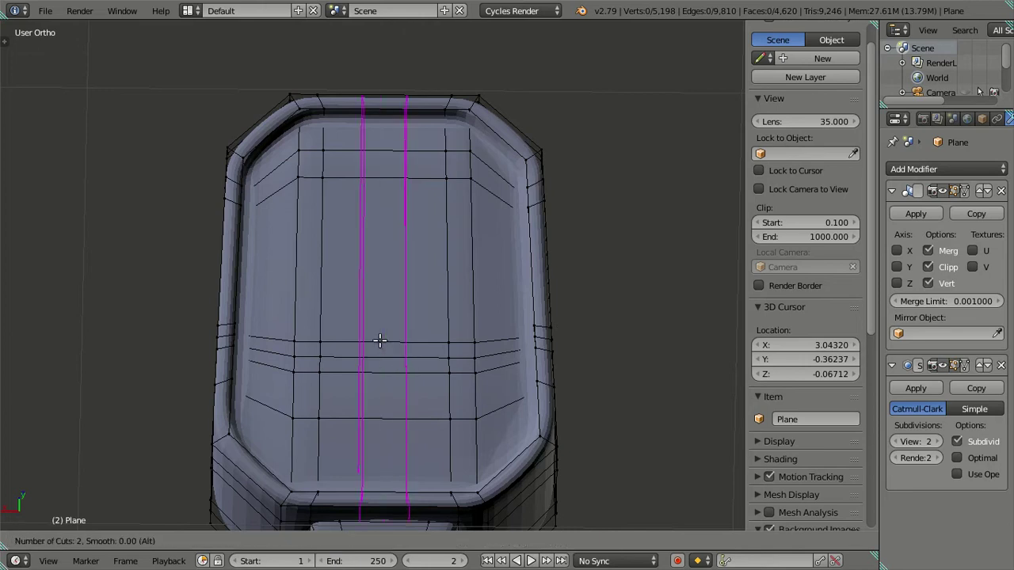
left_click(379, 341)
right_click(380, 341)
mouse_move(380, 340)
middle_mouse_down()
mouse_move(397, 302)
mouse_move(373, 317)
mouse_move(468, 362)
mouse_move(690, 356)
mouse_move(369, 358)
mouse_move(279, 336)
mouse_move(198, 295)
mouse_move(337, 314)
mouse_move(389, 302)
mouse_move(414, 332)
middle_mouse_up()
key("a")
key("Tab")
key("Tab")
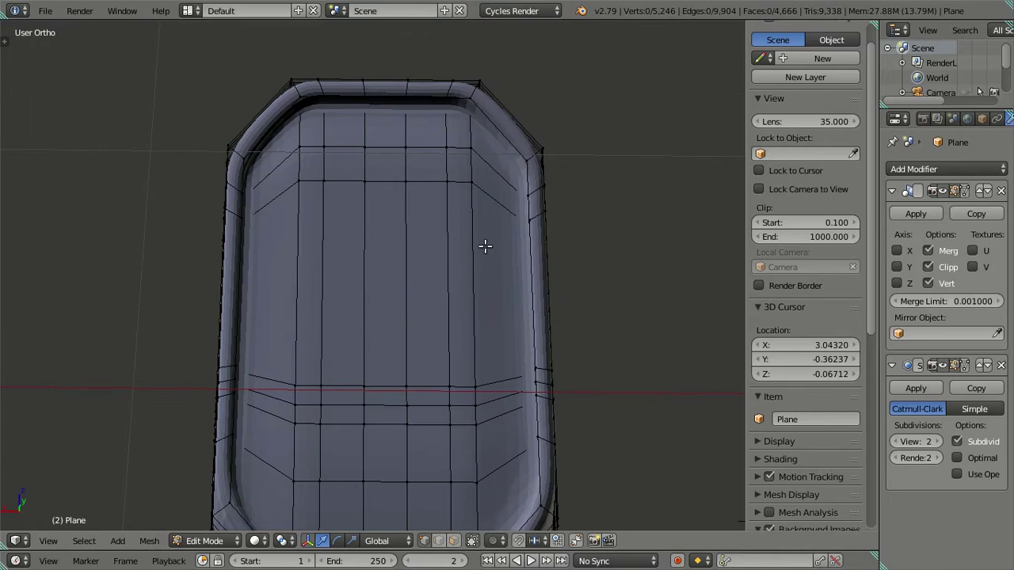
key("ctrl+z")
key("ctrl+z")
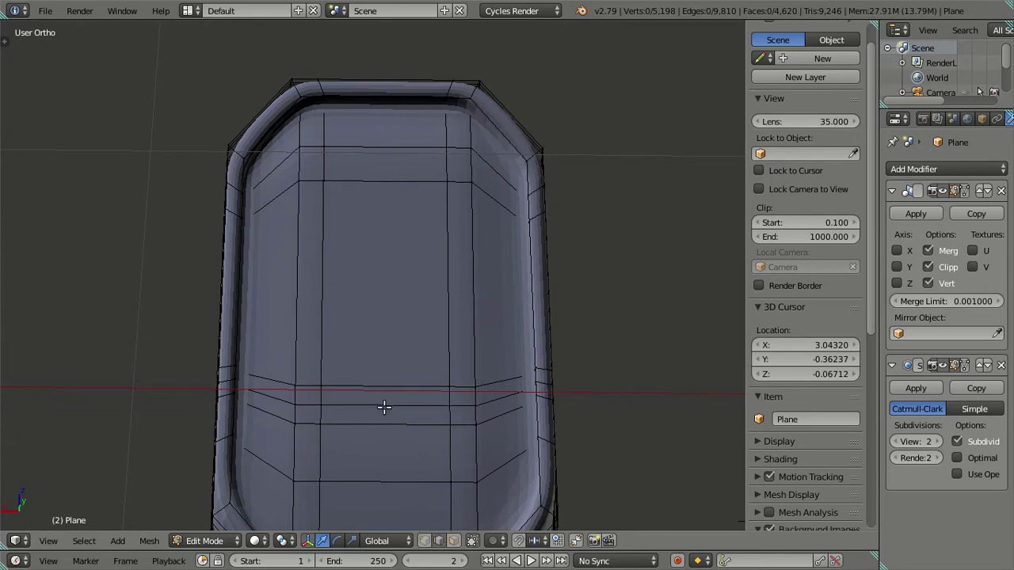
Add three vertical loops across the panel and dissolve the middle one, keeping two
key("ctrl+r")
scroll(385, 190, "up", 2)
left_click(385, 192)
right_click(384, 194)
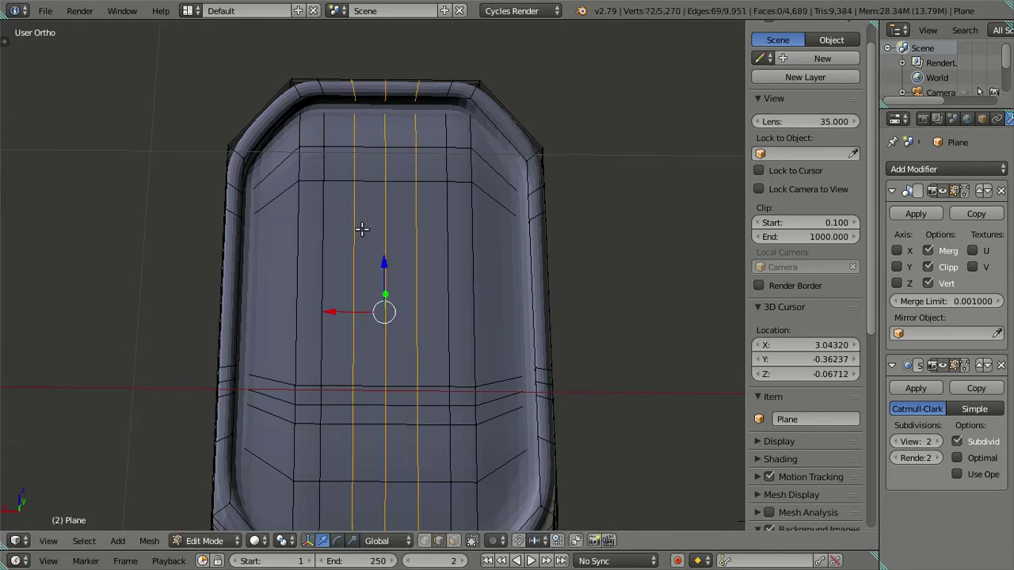
right_click(356, 231, "alt+shift")
right_click(416, 244, "alt+shift")
key("x")
left_click(526, 257)
mouse_move(507, 243)
middle_mouse_down()
mouse_move(475, 233)
mouse_move(471, 220)
mouse_move(453, 264)
mouse_move(466, 278)
middle_mouse_up()
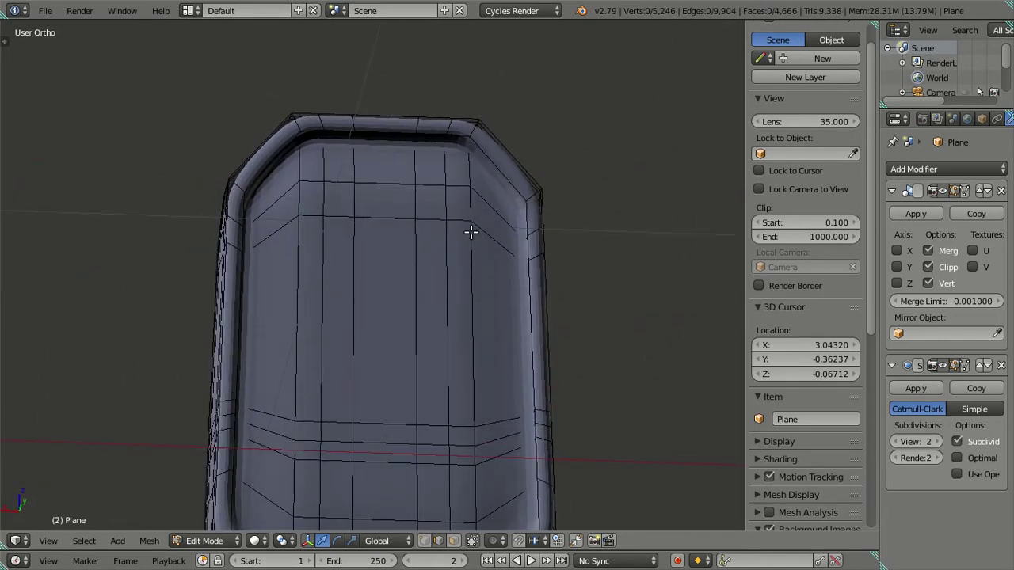
Set the Subdivision viewport level to 0 and orbit to view the top rim
left_click_drag(919, 441, 891, 440)
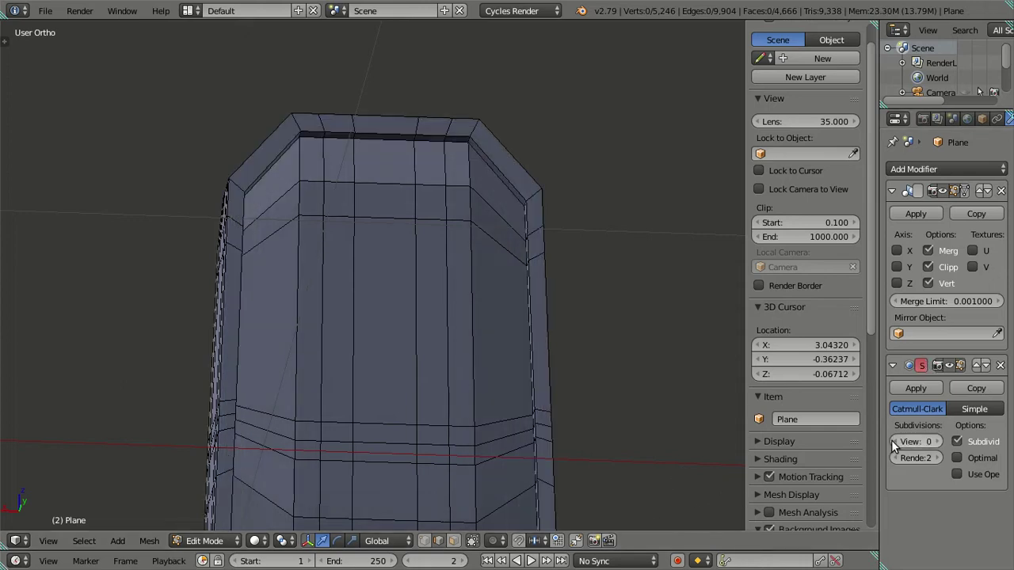
mouse_move(613, 441)
middle_mouse_down()
mouse_move(559, 412)
mouse_move(555, 363)
mouse_move(452, 245)
mouse_move(398, 367)
mouse_move(389, 339)
mouse_move(466, 369)
mouse_move(476, 335)
mouse_move(463, 349)
middle_mouse_up()
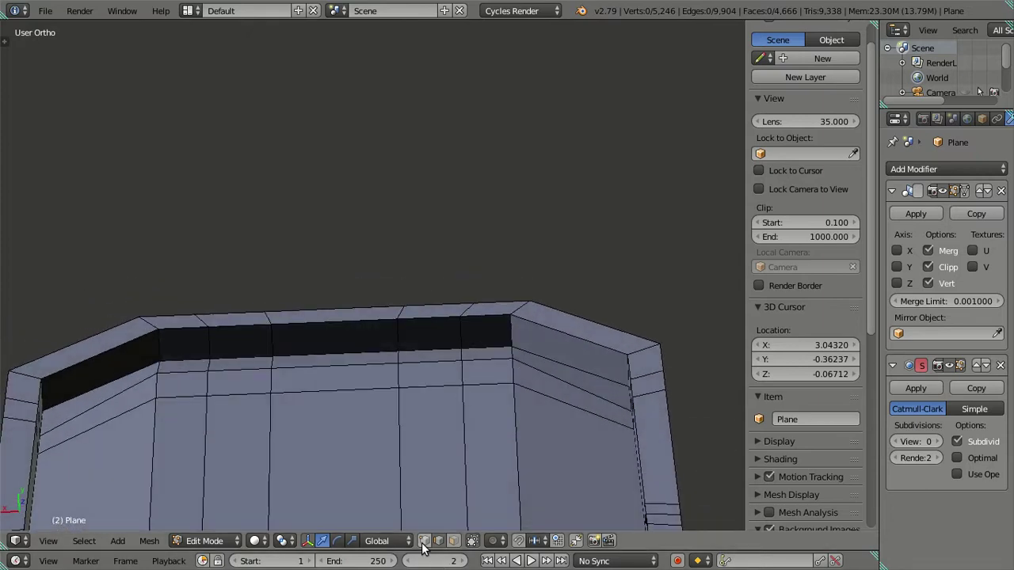
mouse_move(437, 456)
middle_mouse_down()
mouse_move(480, 32)
mouse_move(465, 25)
mouse_move(424, 432)
middle_mouse_up()
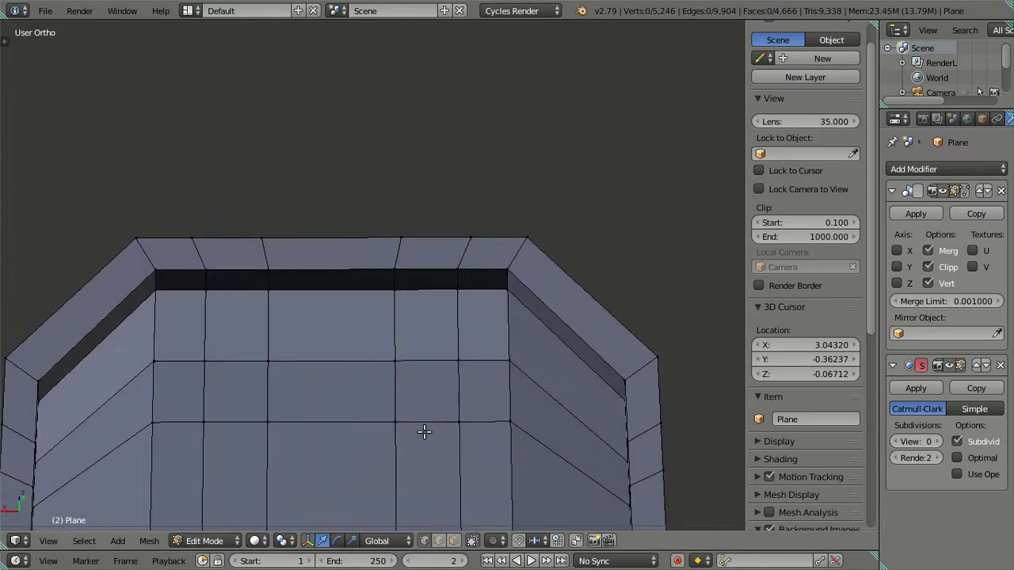
middle_click_drag(437, 381, 460, 437)
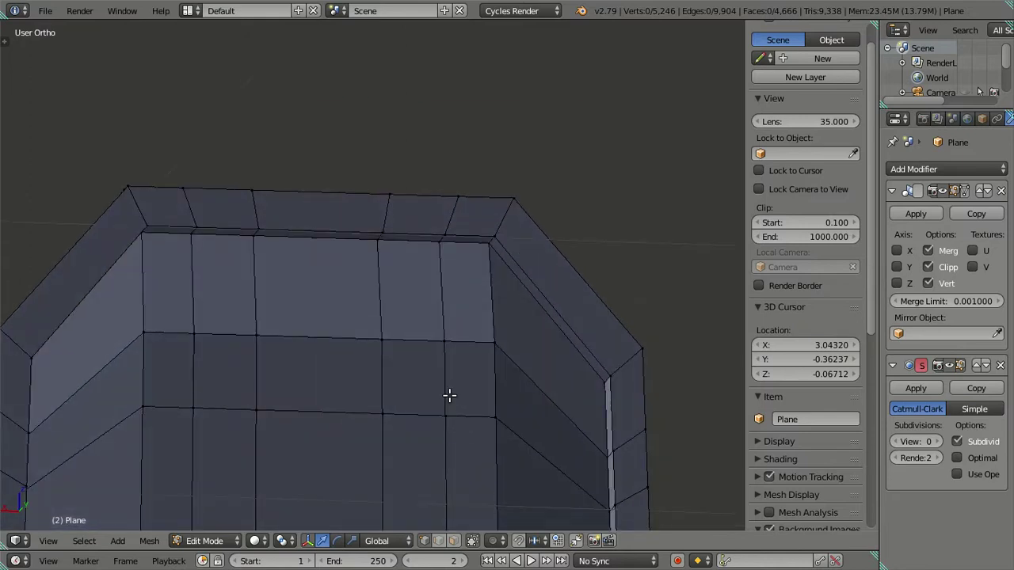
scroll(436, 303, "up", 2)
scroll(474, 331, "down", 2)
Make two diagonal knife cuts through the faces at the first top corner
key("k")
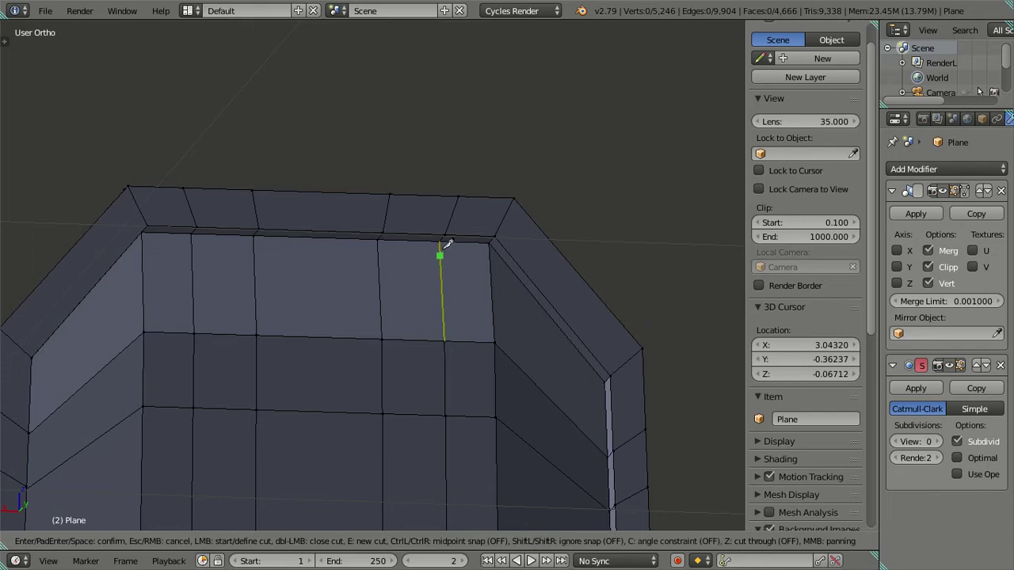
left_click(439, 240)
left_click(383, 339)
key("Return")
key("k")
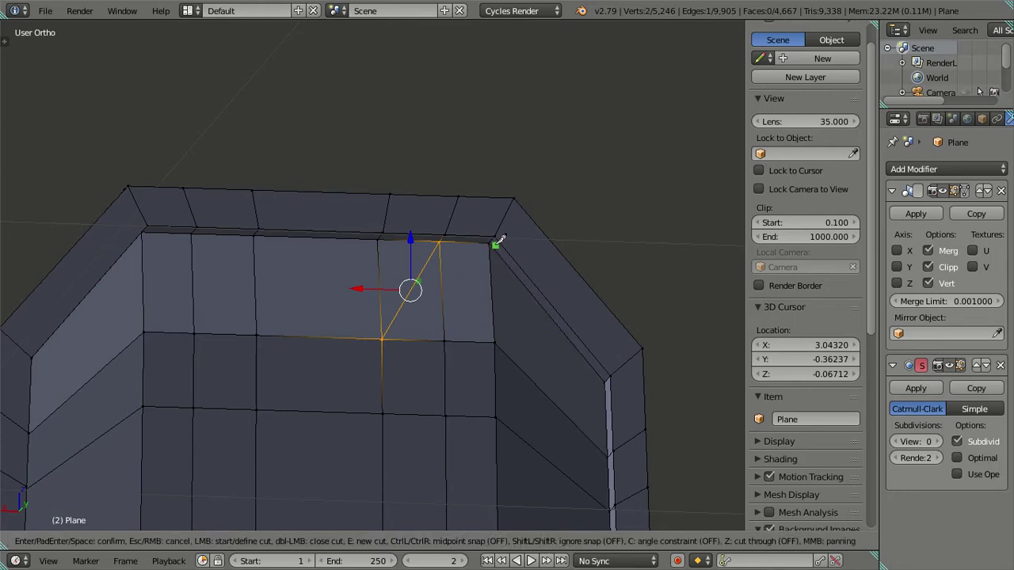
left_click(446, 340)
key("Return")
scroll(446, 335, "down", 2)
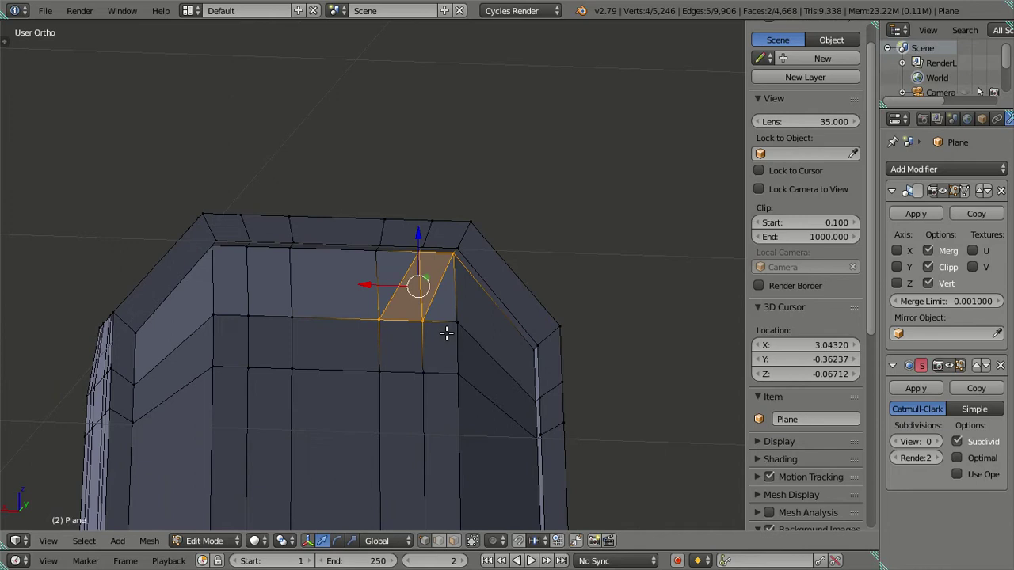
key("a")
Make two diagonal knife cuts across the faces at the other top corner
mouse_move(341, 338)
middle_mouse_down()
mouse_move(516, 358)
mouse_move(420, 327)
middle_mouse_up()
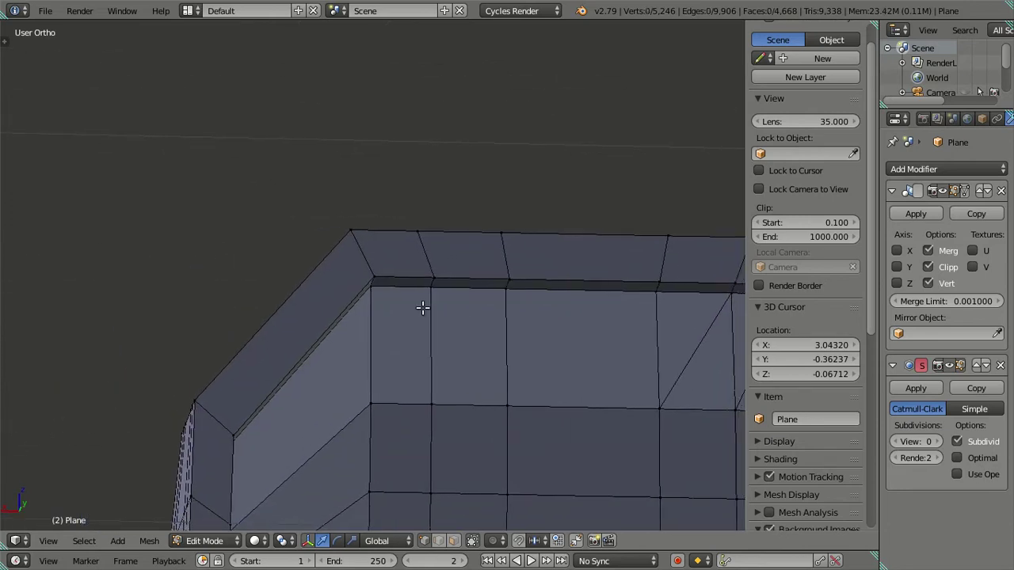
scroll(419, 306, "up", 3)
key("k")
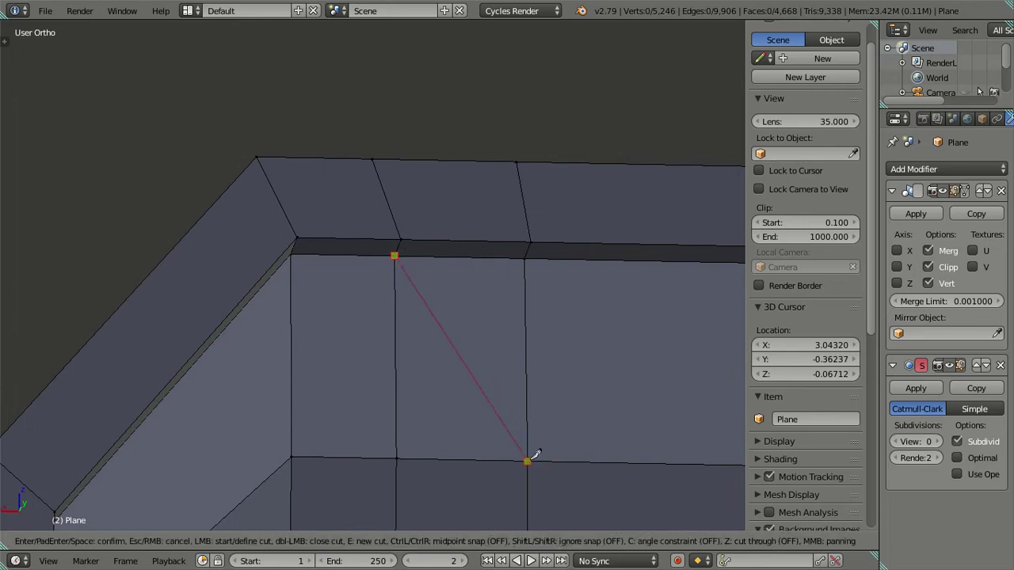
left_click(527, 461)
key("Return")
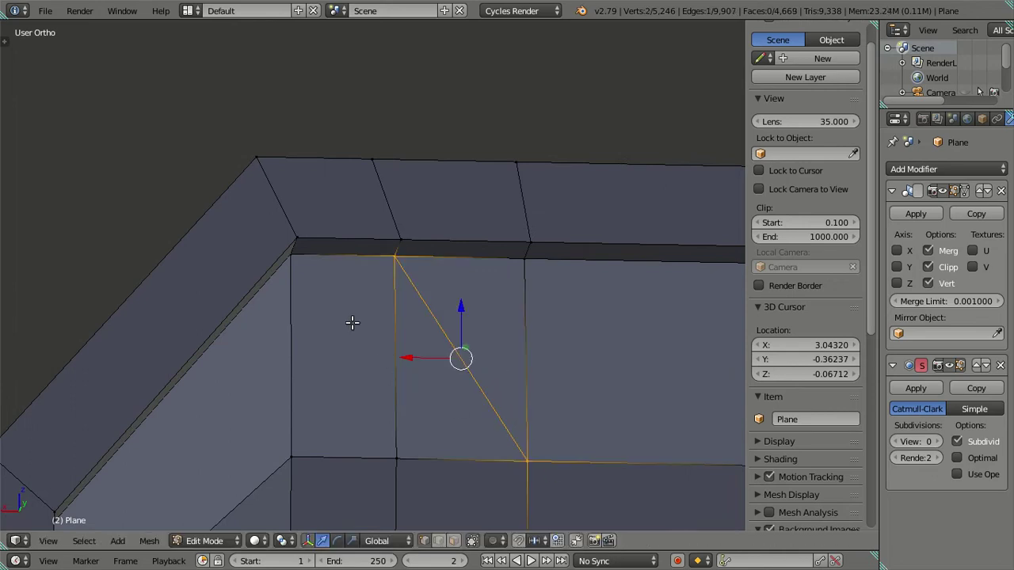
key("k")
left_click(290, 254)
left_click(397, 458)
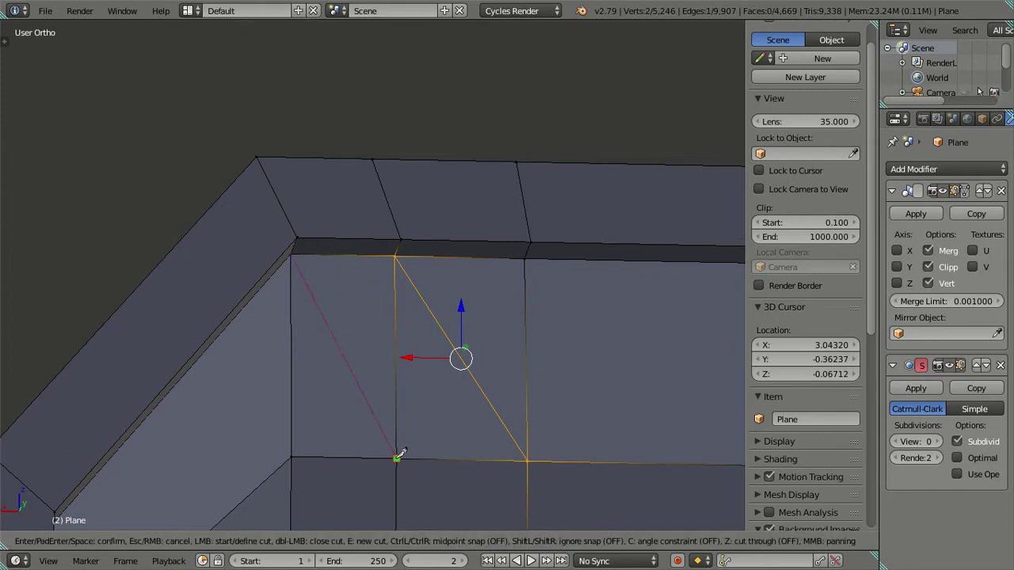
key("Return")
mouse_move(392, 444)
middle_mouse_down()
mouse_move(385, 403)
mouse_move(582, 443)
mouse_move(494, 373)
mouse_move(500, 426)
mouse_move(475, 417)
mouse_move(481, 429)
middle_mouse_up()
Make two diagonal knife cuts from the panel's bottom edge up to the upper vertices
scroll(581, 444, "down", 3)
scroll(494, 377, "up", 3)
scroll(485, 388, "up", 1)
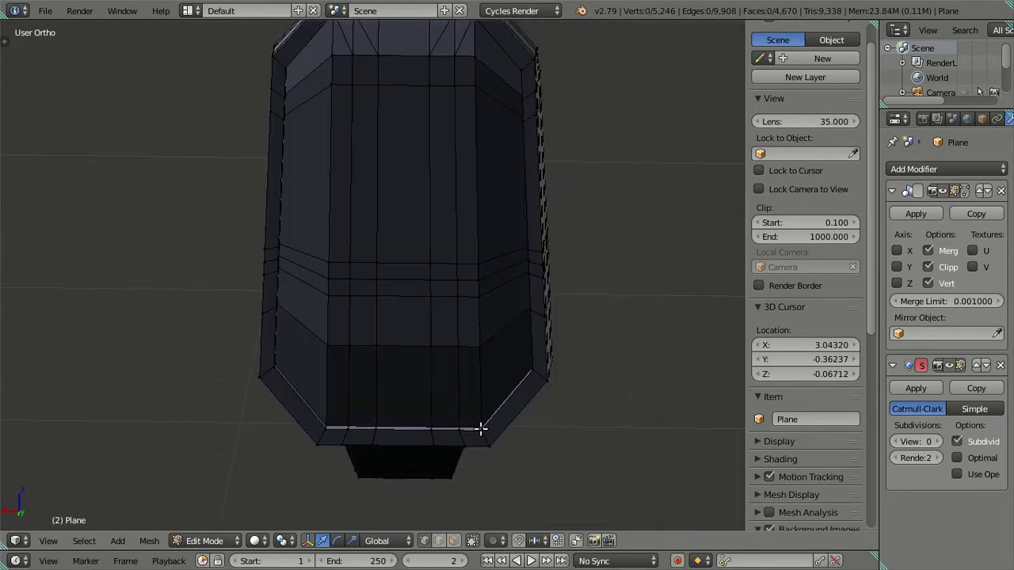
scroll(481, 428, "up", 1)
scroll(441, 328, "up", 4)
scroll(444, 335, "up", 1)
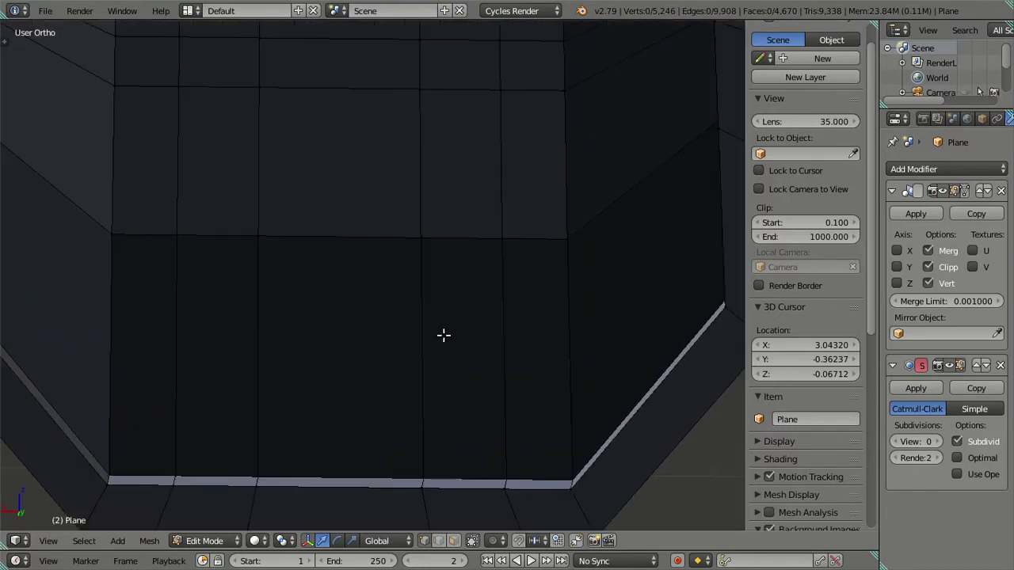
key("k")
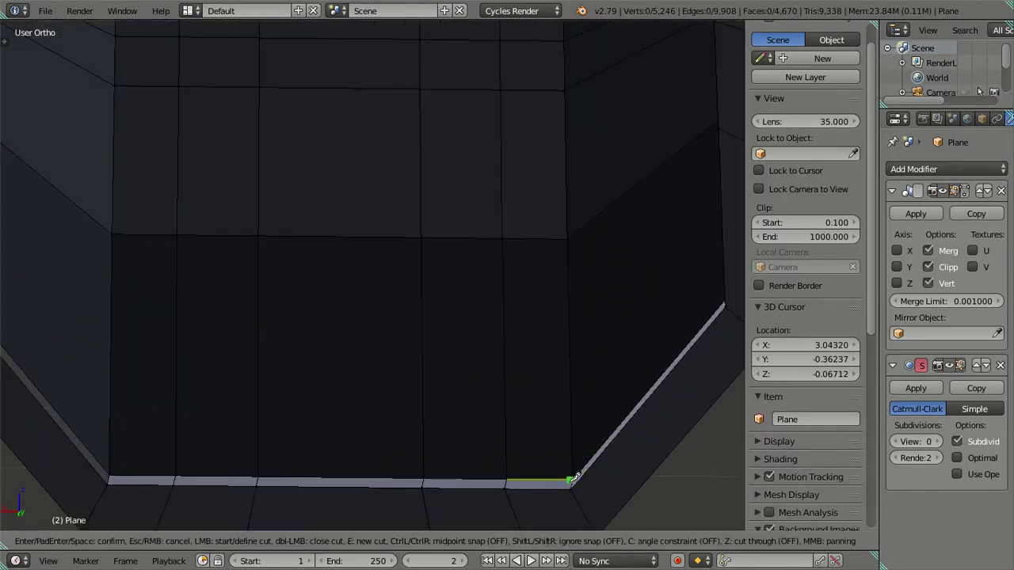
left_click(572, 480)
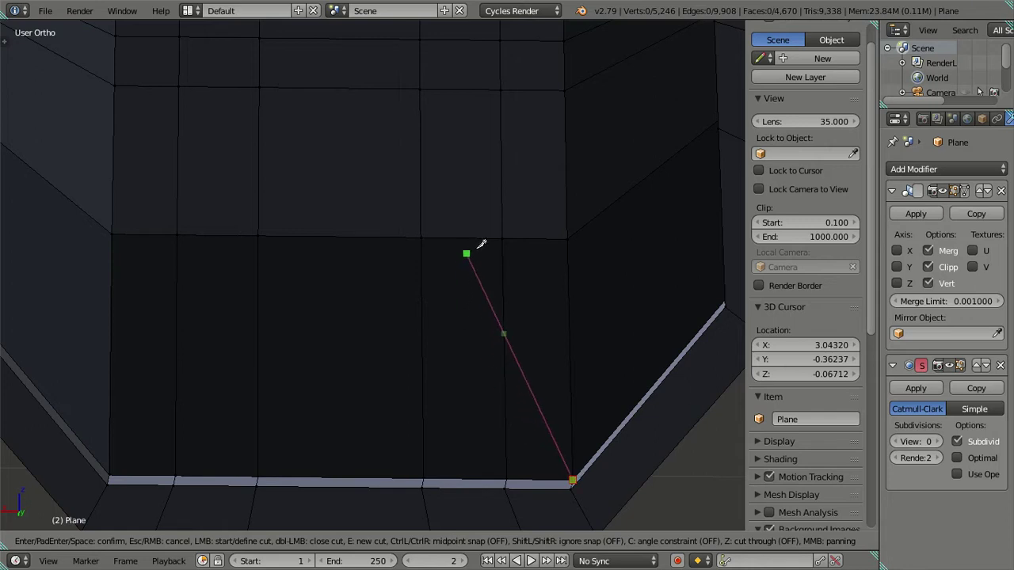
left_click(503, 237)
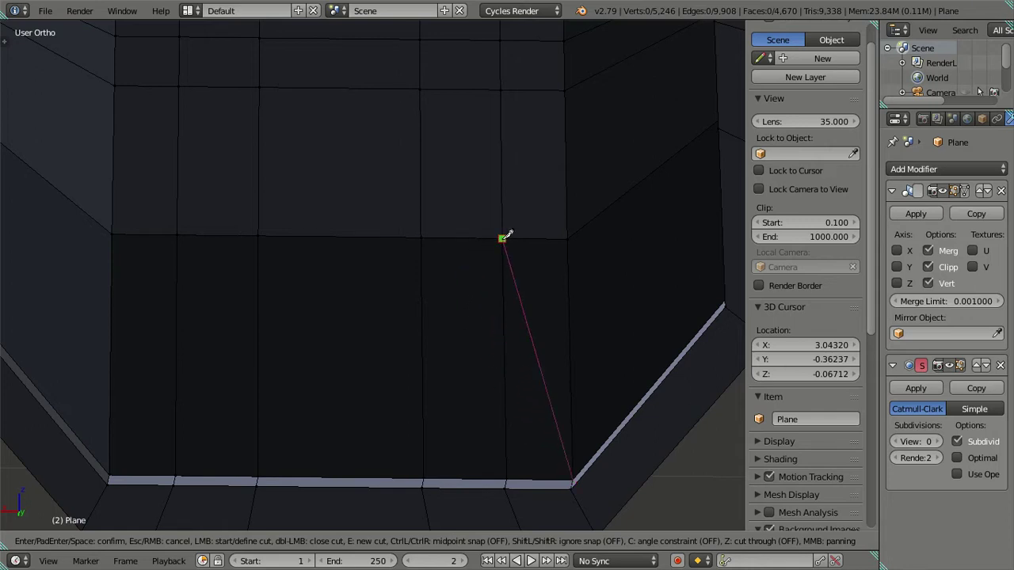
key("Return")
key("k")
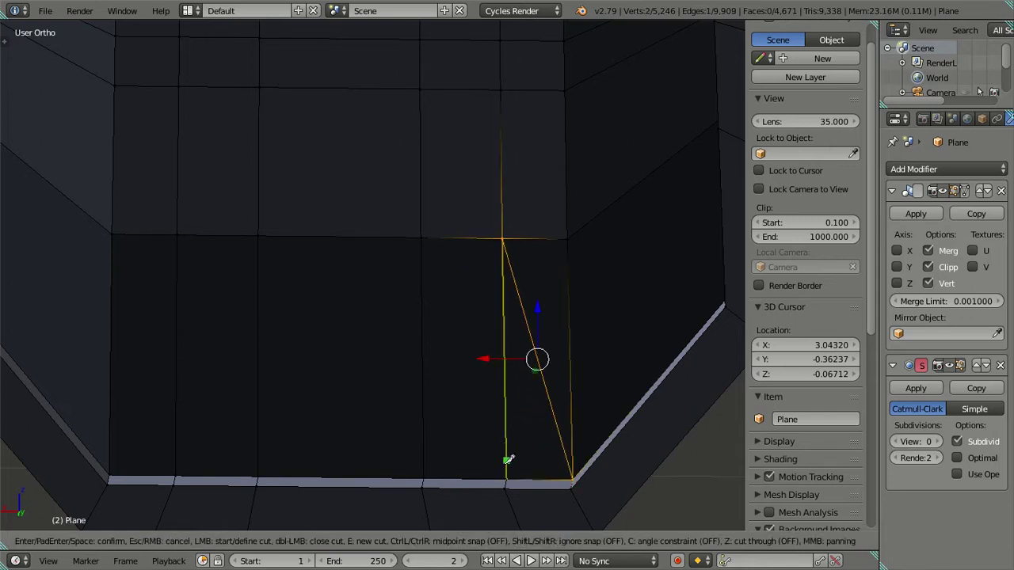
left_click(507, 479)
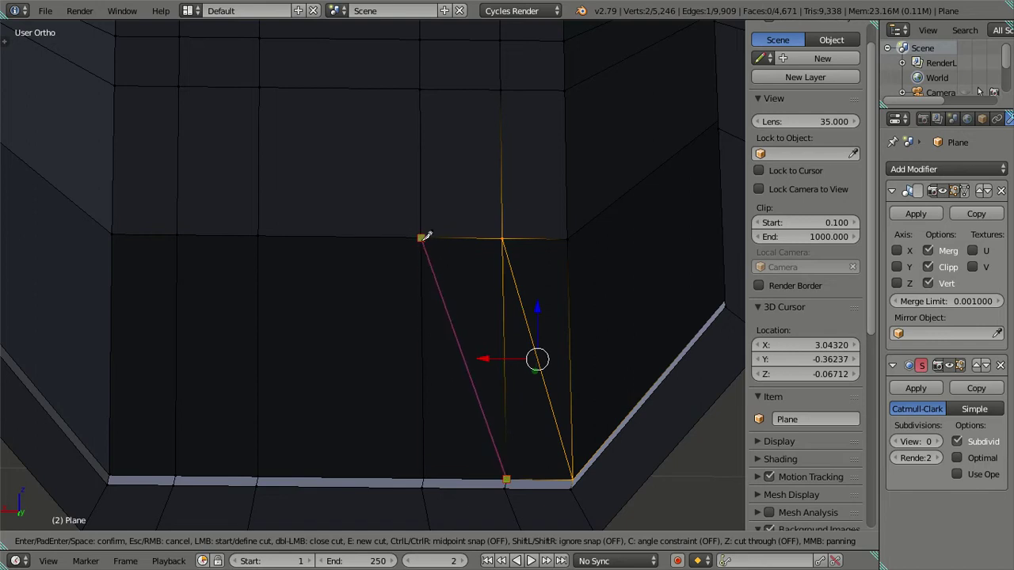
left_click(421, 237)
key("Return")
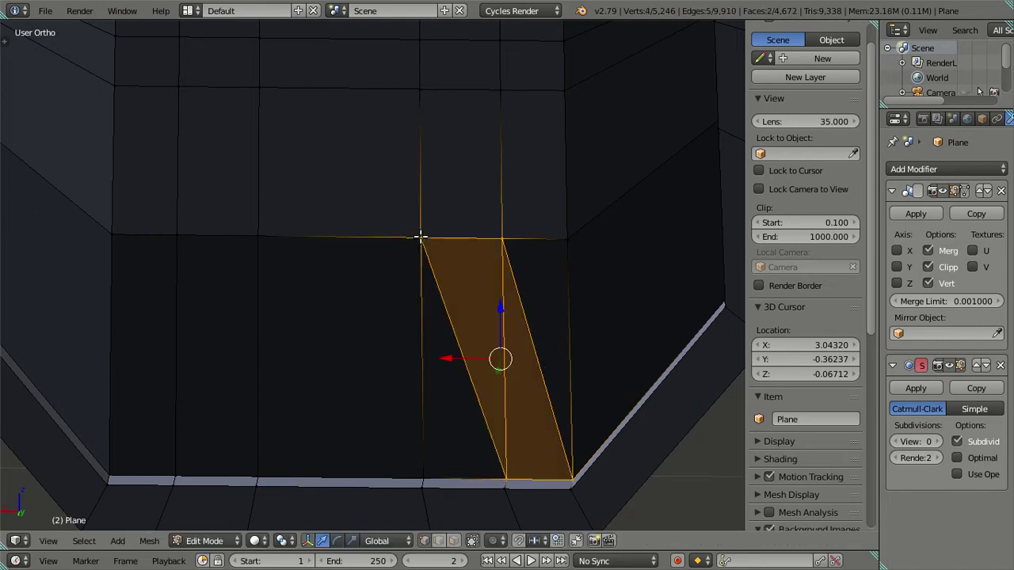
Abandon the knife cut on the corner face, undo the last cut, and deselect everything
key("k")
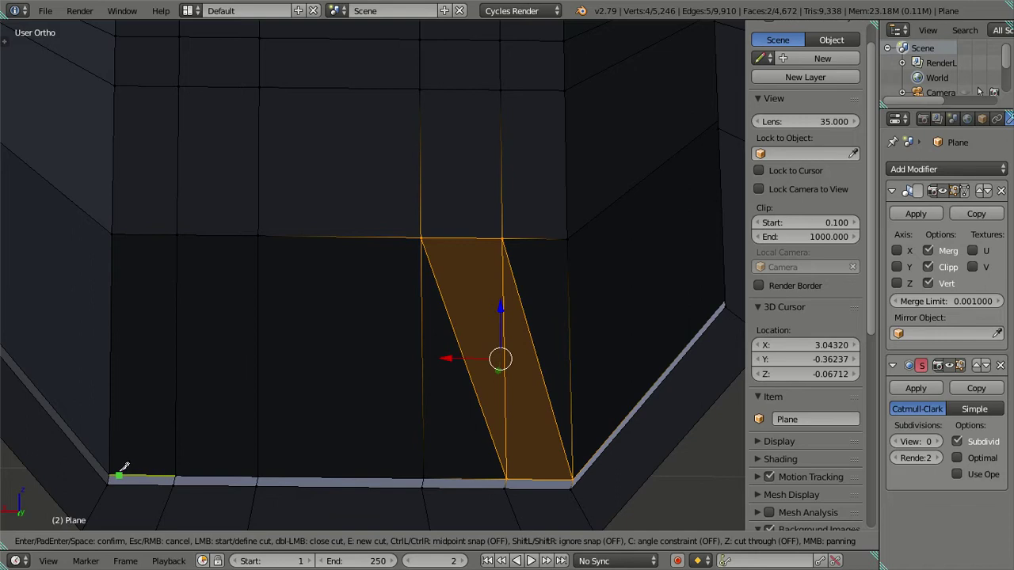
key("Escape")
scroll(160, 461, "down", 1, "ctrl")
scroll(151, 460, "down", 2, "ctrl")
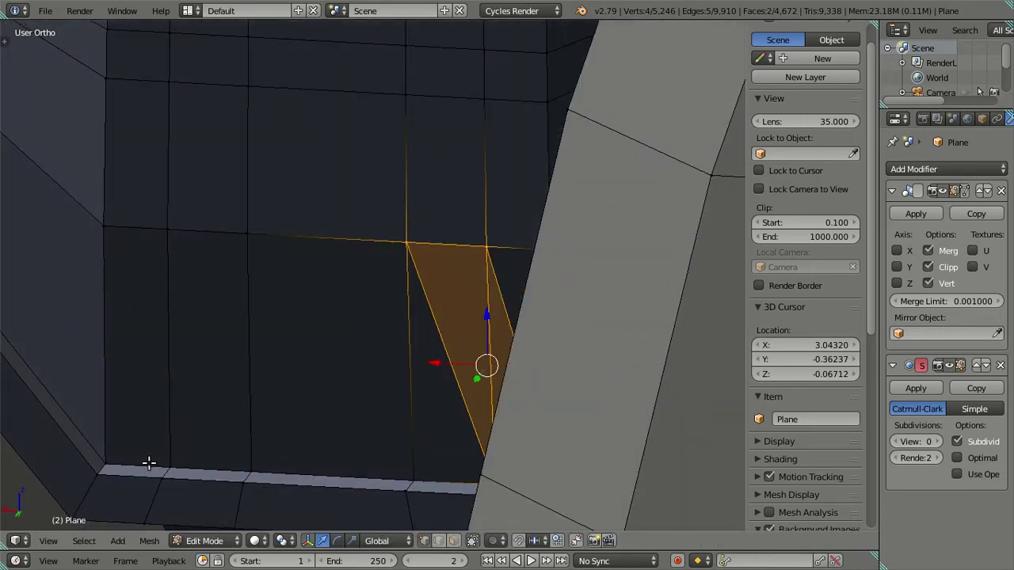
key("k")
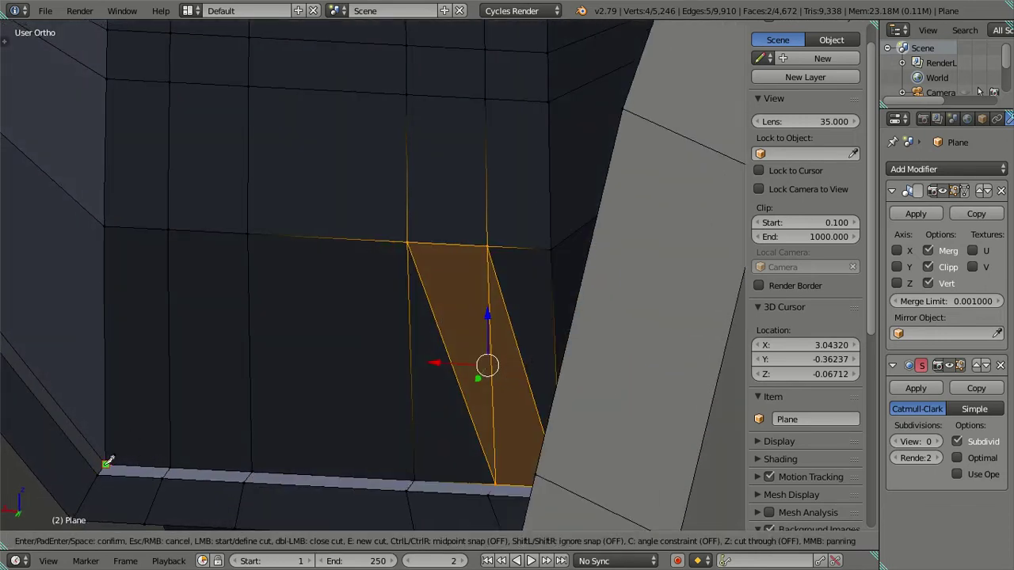
key("Escape")
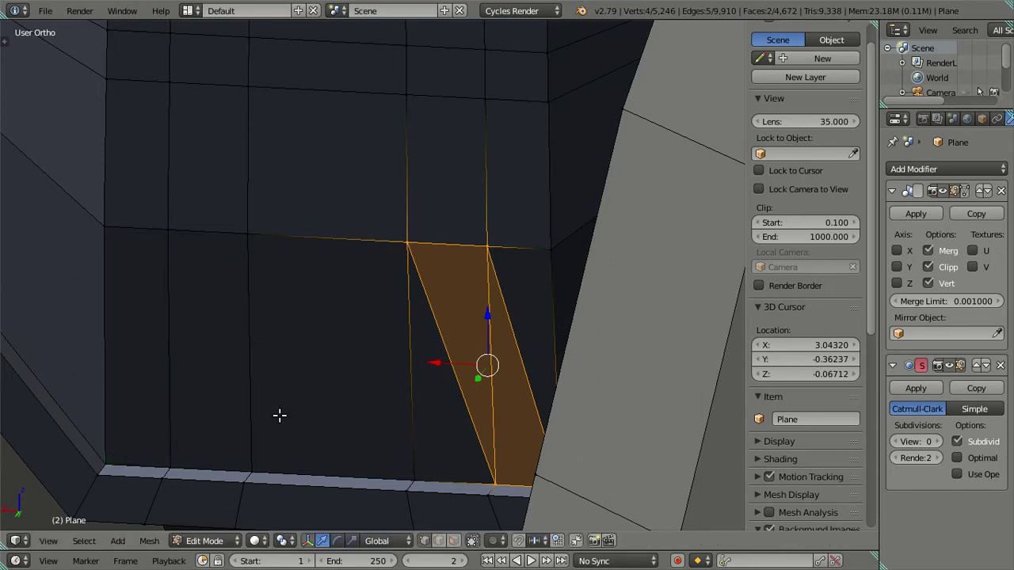
scroll(278, 415, "down", 2, "ctrl")
key("ctrl+z")
scroll(394, 419, "down", 2)
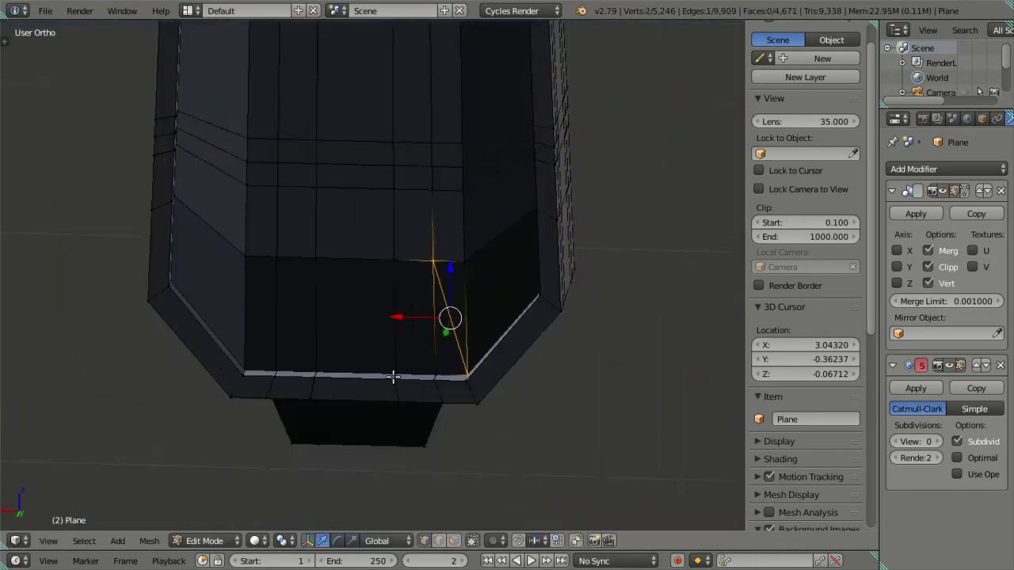
scroll(396, 373, "down", 2)
scroll(397, 316, "down", 1)
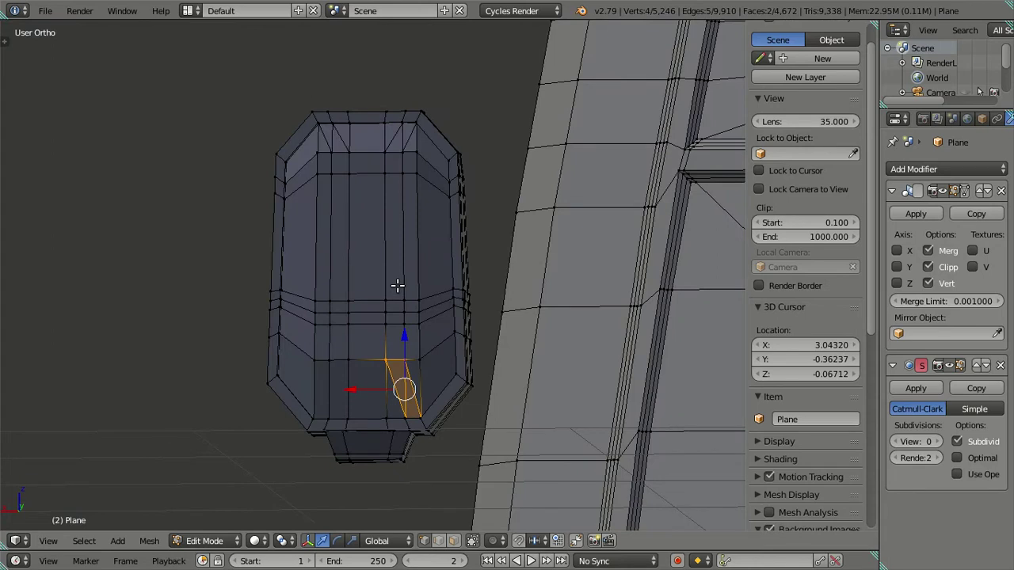
key("a")
mouse_move(355, 317)
middle_mouse_down()
mouse_move(353, 328)
mouse_move(367, 267)
mouse_move(358, 232)
mouse_move(355, 264)
middle_mouse_up()
Zoom into the upper-right inner corner and place the 3D cursor on its vertex
key("ctrl+z")
key("ctrl+z")
key("ctrl+z")
key("ctrl+z")
key("ctrl+z")
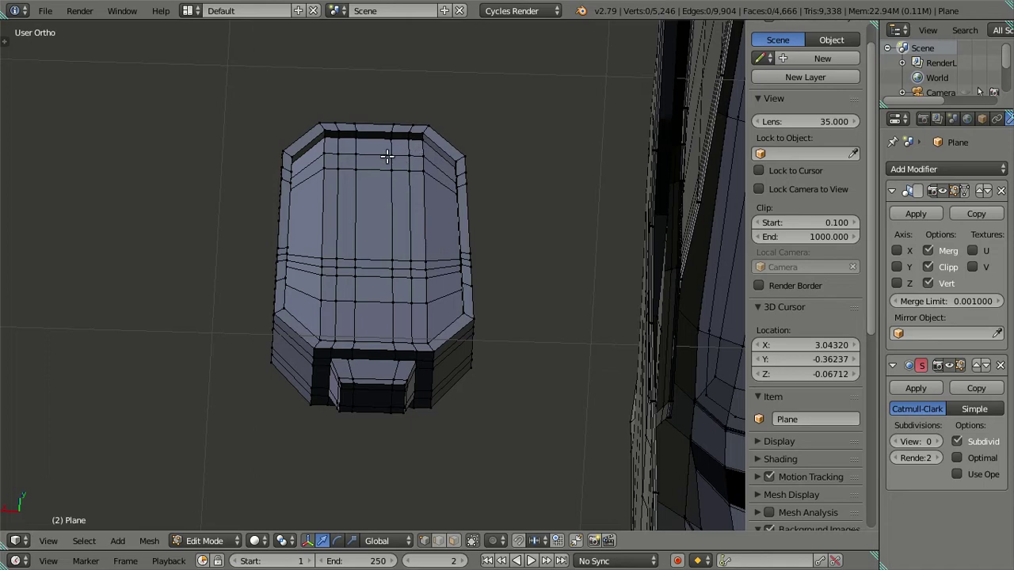
scroll(387, 156, "up", 3)
scroll(425, 158, "up", 1)
scroll(391, 317, "up", 3)
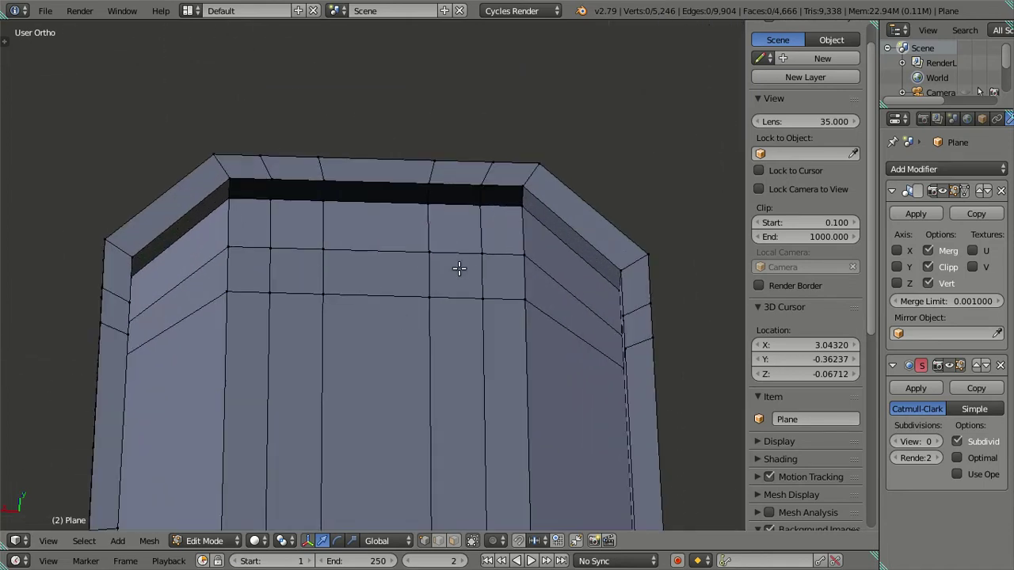
scroll(464, 257, "up", 2)
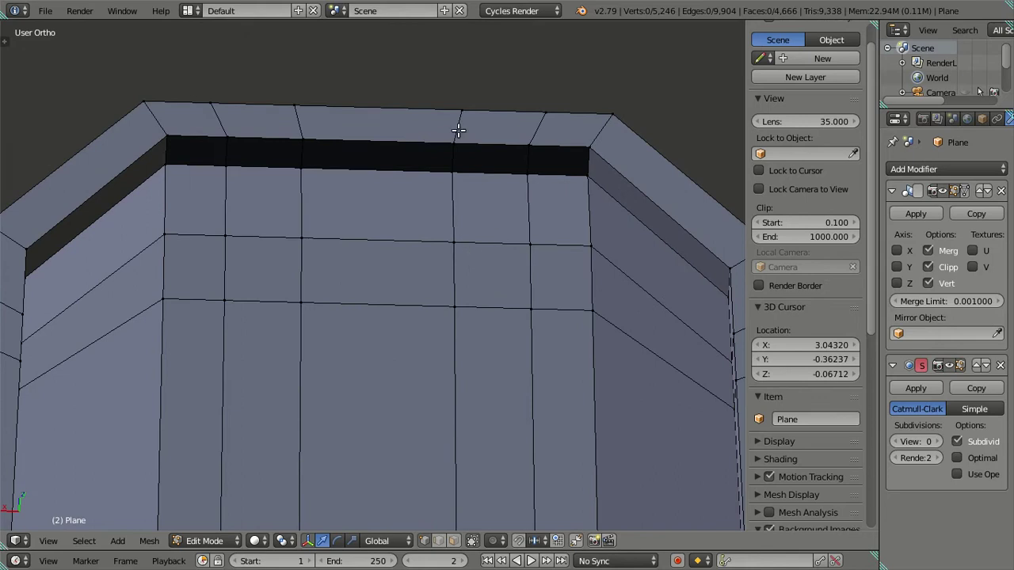
right_click(530, 245)
key("shift+s")
left_click(537, 307)
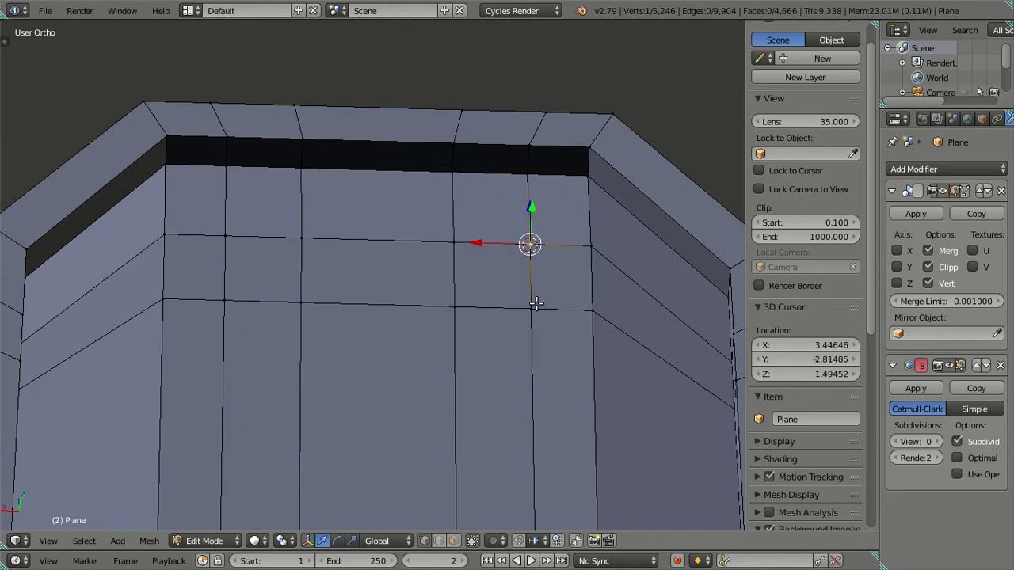
right_click(441, 254, "shift")
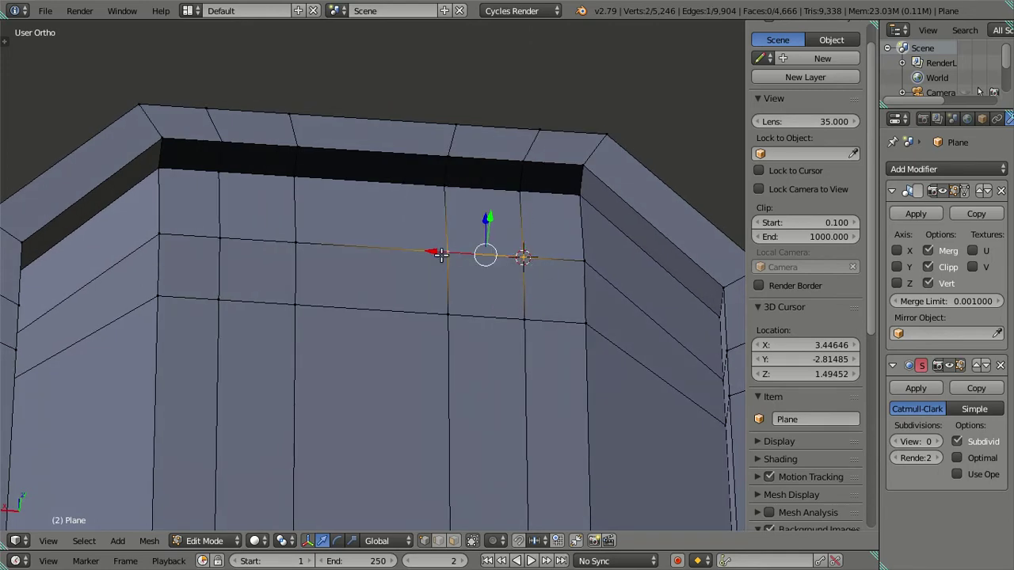
key("alt+m")
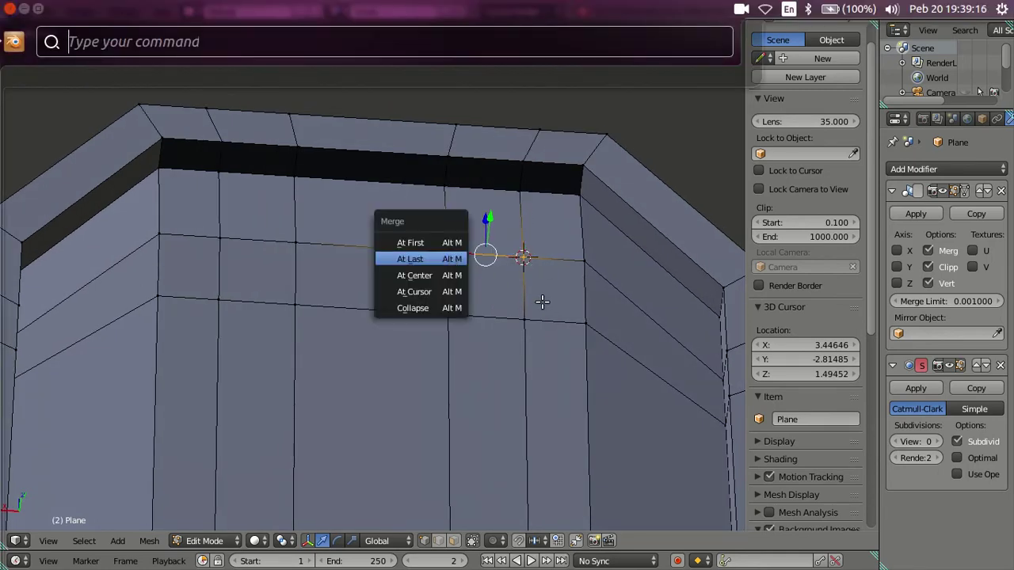
left_click(569, 334)
Merge the neighbouring top-corner vertices together with Merge At Last
right_click(449, 253, "shift")
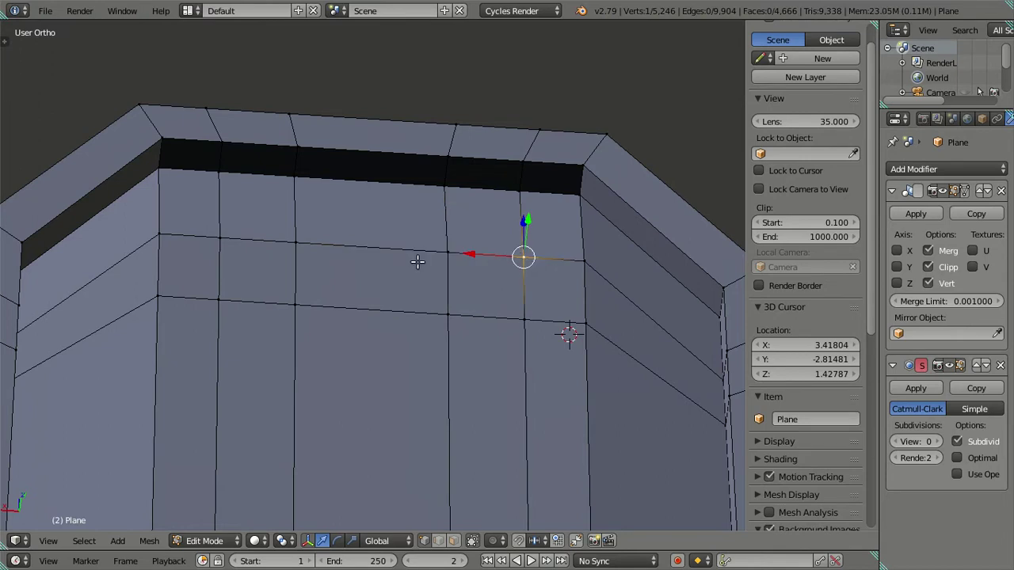
right_click(442, 252, "shift")
key("alt+m")
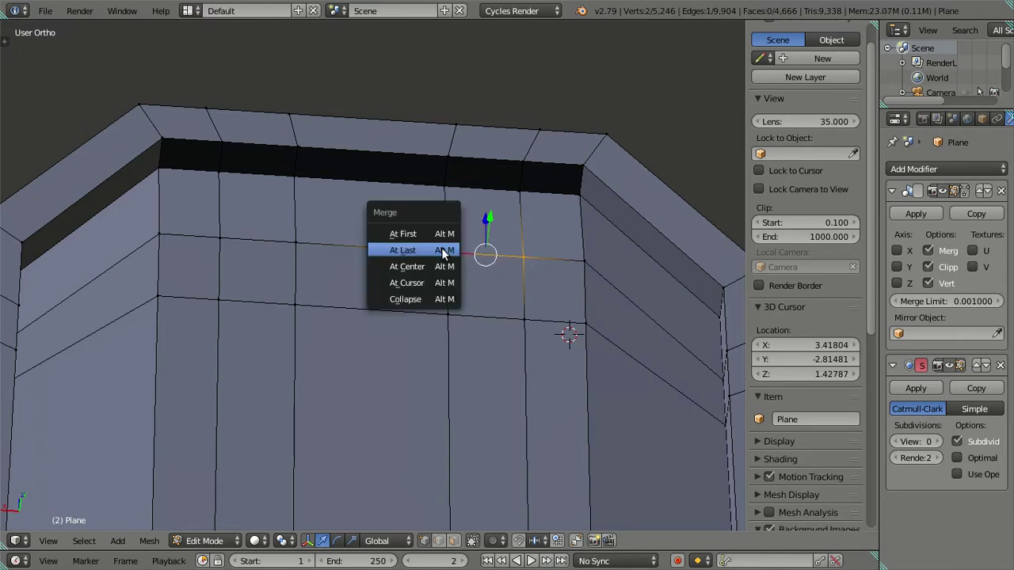
left_click(444, 251)
left_click(523, 257, "ctrl")
key("shift+s")
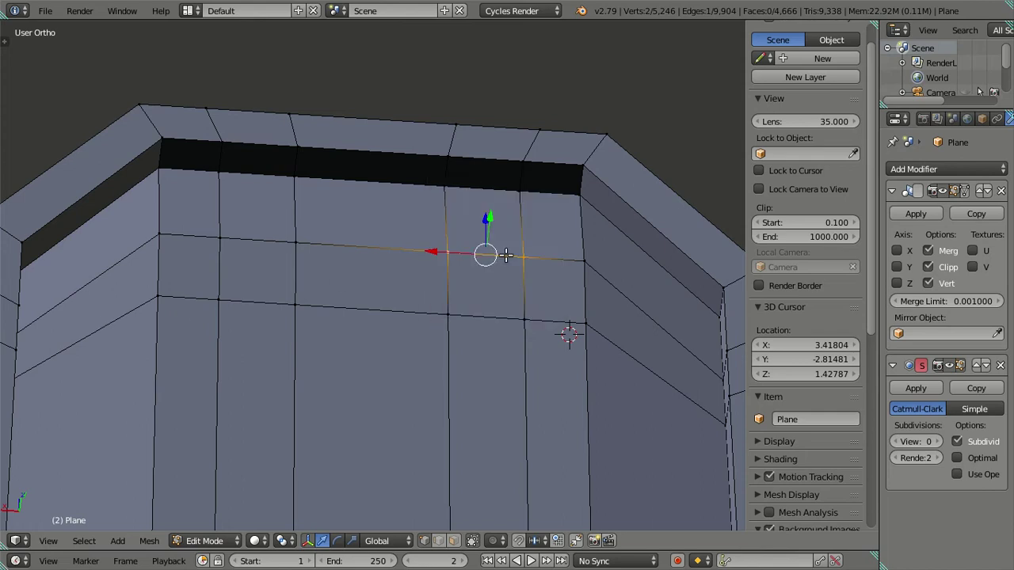
key("shift+s")
left_click(556, 269)
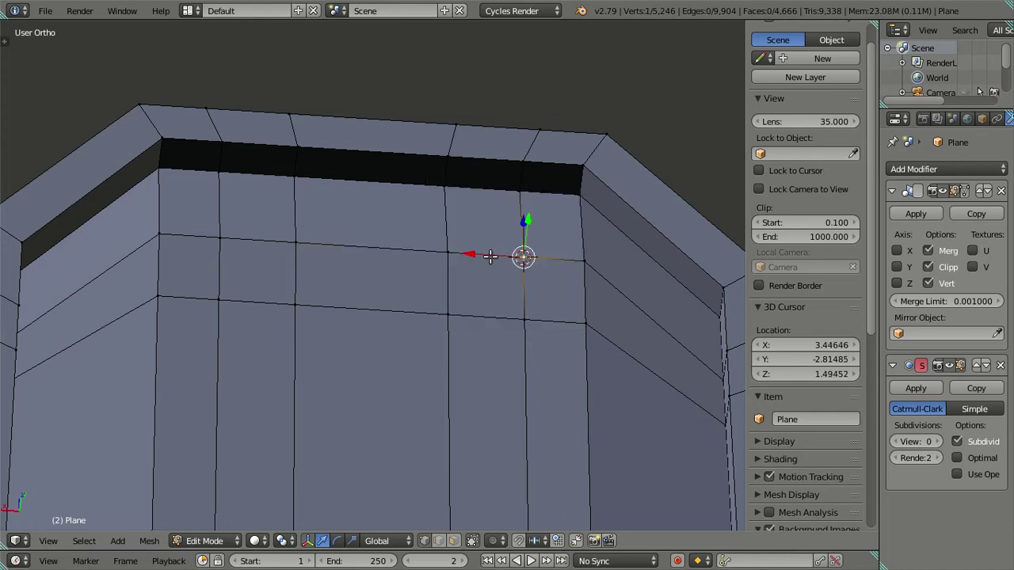
left_click(449, 253, "shift")
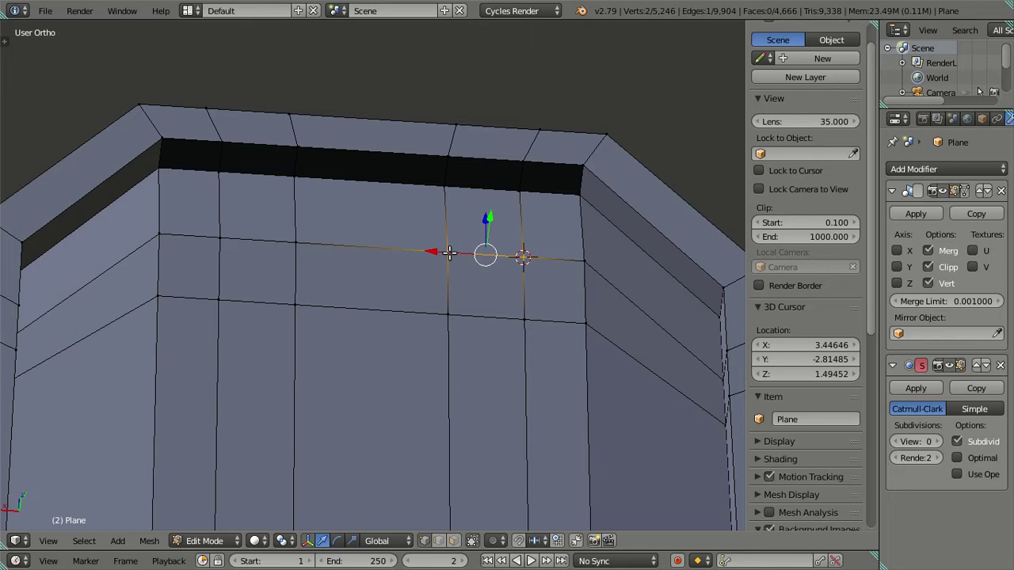
key("alt+m")
left_click(450, 254)
Snap the housing-corner vertex onto the 3D cursor, then select the vertex below
right_click(584, 261)
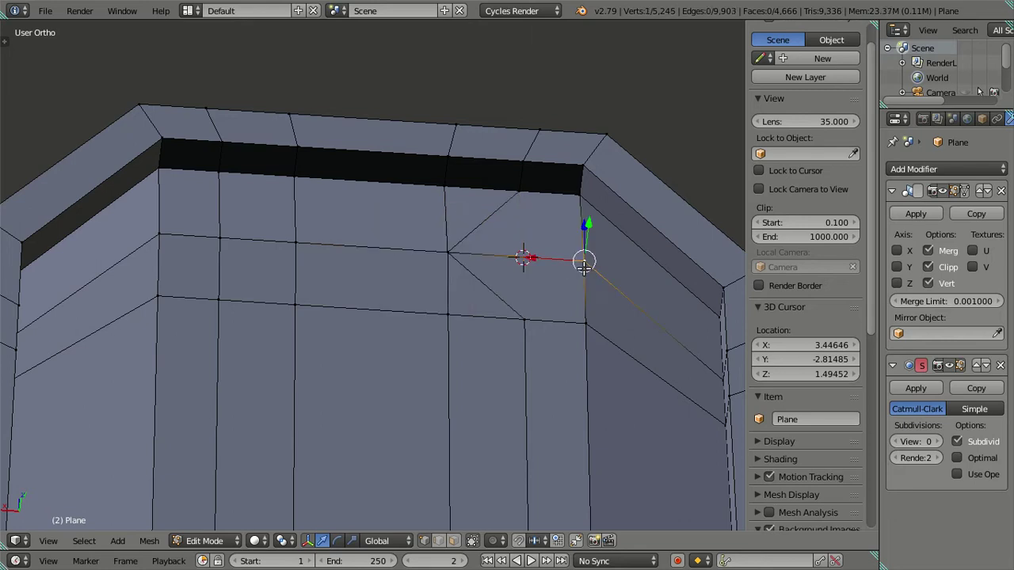
key("shift+s")
left_click(525, 231)
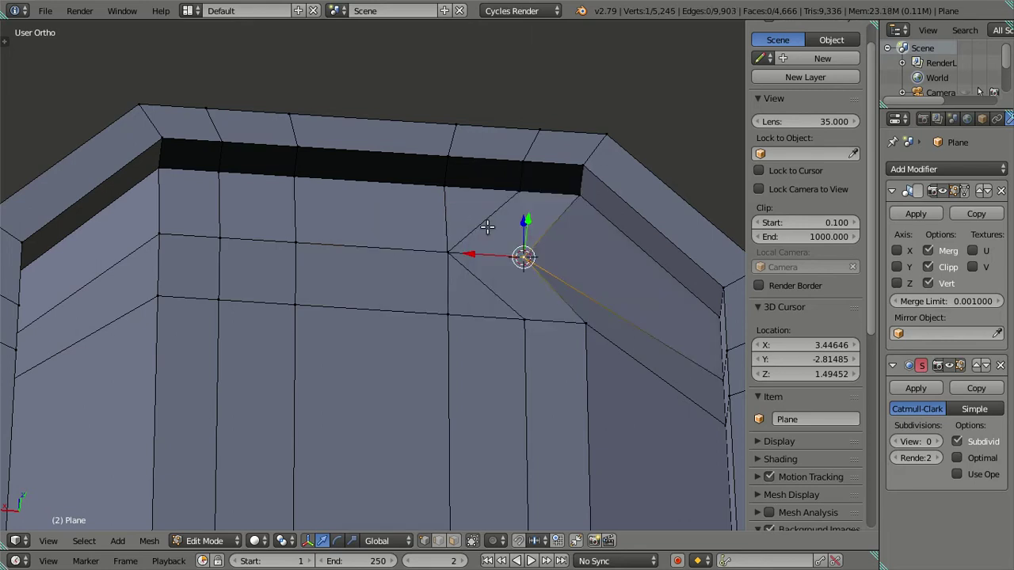
scroll(479, 260, "down", 2)
key("a")
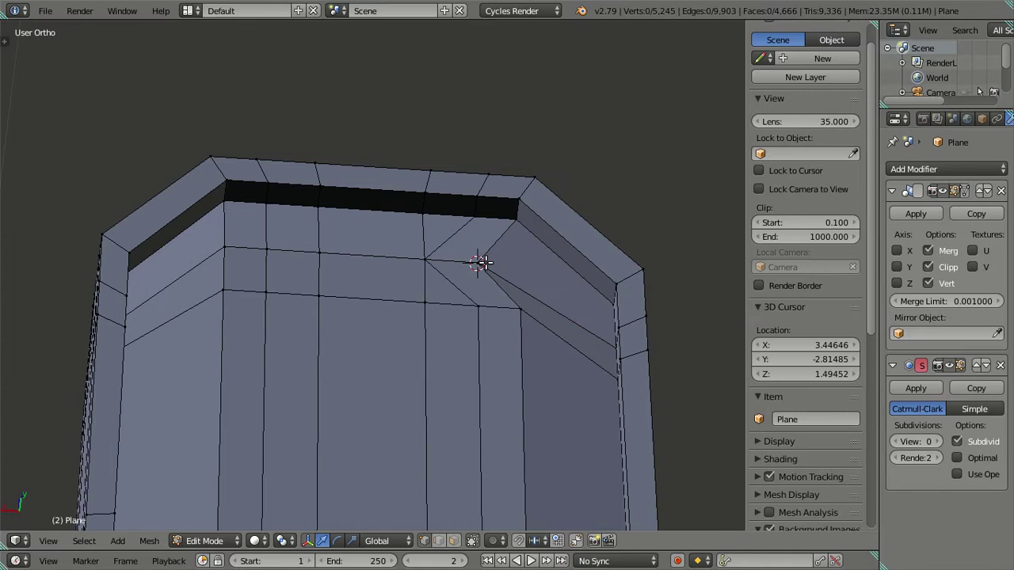
scroll(487, 305, "down", 3, "shift")
scroll(485, 381, "down", 2, "shift")
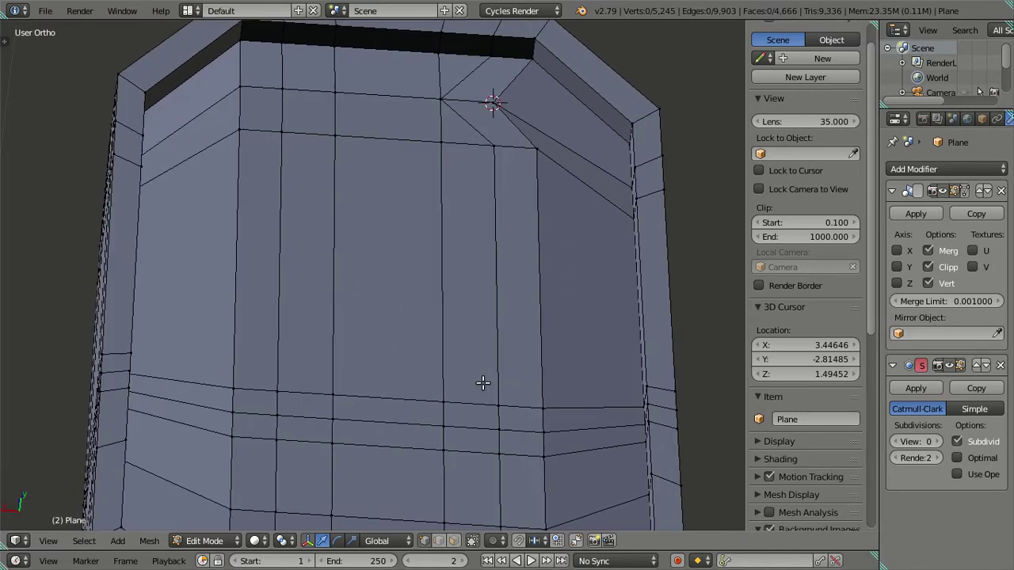
right_click(488, 178)
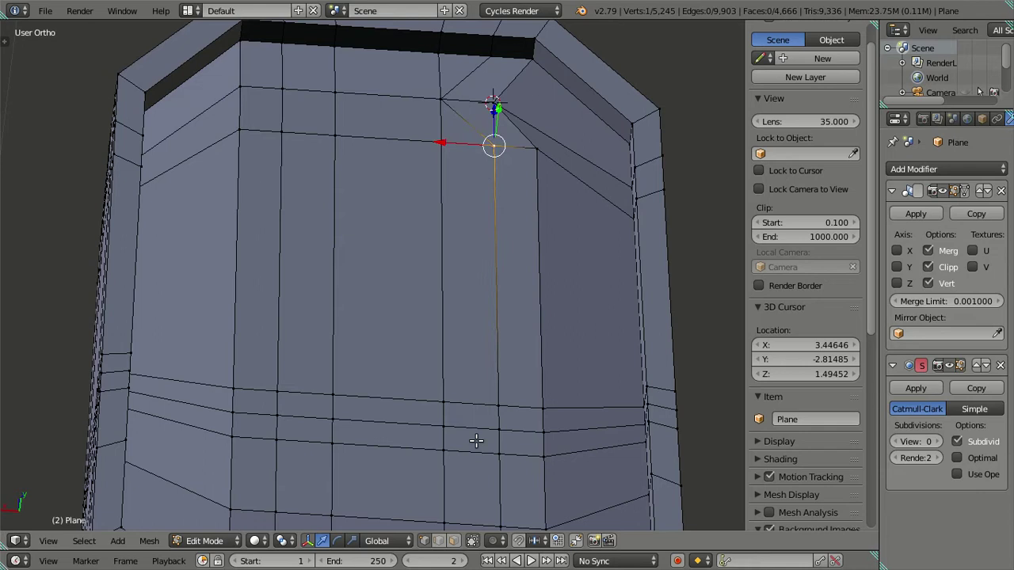
scroll(494, 451, "down", 4)
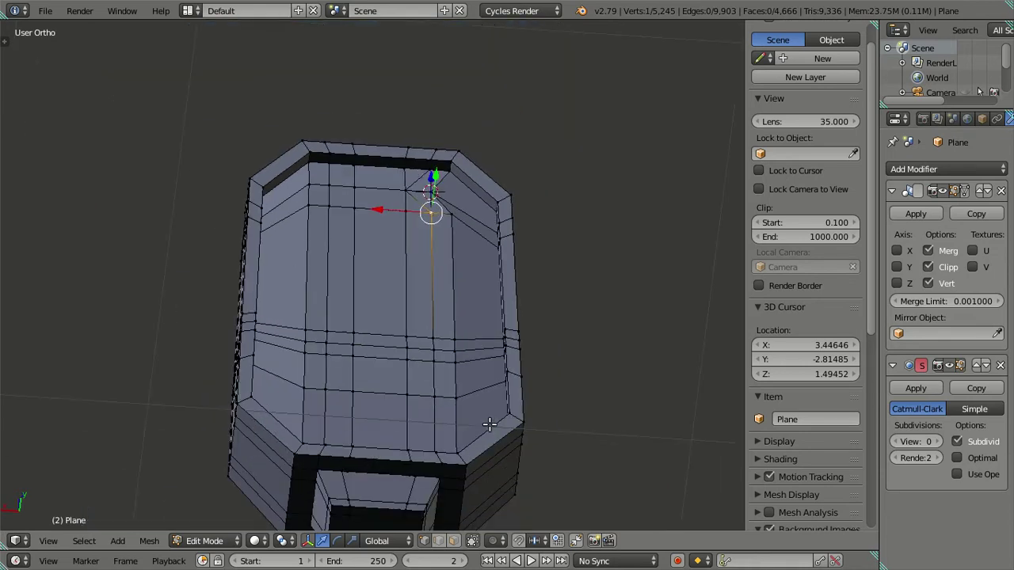
Extrude a vertex from the selection, then dissolve the vertical edge loop on the back
mouse_move(487, 417)
middle_mouse_down()
mouse_move(467, 351)
mouse_move(459, 385)
mouse_move(493, 378)
middle_mouse_up()
key("e")
left_click(490, 371)
key("a")
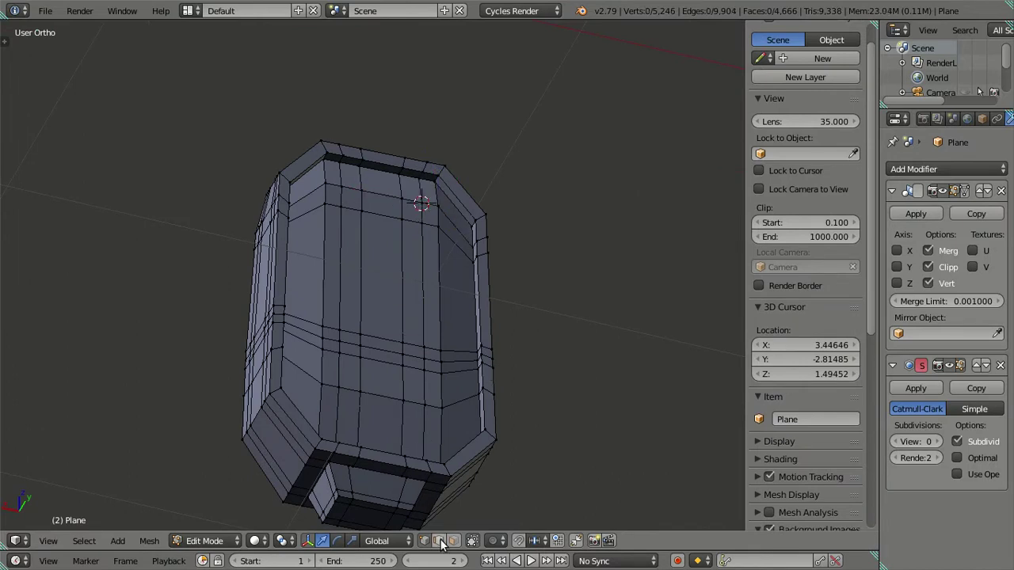
right_click(402, 303, "alt")
key("x")
left_click(570, 294)
mouse_move(556, 292)
middle_mouse_down()
mouse_move(419, 321)
mouse_move(465, 336)
middle_mouse_up()
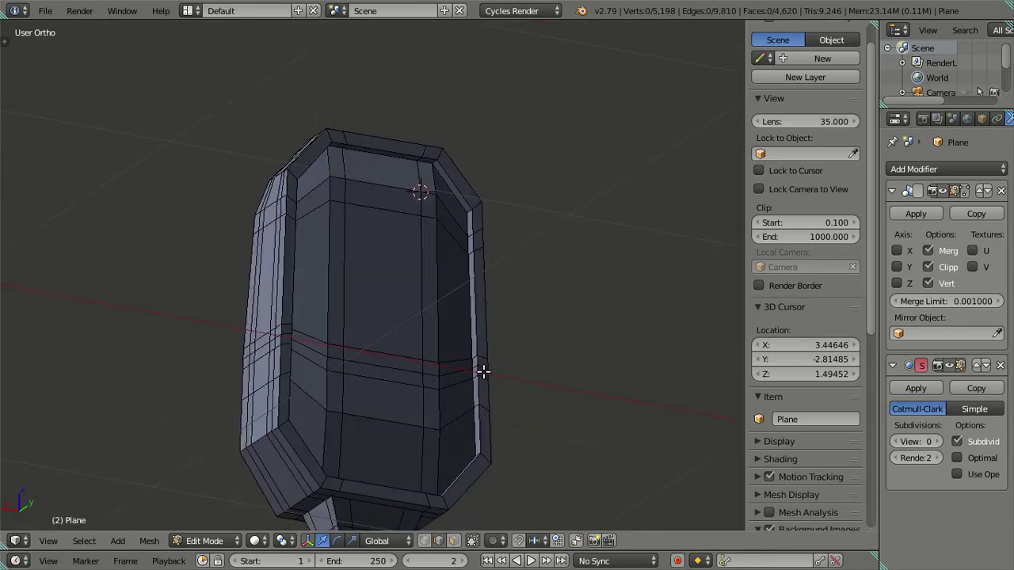
mouse_move(483, 372)
middle_mouse_down()
mouse_move(489, 387)
mouse_move(484, 314)
mouse_move(514, 283)
mouse_move(552, 340)
middle_mouse_up()
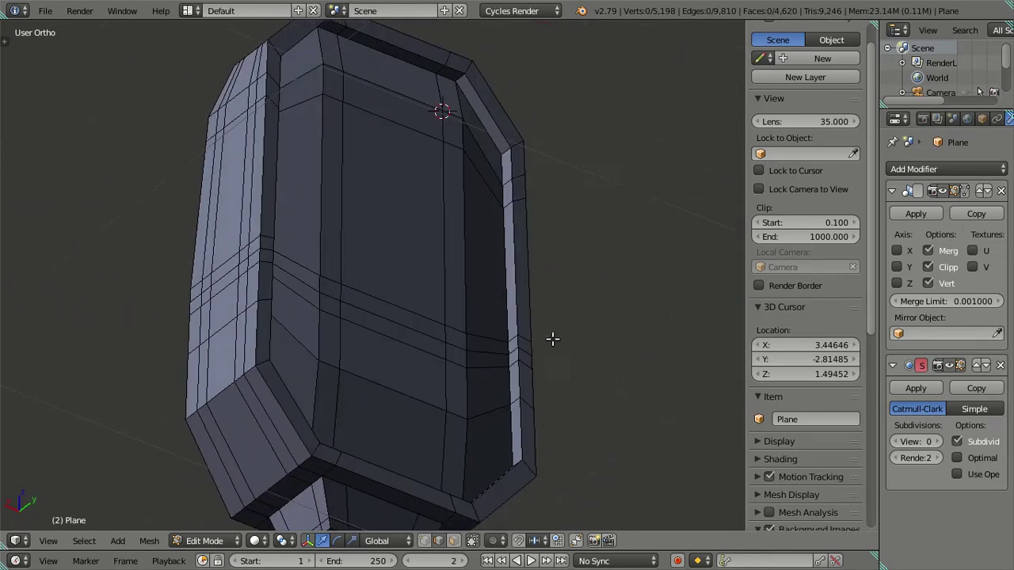
Adjust the rim edge's Y position, then select back-panel faces in face select mode
right_click(505, 267)
middle_click_drag(507, 277, 516, 295)
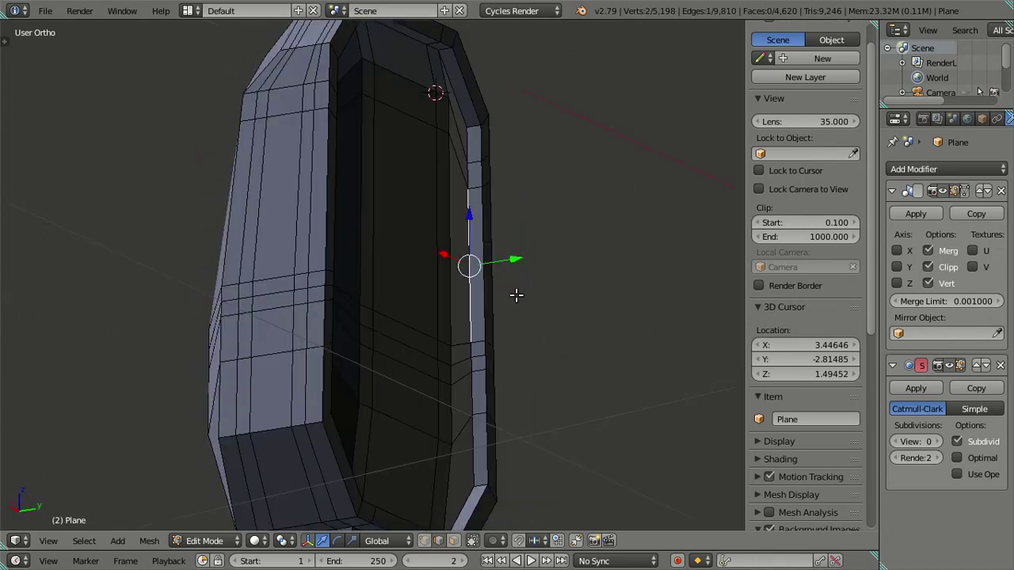
scroll(856, 95, "up", 1)
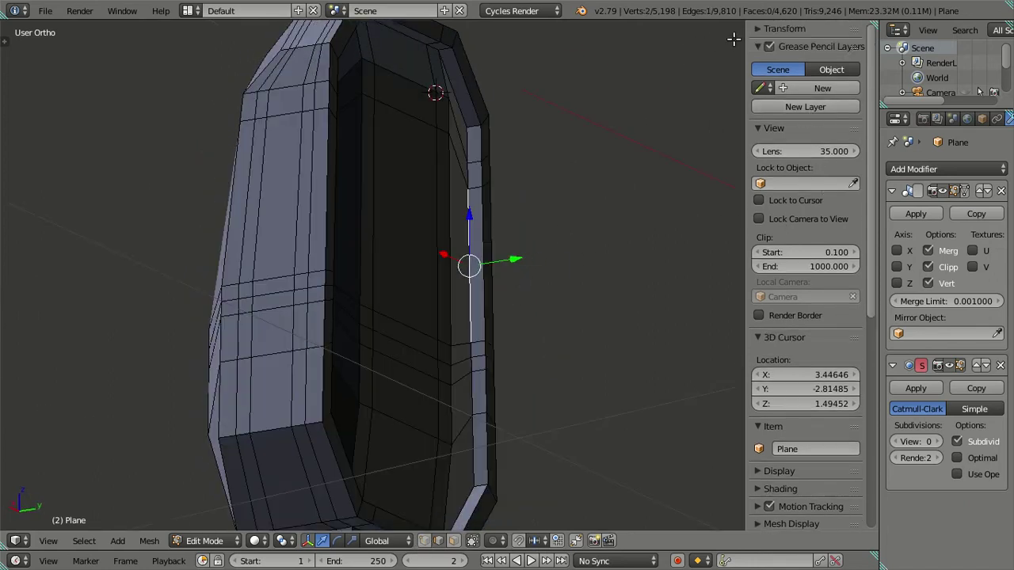
scroll(761, 48, "up", 5)
left_click(812, 81)
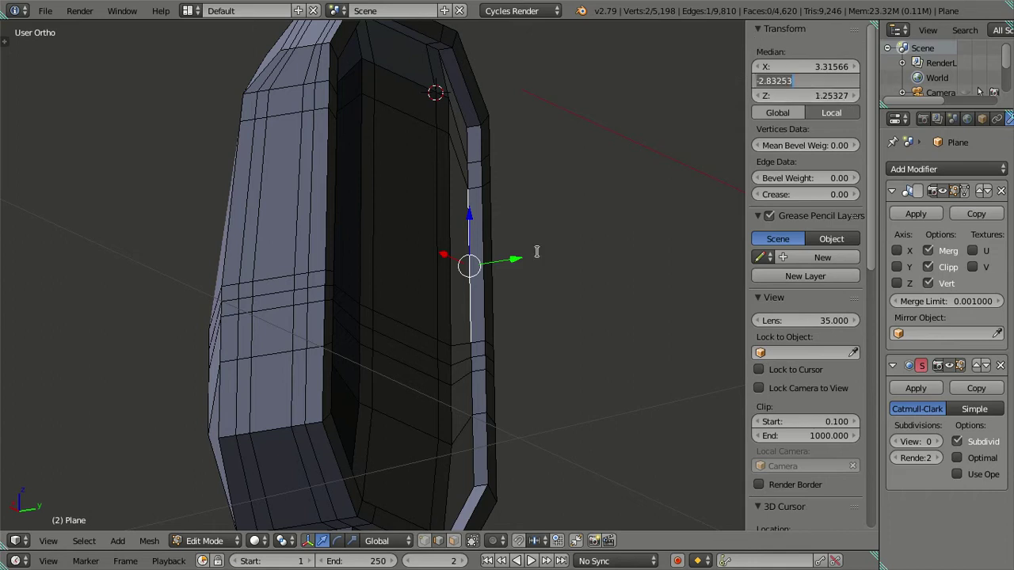
mouse_move(538, 258)
middle_mouse_down()
mouse_move(523, 308)
mouse_move(441, 280)
middle_mouse_up()
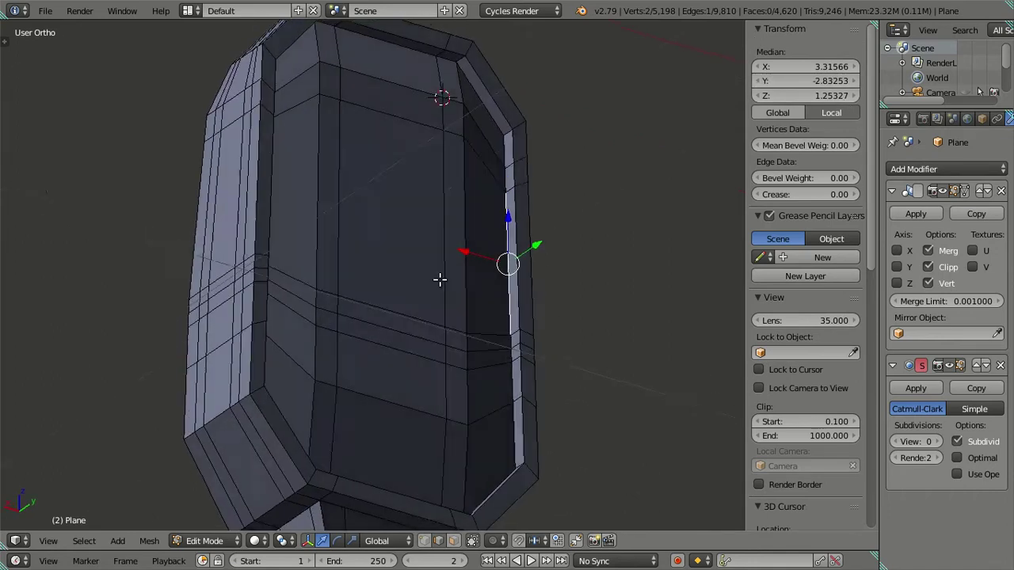
key("KP_Decimal")
key("a")
scroll(481, 281, "down", 5)
scroll(471, 280, "down", 2)
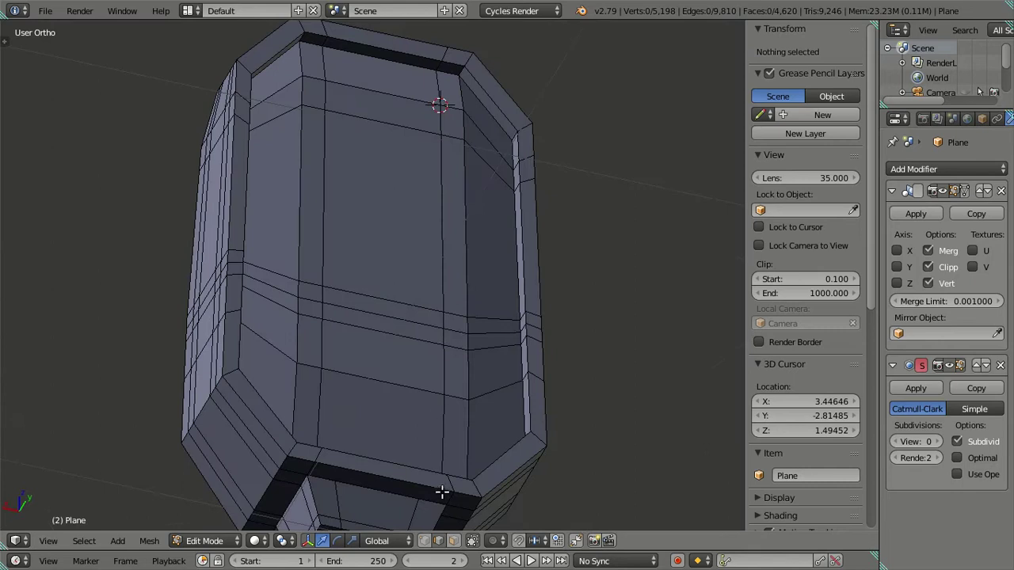
left_click(453, 541)
left_click(458, 133)
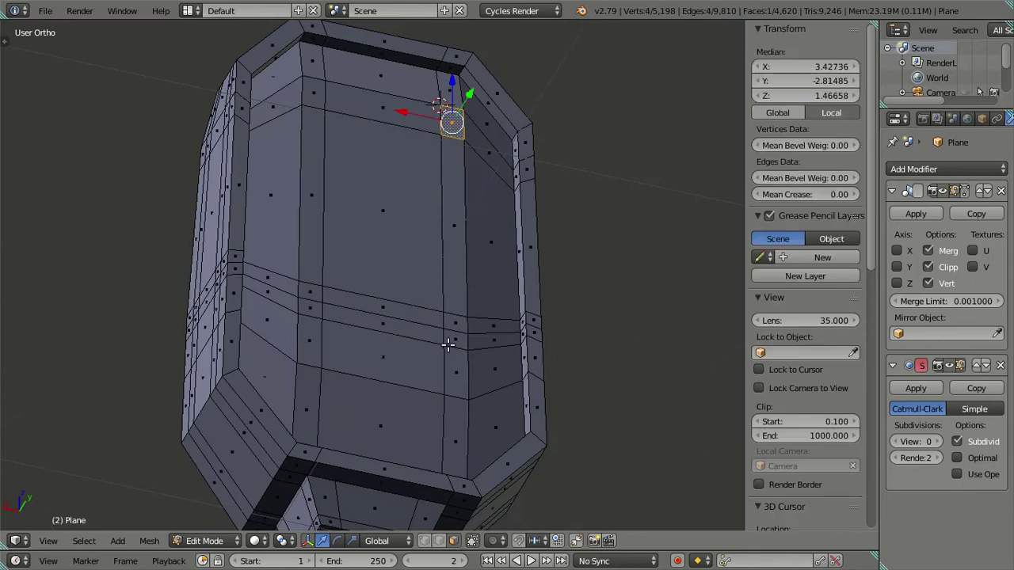
Select the columns of faces across the back panel, then clear the selection
left_click(455, 361, "ctrl")
left_click(332, 95, "ctrl")
left_click(360, 326, "ctrl+shift")
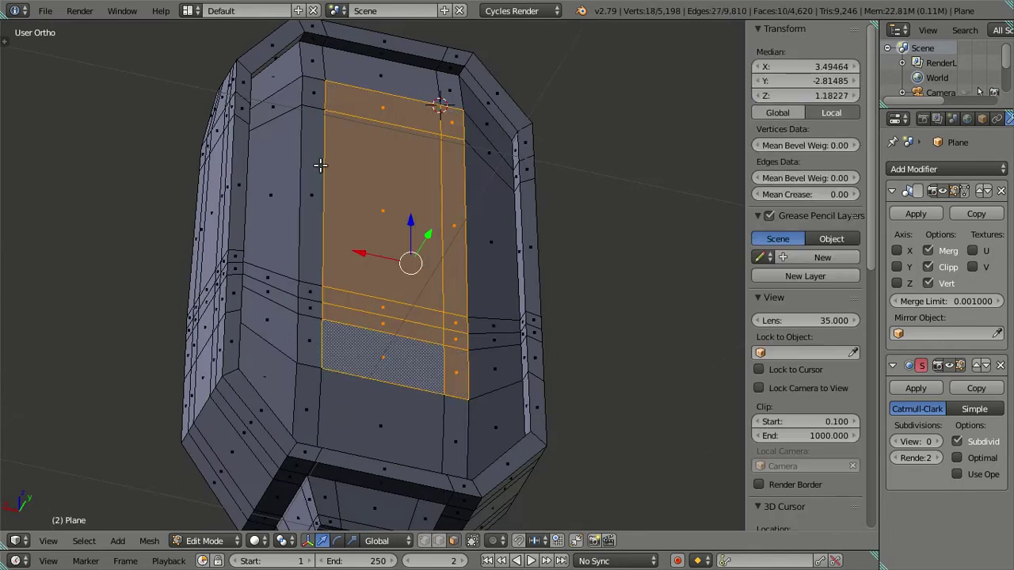
left_click(315, 97, "shift")
left_click(298, 349, "ctrl")
middle_click_drag(298, 349, 340, 341)
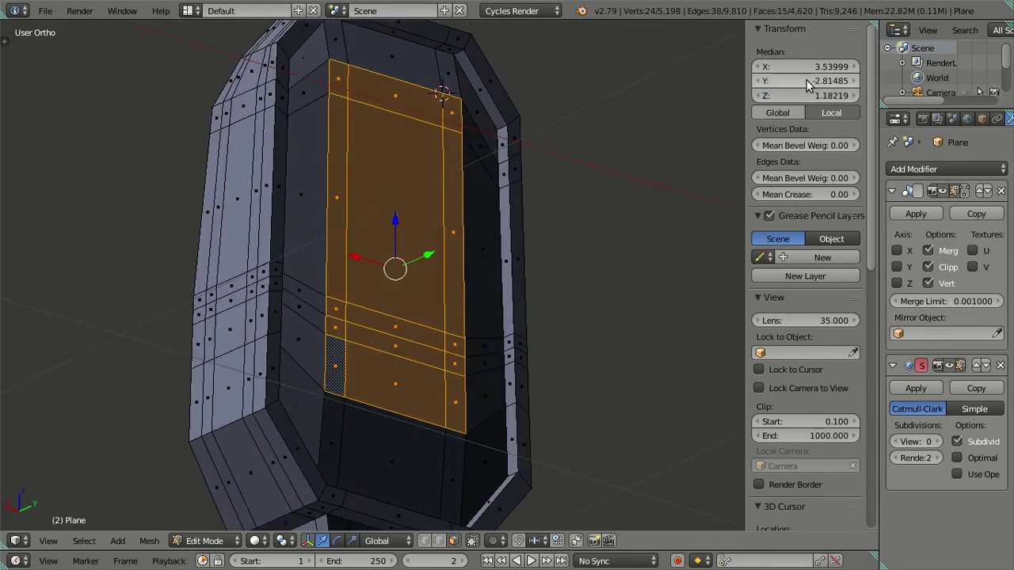
left_click_drag(806, 80, 824, 80)
key("h")
mouse_move(475, 301)
middle_mouse_down()
mouse_move(482, 260)
mouse_move(417, 259)
mouse_move(418, 332)
mouse_move(634, 372)
middle_mouse_up()
Preview the housing at Subdivision viewport level 2, then return to Edit Mode at level 0
key("Tab")
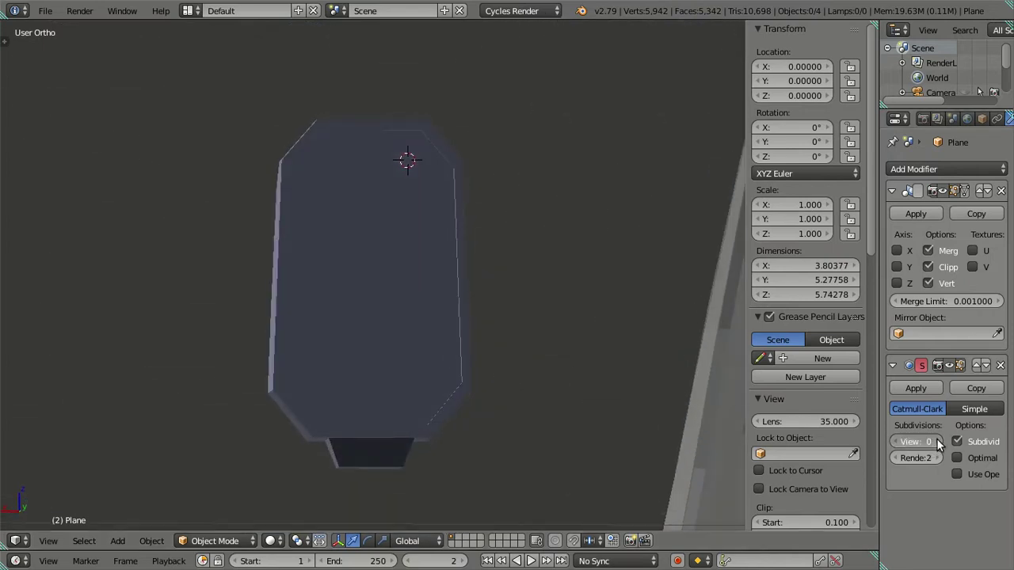
left_click(937, 442)
left_click(937, 441)
mouse_move(381, 306)
middle_mouse_down()
mouse_move(393, 261)
mouse_move(441, 263)
middle_mouse_up()
key("Tab")
mouse_move(504, 270)
middle_mouse_down()
mouse_move(494, 256)
mouse_move(633, 355)
middle_mouse_up()
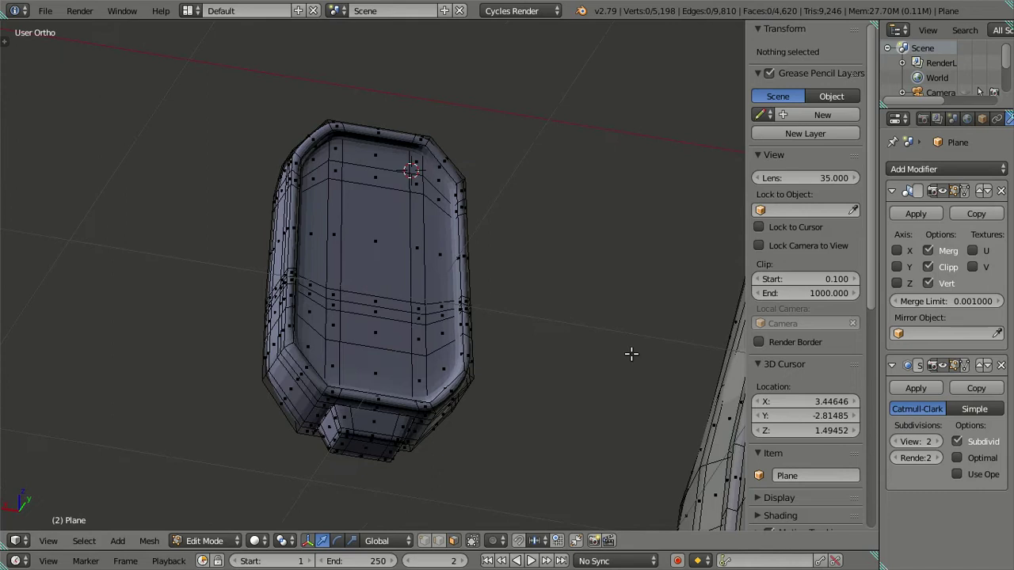
left_click(895, 441)
left_click(896, 441)
scroll(477, 410, "up", 2)
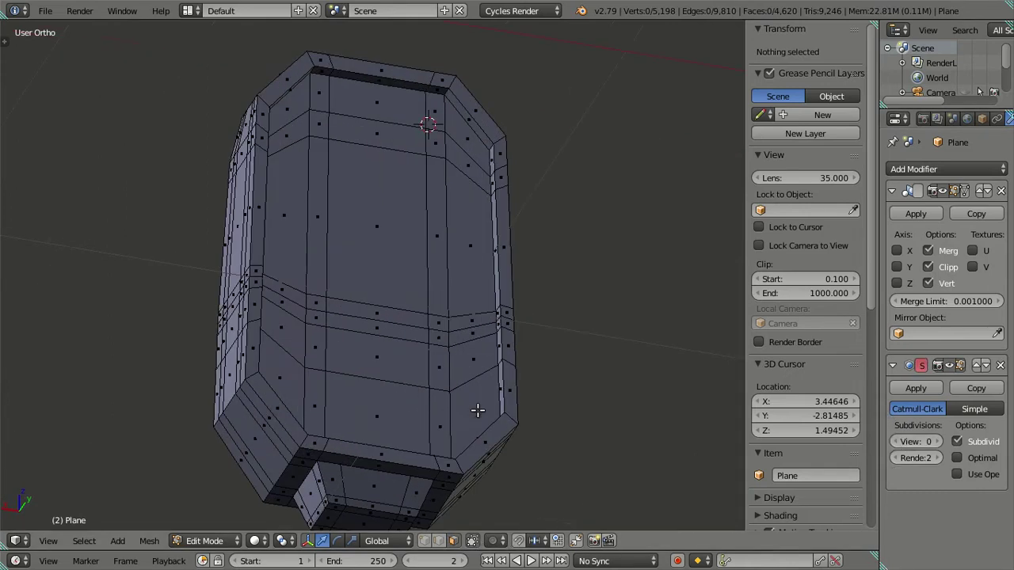
Select the block of back faces on the housing, including the top corner faces and the left column
right_click(468, 403)
right_click(451, 123, "ctrl")
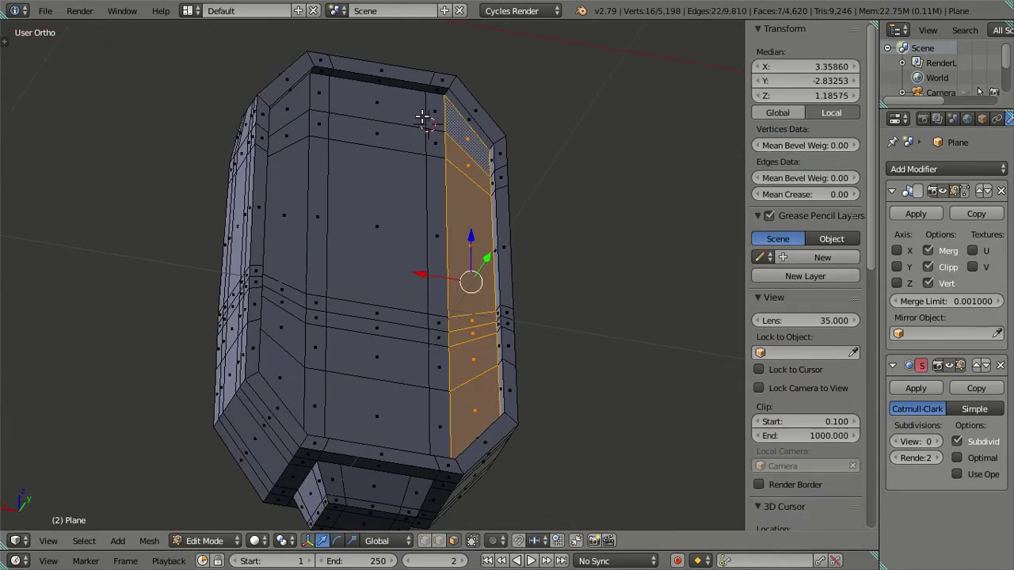
right_click(427, 119, "shift")
right_click(395, 119, "ctrl")
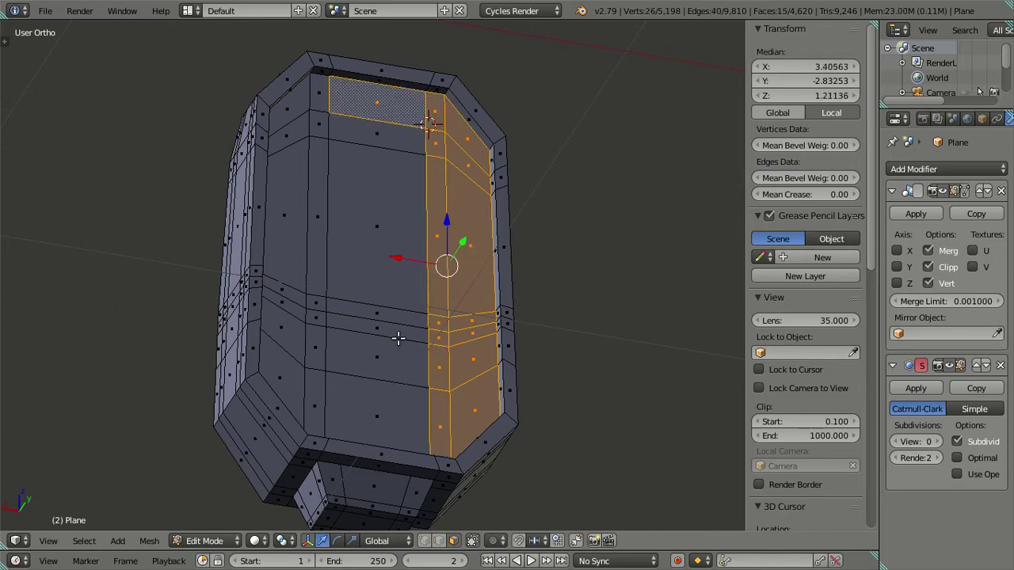
right_click(370, 389, "ctrl+shift")
right_click(319, 99, "shift")
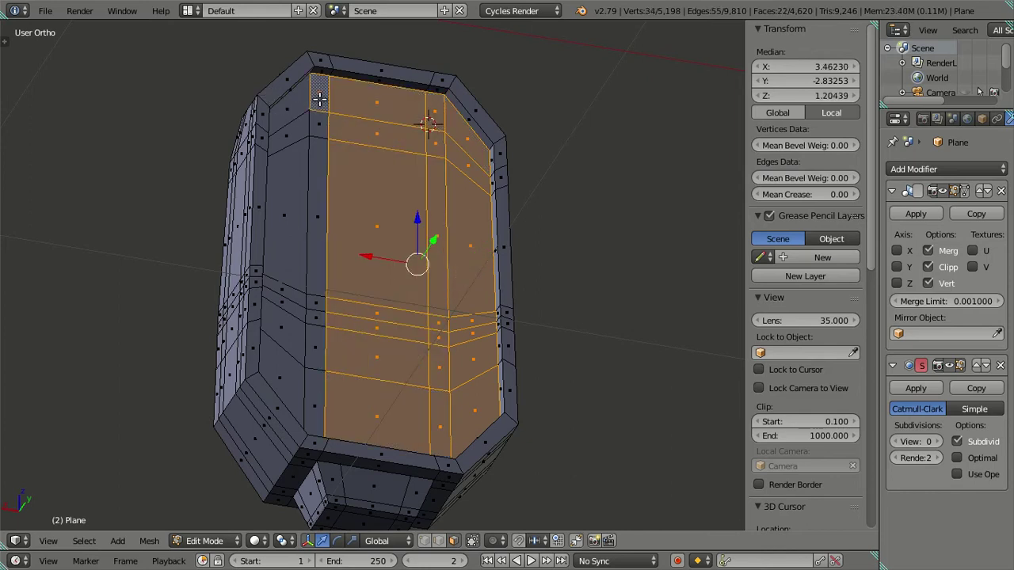
right_click(314, 406, "ctrl")
right_click(295, 121, "shift")
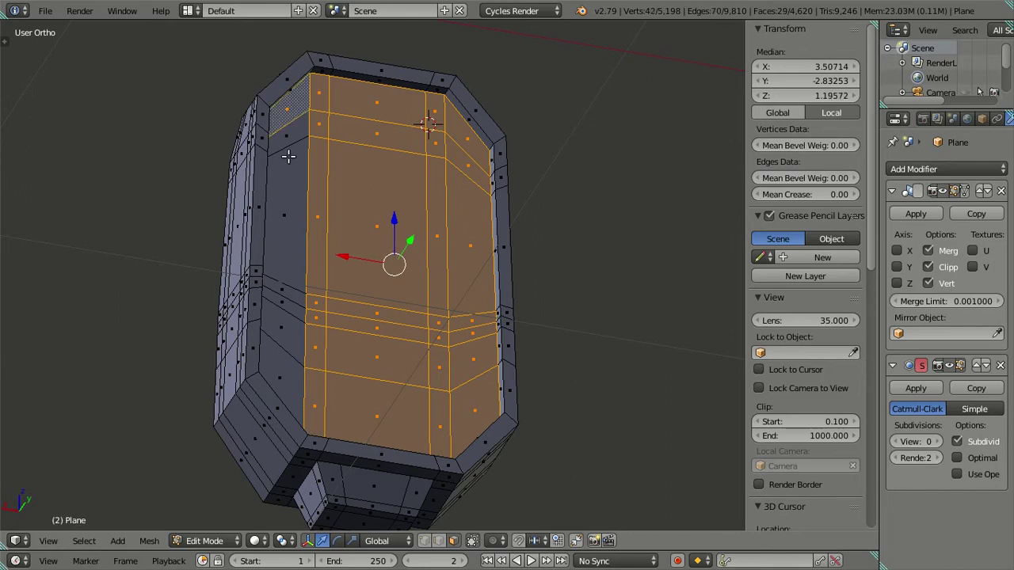
right_click(280, 372, "ctrl")
In Back view, extrude the selected faces in place and scale them 0.9 on X and 0.95 on Z
key("ctrl+KP_1")
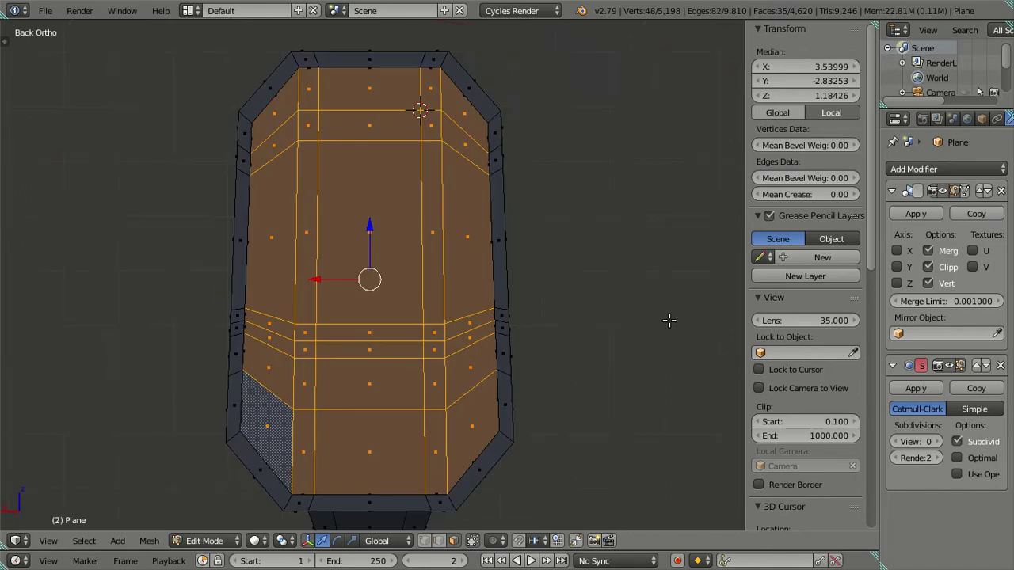
key("e")
left_click(589, 325)
key("s")
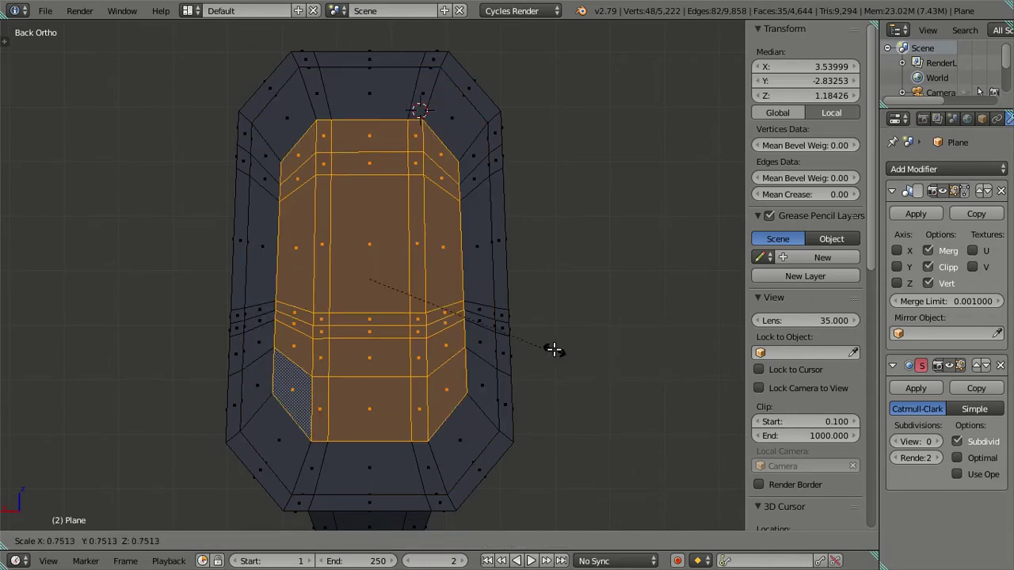
key("Escape")
type("sx.9")
key("Return")
type("sz.95")
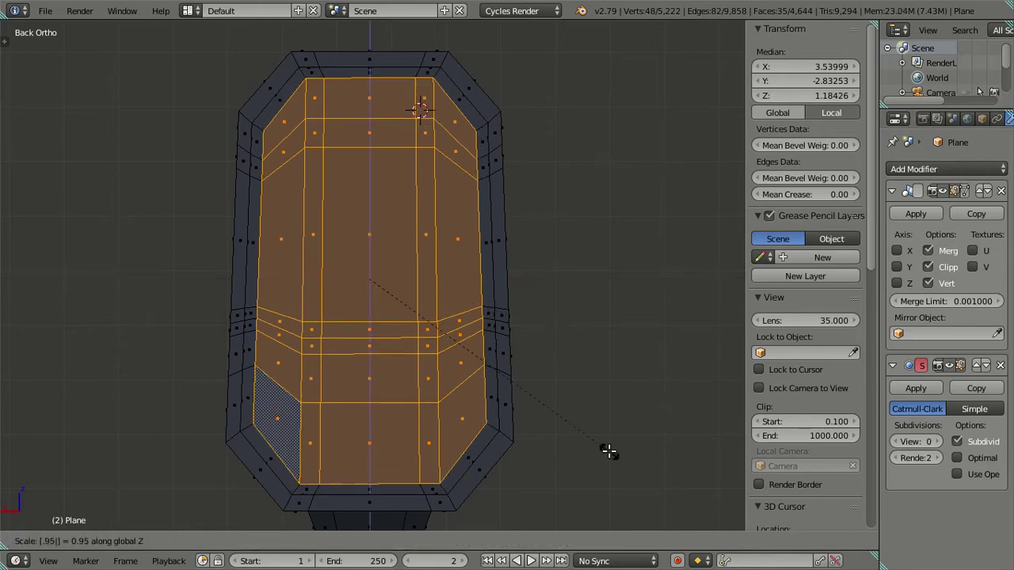
key("Return")
mouse_move(449, 357)
middle_mouse_down()
mouse_move(446, 303)
mouse_move(419, 346)
mouse_move(378, 340)
middle_mouse_up()
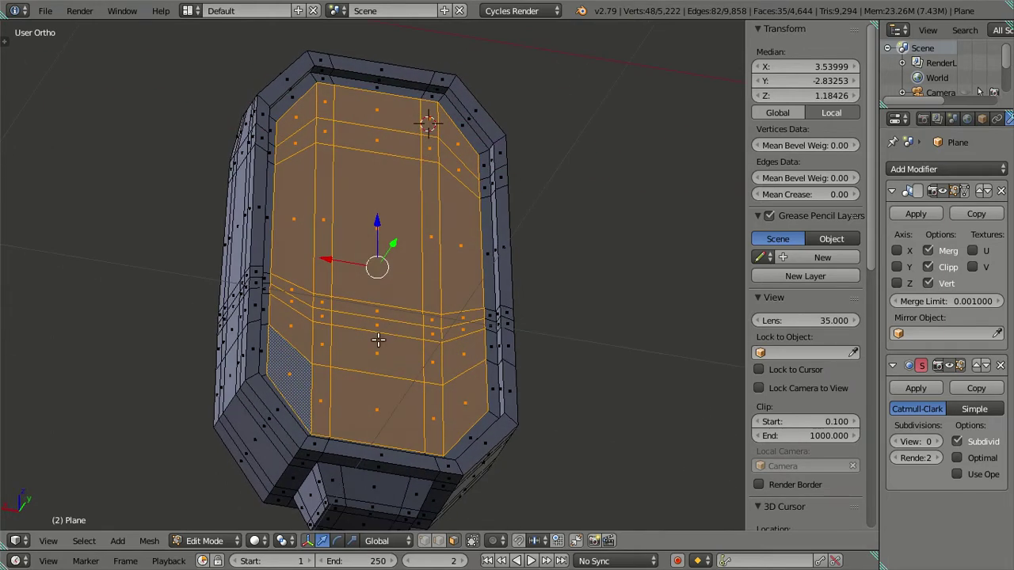
Select the central back-panel face and the strip below it, and turn on proportional editing
right_click(381, 324)
right_click(377, 217, "ctrl")
middle_click_drag(396, 254, 484, 268)
key("o")
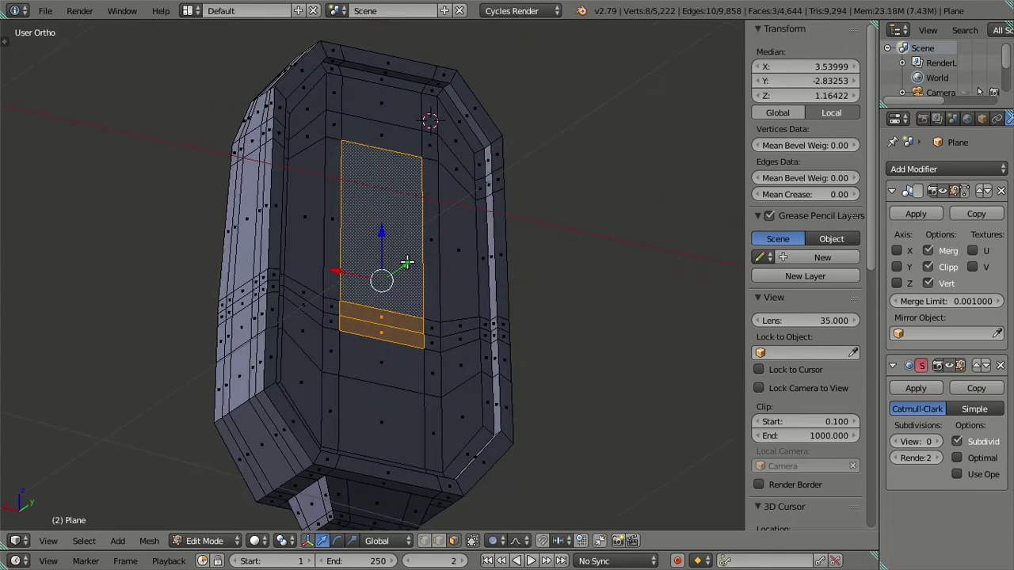
Move the selected panel faces along Y with proportional falloff as a trial, then view the housing edge-on
key("g")
key("y")
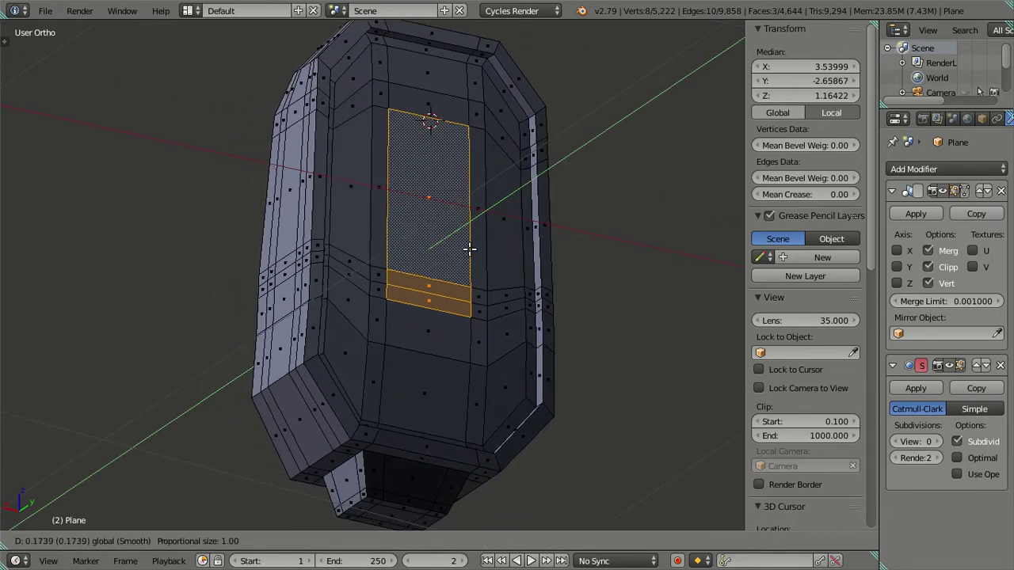
scroll(470, 250, "down", 4)
scroll(474, 248, "down", 3)
scroll(477, 246, "down", 4)
scroll(479, 246, "down", 3)
left_click(478, 246)
scroll(479, 246, "down", 2)
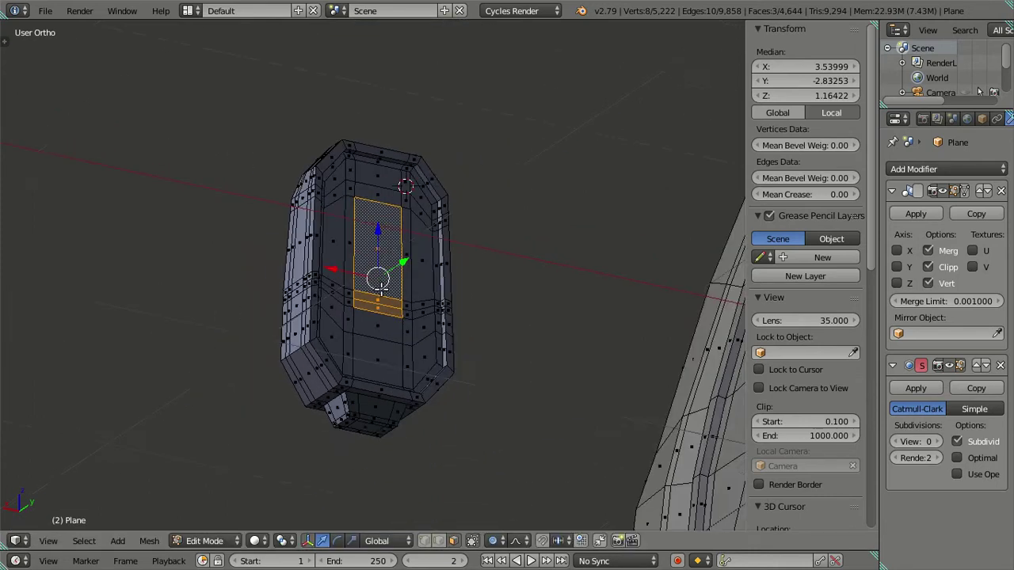
middle_click_drag(478, 246, 471, 323)
key("KP_3")
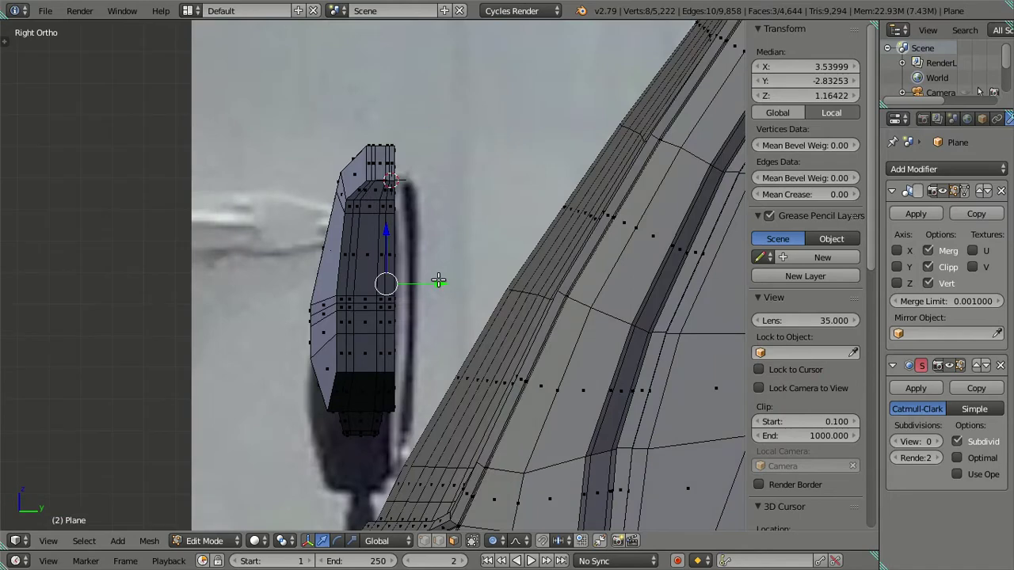
scroll(438, 281, "down", 3)
key("g")
key("y")
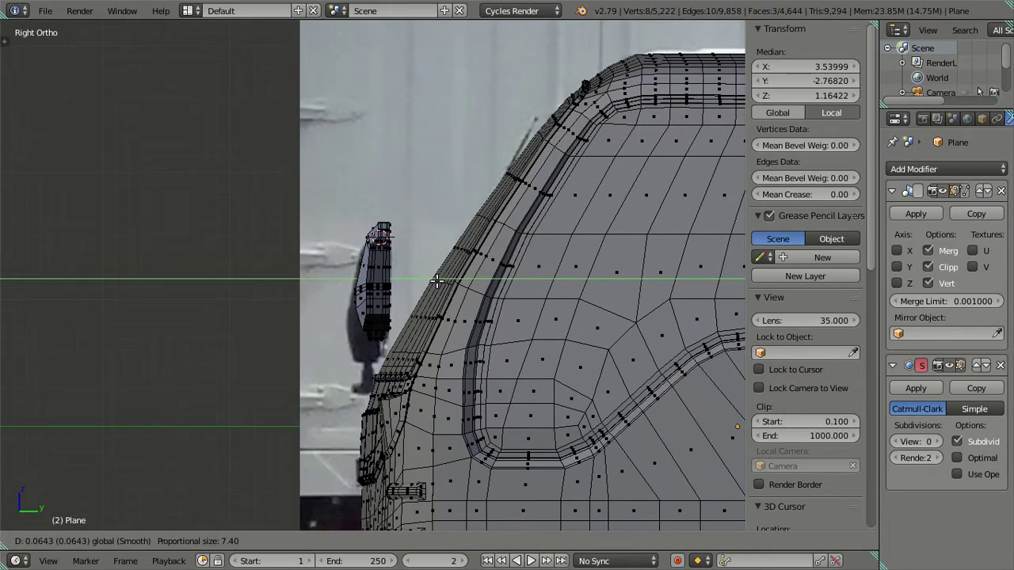
scroll(448, 283, "down", 4)
scroll(456, 279, "down", 4)
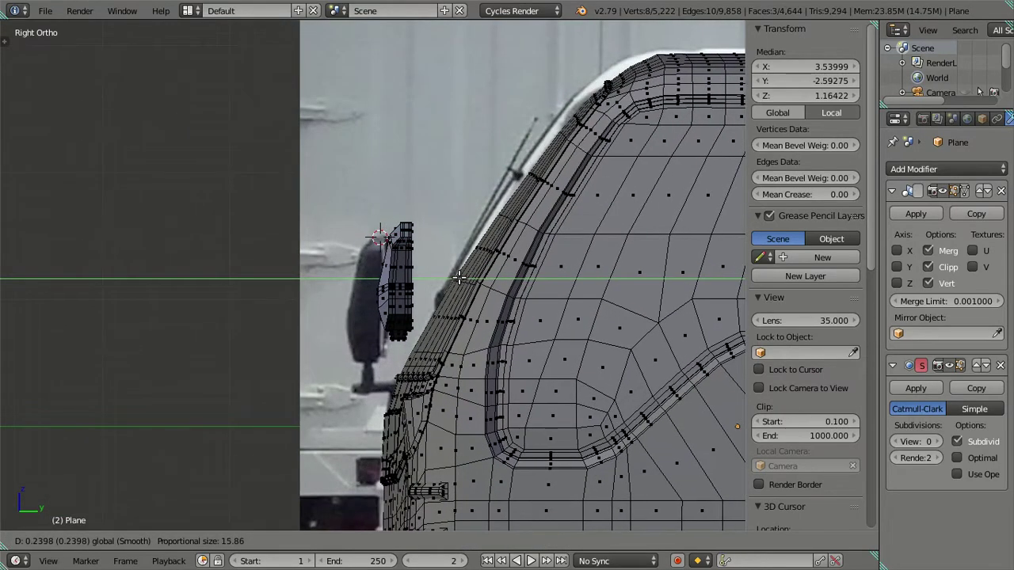
left_click(459, 277)
scroll(452, 277, "down", 6)
scroll(440, 276, "down", 4)
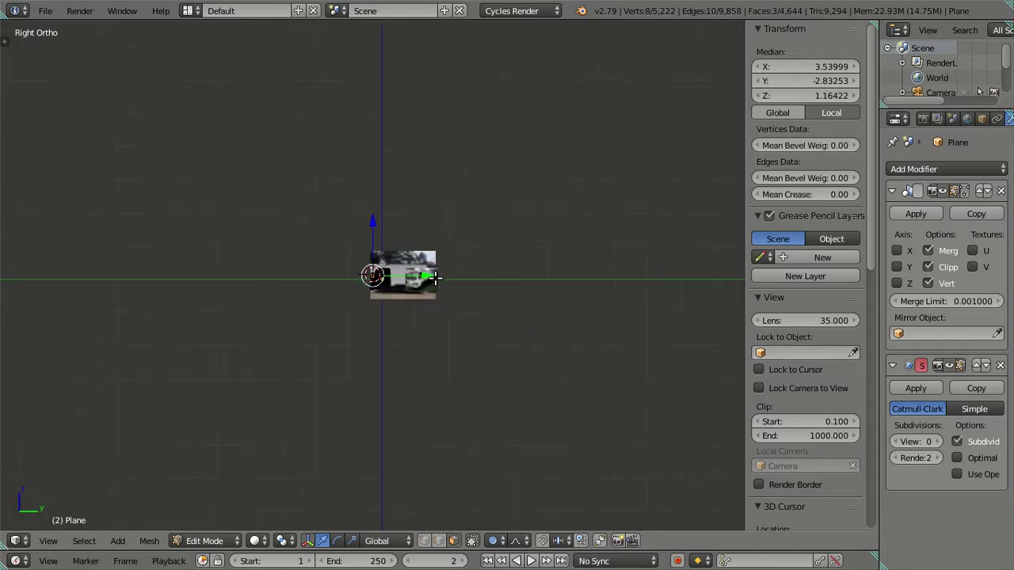
key("g")
key("Escape")
scroll(411, 290, "up", 5)
key("g")
key("y")
scroll(435, 274, "up", 4)
scroll(435, 273, "up", 4)
scroll(437, 273, "up", 5)
scroll(438, 272, "up", 4)
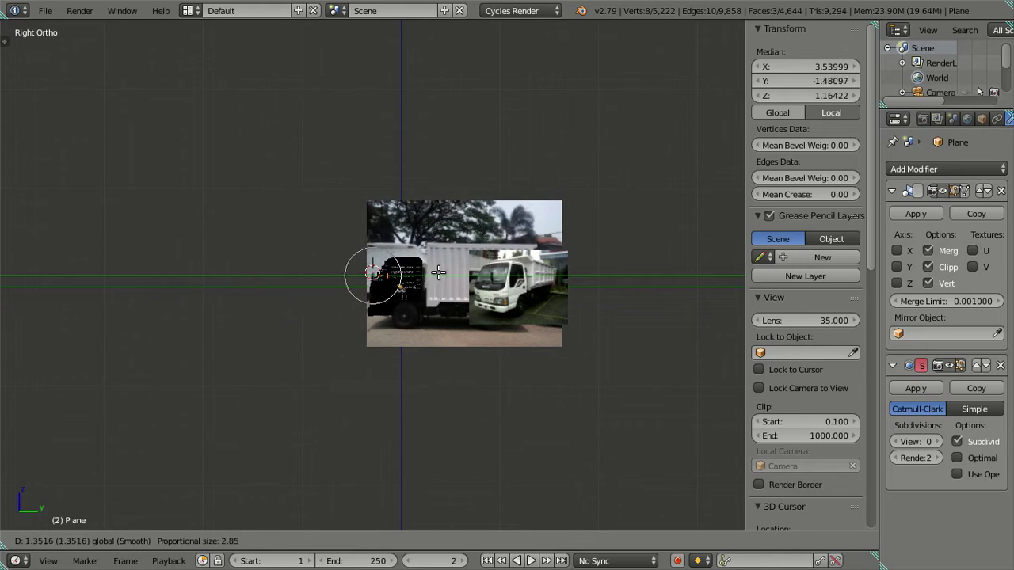
left_click(438, 273)
scroll(420, 285, "up", 4)
scroll(411, 300, "up", 4)
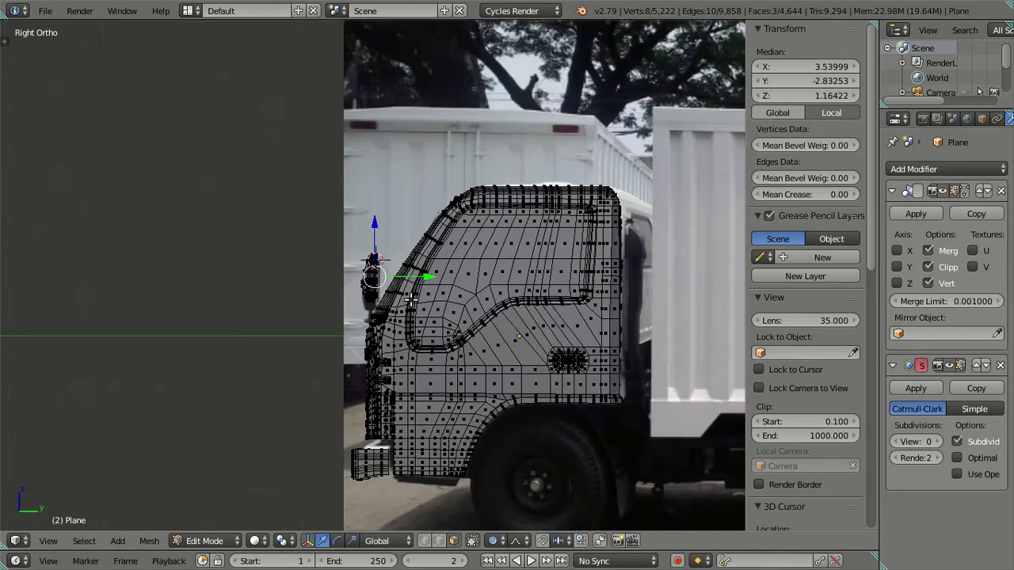
scroll(411, 300, "up", 5)
scroll(410, 299, "up", 3)
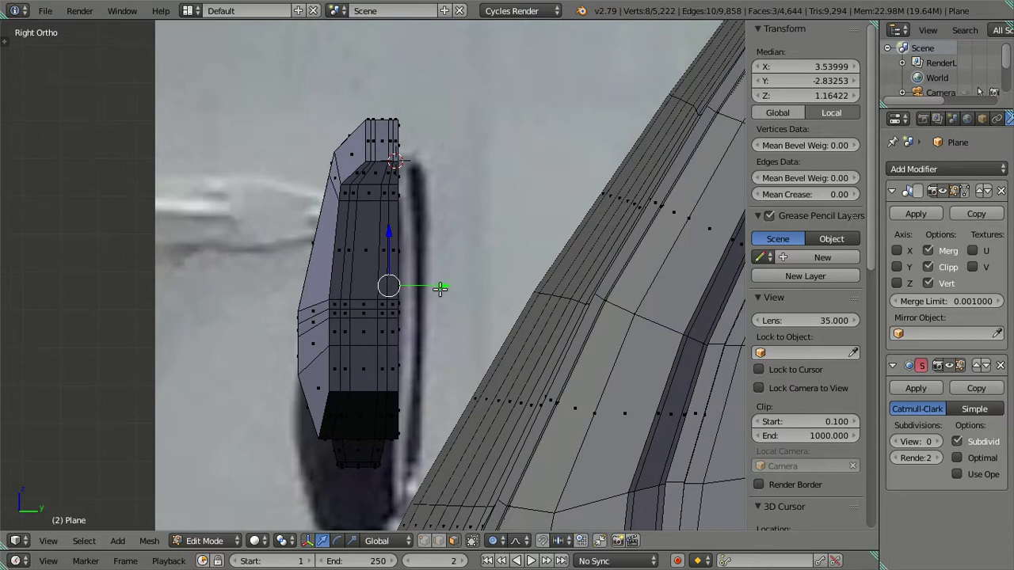
key("g")
key("y")
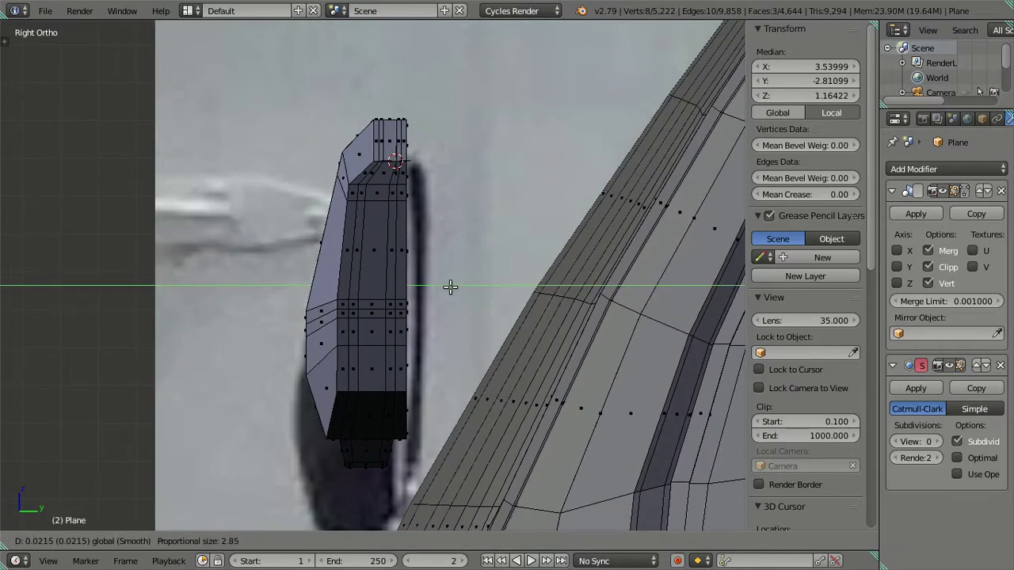
right_click(450, 286)
scroll(444, 286, "down", 4)
scroll(441, 287, "down", 4)
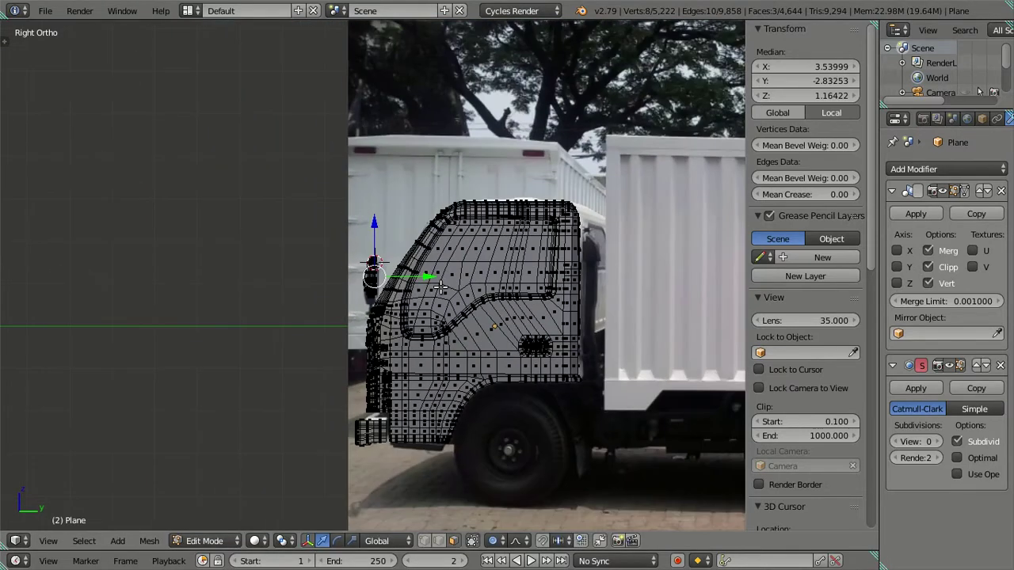
key("g")
key("y")
scroll(436, 277, "up", 3)
scroll(440, 277, "up", 8)
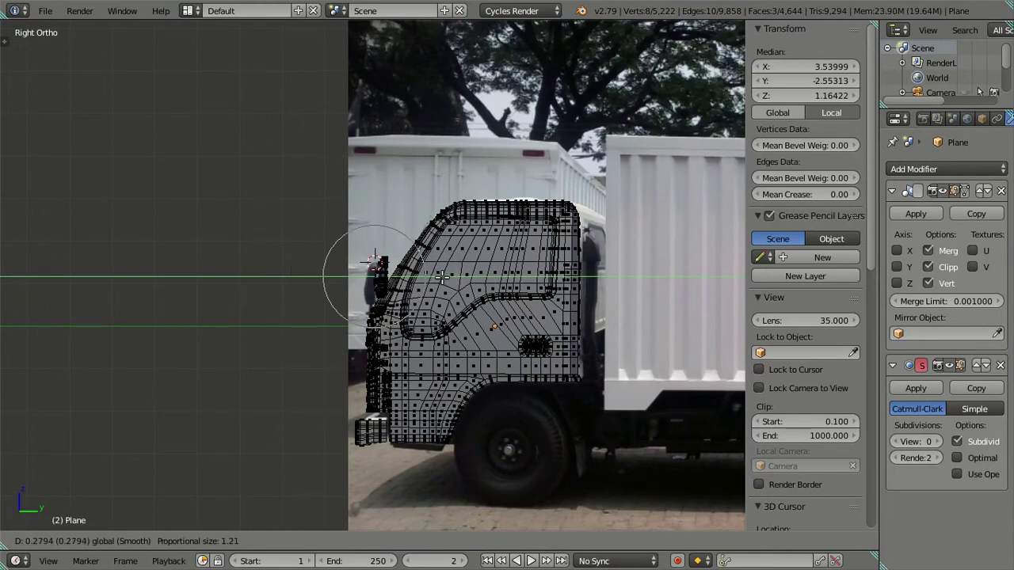
scroll(442, 275, "up", 6)
scroll(444, 275, "up", 2)
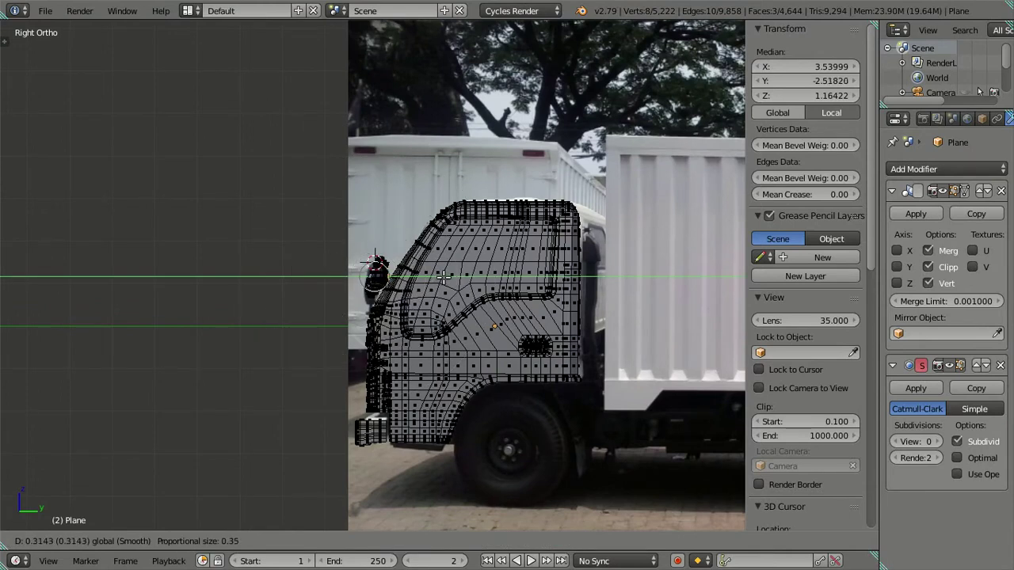
right_click(443, 276)
scroll(435, 279, "up", 2)
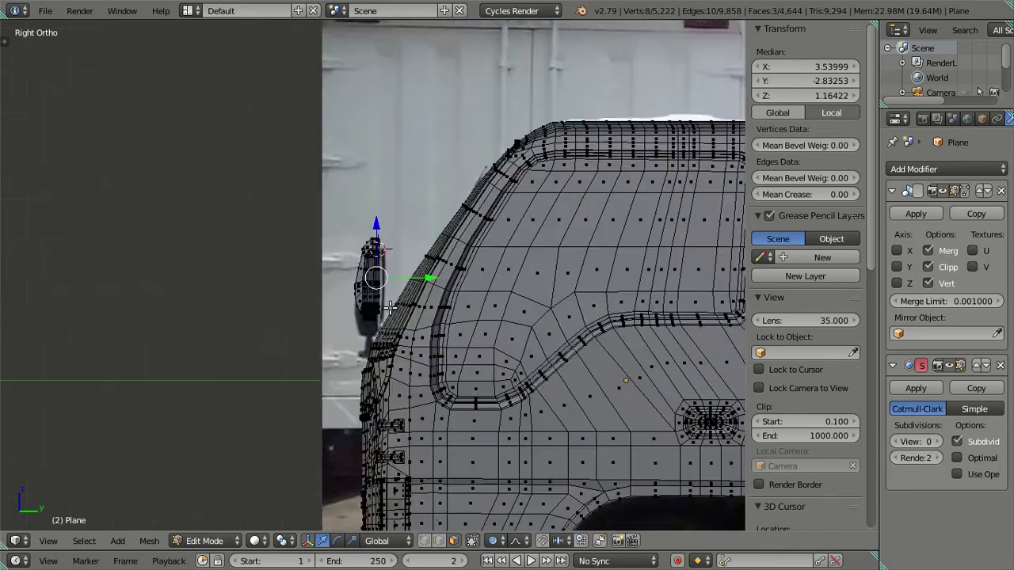
scroll(424, 289, "up", 3)
scroll(417, 305, "up", 3)
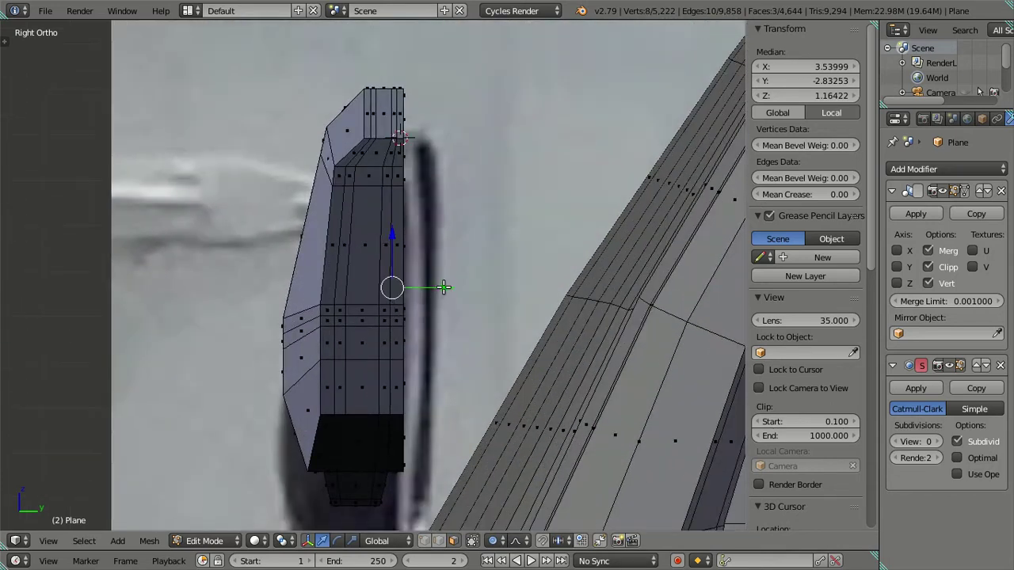
key("g")
key("y")
right_click(450, 287)
mouse_move(450, 287)
middle_mouse_down()
mouse_move(383, 323)
mouse_move(394, 301)
middle_mouse_up()
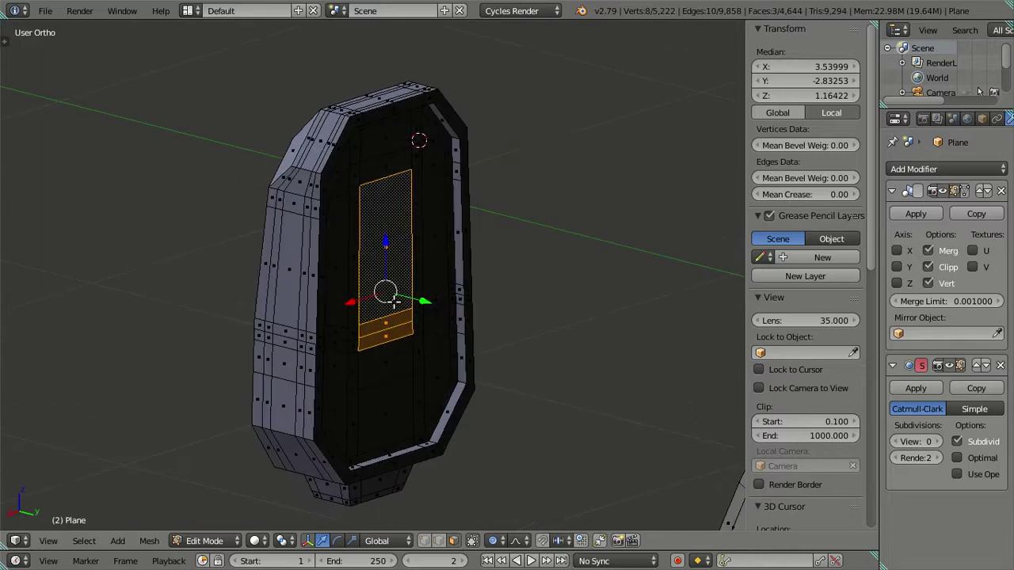
Cancel a trial move, then nudge the back panel faces slightly along Y
key("g")
key("y")
right_click(437, 306)
scroll(385, 294, "up", 2)
scroll(344, 294, "up", 2)
scroll(319, 278, "up", 5)
scroll(325, 283, "down", 5)
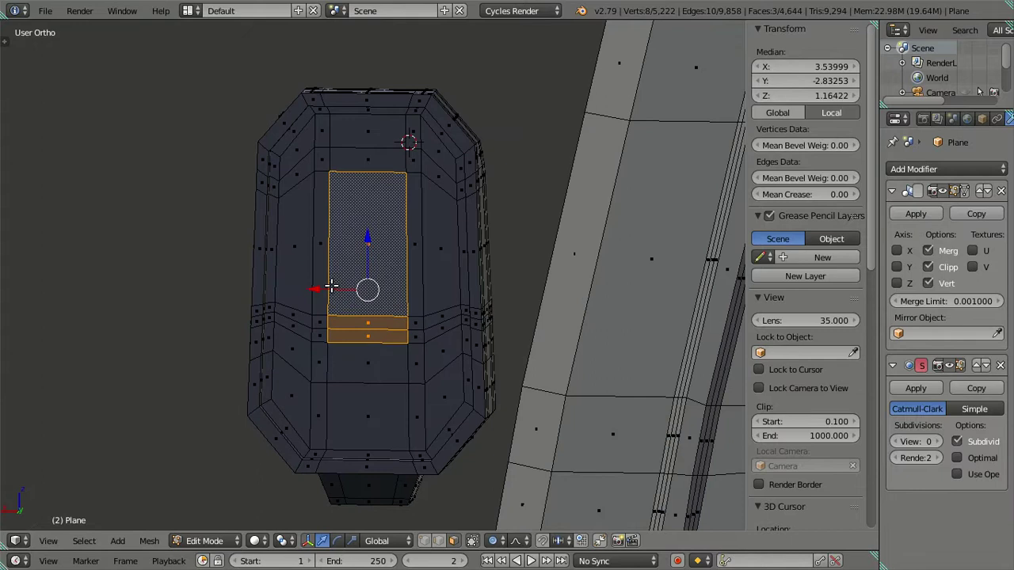
key("ctrl+KP_1")
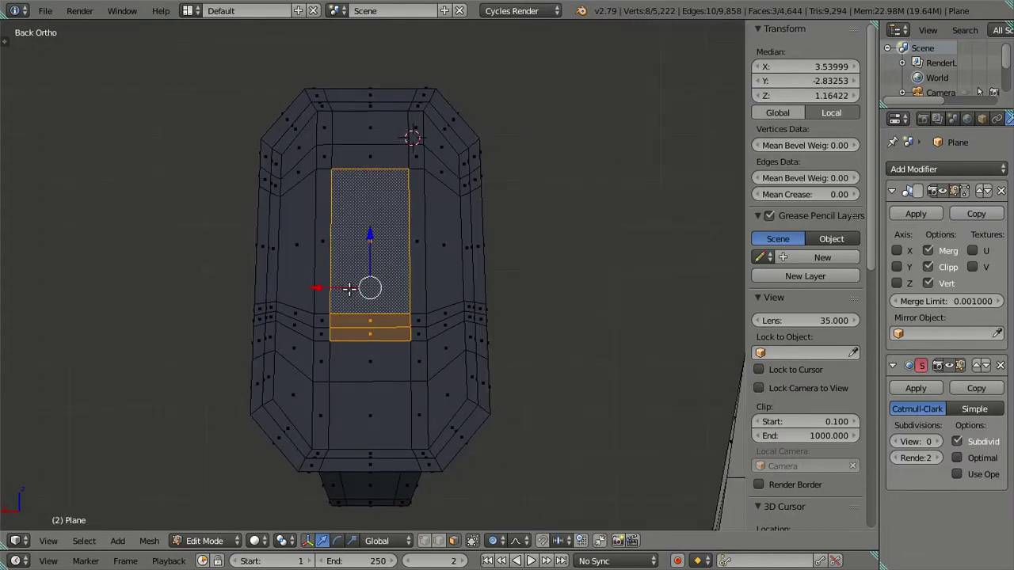
middle_click_drag(340, 289, 386, 352)
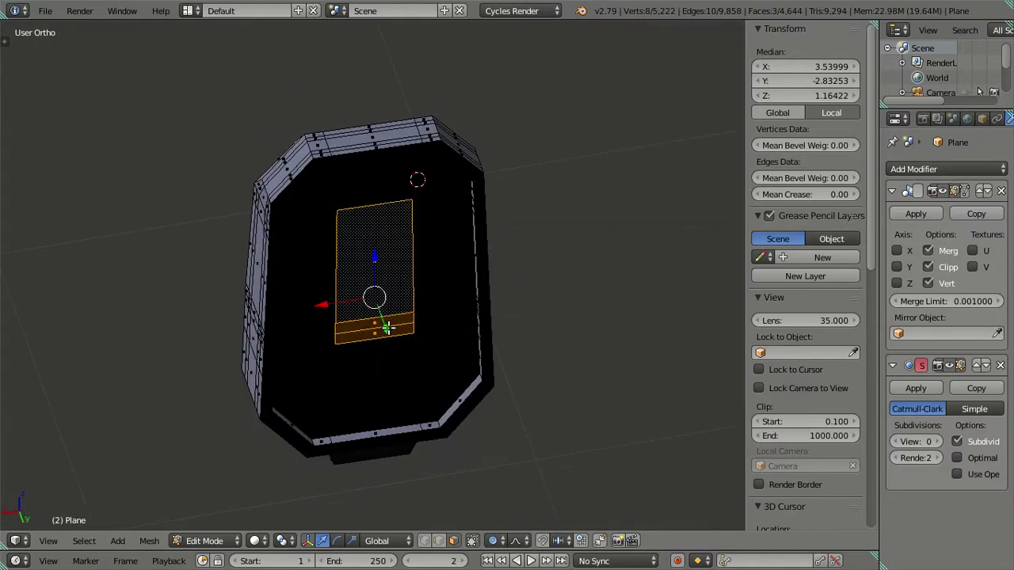
left_click_drag(388, 327, 389, 344)
middle_click_drag(389, 344, 424, 244)
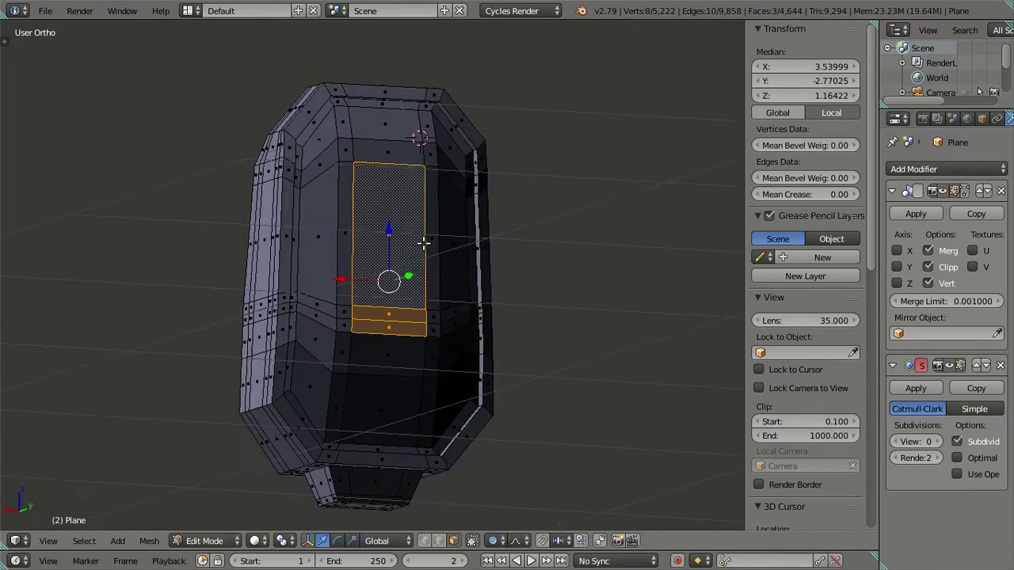
Preview the housing at Subdivision viewport level 2, set it back to 0, and undo the Y nudge
key("Tab")
middle_click_drag(403, 281, 427, 301)
left_click_drag(917, 442, 927, 441)
middle_click_drag(507, 333, 557, 319)
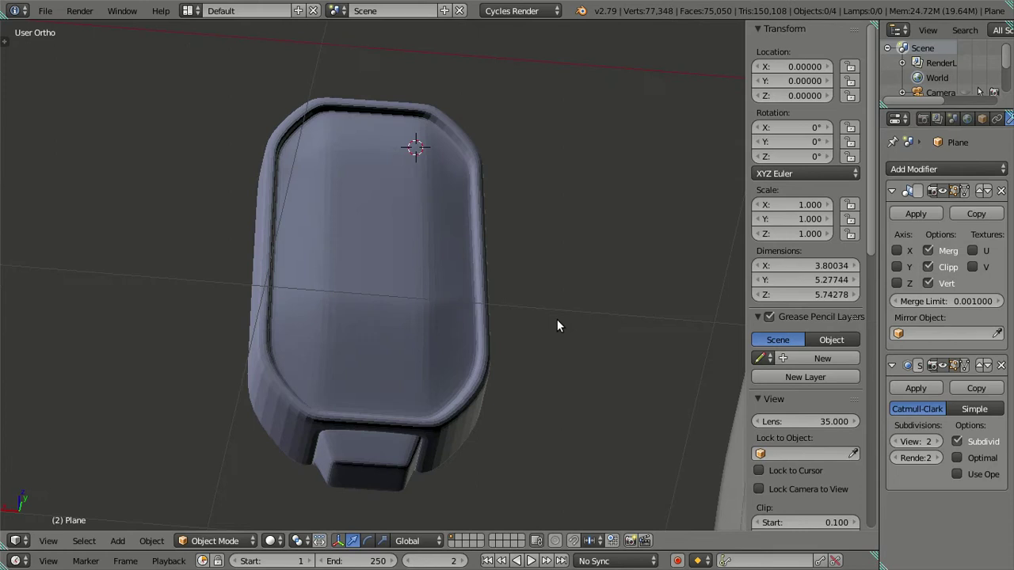
left_click_drag(895, 449, 871, 449)
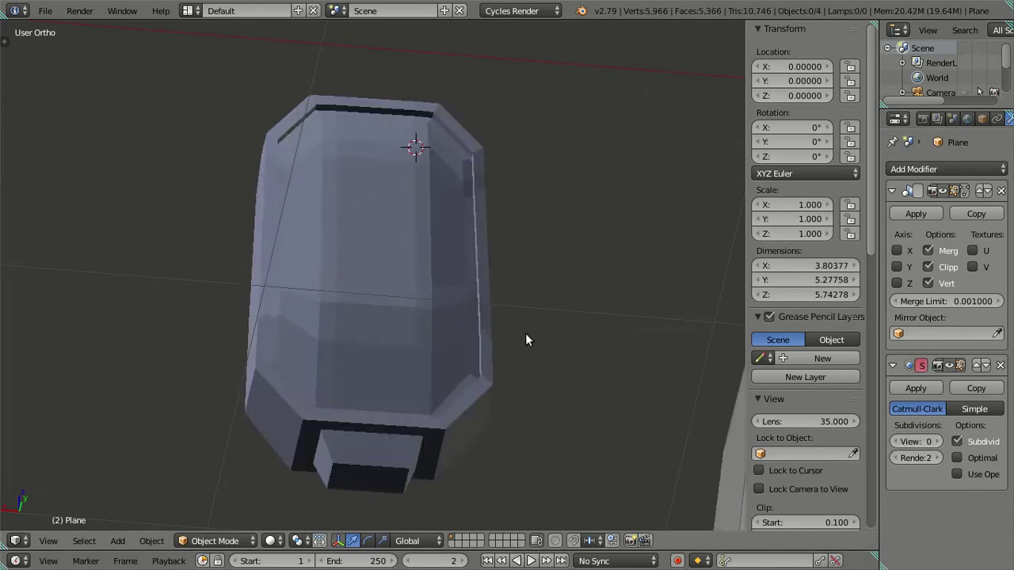
key("Tab")
key("ctrl+z")
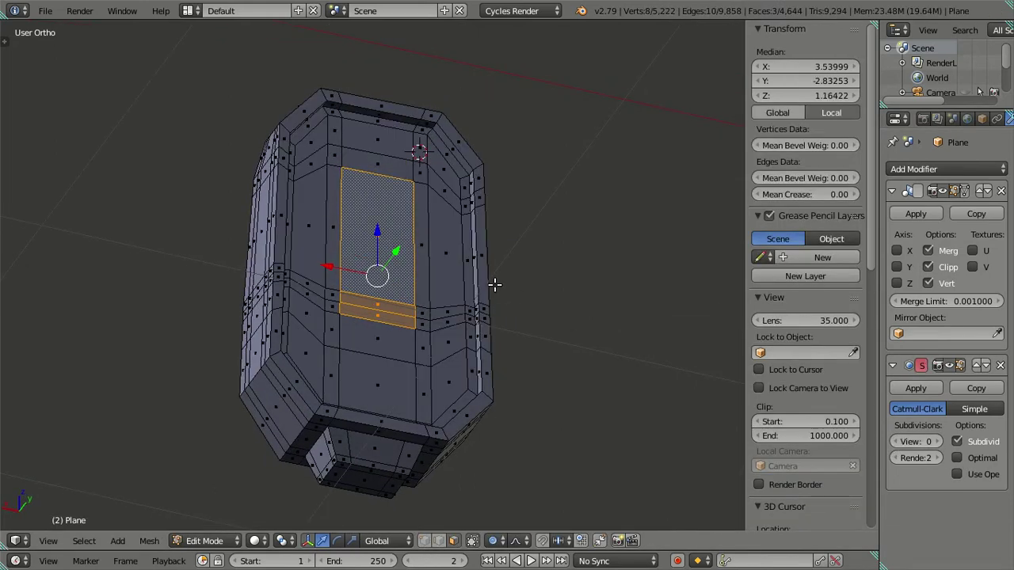
In edge select mode from the straight back view, select the left vertical edge run
key("a")
middle_click_drag(476, 274, 410, 199)
scroll(374, 249, "up", 5)
middle_click_drag(373, 248, 390, 265)
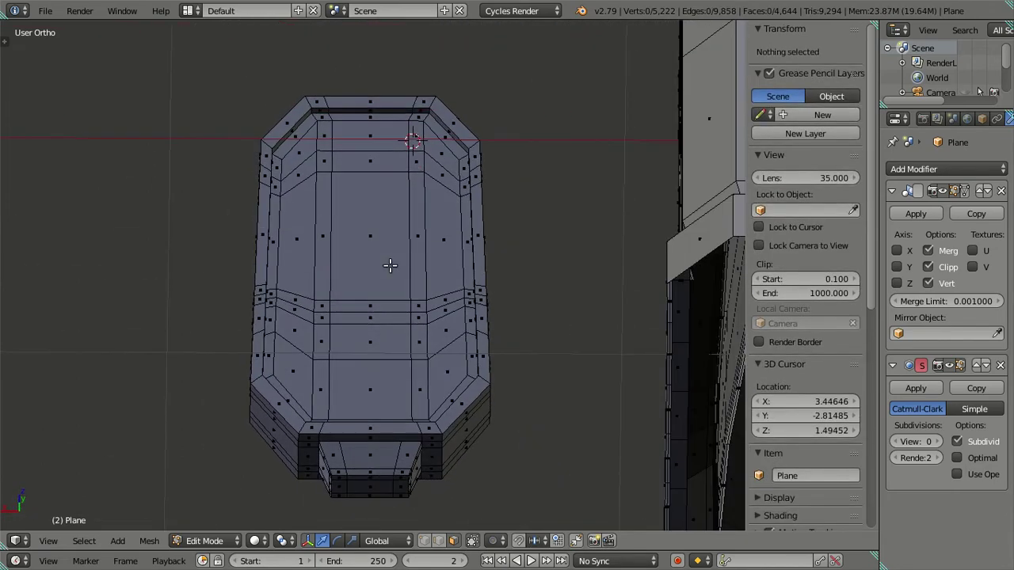
left_click(438, 540)
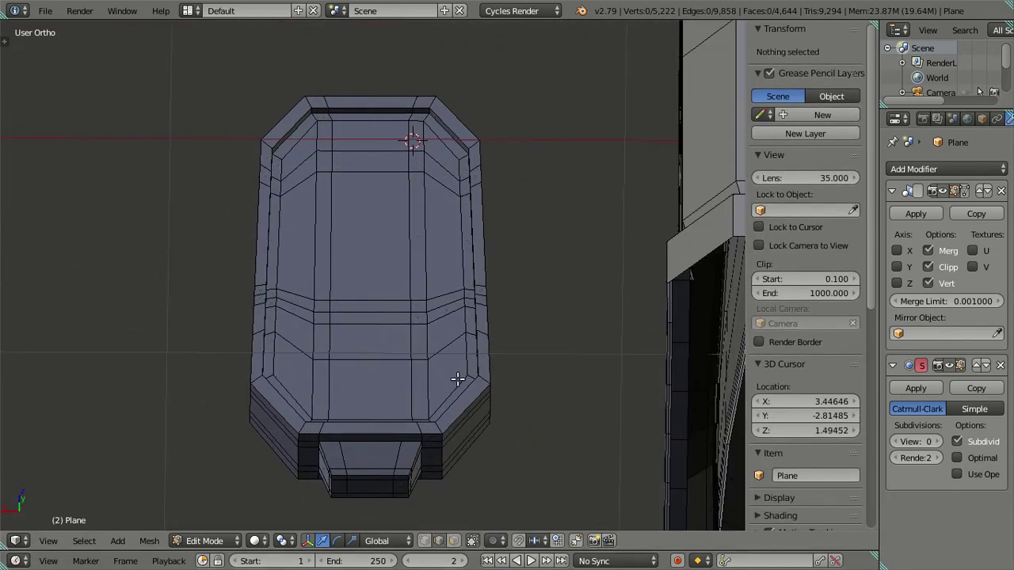
key("ctrl+KP_1")
right_click(330, 163)
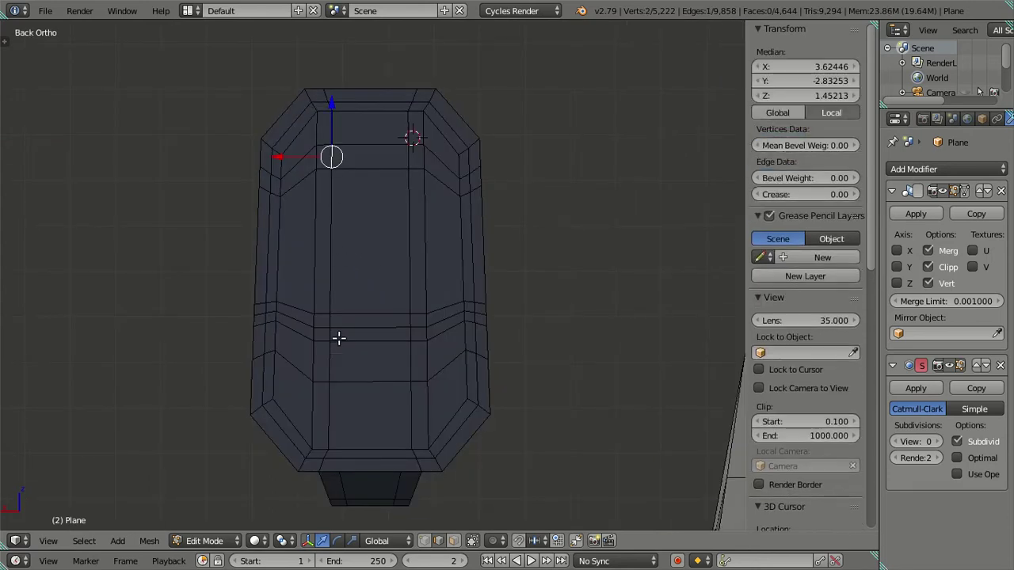
right_click(332, 360, "ctrl")
Add the second vertical edge run and scale both runs to 0.5 along X
right_click(411, 158, "shift")
right_click(409, 369, "ctrl")
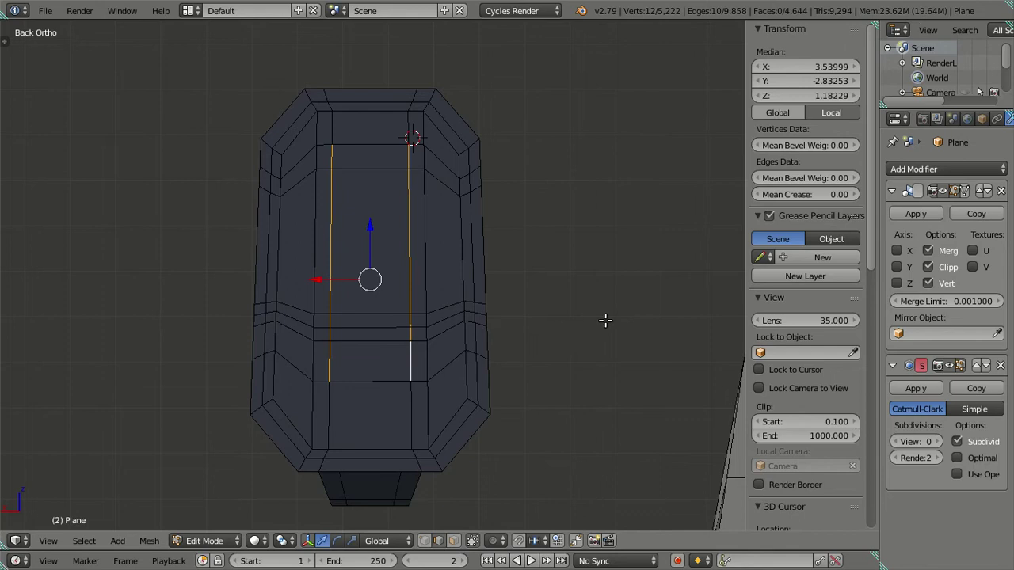
type("sx.5")
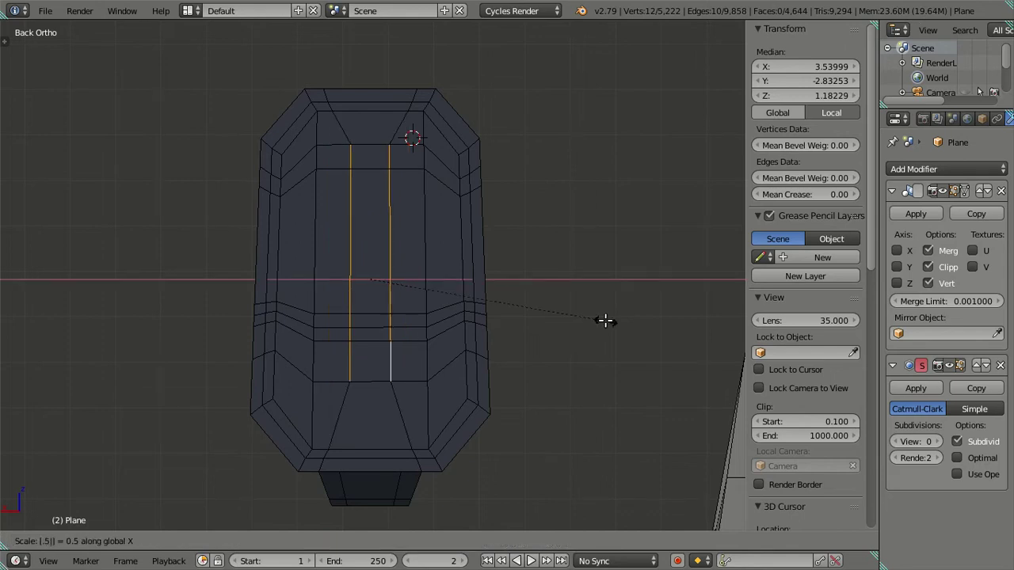
key("Return")
From the back view, select the middle-band, right-column and top-row horizontal edges on the back
key("a")
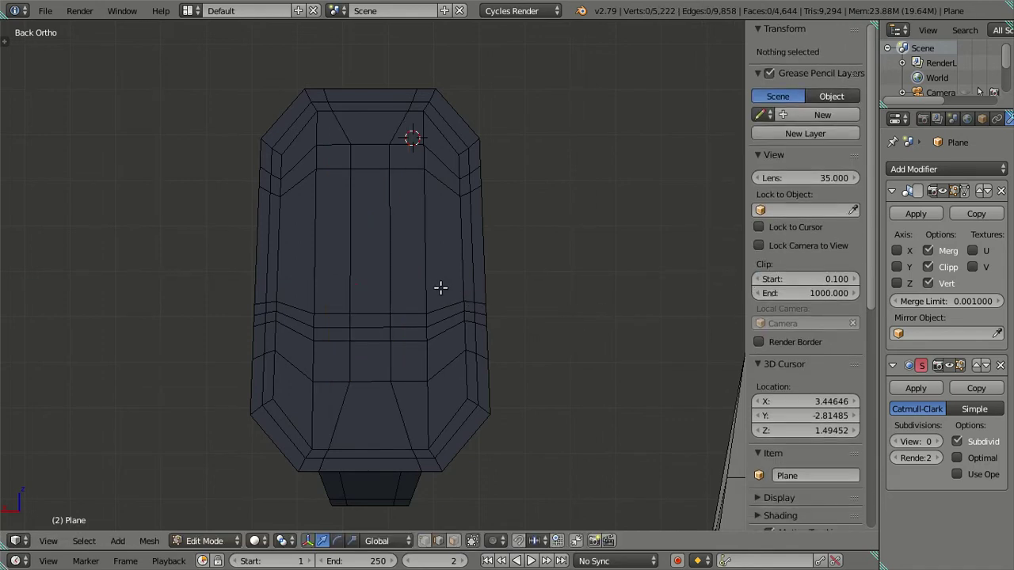
middle_click_drag(419, 248, 419, 164)
mouse_move(389, 208)
middle_mouse_down()
mouse_move(370, 269)
mouse_move(386, 303)
middle_mouse_up()
key("ctrl+KP_1")
right_click(333, 376)
right_click(335, 339, "shift")
right_click(333, 327, "shift")
right_click(333, 315, "shift")
right_click(369, 314, "shift")
right_click(369, 326, "shift")
right_click(380, 340, "shift")
right_click(402, 340, "shift")
right_click(403, 327, "shift")
right_click(403, 315, "shift")
right_click(407, 381, "shift")
right_click(370, 382, "shift")
right_click(334, 169, "shift")
right_click(369, 168, "shift")
right_click(408, 168, "shift")
right_click(408, 381, "shift")
right_click(360, 387, "shift")
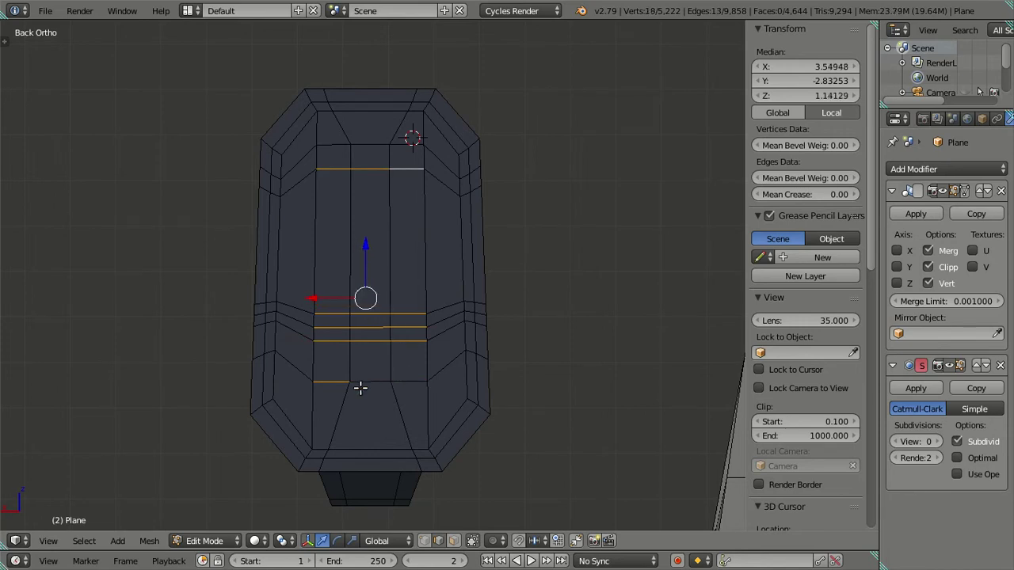
right_click(325, 383, "shift")
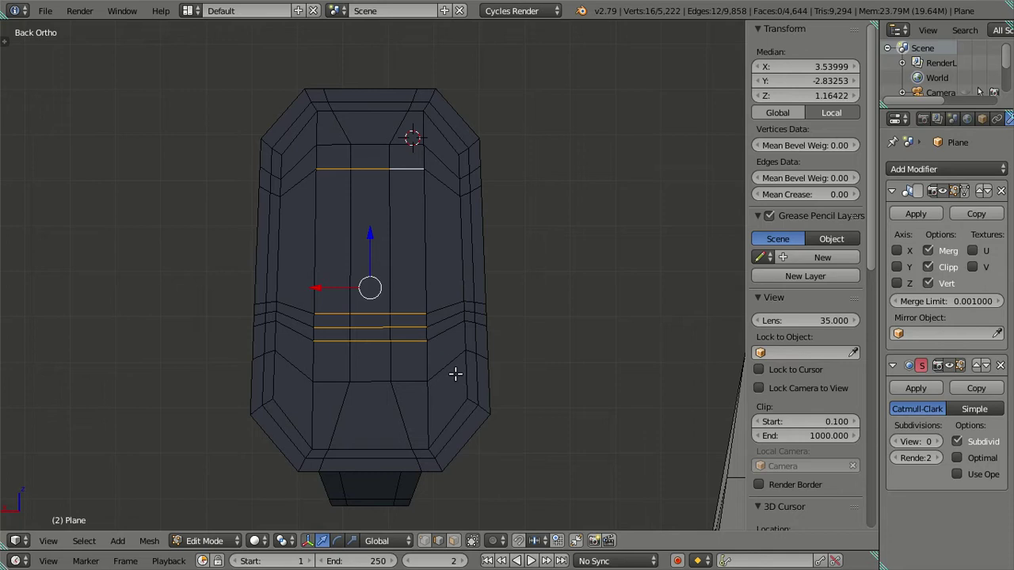
Scale the selected horizontal edges 0.7454 along Z, then return to Object Mode
key("s")
key("z")
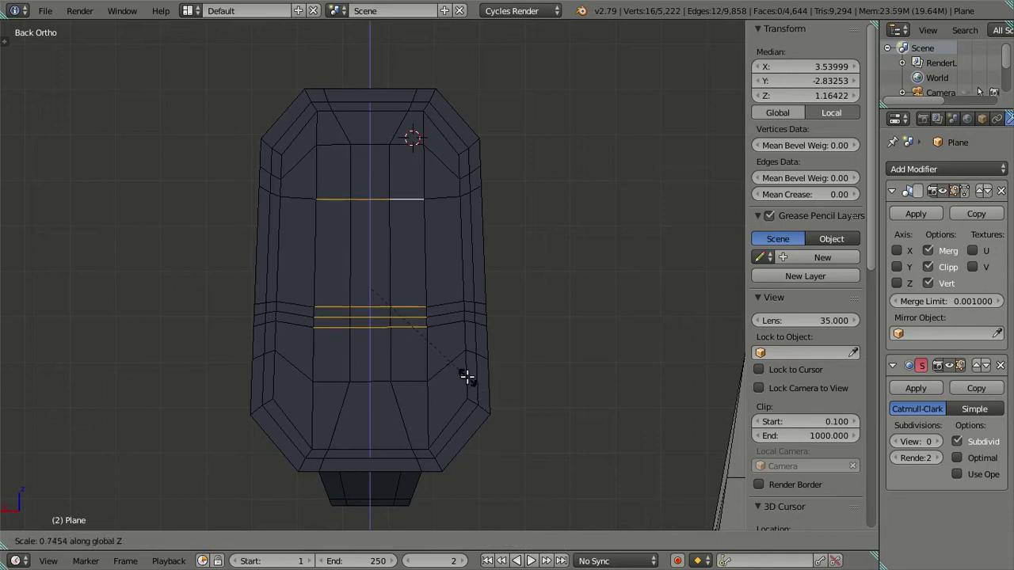
left_click(474, 383)
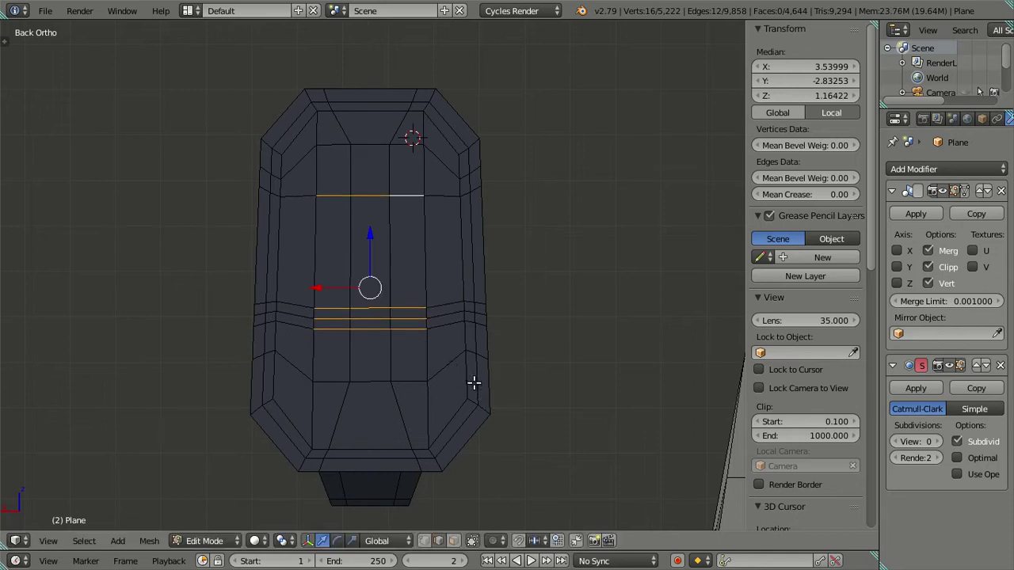
key("a")
mouse_move(420, 349)
middle_mouse_down()
mouse_move(420, 245)
mouse_move(717, 384)
middle_mouse_up()
key("Tab")
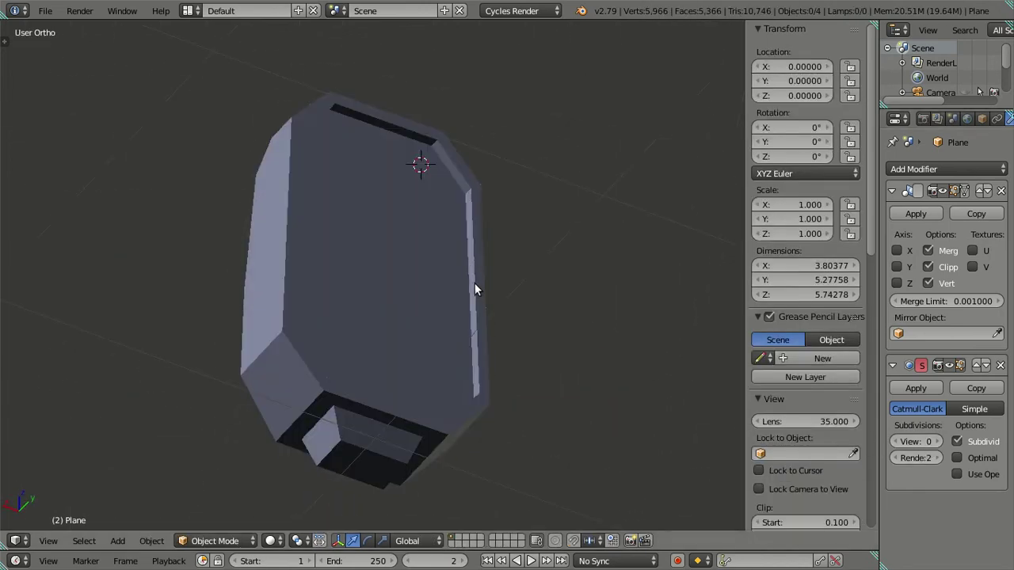
In Edit Mode, select the larger block of back-panel faces, circle-selecting the lower-left ones
key("Tab")
middle_click_drag(475, 283, 385, 270)
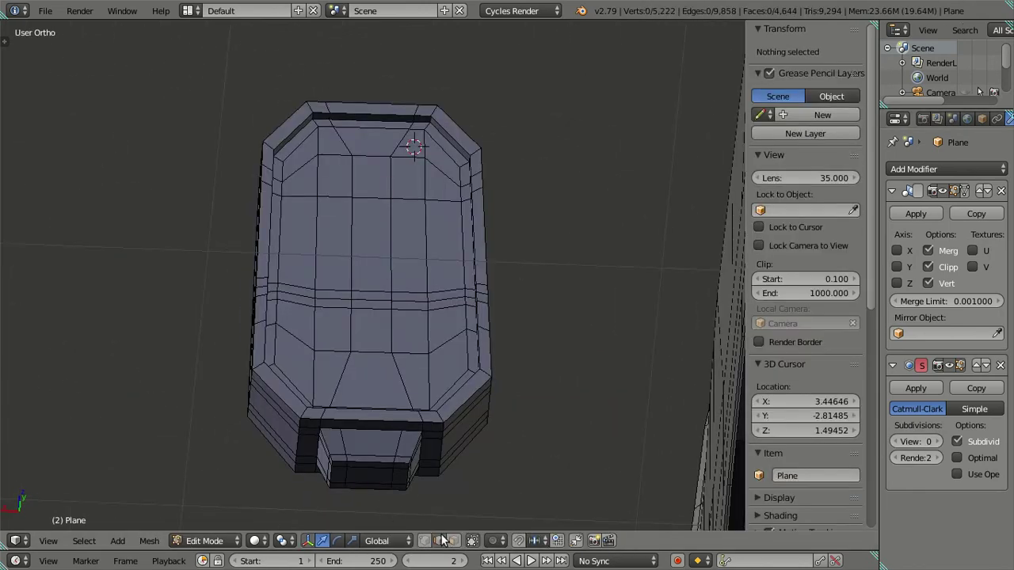
left_click(403, 340, "alt")
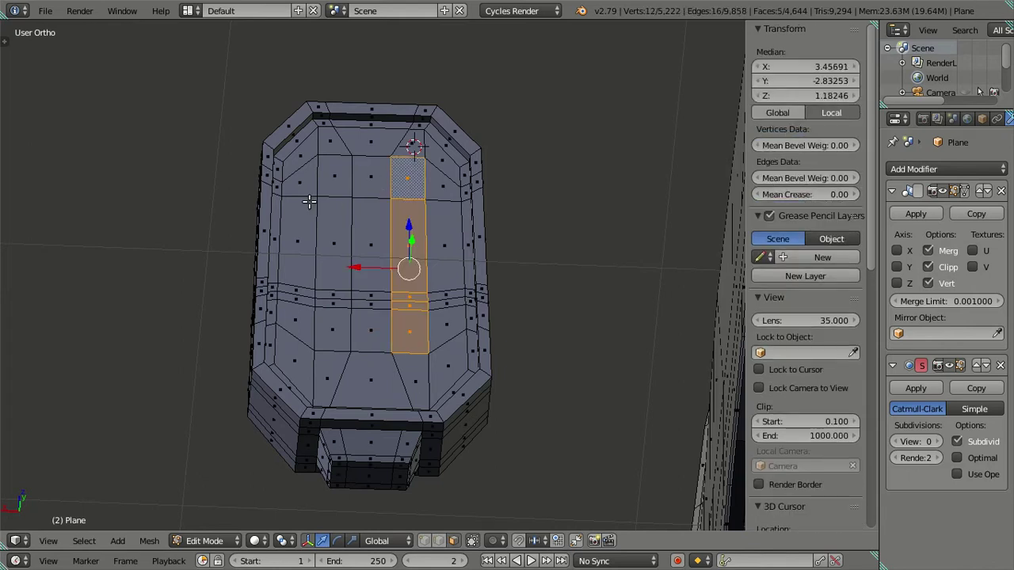
left_click(362, 184, "shift")
left_click(334, 179, "shift")
left_click(370, 244, "shift")
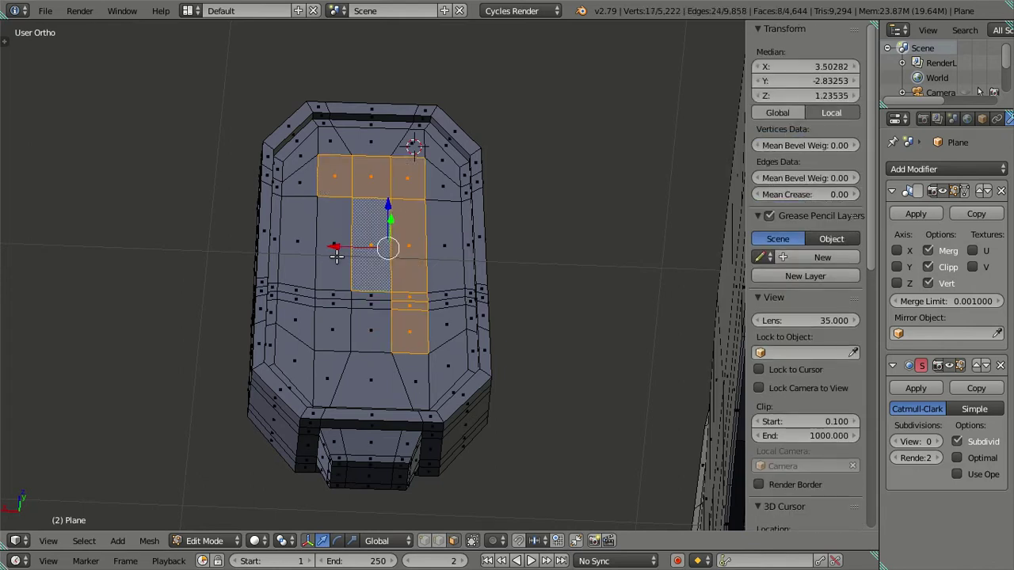
left_click(336, 246, "shift")
key("c")
left_click_drag(357, 293, 364, 336)
key("Escape")
mouse_move(370, 317)
middle_mouse_down()
mouse_move(410, 325)
mouse_move(444, 404)
middle_mouse_up()
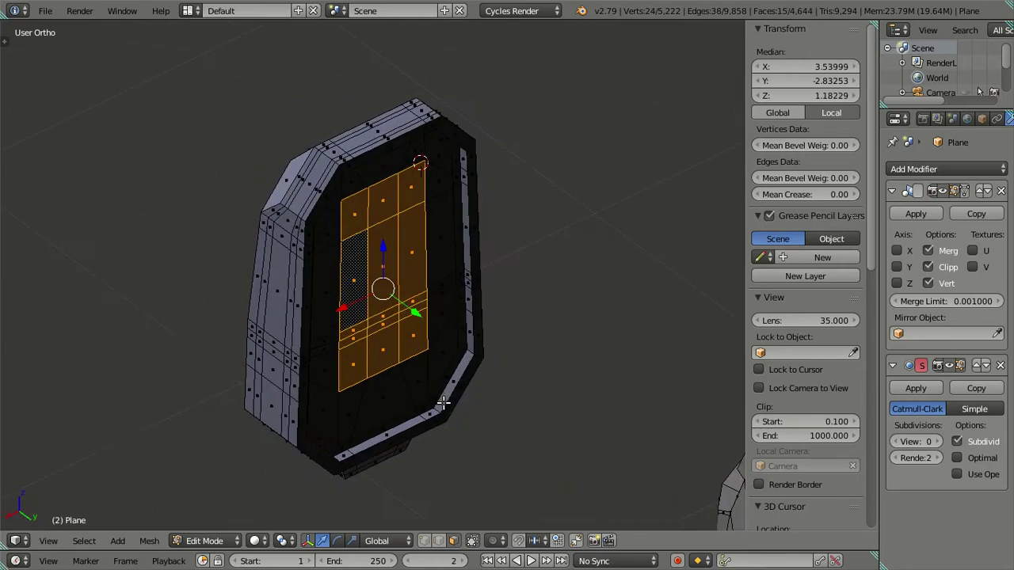
Shift the selected panel faces slightly along Y
key("g")
key("y")
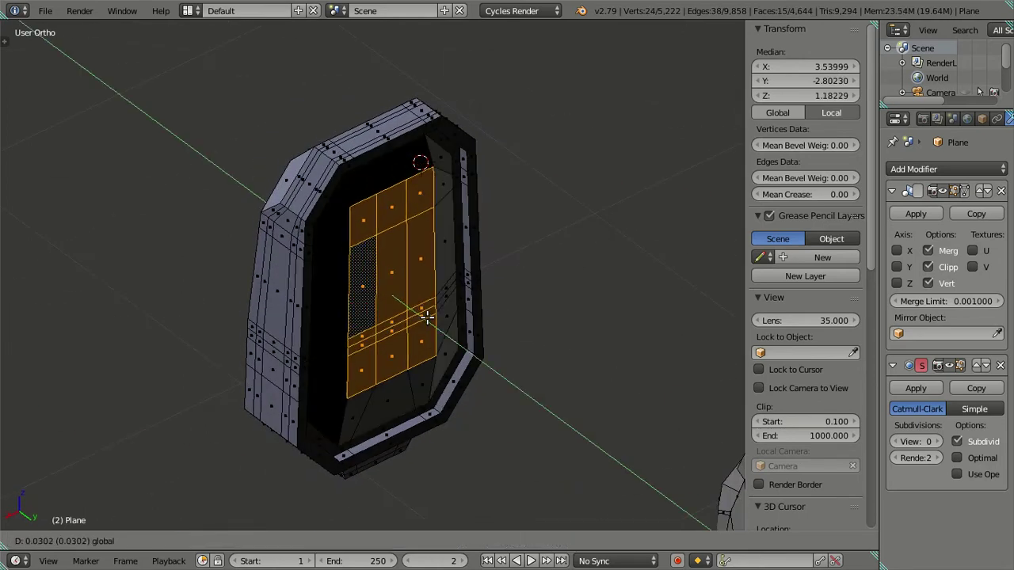
left_click(425, 315)
mouse_move(425, 315)
middle_mouse_down()
mouse_move(441, 272)
mouse_move(432, 269)
middle_mouse_up()
Preview the housing at Subdivision viewport level 2, then lower it back to 0 in the back view
key("Tab")
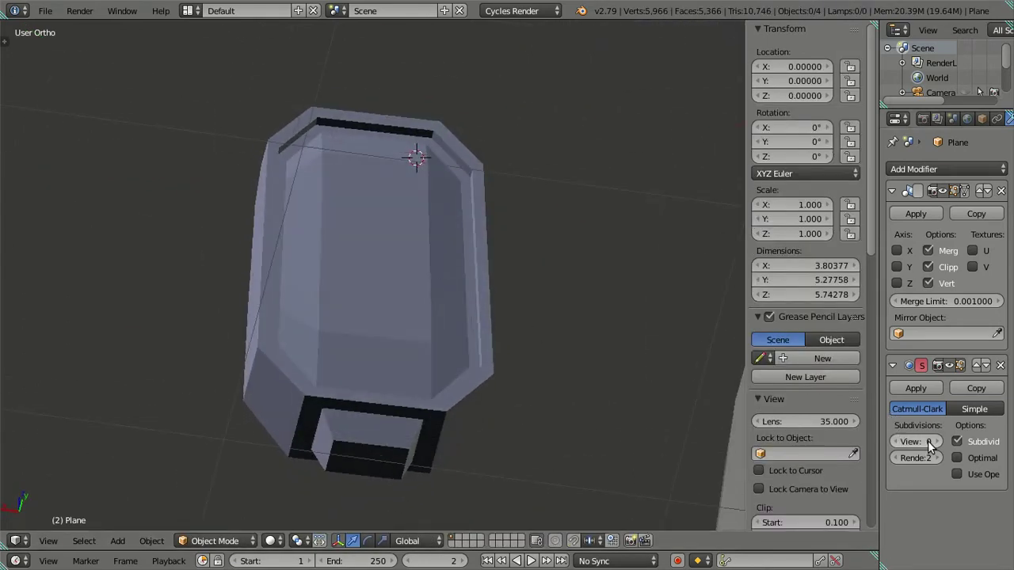
left_click(937, 441)
left_click(937, 441)
mouse_move(570, 281)
middle_mouse_down()
mouse_move(435, 249)
mouse_move(459, 277)
middle_mouse_up()
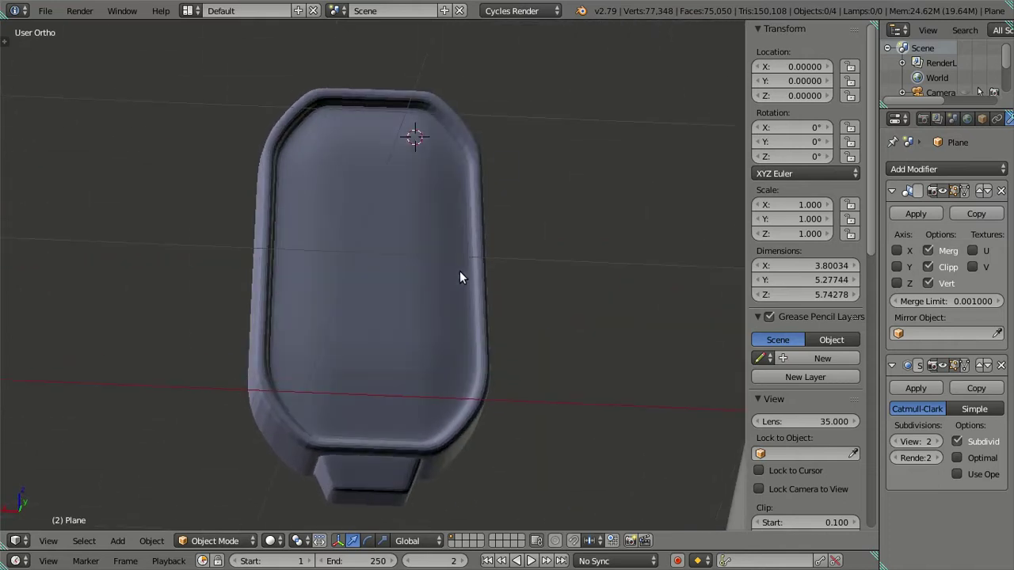
key("Tab")
middle_click_drag(371, 160, 361, 167)
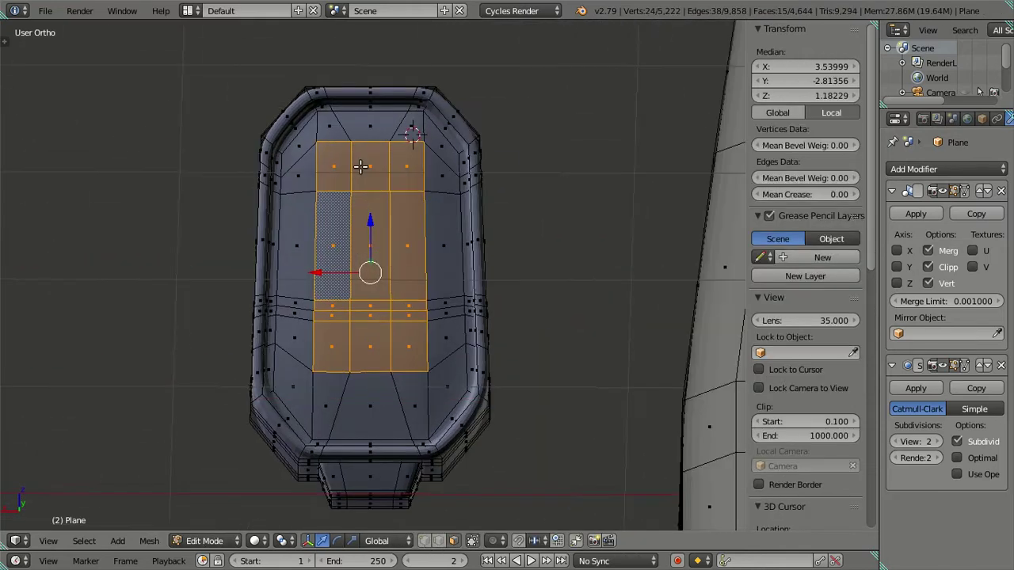
key("ctrl+KP_1")
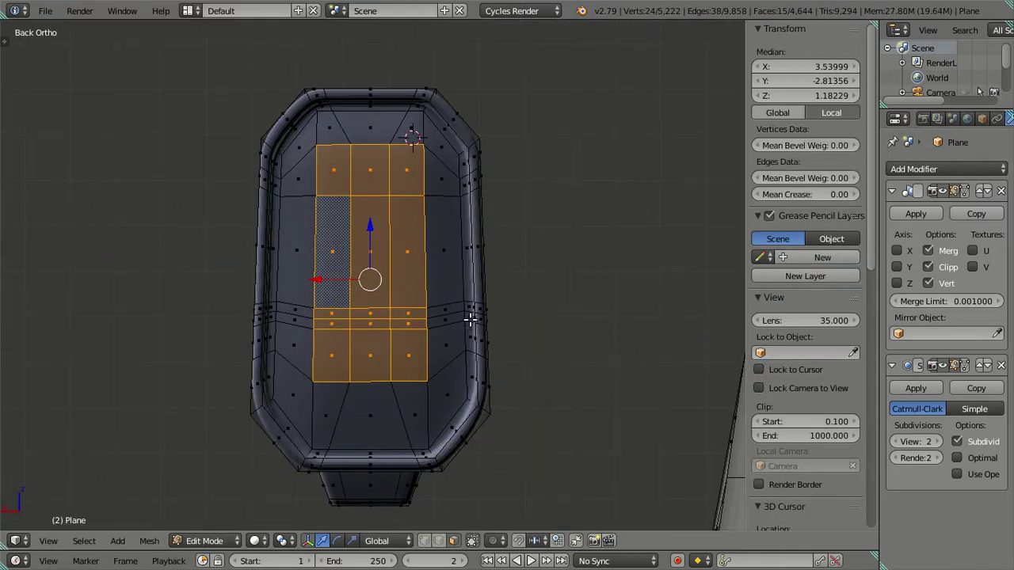
left_click(895, 441)
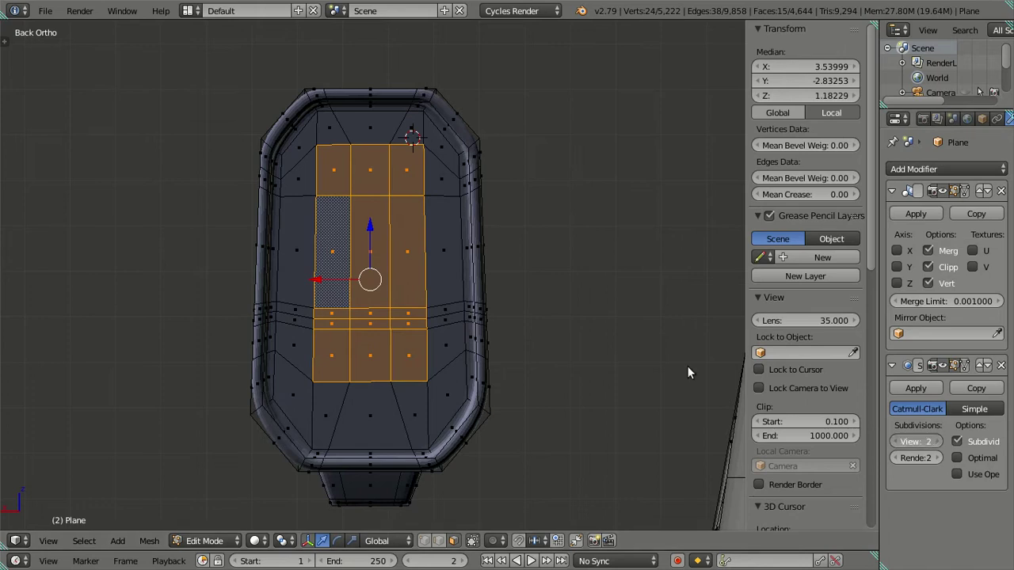
left_click(896, 441)
key("a")
mouse_move(516, 290)
middle_mouse_down()
mouse_move(475, 226)
mouse_move(493, 212)
middle_mouse_up()
key("ctrl+KP_1")
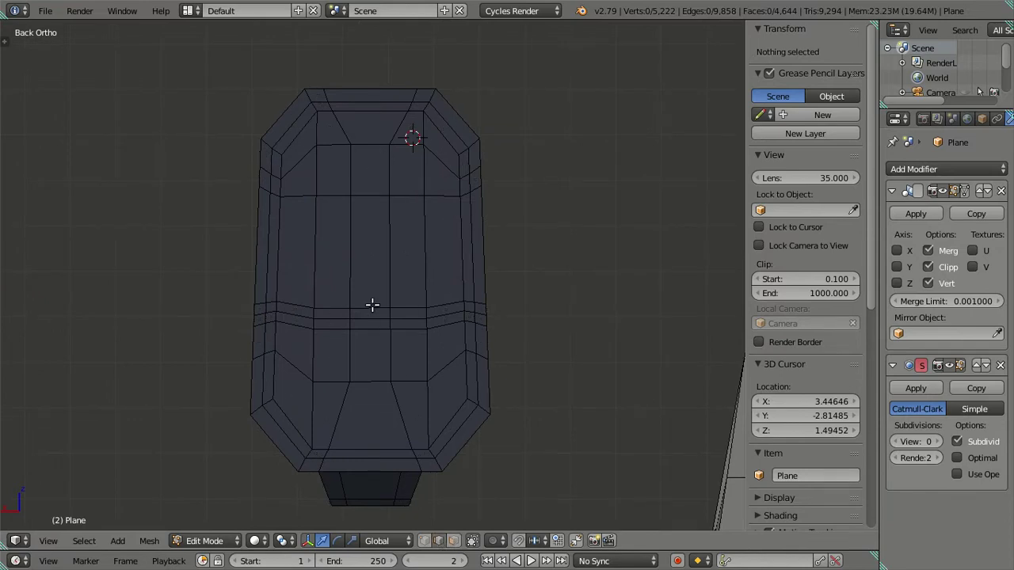
Lower the back face's top edge loop slightly, then abandon two further nudges of it
right_click(336, 147, "alt")
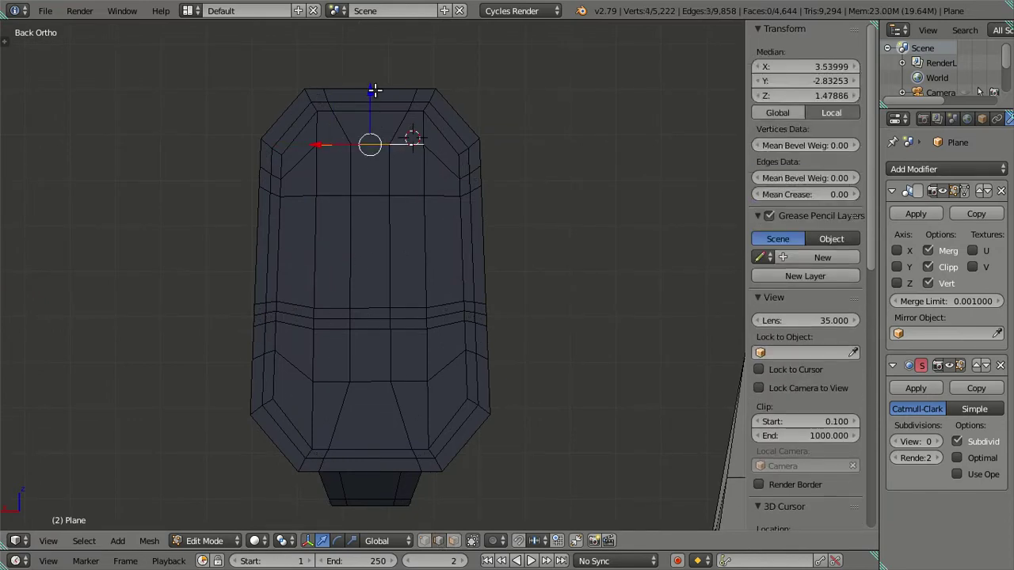
left_click_drag(374, 90, 394, 124)
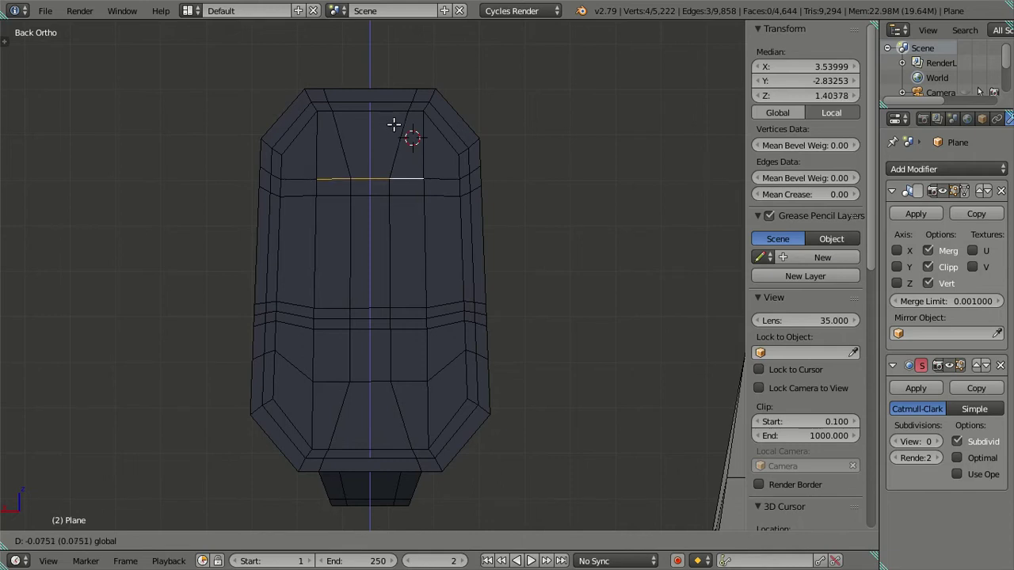
left_click(394, 125)
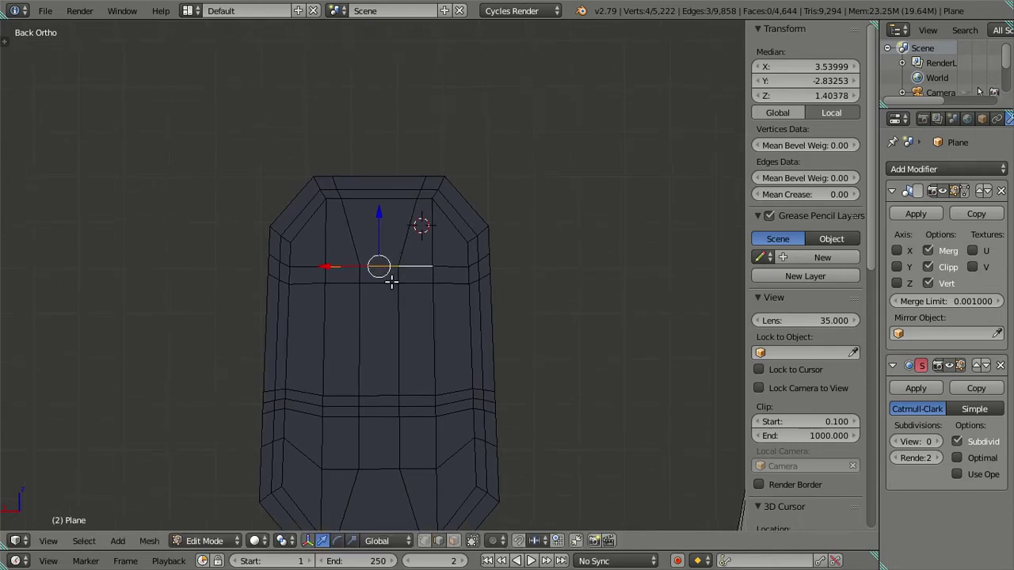
middle_click_drag(393, 159, 382, 199, "shift")
left_click_drag(384, 137, 382, 113)
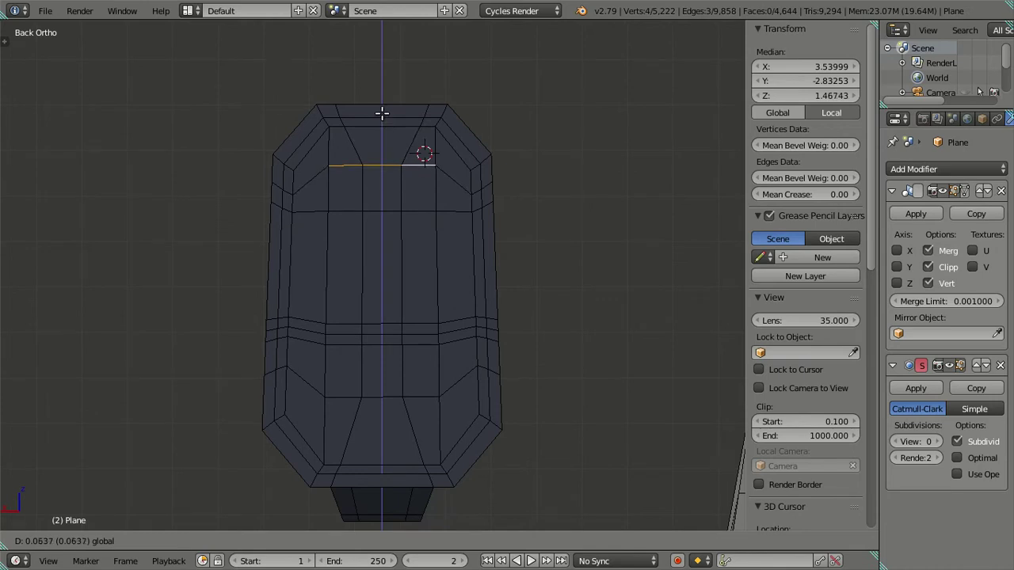
right_click(384, 115)
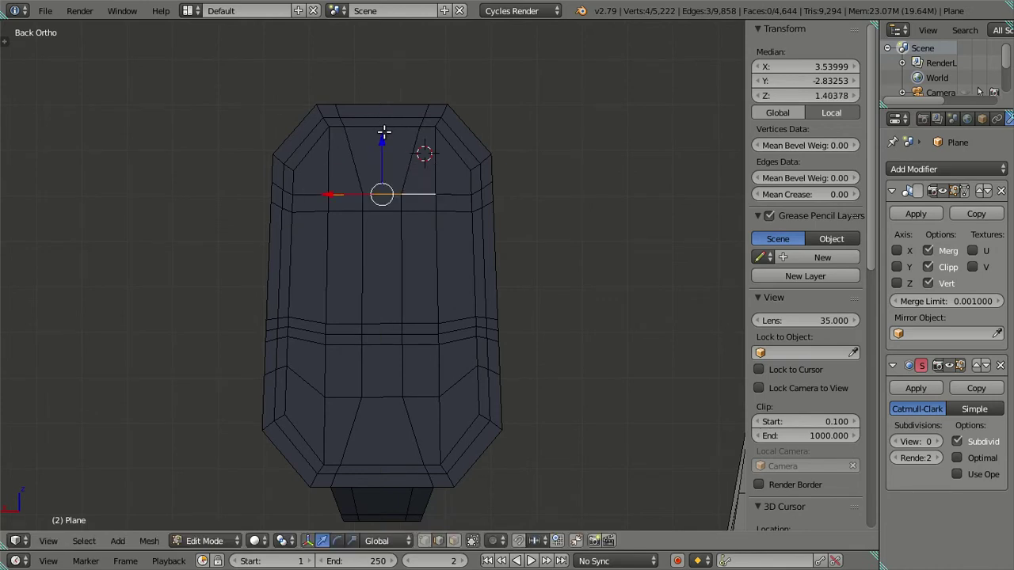
scroll(351, 256, "up", 5)
scroll(347, 260, "up", 1)
left_click_drag(336, 168, 341, 172)
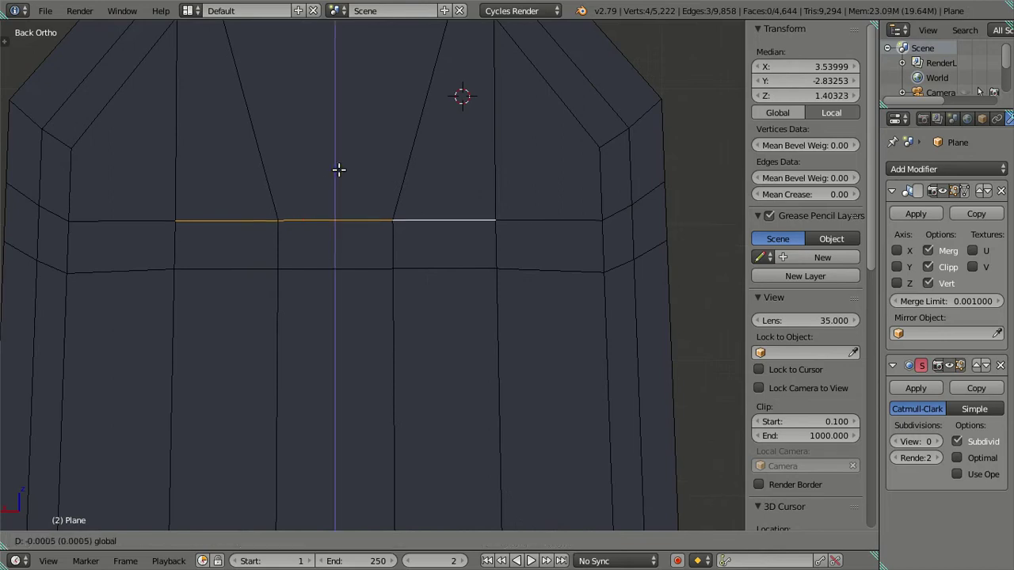
right_click(342, 172)
scroll(342, 172, "down", 5)
key("a")
scroll(350, 277, "down", 3)
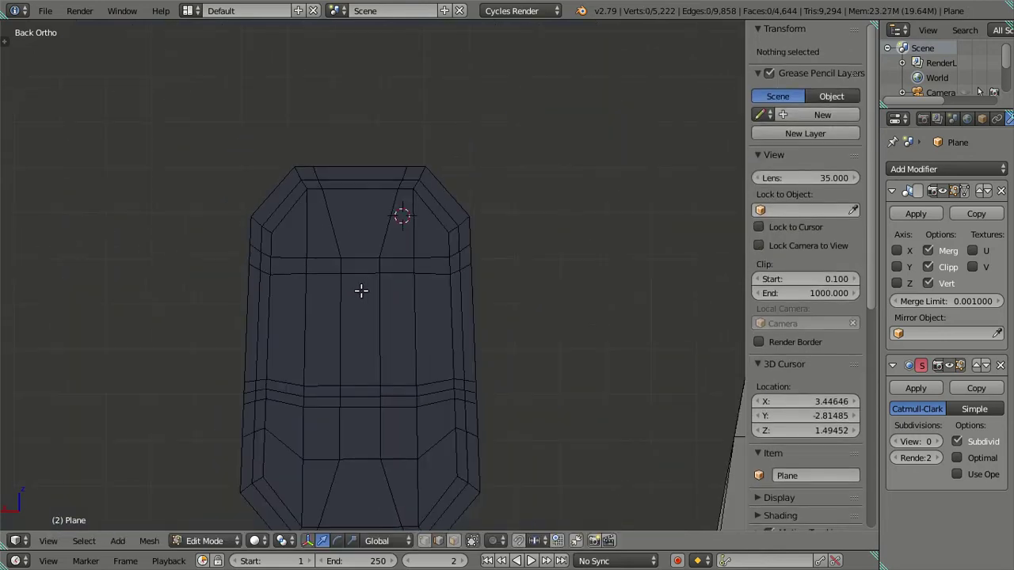
middle_click_drag(360, 290, 381, 253, "shift")
Lower the upper back edge loop and raise a lower loop, both along Z
right_click(401, 230)
right_click(335, 233, "shift")
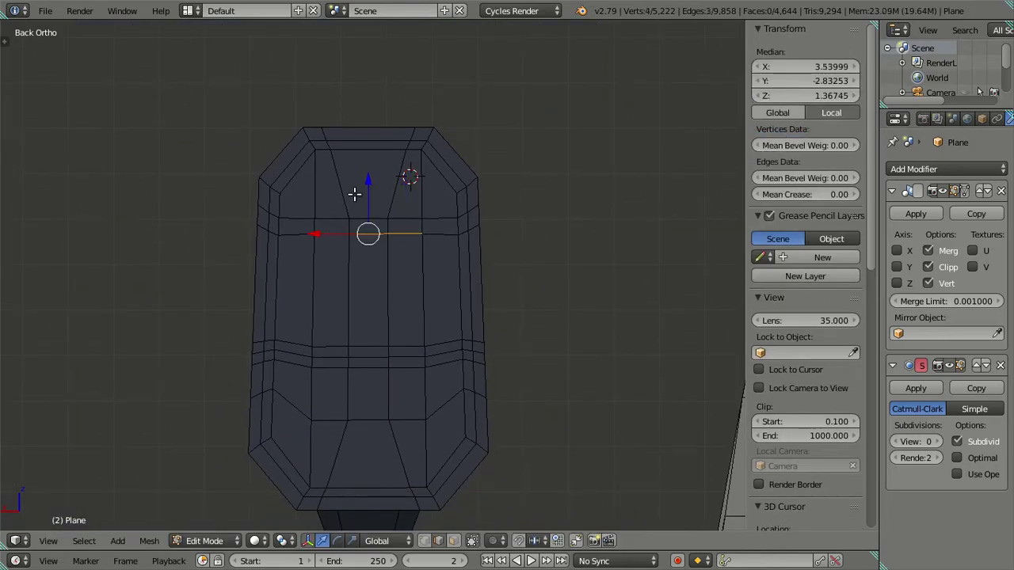
key("g")
key("z")
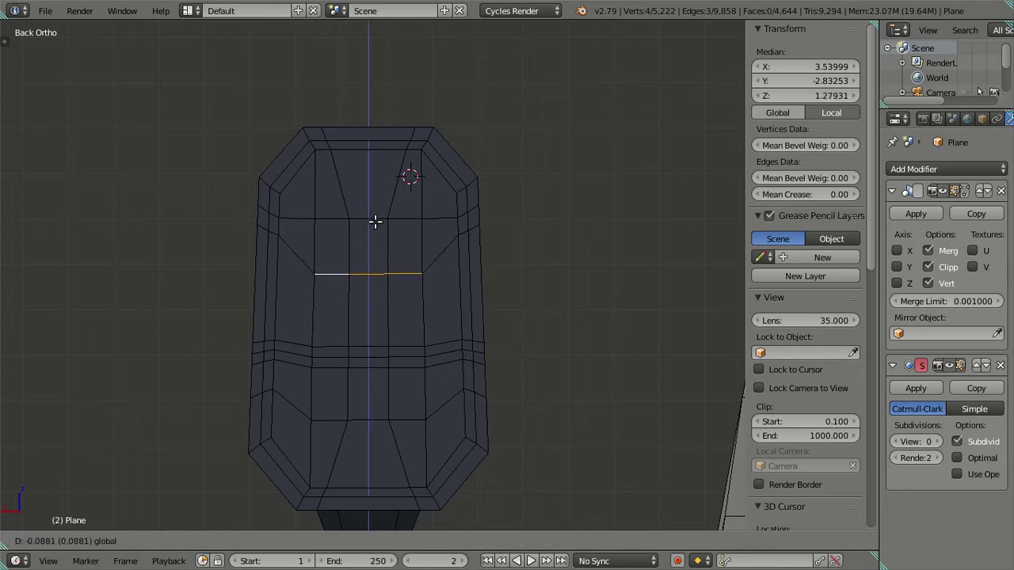
left_click(375, 222)
right_click(404, 347)
right_click(335, 345, "shift")
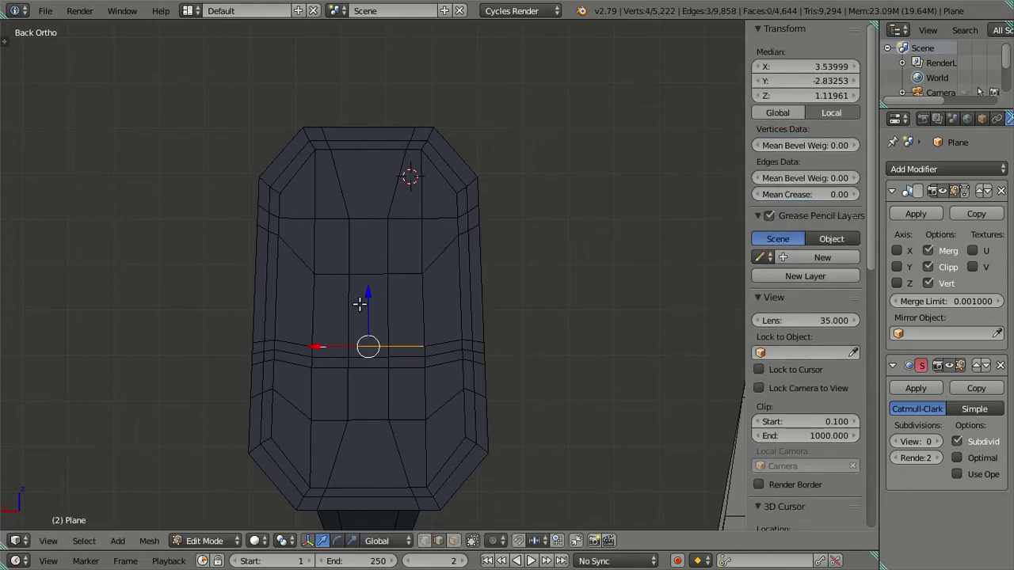
key("g")
key("z")
left_click(367, 283)
Undo a move of another lower loop, then lower a three-edge chain along Z instead
right_click(401, 361)
right_click(341, 361, "shift")
key("g")
key("z")
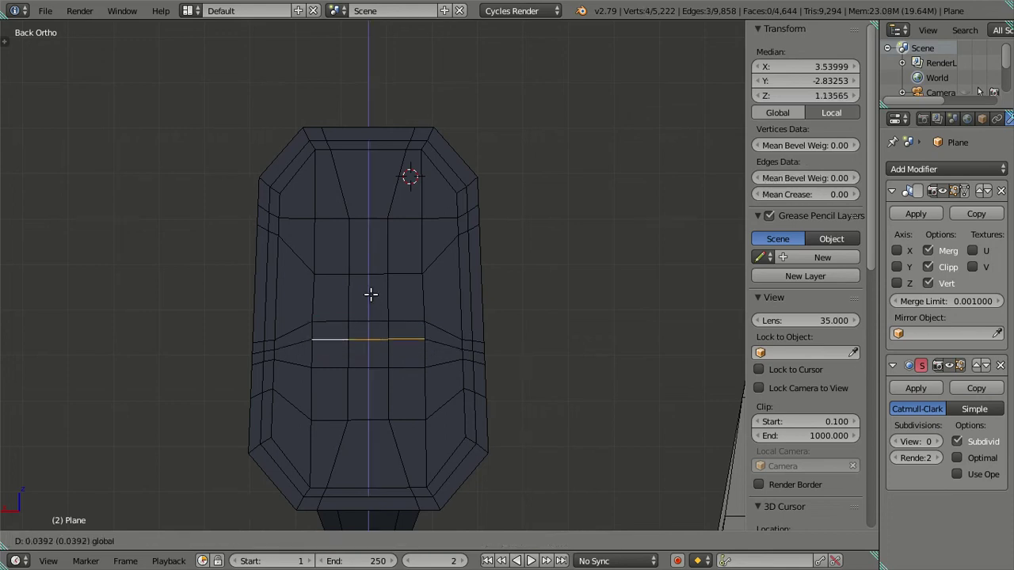
left_click(369, 286)
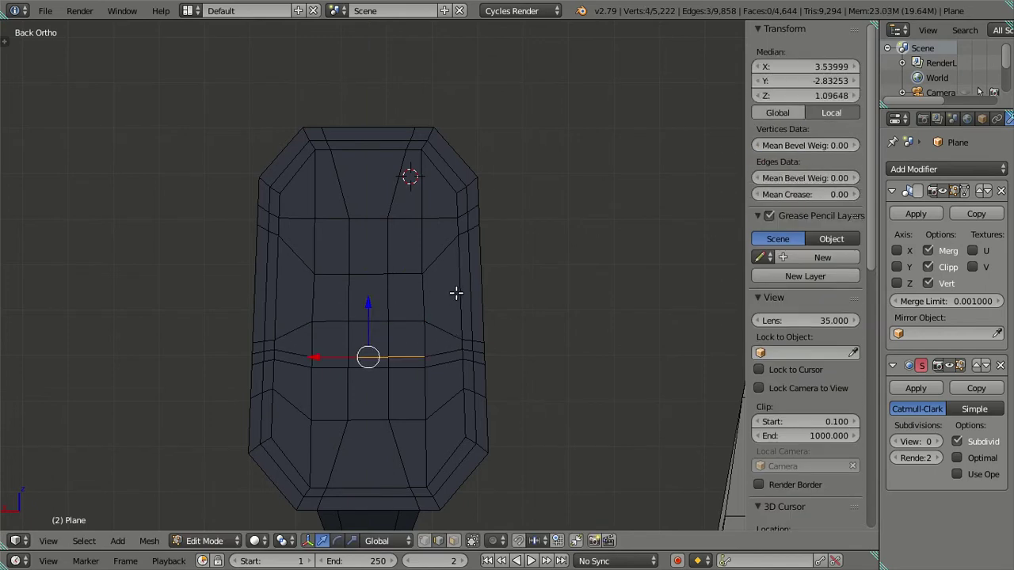
key("ctrl+z")
key("ctrl+z")
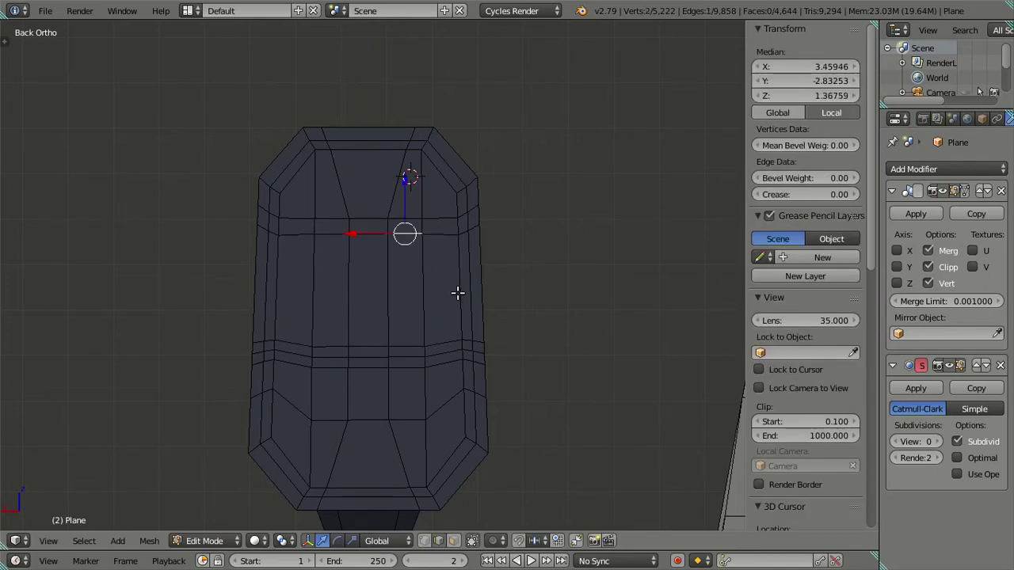
key("z")
key("z")
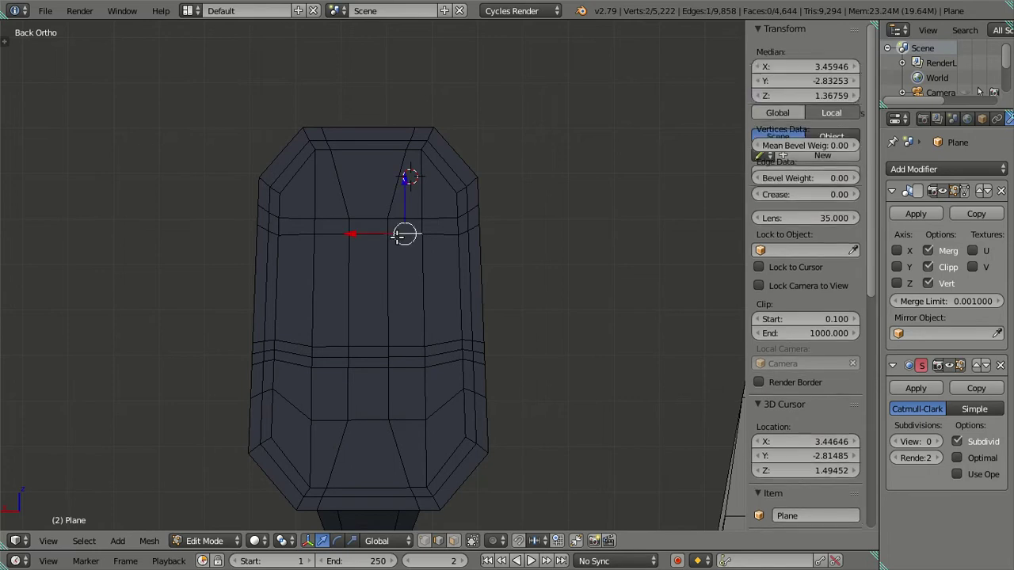
right_click(330, 233, "ctrl")
key("g")
key("z")
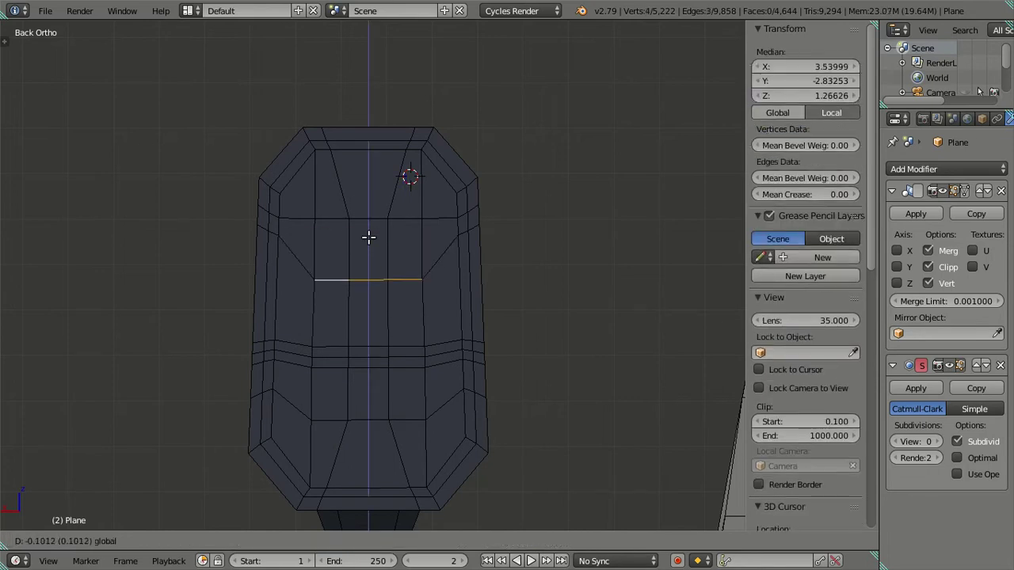
left_click(368, 237)
key("a")
mouse_move(409, 362)
middle_mouse_down()
mouse_move(410, 346)
mouse_move(459, 296)
middle_mouse_up()
key("z")
key("z")
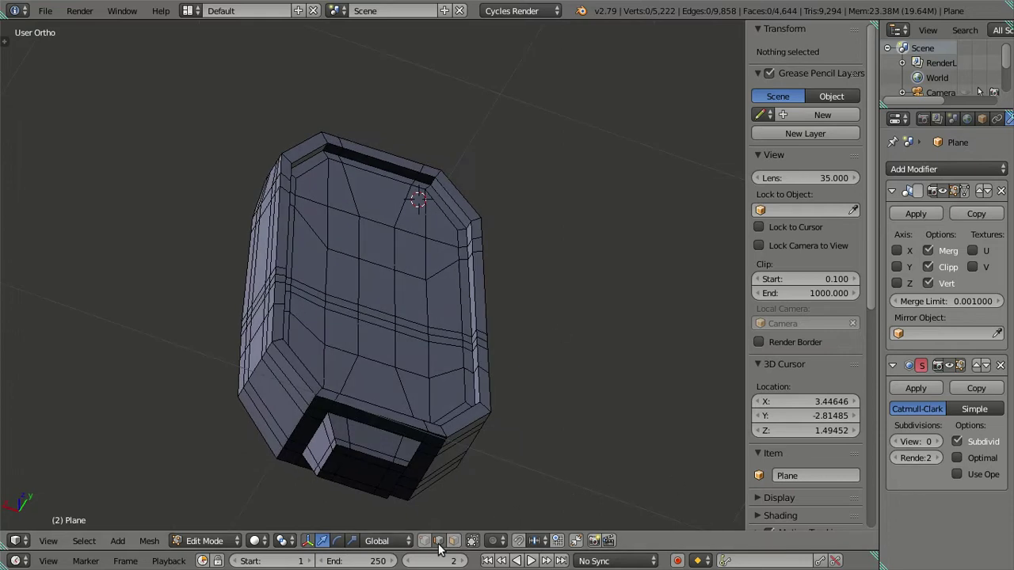
Select the central block of back faces and view the housing's back in Back Ortho
right_click(404, 354)
right_click(404, 238, "ctrl")
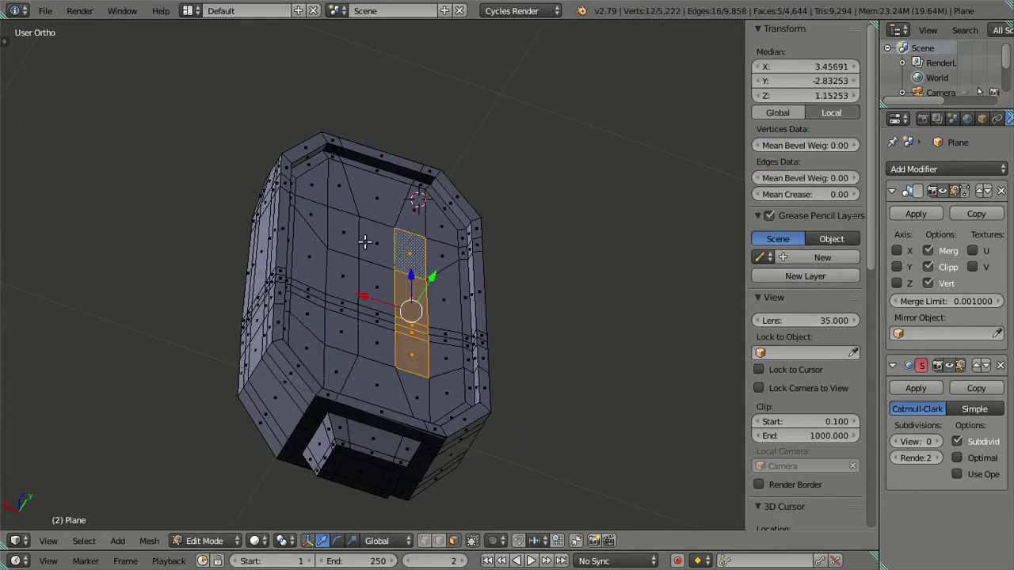
right_click(346, 239, "ctrl")
right_click(336, 332, "ctrl")
right_click(371, 343, "ctrl")
right_click(377, 277, "ctrl")
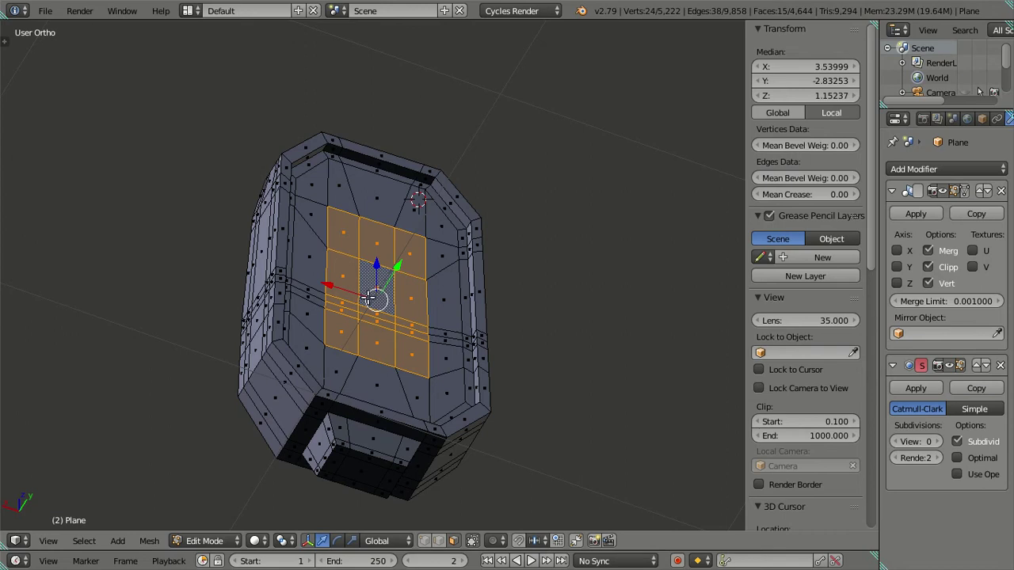
key("shift+KP_7")
middle_click_drag(343, 348, 348, 351)
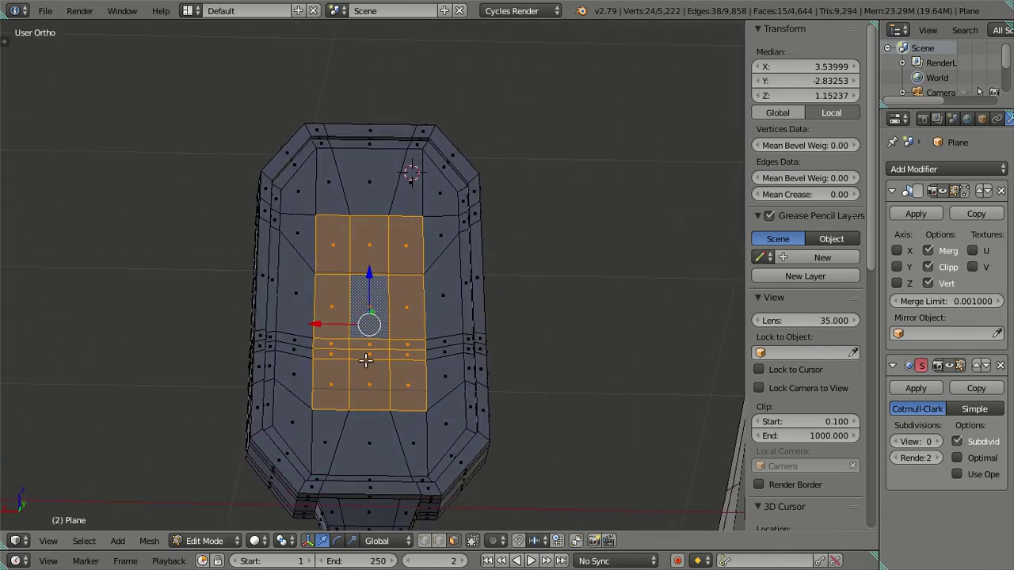
key("ctrl+KP_1")
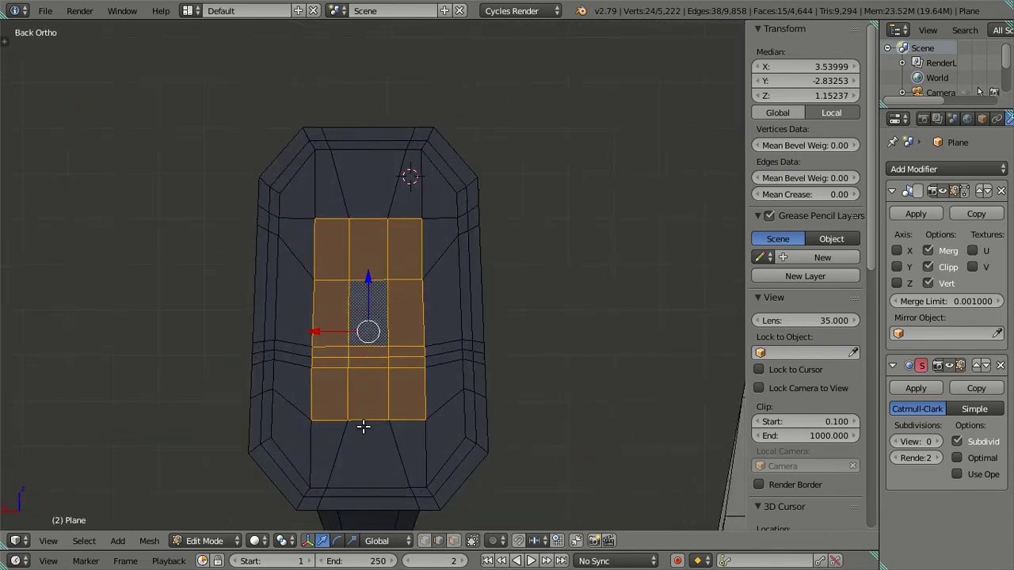
Scale the central column's top and bottom edges apart along Z by about 1.17
right_click(363, 426)
right_click(371, 216, "ctrl")
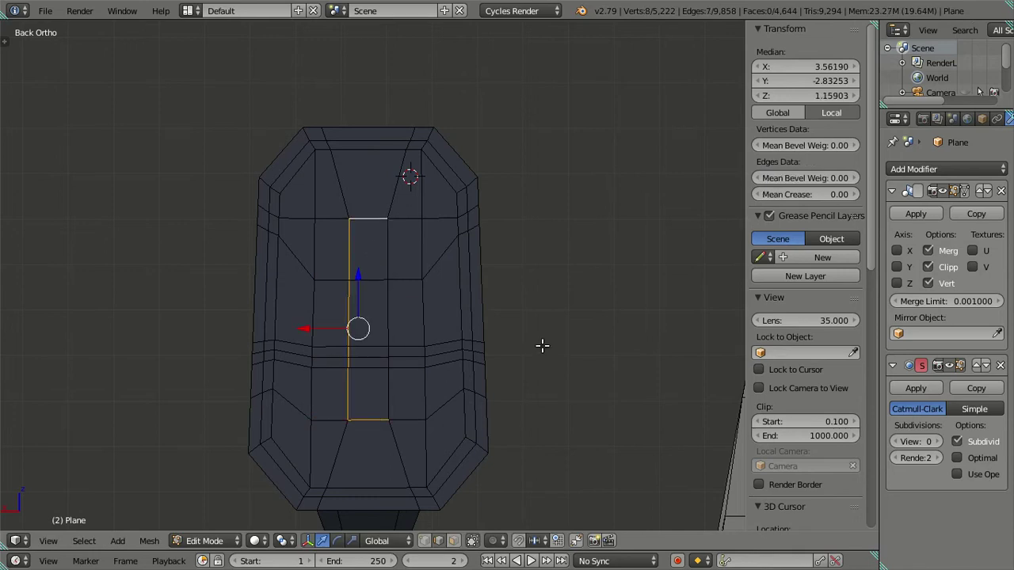
right_click(366, 421)
right_click(368, 219, "shift")
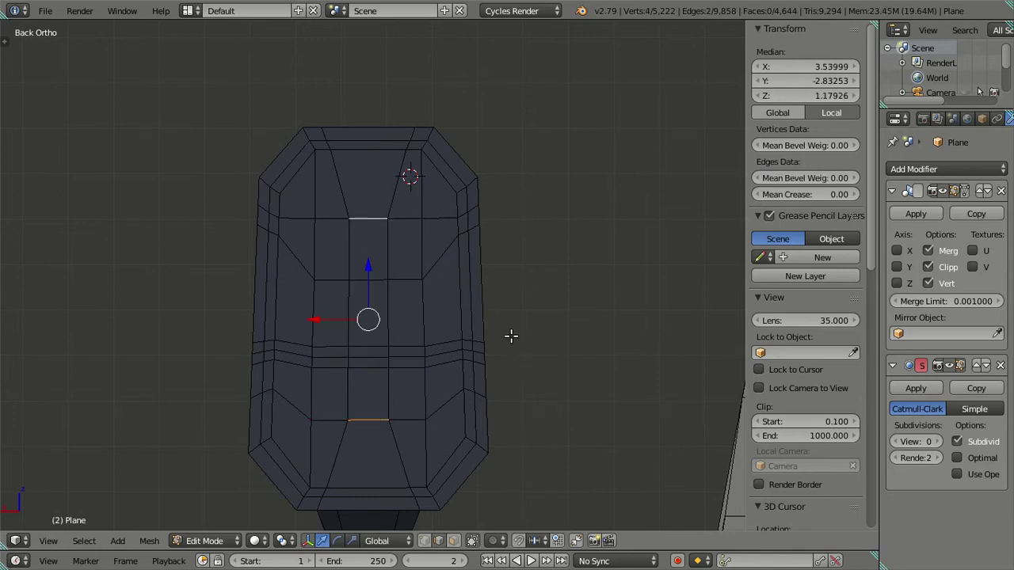
key("s")
key("z")
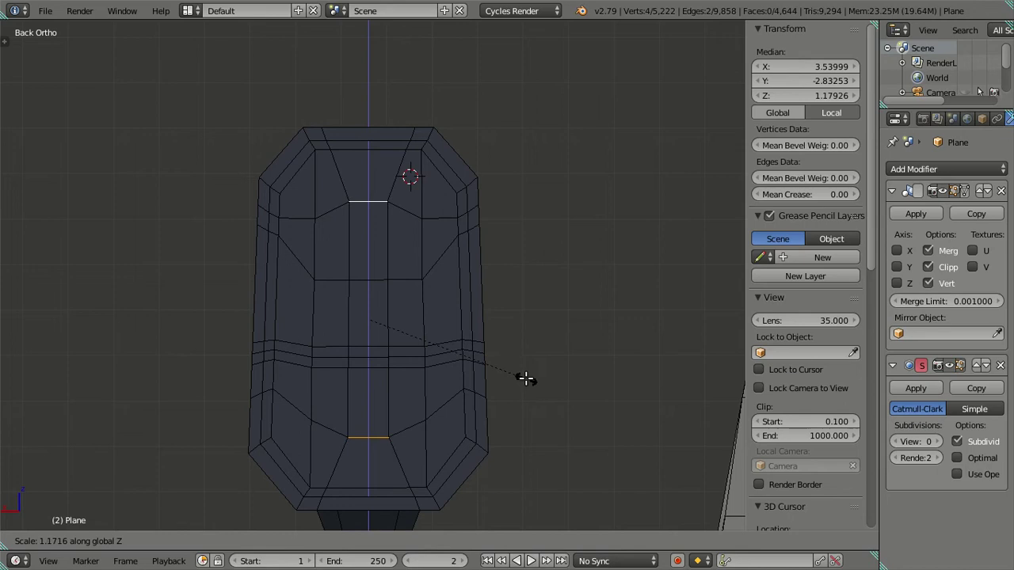
left_click(525, 379)
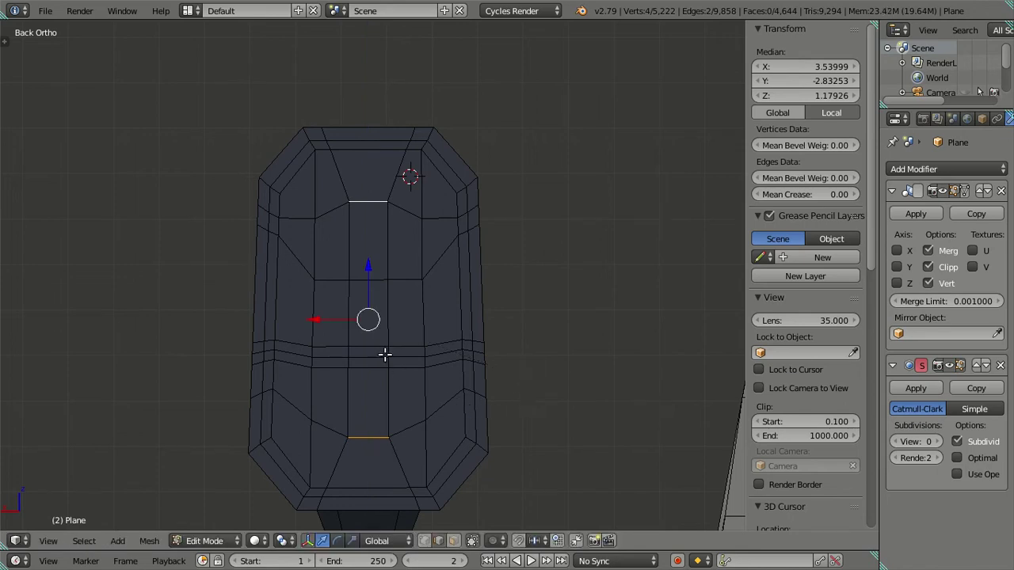
Raise the column's top edge along Z, then select the bottom row of central faces
right_click(366, 205)
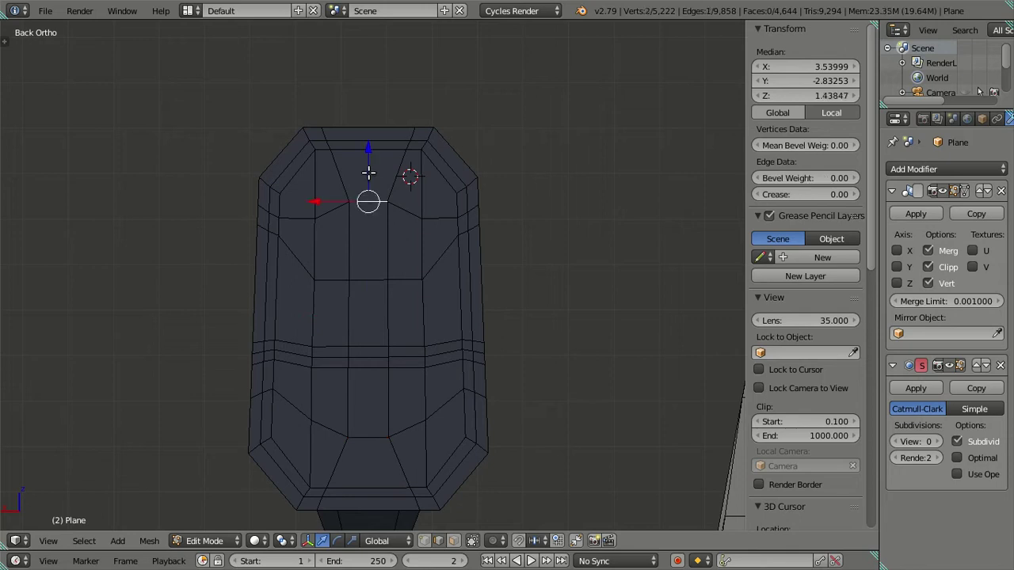
key("g")
key("z")
left_click(371, 160)
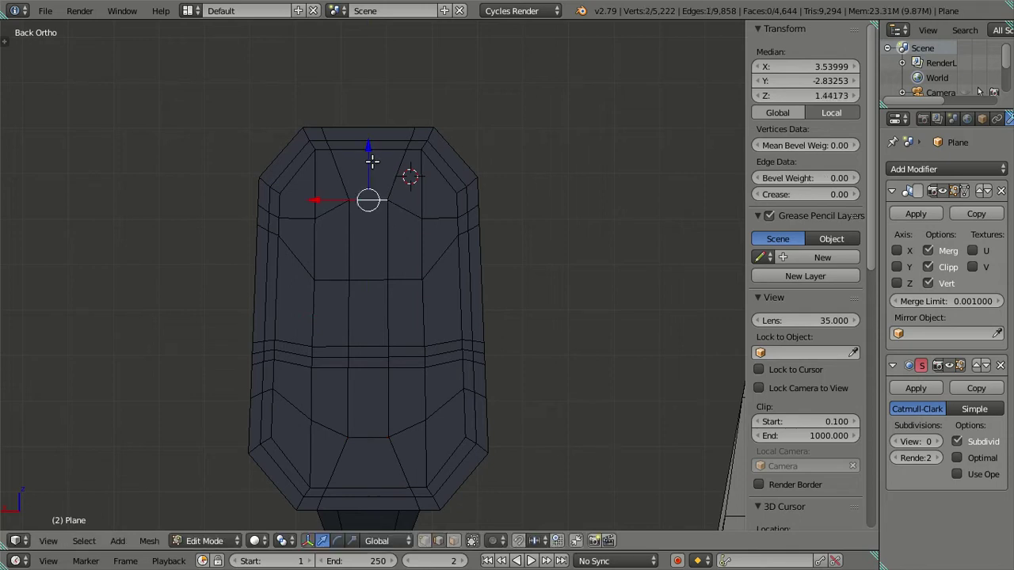
left_click(452, 541)
right_click(408, 400)
Select the 15 central back faces: both side columns, the top row and the middle faces
right_click(331, 396, "ctrl")
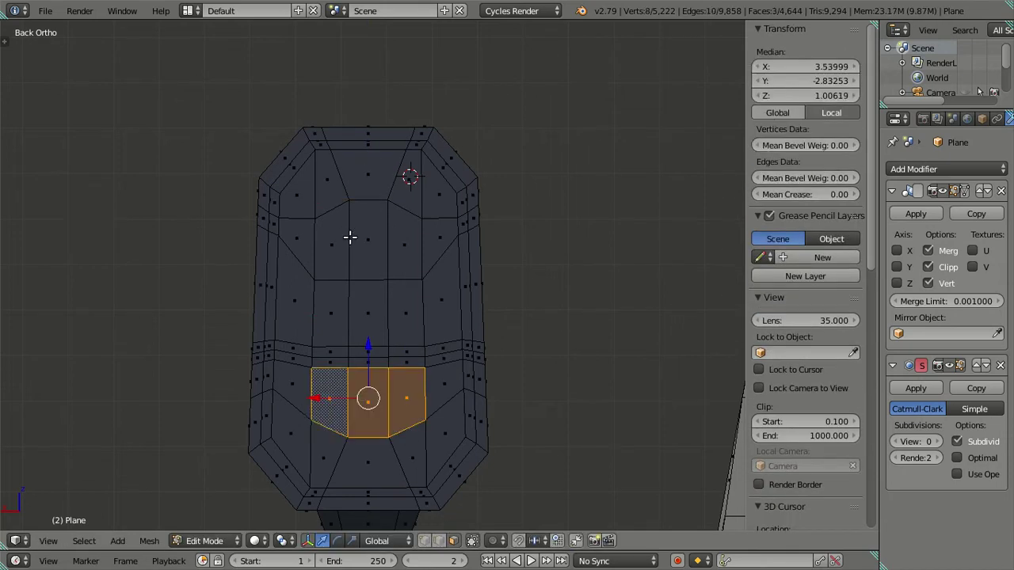
right_click(312, 245, "ctrl")
key("ctrl+z")
right_click(328, 246, "ctrl")
right_click(401, 298, "ctrl")
right_click(404, 362, "ctrl")
right_click(368, 352, "ctrl")
right_click(373, 325, "ctrl")
middle_click_drag(373, 325, 475, 290)
key("z")
key("z")
Preview the panel at Subdivision View 2, return it to 0, and discard a trial offset
key("Tab")
key("Tab")
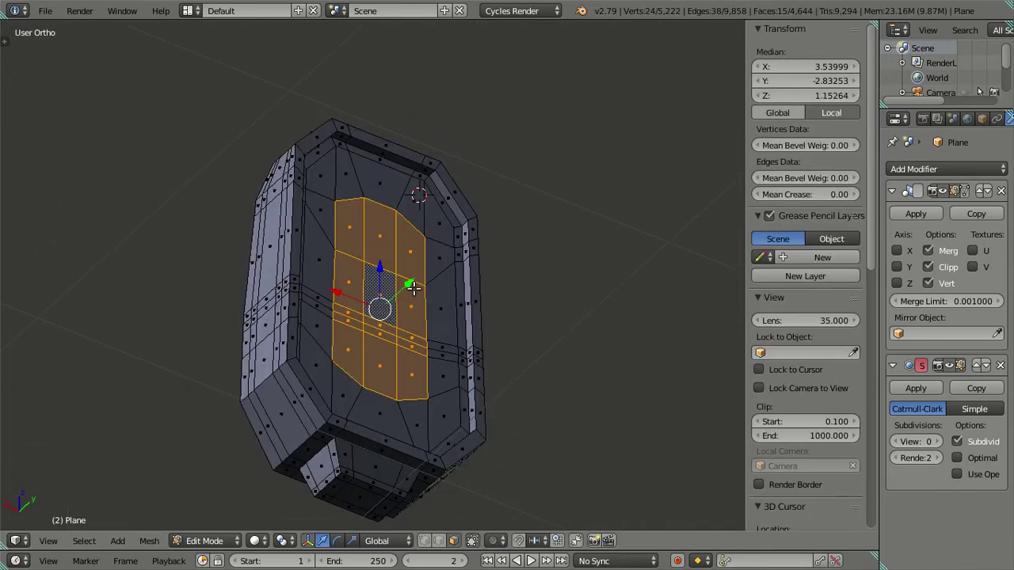
left_click_drag(409, 284, 421, 281)
key("Tab")
mouse_move(389, 279)
middle_mouse_down()
mouse_move(487, 348)
mouse_move(478, 340)
mouse_move(510, 377)
mouse_move(543, 381)
mouse_move(532, 389)
middle_mouse_up()
double_click(938, 441)
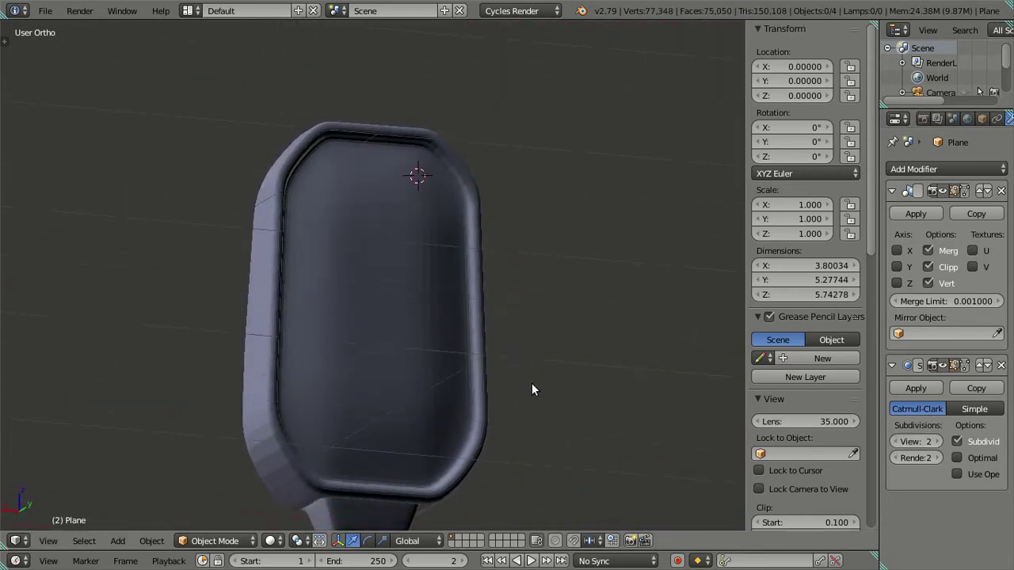
double_click(895, 441)
key("Tab")
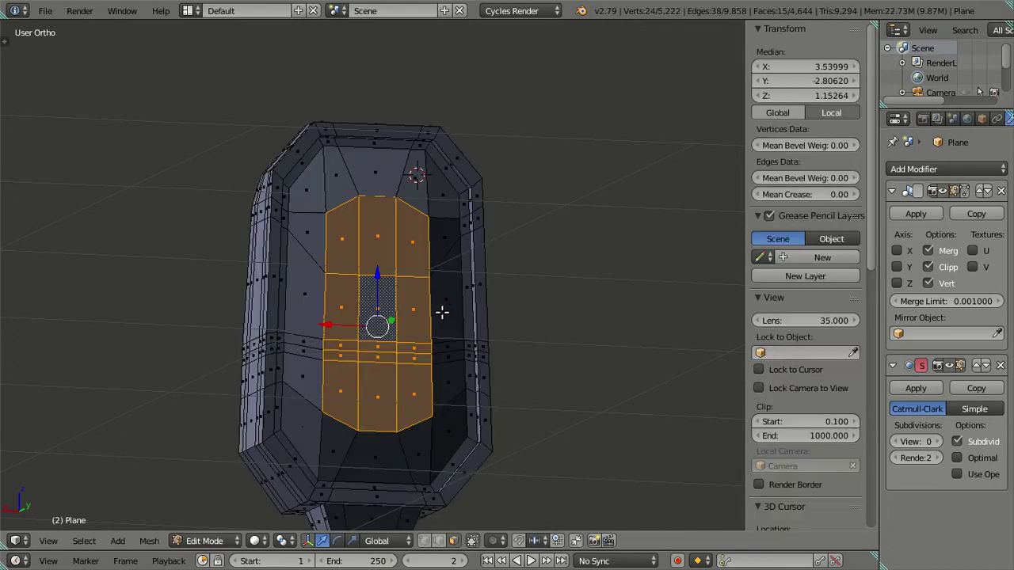
mouse_move(389, 335)
middle_mouse_down()
mouse_move(416, 298)
mouse_move(460, 289)
middle_mouse_up()
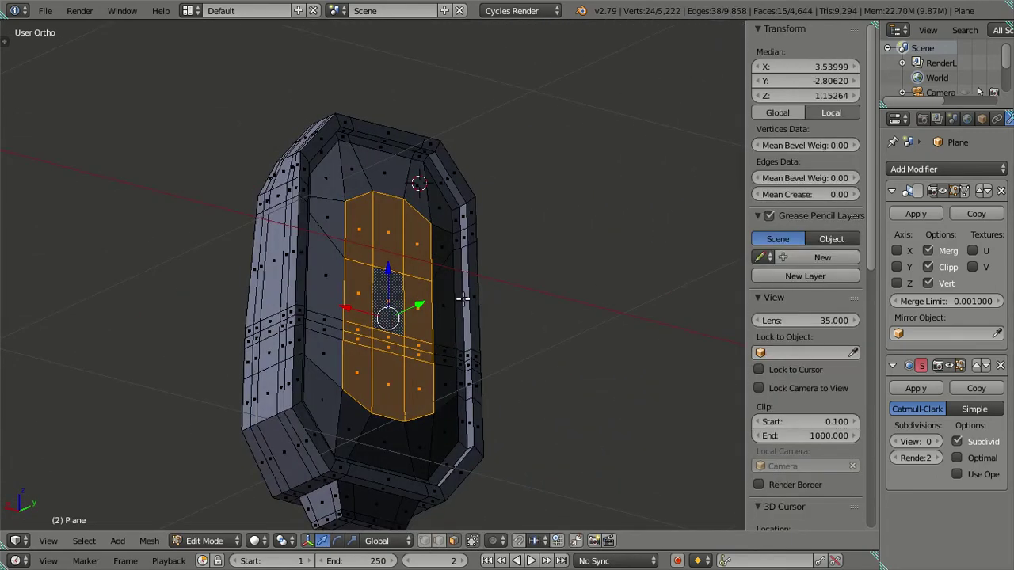
key("g")
left_click(460, 299)
In Right Ortho, recess the panel faces 0.01 along Y to a median Y of -2.82253
key("KP_3")
scroll(503, 342, "up", 3)
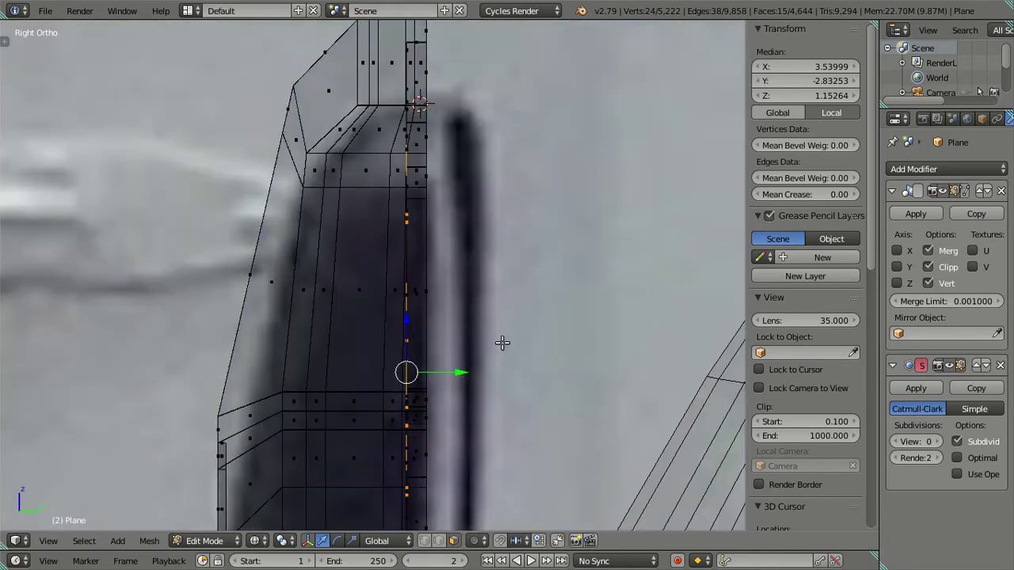
left_click_drag(469, 379, 472, 374)
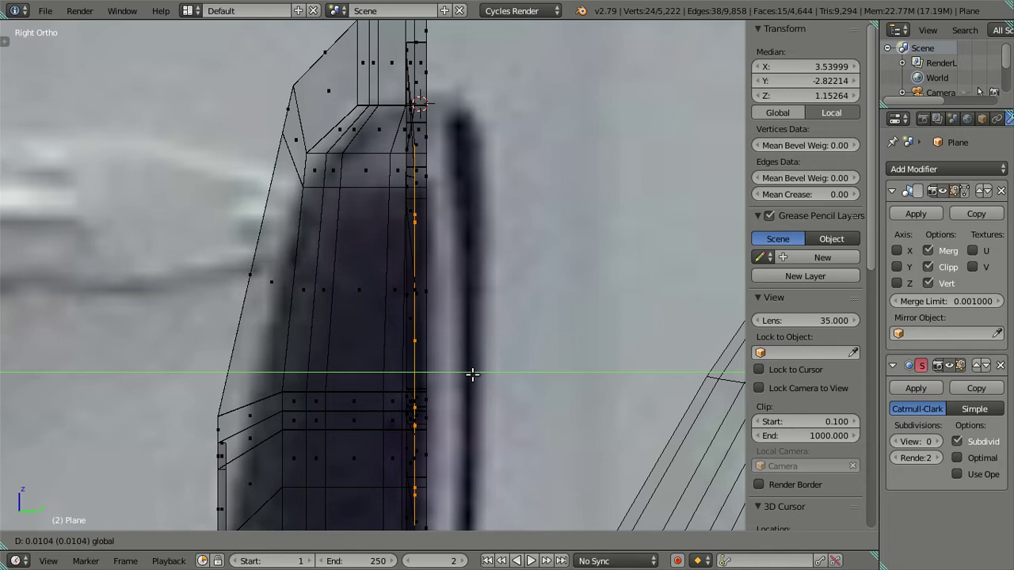
key("equal")
type("1")
key("Return")
scroll(472, 374, "down", 3)
key("a")
middle_click_drag(472, 374, 358, 327)
Select the back-panel faces and move them along Y by 0, leaving them in place
scroll(358, 327, "up", 1)
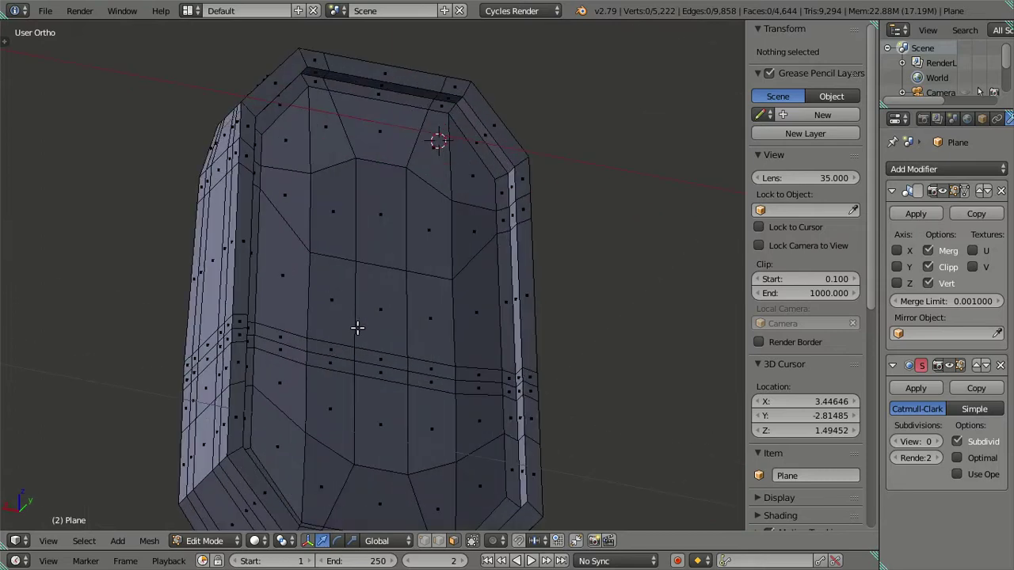
left_click(380, 370)
left_click(380, 309, "shift")
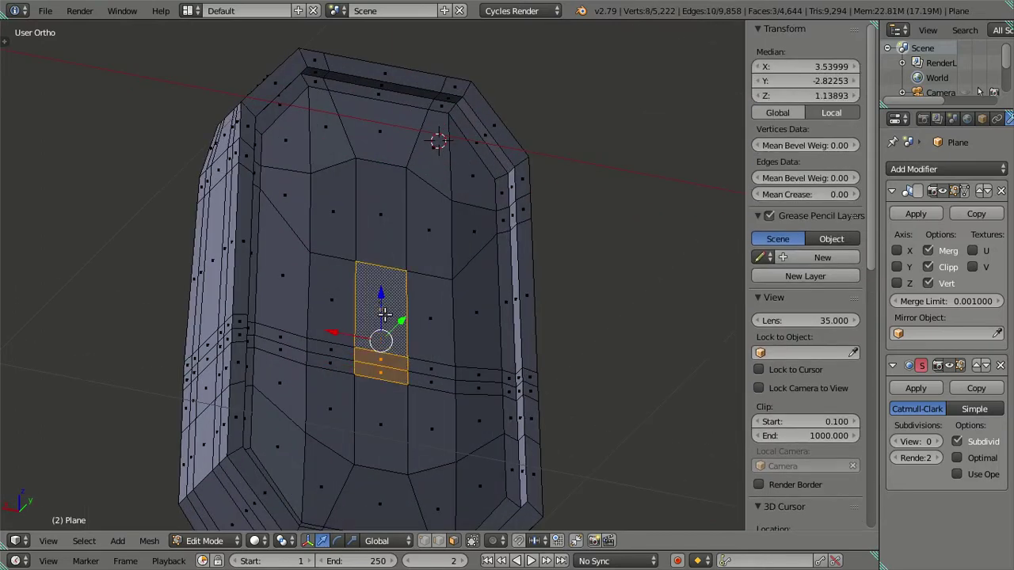
middle_click_drag(411, 300, 417, 301)
key("g")
key("y")
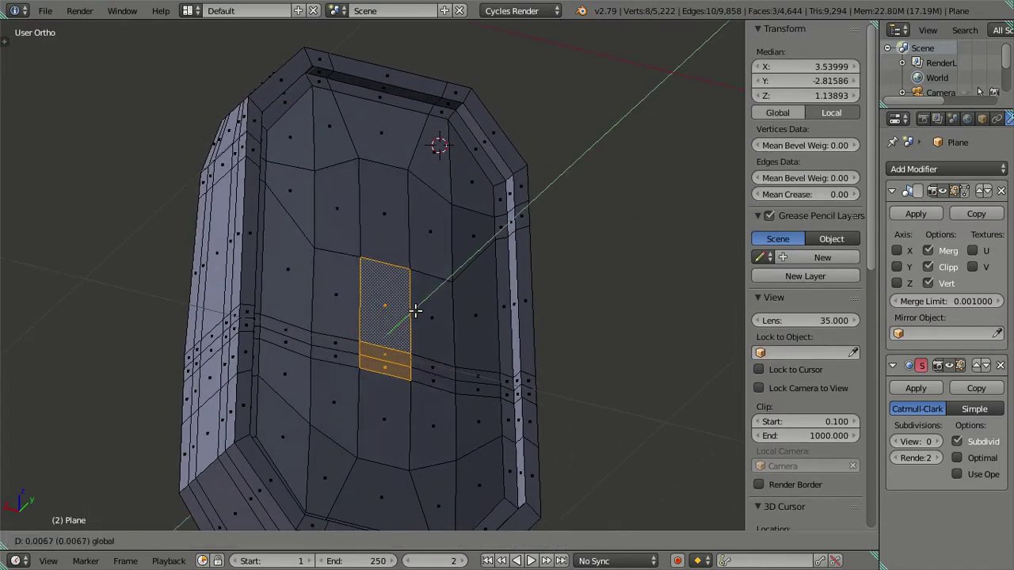
key("equal")
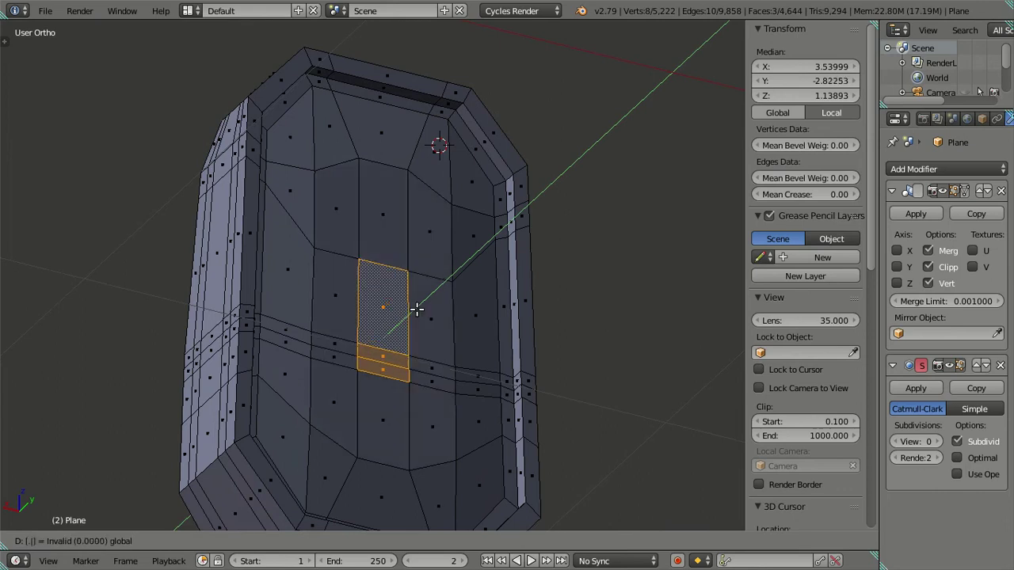
type(".005")
key("Return")
key("a")
In Object Mode, set Subdivision Surface View to 2 and view the housing beside the cab
key("Tab")
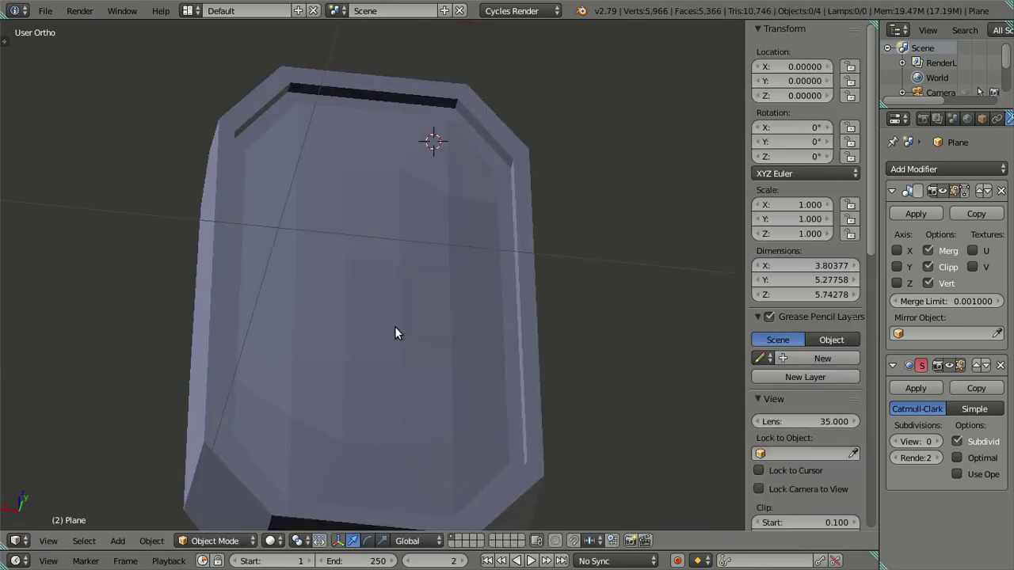
middle_click_drag(408, 359, 389, 389)
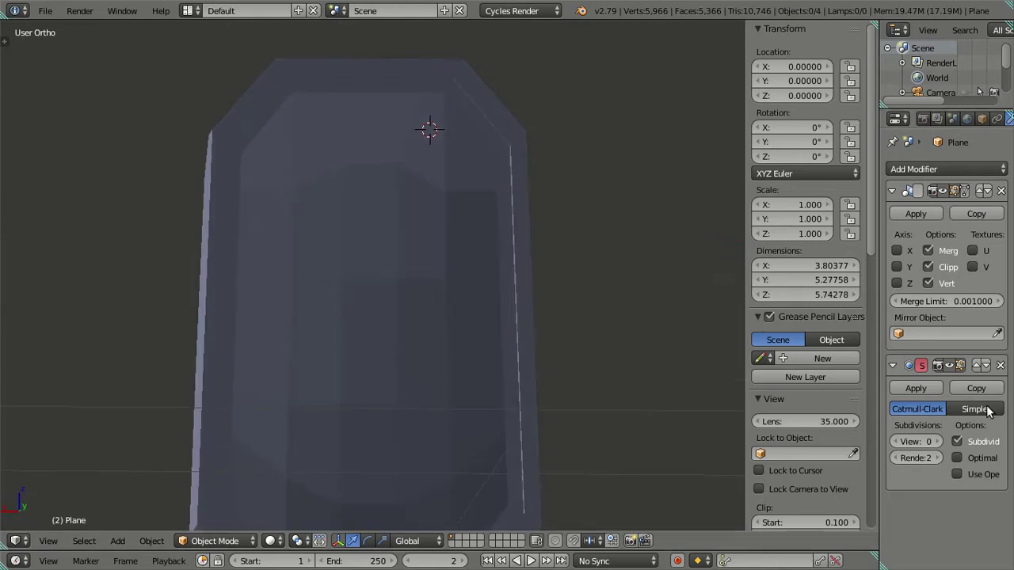
left_click(934, 441)
left_click(933, 441)
scroll(497, 332, "down", 3)
mouse_move(498, 332)
middle_mouse_down()
mouse_move(440, 296)
mouse_move(474, 323)
mouse_move(372, 321)
mouse_move(444, 395)
mouse_move(568, 384)
mouse_move(626, 348)
middle_mouse_up()
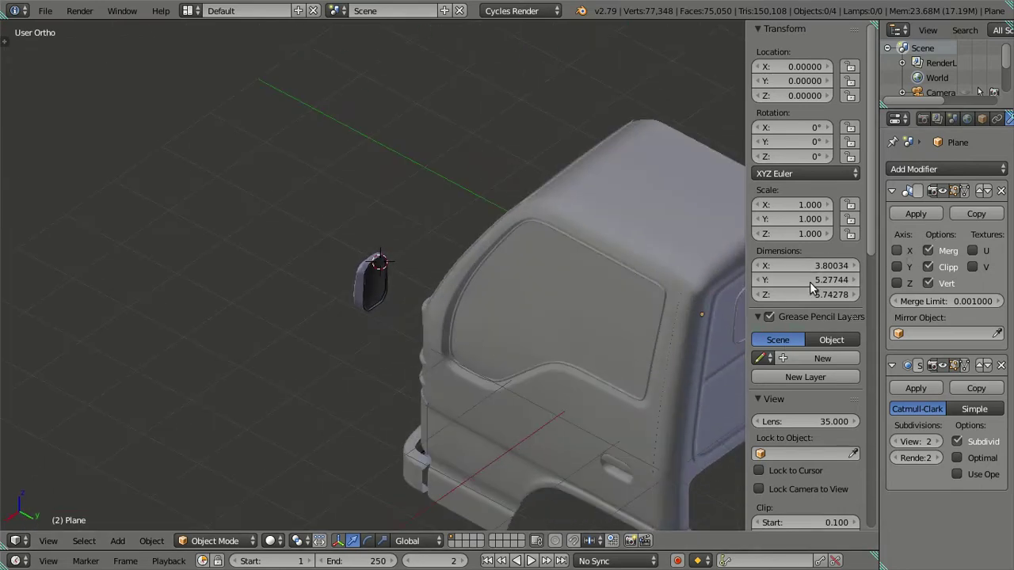
Enable X in the Mirror modifier, then in Edit Mode set Subsurf View to 0
left_click(897, 250)
mouse_move(501, 327)
middle_mouse_down()
mouse_move(605, 296)
mouse_move(522, 295)
middle_mouse_up()
scroll(387, 332, "up", 4)
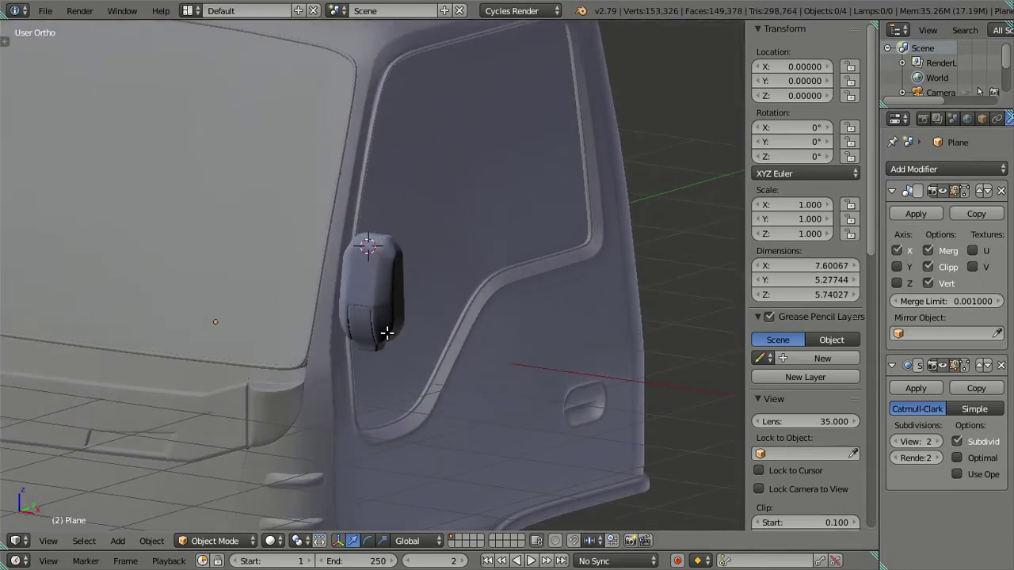
key("Tab")
scroll(385, 333, "up", 5)
left_click(895, 442)
left_click(896, 442)
scroll(430, 373, "down", 4)
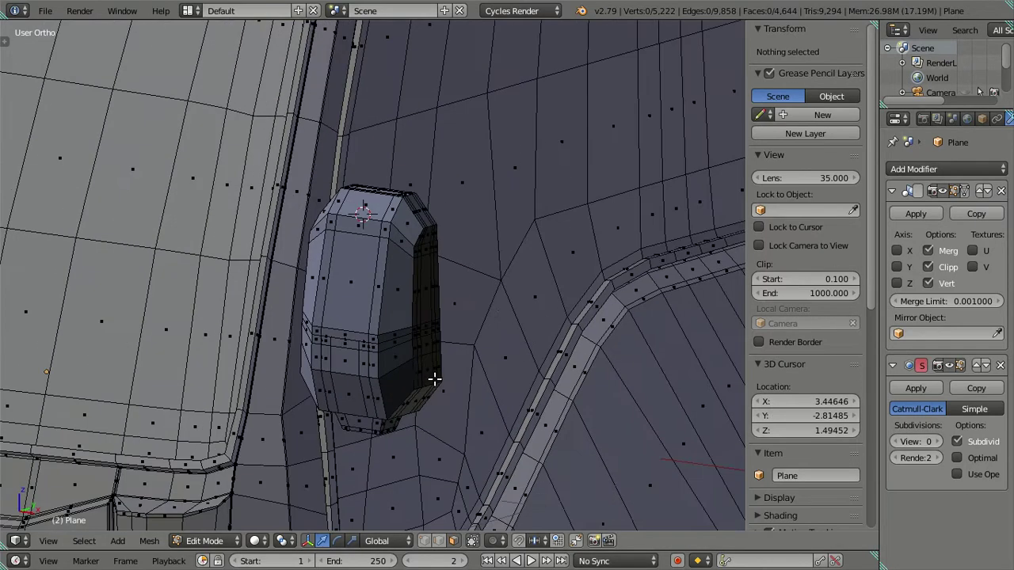
Select the whole housing mesh, check the Face menu, then deselect and leave Edit Mode
middle_click_drag(430, 373, 374, 322)
scroll(374, 322, "up", 2)
right_click(354, 361)
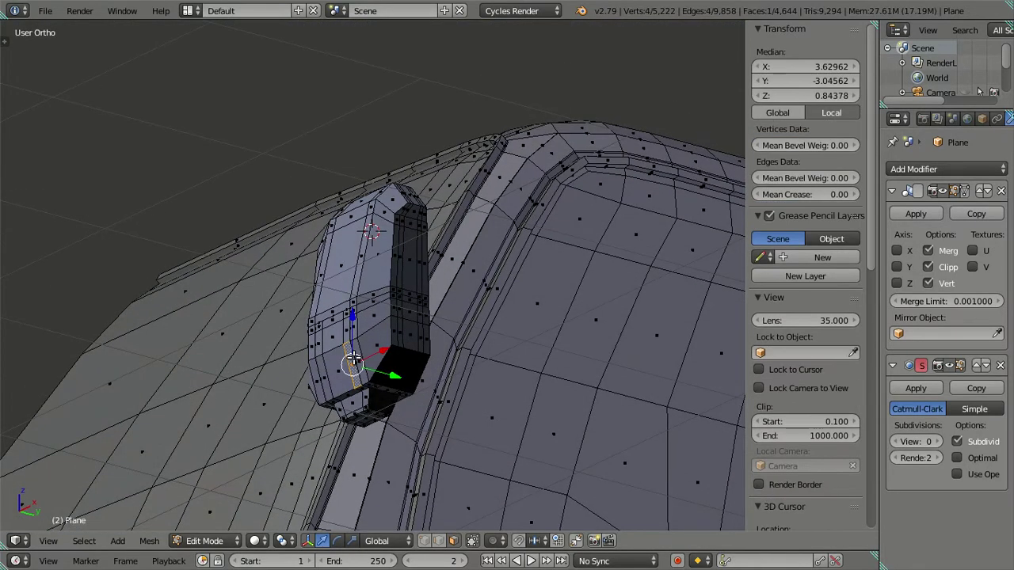
key("l")
mouse_move(354, 361)
middle_mouse_down()
mouse_move(178, 361)
mouse_move(373, 319)
middle_mouse_up()
key("ctrl+f")
left_click(328, 164)
key("a")
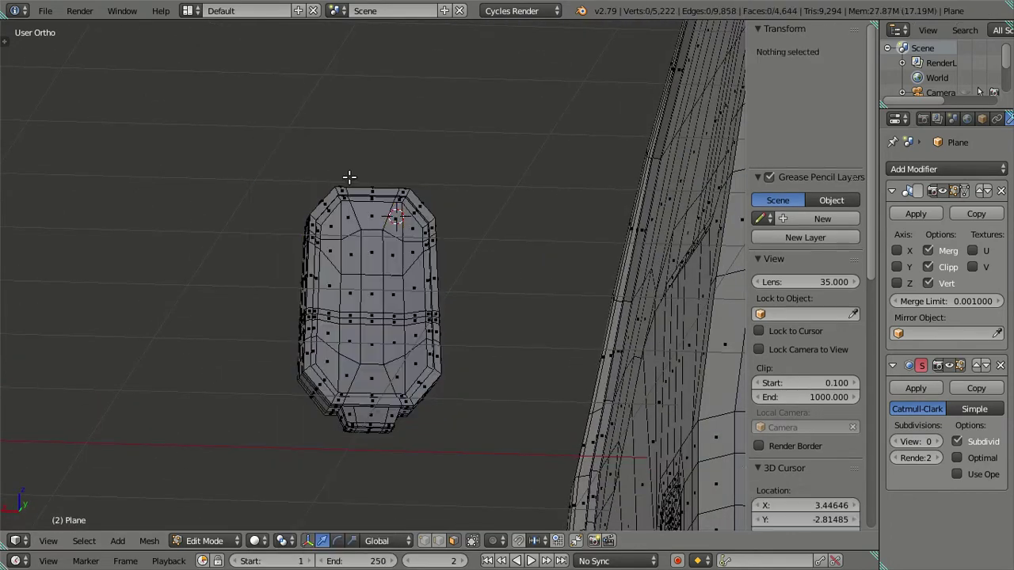
key("z")
key("Tab")
Inspect the mirrored housing from several angles, then re-enter Edit Mode zoomed onto the rim strip
mouse_move(367, 266)
middle_mouse_down()
mouse_move(380, 120)
mouse_move(373, 199)
mouse_move(407, 211)
middle_mouse_up()
scroll(476, 238, "up", 3)
middle_click_drag(538, 262, 702, 368)
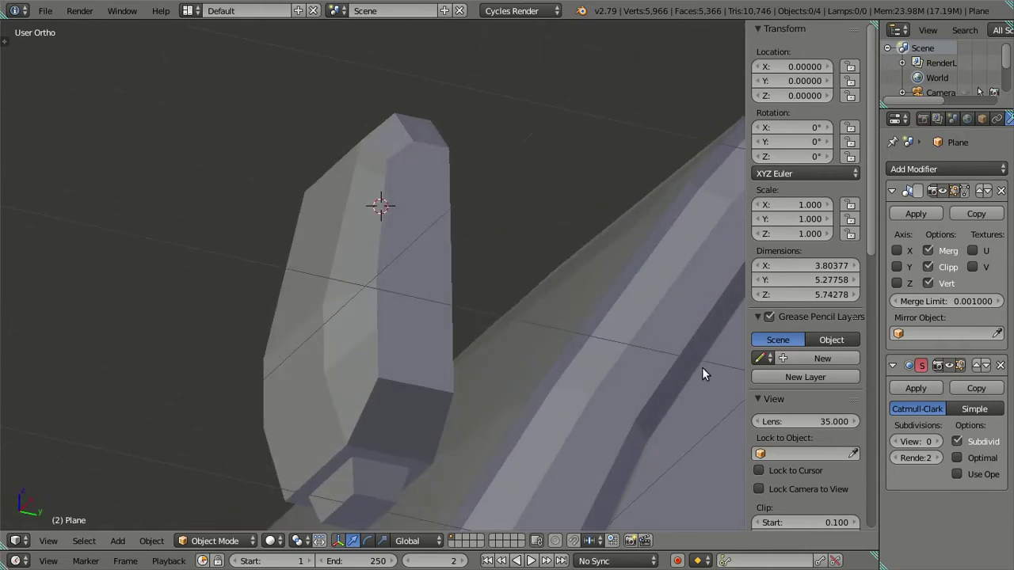
scroll(917, 441, "up", 2, "ctrl")
scroll(826, 428, "down", 1)
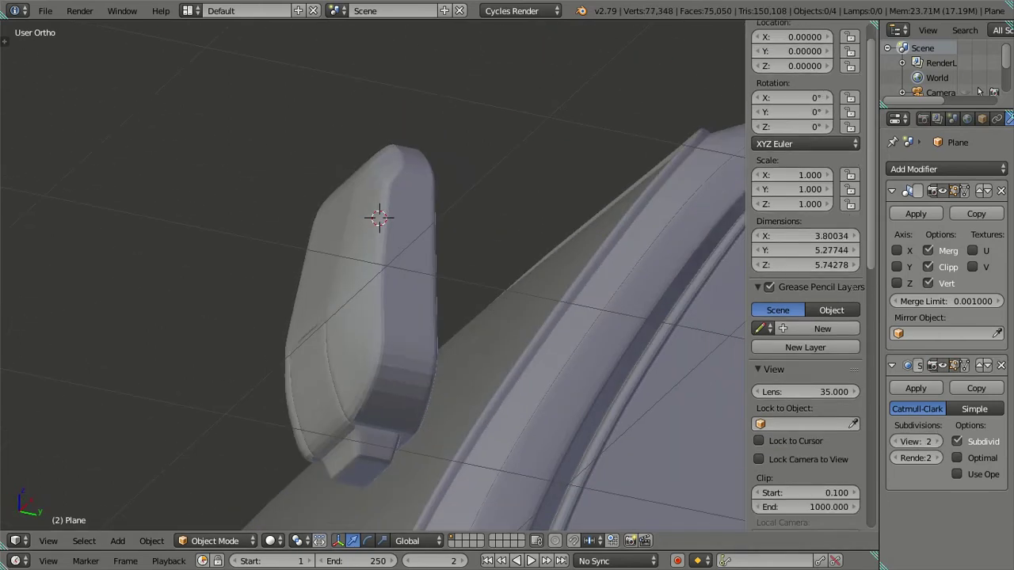
scroll(412, 204, "down", 3)
mouse_move(411, 203)
middle_mouse_down()
mouse_move(419, 254)
mouse_move(325, 269)
middle_mouse_up()
scroll(380, 281, "up", 3)
scroll(483, 317, "up", 2)
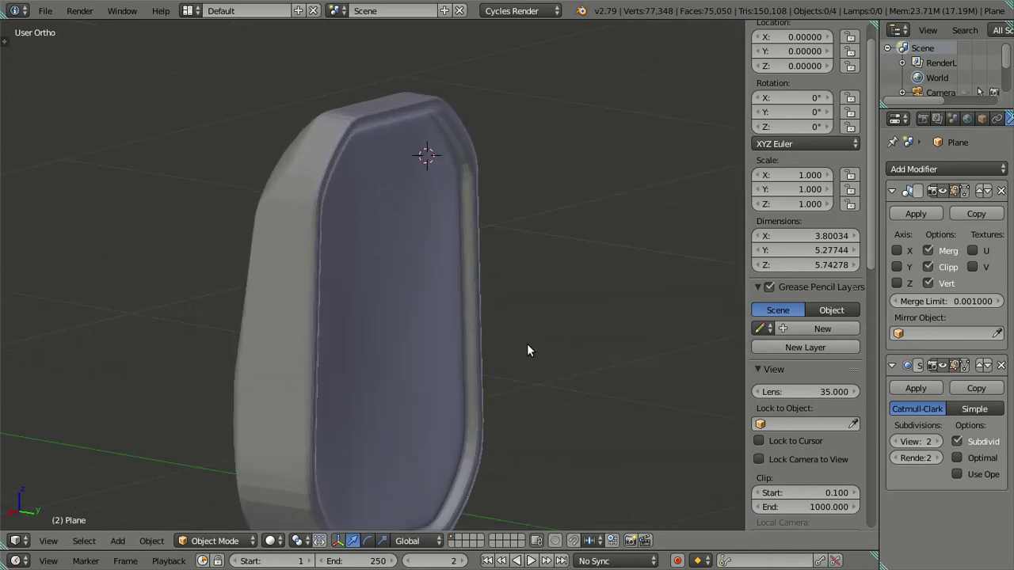
scroll(899, 441, "down", 2, "ctrl")
scroll(440, 229, "up", 3)
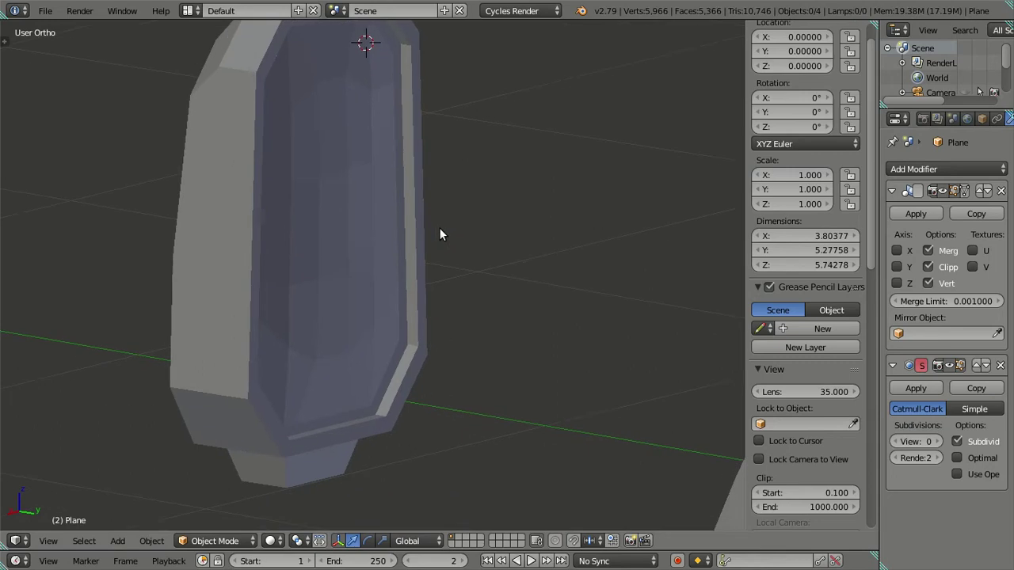
key("Tab")
scroll(425, 283, "up", 3)
scroll(372, 360, "up", 3)
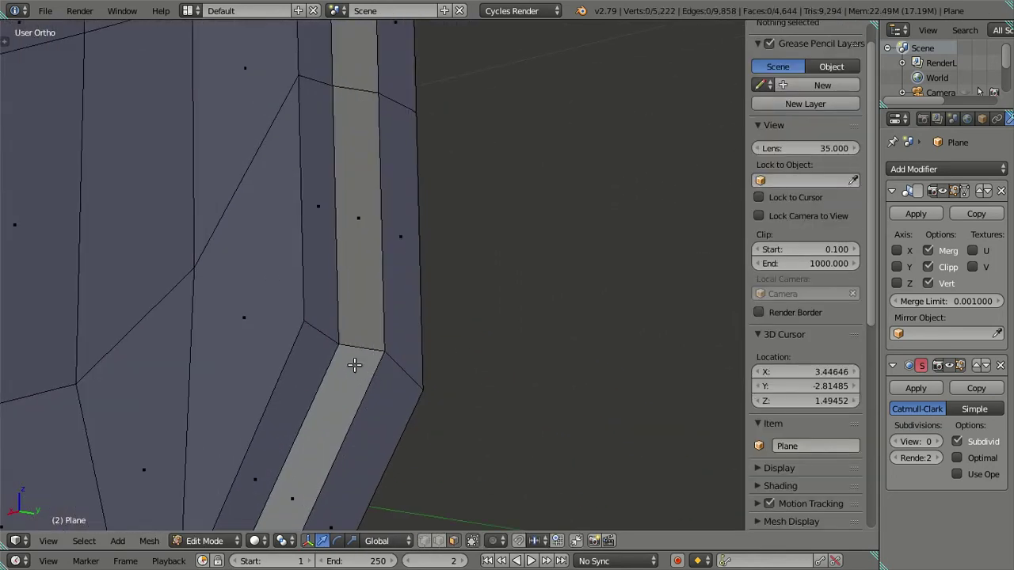
Cut edge loops along the rim strip, then dissolve that first attempt
key("ctrl+r")
scroll(356, 346, "up", 4)
left_click(355, 346)
key("x")
left_click(437, 315)
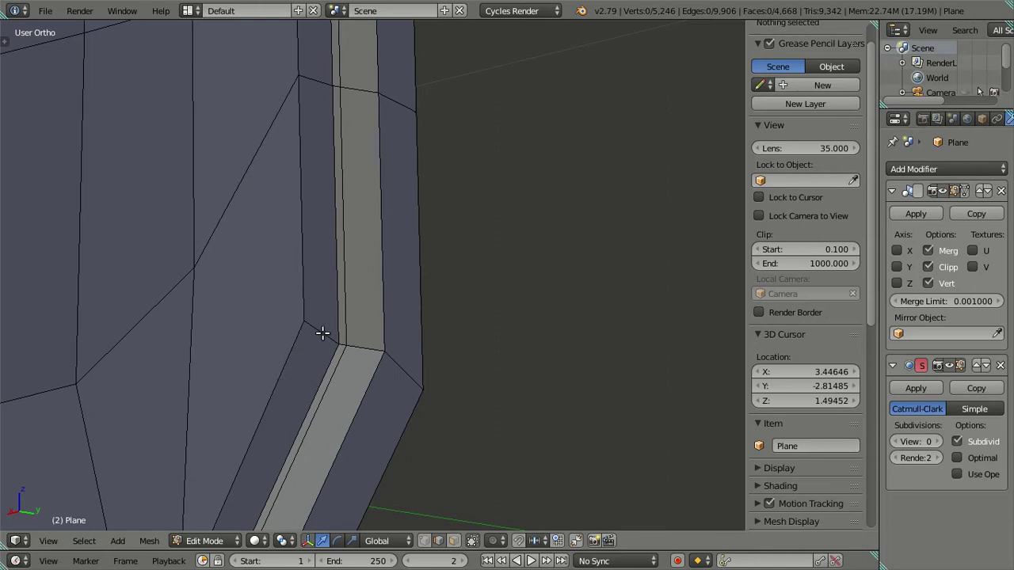
Recut supporting edge loops along the housing's rim strip
key("ctrl+r")
scroll(323, 335, "up", 4)
left_click(324, 335)
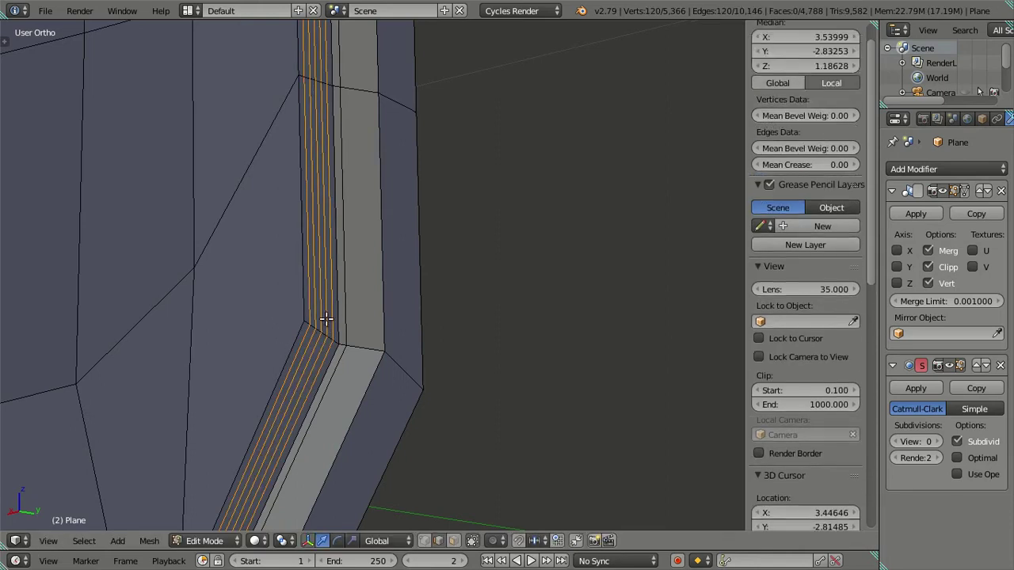
key("x")
left_click(412, 310)
scroll(412, 310, "down", 3)
scroll(451, 303, "down", 3)
mouse_move(451, 303)
middle_mouse_down()
mouse_move(351, 190)
mouse_move(419, 249)
middle_mouse_up()
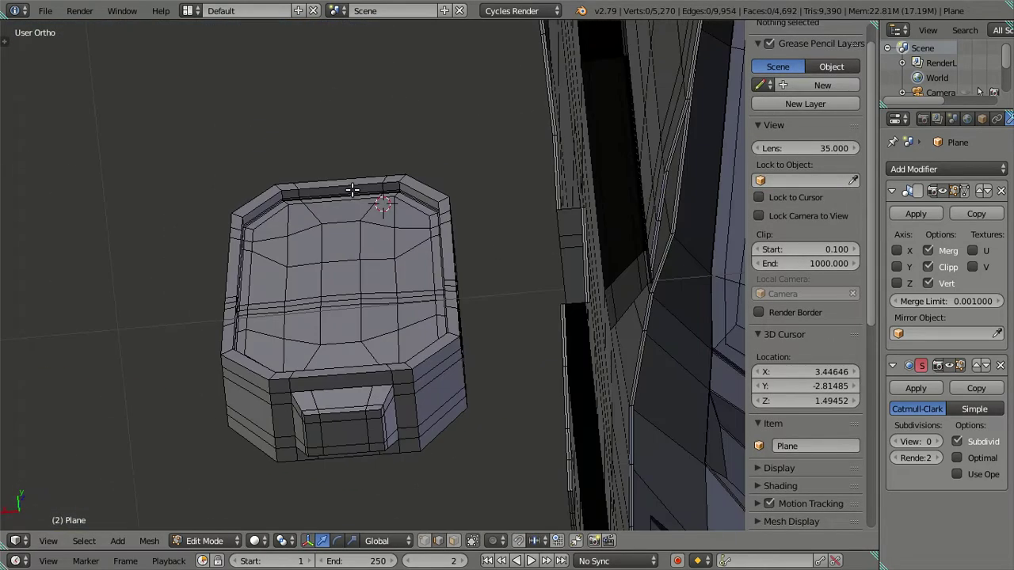
In object mode, set Subdivision viewport level to 2, switch to Front Ortho, and save
key("Tab")
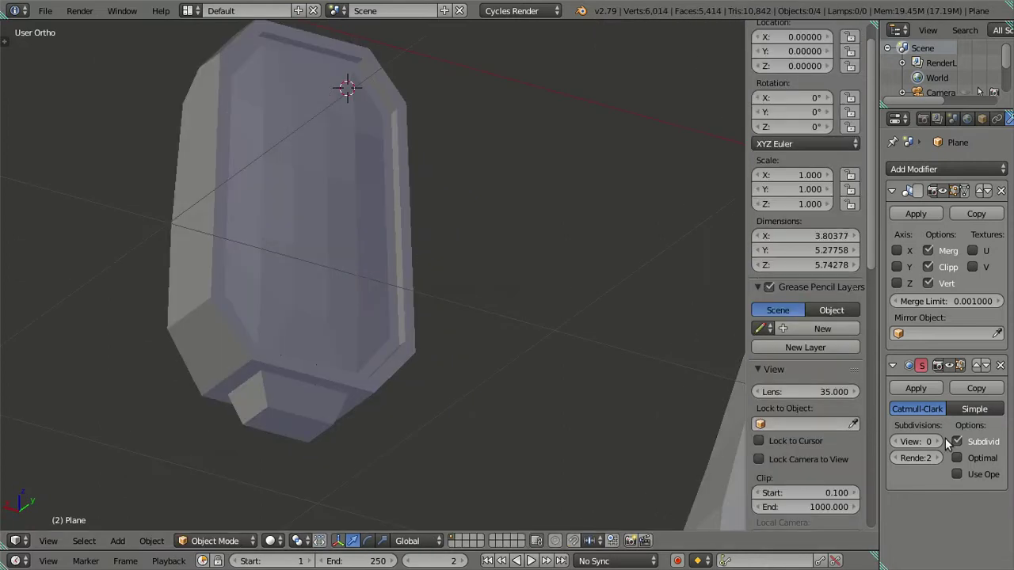
left_click_drag(931, 442, 947, 441)
scroll(419, 228, "down", 2)
mouse_move(419, 229)
middle_mouse_down()
mouse_move(316, 200)
mouse_move(246, 244)
mouse_move(349, 290)
mouse_move(467, 272)
mouse_move(512, 233)
mouse_move(575, 233)
mouse_move(550, 193)
mouse_move(320, 304)
middle_mouse_up()
scroll(576, 225, "down", 2)
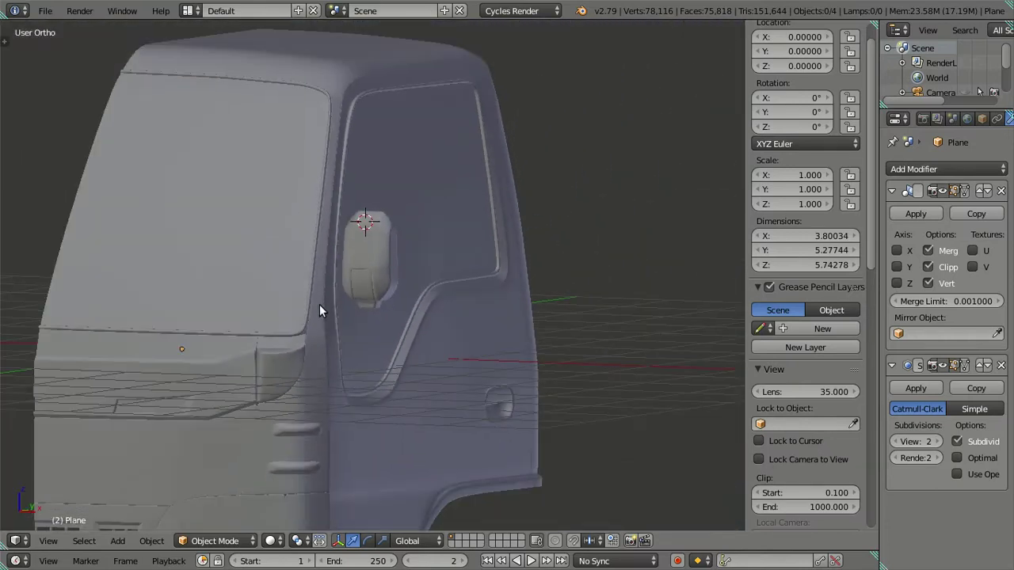
key("KP_1")
key("ctrl+s")
Confirm Save Over, enter Edit Mode, and set Subdivision viewport level to 0
left_click(492, 318)
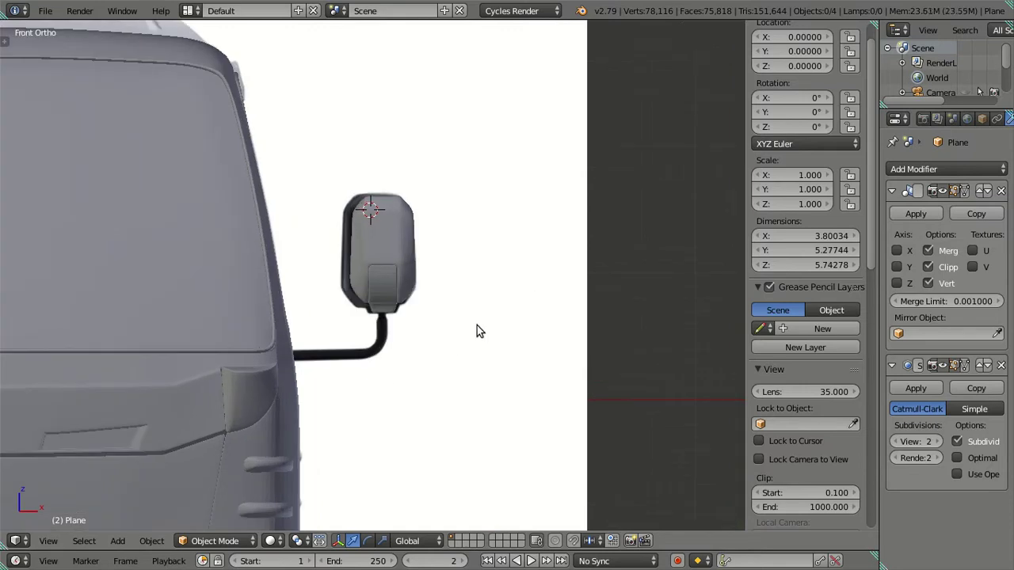
scroll(523, 313, "up", 5, "ctrl")
key("Tab")
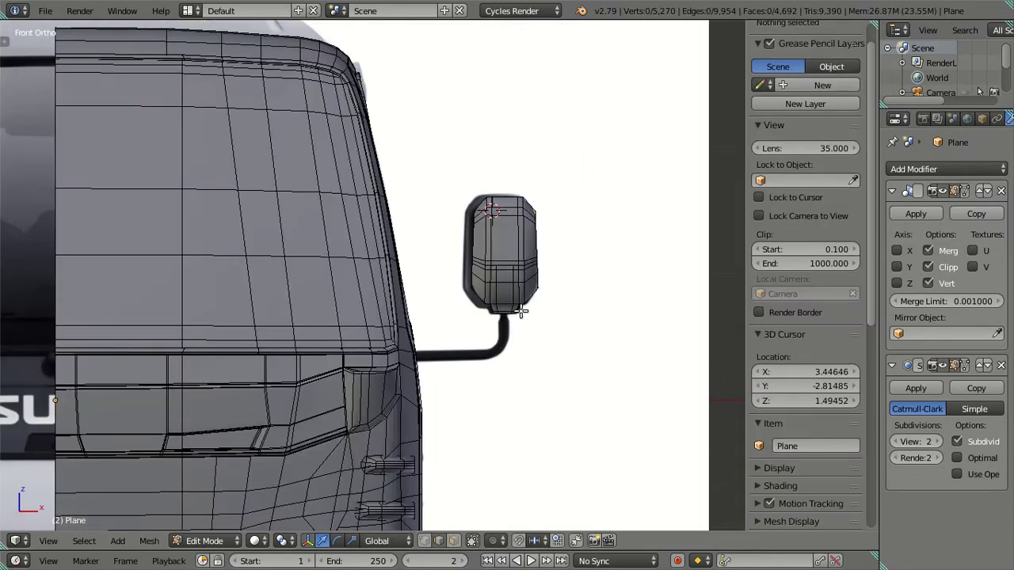
double_click(916, 441)
type("0")
key("Return")
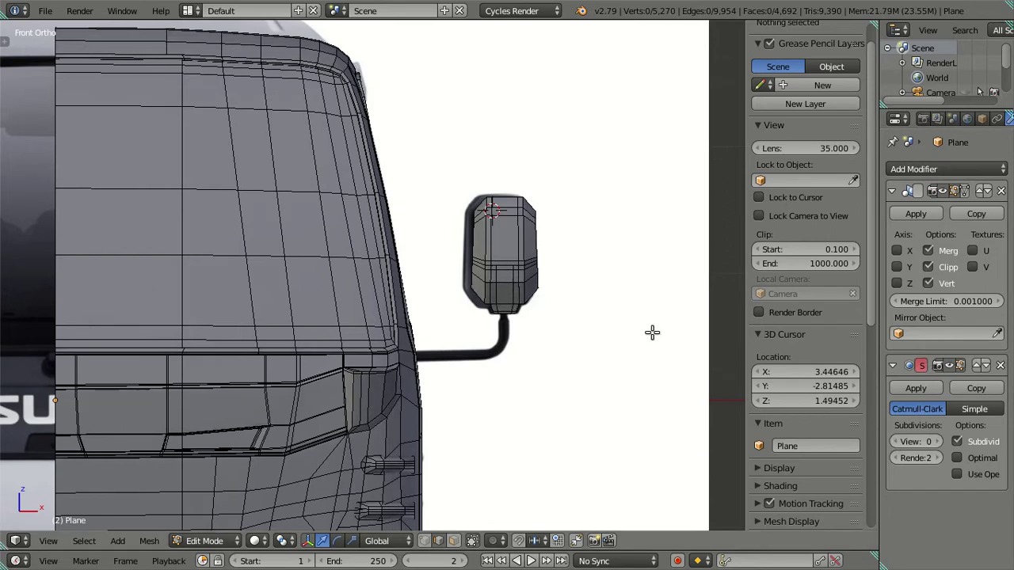
scroll(652, 333, "up", 3)
Select most of the housing's faces and, in X-ray, slide them slightly left along X
right_click(596, 275)
middle_click_drag(596, 275, 538, 282, "shift")
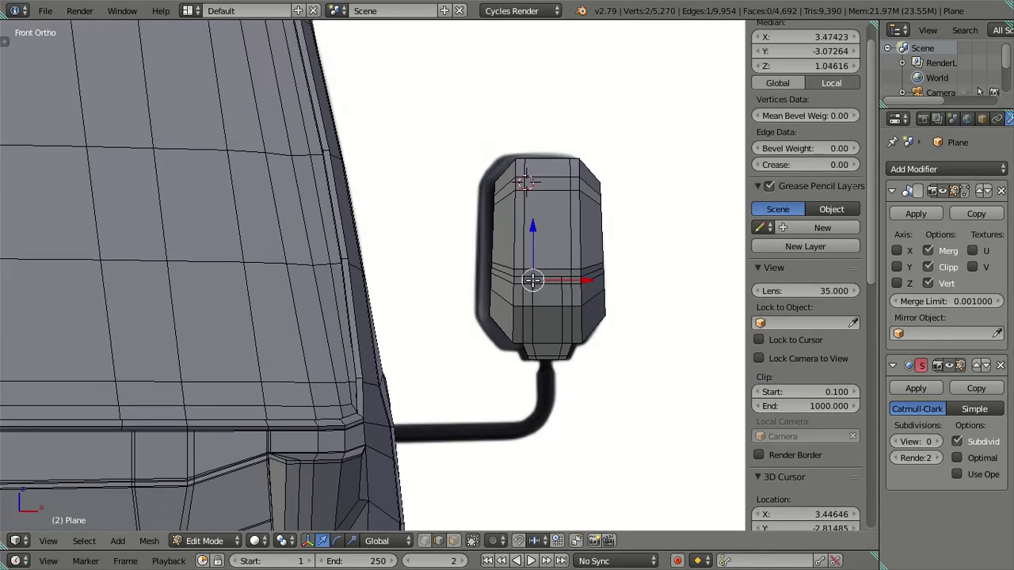
right_click(535, 281, "alt")
key("l")
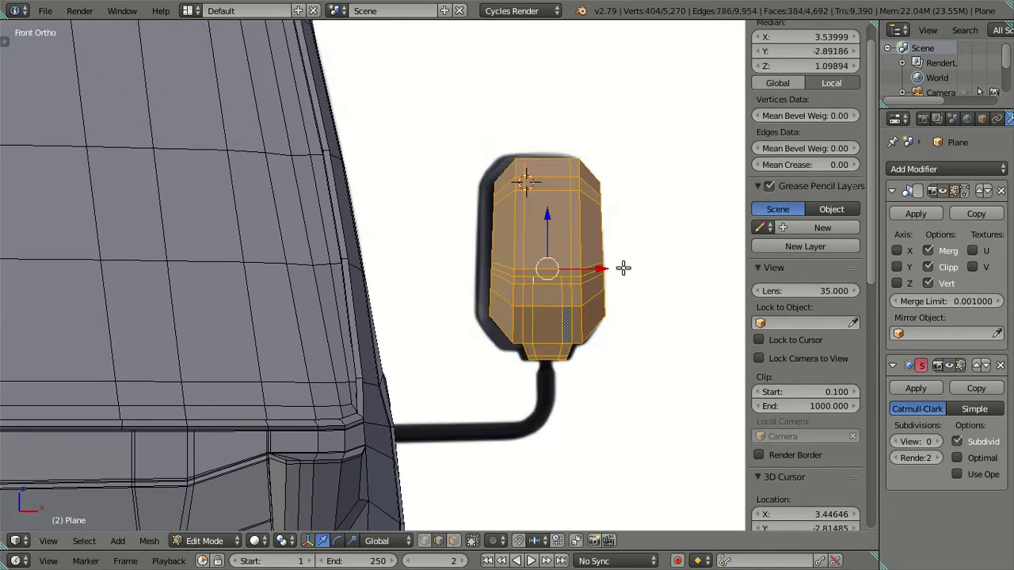
key("shift+z")
left_click_drag(609, 269, 599, 264)
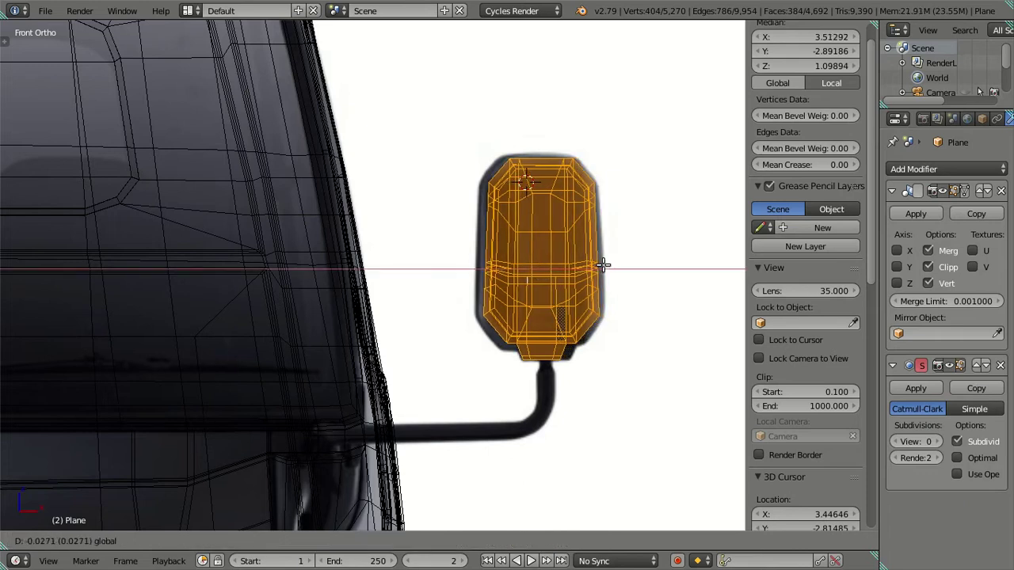
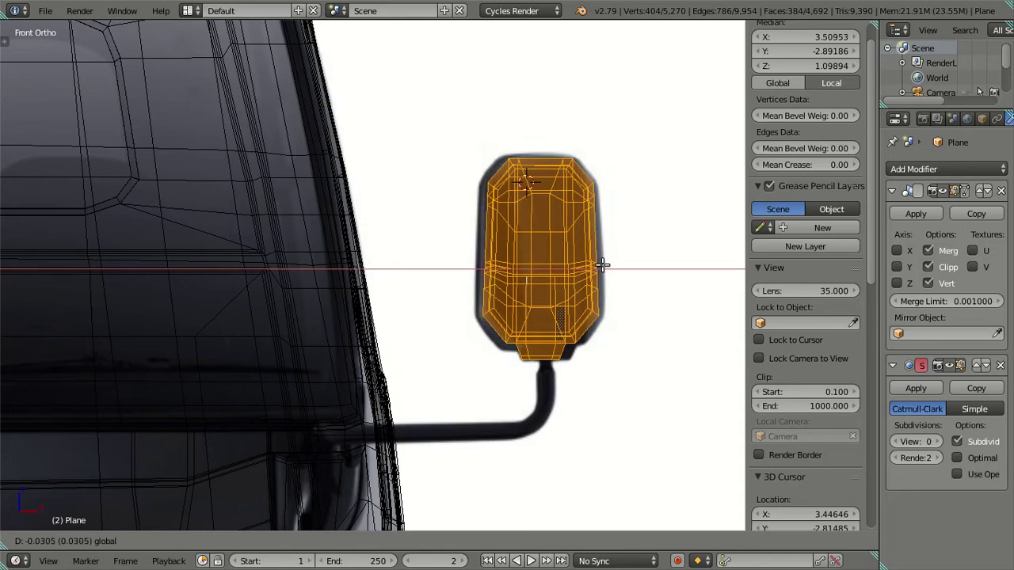
Place and enlarge the mirror housing, then widen it along the X axis
left_click(604, 261)
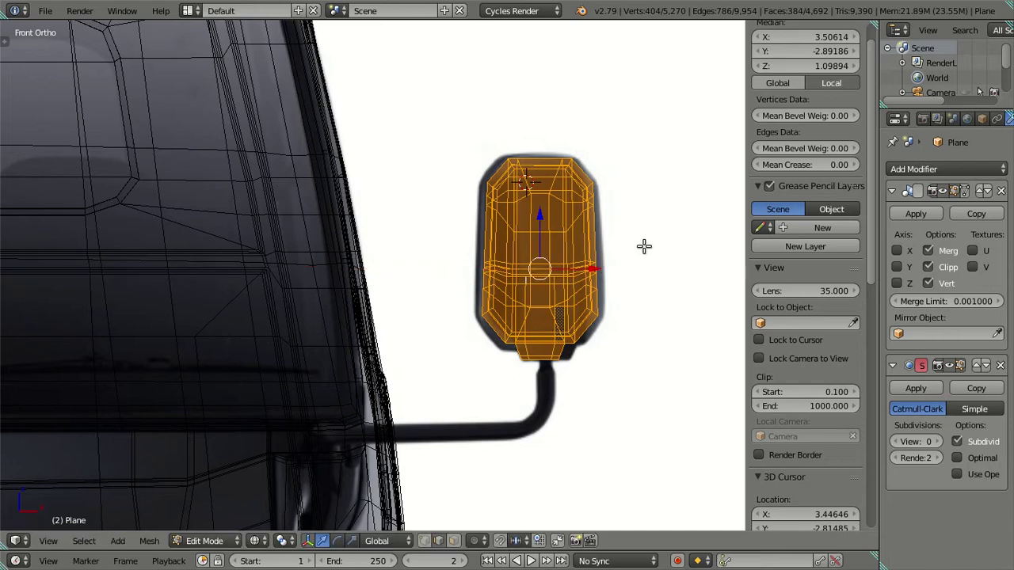
key("s")
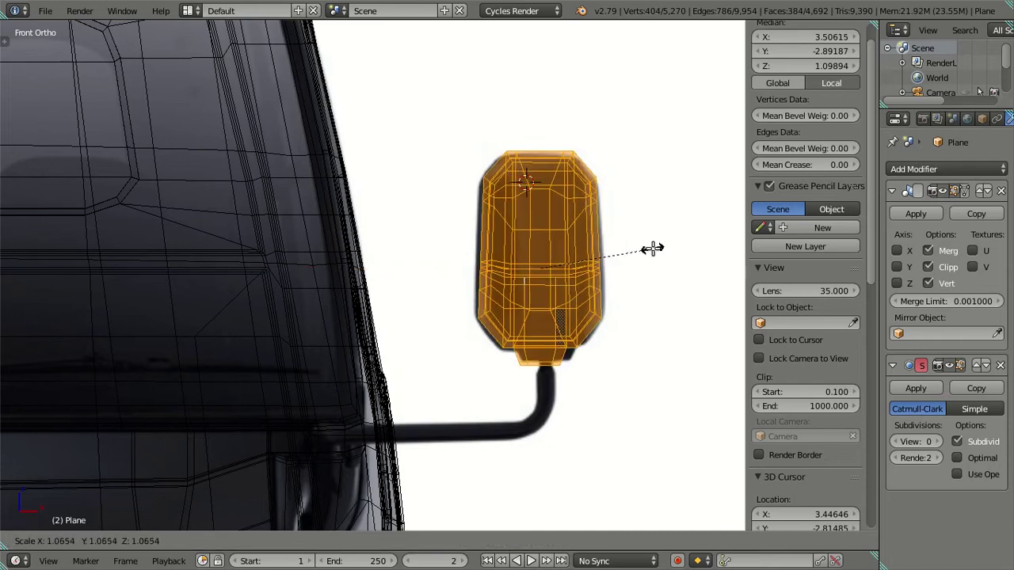
left_click(643, 255)
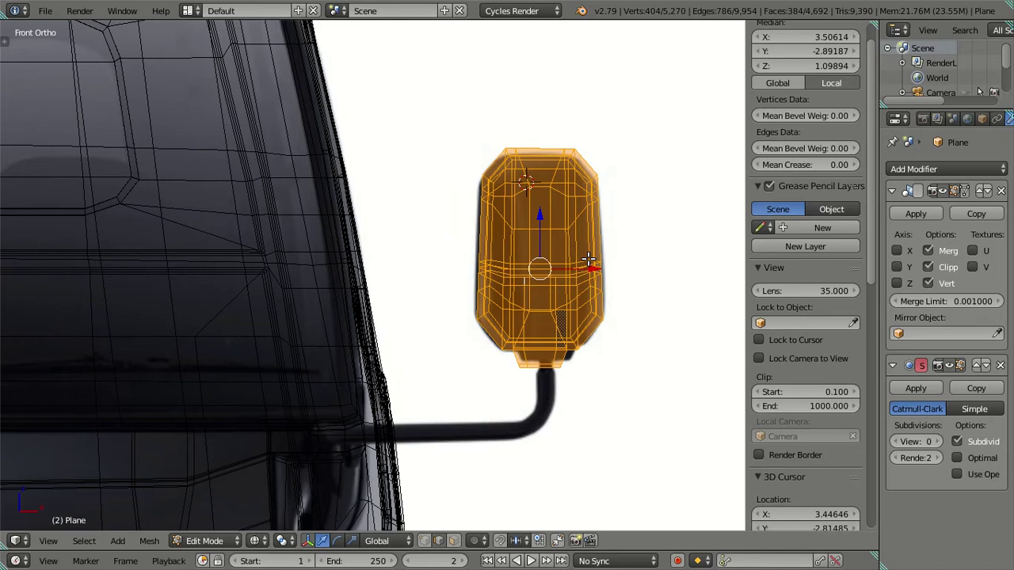
scroll(586, 260, "down", 1)
key("ctrl+z")
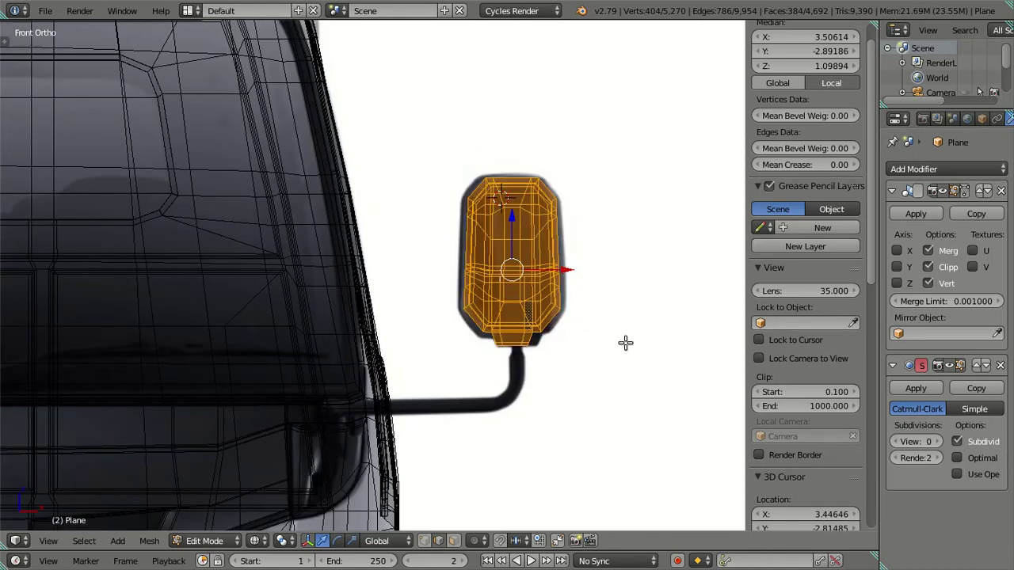
key("s")
key("x")
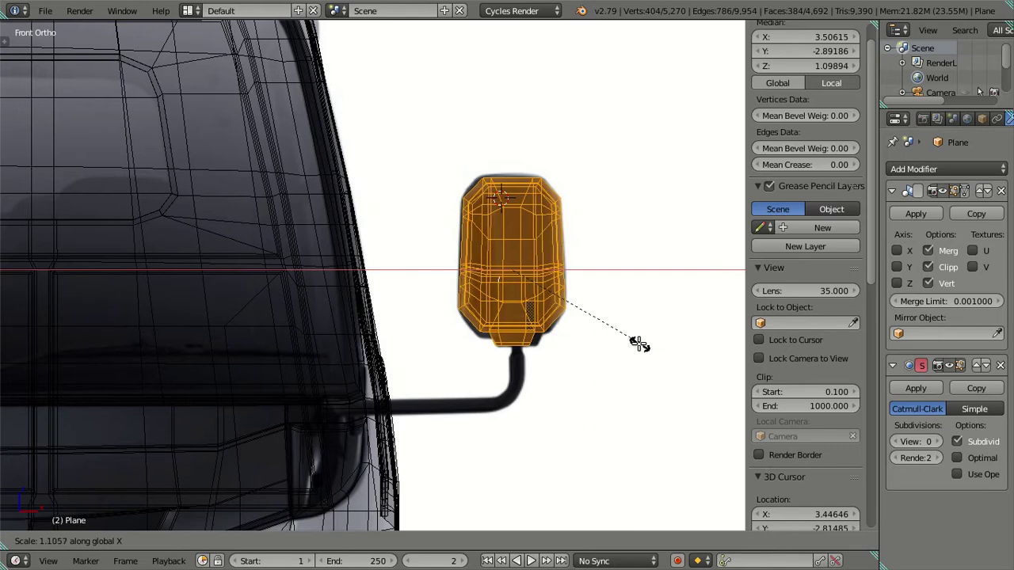
left_click(637, 343)
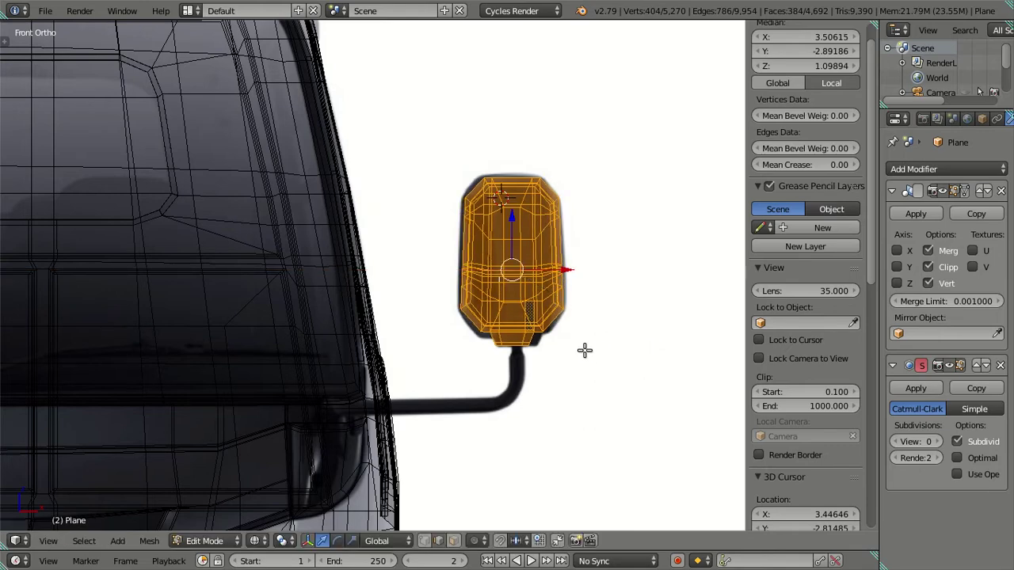
In front view with solid shading, select the whole linked mirror housing piece
key("a")
middle_click_drag(585, 350, 271, 384)
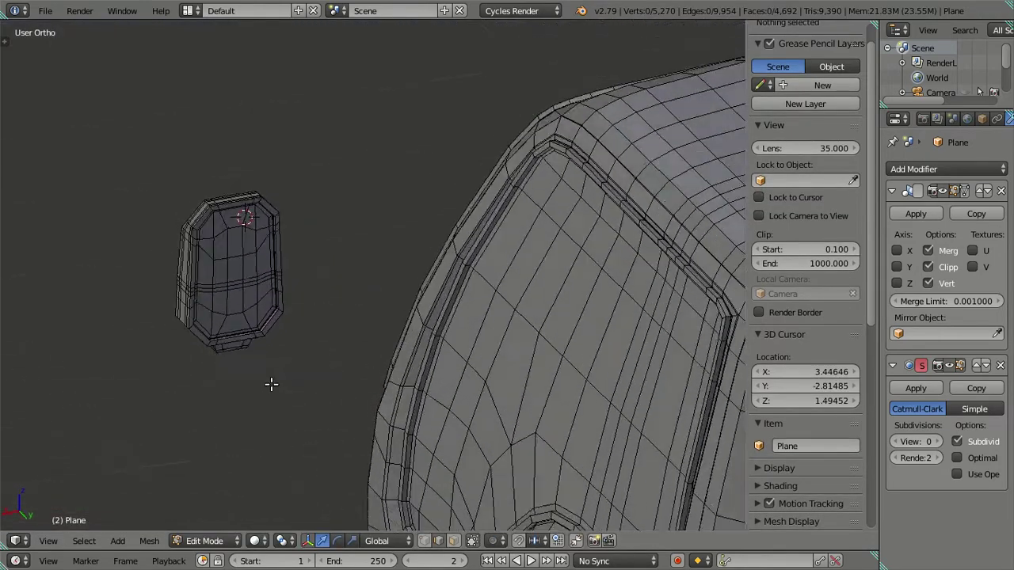
scroll(271, 384, "down", 4)
mouse_move(462, 418)
middle_mouse_down()
mouse_move(488, 267)
mouse_move(431, 265)
mouse_move(465, 310)
middle_mouse_up()
key("KP_1")
scroll(464, 310, "up", 3)
scroll(505, 316, "up", 2)
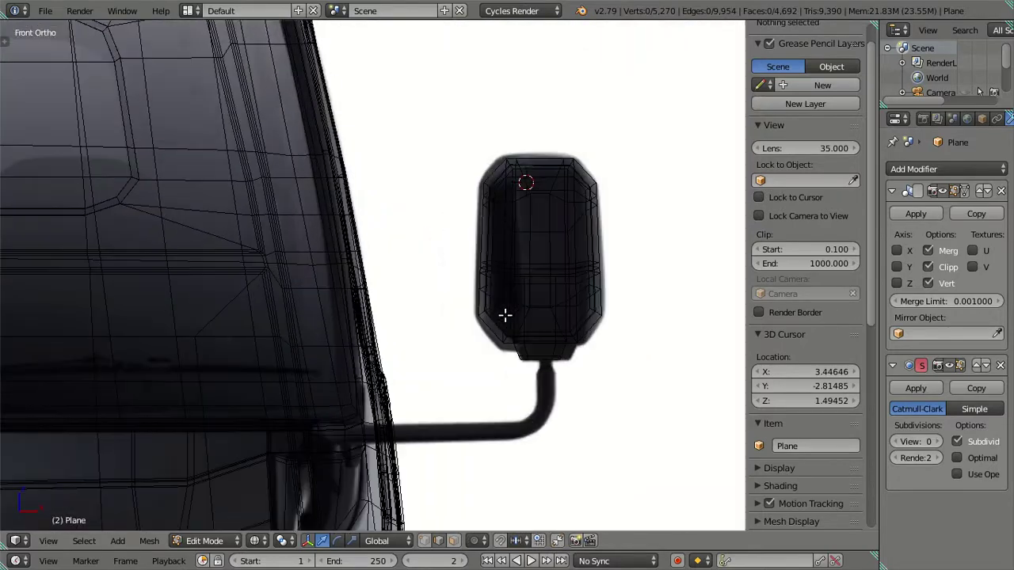
key("z")
right_click(537, 278)
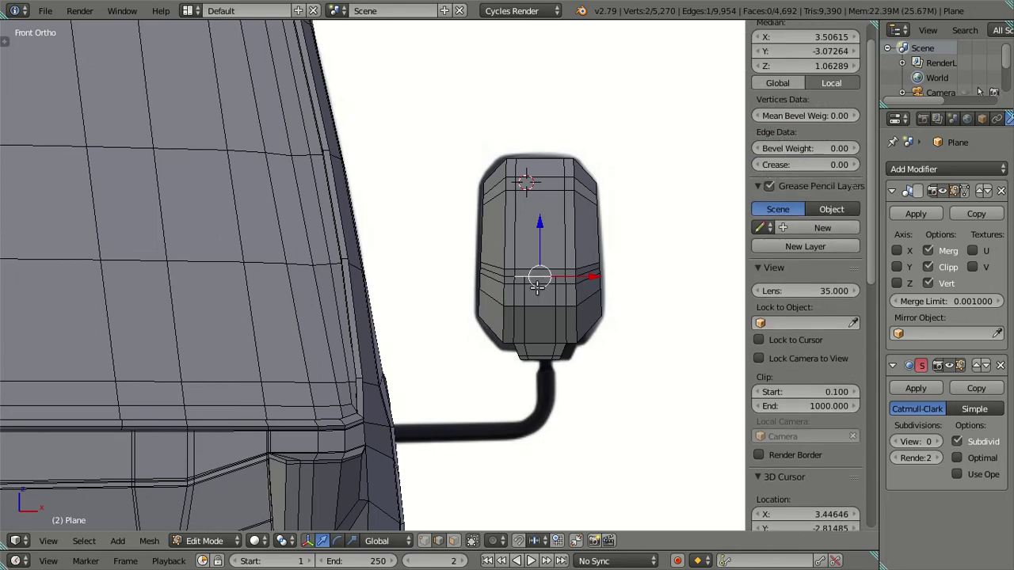
right_click(539, 273, "alt")
key("ctrl+l")
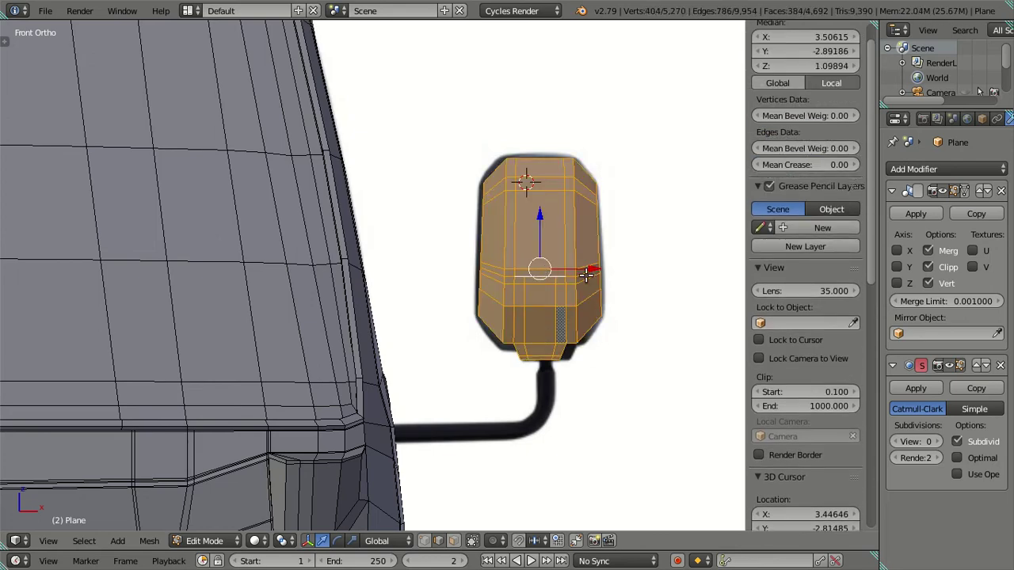
scroll(587, 274, "down", 1)
middle_click_drag(592, 287, 551, 435)
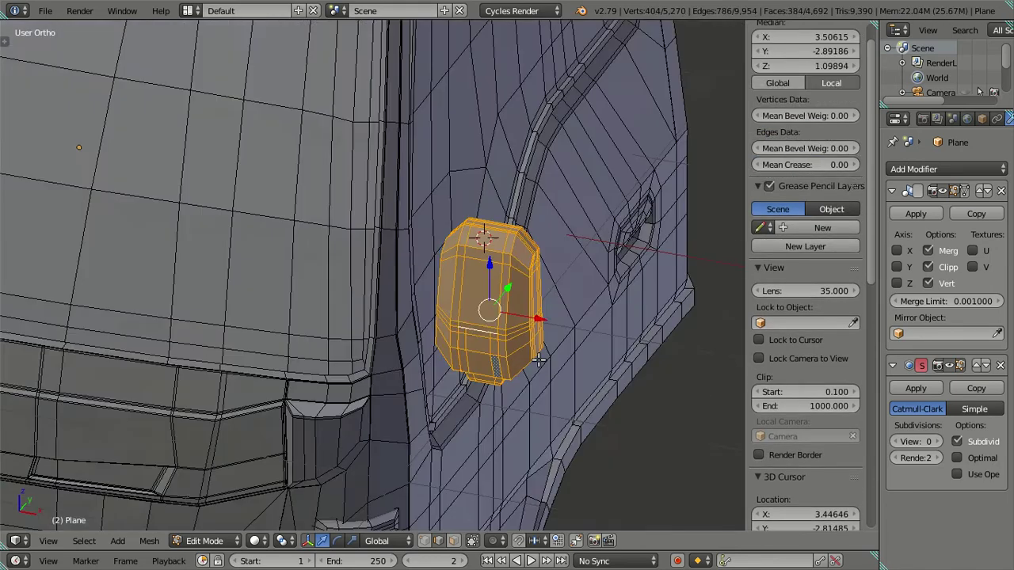
Rotate the mirror housing around the vertical Z axis to angle it
key("r")
key("y")
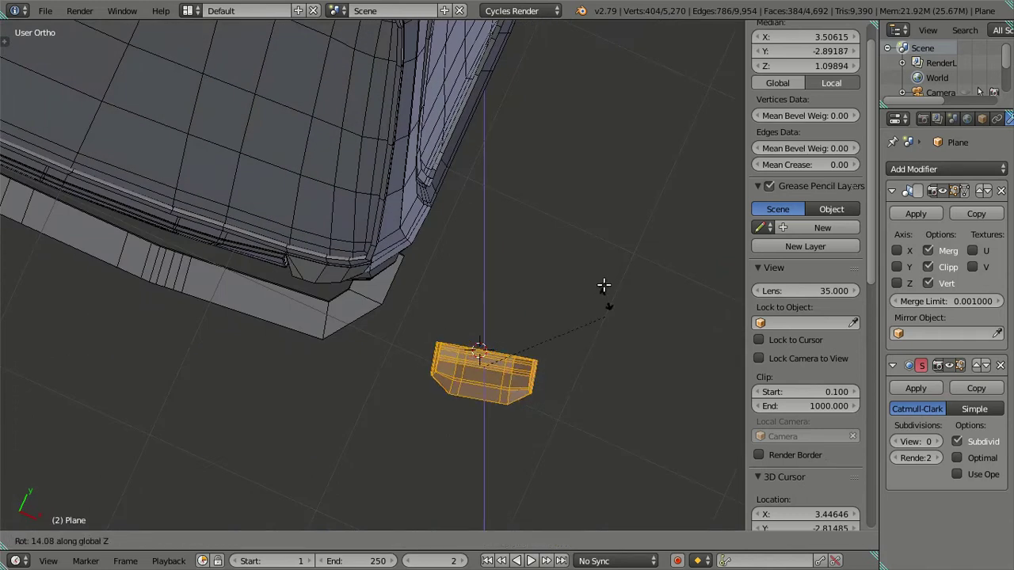
left_click(604, 284)
key("KP_1")
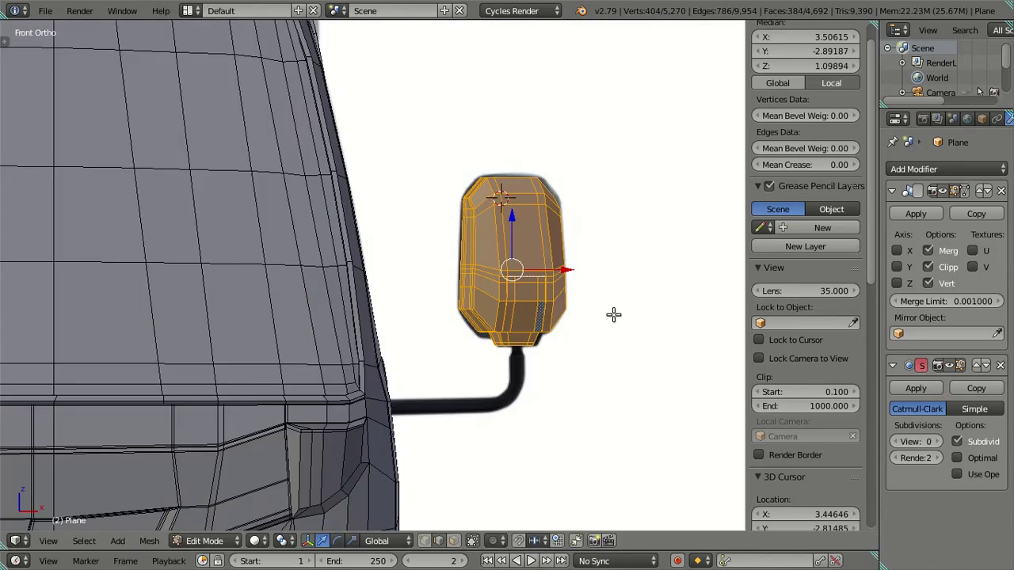
key("r")
key("z")
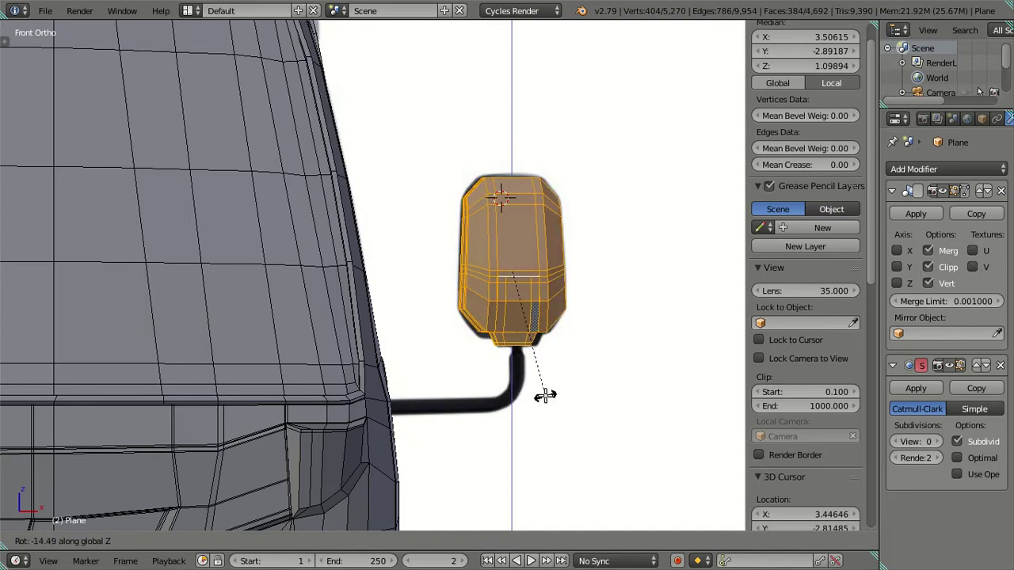
left_click(547, 397)
mouse_move(546, 397)
middle_mouse_down()
mouse_move(452, 428)
mouse_move(242, 272)
mouse_move(217, 382)
mouse_move(484, 372)
mouse_move(278, 386)
mouse_move(373, 369)
mouse_move(327, 362)
mouse_move(404, 313)
middle_mouse_up()
key("a")
scroll(452, 428, "down", 5)
Enable X in the Mirror modifier axis so both mirror sides appear
left_click(897, 251)
key("Tab")
scroll(403, 313, "down", 2)
scroll(404, 313, "up", 4)
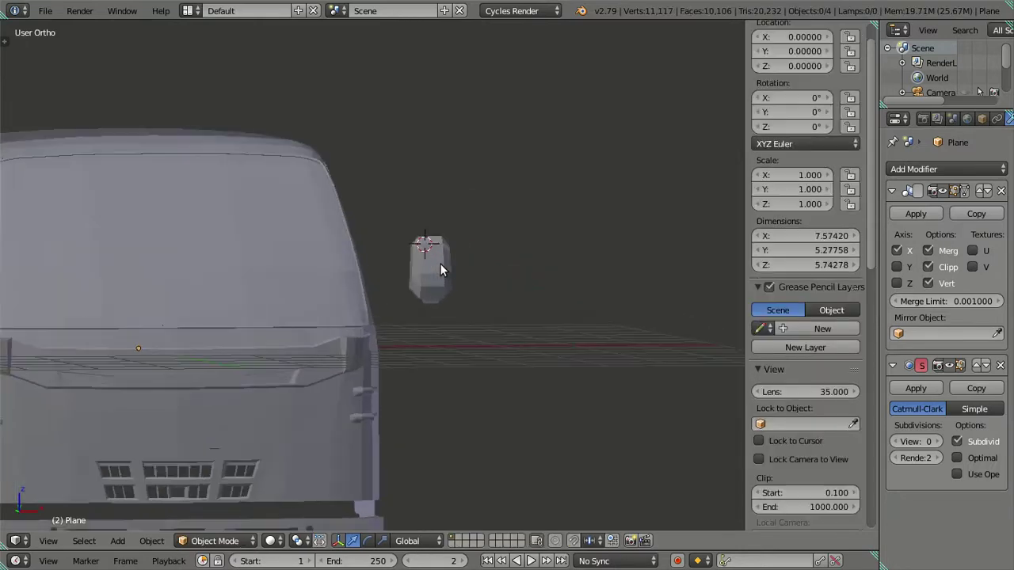
scroll(440, 263, "up", 2)
key("Tab")
Inspect the mirrored housing, then frame the cab's front corner from the front view
right_click(441, 284)
scroll(452, 289, "up", 2)
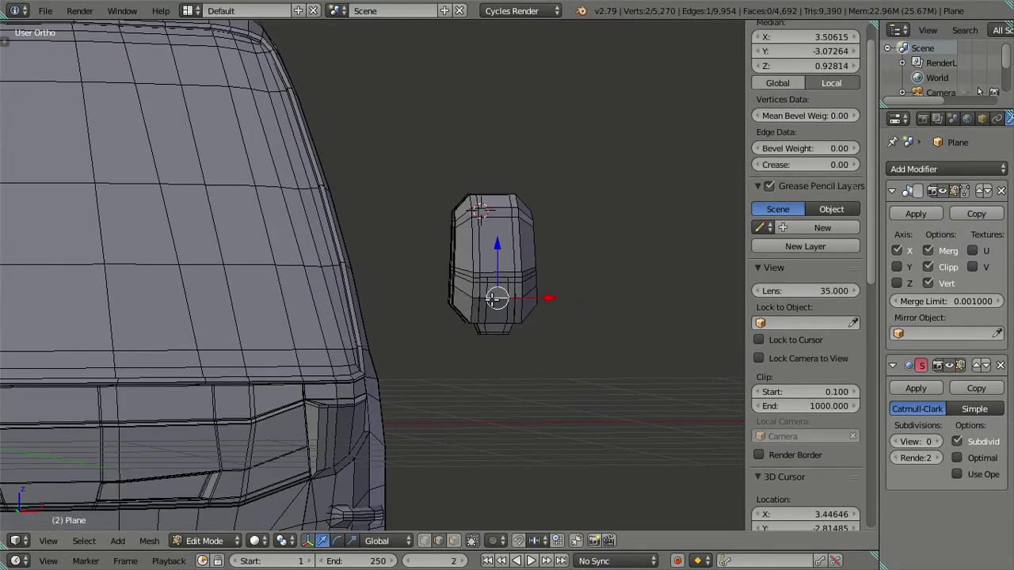
mouse_move(475, 285)
middle_mouse_down()
mouse_move(484, 269)
mouse_move(443, 301)
mouse_move(385, 306)
mouse_move(526, 295)
mouse_move(493, 264)
mouse_move(516, 306)
mouse_move(534, 391)
mouse_move(493, 369)
mouse_move(512, 392)
mouse_move(520, 325)
middle_mouse_up()
key("a")
key("KP_1")
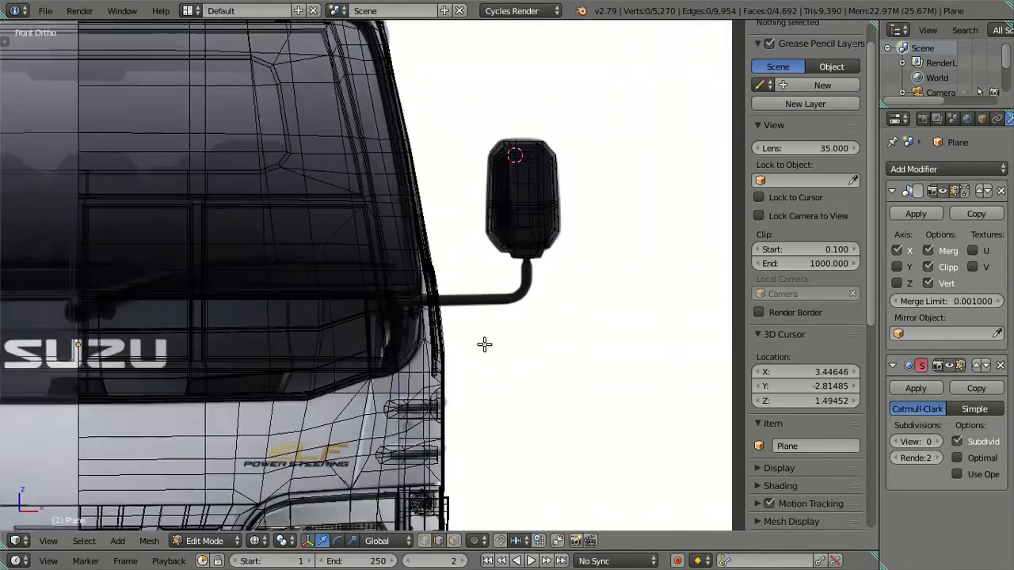
scroll(484, 344, "up", 2)
mouse_move(447, 325)
middle_mouse_down()
mouse_move(426, 380)
mouse_move(412, 306)
mouse_move(353, 293)
mouse_move(437, 288)
middle_mouse_up()
scroll(410, 301, "up", 1)
scroll(429, 275, "up", 1)
Snap the 3D cursor to the selected edge at the cab's front corner
right_click(474, 270)
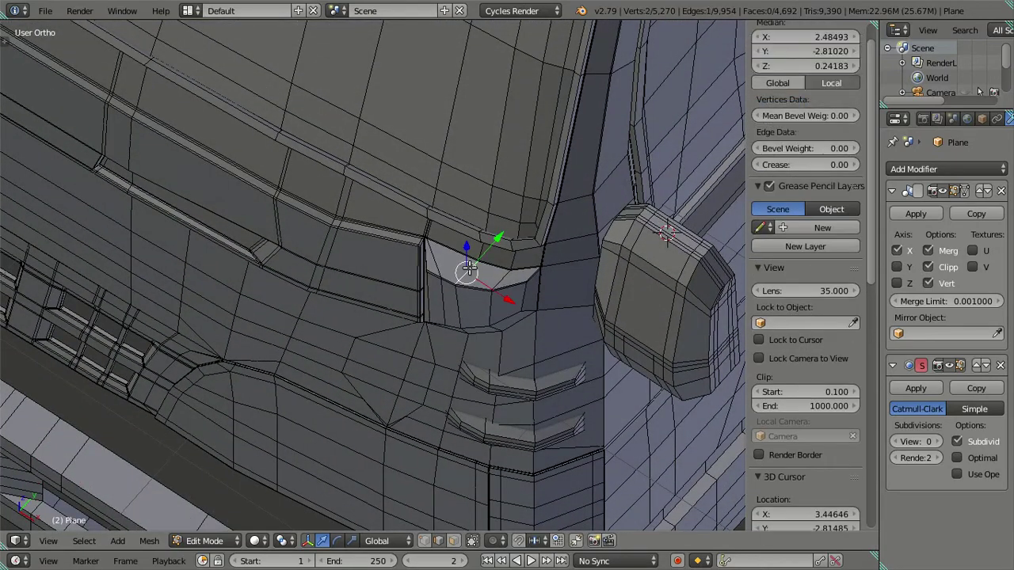
key("shift+s")
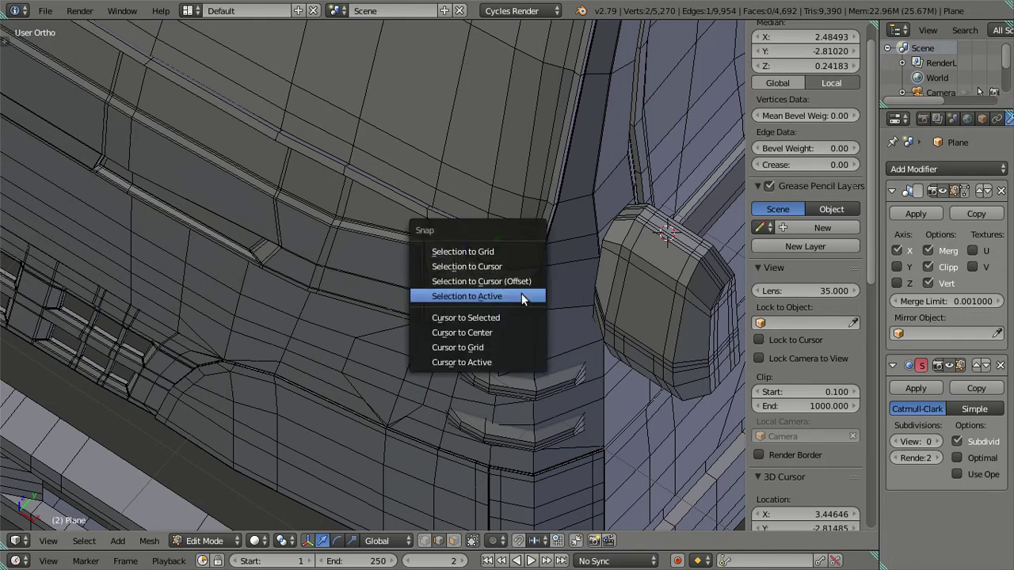
left_click(519, 314)
key("a")
scroll(507, 309, "down", 3)
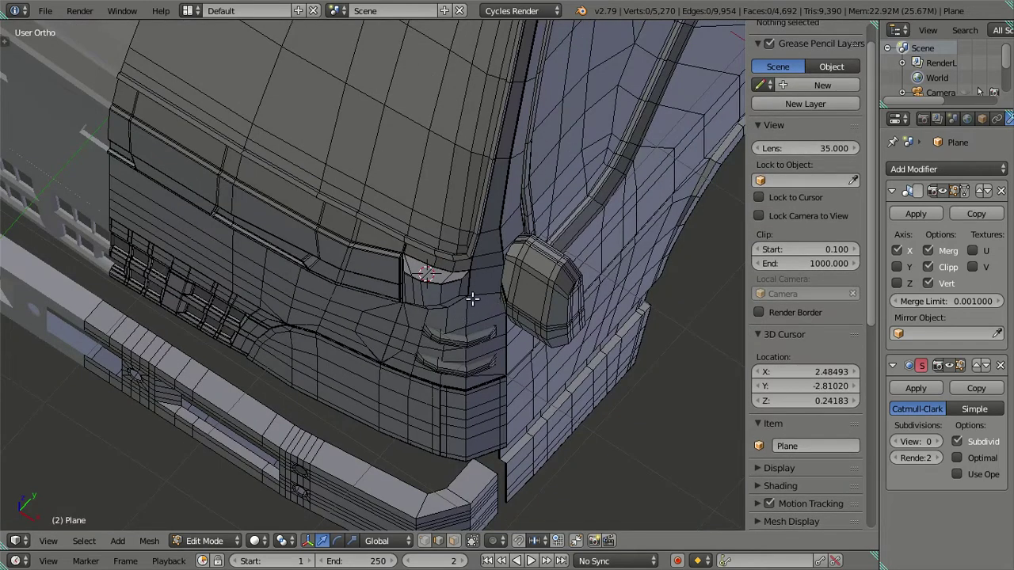
scroll(473, 299, "up", 2)
Add an 8-vertex circle at the cursor and scale it to 0.1
key("t")
key("n")
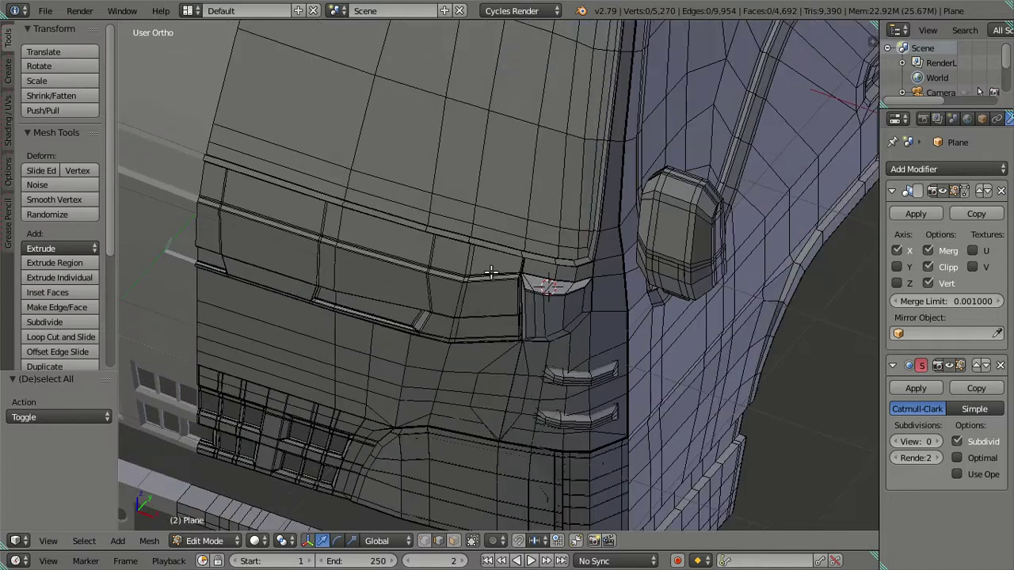
key("shift+a")
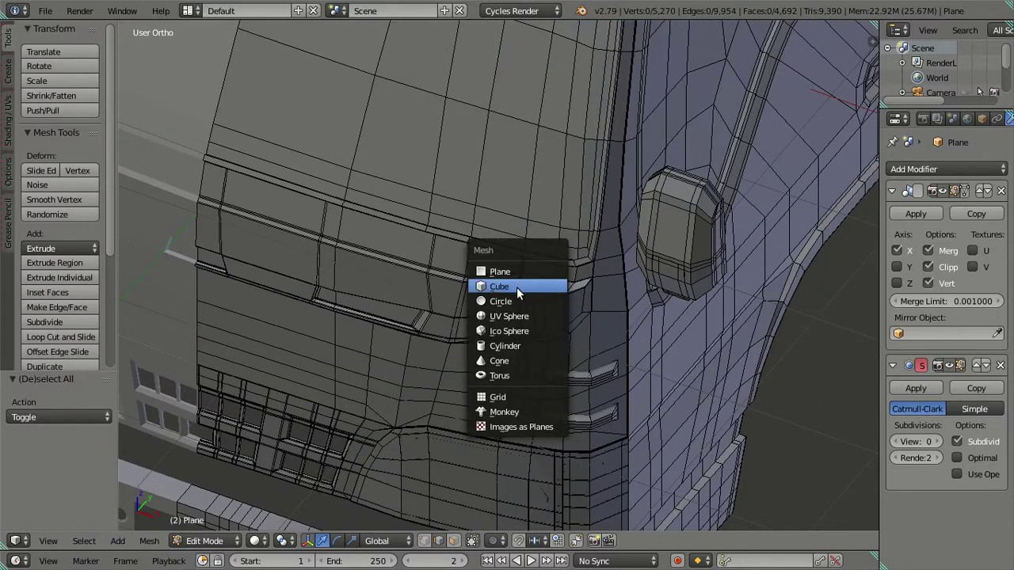
left_click(513, 300)
left_click_drag(48, 417, 47, 417)
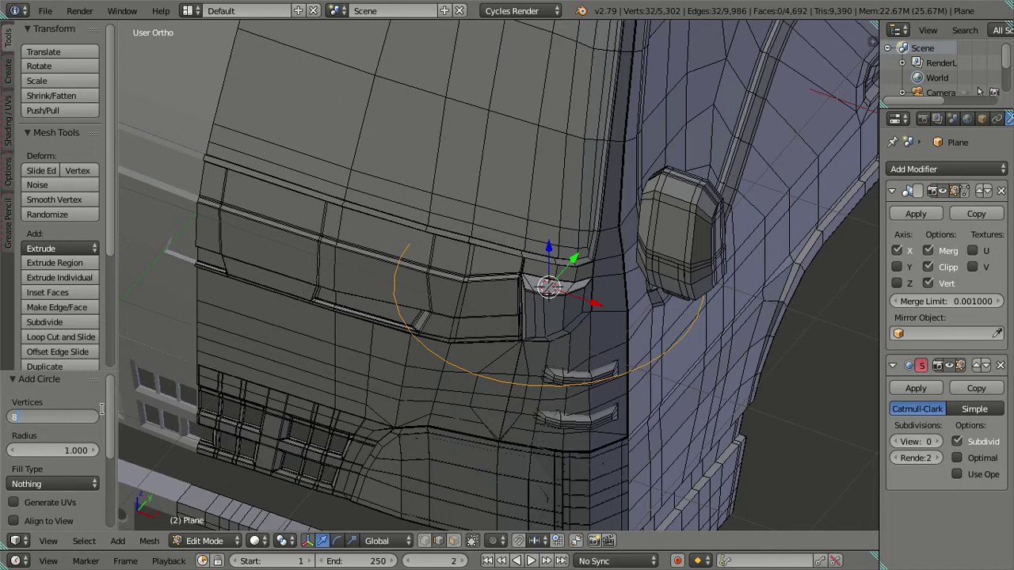
key("Return")
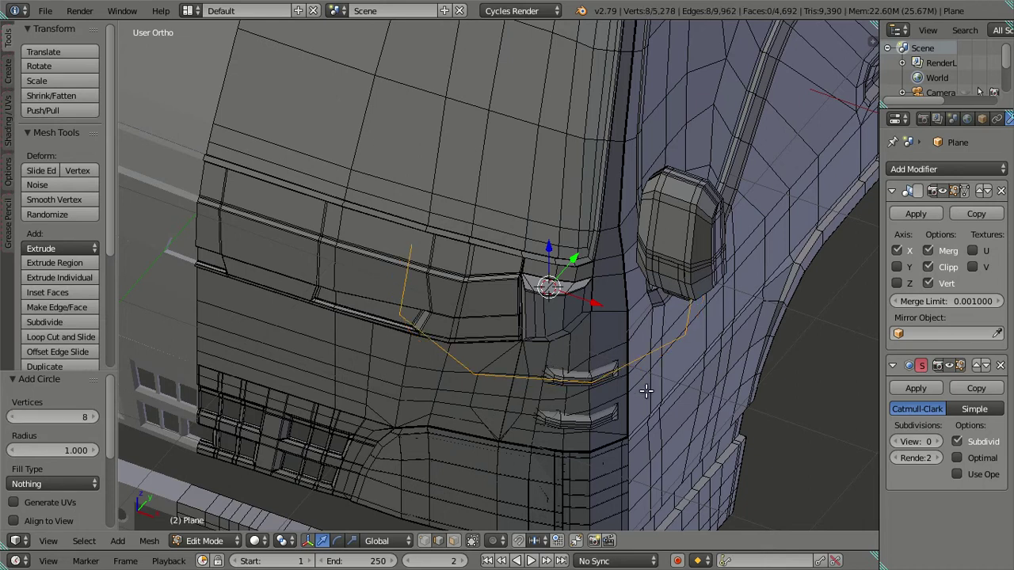
type("s1")
key("Return")
Switch to front view in wireframe and pan toward the ISUZU lettering
middle_click_drag(597, 355, 642, 304)
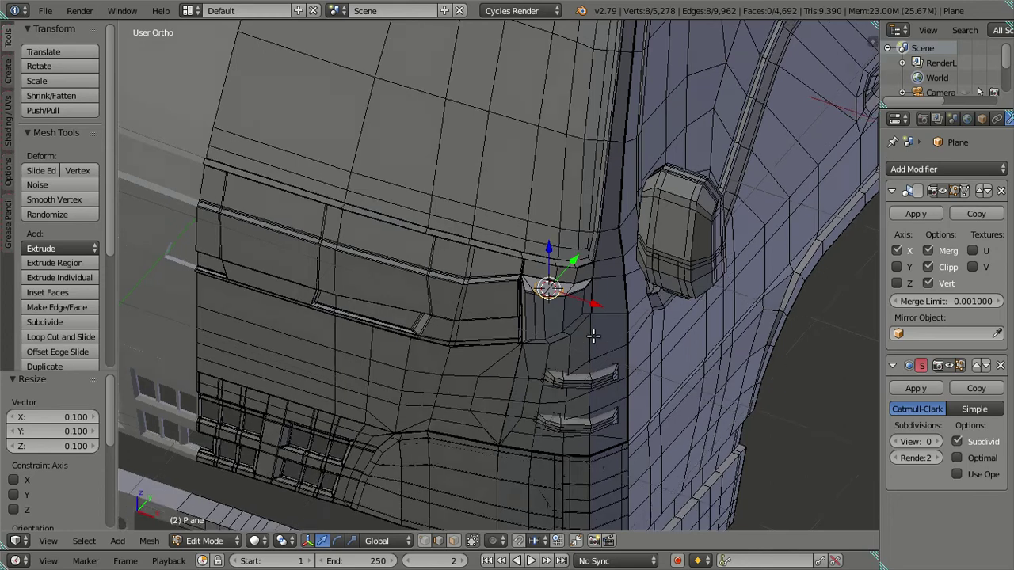
scroll(625, 302, "down", 2)
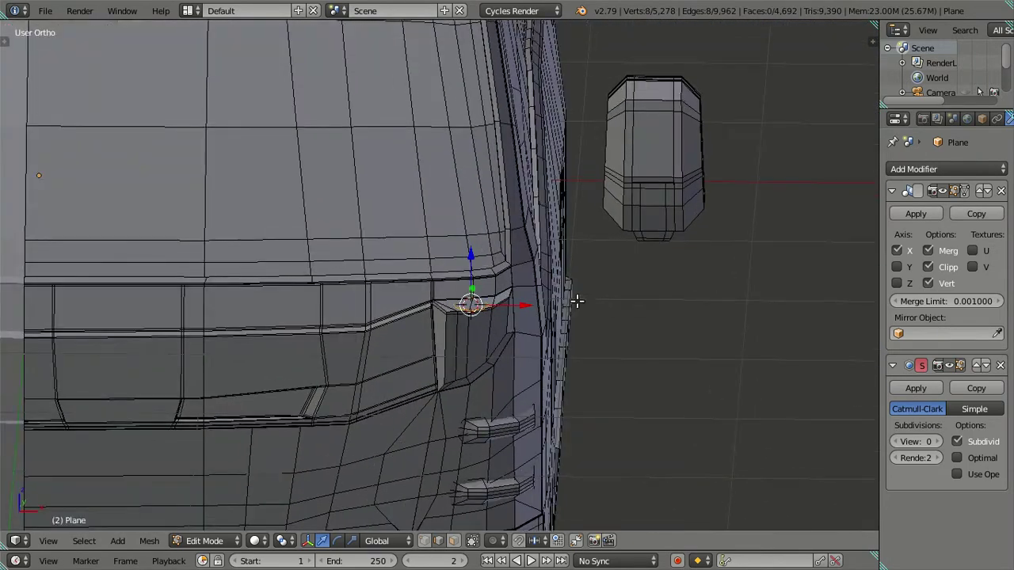
key("t")
scroll(547, 297, "down", 3)
scroll(491, 295, "down", 2)
key("KP_1")
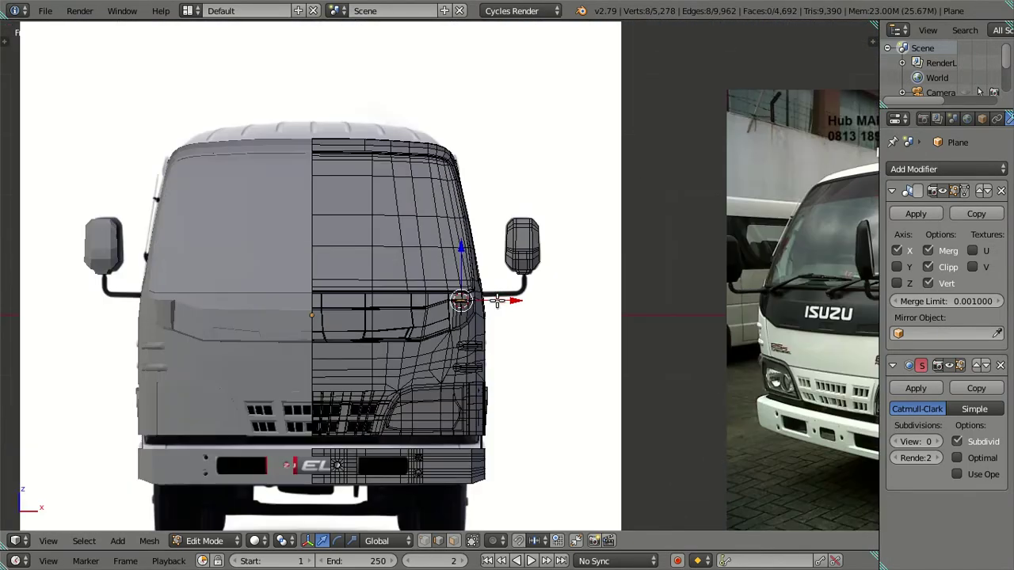
key("z")
scroll(357, 361, "up", 3)
middle_click_drag(356, 356, 584, 356, "shift")
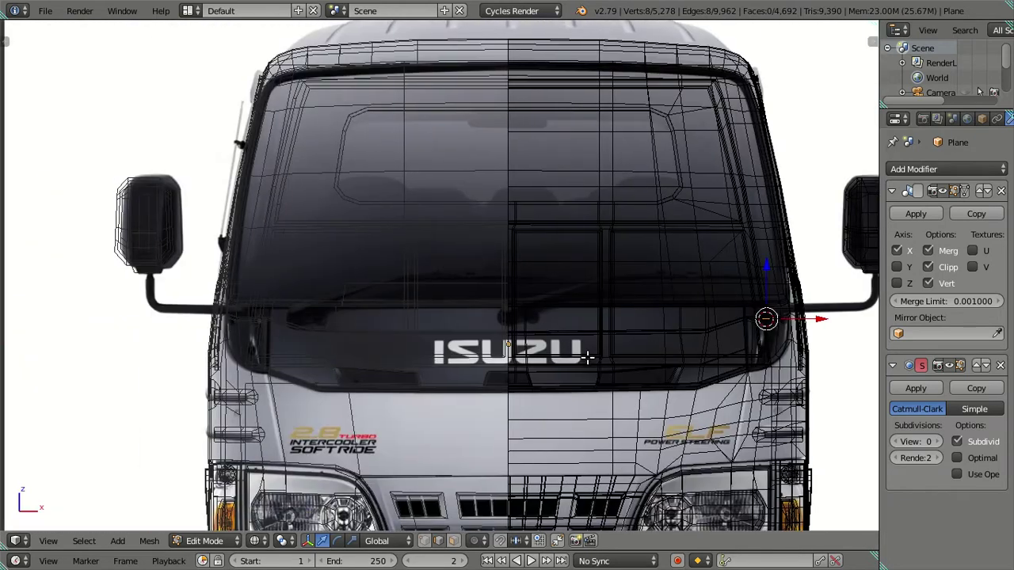
scroll(346, 359, "up", 4)
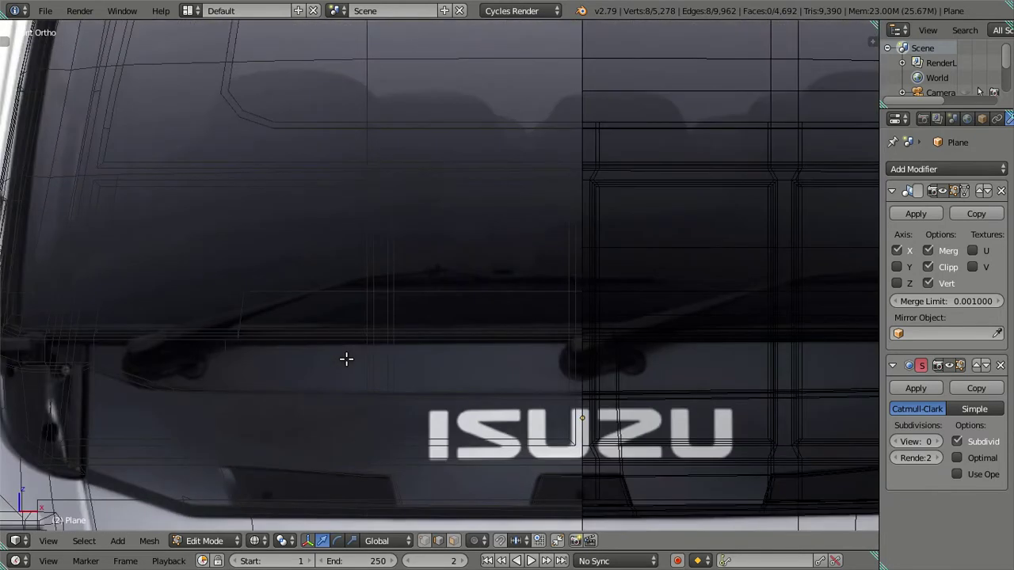
scroll(347, 359, "down", 2)
Zoom onto the mirror joint and orbit around the eight-sided ring in wireframe
middle_click_drag(136, 351, 555, 348, "shift")
scroll(518, 341, "up", 4)
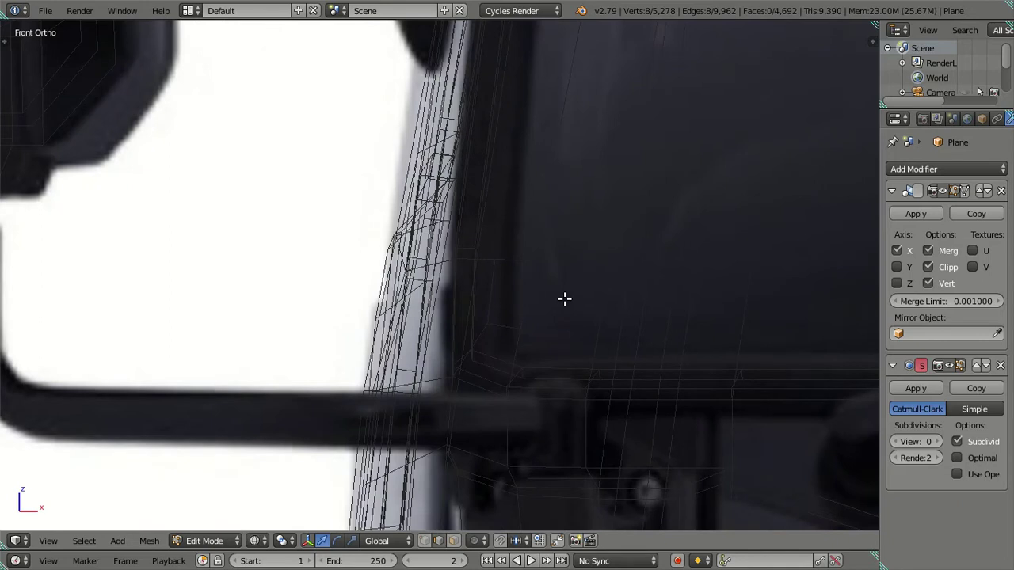
scroll(564, 297, "down", 1)
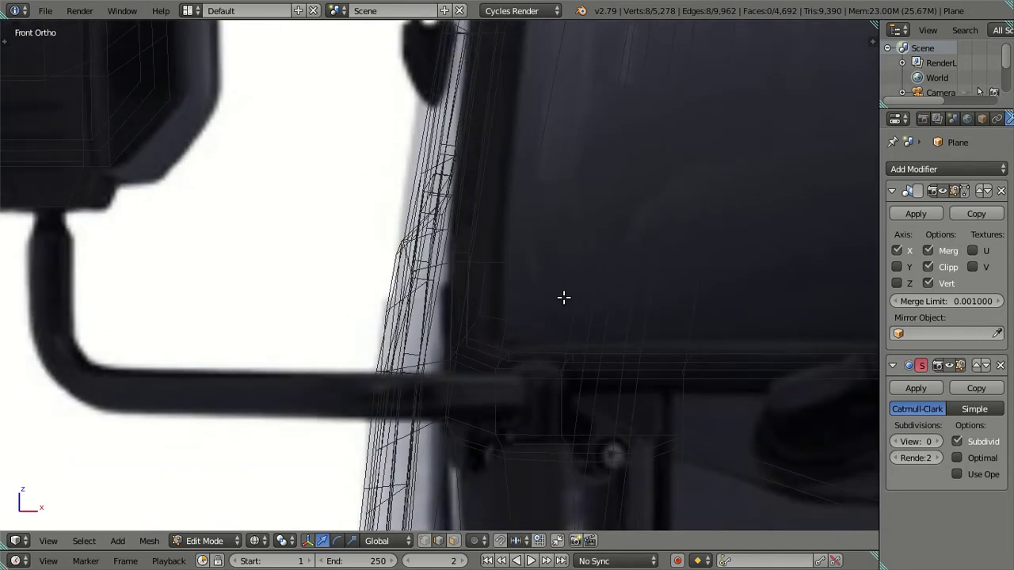
scroll(563, 297, "down", 2)
scroll(584, 317, "down", 1)
mouse_move(763, 306)
middle_mouse_down("shift")
mouse_move(420, 353)
mouse_move(480, 345)
mouse_move(419, 306)
mouse_move(374, 328)
middle_mouse_up("shift")
scroll(421, 353, "up", 2)
scroll(470, 362, "up", 2)
scroll(470, 362, "down", 2)
scroll(407, 309, "down", 2)
scroll(507, 348, "up", 2)
key("z")
middle_click_drag(627, 322, 691, 425)
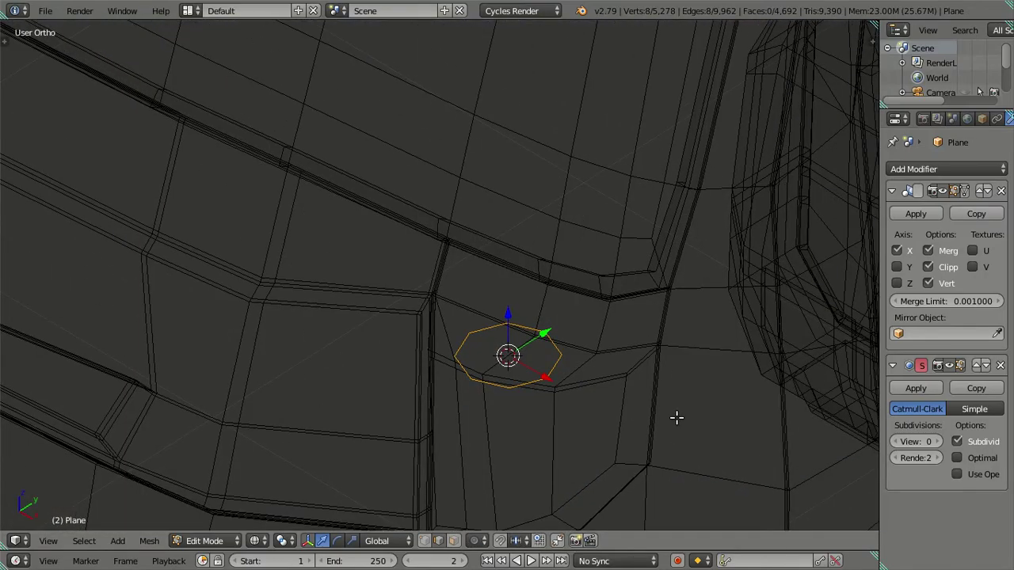
Shrink the cab-corner ring to half size (S 5) and check it in front view
type("s5")
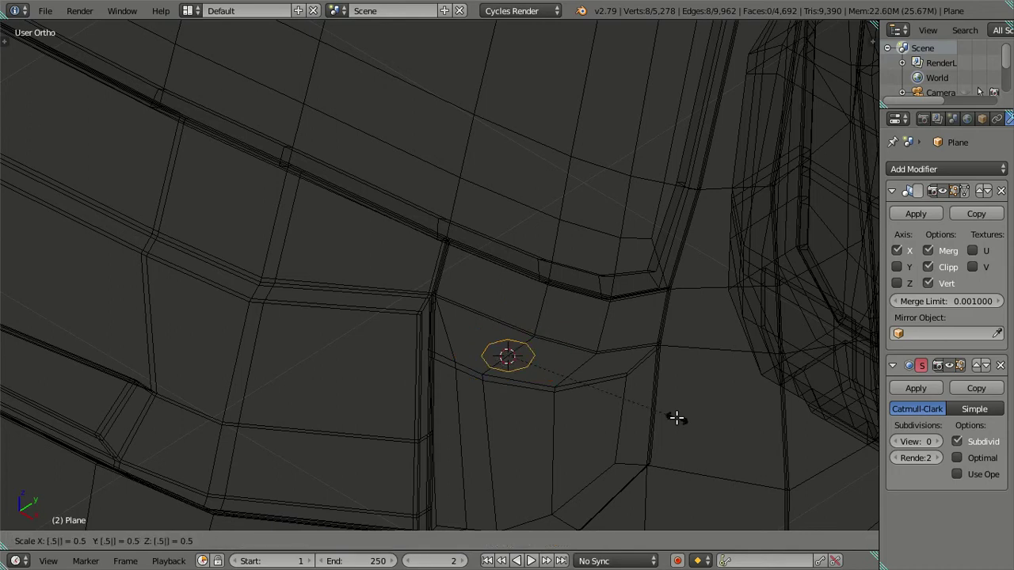
key("Return")
middle_click_drag(528, 389, 546, 371)
key("KP_1")
key("z")
Try extruding the ring straight up along Z, then undo the extruded cylinder
key("z")
key("e")
right_click(479, 349)
key("z")
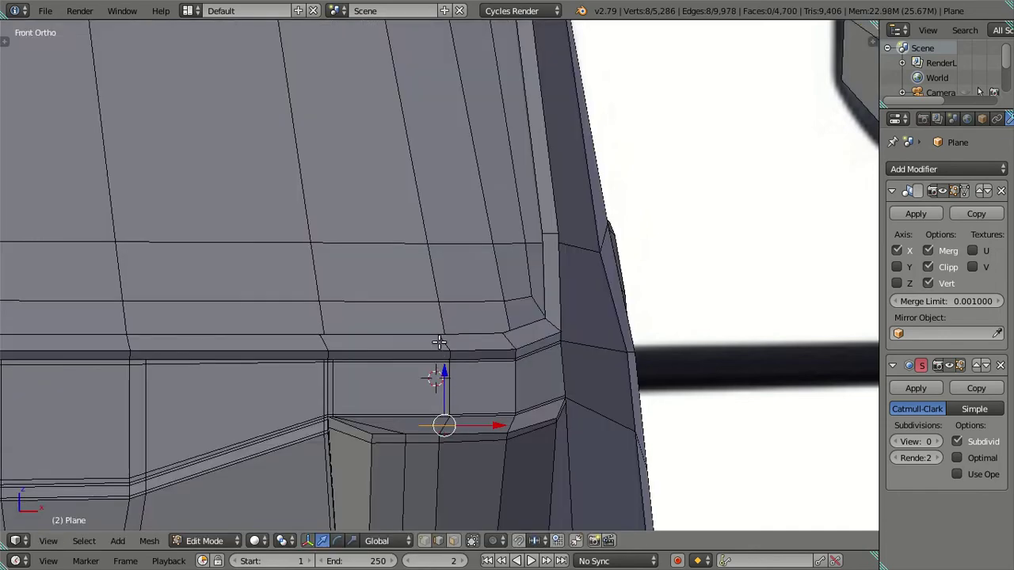
key("e")
left_click(450, 304)
key("z")
mouse_move(457, 324)
middle_mouse_down()
mouse_move(356, 403)
mouse_move(425, 391)
mouse_move(461, 423)
mouse_move(525, 408)
mouse_move(584, 441)
mouse_move(618, 427)
mouse_move(496, 369)
mouse_move(410, 344)
middle_mouse_up()
key("z")
key("ctrl+z")
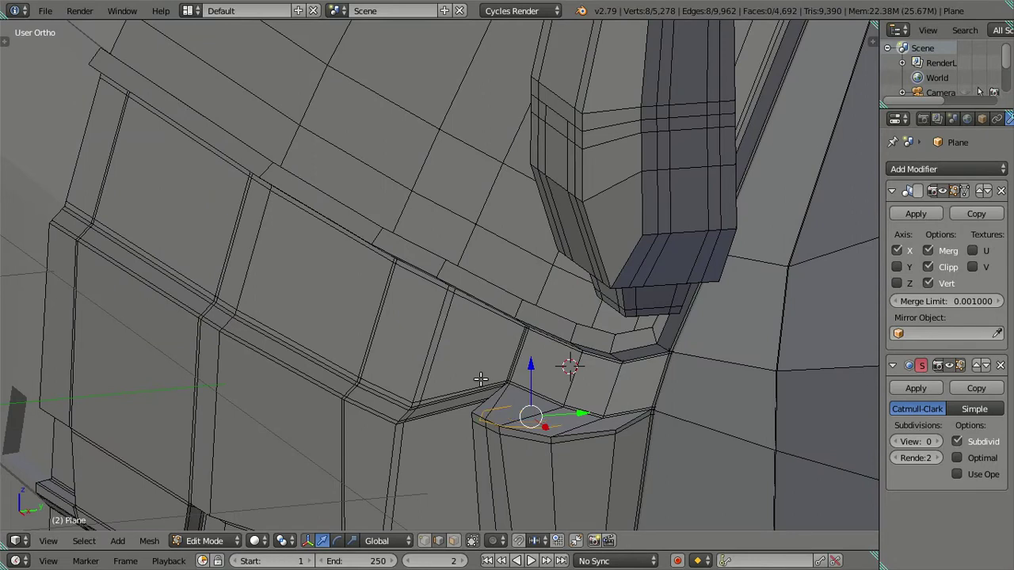
Select the edge loop on the mount face and shrink it with S 55
middle_click_drag(523, 434, 541, 402)
scroll(531, 420, "up", 3)
right_click(555, 425, "alt")
middle_click_drag(603, 428, 615, 411)
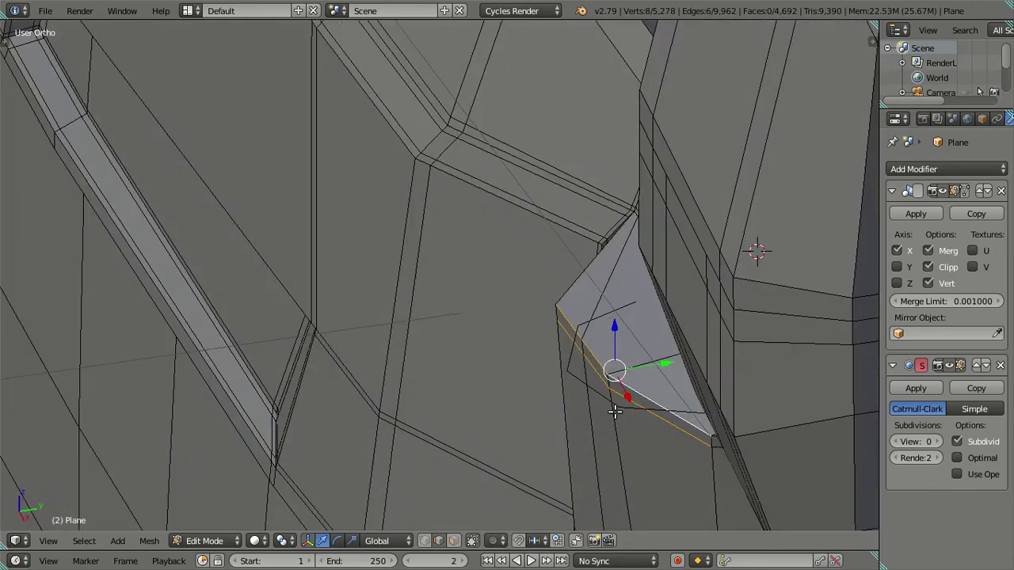
mouse_move(656, 363)
middle_mouse_down()
mouse_move(629, 374)
mouse_move(532, 369)
mouse_move(747, 335)
mouse_move(301, 364)
mouse_move(220, 319)
mouse_move(243, 347)
mouse_move(362, 354)
mouse_move(570, 284)
mouse_move(551, 321)
middle_mouse_up()
key("a")
right_click(569, 286, "alt")
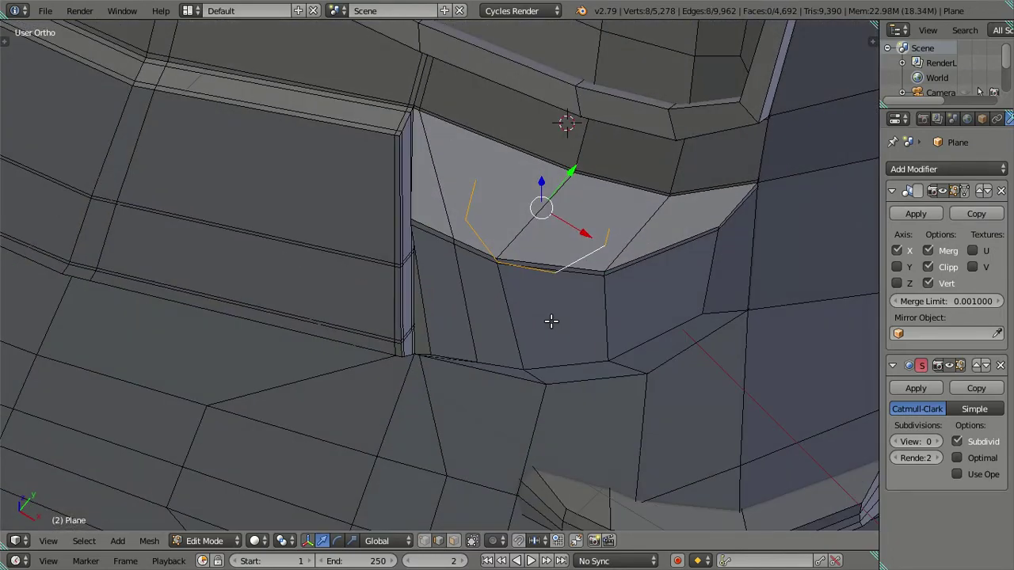
type("s55")
key("Return")
Extrude the mount loop, raise it vertically along Z and resize it
mouse_move(566, 274)
middle_mouse_down()
mouse_move(568, 209)
mouse_move(503, 222)
mouse_move(521, 251)
middle_mouse_up()
key("e")
right_click(523, 198)
mouse_move(521, 192)
middle_mouse_down()
mouse_move(373, 278)
mouse_move(592, 323)
mouse_move(589, 350)
middle_mouse_up()
key("g")
key("z")
left_click(598, 293)
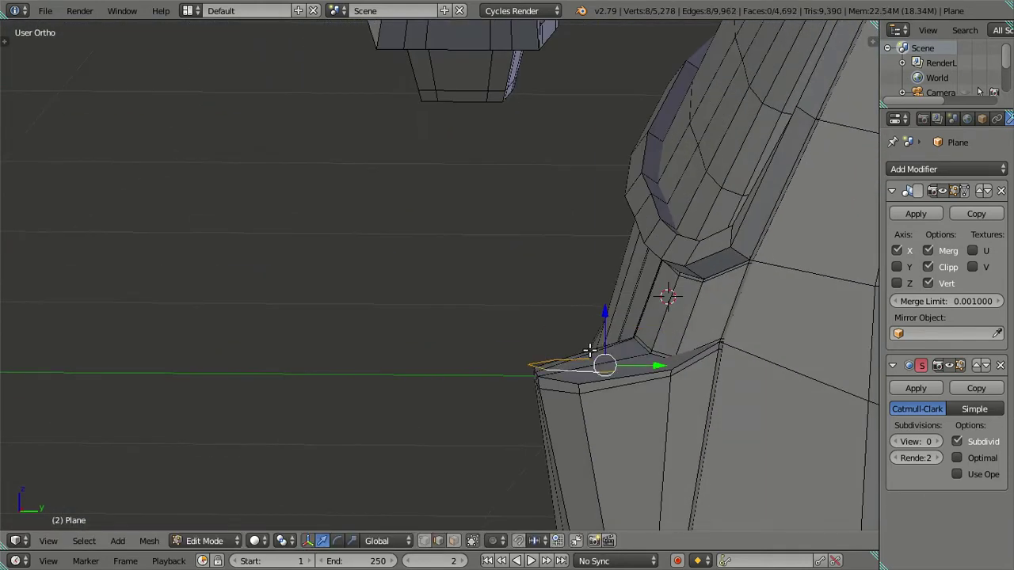
key("s")
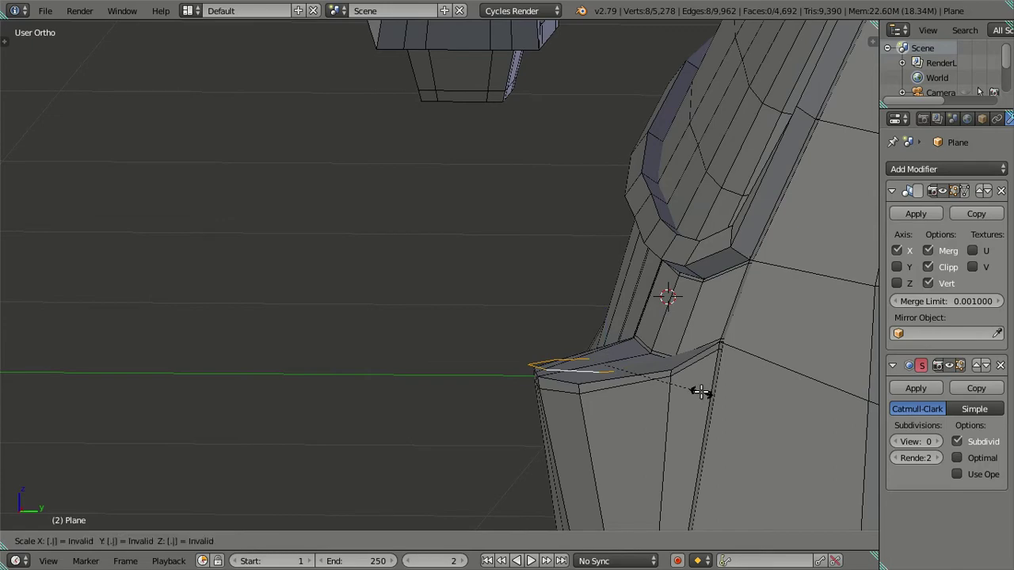
left_click(565, 356)
mouse_move(566, 355)
middle_mouse_down()
mouse_move(553, 386)
mouse_move(599, 396)
mouse_move(570, 347)
middle_mouse_up()
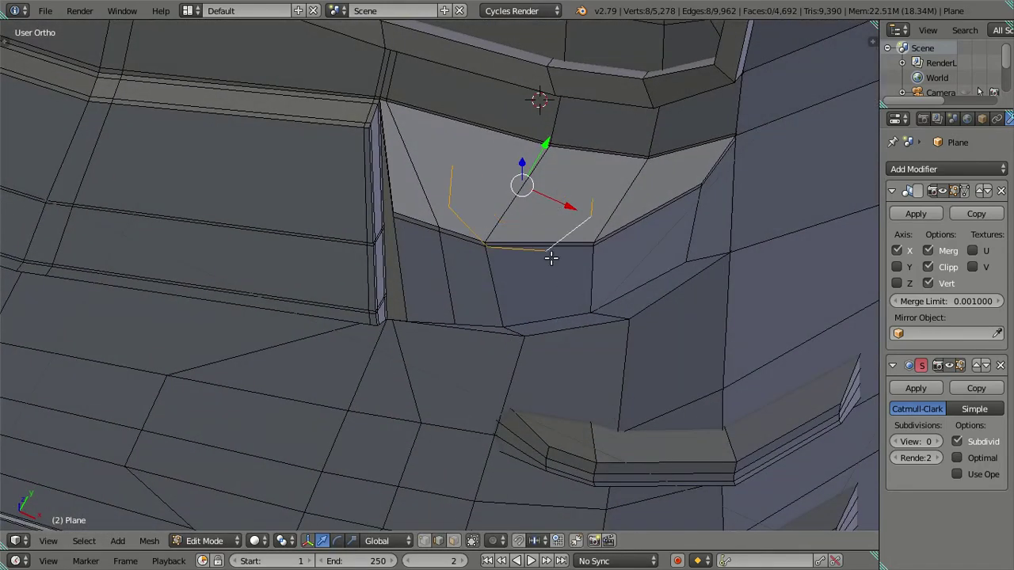
Snap the pivot to the centre of the face's edge loop and rescale the face
right_click(515, 199)
key("shift+s")
left_click(533, 210)
right_click(575, 225)
right_click(614, 228, "alt")
key("shift+s")
left_click(635, 199)
middle_click_drag(624, 213, 608, 258)
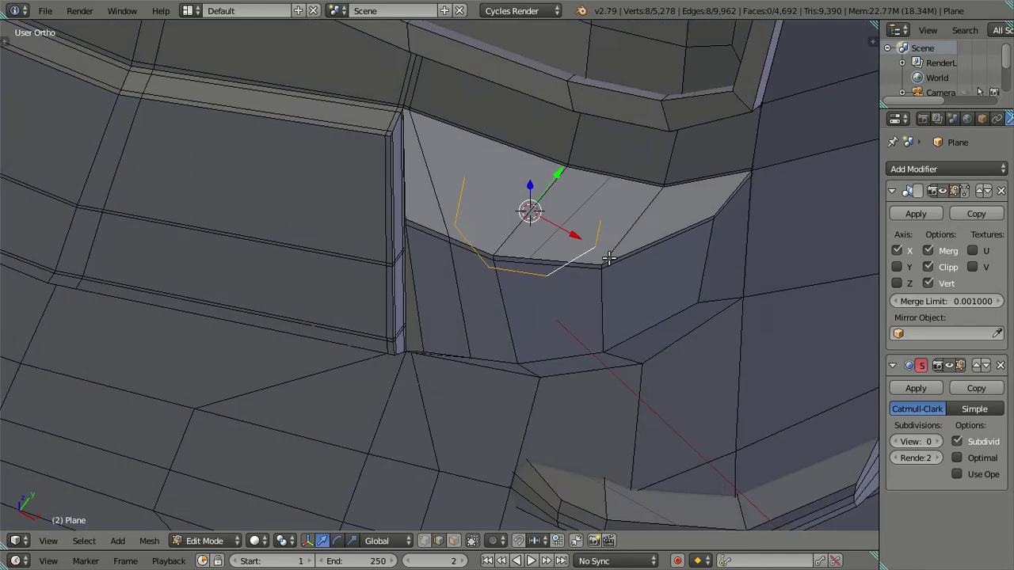
type("s.7")
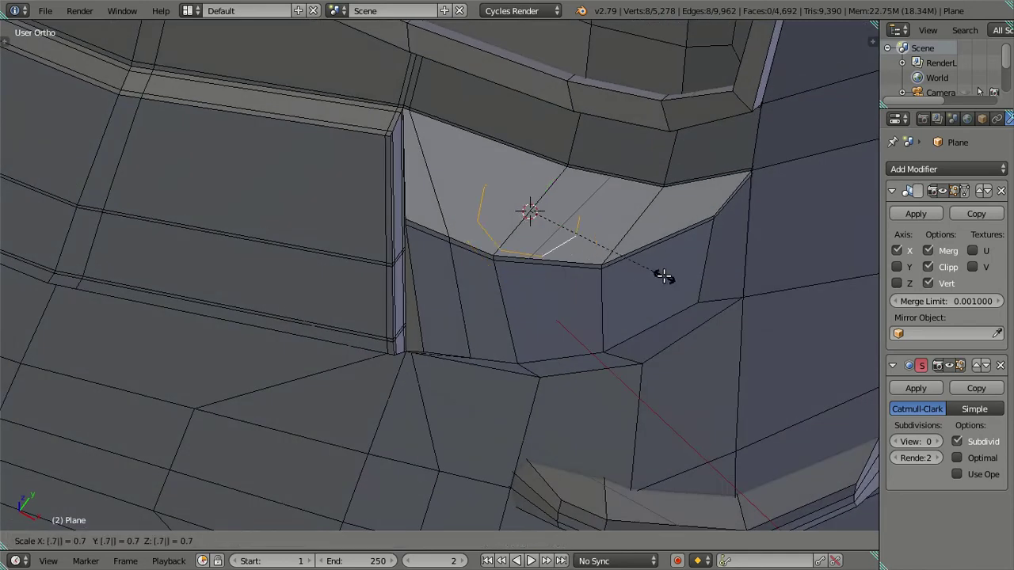
key("Escape")
type("s")
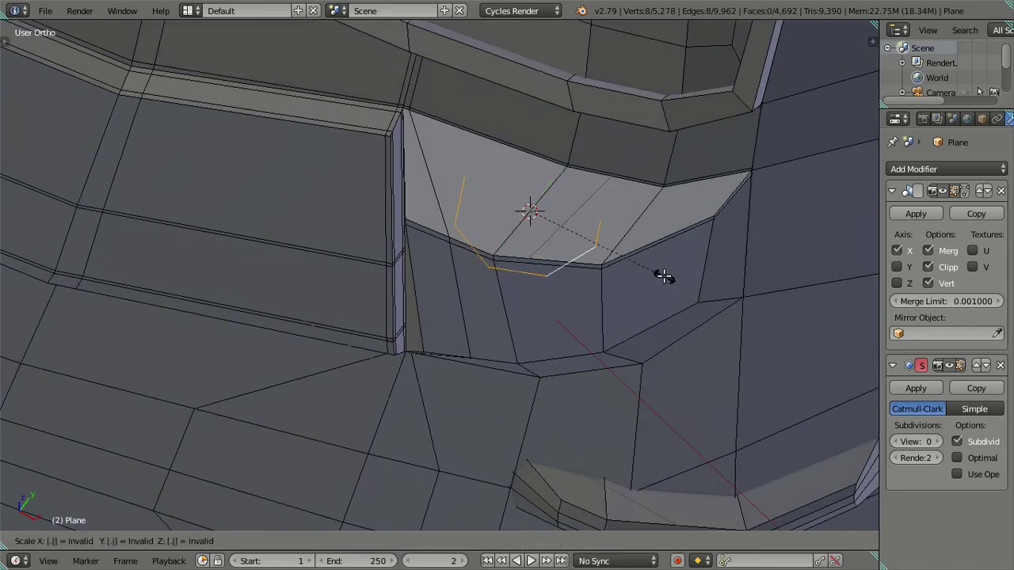
type("8")
key("Return")
Extrude the face into a tube and raise its top to match the front reference
middle_click_drag(656, 276, 580, 227)
key("w")
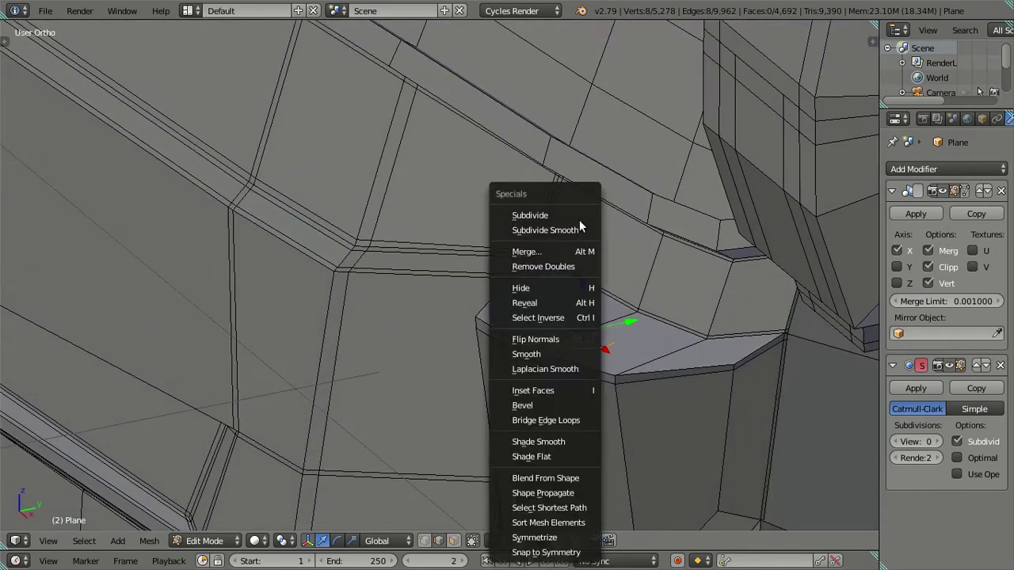
key("e")
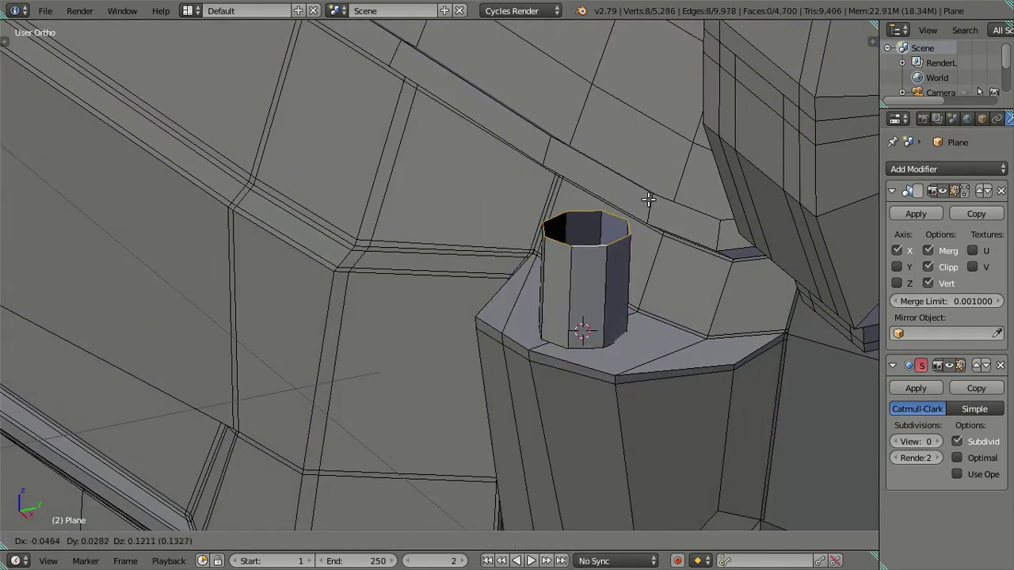
right_click(649, 200)
key("KP_1")
key("z")
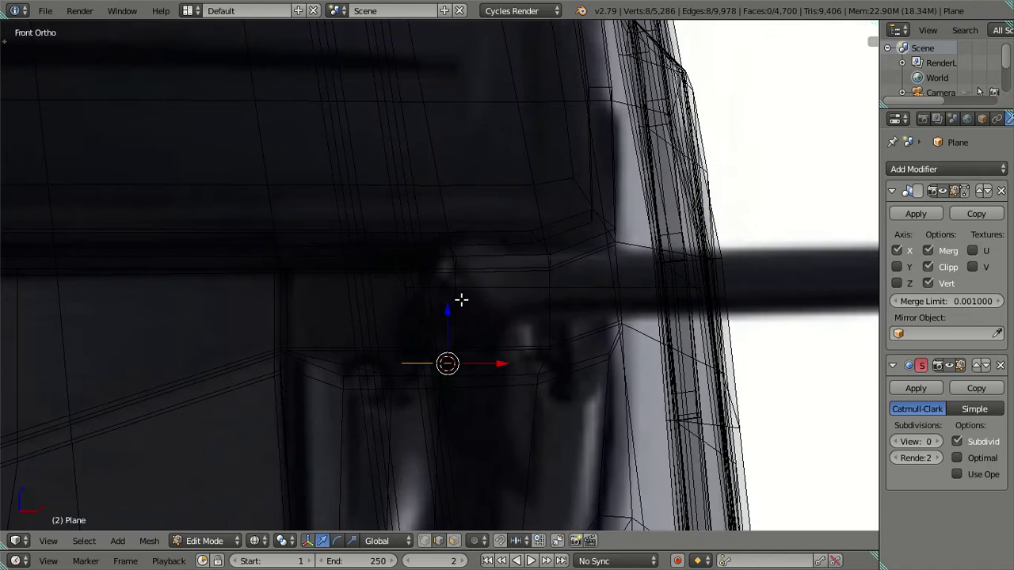
left_click_drag(446, 315, 440, 197)
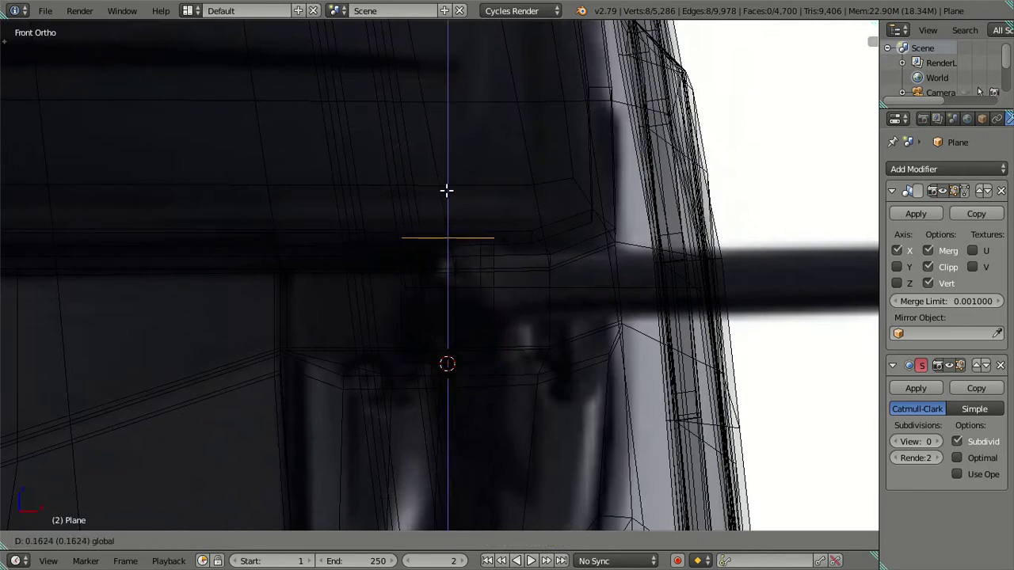
left_click(448, 192)
key("z")
Extrude the top ring, shrink it to half (E S 5) and fill it to cap the post
scroll(480, 281, "up", 1)
mouse_move(497, 317)
middle_mouse_down()
mouse_move(558, 351)
mouse_move(674, 310)
middle_mouse_up()
type("es")
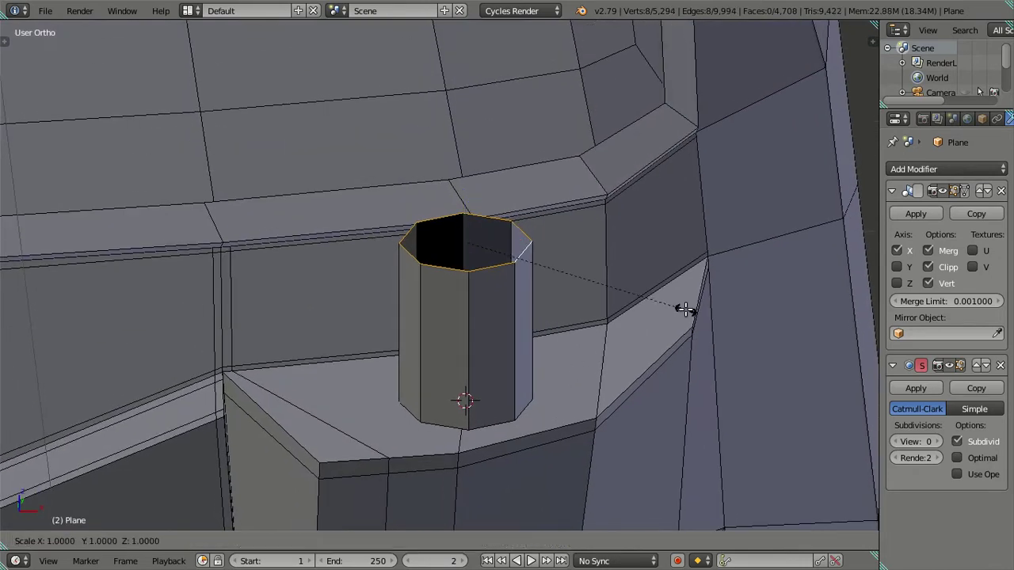
type("5")
key("Return")
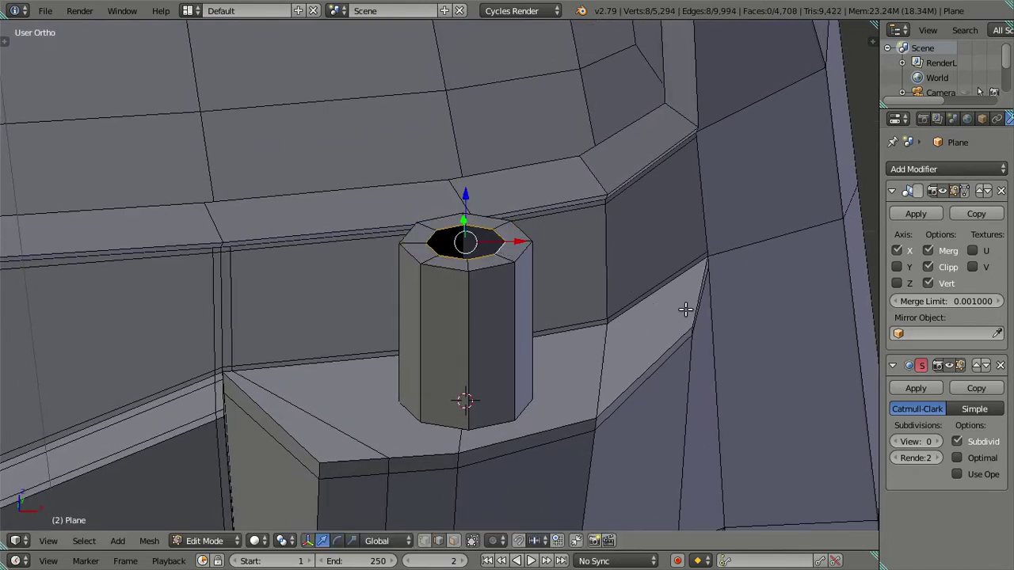
key("f")
key("a")
right_click(494, 271, "alt")
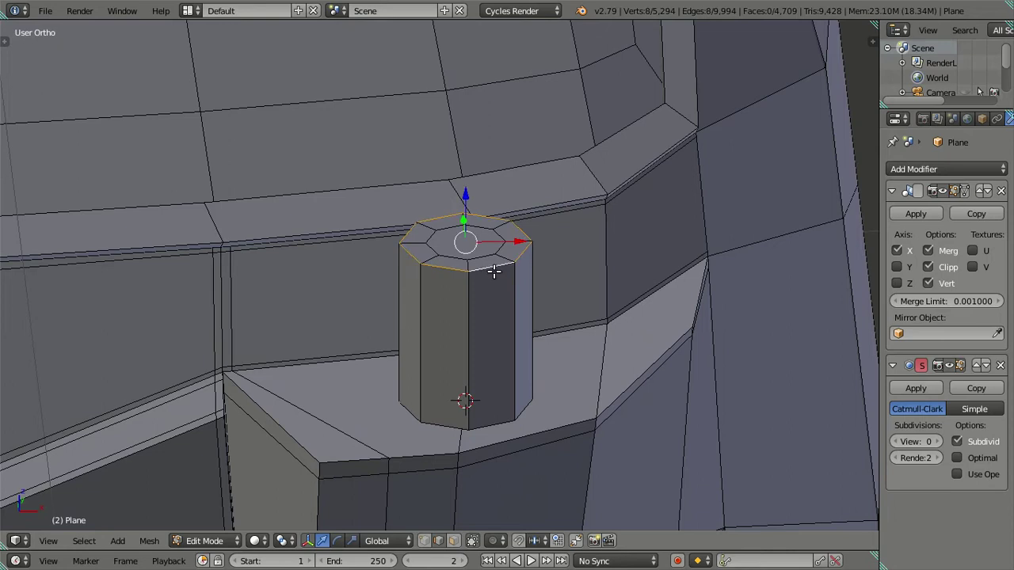
key("g")
key("z")
key("Escape")
middle_click_drag(461, 223, 511, 292)
key("KP_1")
Select the post's horizontal edge rings and dissolve them
key("ctrl+r")
scroll(516, 424, "up", 3)
left_click(516, 423)
right_click(507, 368)
key("x")
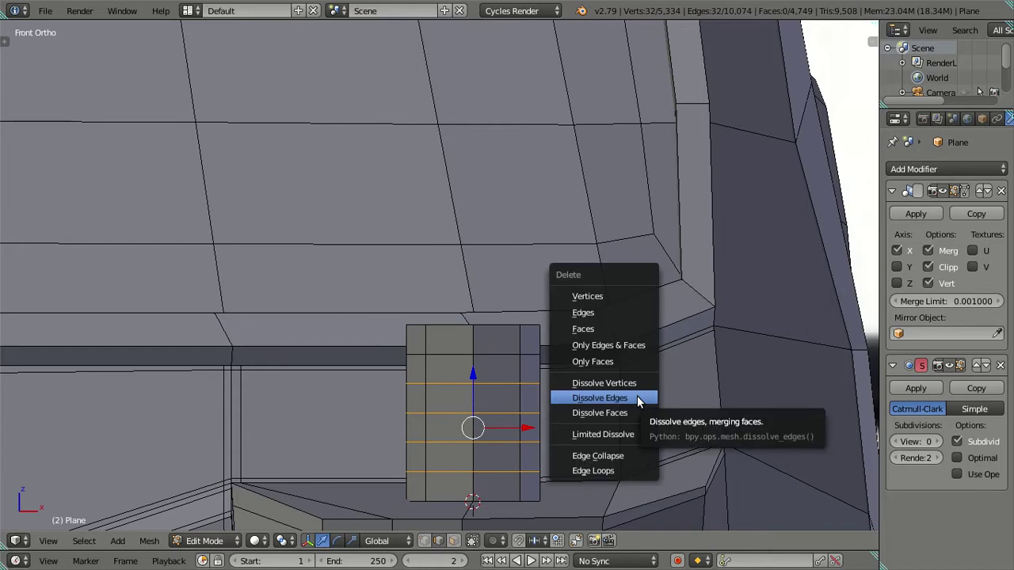
left_click(637, 398)
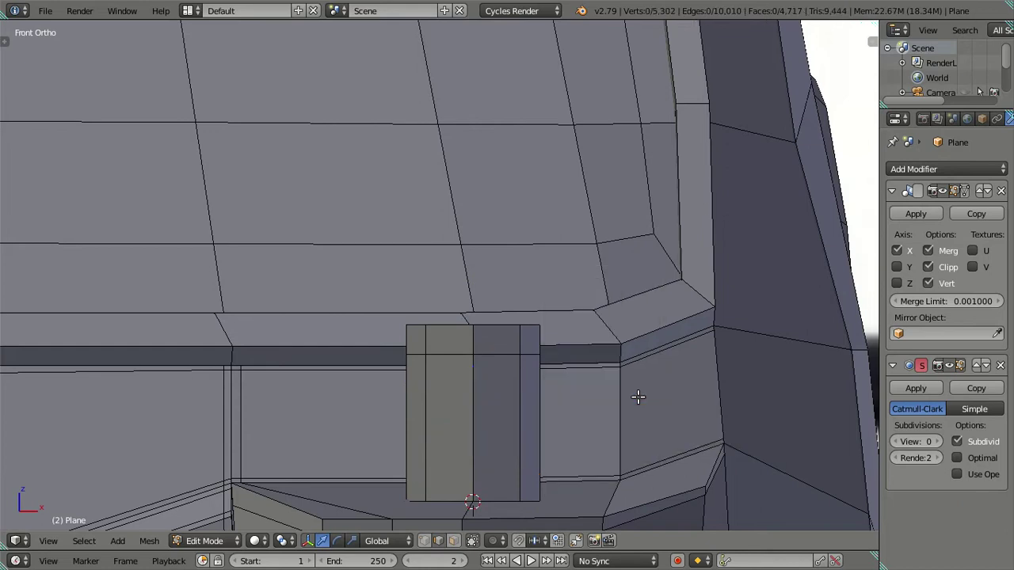
Set viewport subdivision to level 2 and lower the top edge ring to round the cap
left_click(939, 442)
key("ctrl+2")
scroll(547, 356, "up", 2)
mouse_move(547, 356)
middle_mouse_down()
mouse_move(598, 400)
mouse_move(543, 394)
middle_mouse_up()
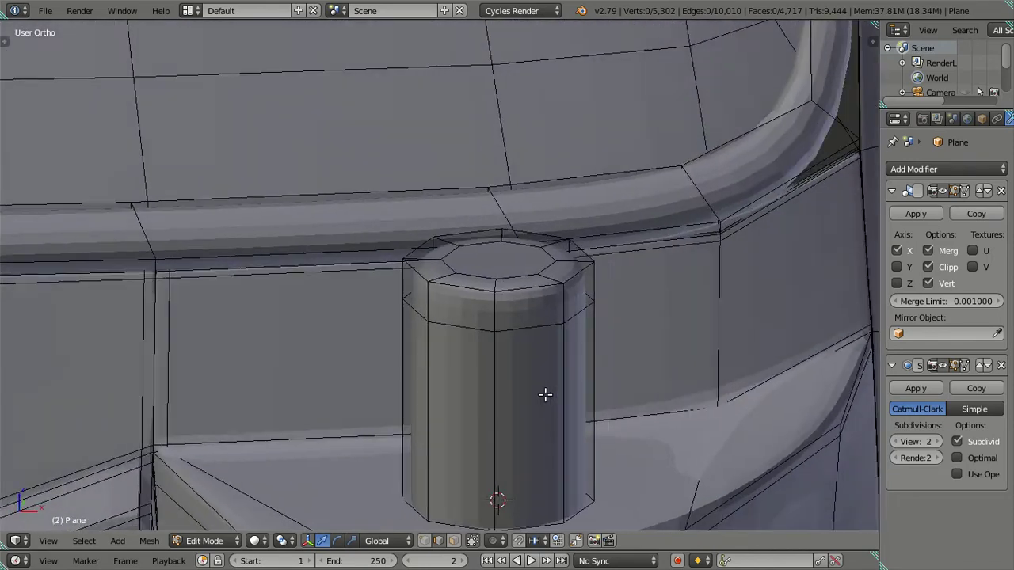
right_click(531, 295, "alt")
left_click_drag(502, 214, 521, 231)
Leave Edit Mode and view the smoothed post from the side view
key("a")
key("Tab")
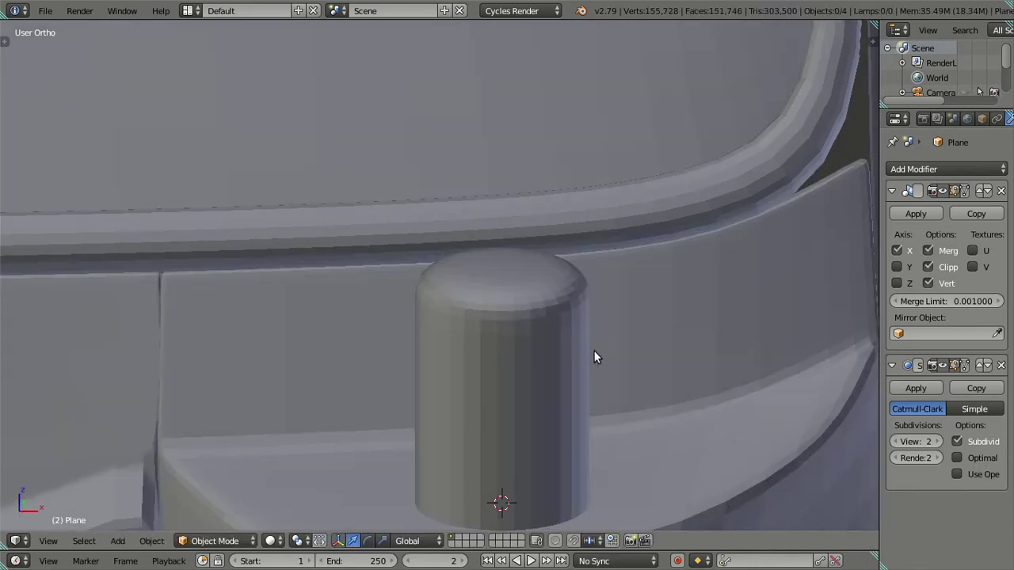
scroll(594, 350, "down", 2)
middle_click_drag(570, 353, 661, 412)
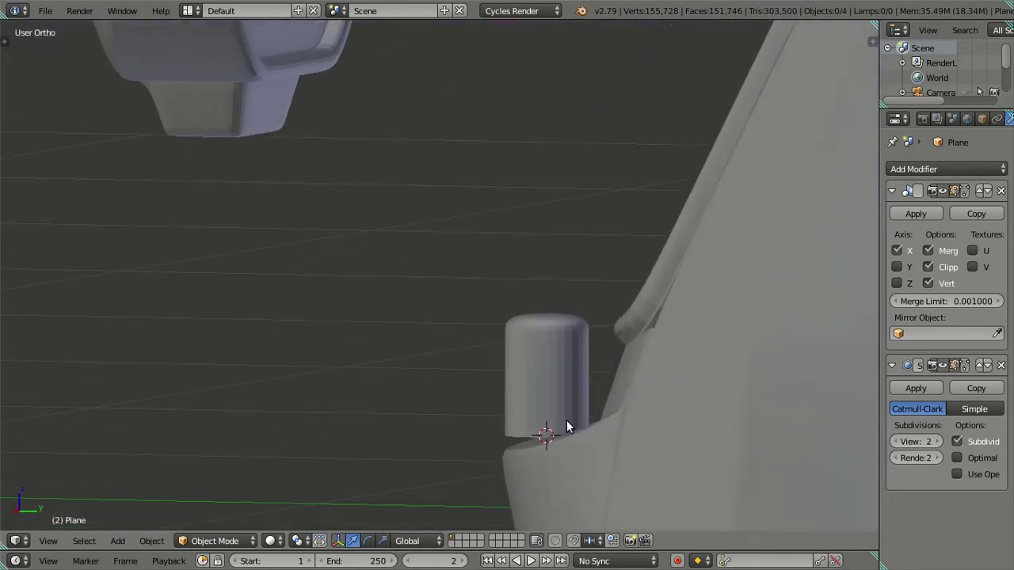
middle_click_drag(566, 420, 583, 403)
key("KP_3")
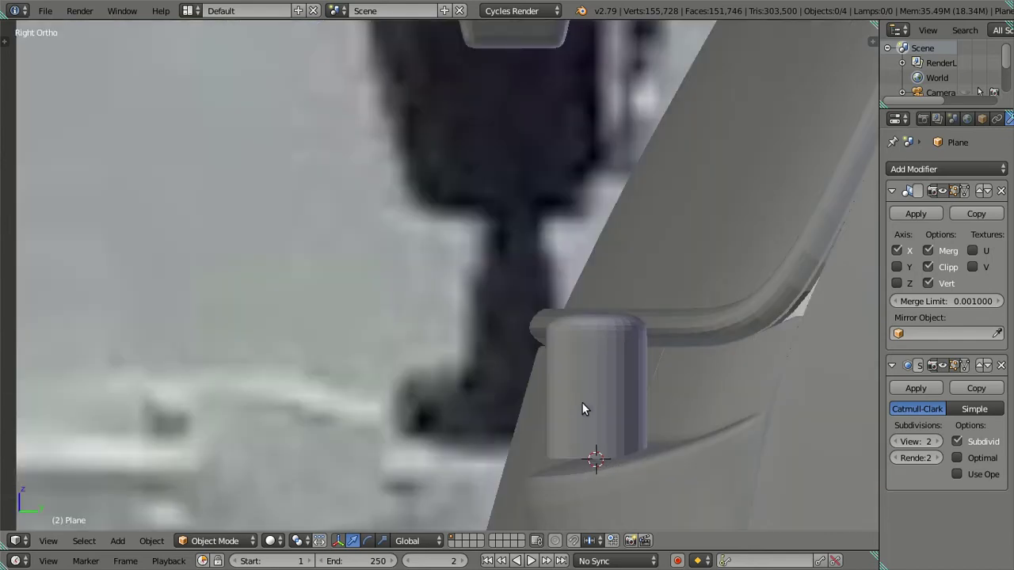
Back in Edit Mode, lower the post's bottom edge loop along Z into the cab
key("Tab")
right_click(593, 387)
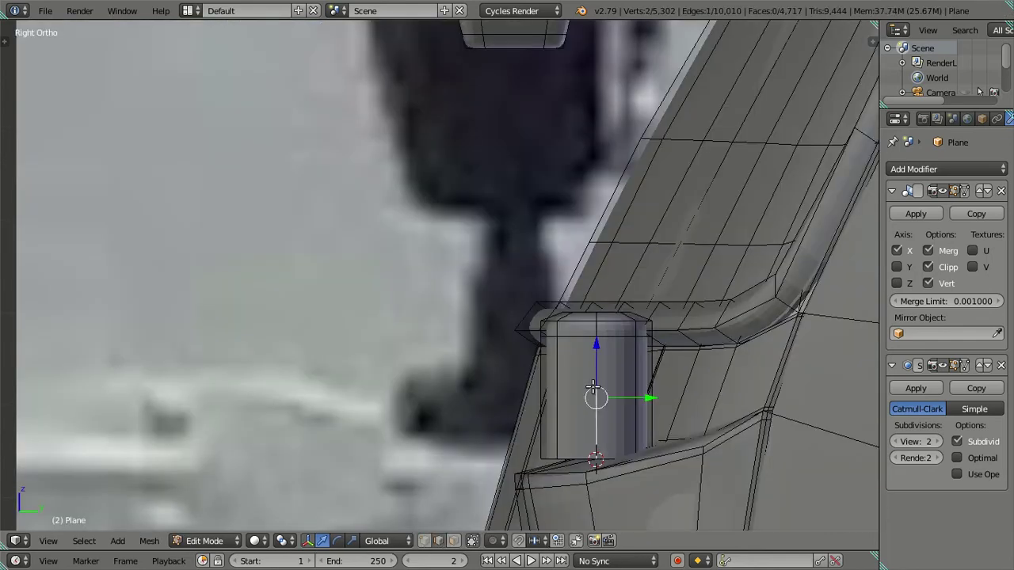
key("ctrl+l")
key("a")
right_click(575, 453, "alt")
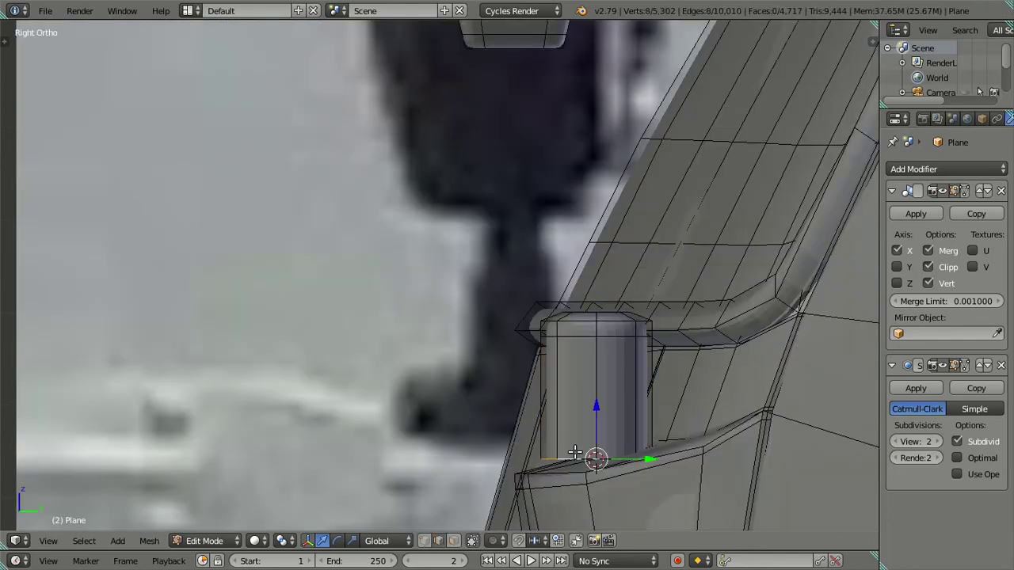
key("g")
key("z")
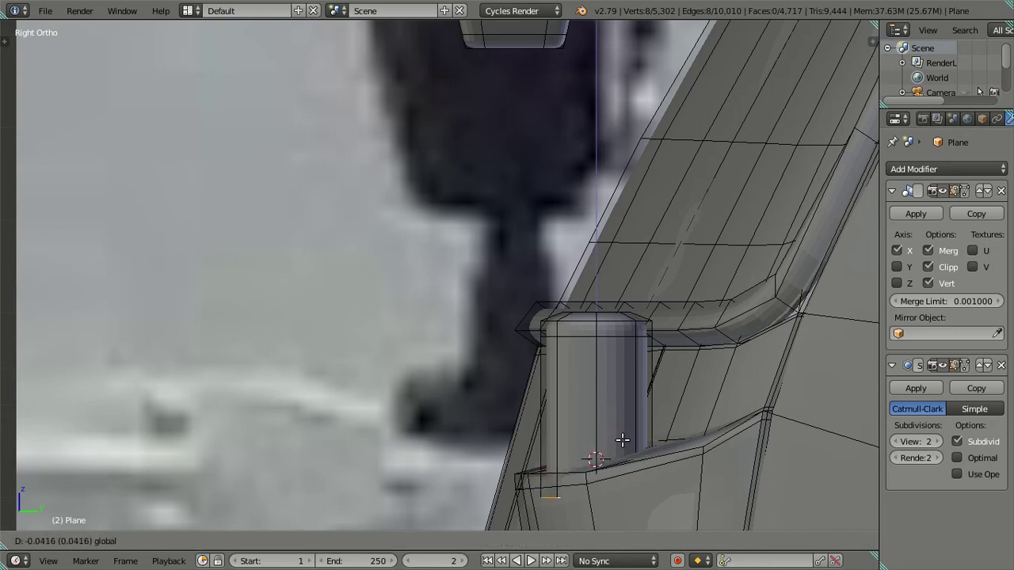
left_click(623, 440)
Select the whole post and nudge it sideways along Y, then preview it outside Edit Mode
mouse_move(623, 440)
middle_mouse_down()
mouse_move(581, 407)
mouse_move(564, 354)
middle_mouse_up()
right_click(564, 354)
key("ctrl+l")
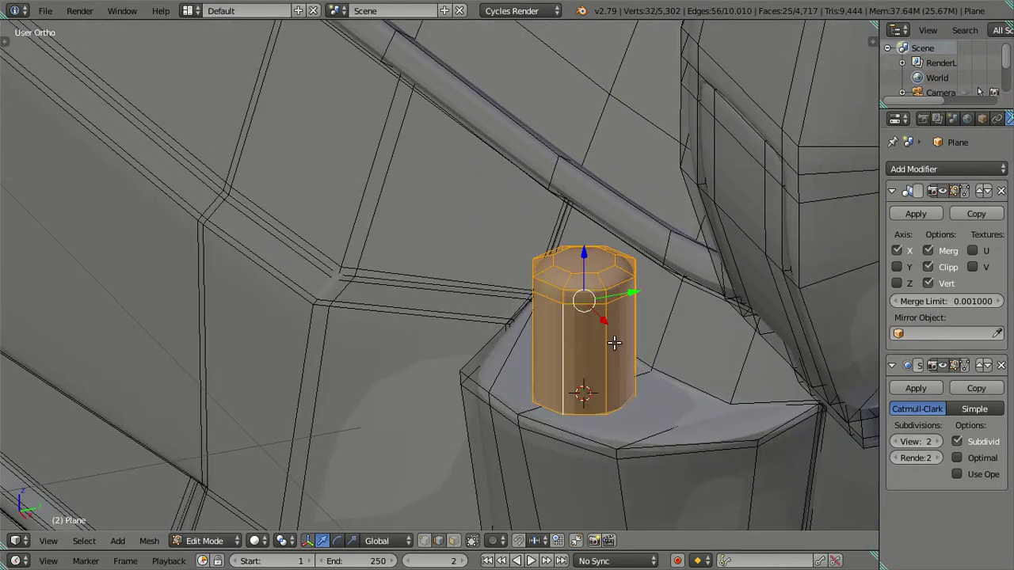
key("g")
key("y")
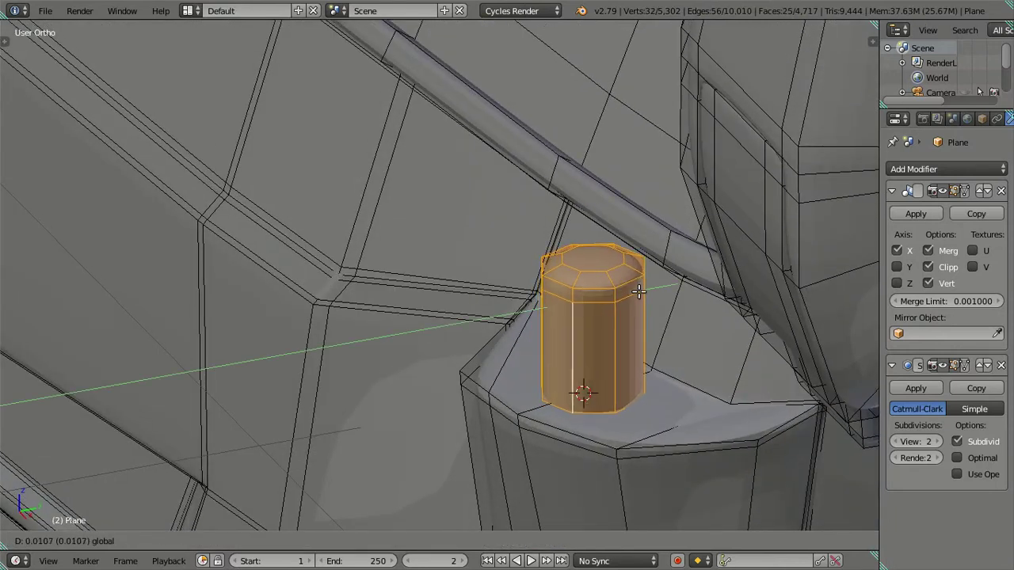
left_click(641, 292)
mouse_move(641, 292)
middle_mouse_down()
mouse_move(562, 323)
mouse_move(641, 340)
middle_mouse_up()
key("g")
key("y")
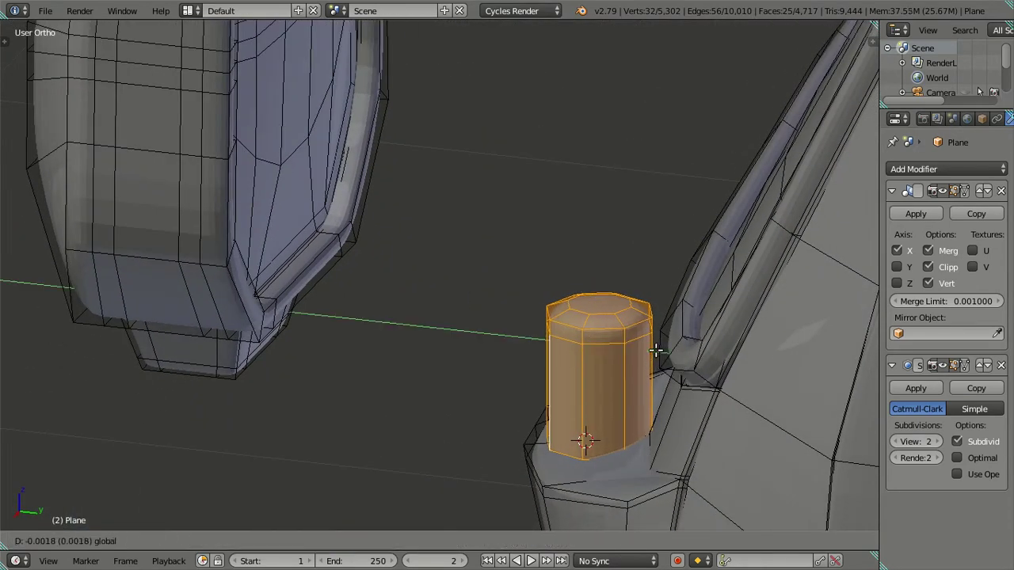
left_click(654, 384)
key("a")
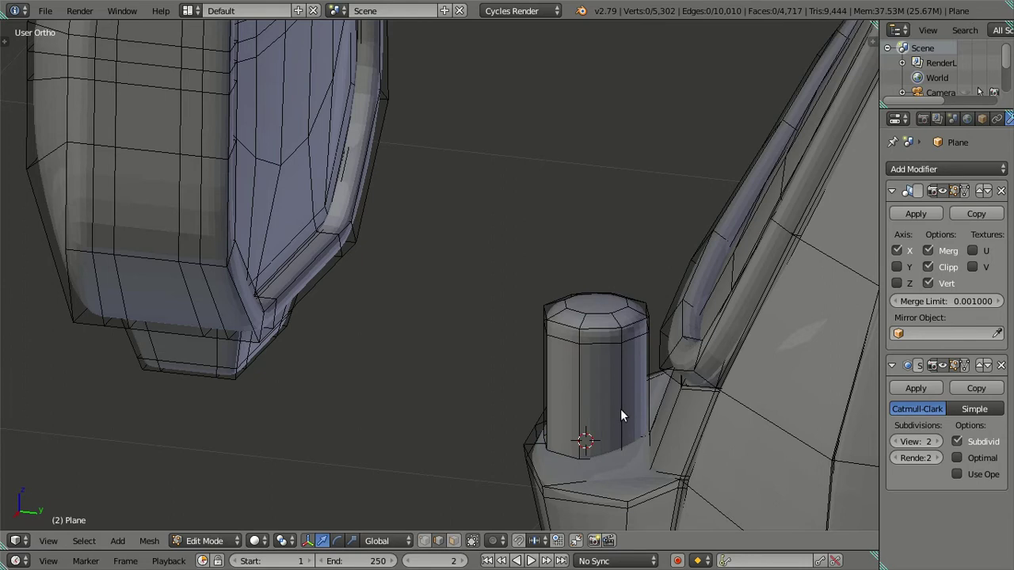
key("Tab")
Lower the post's base loop further along Z and check the smoothed result on the cab
mouse_move(619, 387)
middle_mouse_down()
mouse_move(690, 363)
mouse_move(725, 377)
mouse_move(632, 360)
mouse_move(595, 425)
middle_mouse_up()
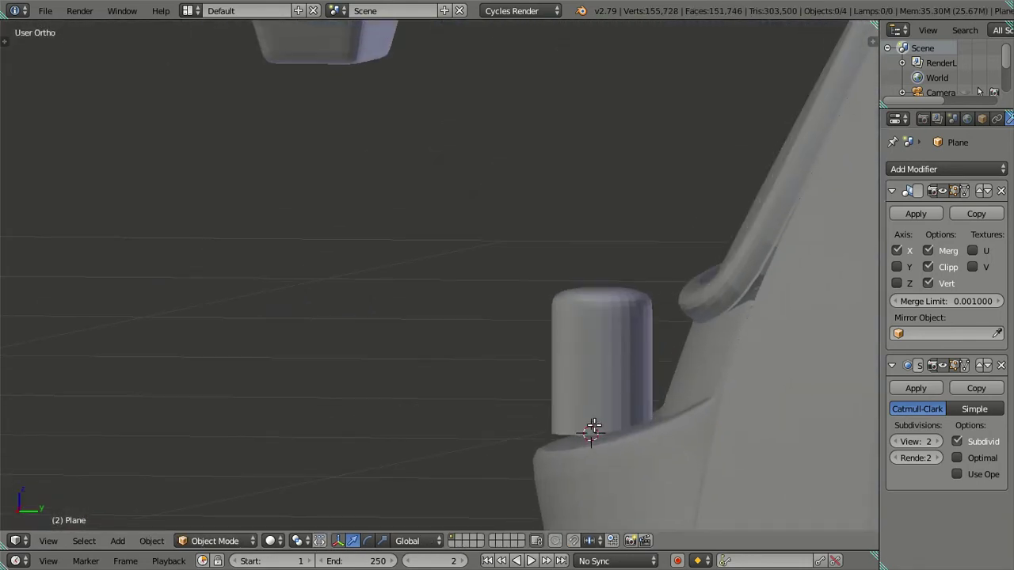
key("Tab")
right_click(576, 431, "alt")
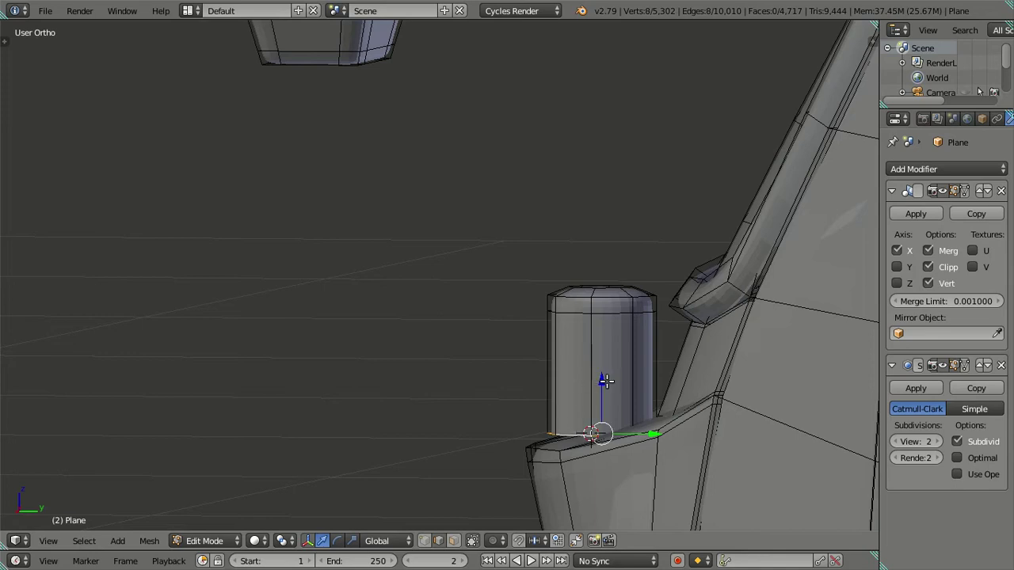
key("g")
key("z")
left_click(619, 398)
key("a")
mouse_move(496, 418)
middle_mouse_down()
mouse_move(593, 425)
mouse_move(568, 317)
mouse_move(640, 346)
mouse_move(589, 339)
middle_mouse_up()
key("Tab")
scroll(535, 392, "down", 4)
left_click(638, 388)
mouse_move(655, 381)
middle_mouse_down()
mouse_move(613, 322)
mouse_move(543, 326)
mouse_move(549, 314)
middle_mouse_up()
Inspect the mirror reference in front view, then return to an angled solid view
key("KP_1")
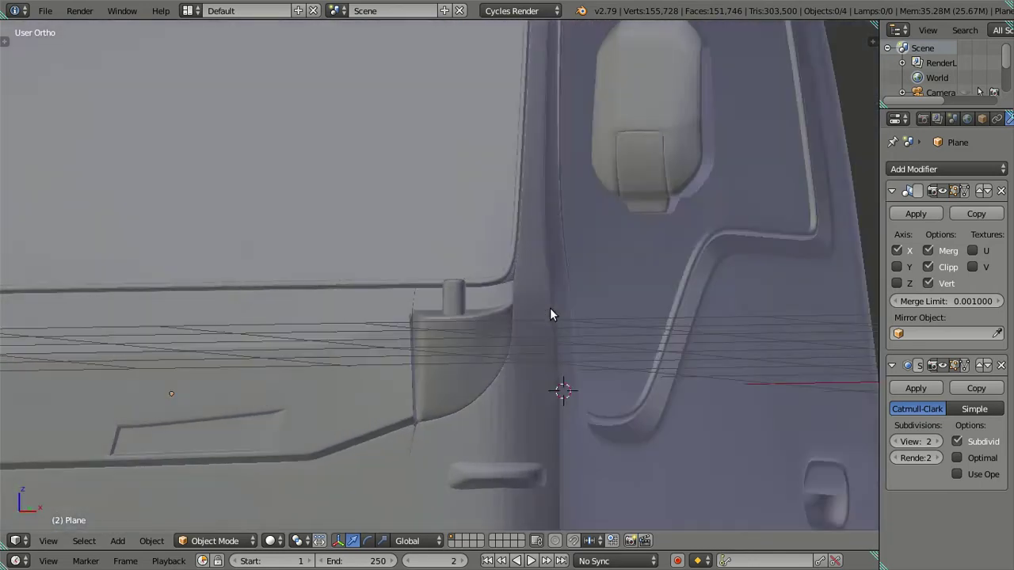
scroll(489, 287, "up", 2)
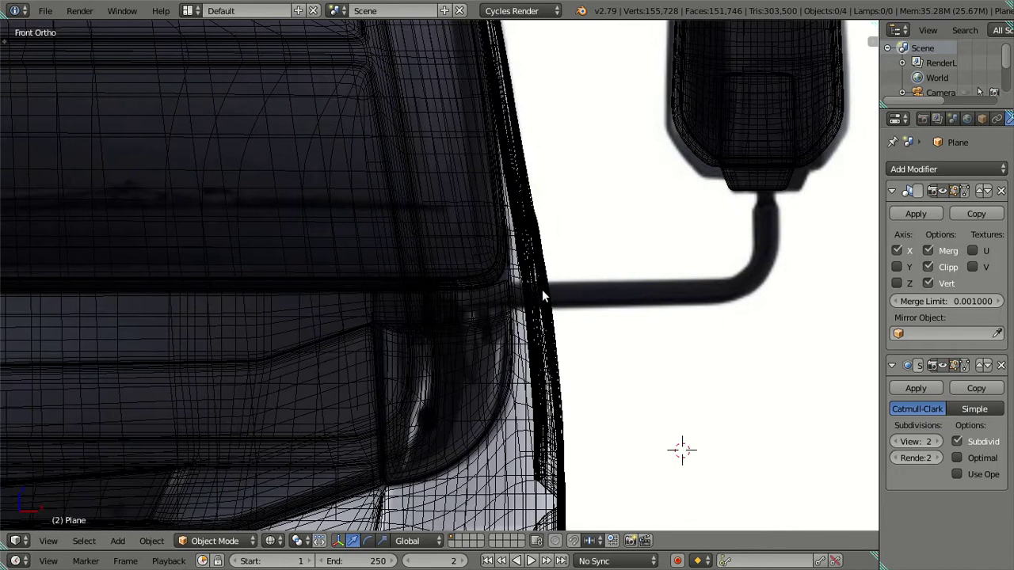
middle_click_drag(560, 300, 559, 323, "shift")
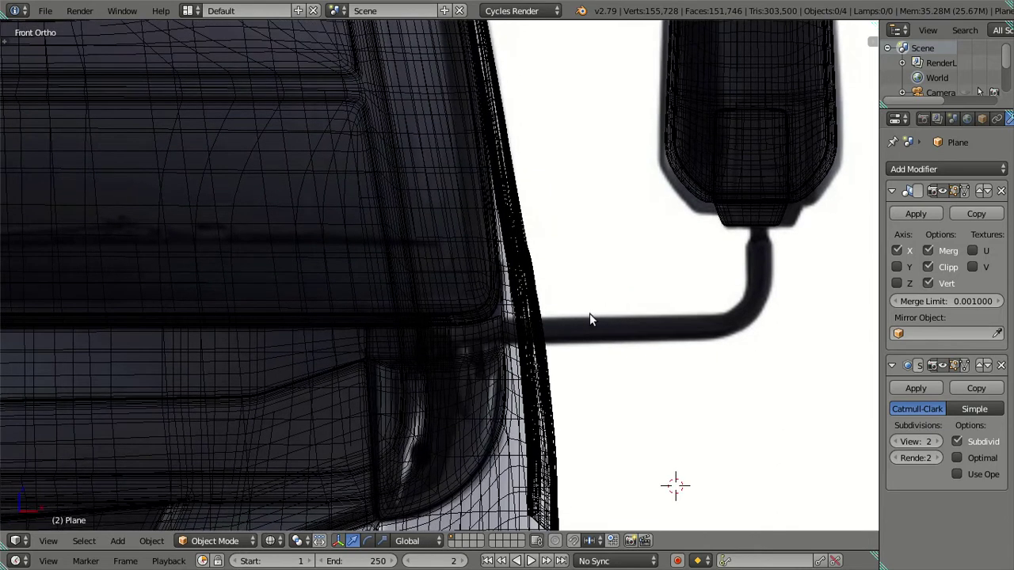
mouse_move(403, 340)
middle_mouse_down()
mouse_move(384, 278)
mouse_move(441, 341)
mouse_move(442, 512)
middle_mouse_up()
key("z")
scroll(440, 294, "up", 3)
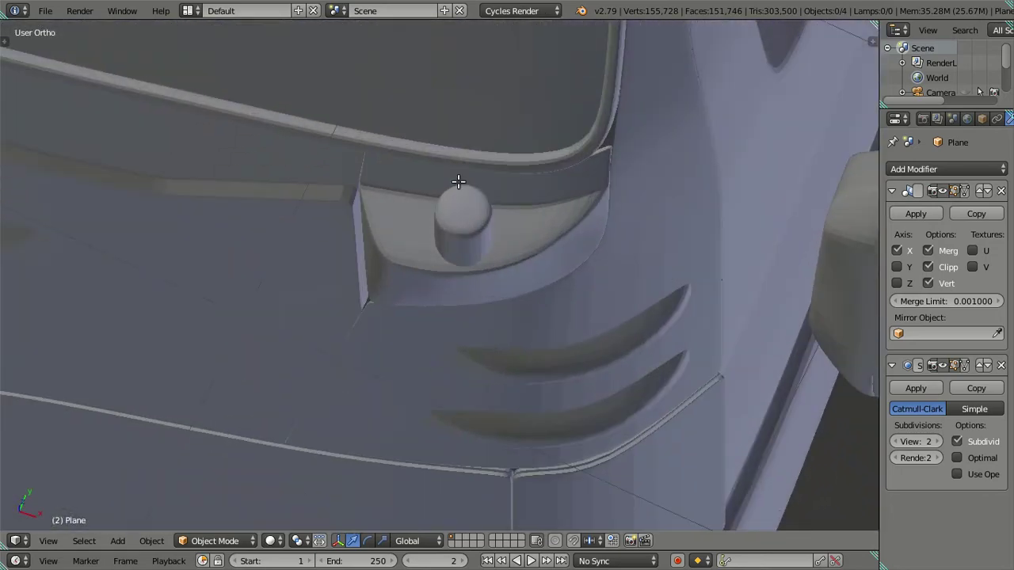
In Edit Mode, set the Subdivision Surface view level to 0
key("Tab")
left_click(895, 448)
left_click(895, 447)
scroll(659, 357, "down", 2)
mouse_move(658, 357)
middle_mouse_down()
mouse_move(462, 337)
mouse_move(584, 164)
mouse_move(526, 251)
mouse_move(570, 151)
middle_mouse_up()
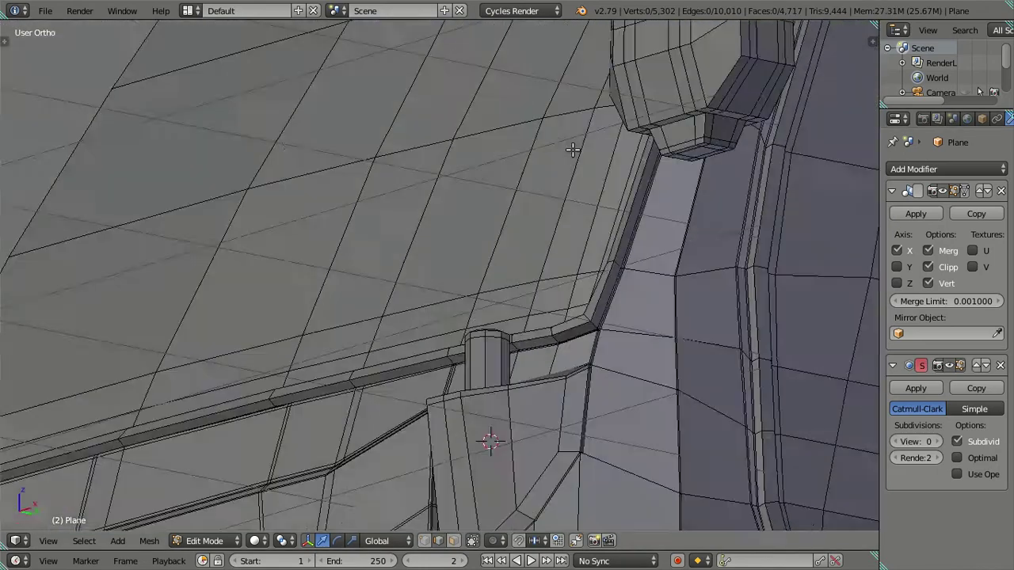
scroll(664, 93, "down", 4)
middle_click_drag(663, 92, 680, 221)
Snap the 3D cursor to two edges under the mirror housing, then select the post's octagonal top face
right_click(731, 211)
right_click(715, 187, "shift")
middle_click_drag(716, 187, 682, 198)
key("shift+s")
left_click(634, 262)
scroll(634, 262, "up", 5)
mouse_move(437, 348)
middle_mouse_down()
mouse_move(459, 412)
mouse_move(238, 222)
middle_mouse_up()
right_click(224, 210, "alt")
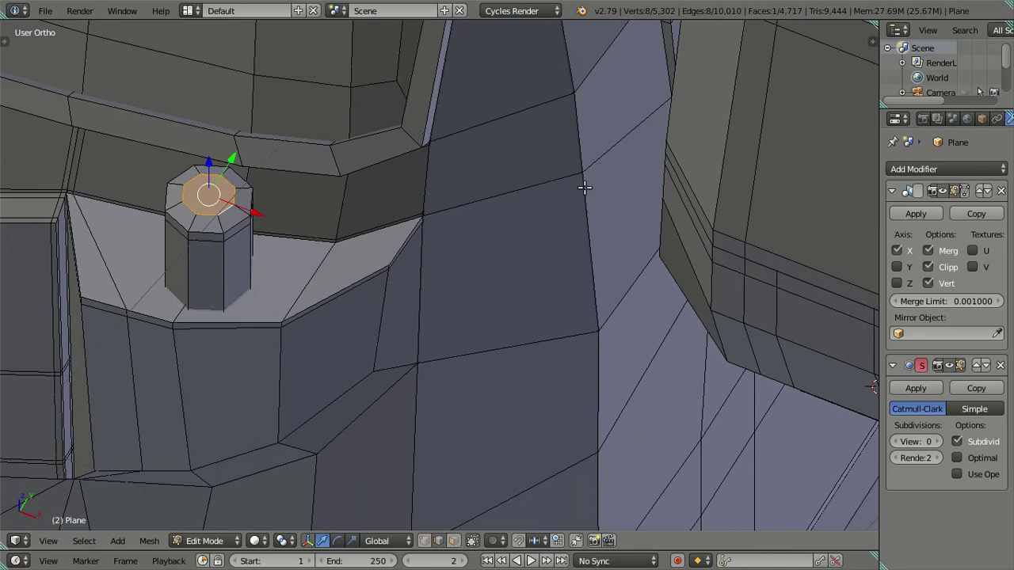
Duplicate the post's octagonal top face and snap the copy to the 3D cursor, viewed from front
key("shift+d")
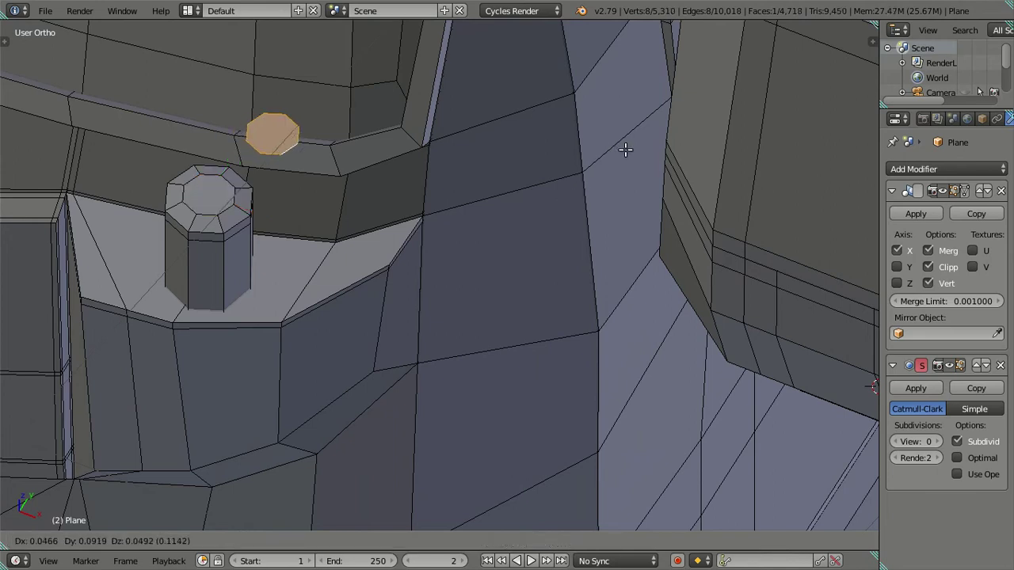
right_click(625, 149)
key("shift+s")
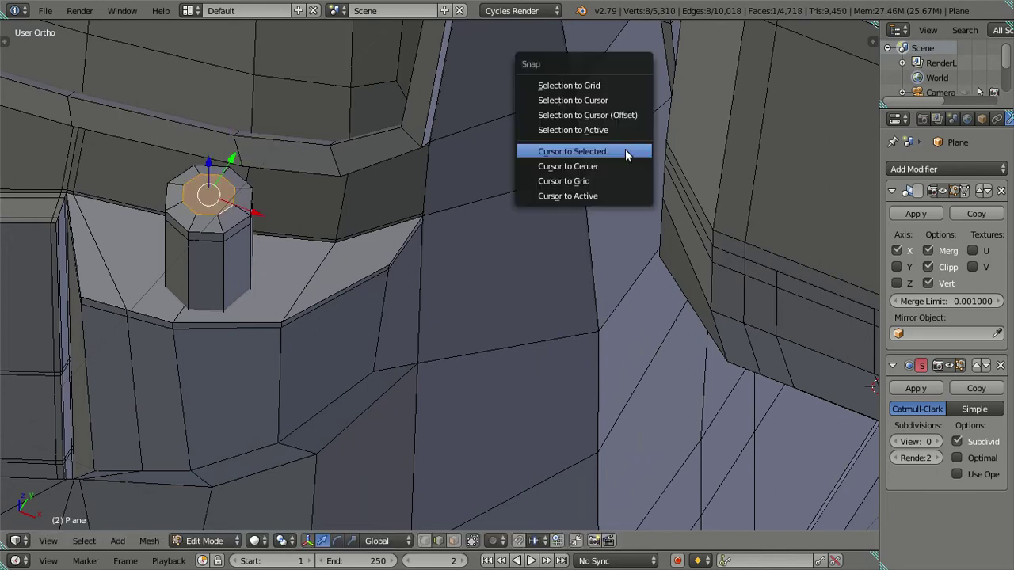
left_click(621, 123)
key("KP_Decimal")
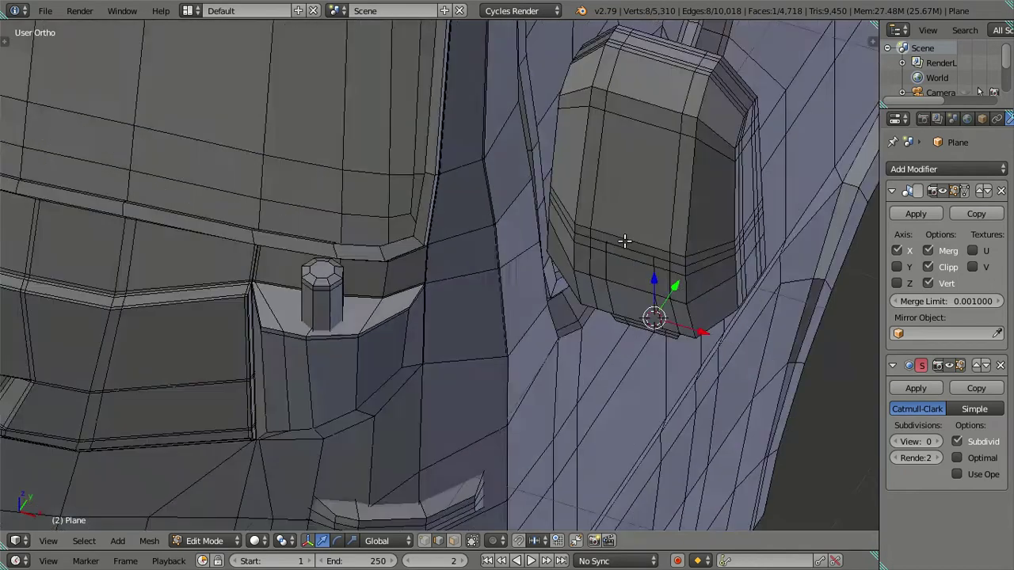
key("KP_1")
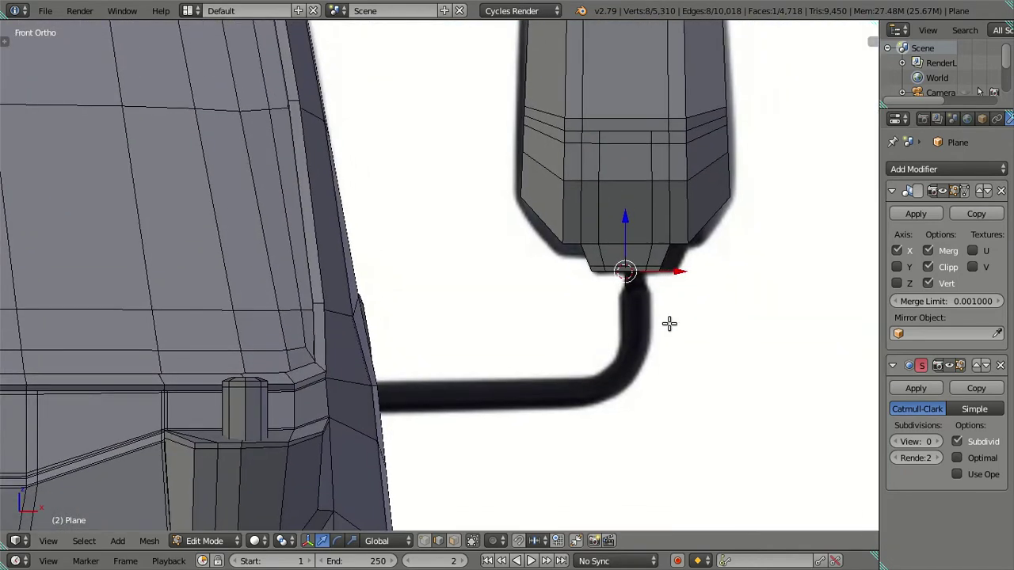
scroll(668, 323, "up", 1)
Extrude the copied face downward under the mirror housing
key("e")
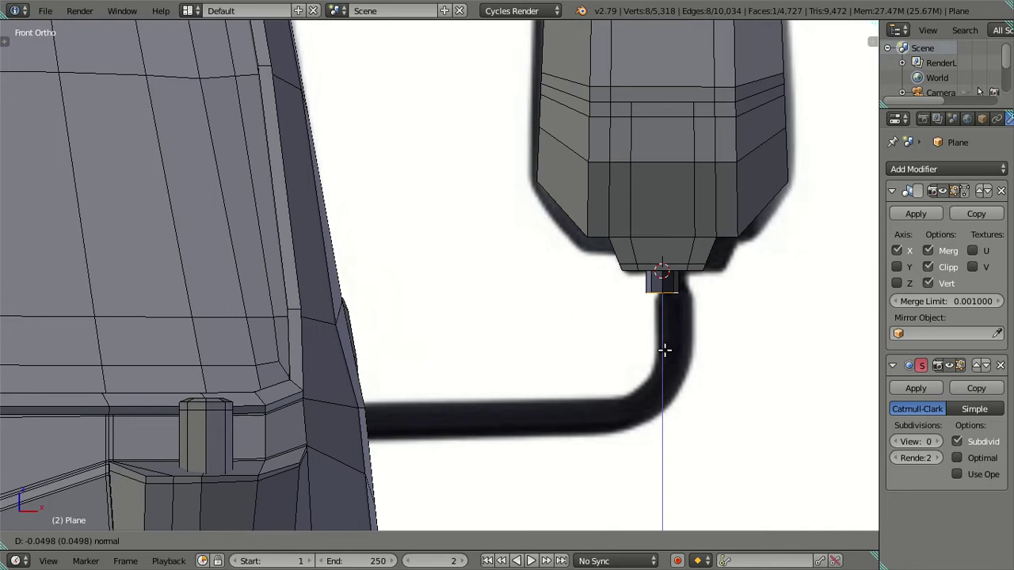
left_click(664, 347)
scroll(618, 344, "up", 1)
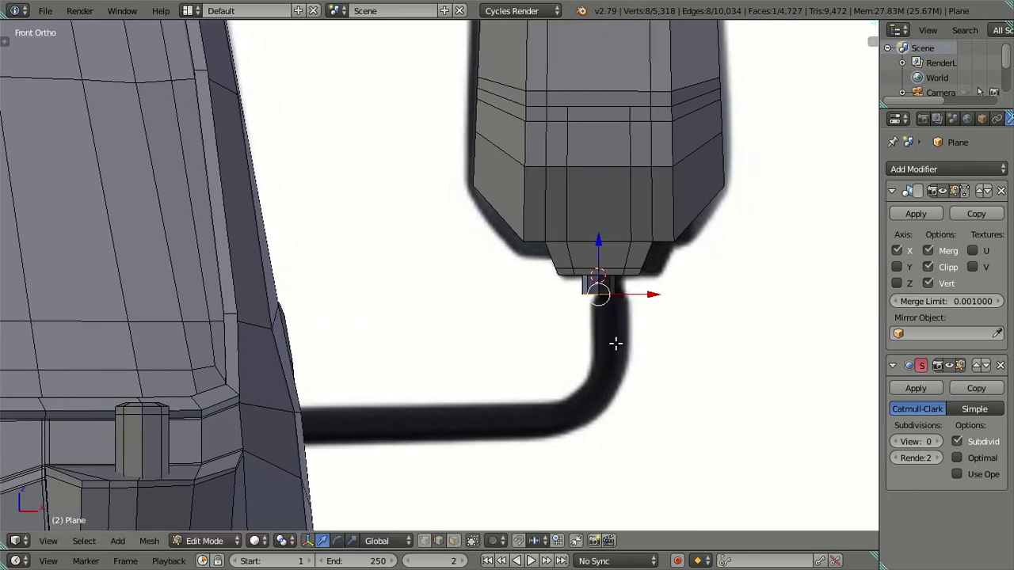
scroll(616, 343, "up", 1)
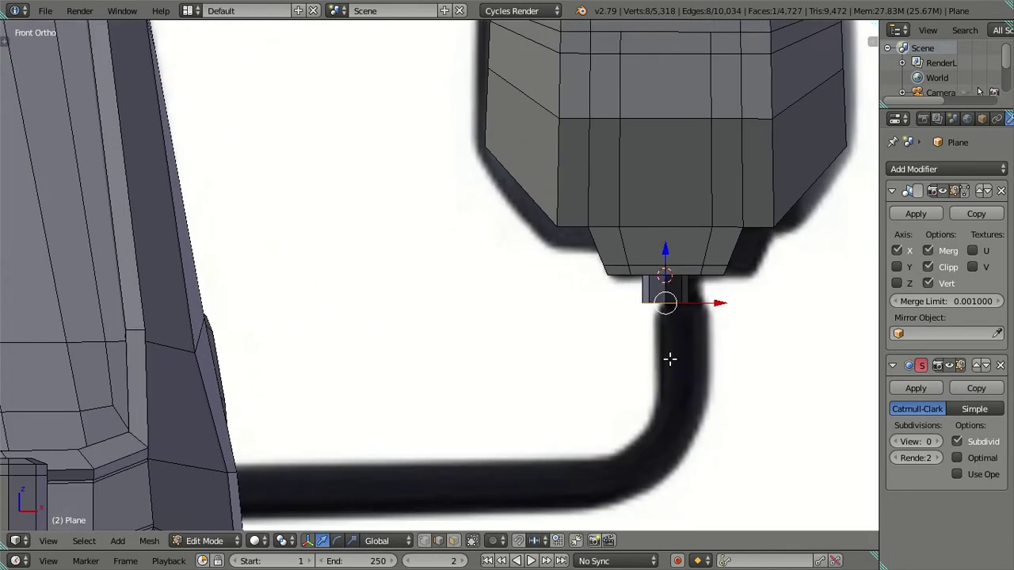
Add a new ring in place, lower it and scale it slightly wider, checking from the side
key("e")
key("Escape")
left_click_drag(663, 257, 673, 267)
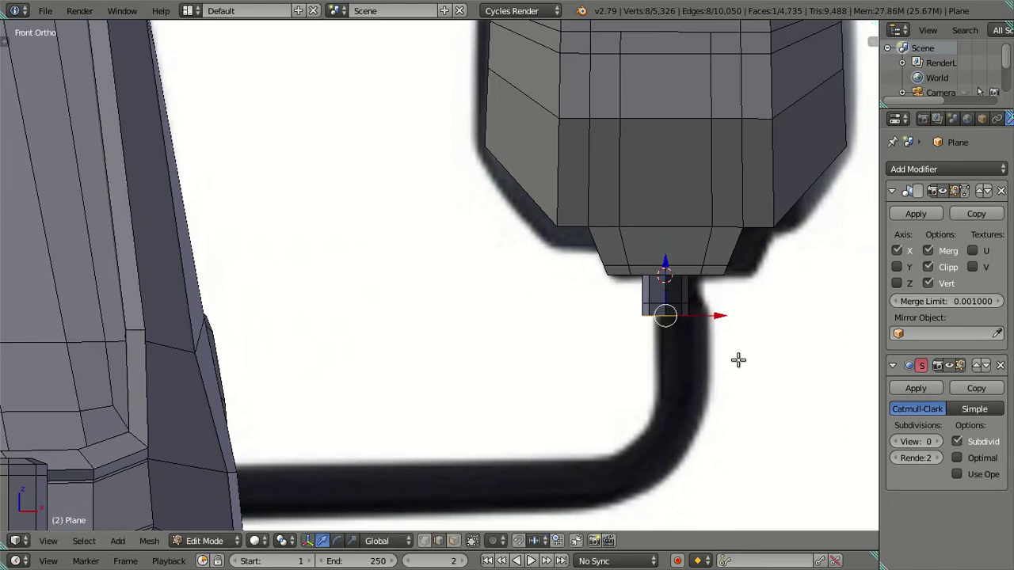
key("s")
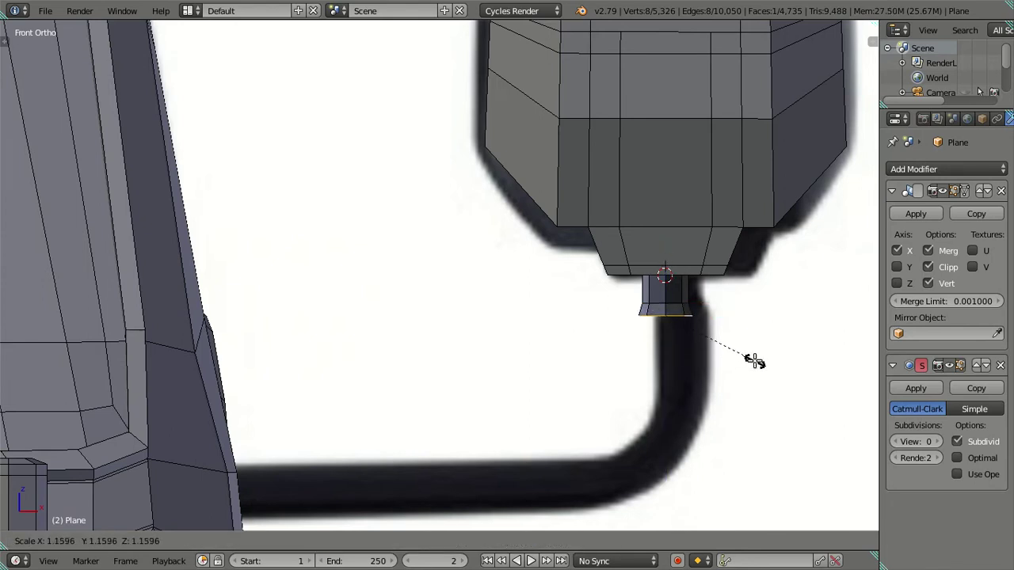
left_click(758, 362)
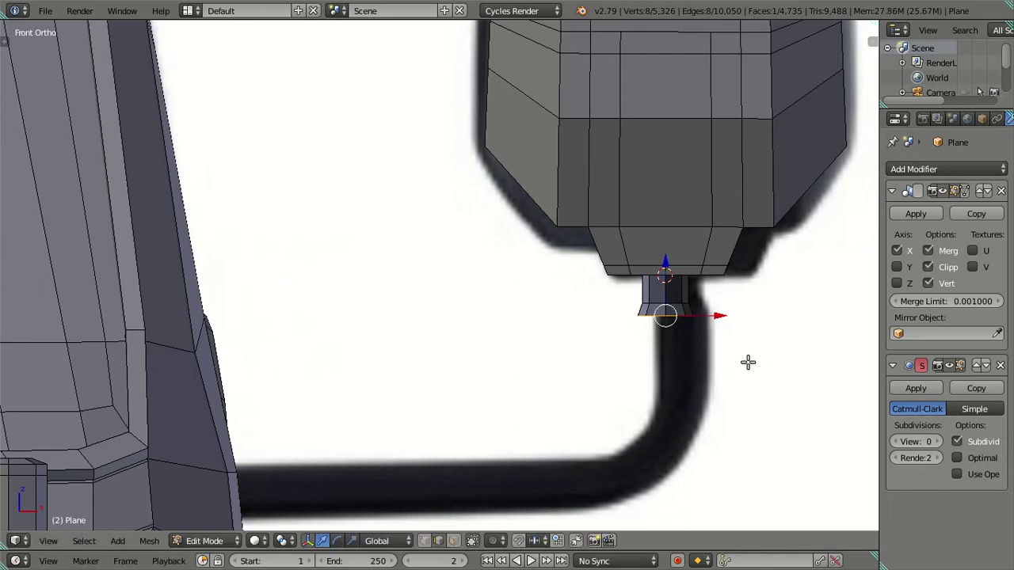
key("KP_3")
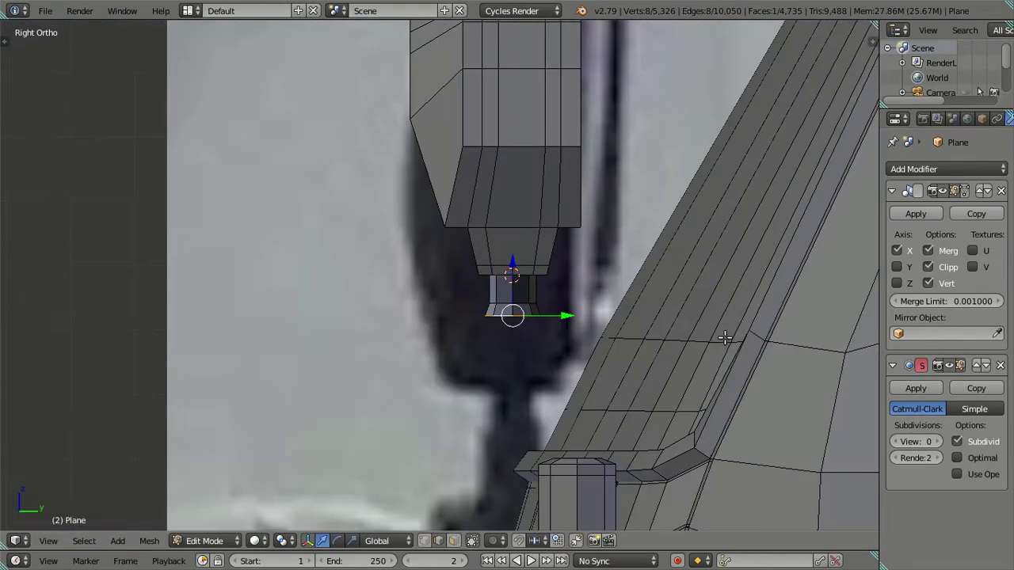
key("KP_1")
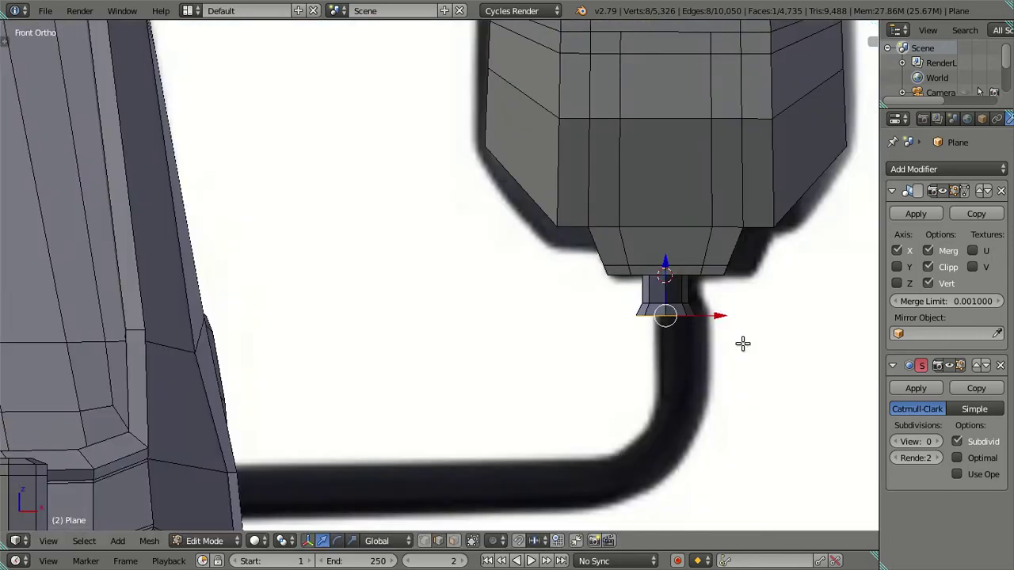
key("e")
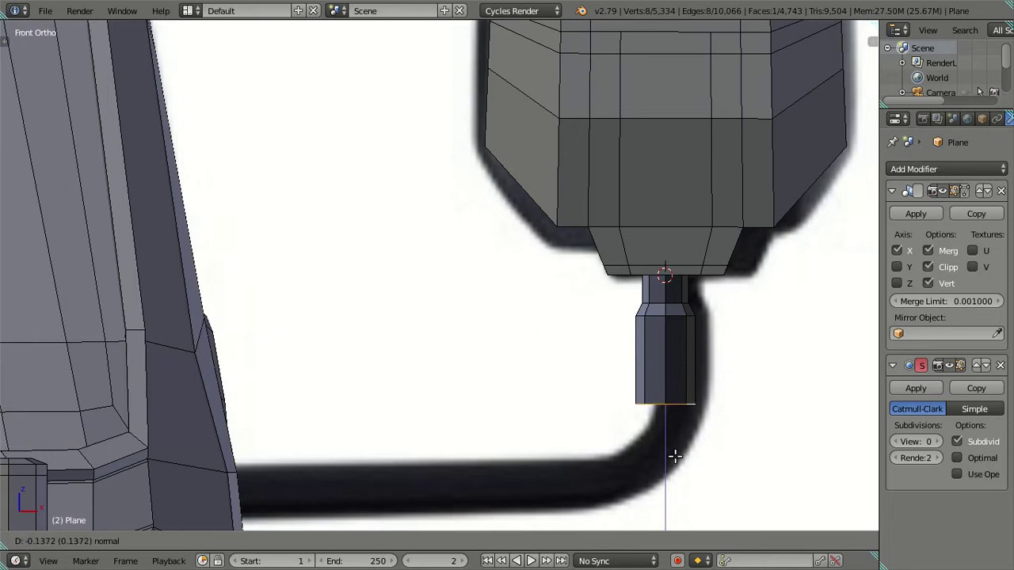
Finish the downward extrusion, then add another ring and lower it along Z
left_click(673, 454)
middle_click_drag(645, 436, 642, 339, "shift")
scroll(642, 339, "down", 1)
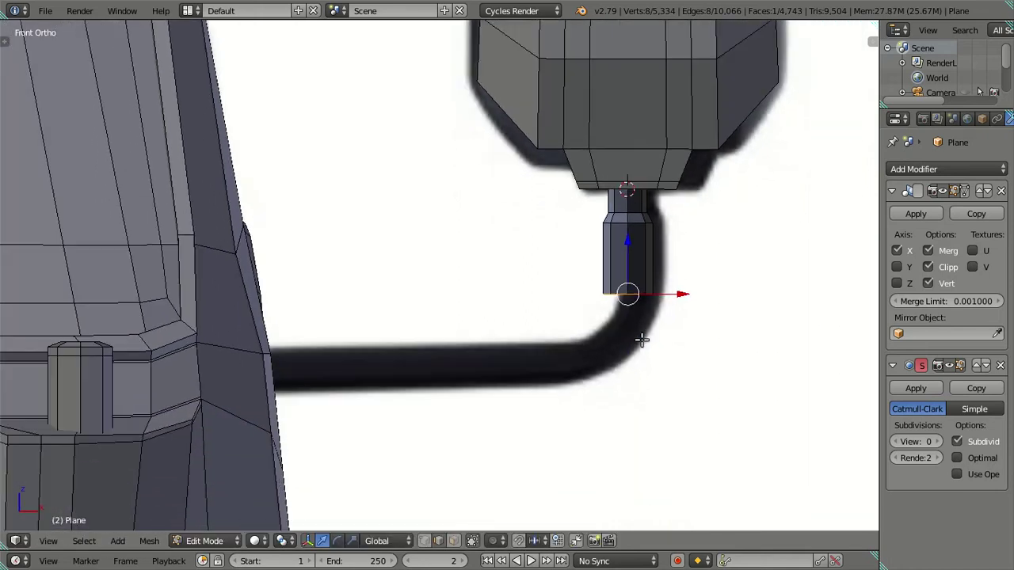
key("e")
right_click(633, 244)
key("g")
key("z")
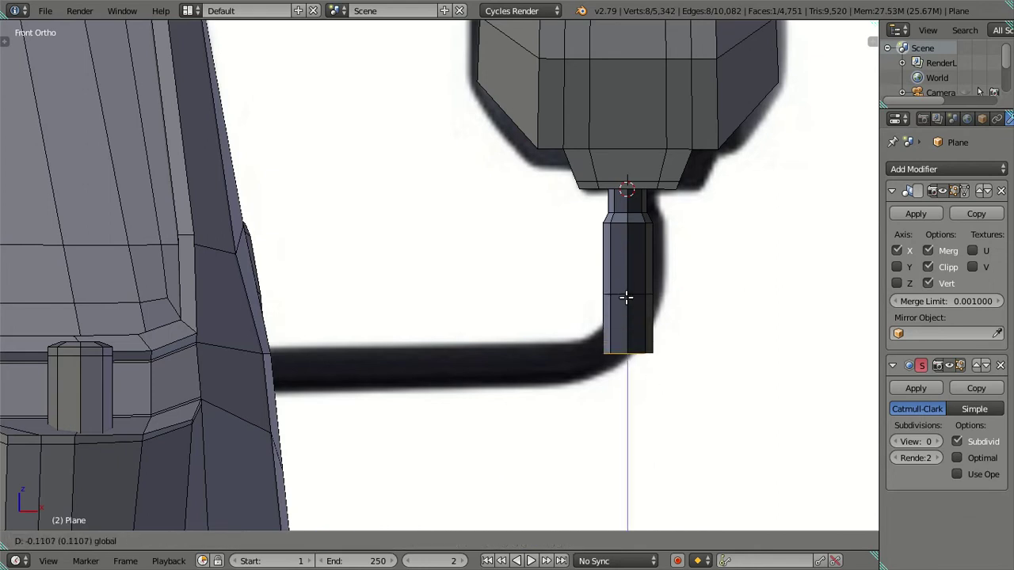
left_click(640, 316)
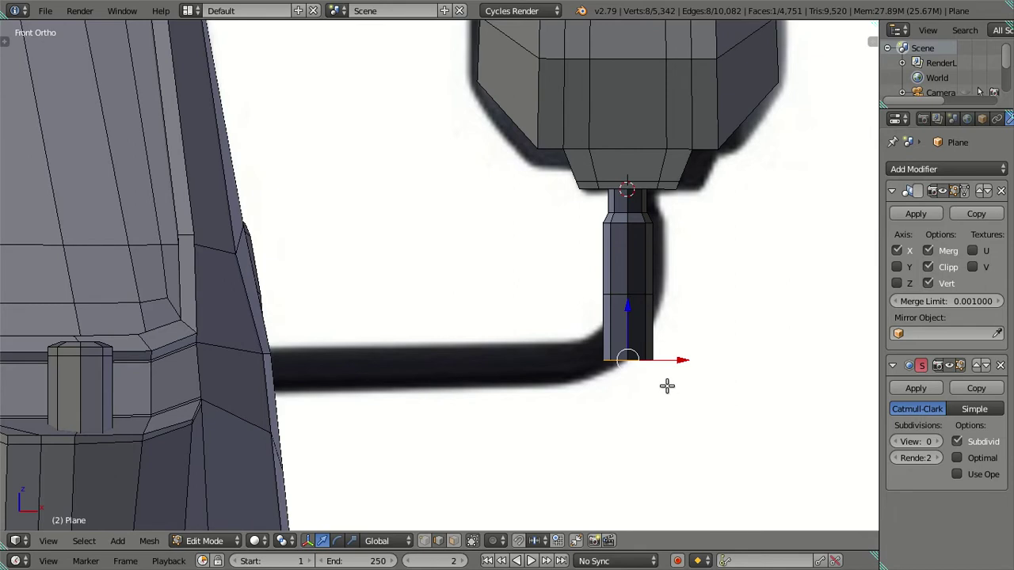
Readjust the bottom ring's height and extrude one more ring down to the reference arm's bend
key("g")
key("z")
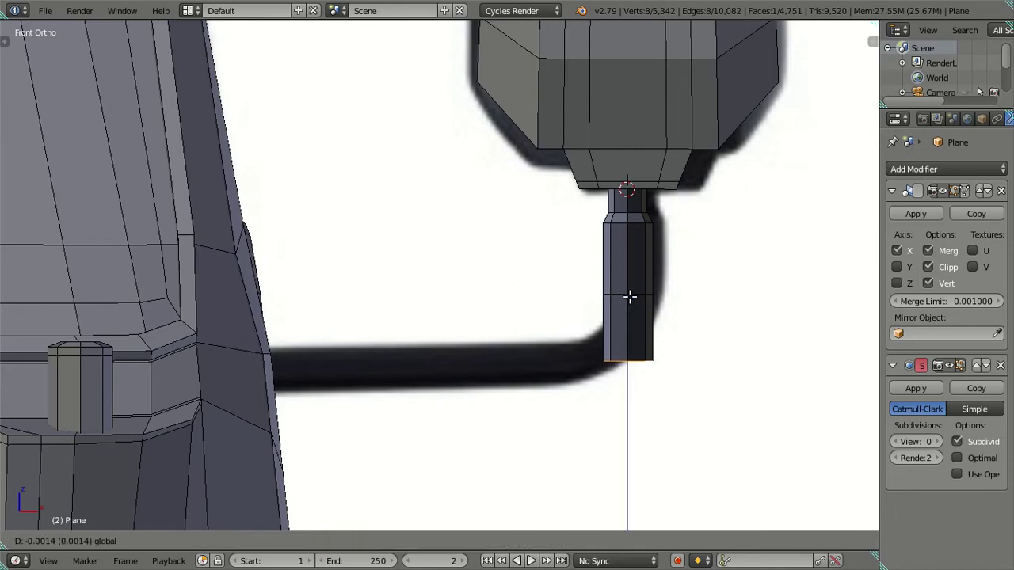
left_click(630, 273)
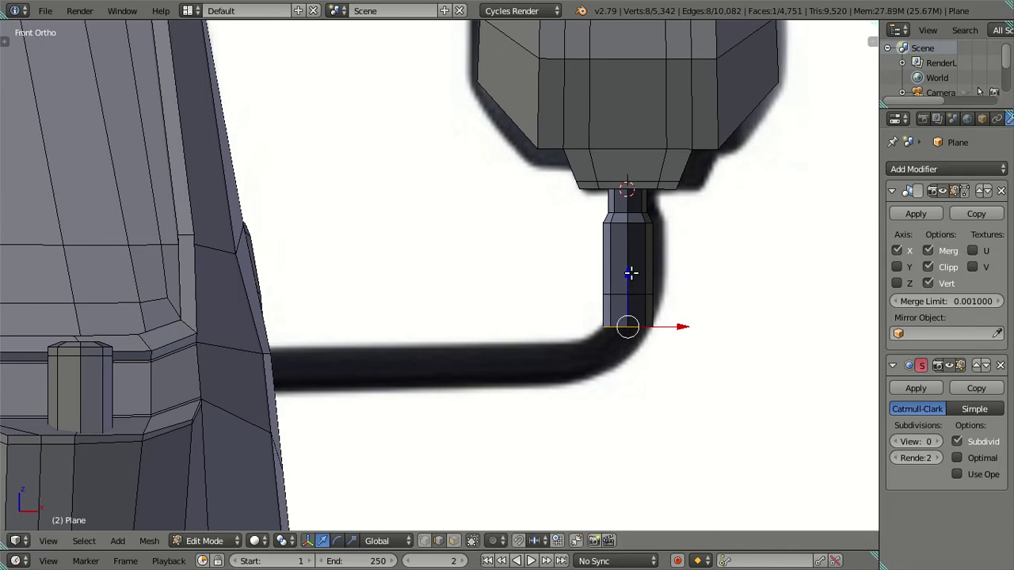
key("e")
key("z")
key("Escape")
key("g")
key("z")
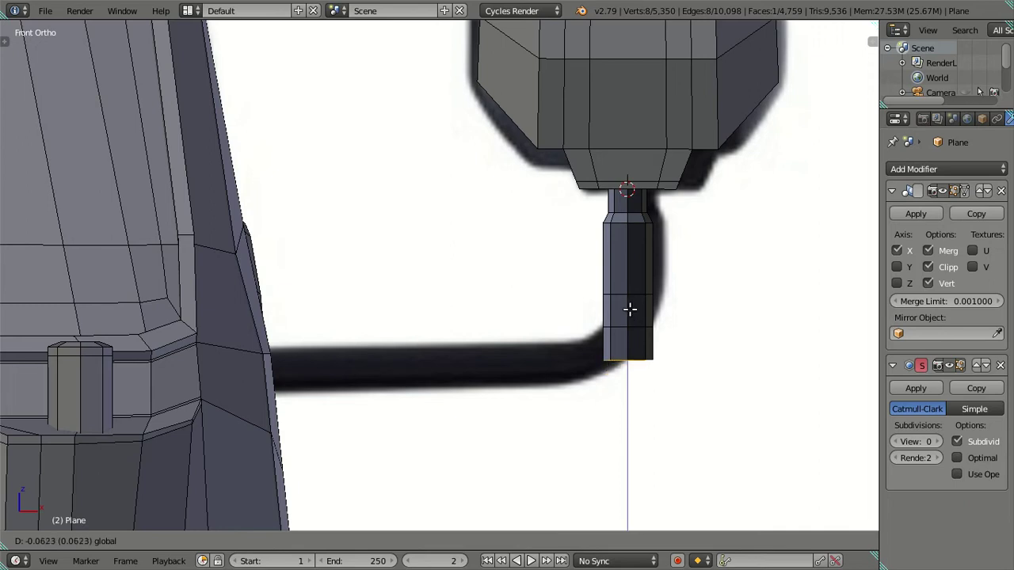
left_click(629, 309)
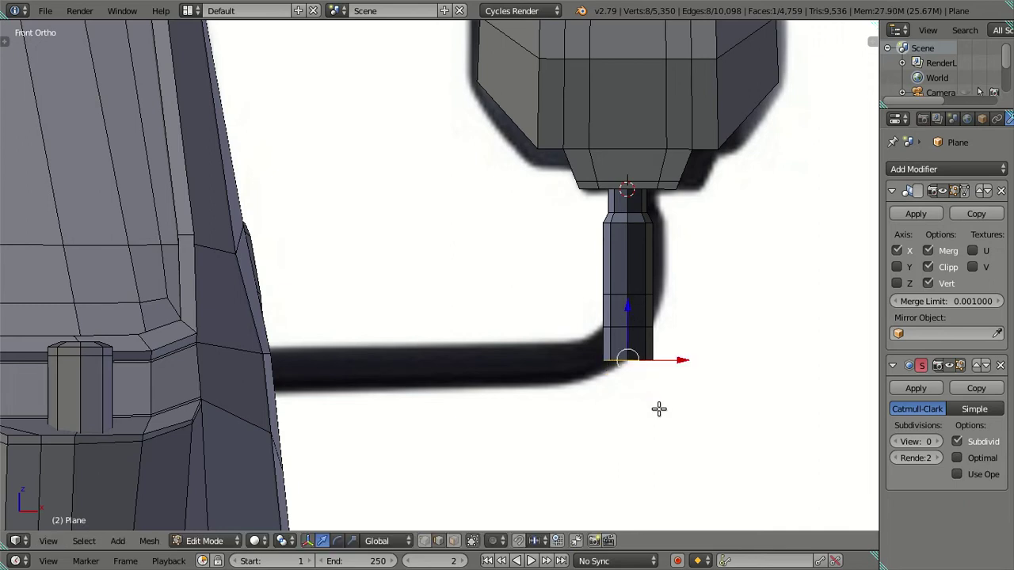
Rotate the tube tip 90° around Y and shift it along X
type("ry")
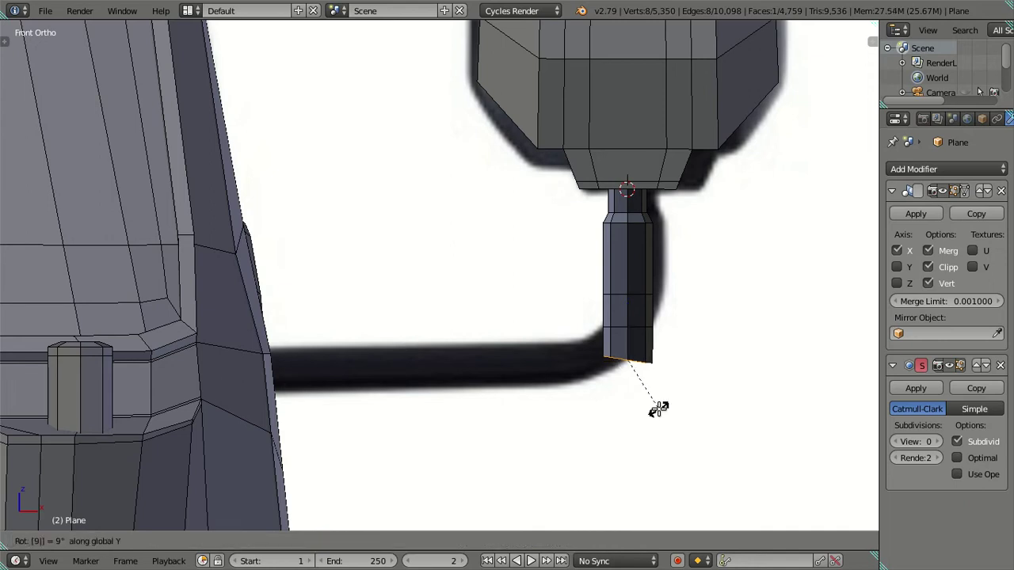
type("90")
key("Return")
key("g")
key("x")
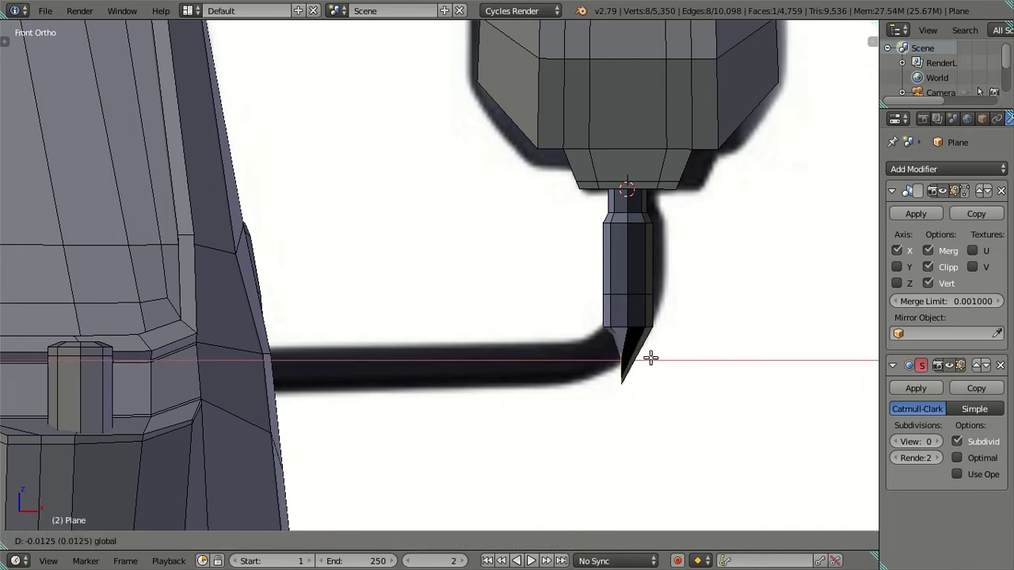
left_click(634, 360)
Dissolve the extra corner vertices, then nudge and slightly scale the corner geometry in wireframe view
key("x")
left_click(566, 340)
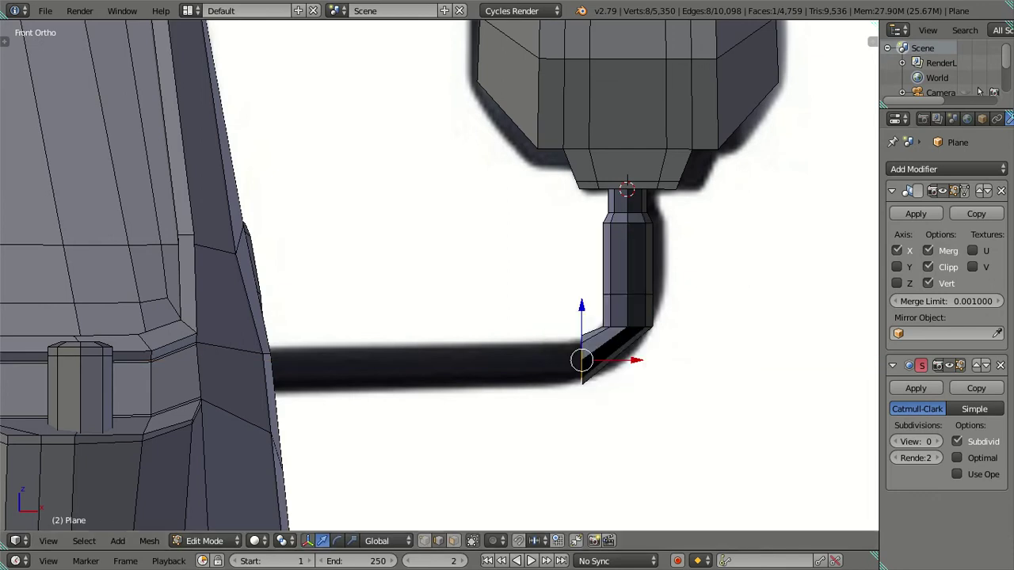
key("z")
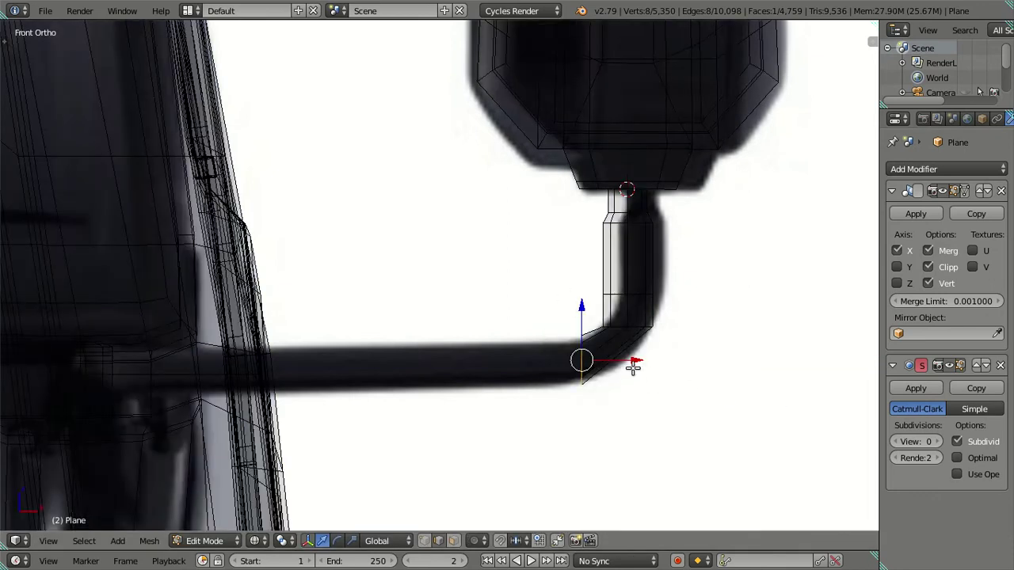
left_click(633, 368)
left_click_drag(636, 361, 630, 361)
left_click(630, 361)
key("s")
left_click(635, 324)
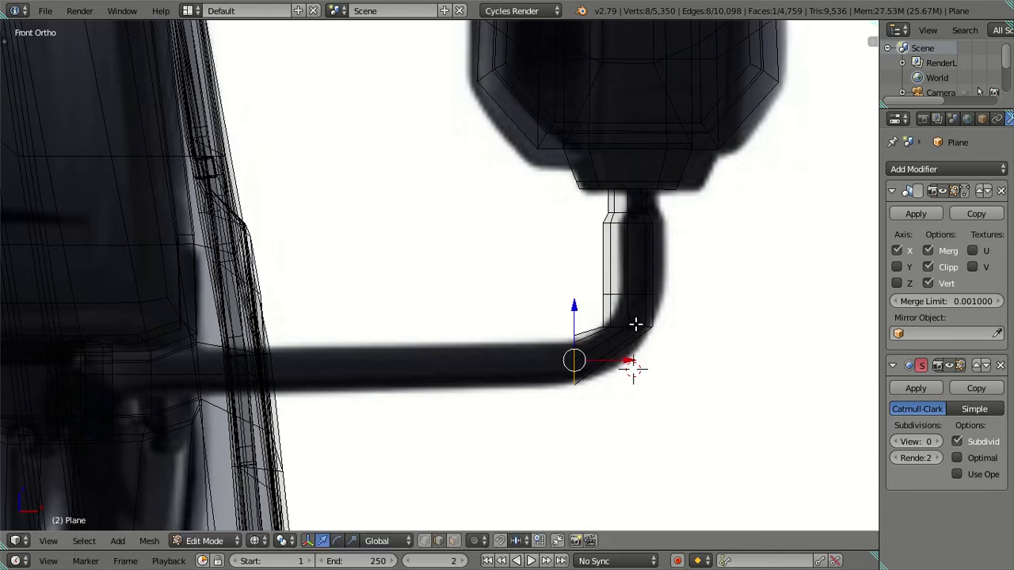
Rotate the bend vertex 45° around Y and adjust it along Z and X to form the chamfer
key("a")
right_click(635, 326)
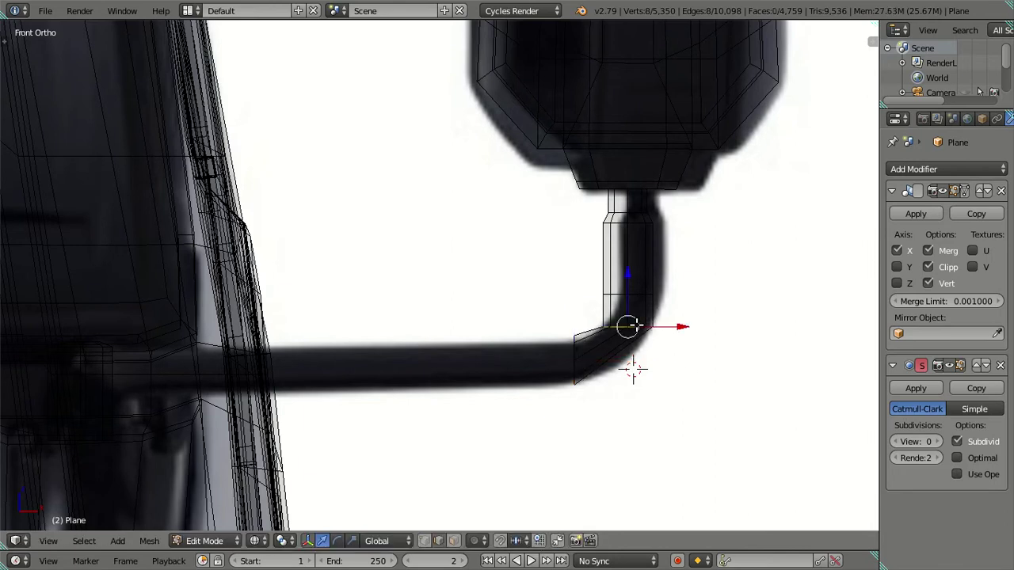
type("ry45")
key("Return")
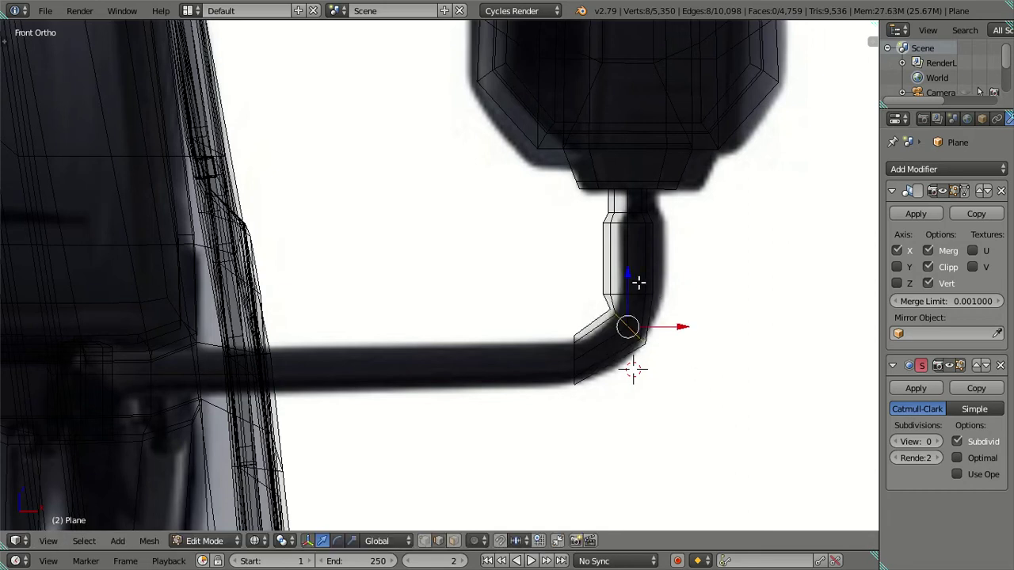
key("g")
key("z")
left_click(685, 359)
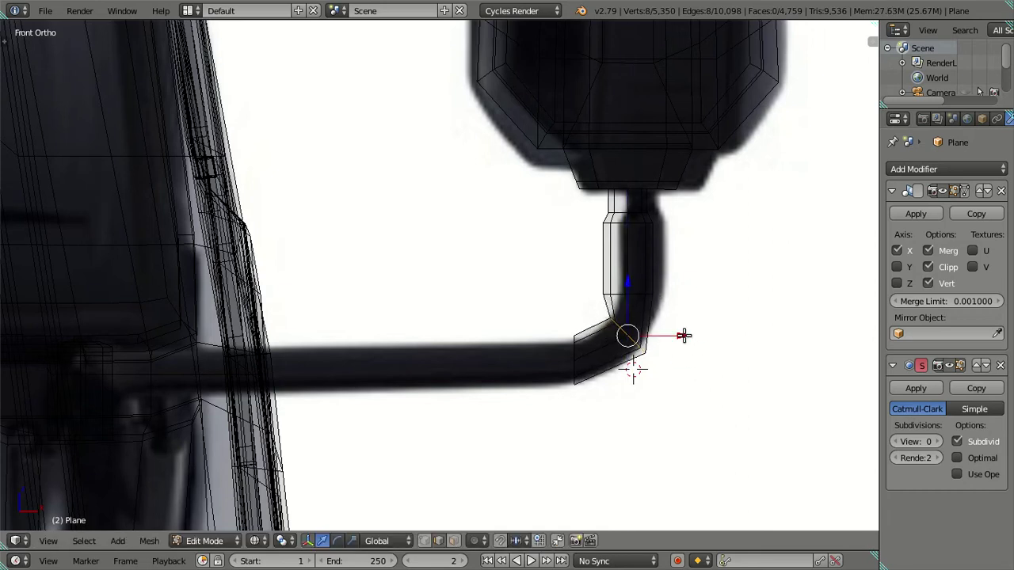
key("g")
key("x")
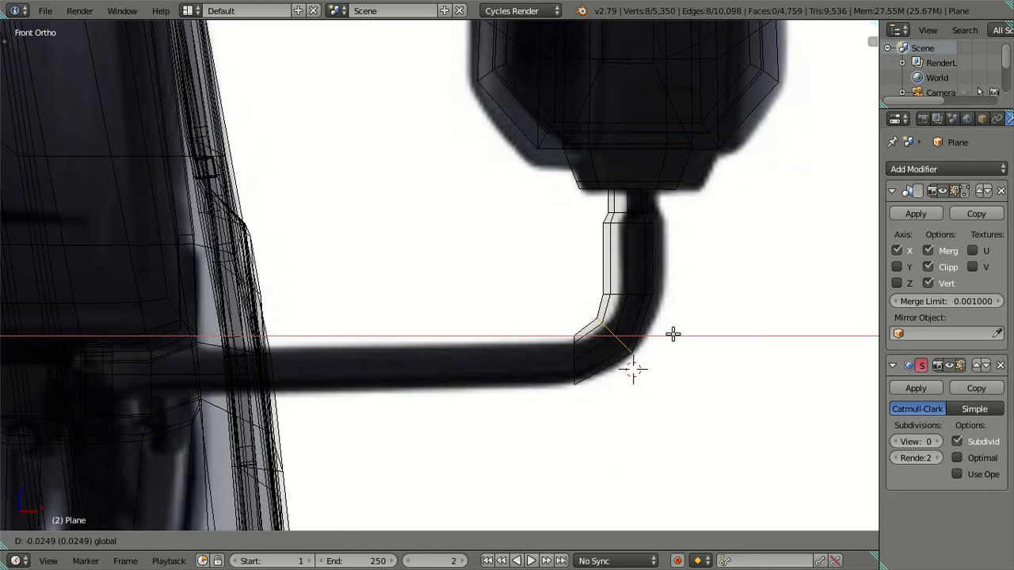
left_click(673, 333)
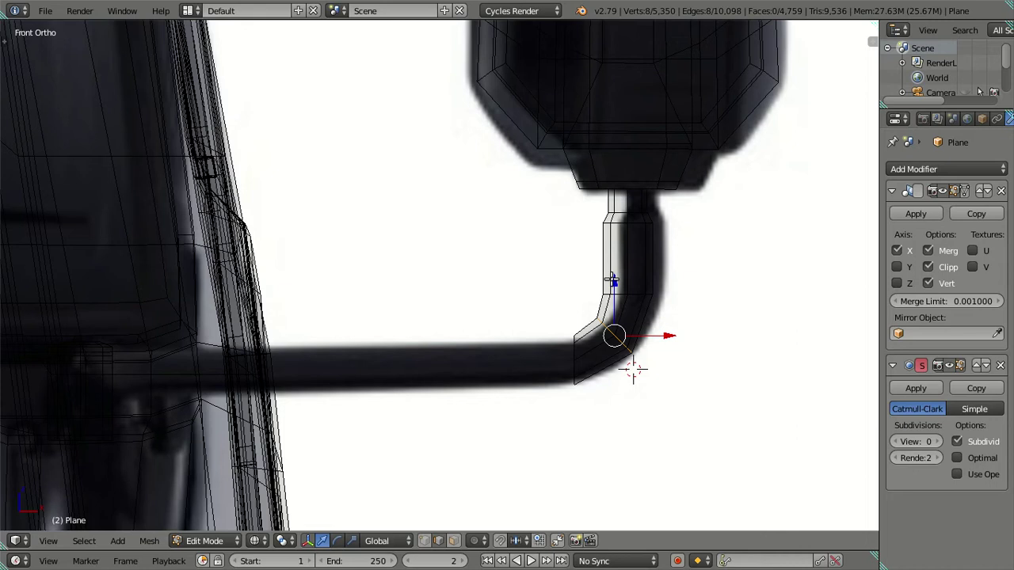
Extrude the tube's end face along X back toward the cab post
key("a")
left_click(576, 360)
key("z")
key("e")
right_click(623, 369)
key("z")
key("g")
key("x")
left_click(208, 360)
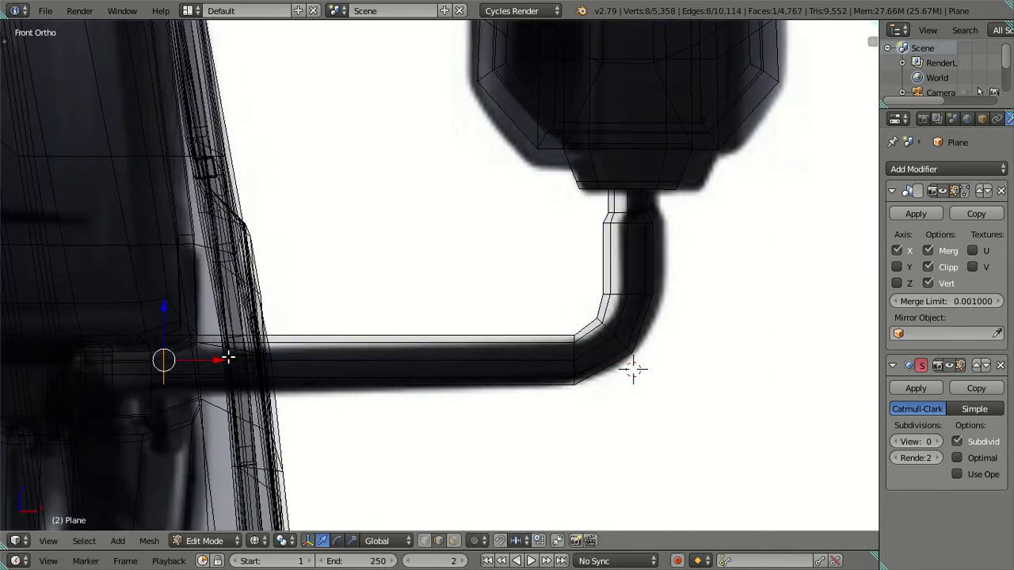
middle_click_drag(207, 360, 523, 361, "shift")
Move the tube end along X to meet the cab post and set its median X in the sidebar
key("z")
key("g")
key("x")
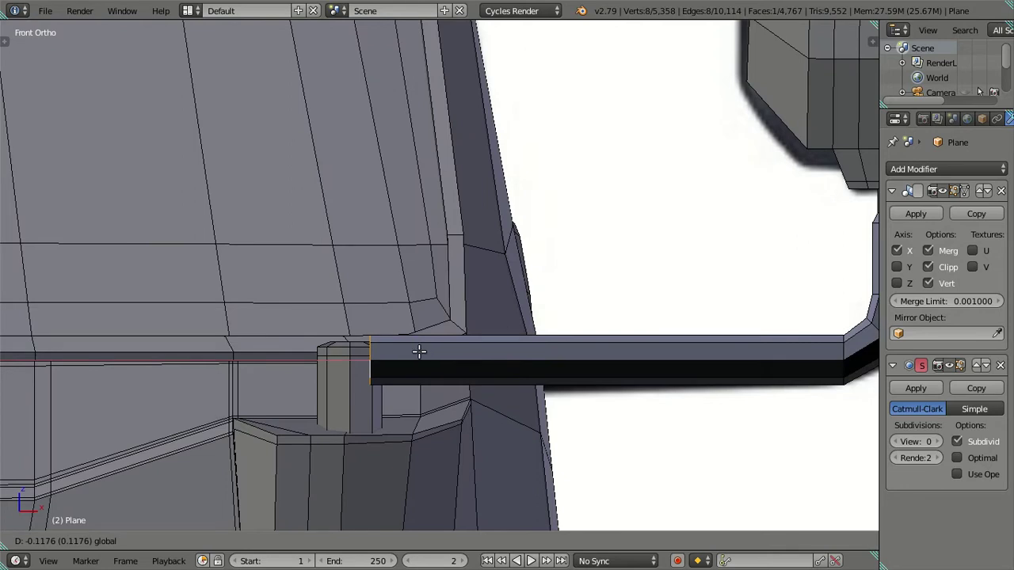
left_click(406, 349)
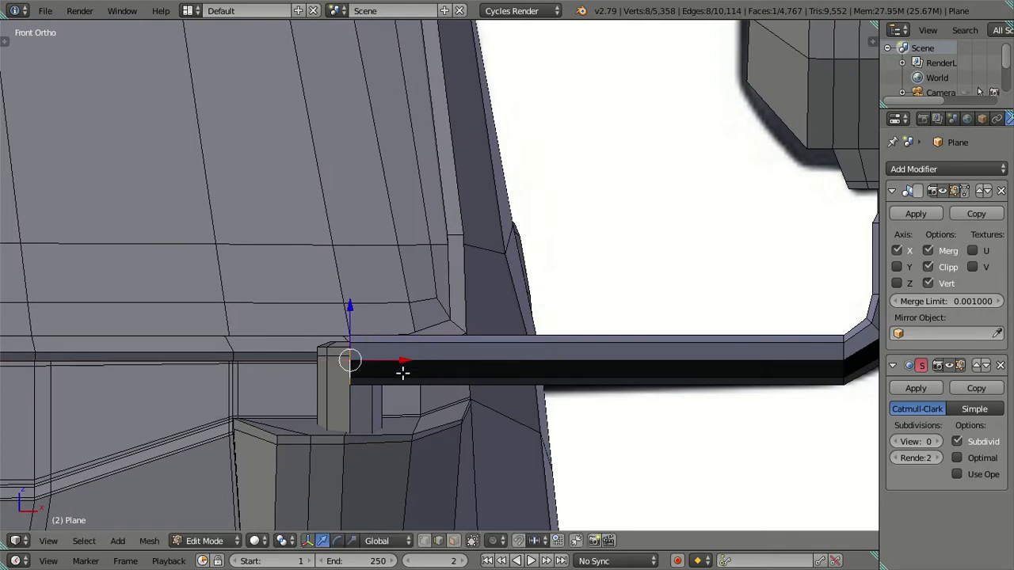
left_click(355, 406)
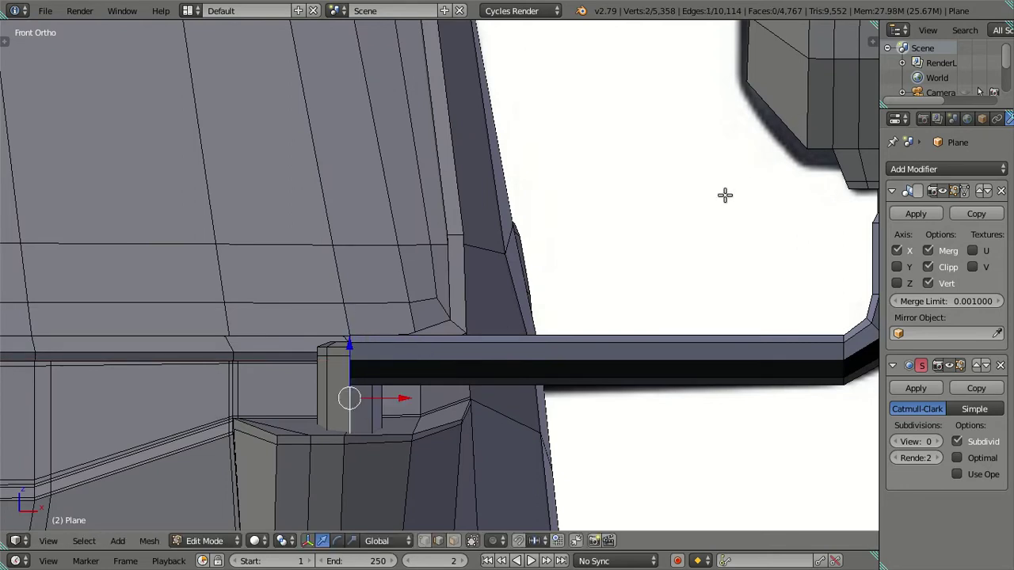
key("n")
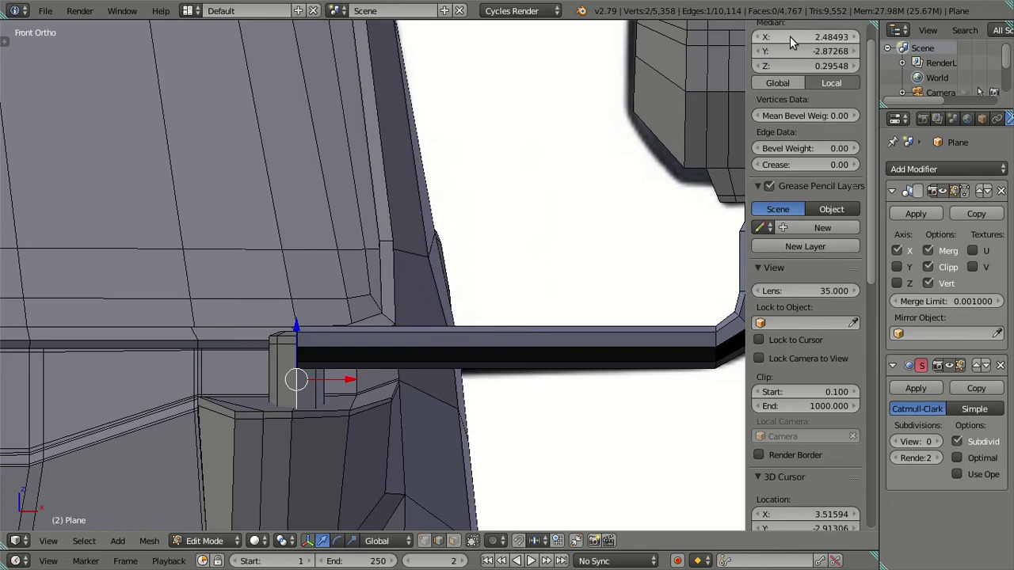
left_click(789, 37)
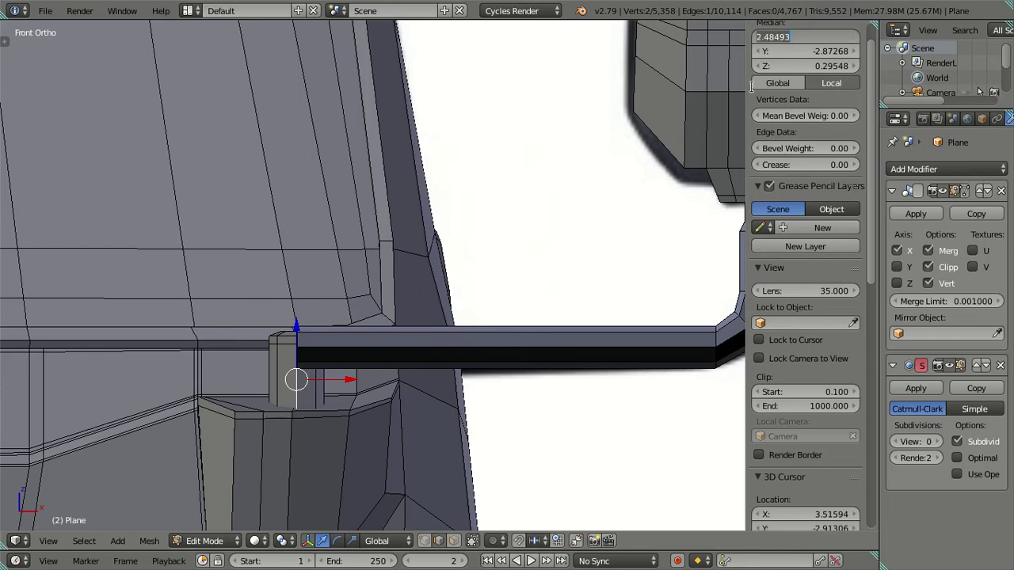
key("Return")
Select the tube's end loop and delete its end cap face at the post
key("a")
middle_click_drag(317, 356, 299, 341)
right_click(306, 338, "alt")
key("c")
key("Escape")
key("x")
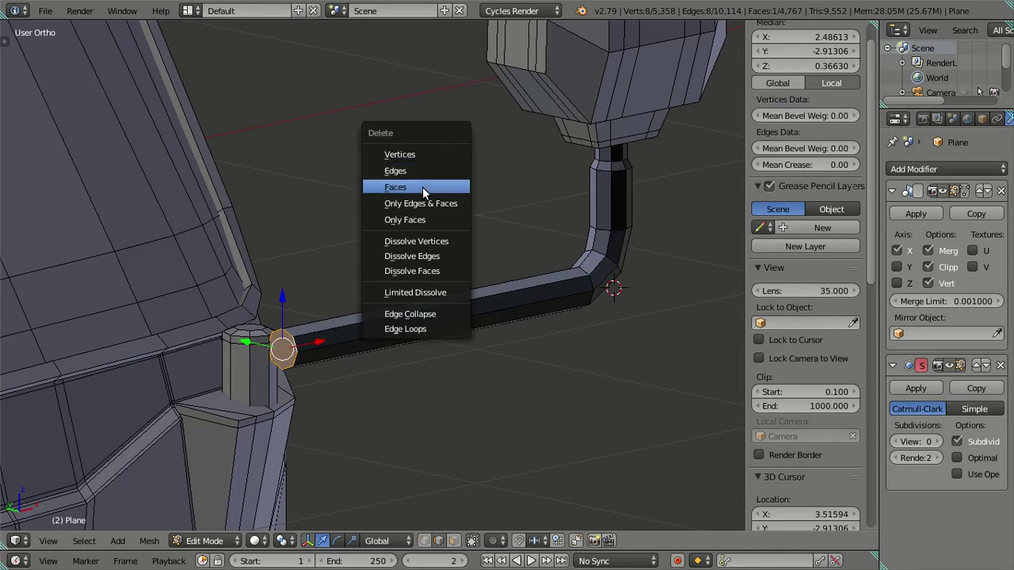
left_click(422, 187)
right_click(296, 342, "alt")
middle_click_drag(415, 326, 654, 206)
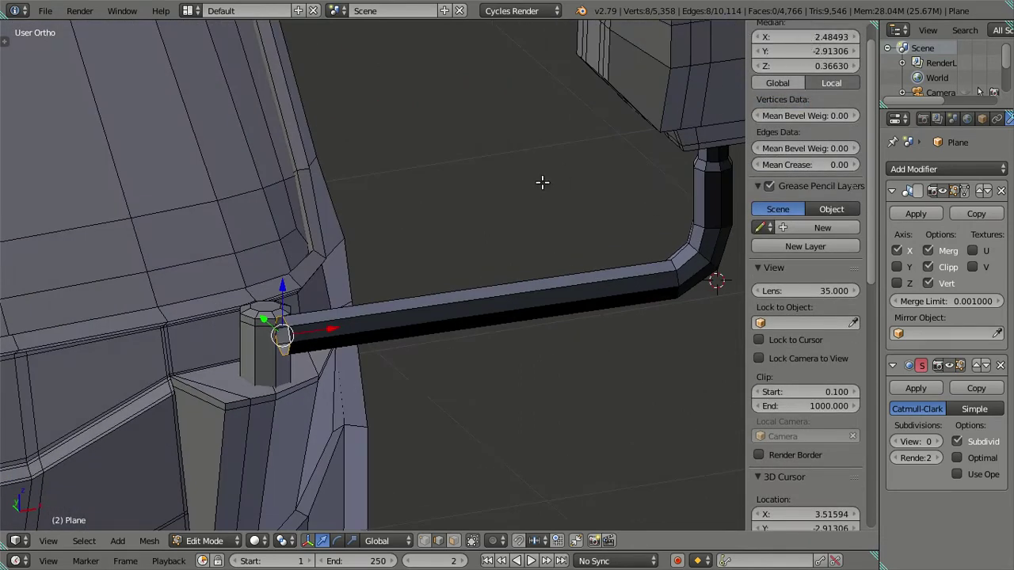
Select faces on the mirror head's lower front
key("a")
middle_click_drag(543, 182, 441, 290)
right_click(422, 230)
right_click(444, 299)
right_click(444, 301, "ctrl")
Hide the selected head faces and delete the tube's top cap face
key("h")
middle_click_drag(481, 323, 482, 363)
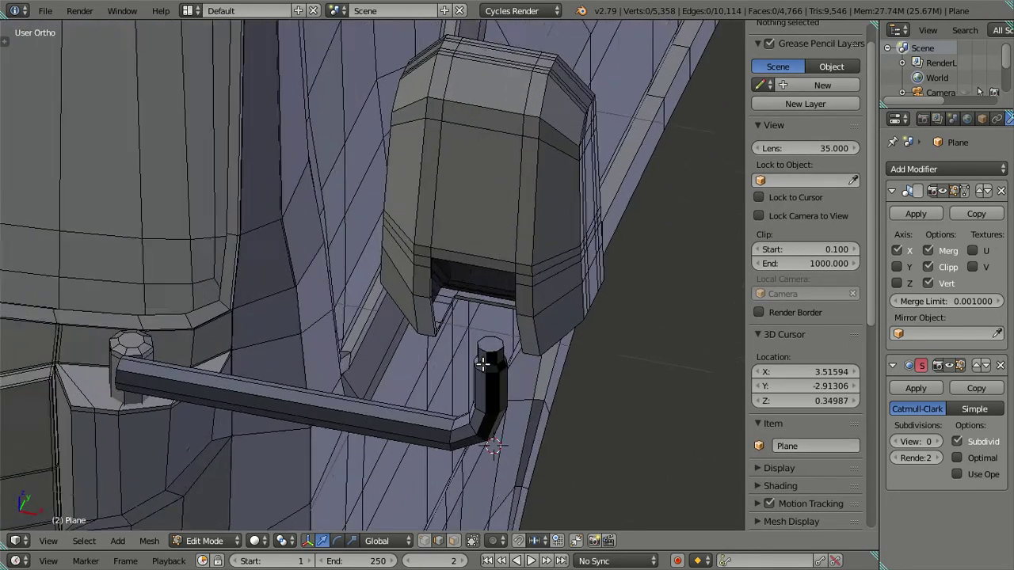
scroll(482, 362, "up", 3)
scroll(517, 362, "up", 2)
right_click(553, 380)
key("x")
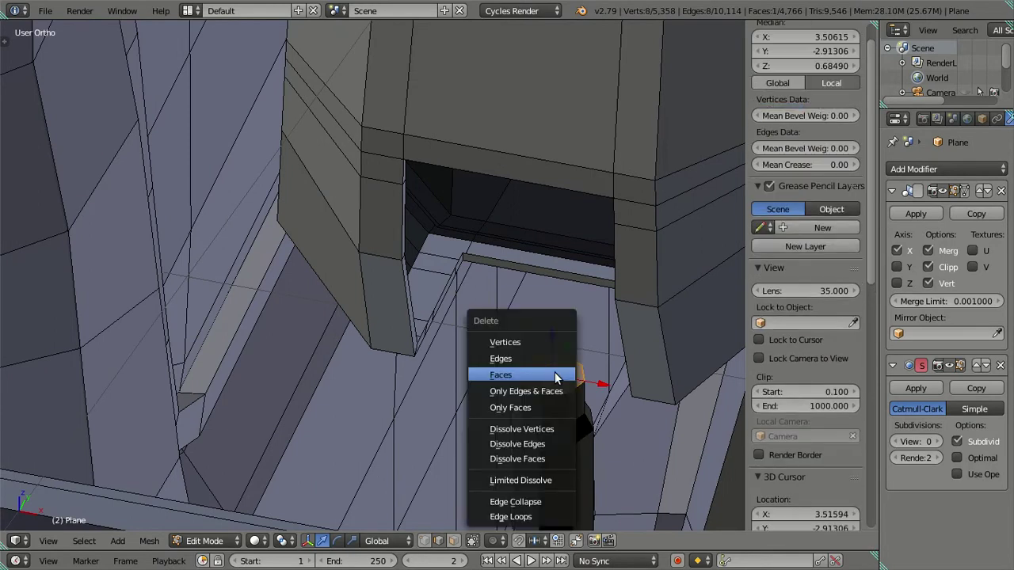
left_click(541, 372)
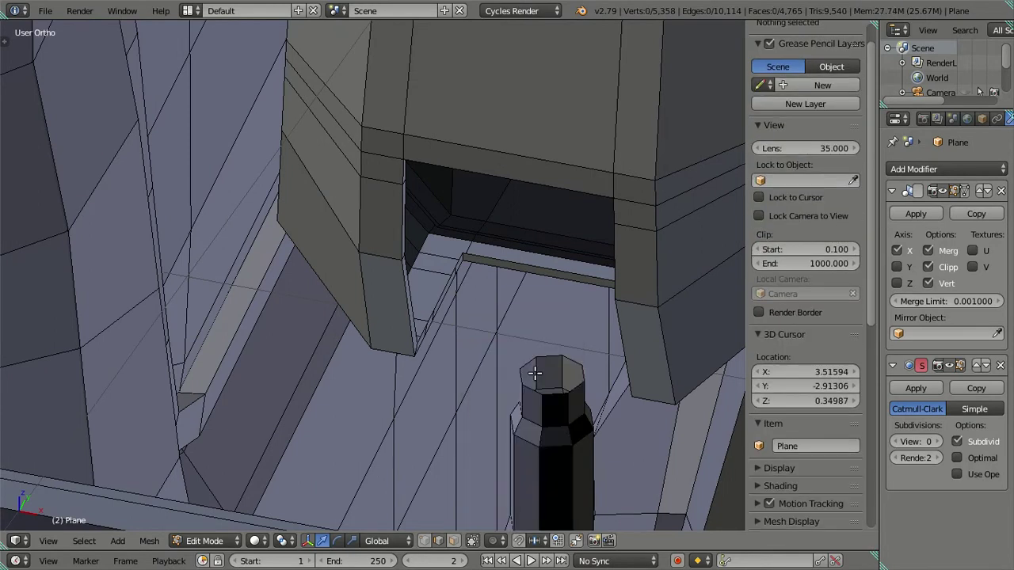
Unhide the head faces and inspect the tube's open top rim
key("alt+h")
key("KP_Decimal")
mouse_move(535, 374)
middle_mouse_down()
mouse_move(482, 300)
mouse_move(586, 248)
middle_mouse_up()
scroll(482, 300, "up", 2)
key("a")
scroll(481, 300, "down", 3)
scroll(586, 248, "up", 4)
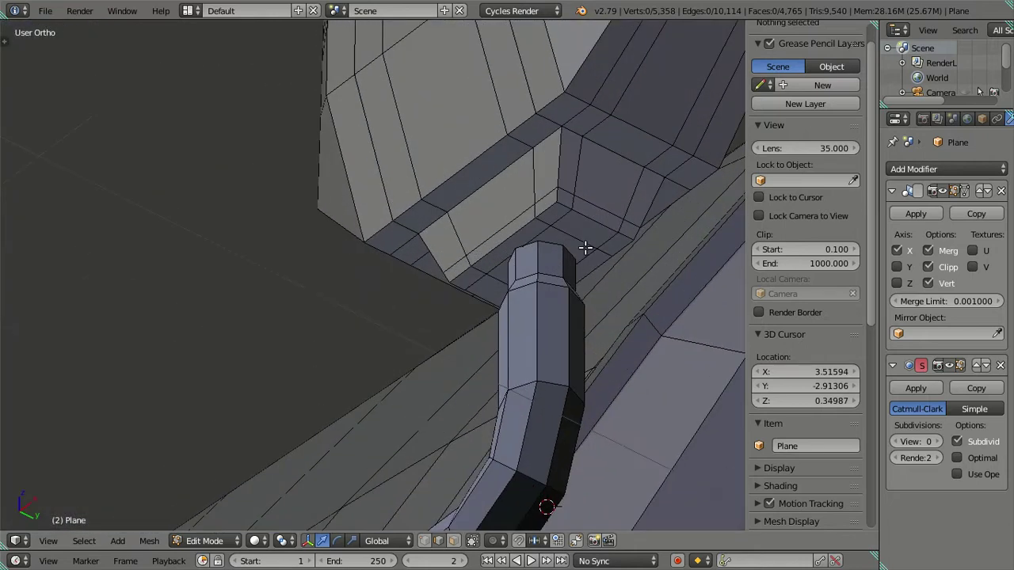
right_click(550, 249, "alt")
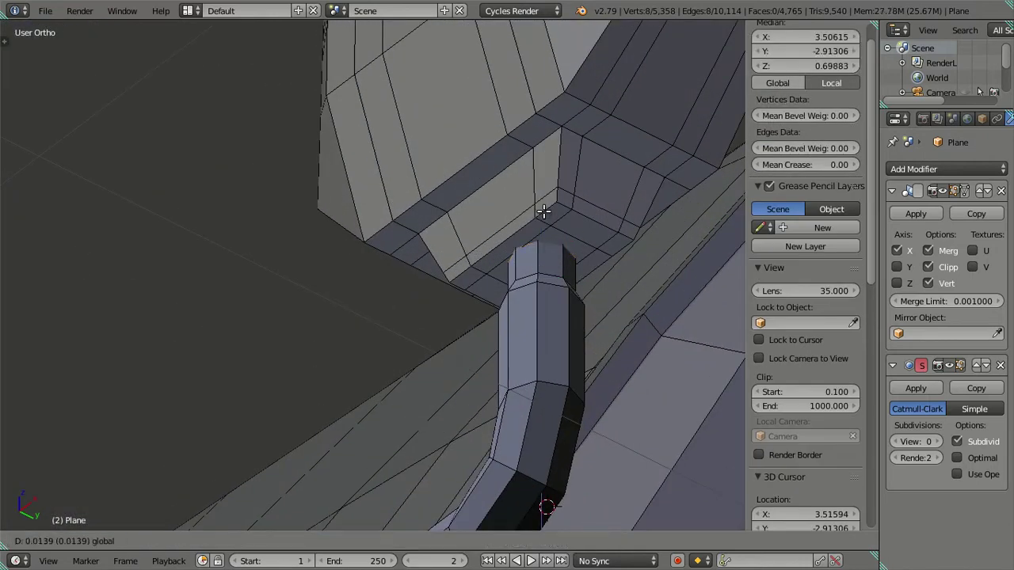
key("a")
Set the Subdivision Surface viewport level to 2 and return to Object Mode
left_click(936, 442)
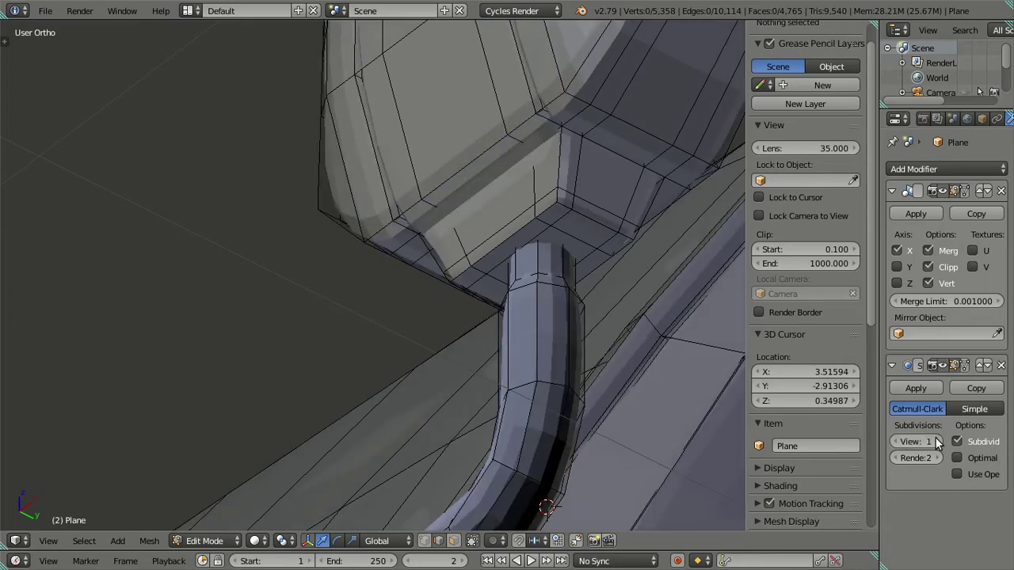
key("ctrl+2")
mouse_move(297, 354)
middle_mouse_down()
mouse_move(482, 355)
mouse_move(479, 368)
middle_mouse_up()
key("Tab")
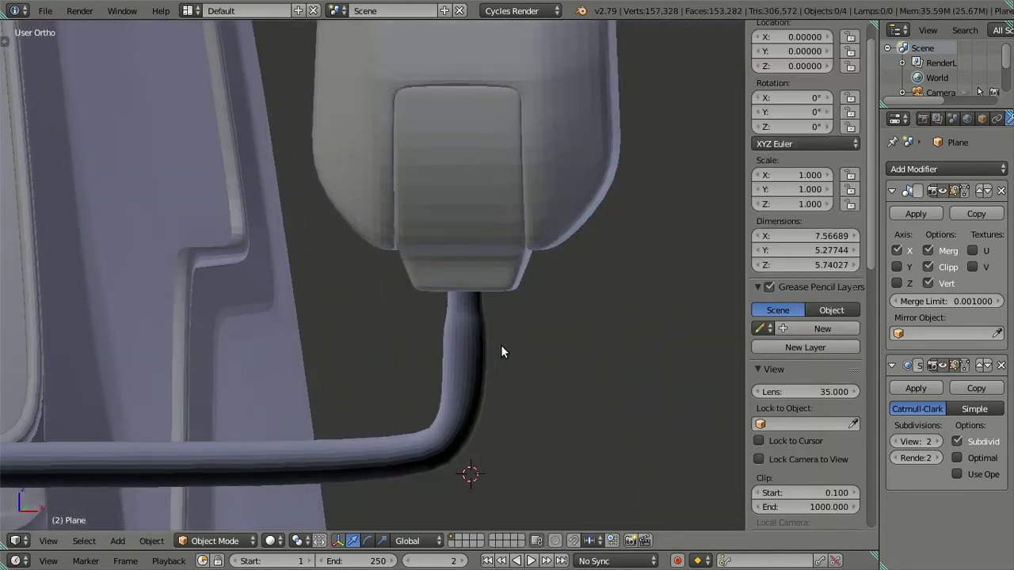
Cut five loops on the neck, dissolve them, and settle on two loop cuts instead
scroll(500, 344, "up", 3)
middle_click_drag(508, 330, 527, 334)
key("Tab")
key("ctrl+r")
type("5")
left_click(560, 335)
right_click(576, 353)
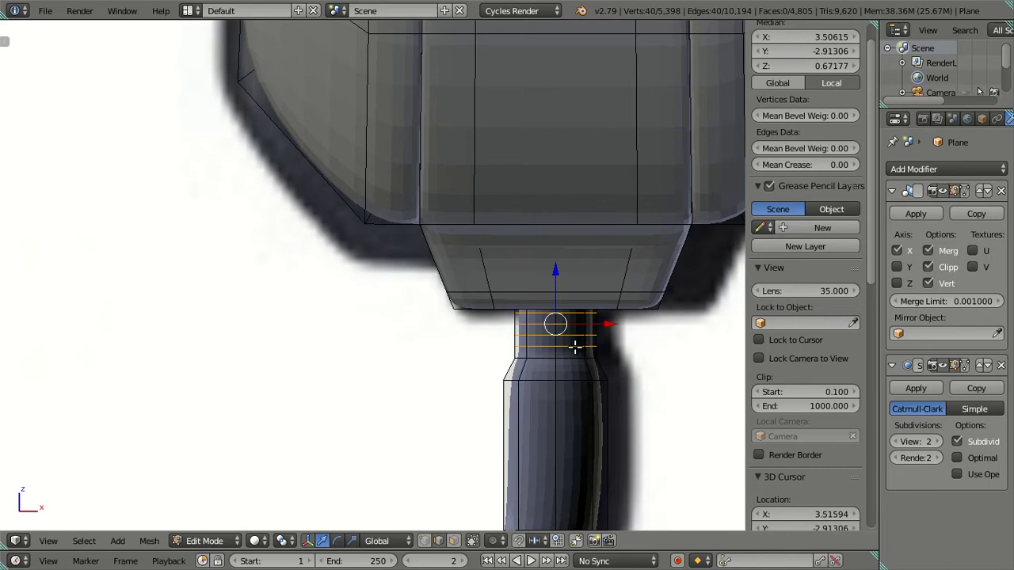
key("x")
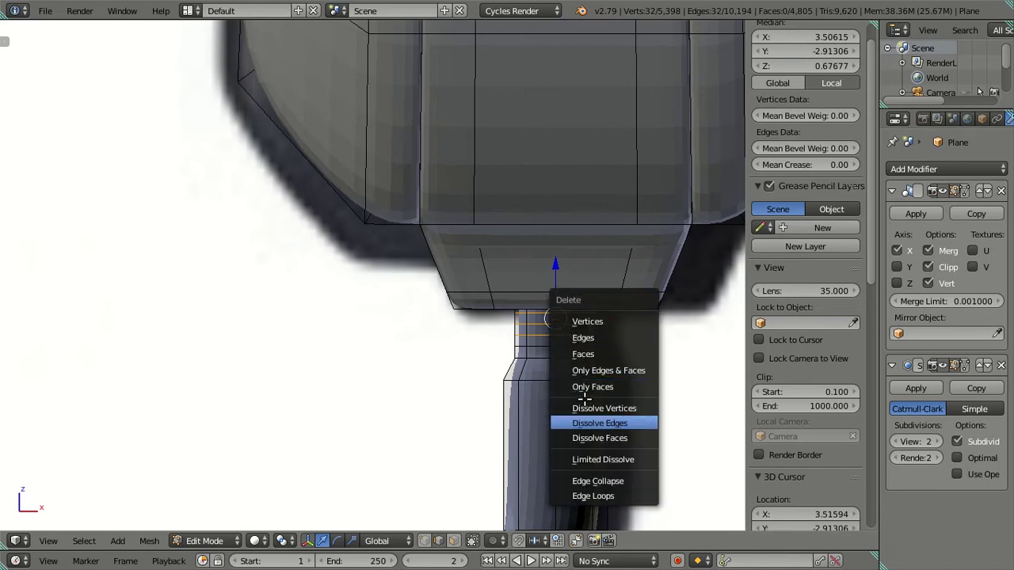
left_click(584, 400)
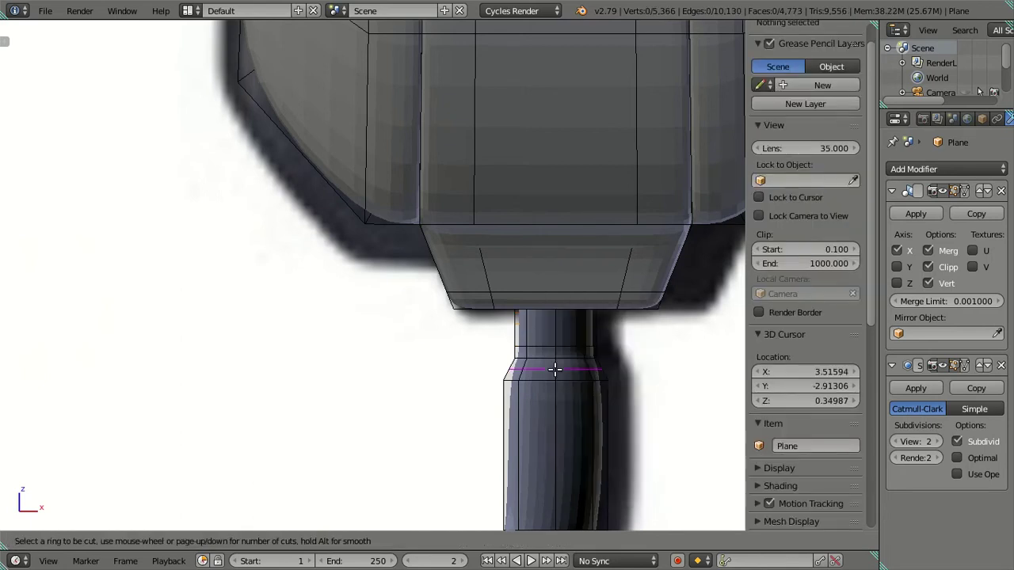
key("2")
key("Return")
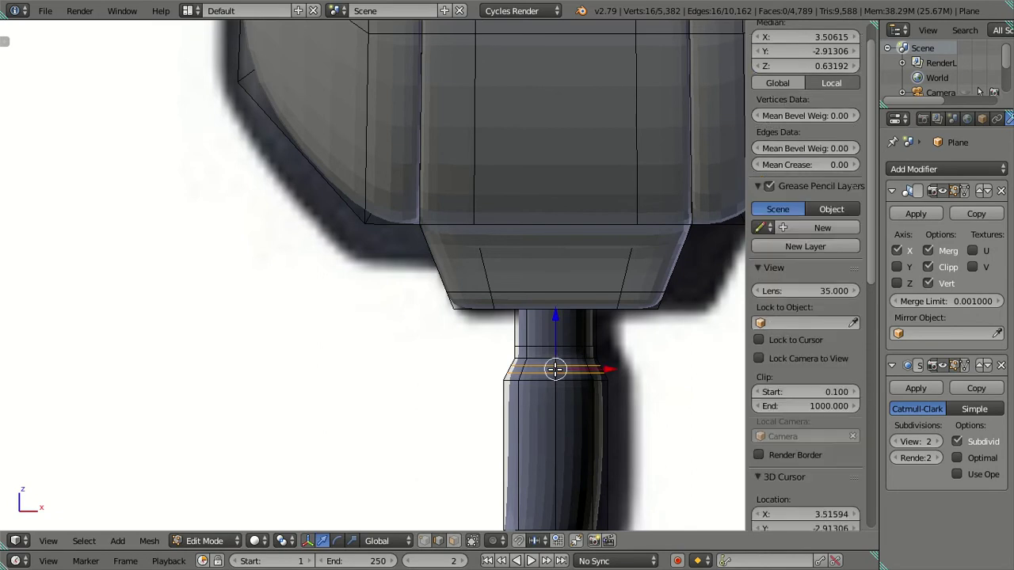
Cut another set of edge loops around the neck and dissolve the selected ones
key("a")
scroll(584, 409, "down", 3)
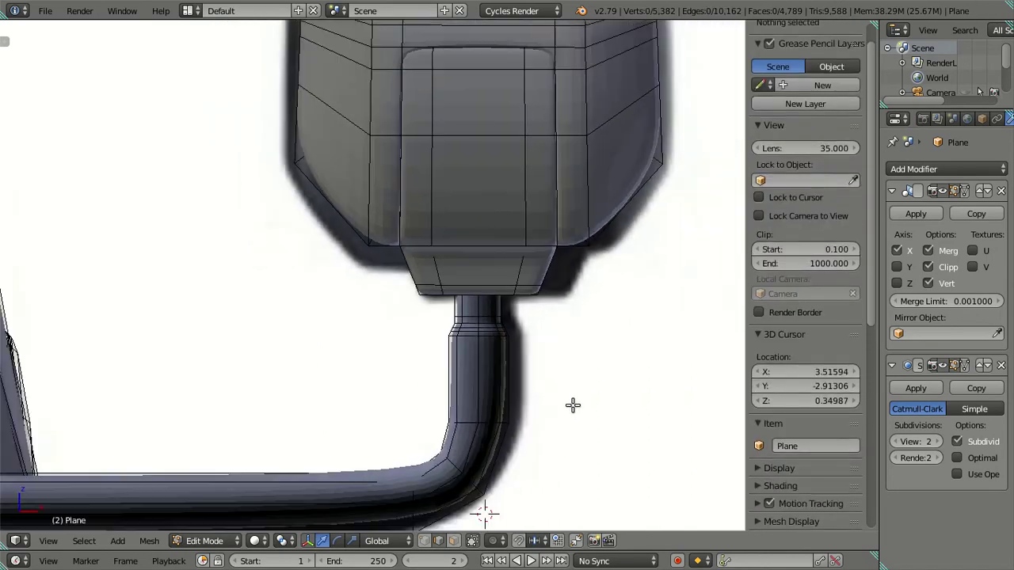
scroll(575, 404, "up", 1)
scroll(559, 364, "up", 2)
key("ctrl+r")
scroll(544, 383, "up", 3)
left_click(543, 383)
right_click(544, 339)
key("x")
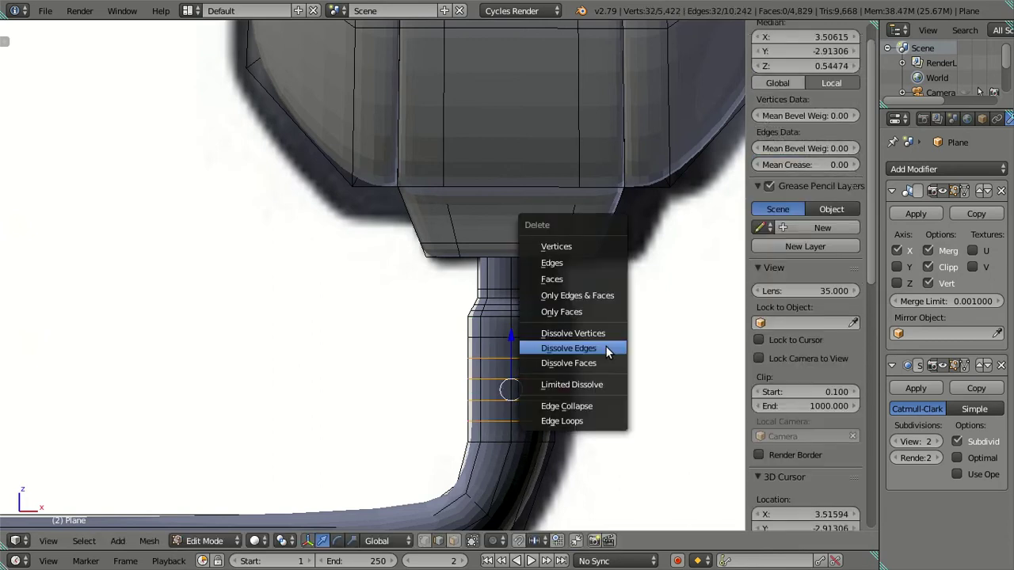
left_click(606, 347)
Undo that dissolve and dissolve a different selection of edge loops instead
scroll(525, 375, "down", 2)
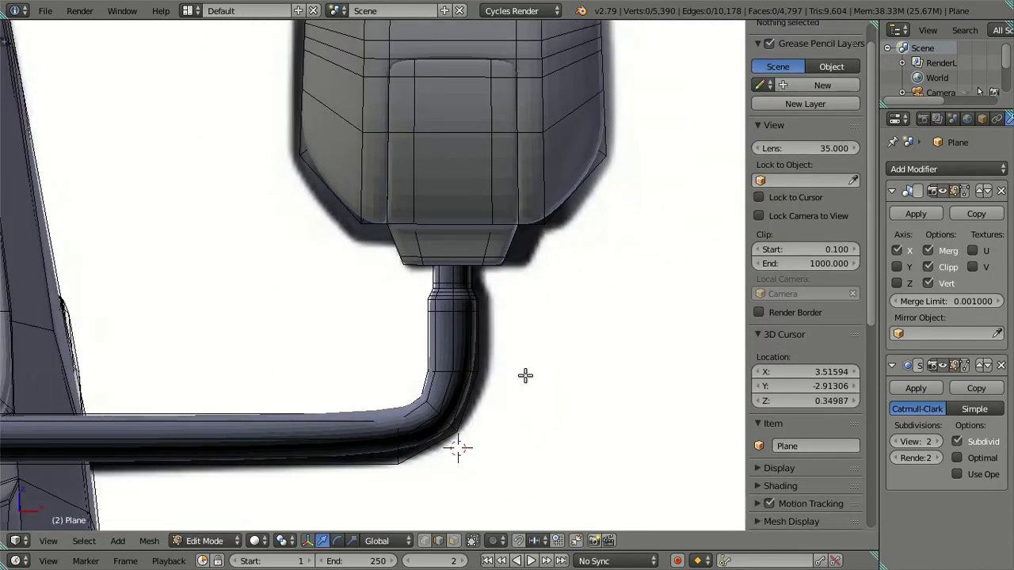
scroll(525, 375, "up", 2)
key("ctrl+z")
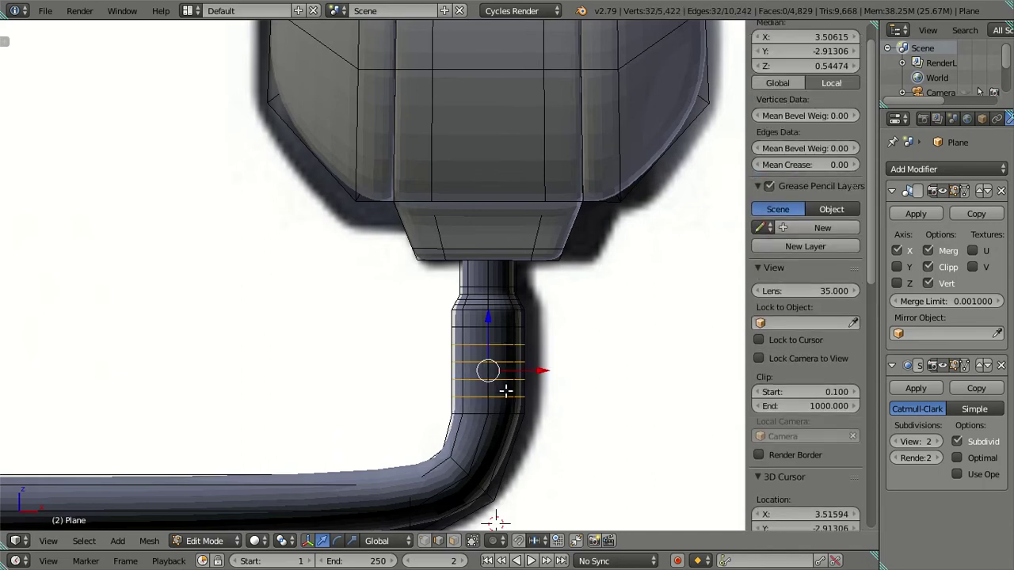
key("x")
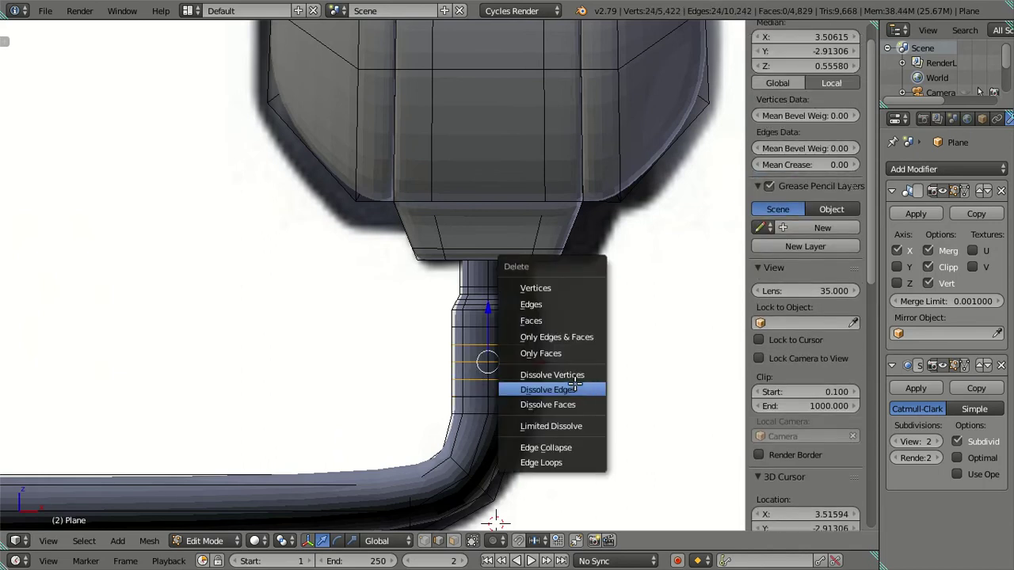
left_click(549, 389)
scroll(475, 480, "down", 2)
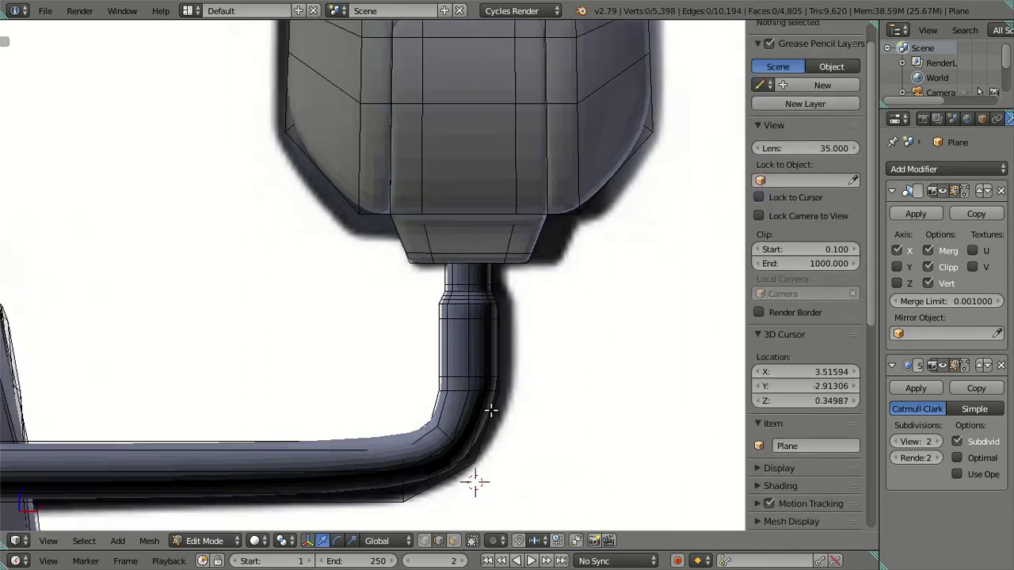
scroll(446, 418, "down", 1)
scroll(532, 377, "down", 1)
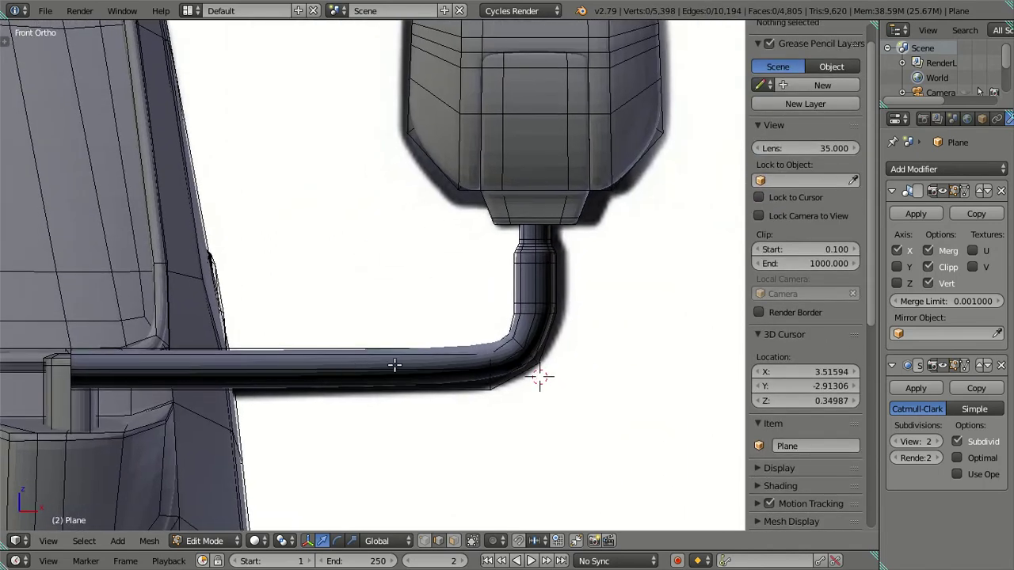
Loop-cut the straight mirror arm, then slide the new edge loop along X to sit just before the bend
key("ctrl+r")
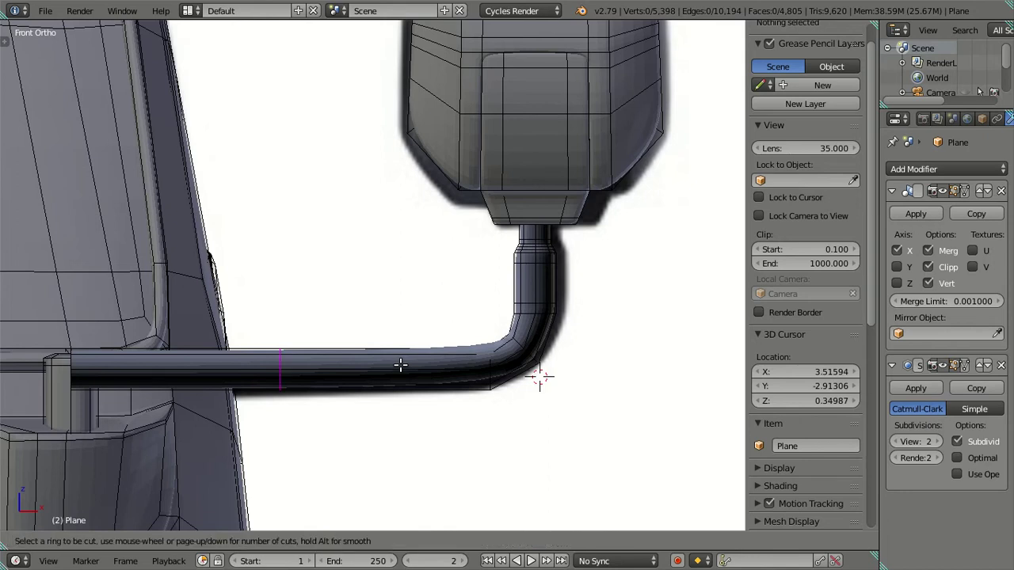
left_click(647, 384)
left_click(49, 386)
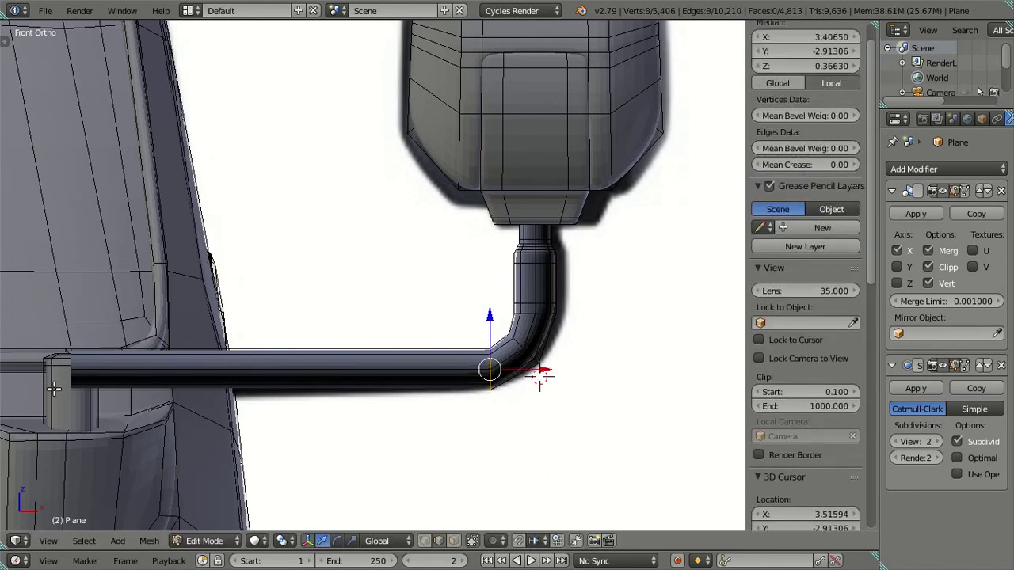
left_click_drag(541, 369, 532, 367)
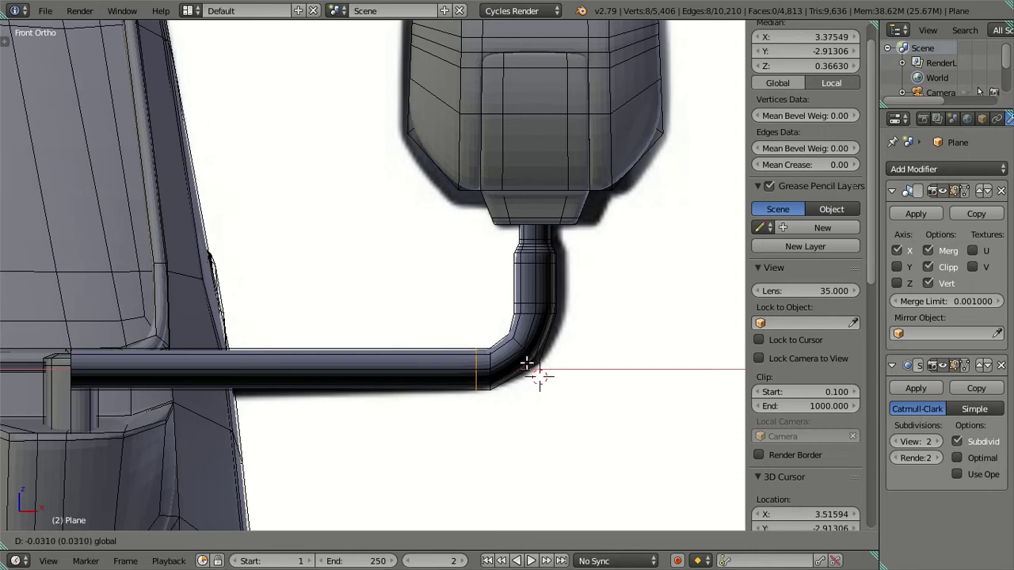
type("03")
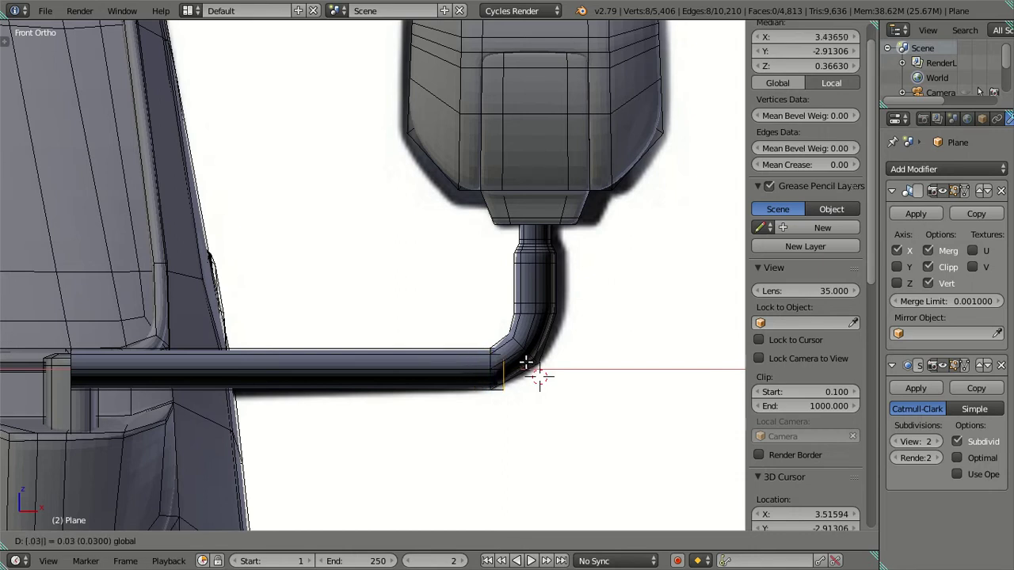
type("-")
key("Return")
left_click_drag(531, 369, 521, 366)
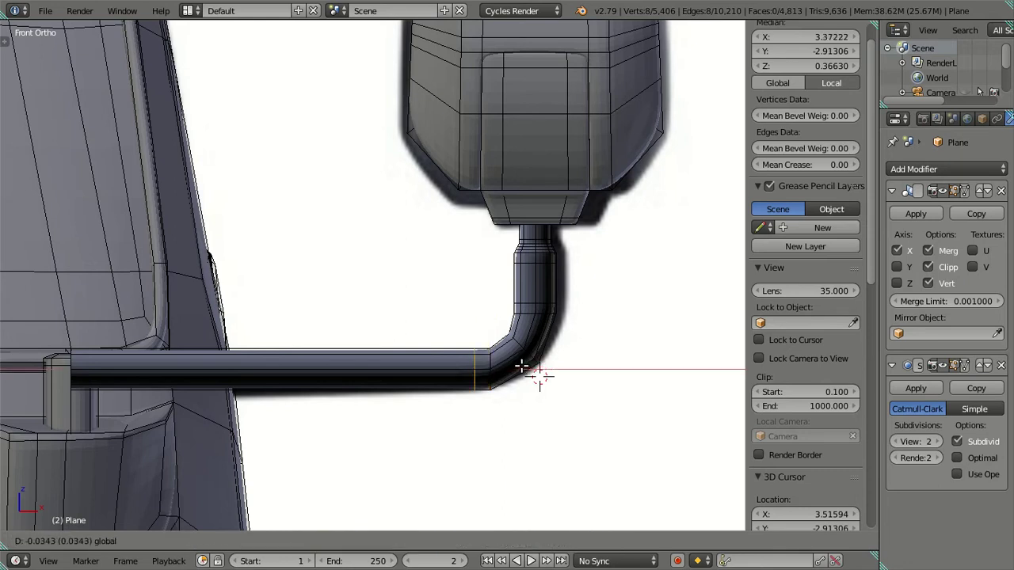
type("-0")
key("Return")
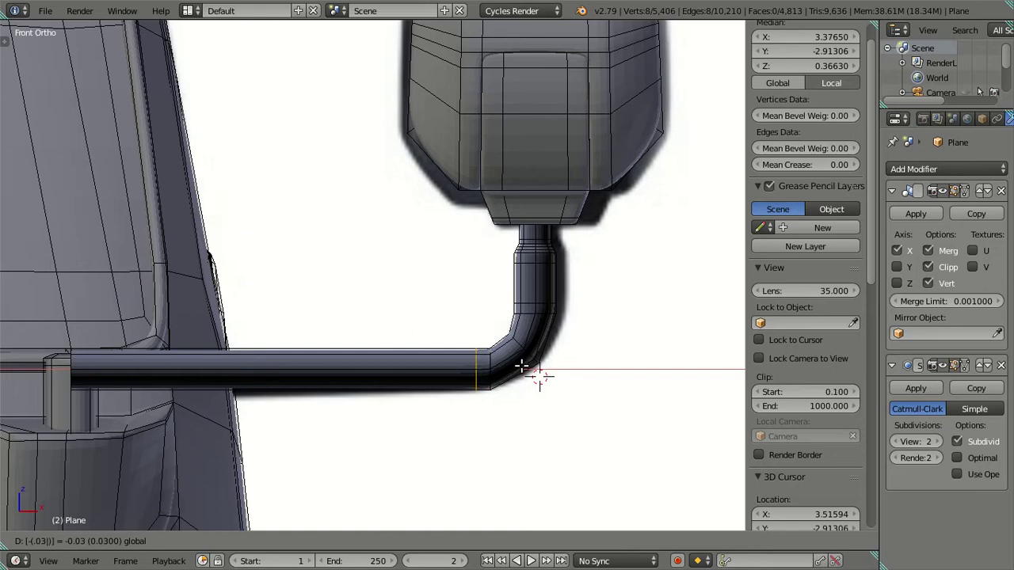
key("a")
scroll(525, 339, "down", 1)
mouse_move(525, 339)
middle_mouse_down()
mouse_move(460, 282)
mouse_move(412, 265)
mouse_move(360, 273)
mouse_move(338, 332)
mouse_move(317, 313)
mouse_move(328, 295)
middle_mouse_up()
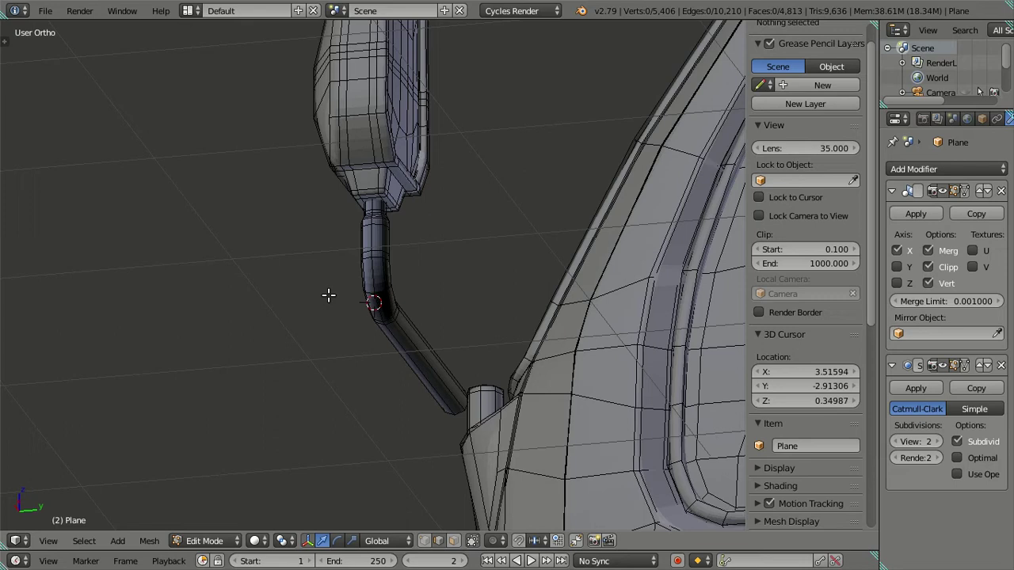
mouse_move(360, 274)
middle_mouse_down()
mouse_move(542, 398)
mouse_move(593, 377)
mouse_move(607, 357)
mouse_move(581, 421)
mouse_move(584, 441)
mouse_move(547, 333)
mouse_move(532, 362)
mouse_move(550, 460)
mouse_move(548, 375)
mouse_move(484, 343)
mouse_move(460, 313)
mouse_move(718, 407)
middle_mouse_up()
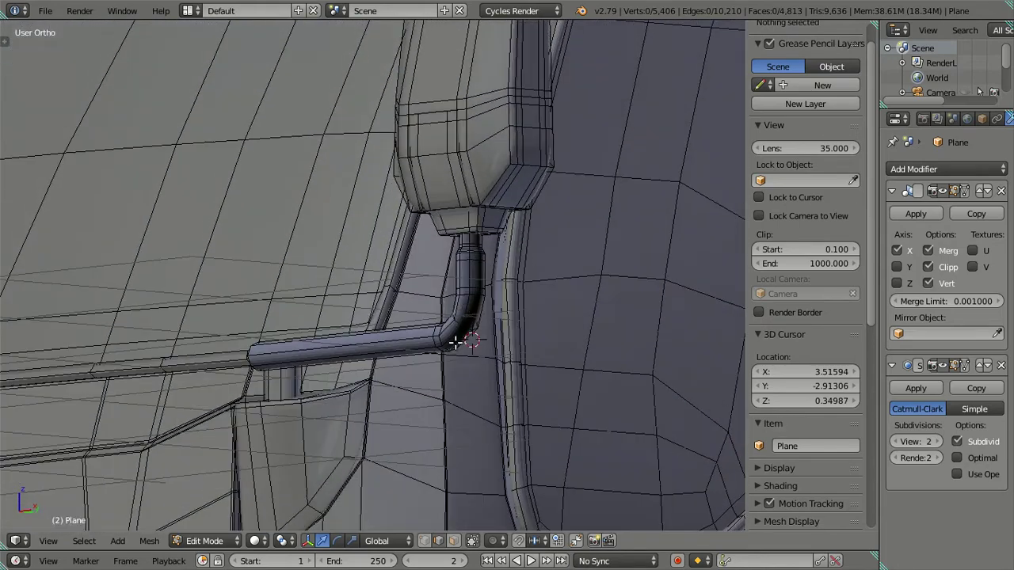
middle_click_drag(456, 342, 530, 311)
key("Tab")
Set subdivision level to 0 and flip the normals of the whole connected arm mesh
left_click(896, 441)
left_click(896, 441)
key("Tab")
right_click(453, 331)
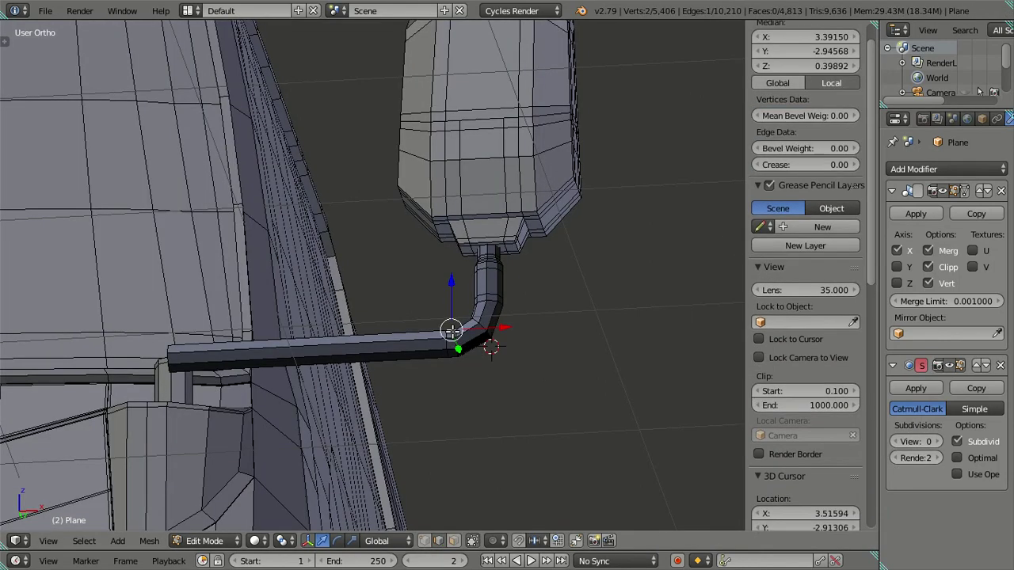
key("l")
key("ctrl+f")
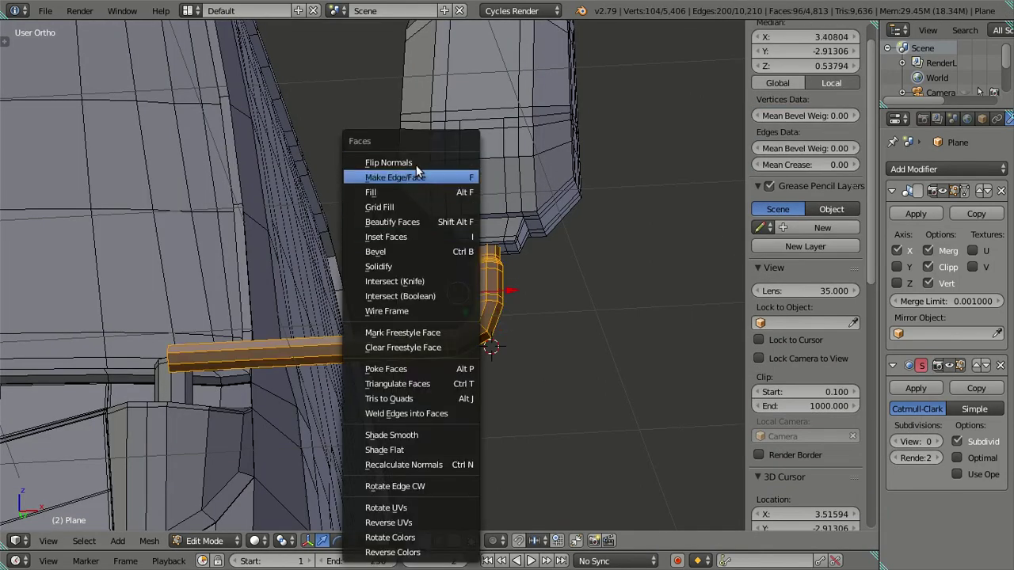
left_click(415, 162)
key("a")
Orbit around the cab corner and zoom in to centre the view on the side mirror
scroll(465, 278, "down", 3)
mouse_move(465, 278)
middle_mouse_down()
mouse_move(415, 374)
mouse_move(315, 407)
mouse_move(328, 373)
middle_mouse_up()
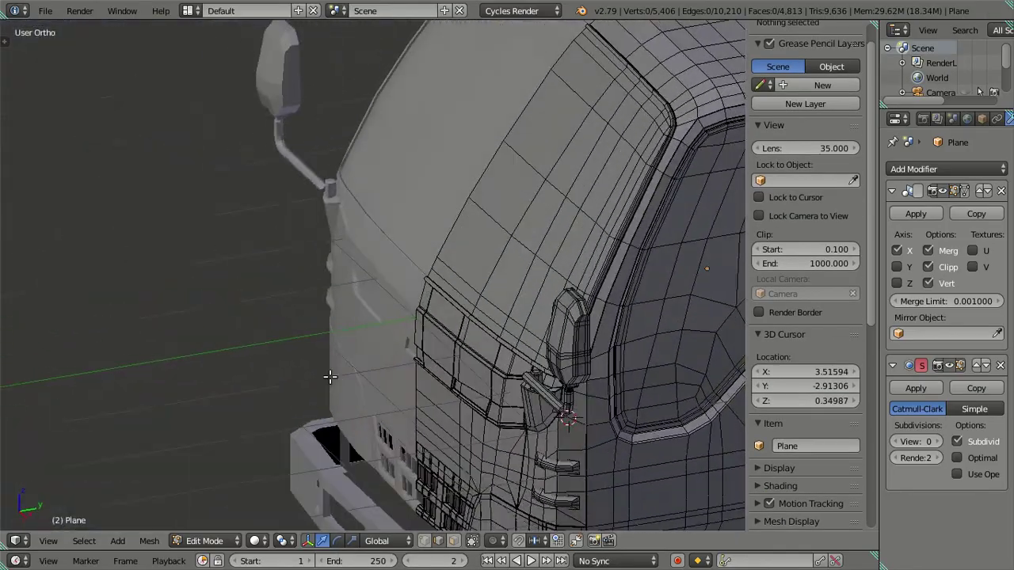
mouse_move(373, 290)
middle_mouse_down()
mouse_move(528, 315)
mouse_move(389, 283)
mouse_move(400, 369)
mouse_move(534, 348)
mouse_move(514, 285)
mouse_move(465, 294)
mouse_move(444, 275)
middle_mouse_up()
scroll(503, 279, "down", 5)
scroll(443, 275, "up", 2)
scroll(476, 277, "up", 2)
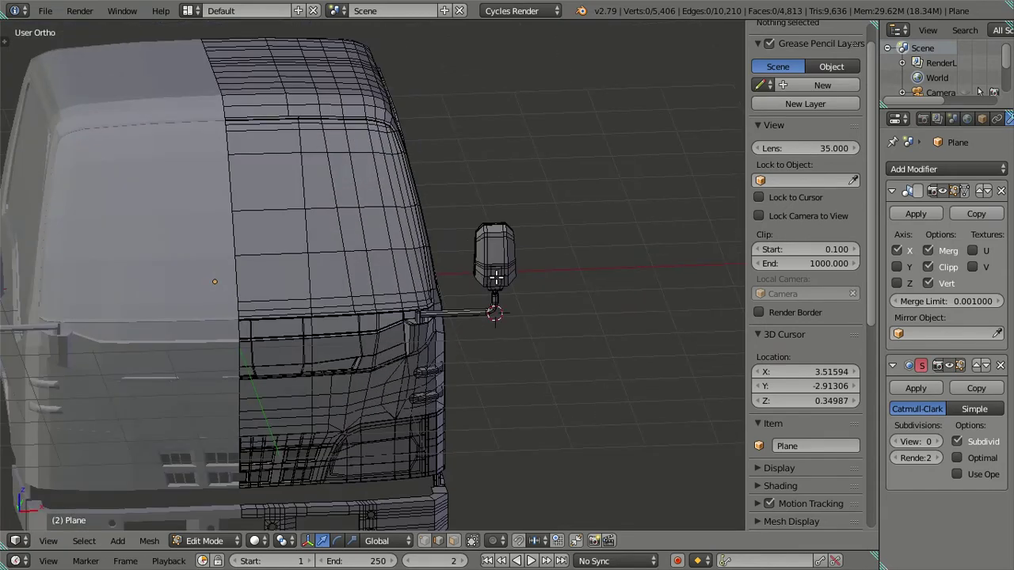
right_click(496, 277)
middle_click_drag(504, 285, 378, 310, "shift")
scroll(484, 287, "up", 2)
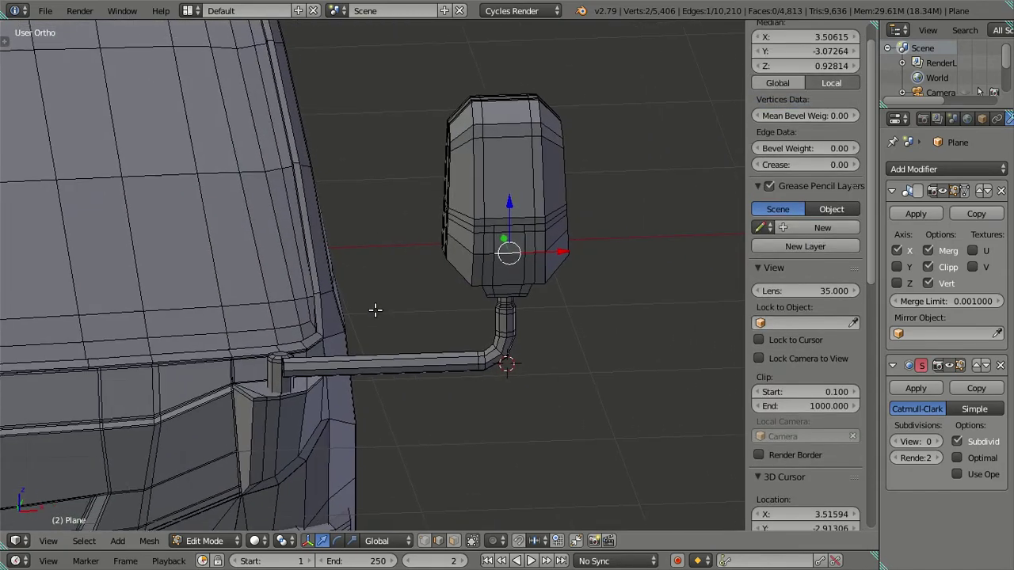
scroll(373, 319, "up", 1)
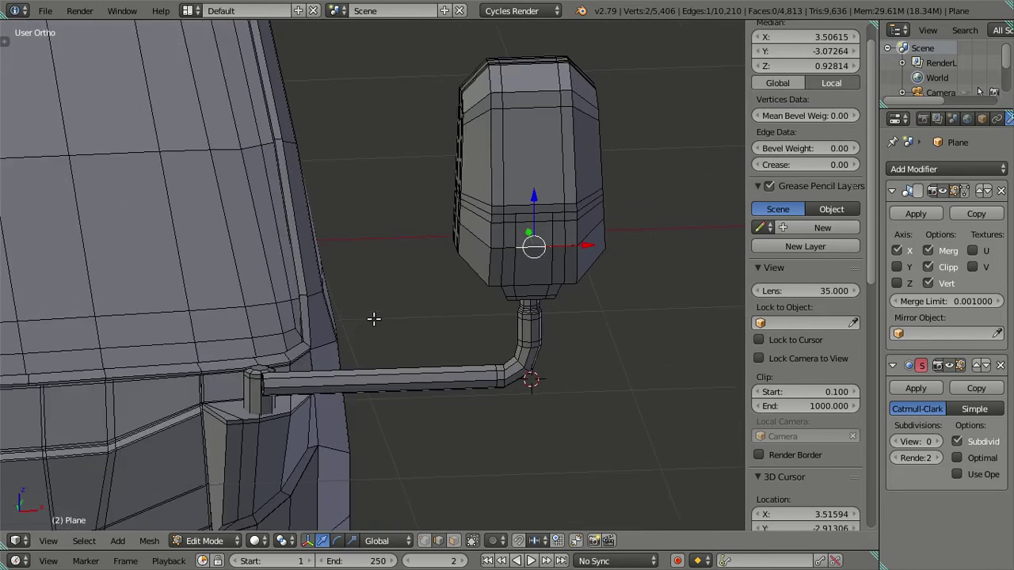
Select the mirror head's upper and lower parts plus the arm, and separate them as Plane.002
middle_click_drag(393, 376, 404, 379)
right_click(468, 236)
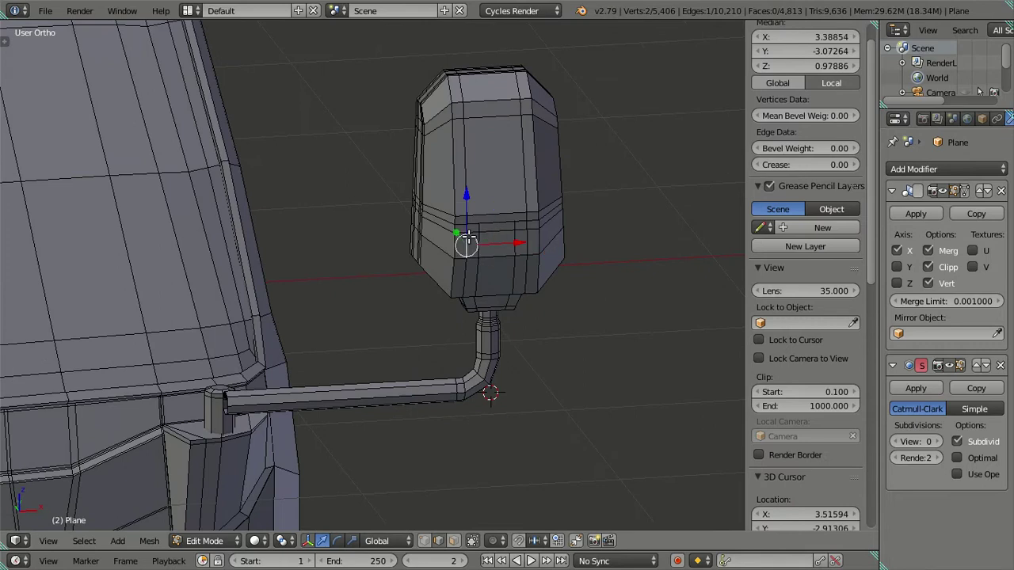
key("ctrl+l")
key("l")
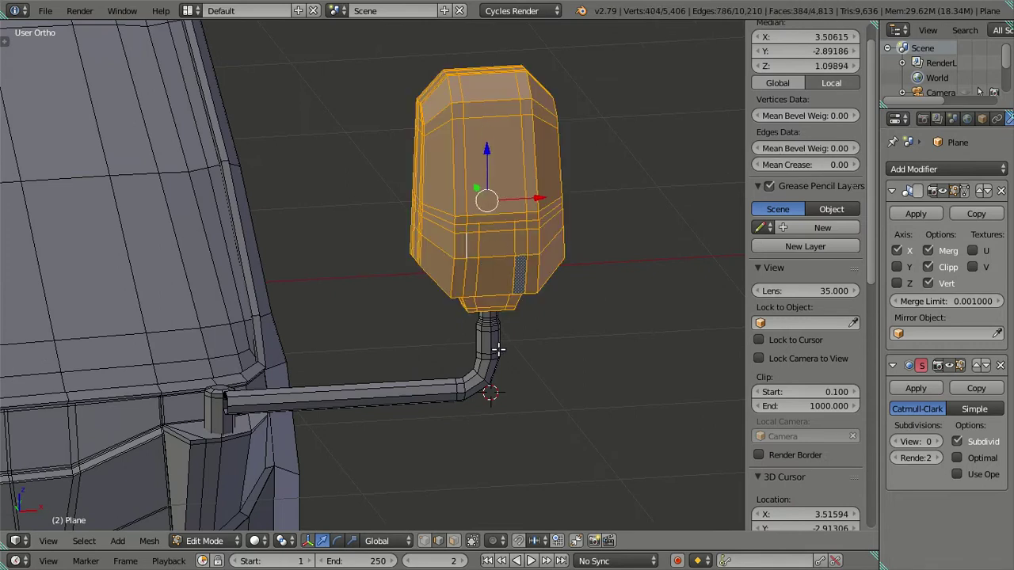
key("l")
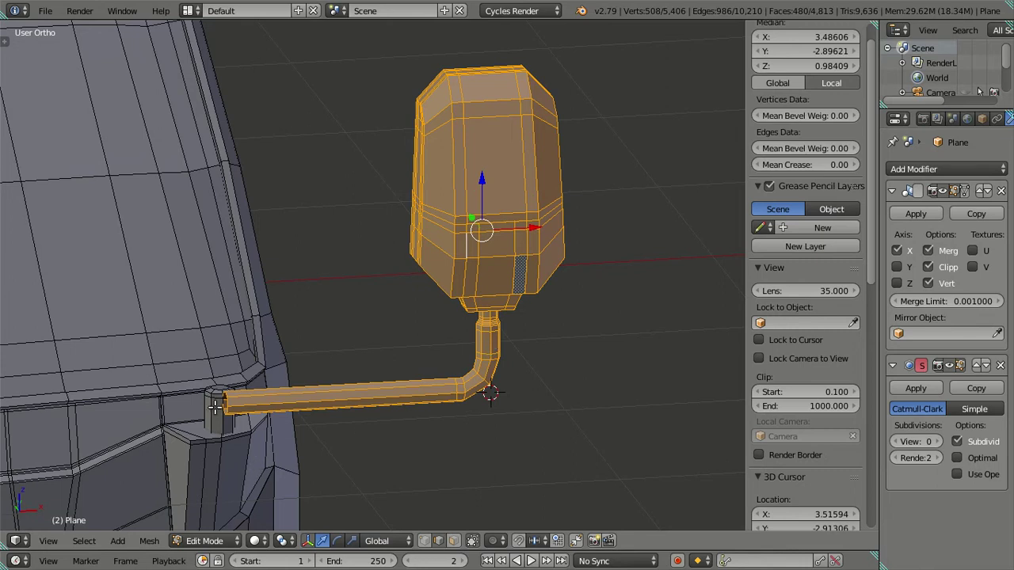
key("p")
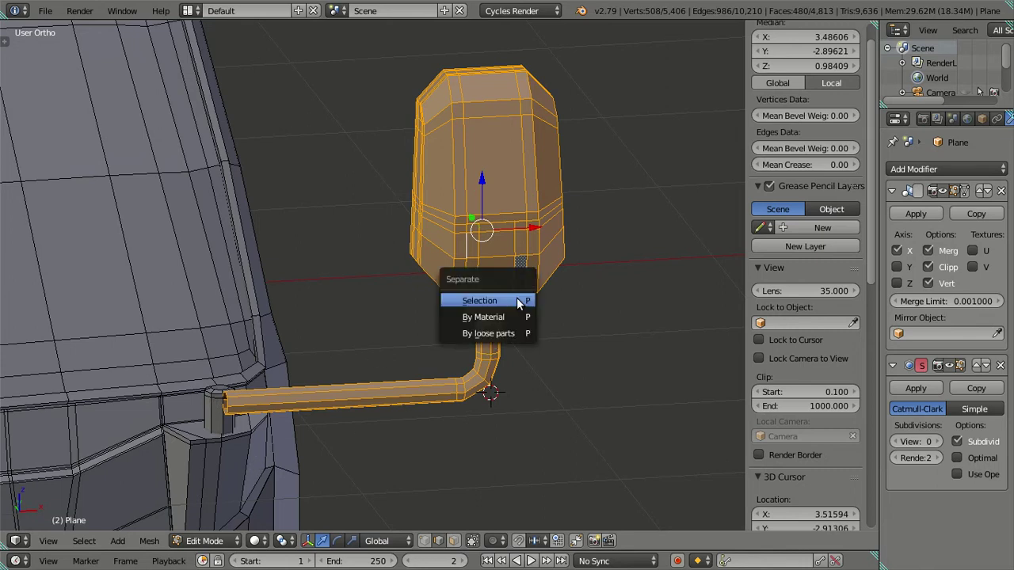
left_click(507, 296)
key("Tab")
scroll(503, 303, "down", 2)
scroll(442, 279, "up", 2)
right_click(441, 279)
mouse_move(441, 273)
middle_mouse_down()
mouse_move(524, 352)
mouse_move(451, 283)
middle_mouse_up()
Snap the 3D cursor to the two selected edges at the mirror arm's joint
scroll(447, 302, "up", 4)
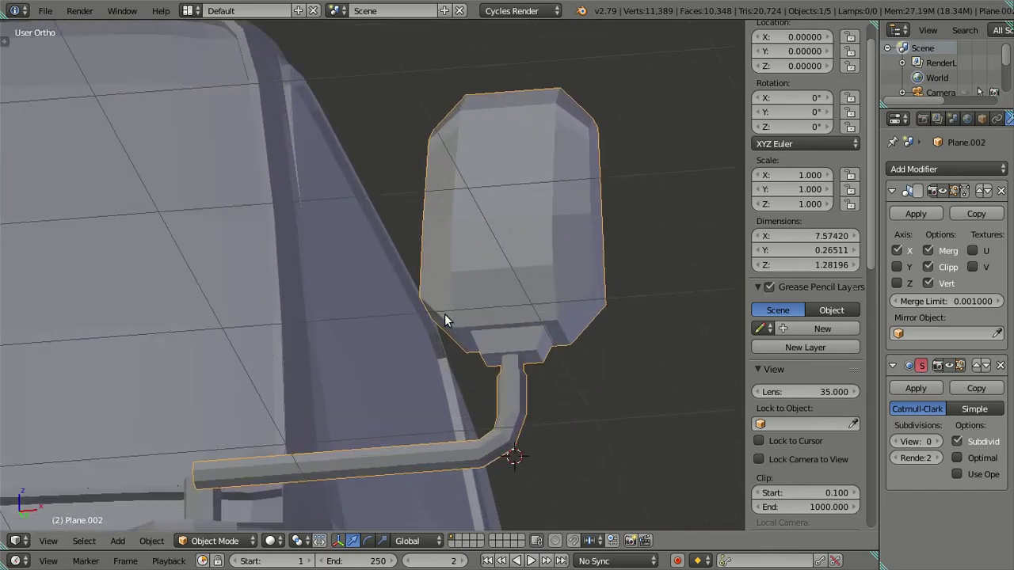
key("Tab")
scroll(497, 343, "up", 4)
mouse_move(537, 379)
middle_mouse_down()
mouse_move(532, 362)
mouse_move(356, 414)
middle_mouse_up()
scroll(355, 317, "up", 3)
right_click(366, 268)
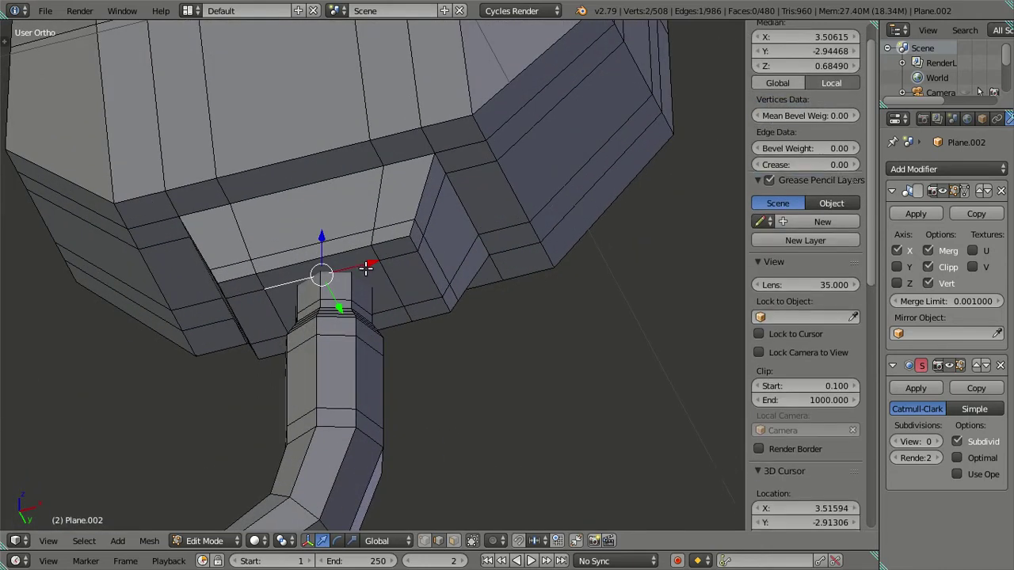
right_click(389, 309, "shift")
key("shift+s")
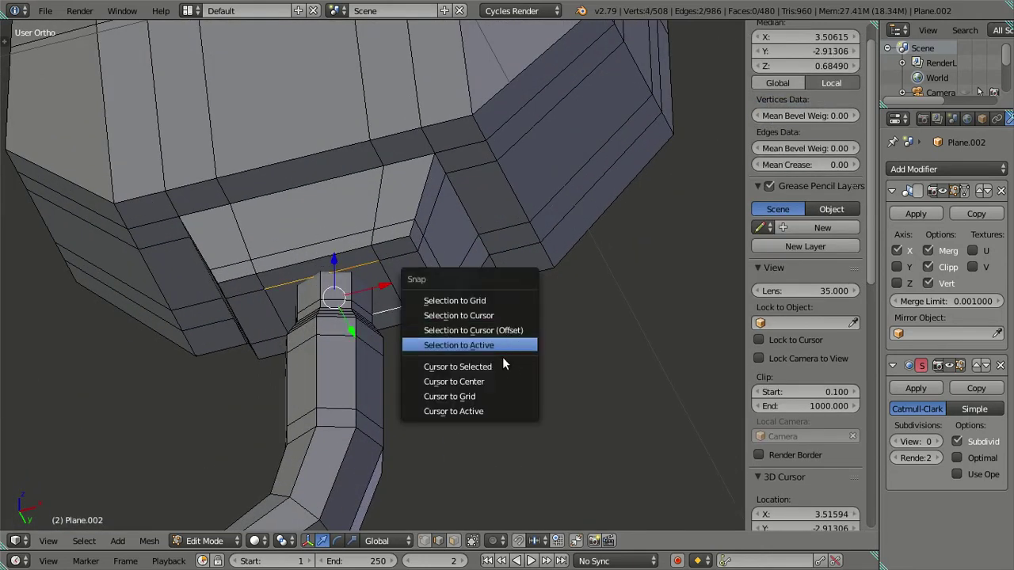
left_click(504, 366)
scroll(502, 356, "down", 4)
key("a")
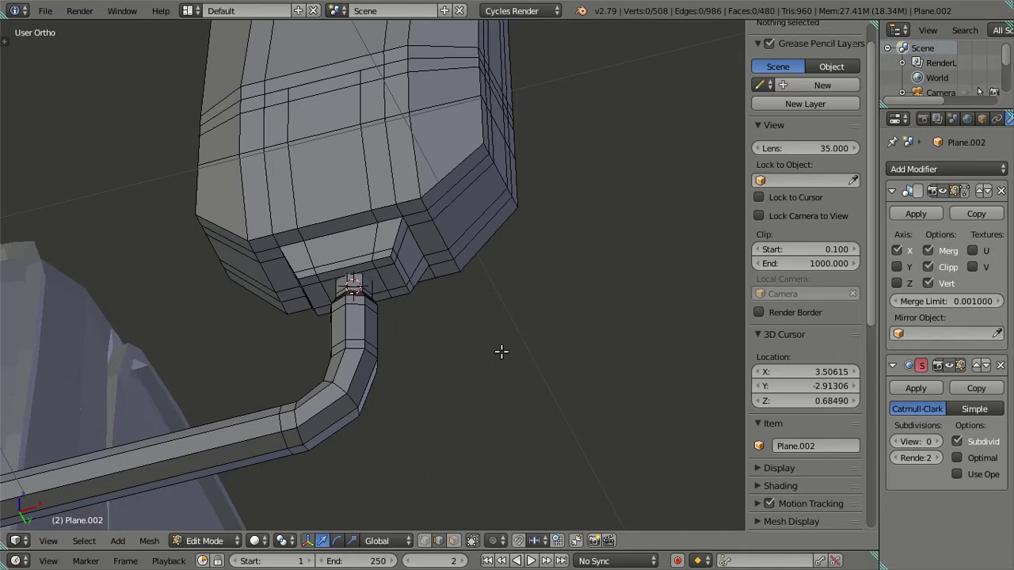
Move Plane.002's origin to the 3D cursor and clear its location with Alt+G
key("ctrl+shift+alt+c")
key("Tab")
scroll(503, 285, "down", 2)
key("ctrl+shift+alt+c")
left_click(482, 313)
scroll(433, 317, "down", 2)
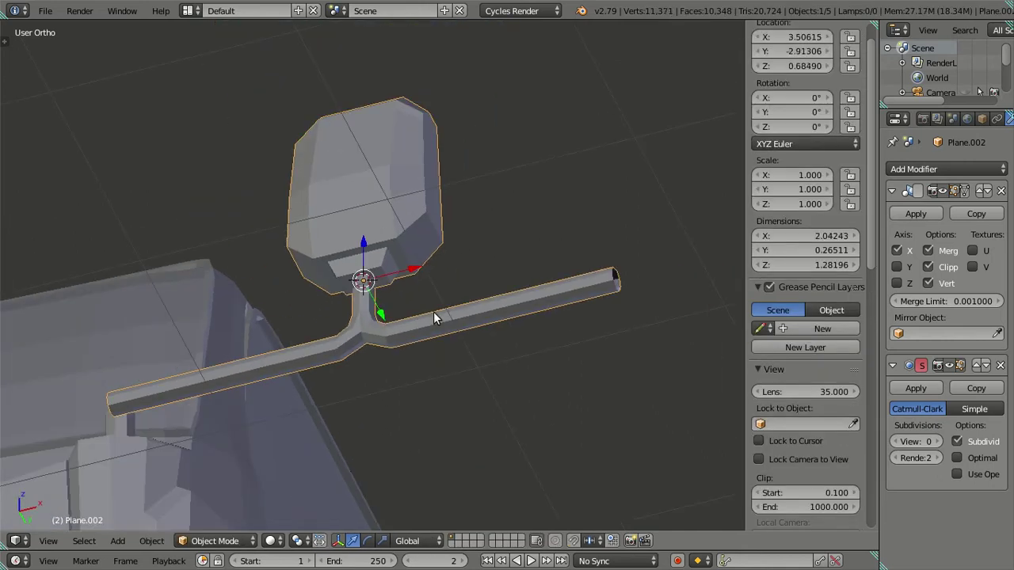
key("alt+g")
Apply the Mirror modifier so real mirrors and arms exist on both cab sides
scroll(432, 314, "down", 2)
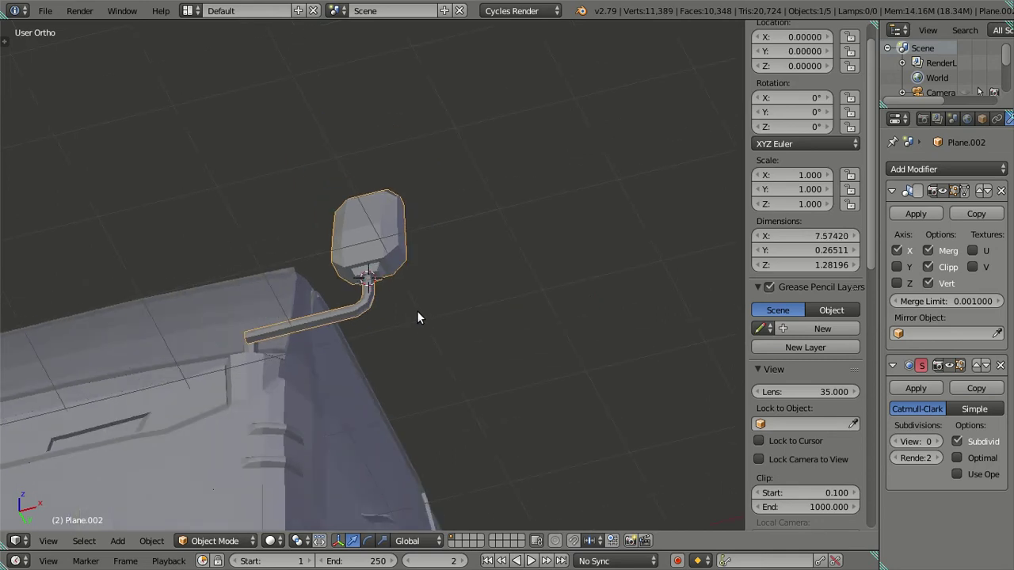
scroll(417, 311, "down", 3)
scroll(384, 305, "down", 1)
middle_click_drag(383, 336, 396, 349)
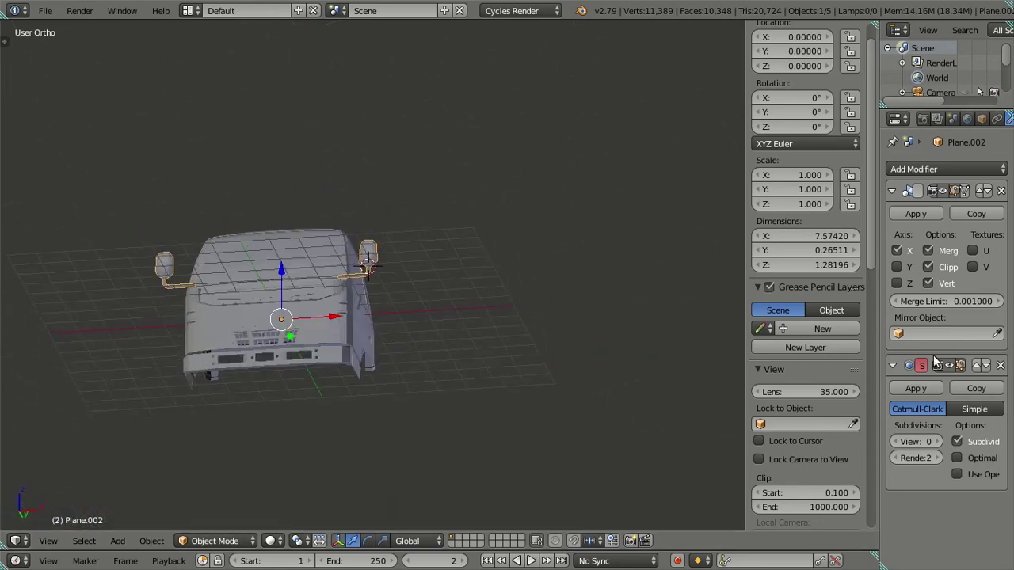
left_click(915, 214)
middle_click_drag(450, 270, 493, 285, "shift")
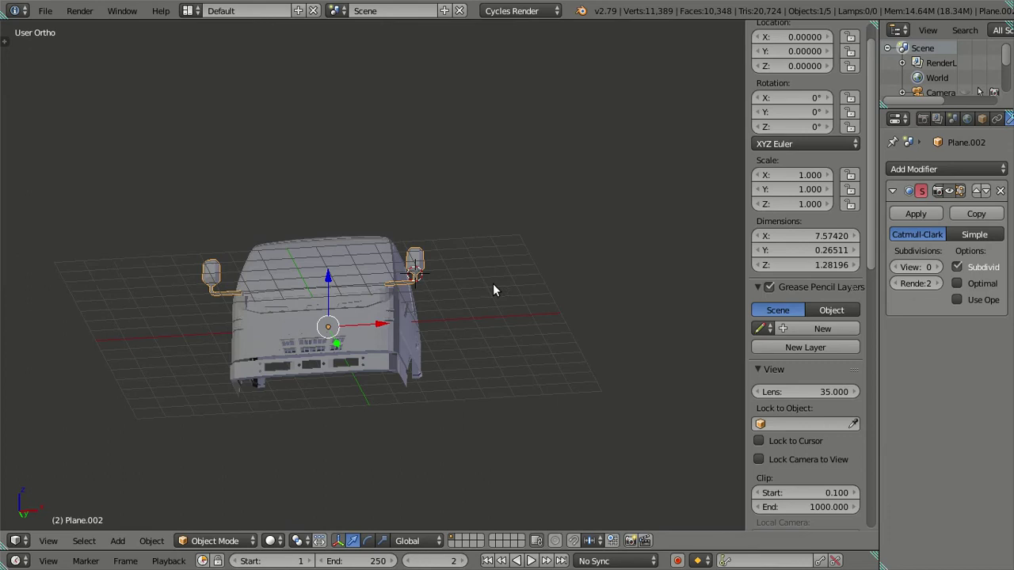
key("Tab")
Select the right mirror head with its arm and separate them into a new object
middle_click_drag(398, 281, 376, 305)
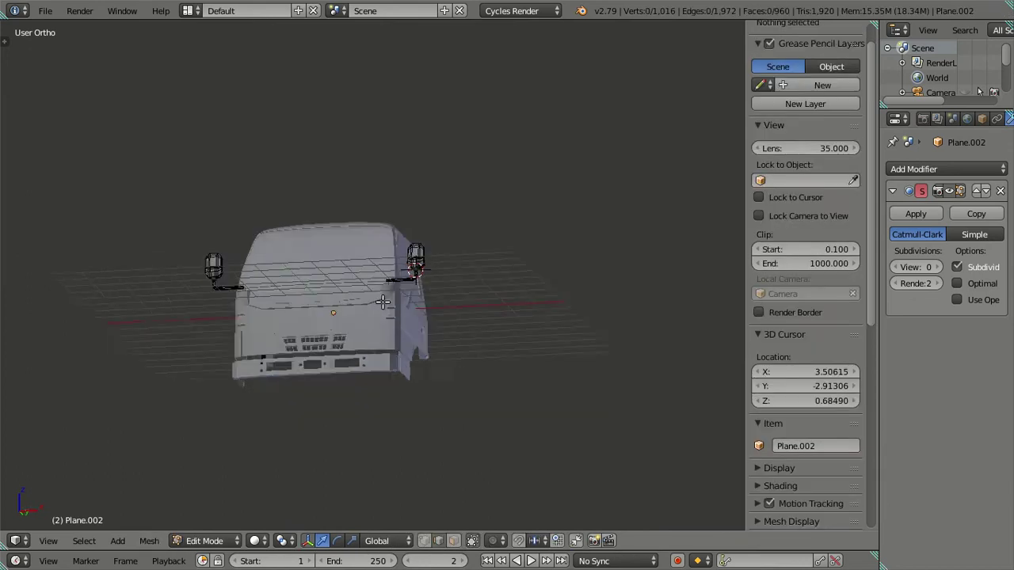
key("Tab")
mouse_move(238, 290)
middle_mouse_down()
mouse_move(381, 317)
mouse_move(257, 277)
mouse_move(387, 310)
mouse_move(491, 290)
mouse_move(324, 283)
mouse_move(534, 294)
middle_mouse_up()
scroll(366, 315, "up", 3)
scroll(324, 283, "up", 2)
mouse_move(640, 287)
middle_mouse_down()
mouse_move(581, 290)
mouse_move(488, 235)
middle_mouse_up()
scroll(537, 293, "up", 3)
key("Tab")
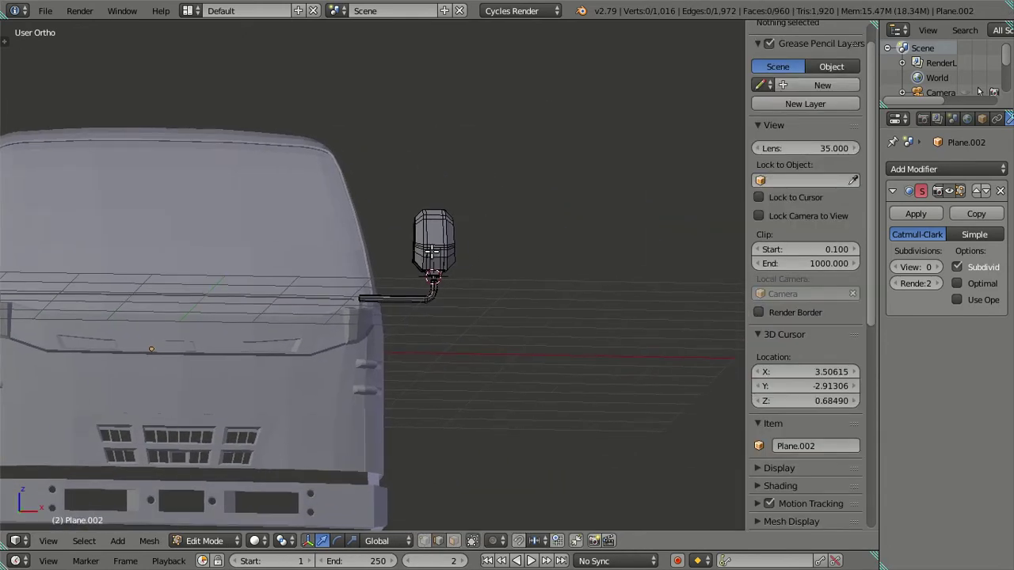
scroll(488, 235, "up", 4)
right_click(567, 193)
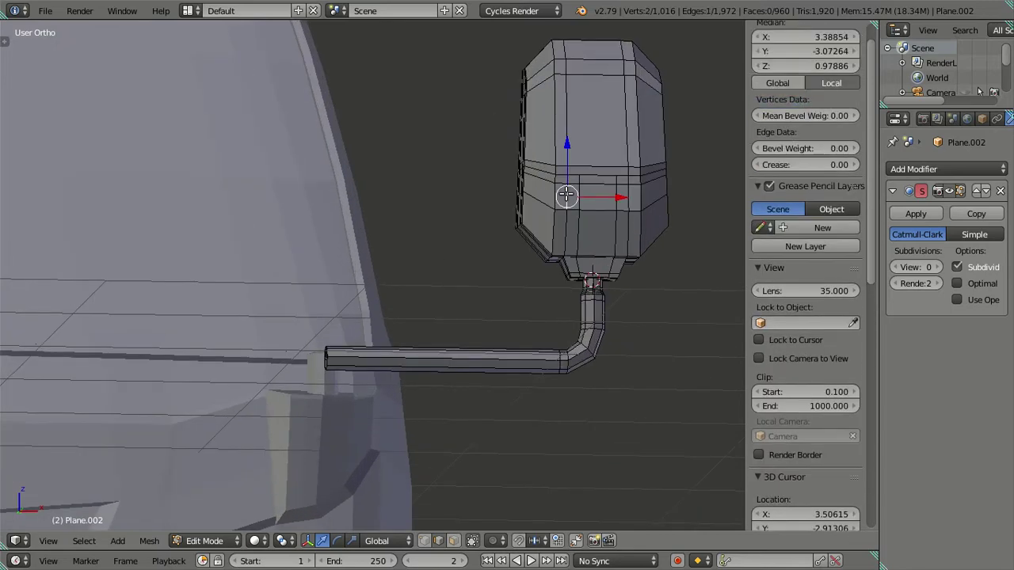
key("ctrl+l")
key("l")
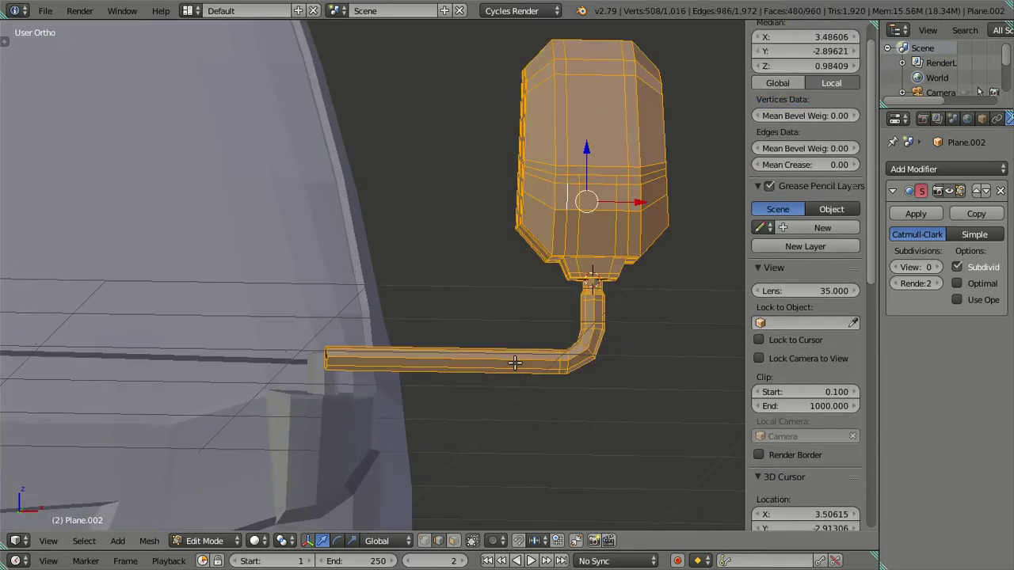
scroll(515, 364, "down", 3)
key("p")
left_click(521, 358)
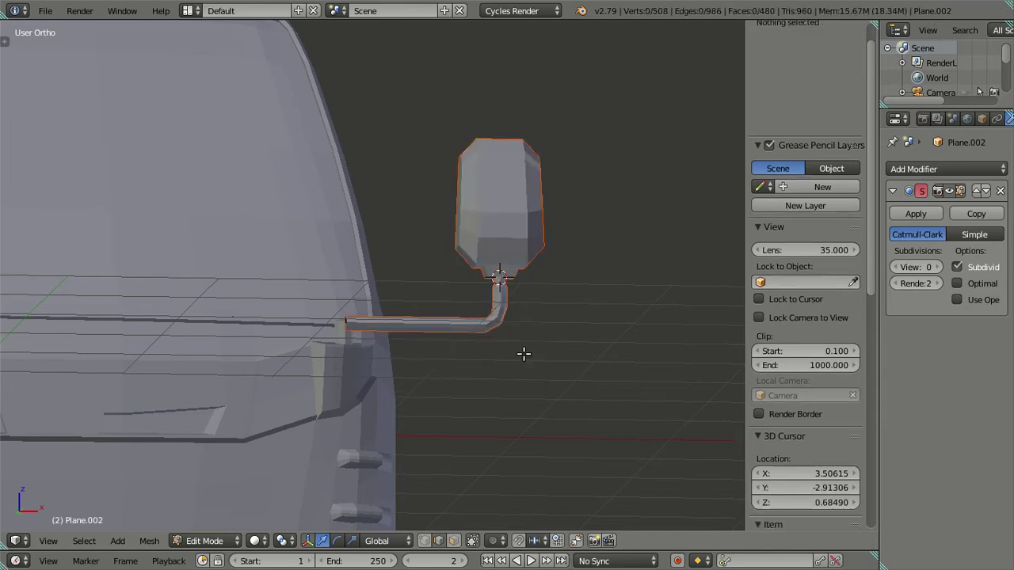
key("Tab")
Set the new mirror object's origin to the 3D cursor and frame it in view
middle_click_drag(566, 316, 550, 267)
right_click(546, 266)
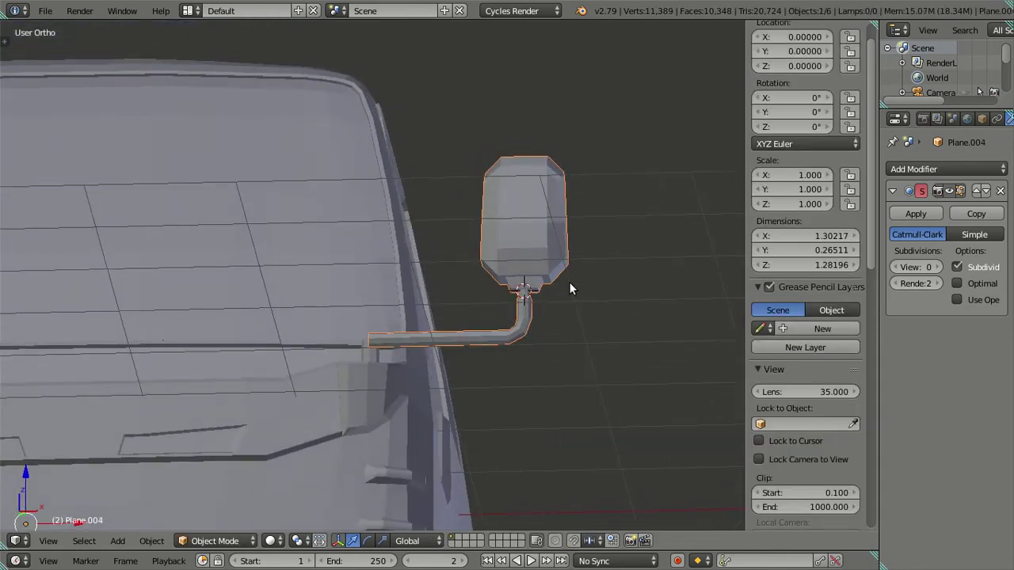
key("Tab")
key("Tab")
key("ctrl+shift+alt+c")
left_click(577, 302)
scroll(579, 302, "down", 3)
middle_click_drag(579, 301, 500, 311)
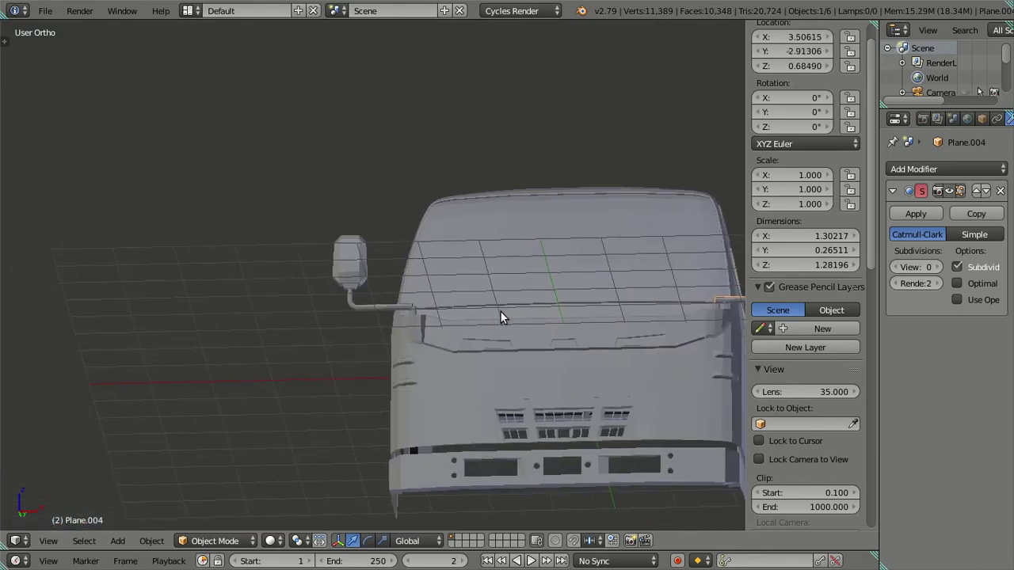
key("KP_Decimal")
On Plane.002, select three edges at the mirror head's base and snap the 3D cursor there
right_click(254, 292)
key("KP_Decimal")
key("Tab")
mouse_move(378, 277)
middle_mouse_down()
mouse_move(369, 265)
mouse_move(431, 293)
middle_mouse_up()
scroll(437, 299, "up", 4)
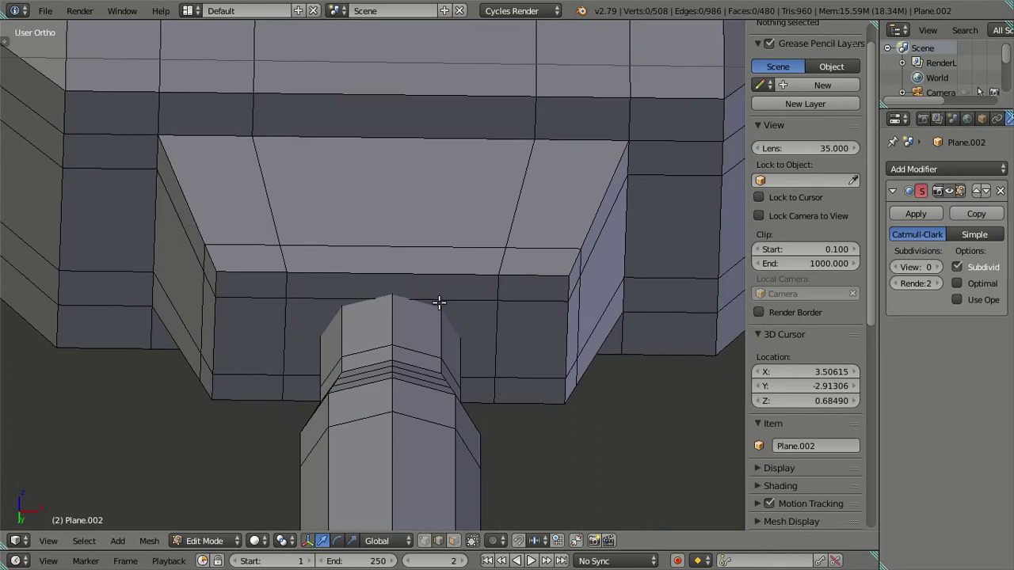
right_click(439, 301)
right_click(466, 295)
right_click(481, 377, "shift")
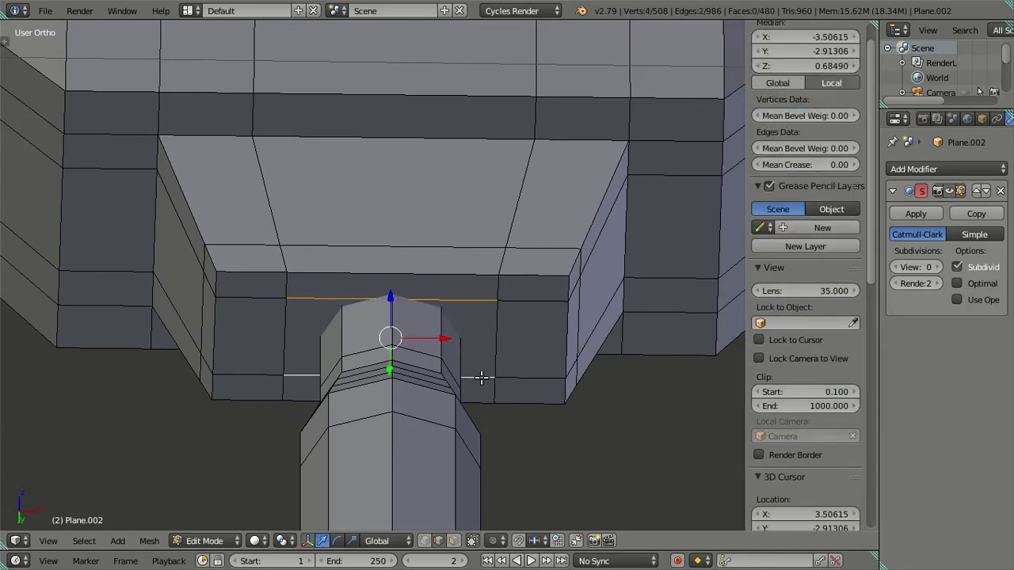
key("KP_Decimal")
key("shift+s")
left_click(541, 313)
scroll(531, 288, "down", 5)
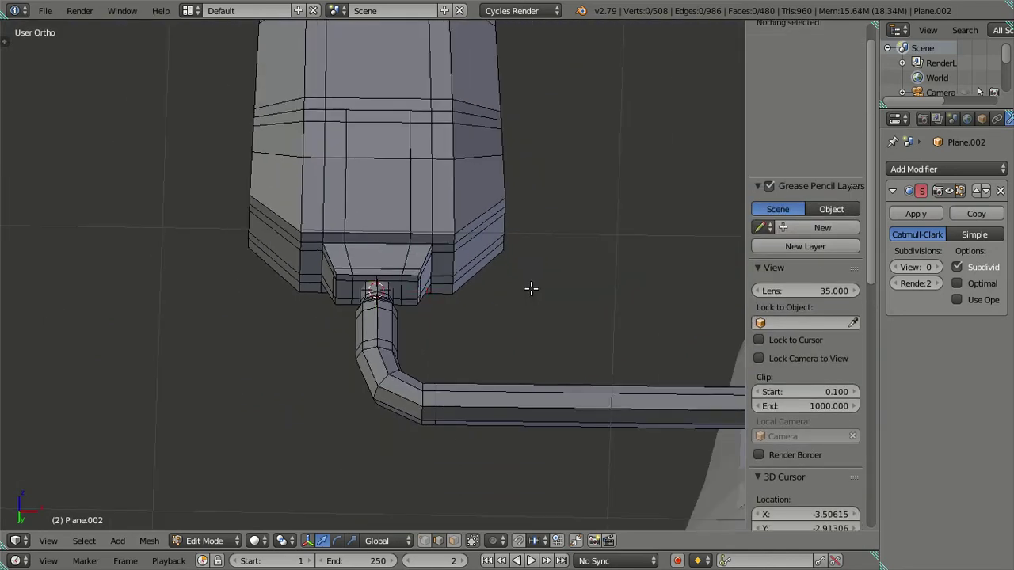
key("Tab")
scroll(531, 287, "down", 3)
Set Plane.002's origin to the 3D cursor at its arm joint
key("ctrl+shift+alt+c")
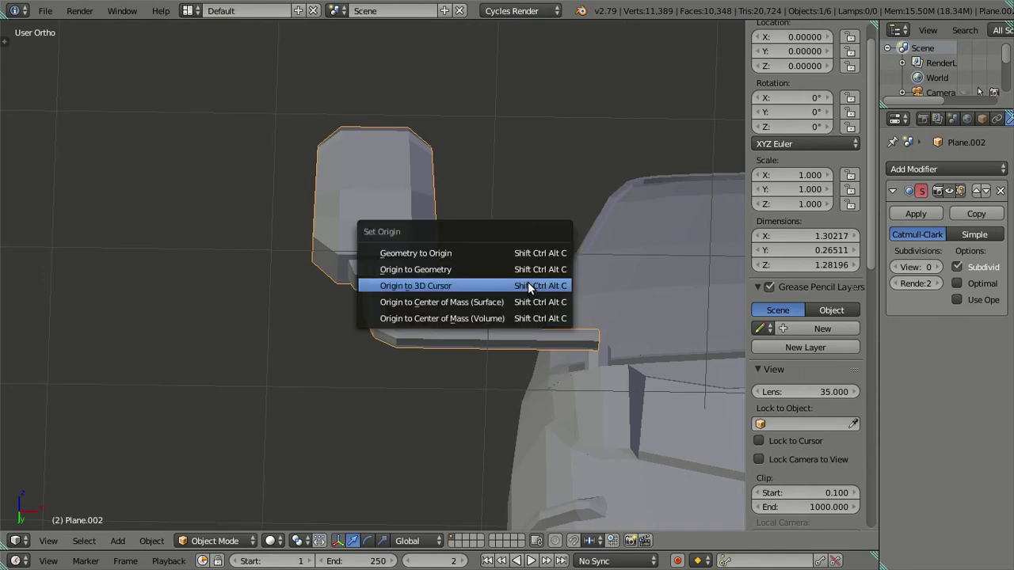
left_click(527, 284)
scroll(528, 284, "down", 3)
scroll(528, 284, "down", 3)
Select Plane.004 and switch to Right Ortho view to see the side reference image
mouse_move(546, 308)
middle_mouse_down("shift")
mouse_move(351, 308)
mouse_move(258, 358)
mouse_move(373, 283)
middle_mouse_up("shift")
scroll(471, 272, "up", 5)
scroll(400, 334, "up", 3)
mouse_move(399, 334)
middle_mouse_down()
mouse_move(421, 380)
mouse_move(466, 358)
middle_mouse_up()
scroll(464, 351, "up", 2)
scroll(466, 292, "up", 3)
scroll(467, 298, "down", 4)
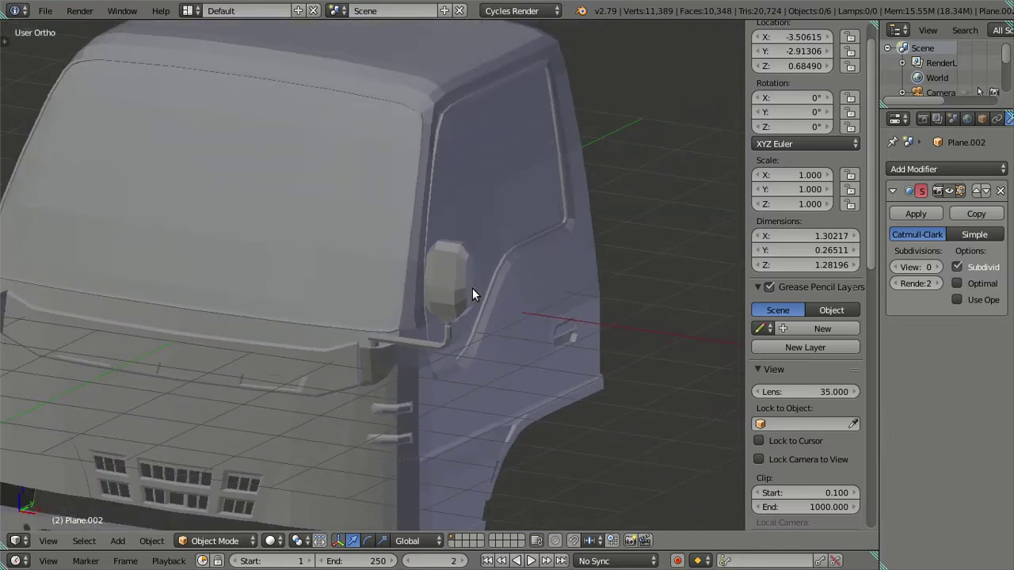
mouse_move(469, 291)
middle_mouse_down()
mouse_move(443, 385)
mouse_move(369, 220)
mouse_move(310, 219)
mouse_move(283, 269)
mouse_move(301, 357)
mouse_move(369, 380)
mouse_move(425, 351)
mouse_move(430, 333)
mouse_move(424, 416)
mouse_move(415, 349)
middle_mouse_up()
right_click(427, 334)
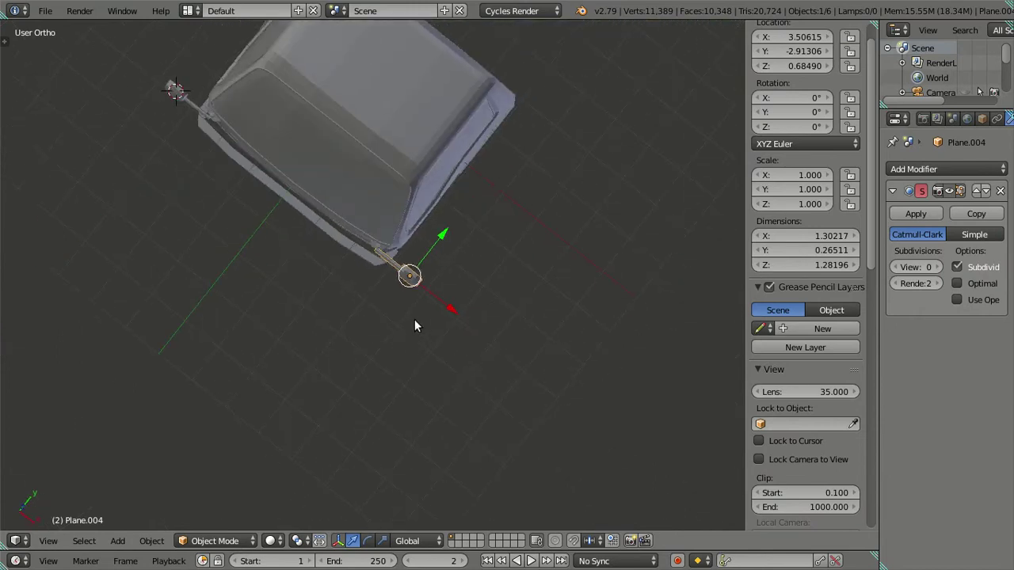
key("KP_3")
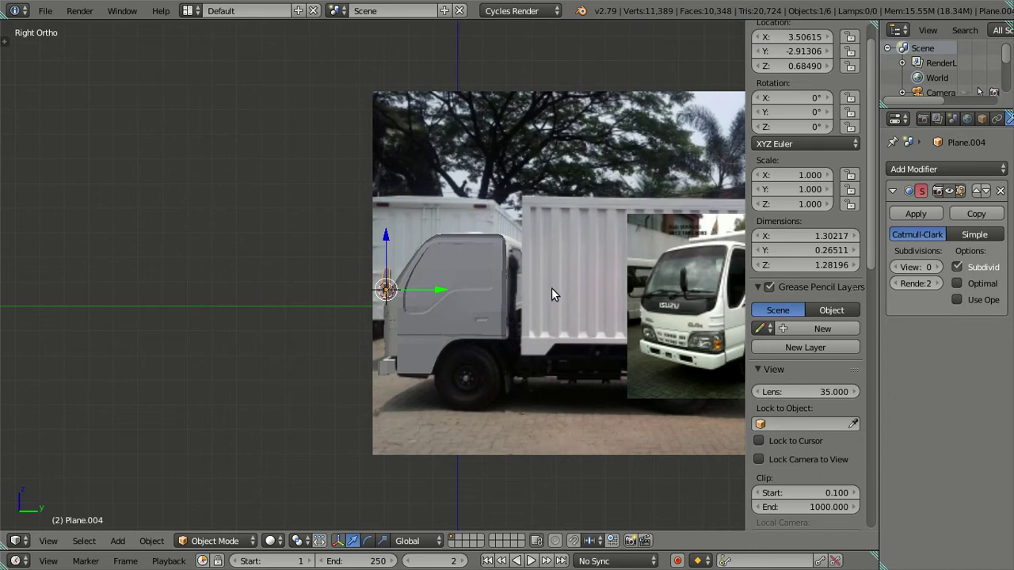
Switch to Front Ortho view to compare the mirrors with the front reference photo
middle_click_drag(552, 287, 339, 296, "shift")
scroll(365, 301, "up", 2)
scroll(444, 301, "up", 3)
scroll(516, 270, "up", 2)
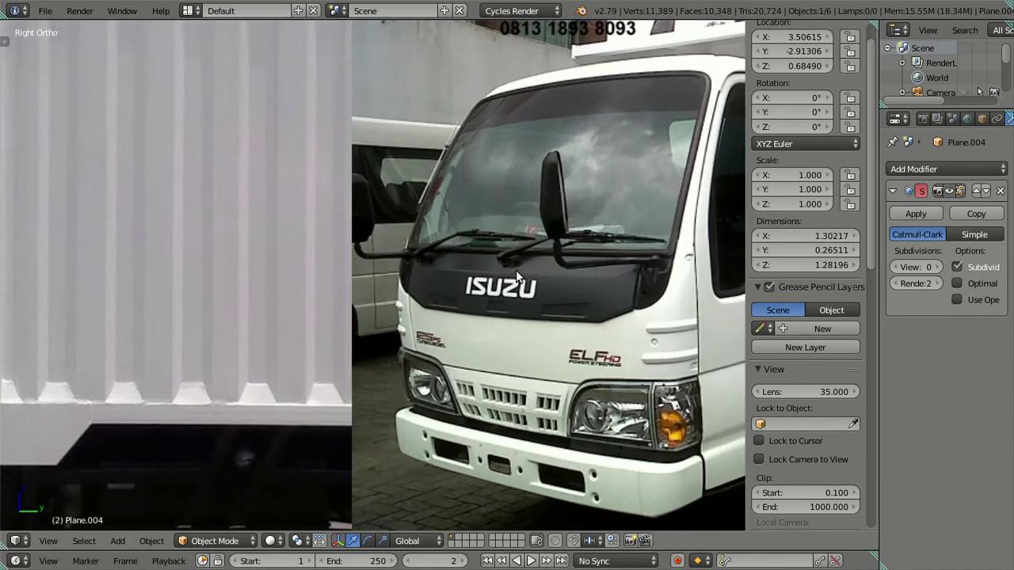
scroll(507, 270, "down", 6)
key("KP_1")
scroll(475, 281, "up", 5)
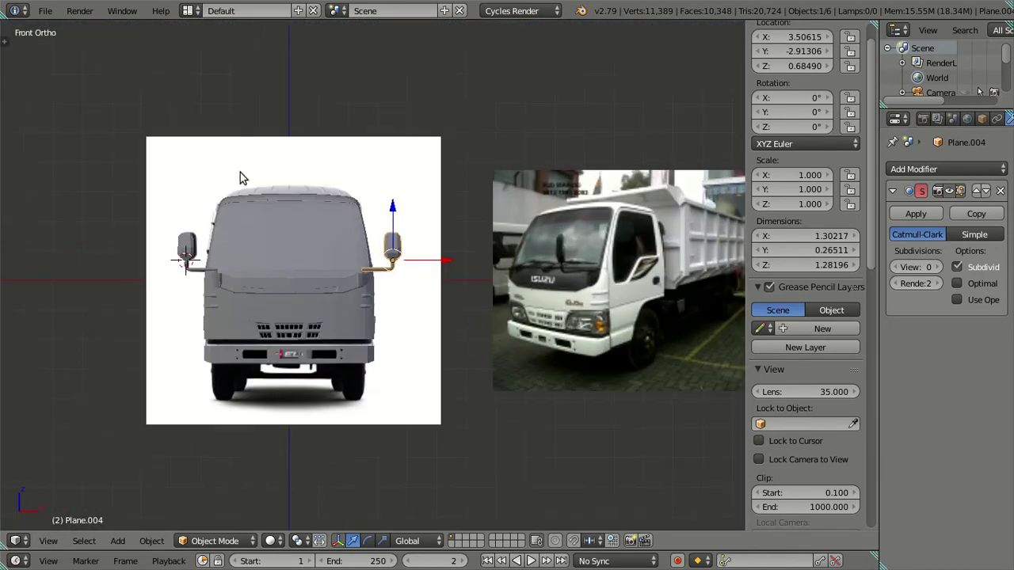
Toggle Blender out of fullscreen via the Window menu and minimise it
left_click(122, 10)
left_click(122, 44)
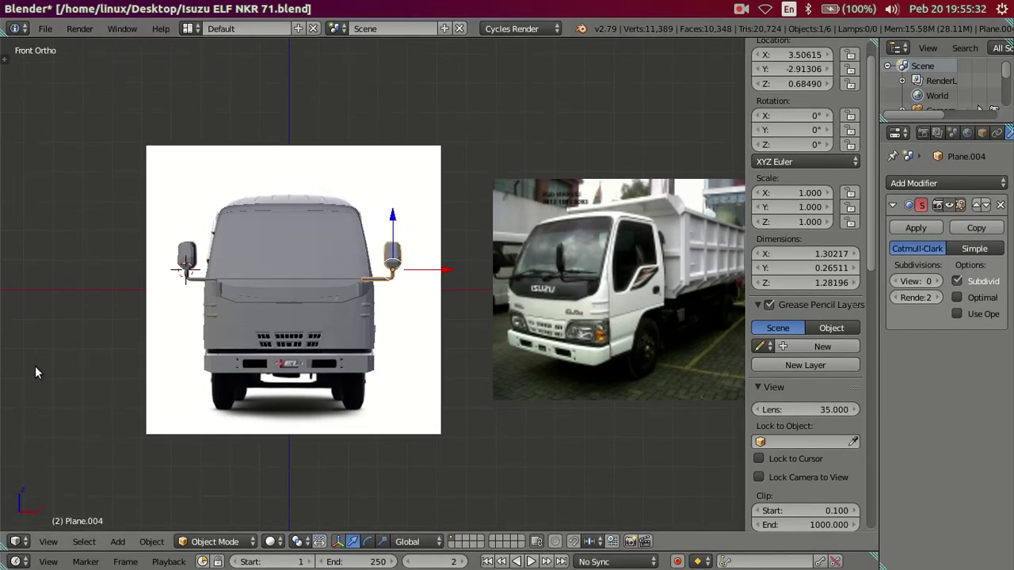
left_click(26, 8)
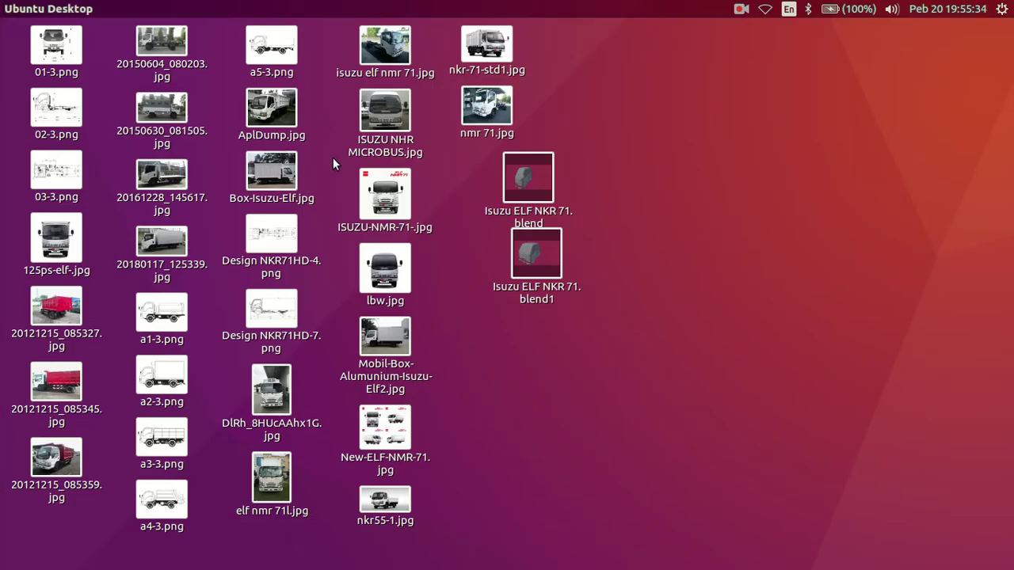
Open the a5-3.png drawing in Image Viewer, then close it
left_click(272, 47)
key("Return")
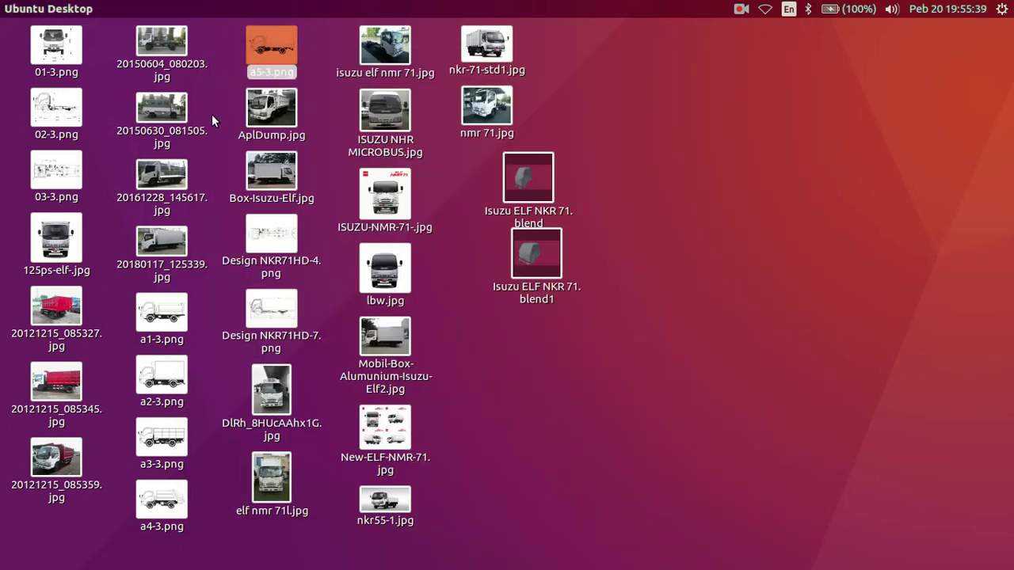
left_click(221, 68)
Open 20121215_085359.jpg and zoom and pan onto the cab's two side mirrors
left_click(55, 458)
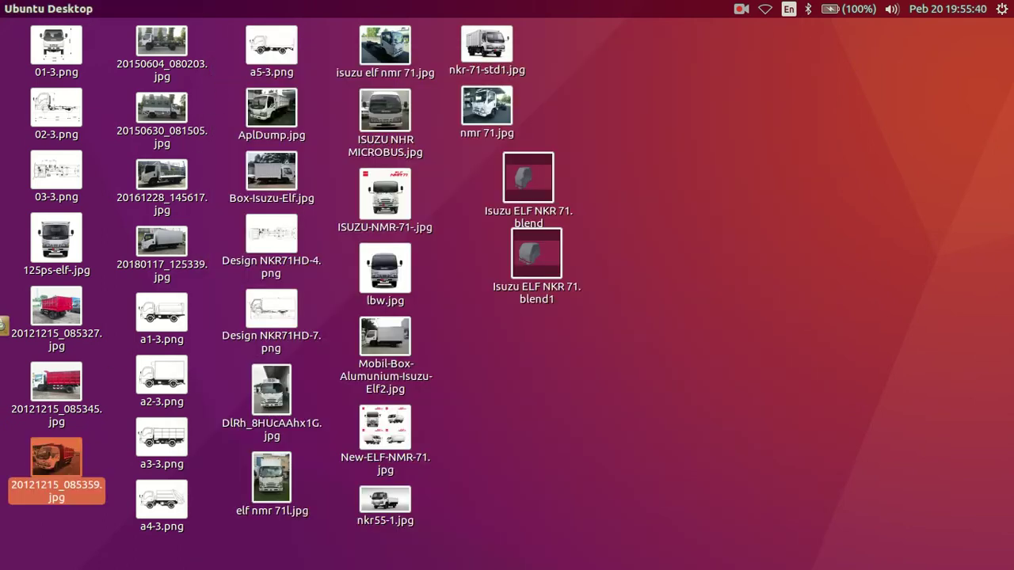
key("Return")
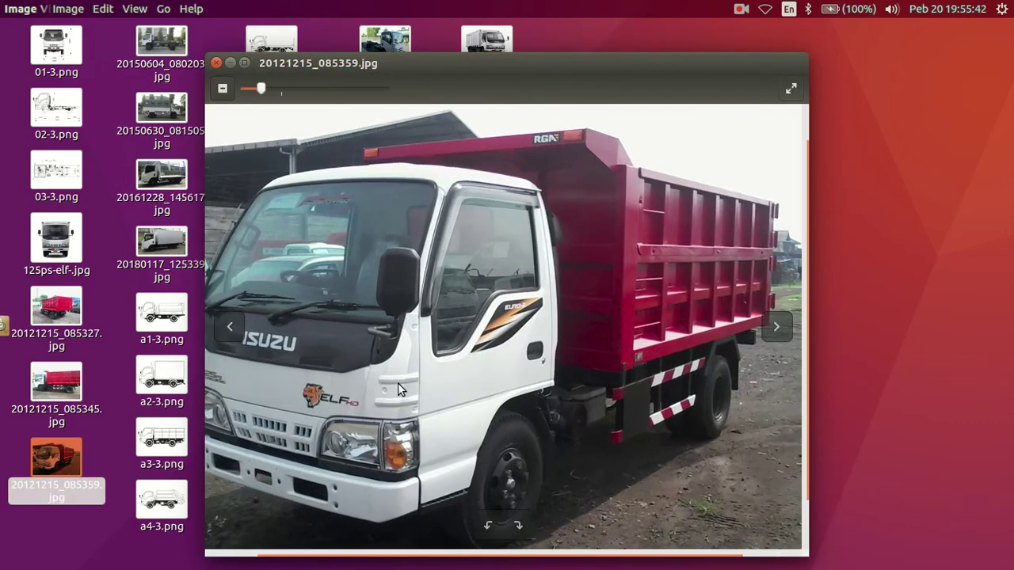
scroll(397, 372, "up", 2)
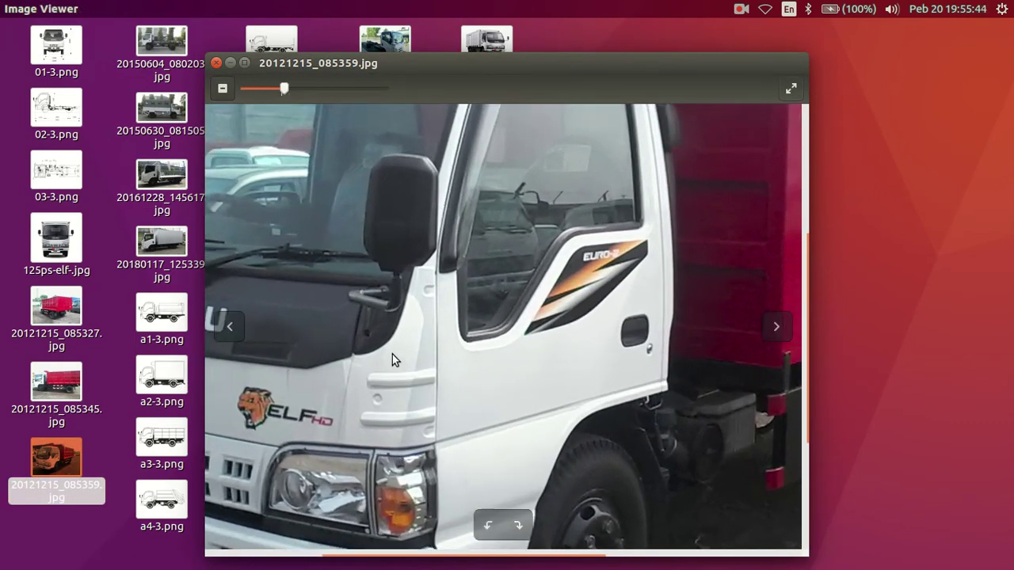
scroll(393, 354, "down", 2)
scroll(681, 349, "up", 2)
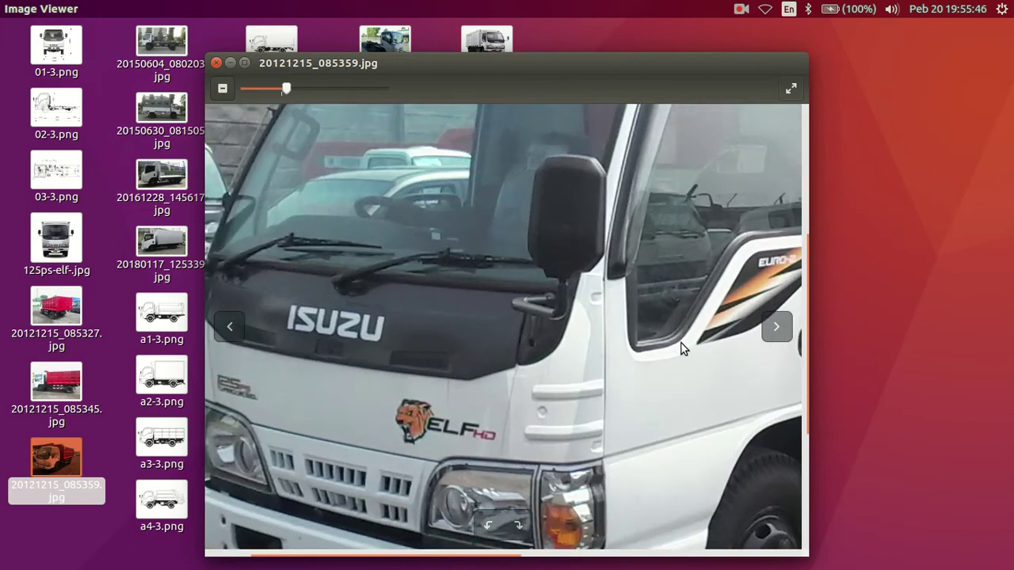
mouse_move(523, 387)
left_mouse_down()
mouse_move(626, 381)
mouse_move(605, 395)
left_mouse_up()
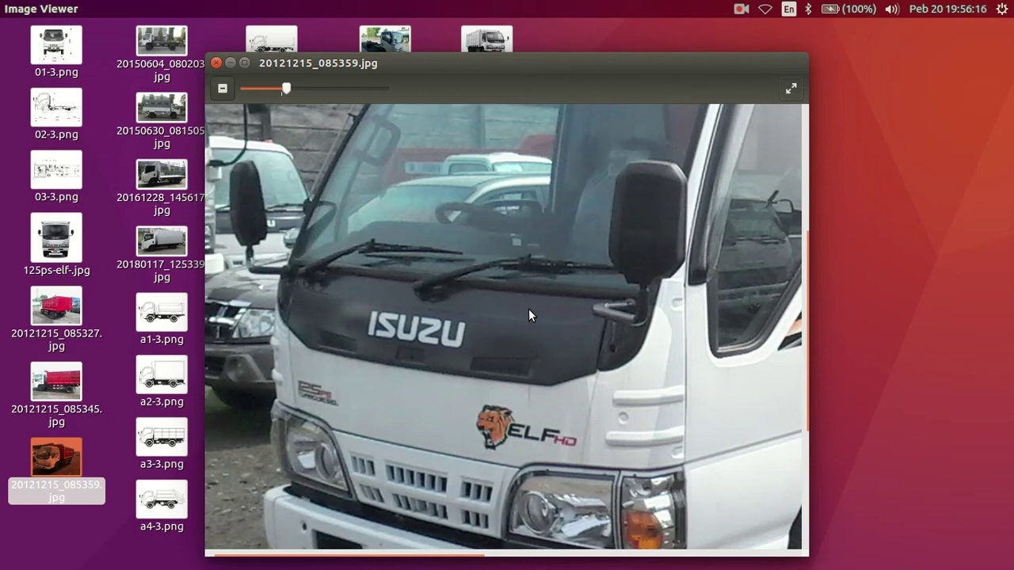
Bring the view in on the second mirror at the cab's right side
left_click(13, 204)
mouse_move(400, 231)
middle_mouse_down()
mouse_move(275, 325)
mouse_move(440, 244)
middle_mouse_up()
scroll(321, 242, "up", 3)
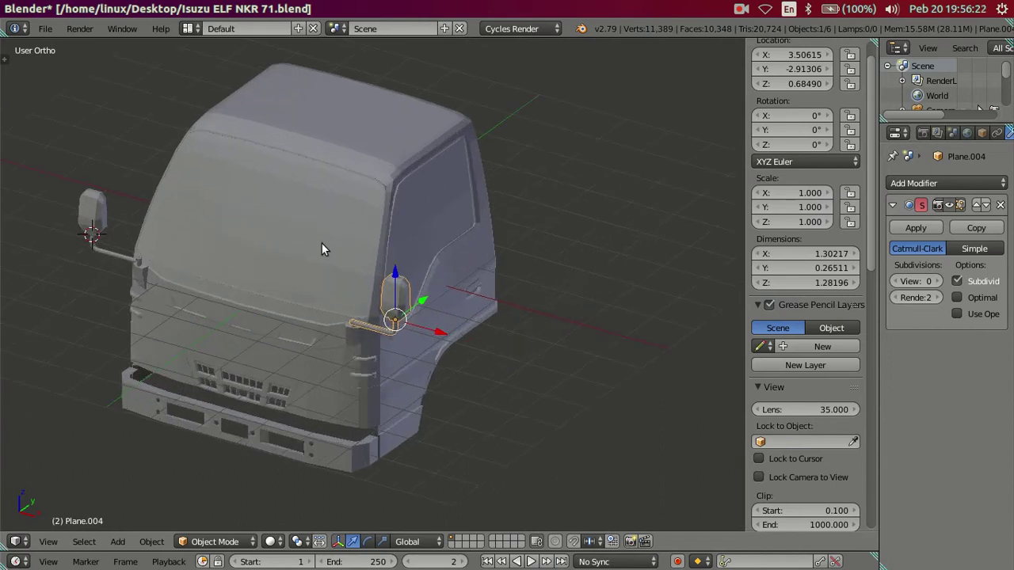
middle_click_drag(322, 243, 391, 269, "shift")
scroll(275, 291, "up", 2)
scroll(309, 297, "up", 2)
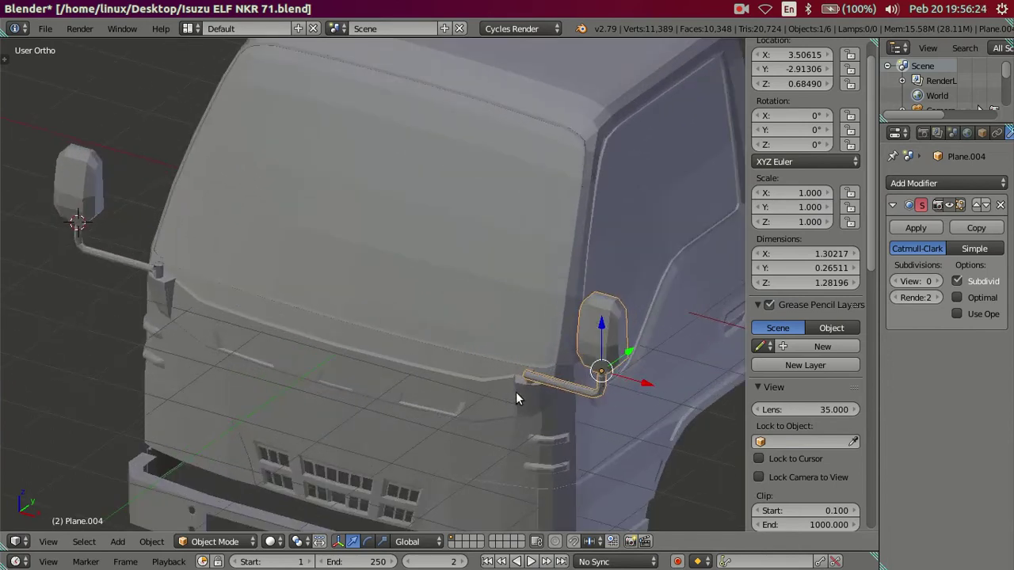
middle_click_drag(517, 393, 385, 294, "shift")
scroll(381, 276, "up", 3)
scroll(456, 243, "down", 1)
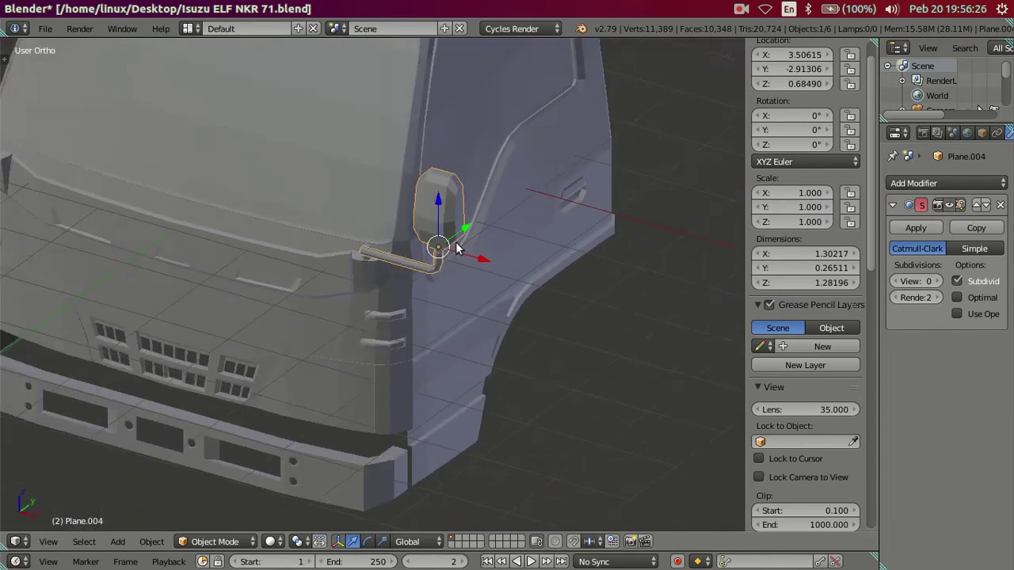
scroll(453, 305, "down", 3)
scroll(449, 312, "down", 2)
scroll(443, 309, "down", 2)
In top wireframe view, slide the mirror along Y into place
key("KP_7")
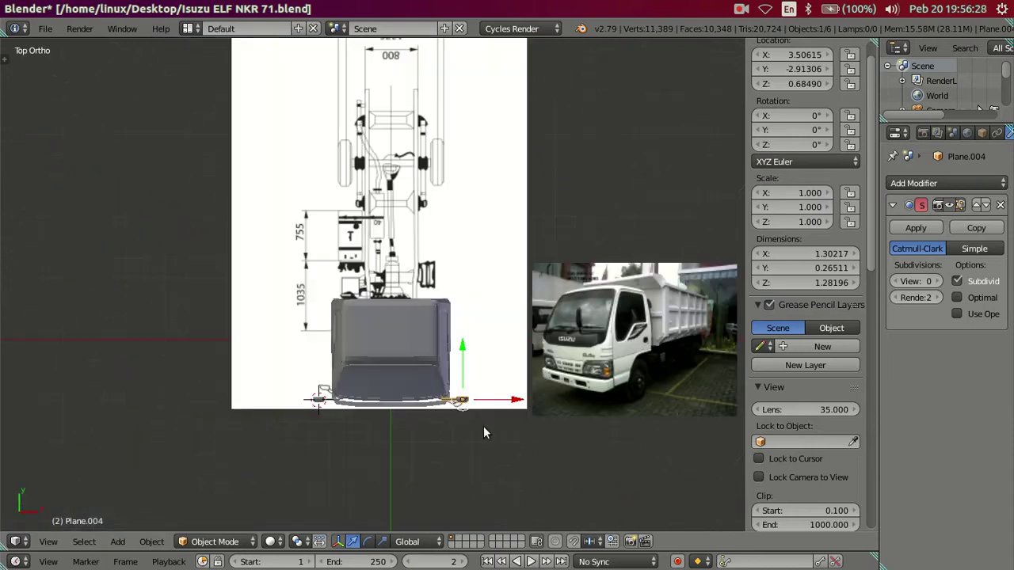
scroll(467, 380, "up", 2)
key("z")
scroll(434, 305, "up", 2)
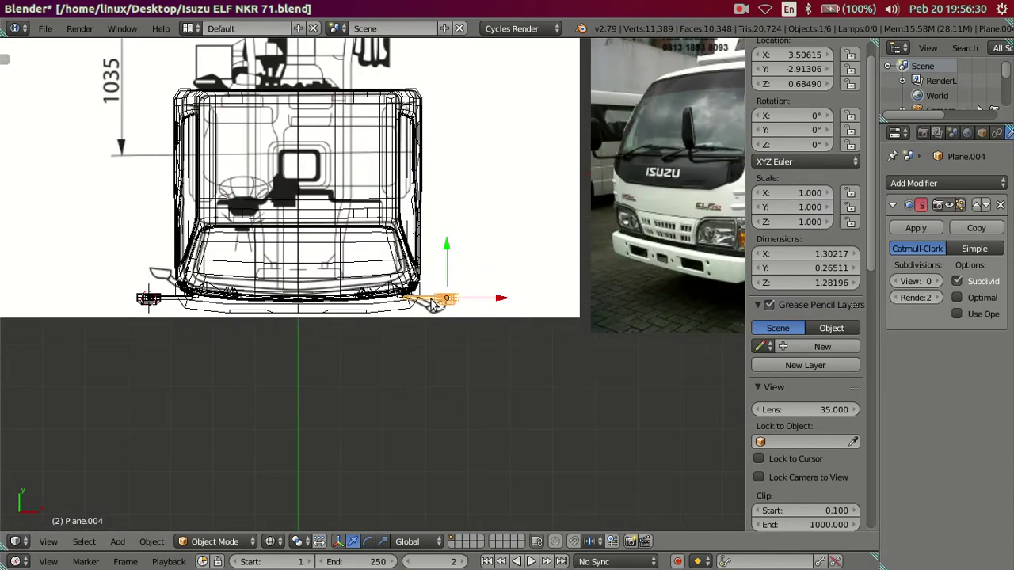
scroll(432, 305, "up", 1)
scroll(404, 313, "up", 2)
scroll(376, 313, "up", 1)
scroll(359, 309, "down", 2)
scroll(396, 307, "up", 2)
scroll(380, 333, "up", 2)
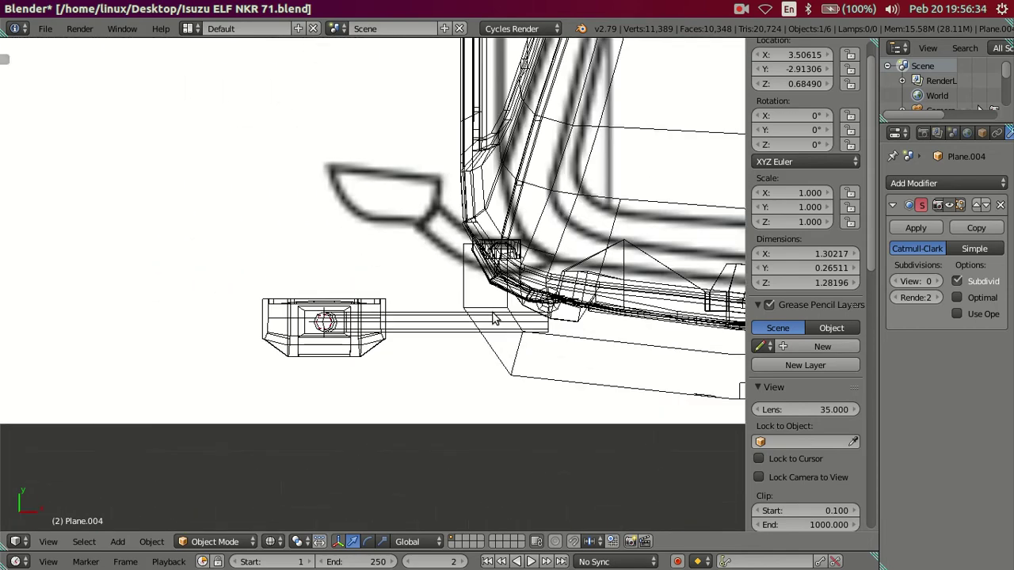
scroll(358, 374, "up", 1)
scroll(358, 371, "up", 1)
scroll(359, 350, "up", 1)
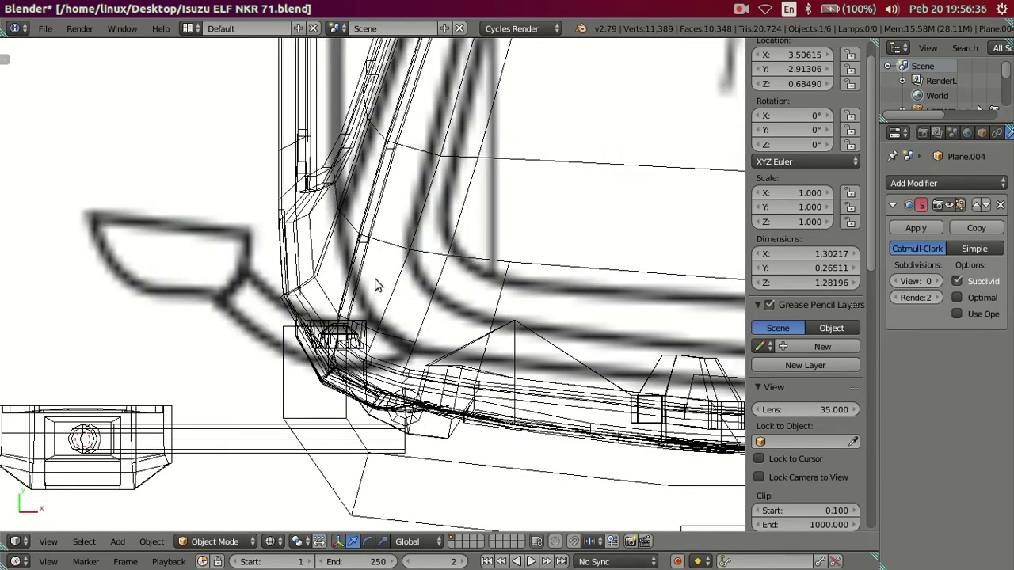
scroll(377, 286, "down", 4)
scroll(500, 323, "up", 1)
scroll(354, 307, "up", 2)
scroll(311, 317, "up", 1)
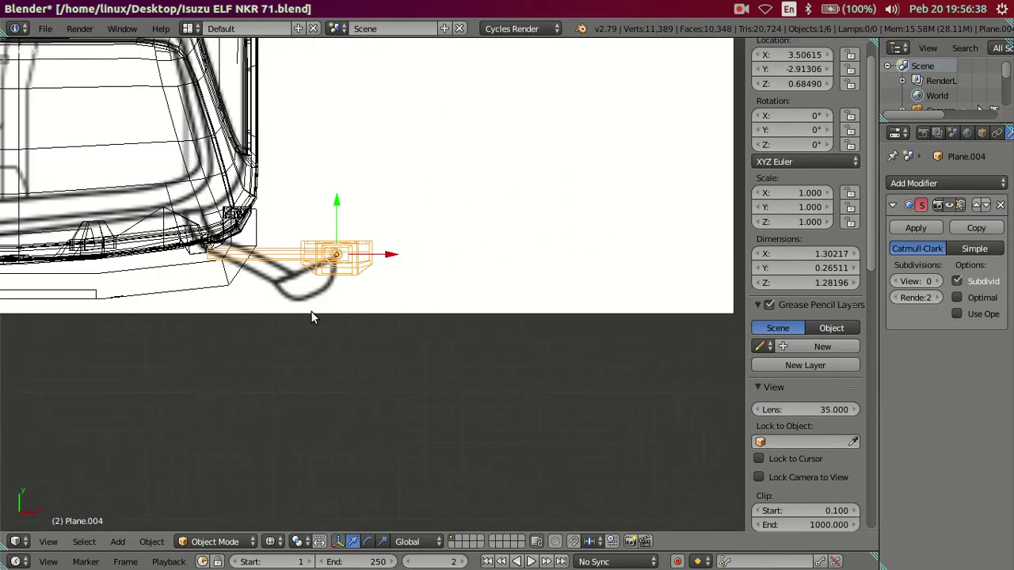
scroll(311, 317, "up", 2)
scroll(409, 362, "up", 1)
scroll(410, 362, "up", 1)
left_click_drag(352, 292, 338, 342)
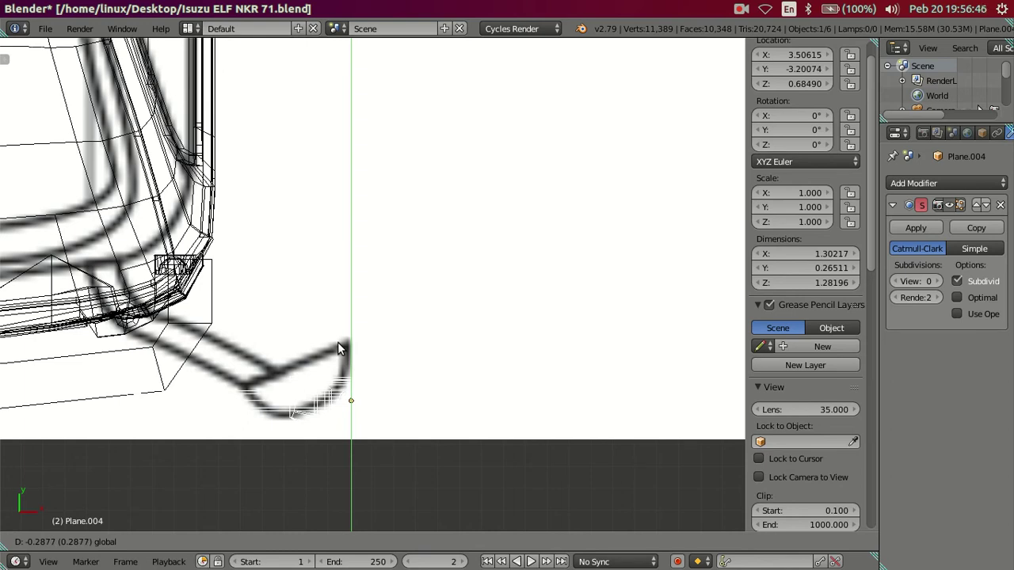
left_click_drag(338, 342, 334, 343)
scroll(335, 343, "down", 3)
mouse_move(335, 343)
middle_mouse_down()
mouse_move(282, 311)
mouse_move(325, 197)
mouse_move(373, 363)
middle_mouse_up()
In Edit Mode, select the mirror head's linked faces and separate them as their own object
key("a")
scroll(363, 346, "up", 2)
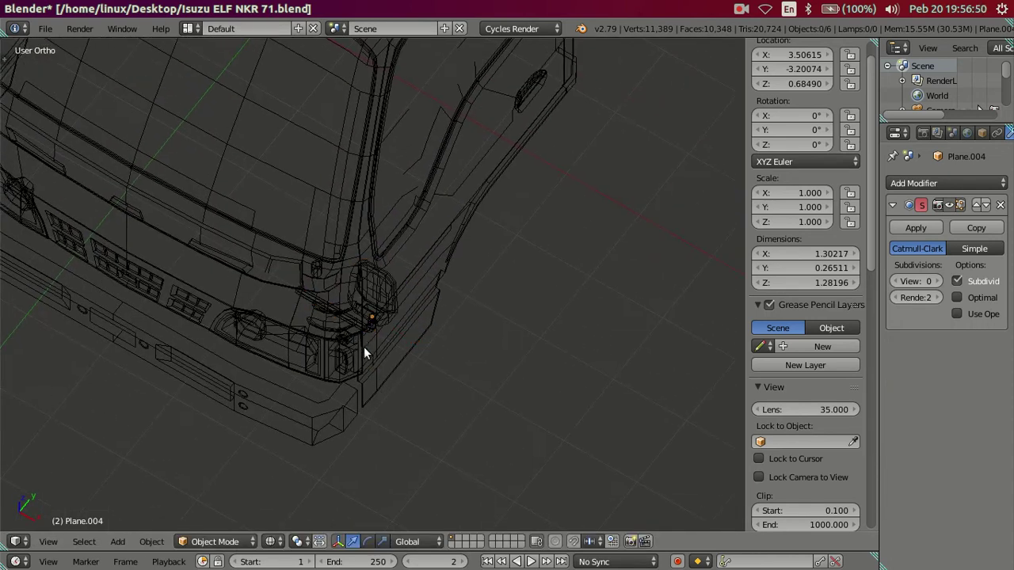
scroll(342, 350, "up", 3)
key("z")
right_click(266, 316)
key("Tab")
mouse_move(266, 316)
middle_mouse_down()
mouse_move(306, 317)
mouse_move(380, 211)
mouse_move(409, 378)
middle_mouse_up()
scroll(406, 348, "up", 4)
middle_click_drag(482, 130, 461, 257)
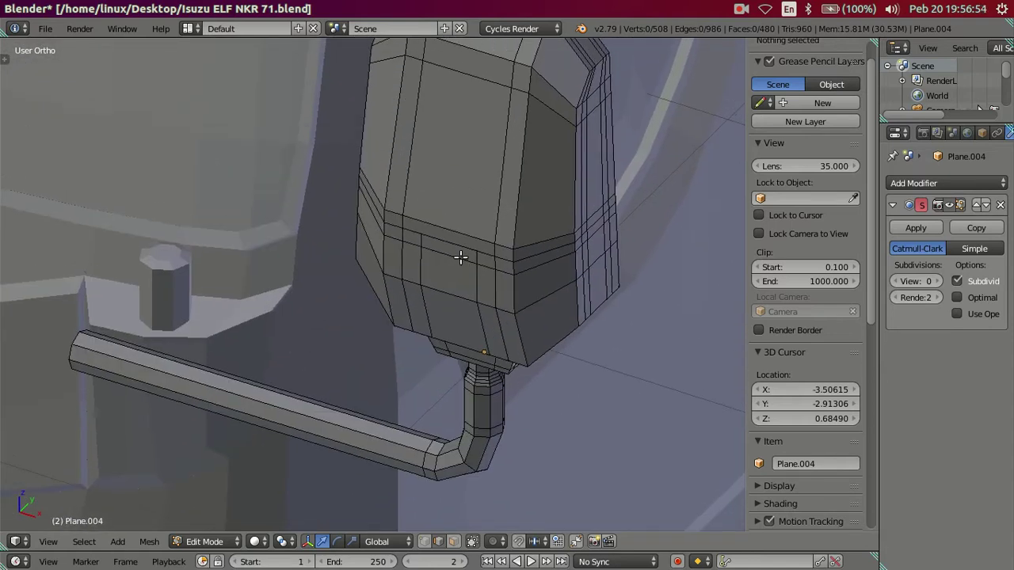
right_click(433, 260)
key("ctrl+KP_Add")
key("ctrl+l")
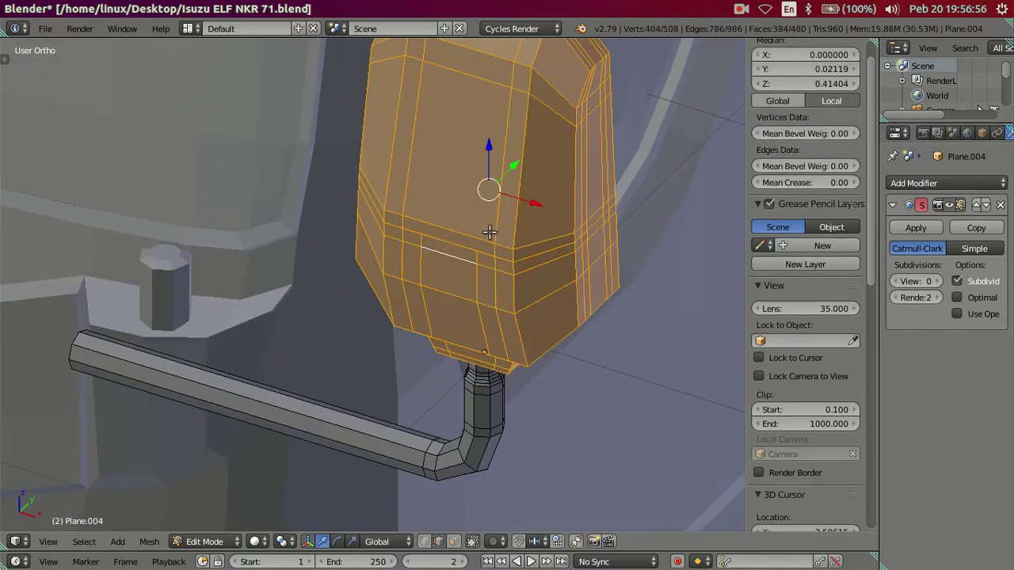
key("p")
left_click(523, 238)
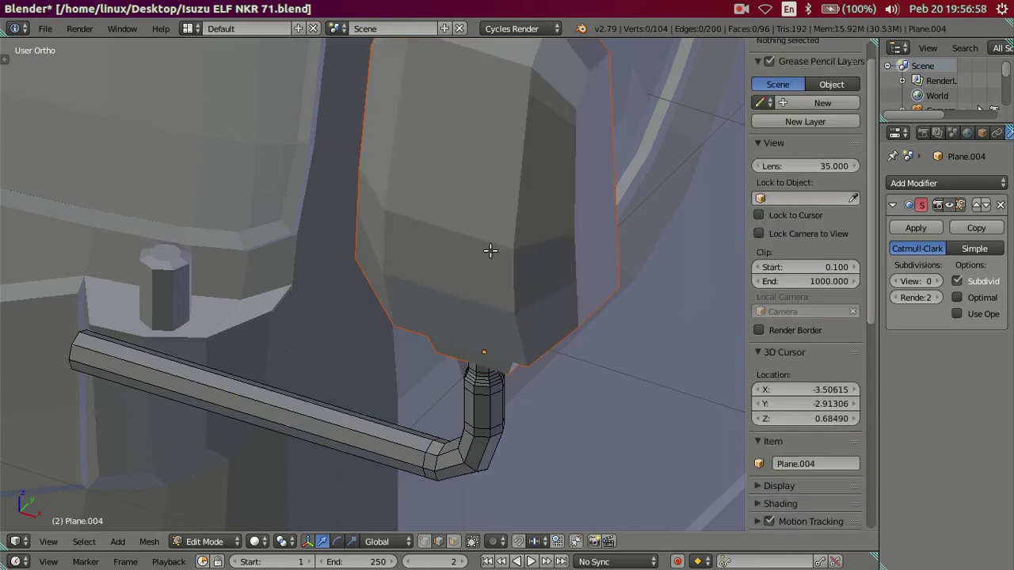
Return to Object Mode with the bent arm Plane.004 selected, centred in top view
key("Tab")
right_click(468, 417)
scroll(469, 423, "down", 3)
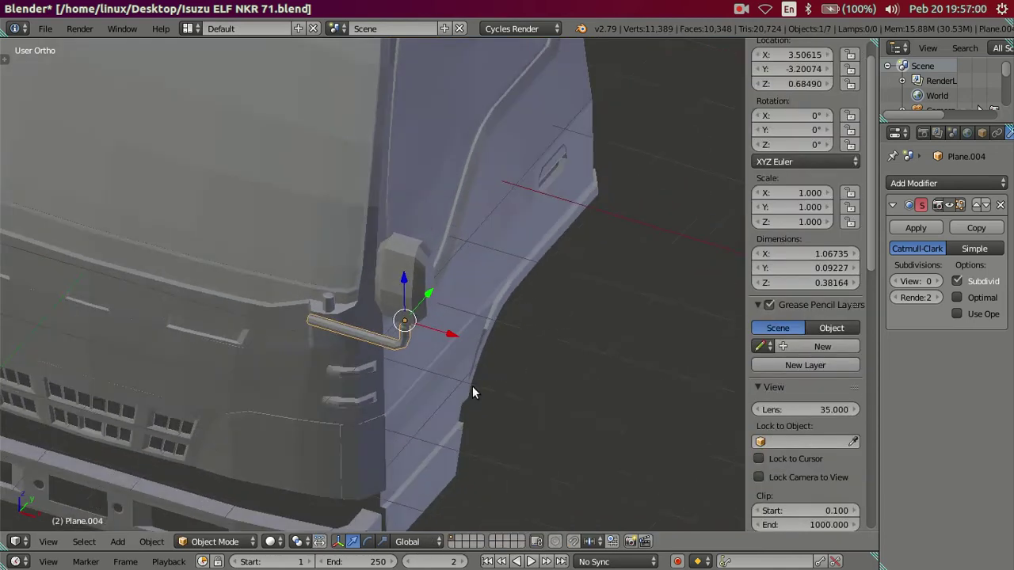
key("KP_7")
middle_click_drag(558, 446, 430, 255, "shift")
scroll(429, 255, "up", 3)
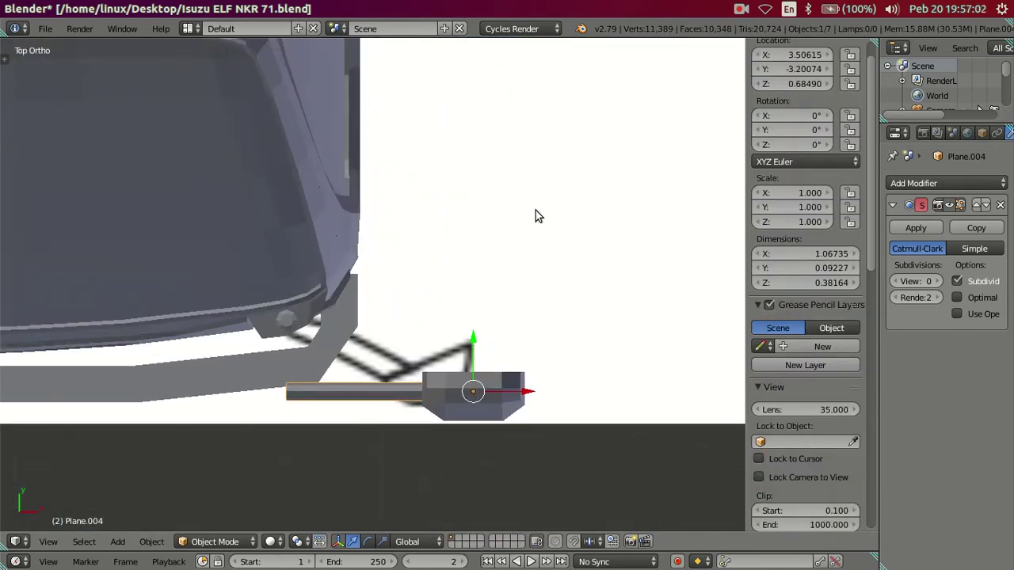
Rotate the arm about -30° around Z, then move arm and head Plane.005 outward along Y to -3.77275
key("r")
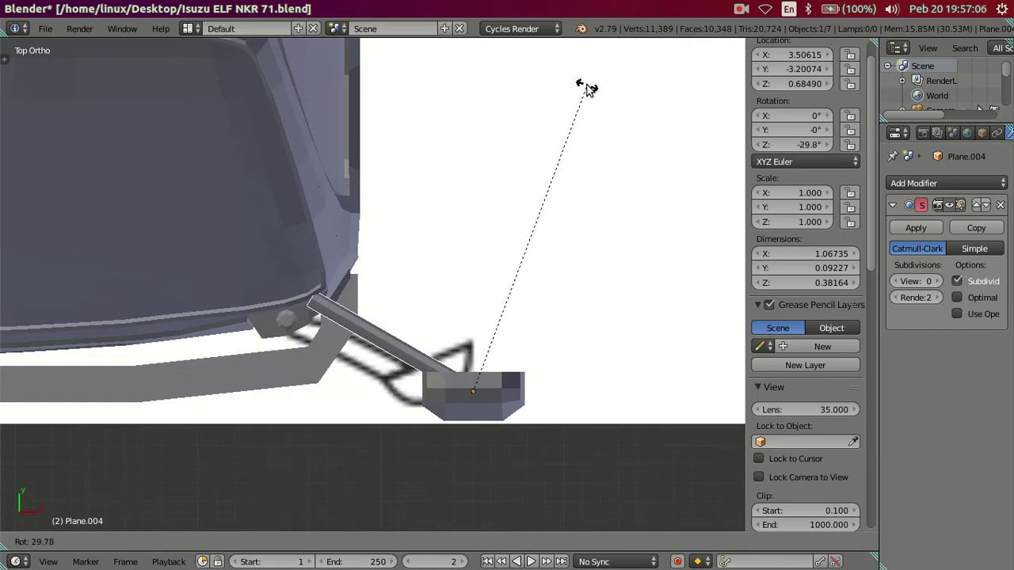
left_click(587, 88)
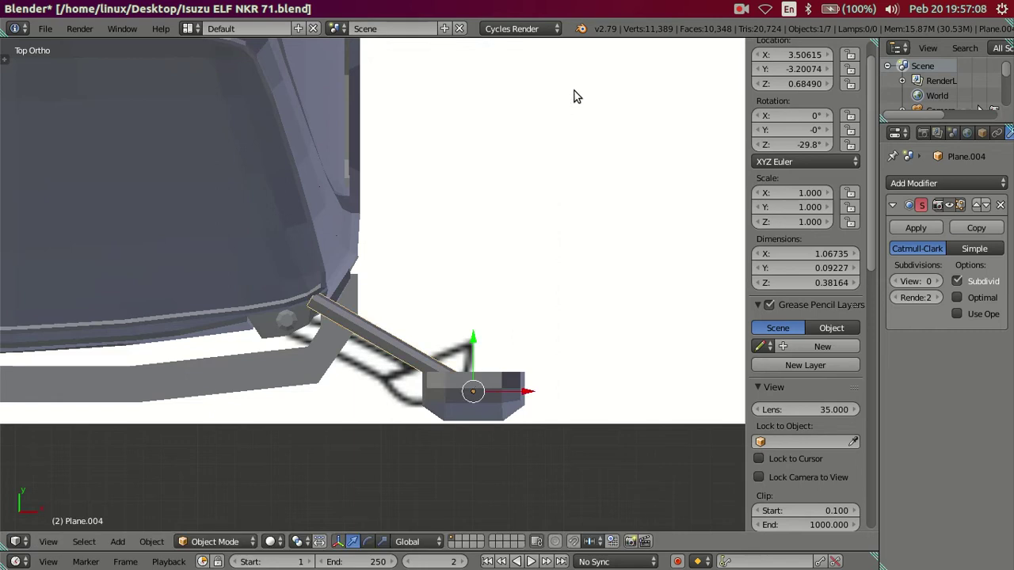
right_click(471, 345, "shift")
key("z")
left_click_drag(465, 335, 477, 369)
key("z")
mouse_move(488, 404)
middle_mouse_down()
mouse_move(470, 294)
mouse_move(403, 242)
mouse_move(406, 366)
mouse_move(351, 296)
mouse_move(220, 188)
mouse_move(229, 274)
mouse_move(275, 434)
mouse_move(267, 378)
mouse_move(433, 461)
mouse_move(406, 398)
middle_mouse_up()
left_click_drag(401, 342, 366, 351)
mouse_move(366, 351)
middle_mouse_down()
mouse_move(335, 291)
mouse_move(317, 215)
mouse_move(396, 195)
middle_mouse_up()
Select the arm and, in Edit Mode, reveal its hidden geometry and deselect all vertices
scroll(396, 195, "down", 3)
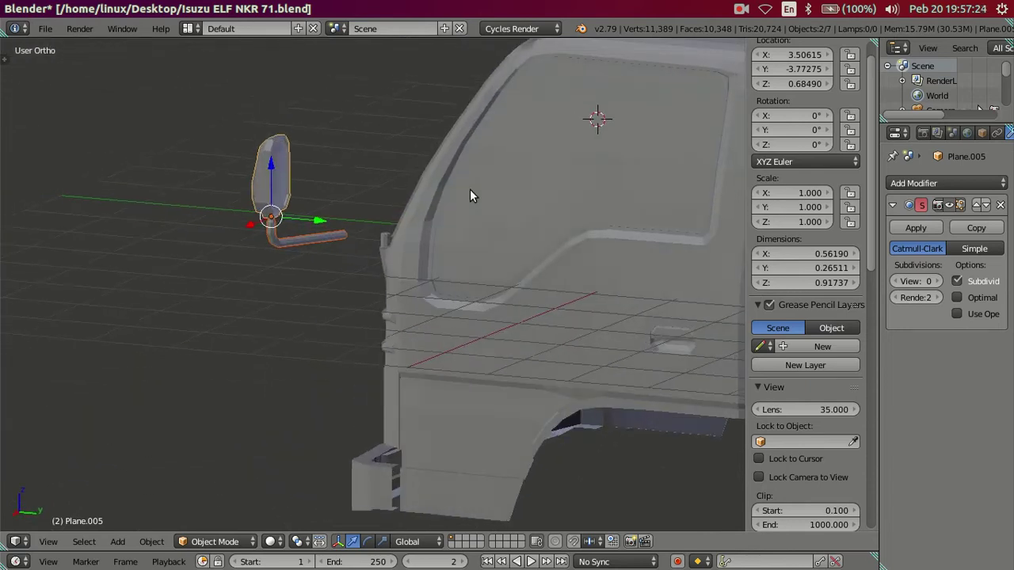
scroll(470, 190, "down", 4)
key("a")
mouse_move(306, 262)
middle_mouse_down()
mouse_move(409, 280)
mouse_move(520, 335)
mouse_move(539, 380)
middle_mouse_up()
scroll(446, 325, "up", 3)
scroll(354, 293, "up", 3)
scroll(354, 293, "up", 3)
mouse_move(354, 293)
middle_mouse_down()
mouse_move(406, 321)
mouse_move(418, 362)
mouse_move(400, 244)
mouse_move(369, 214)
mouse_move(397, 298)
middle_mouse_up()
scroll(387, 226, "up", 2)
right_click(389, 349)
key("Tab")
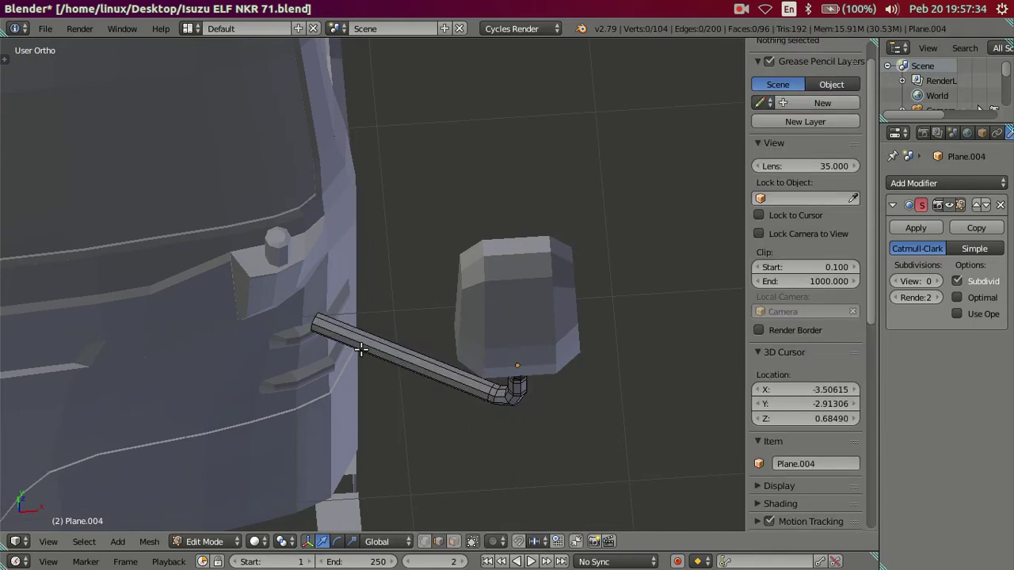
scroll(372, 357, "up", 2)
scroll(348, 369, "up", 2)
scroll(332, 377, "up", 1)
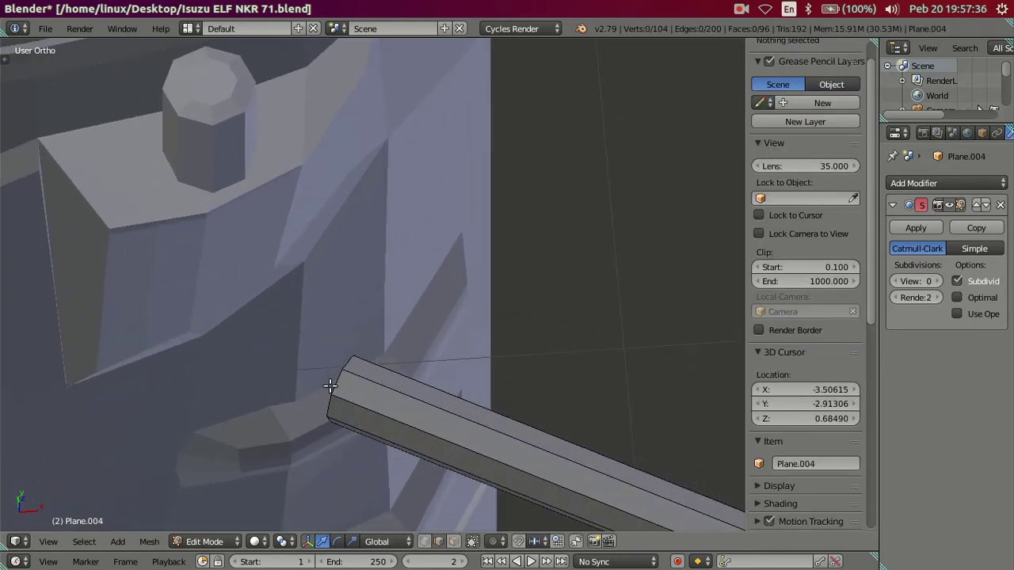
scroll(329, 386, "down", 2)
scroll(329, 386, "down", 3)
key("alt+h")
key("a")
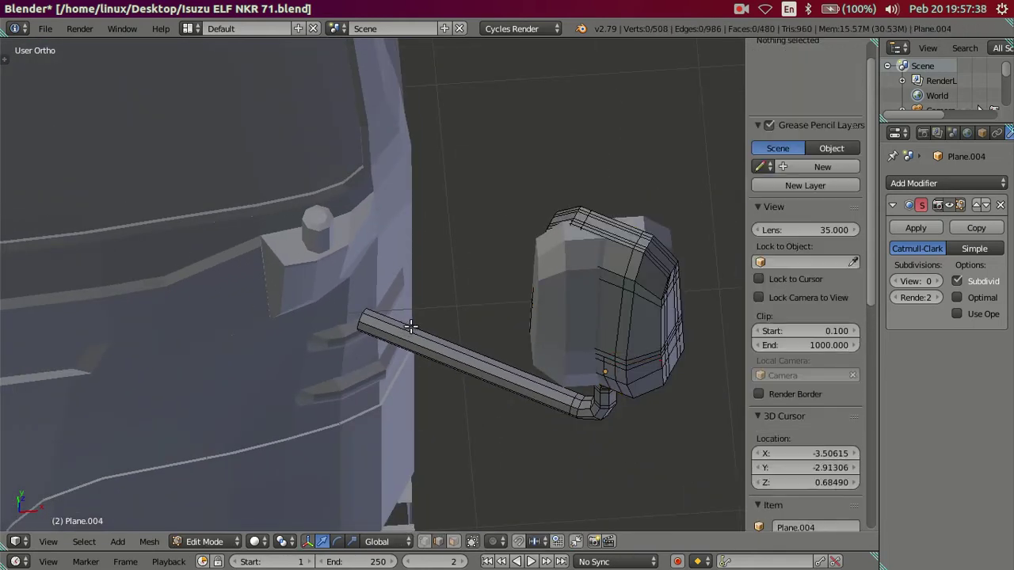
scroll(411, 324, "down", 2)
mouse_move(412, 324)
middle_mouse_down()
mouse_move(464, 251)
mouse_move(454, 240)
mouse_move(484, 284)
mouse_move(308, 290)
mouse_move(349, 300)
middle_mouse_up()
scroll(484, 284, "up", 1)
scroll(492, 287, "down", 5)
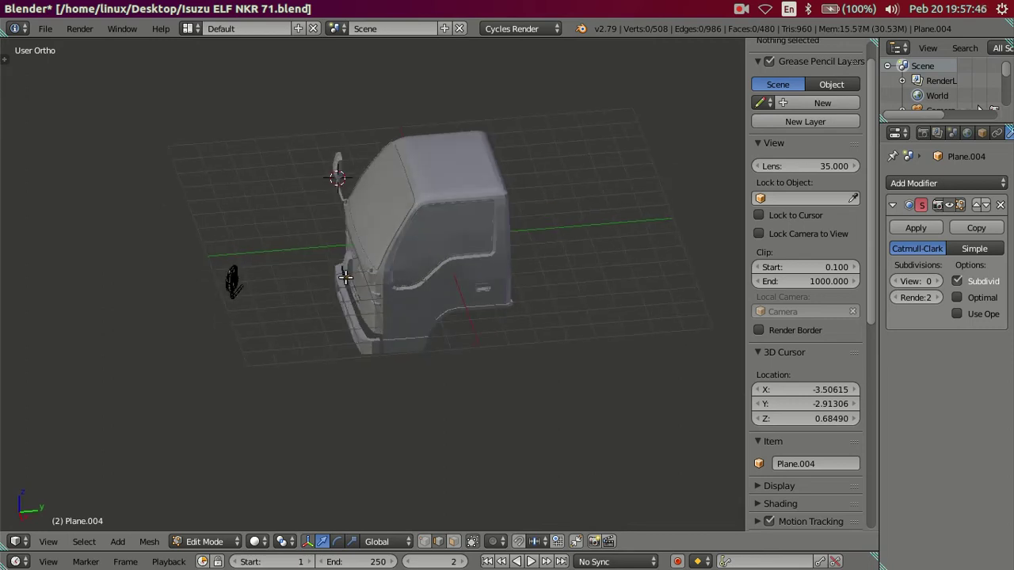
Back in Object Mode, cycle the selection until only the arm Plane.004 is selected
key("Tab")
right_click(328, 331)
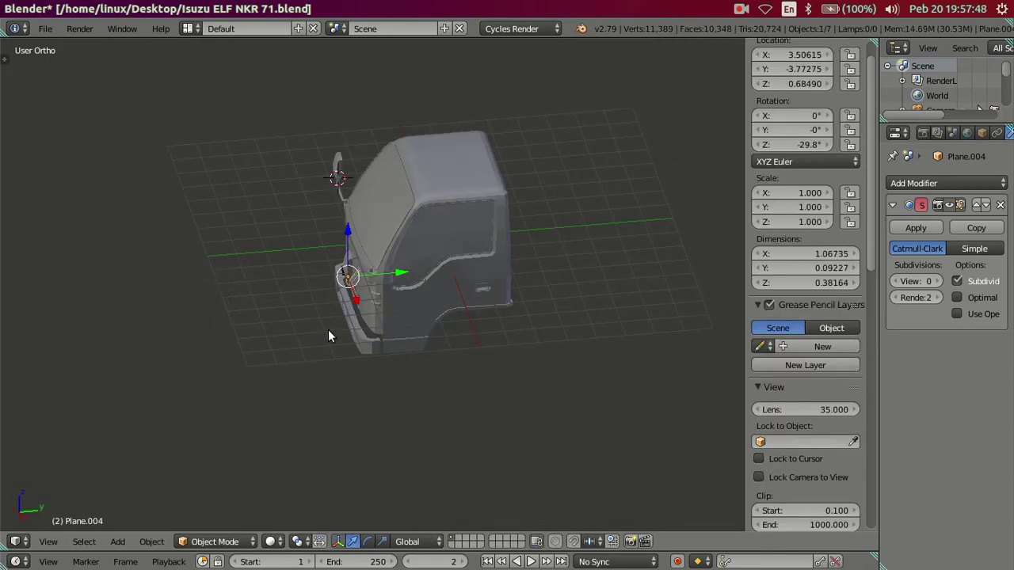
right_click(328, 329)
right_click(328, 330, "shift")
right_click(328, 329)
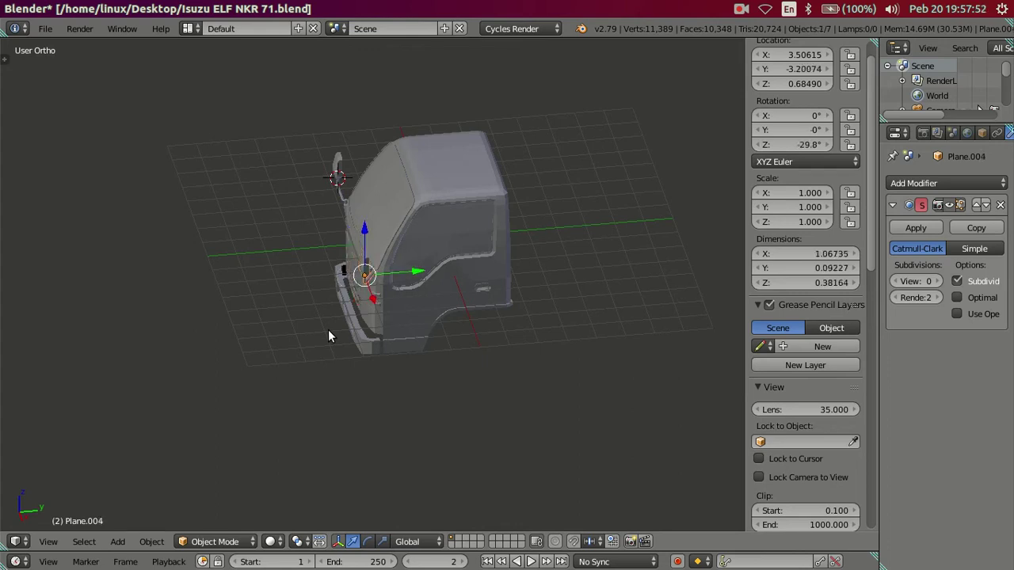
Zoom onto the arm's end beside the cab and enter Edit Mode on it
mouse_move(337, 325)
middle_mouse_down()
mouse_move(378, 335)
mouse_move(434, 323)
middle_mouse_up()
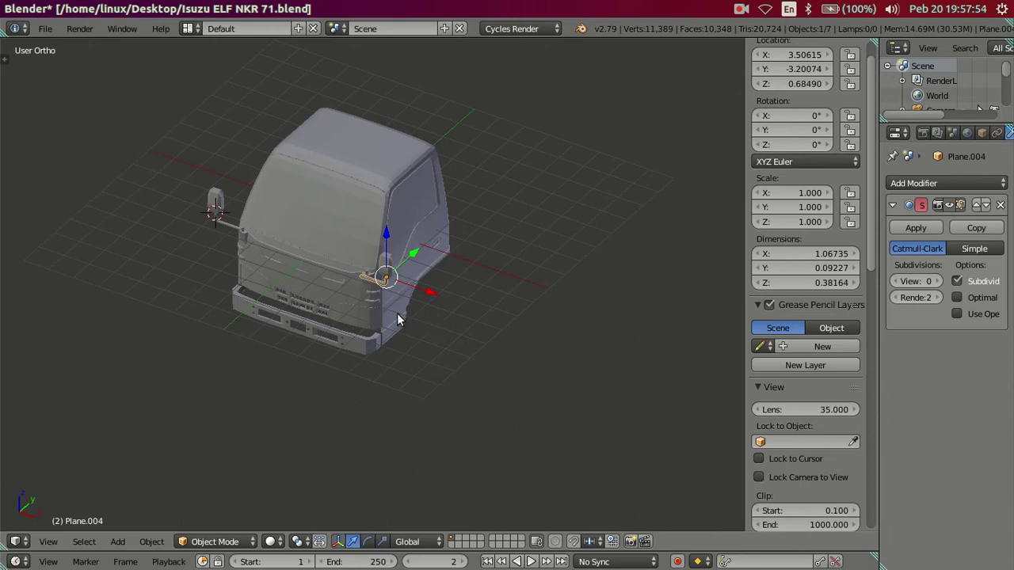
scroll(397, 313, "up", 3)
scroll(391, 386, "up", 2)
mouse_move(391, 386)
middle_mouse_down()
mouse_move(436, 358)
mouse_move(385, 313)
middle_mouse_up()
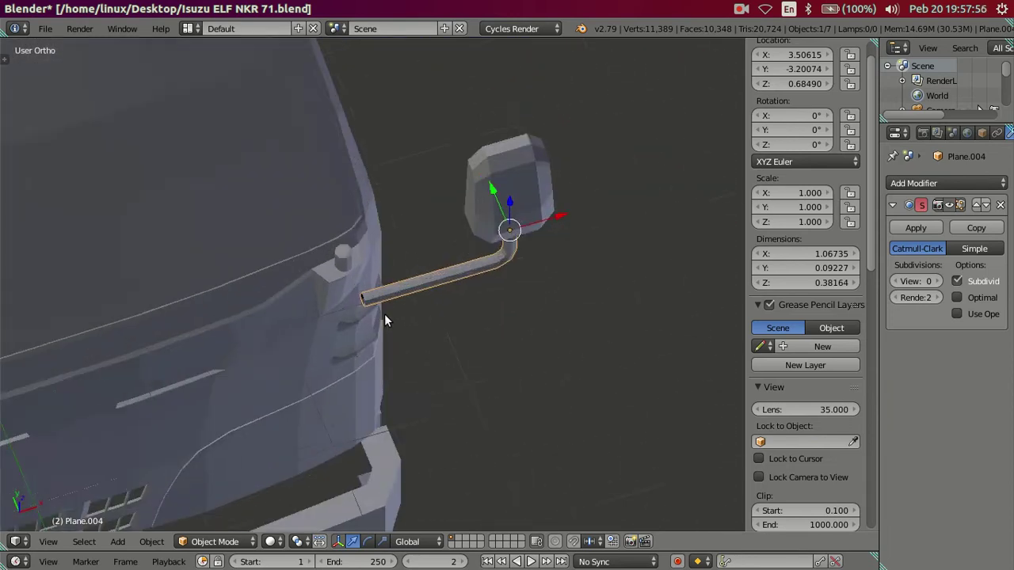
scroll(384, 312, "up", 3)
key("Tab")
scroll(369, 309, "up", 2)
Select the edge ring at the open tube end and frame it in top view
right_click(337, 339)
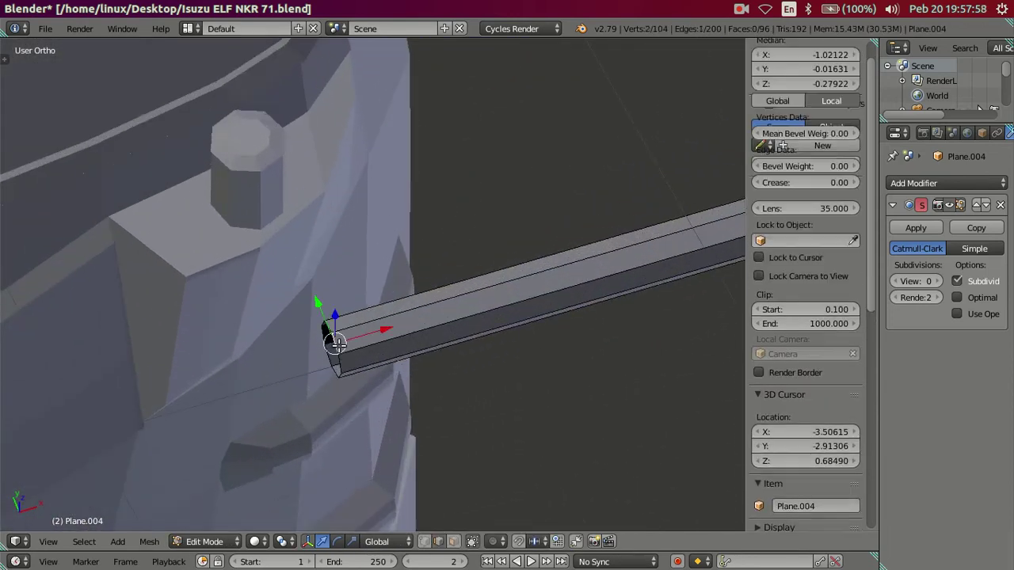
key("ctrl+l")
middle_click_drag(337, 338, 333, 353)
scroll(332, 353, "up", 2)
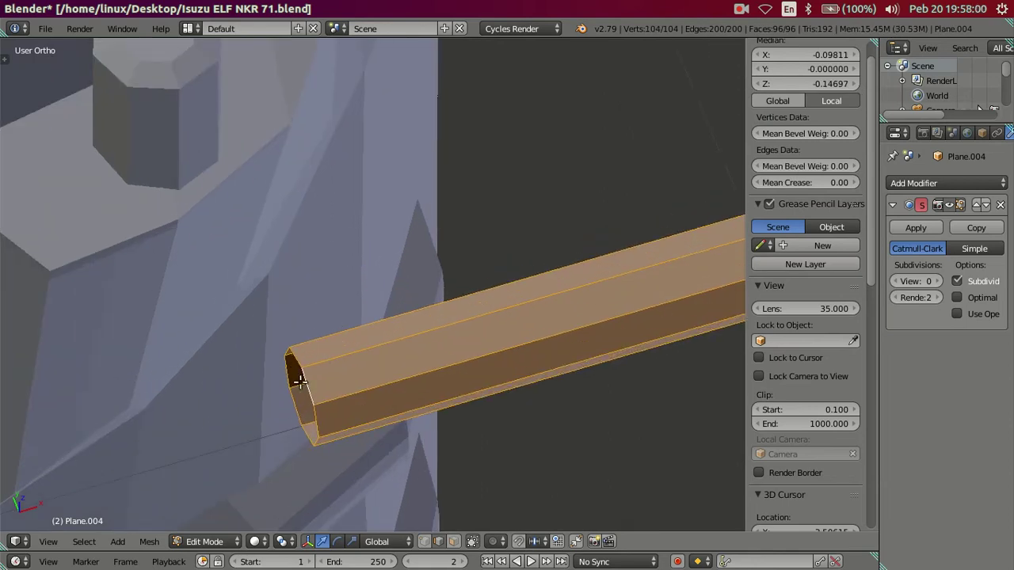
key("a")
right_click(329, 389, "alt")
scroll(333, 373, "down", 2)
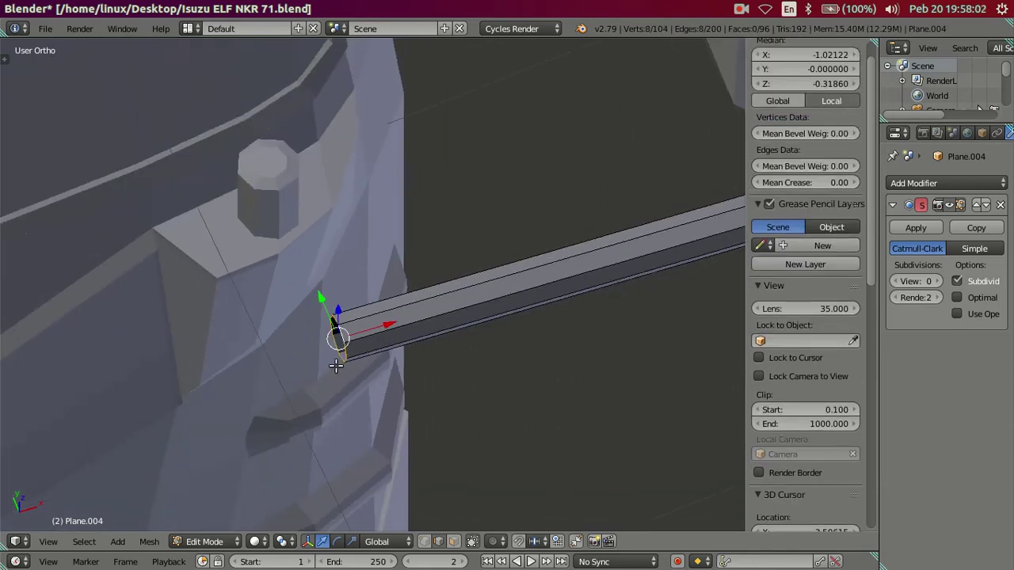
key("KP_7")
scroll(289, 436, "up", 3)
middle_click_drag(290, 436, 447, 388, "shift")
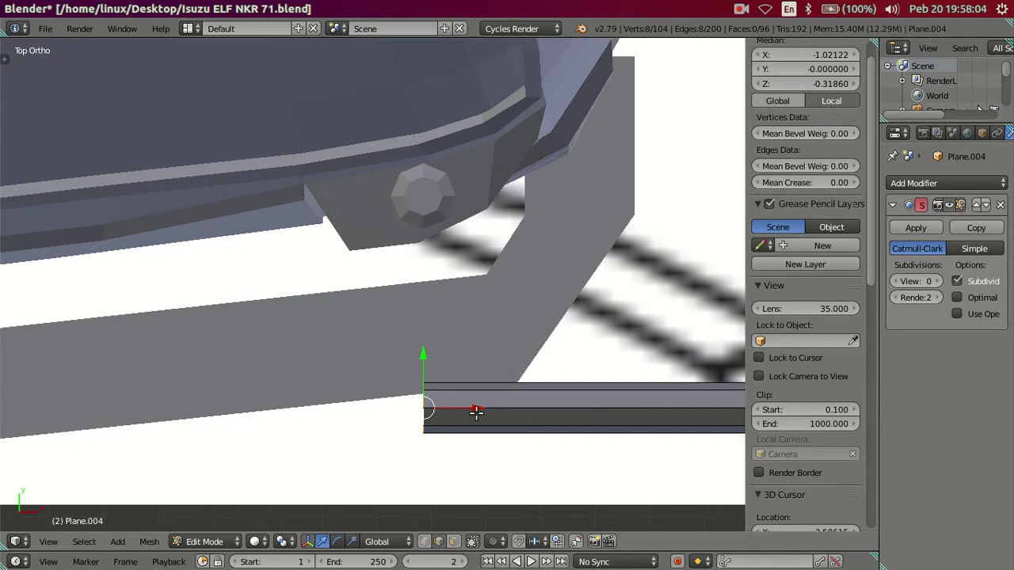
Extrude the end ring twice, sliding each new segment left along X
key("e")
right_click(456, 408)
key("g")
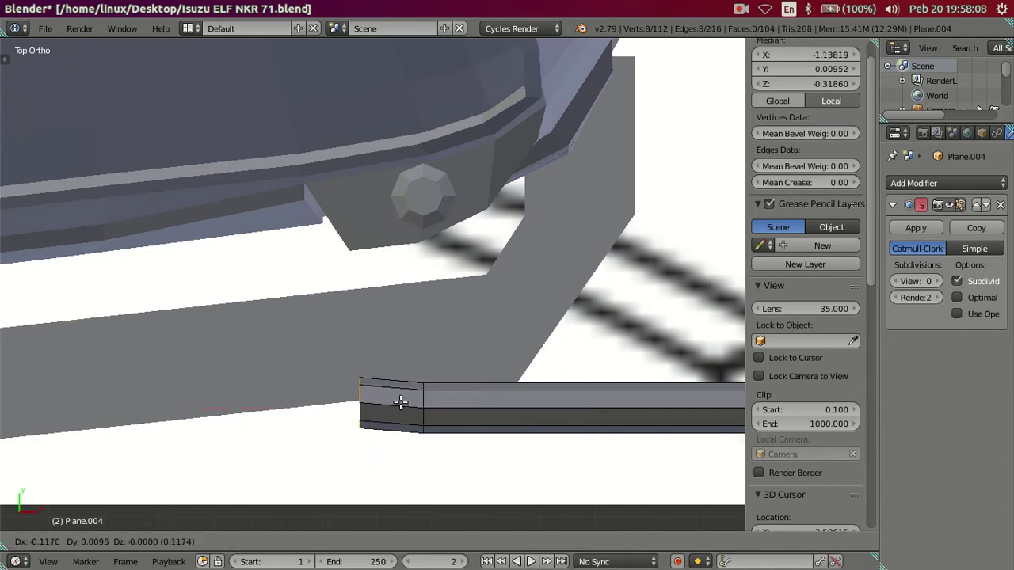
right_click(408, 406)
key("g")
key("x")
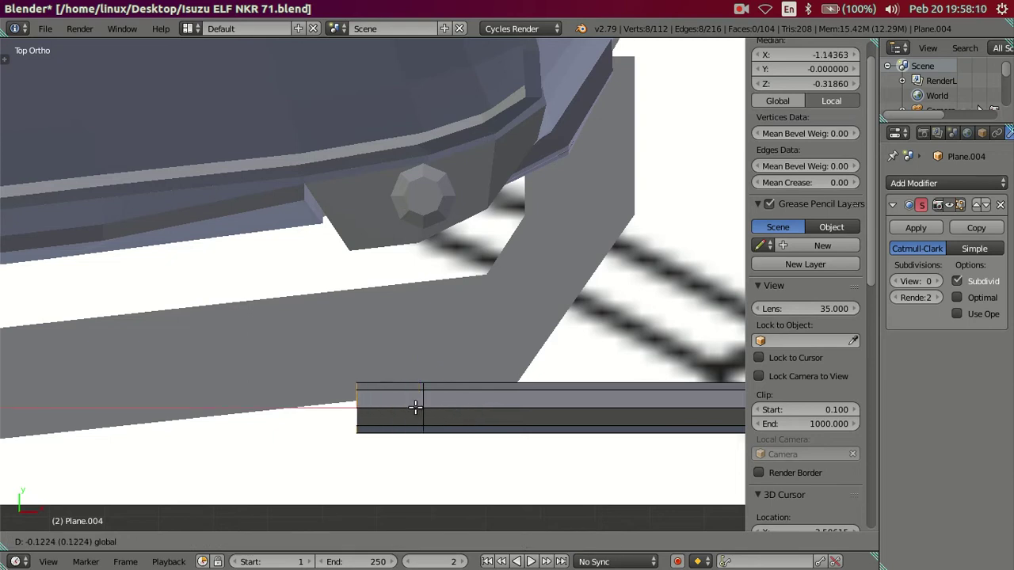
left_click(413, 407)
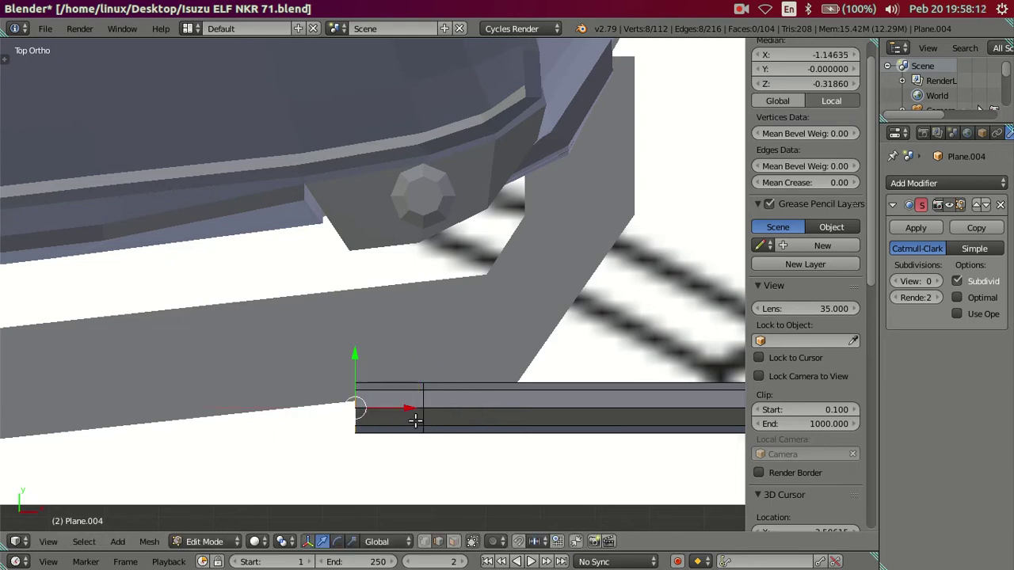
key("e")
right_click(408, 412)
key("g")
key("x")
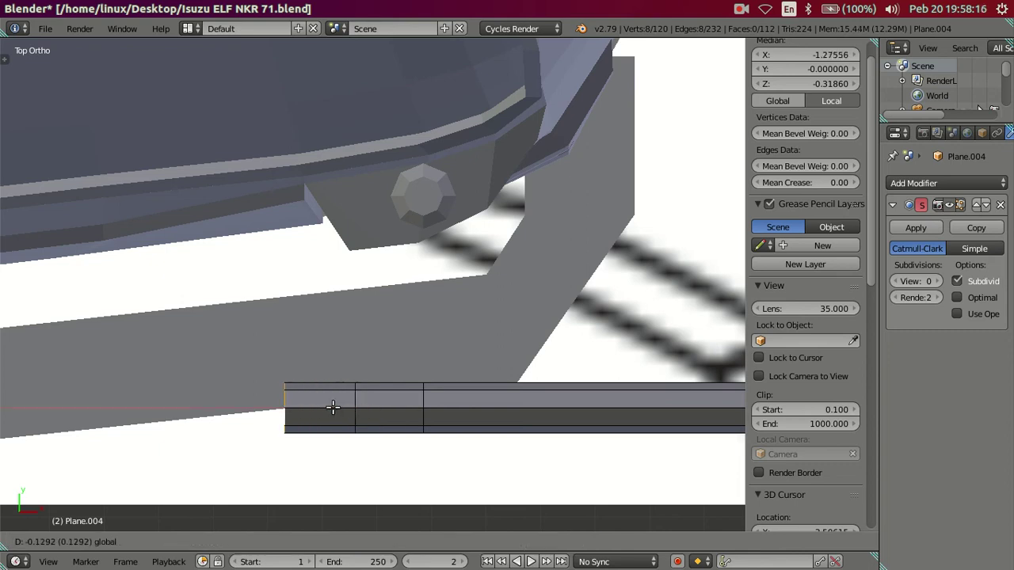
left_click(333, 407)
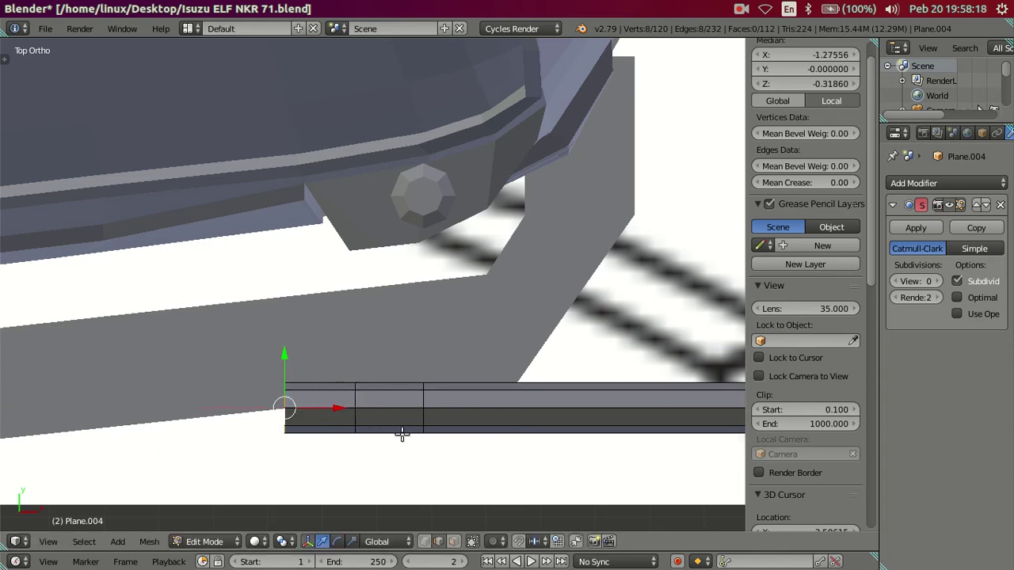
Rotate the end ring by -90° and move the bent end upward along Y
type("r45")
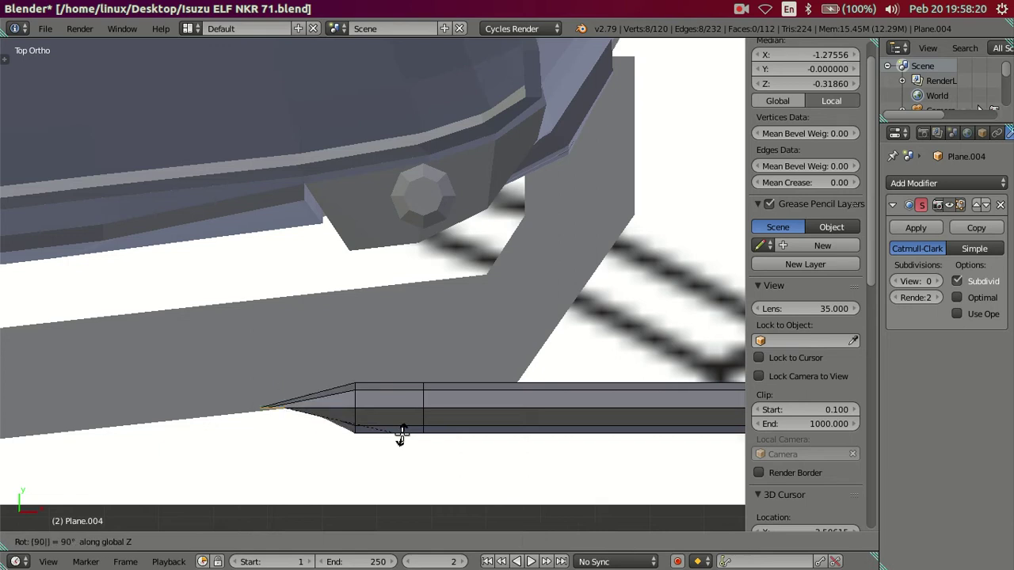
key("Escape")
type("r")
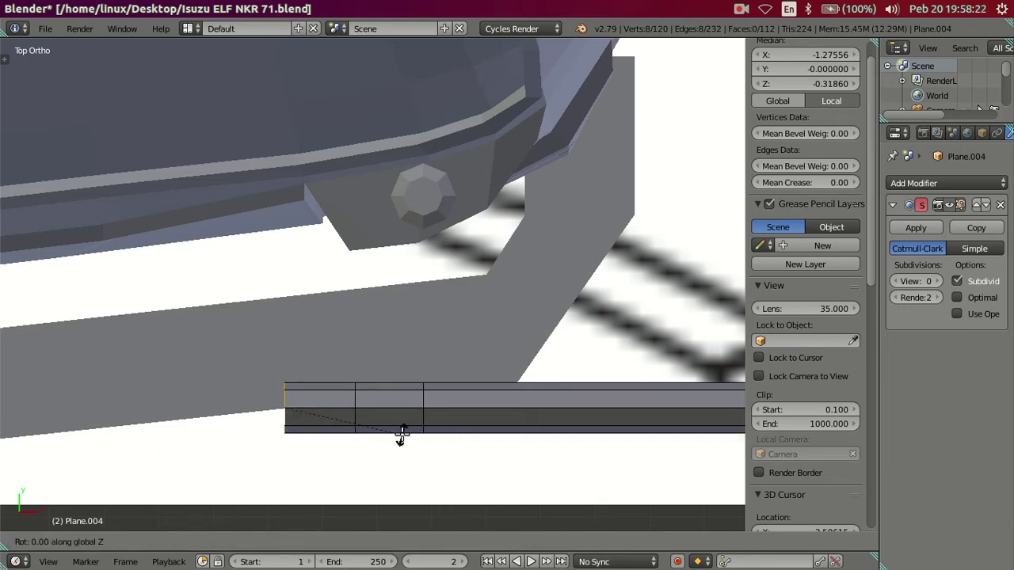
type("-90")
key("Return")
key("g")
key("y")
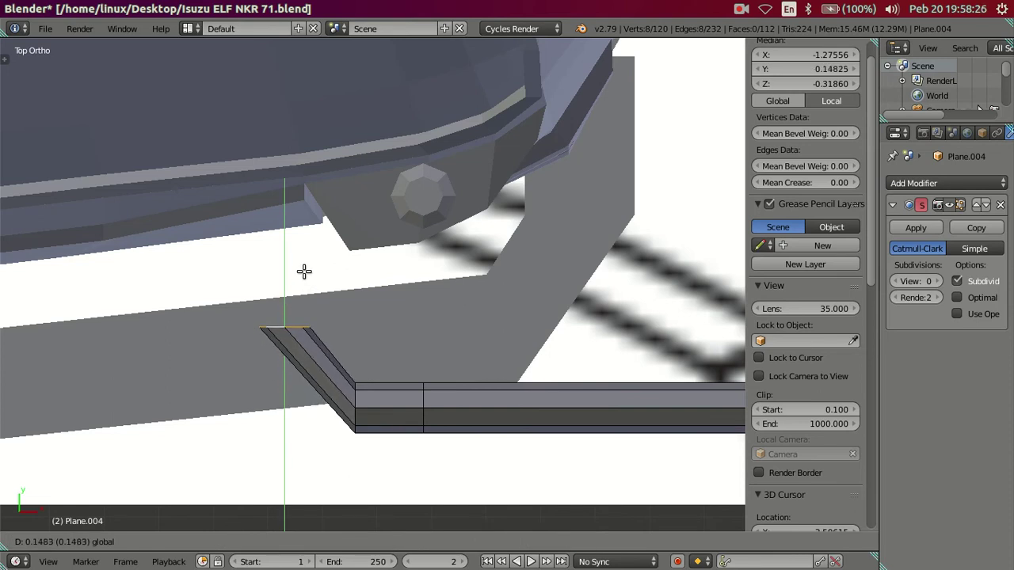
left_click(305, 269)
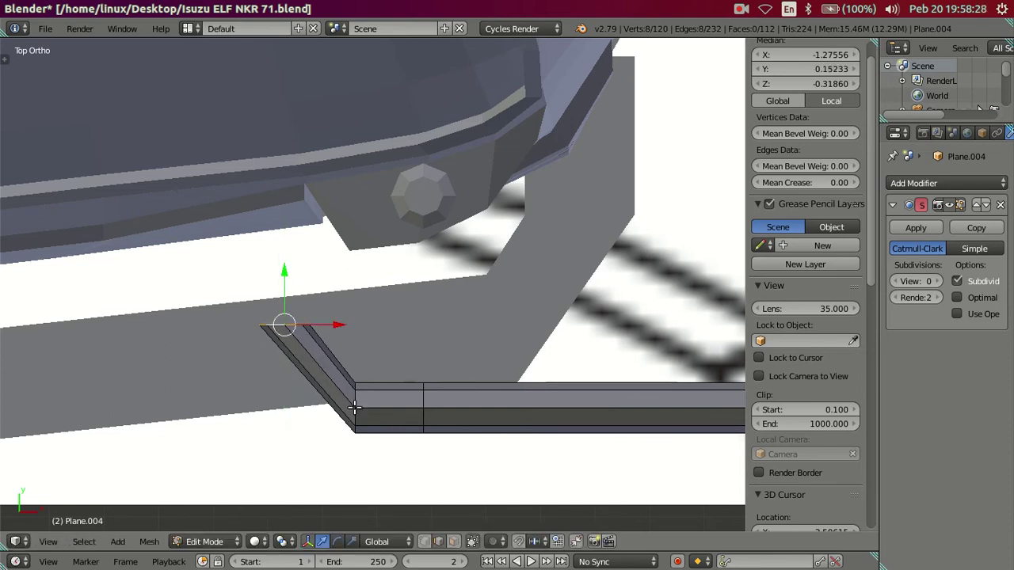
Rotate the bend's edge ring -45° about Z and adjust its X and Y position
key("a")
right_click(360, 398, "alt")
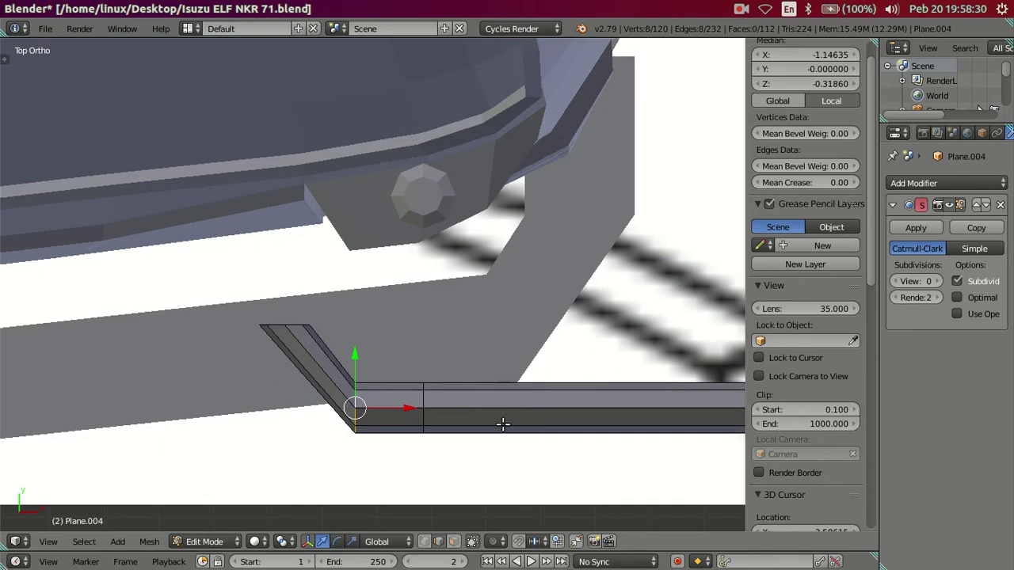
type("rz")
type("-45")
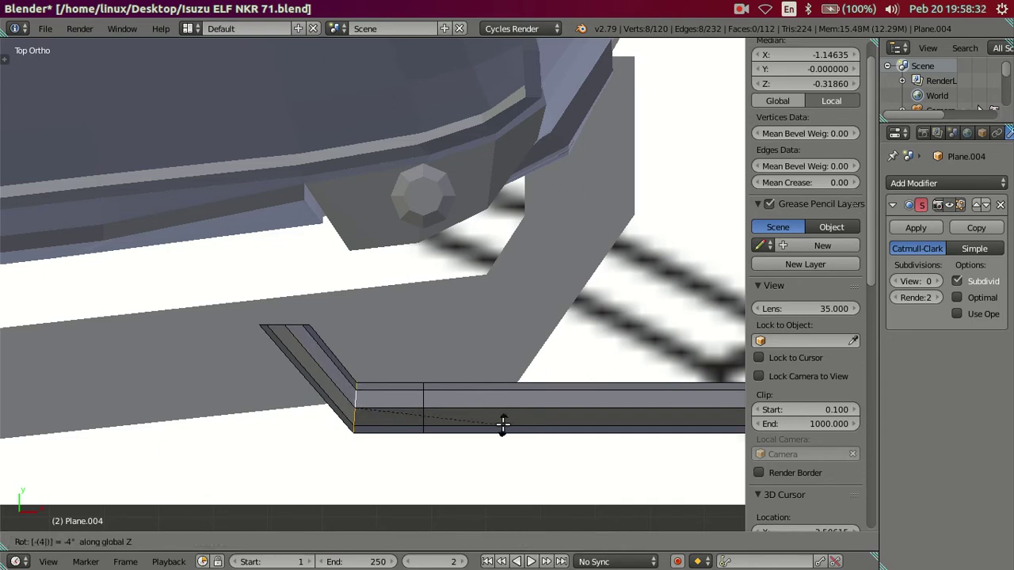
key("Return")
key("g")
key("x")
key("Return")
key("g")
key("y")
key("Return")
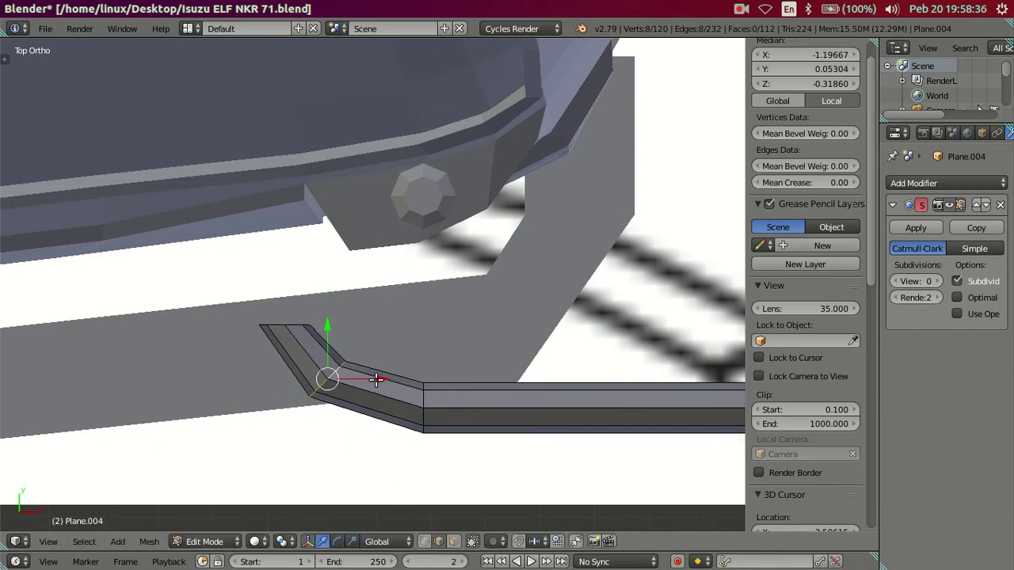
key("g")
key("x")
key("Return")
Move the tube end's left corner vertex along X, then slightly along Y
key("a")
right_click(331, 321)
key("g")
key("x")
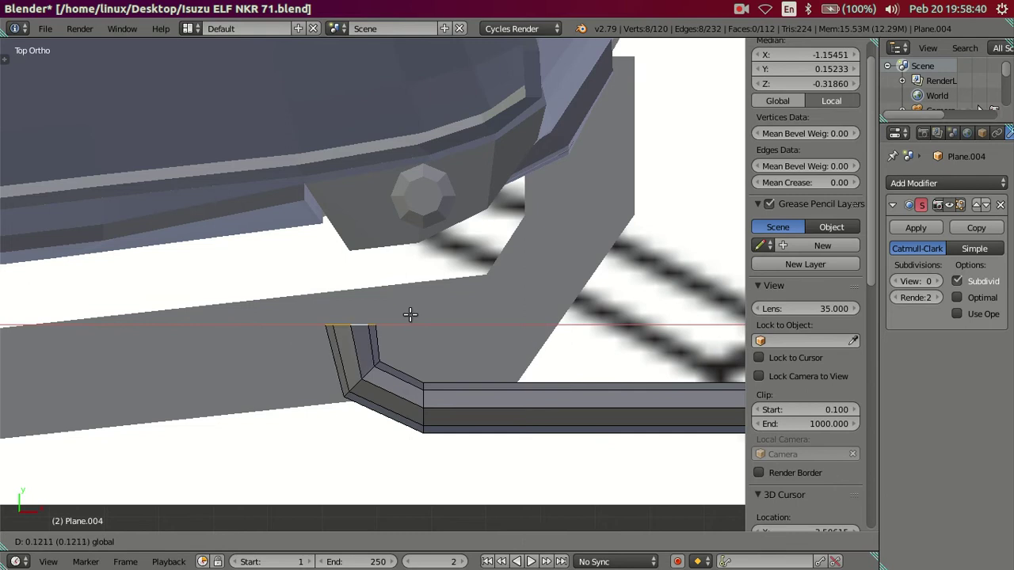
key("Return")
key("g")
key("y")
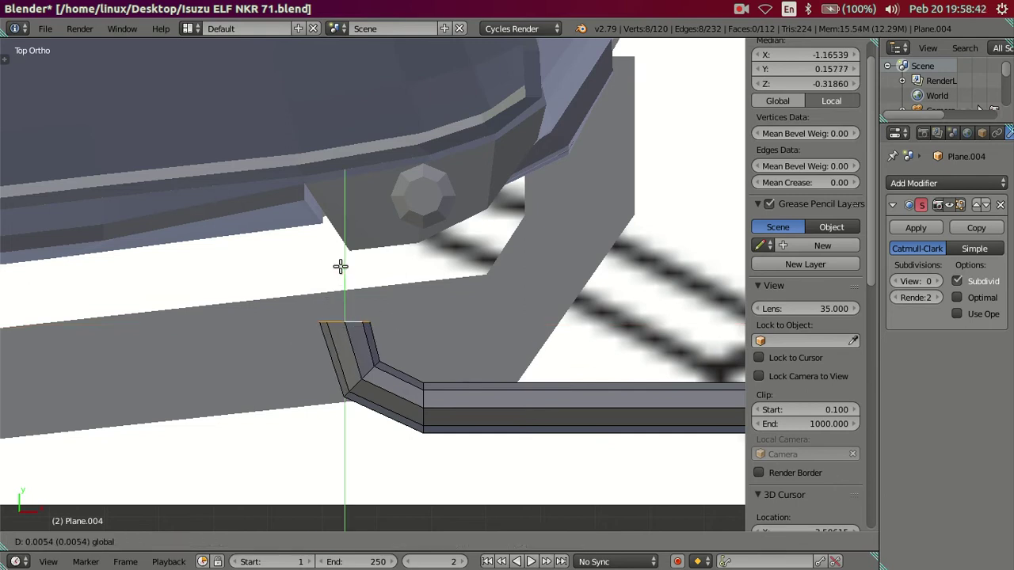
key("Return")
Lower the vertex slightly, then extrude the tube end straight up along Y
middle_click_drag(344, 276, 374, 325, "shift")
key("g")
key("Return")
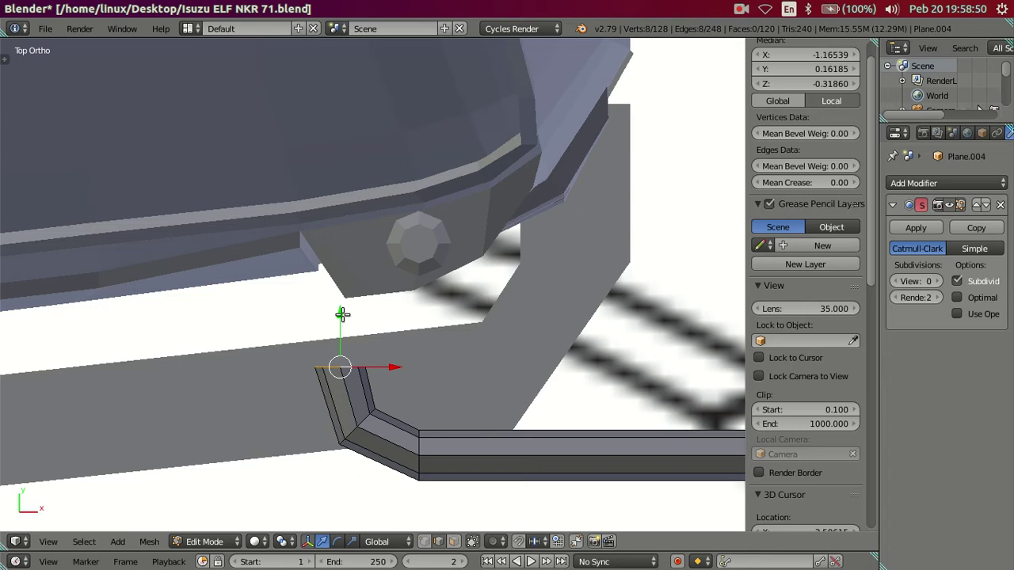
scroll(342, 314, "down", 3)
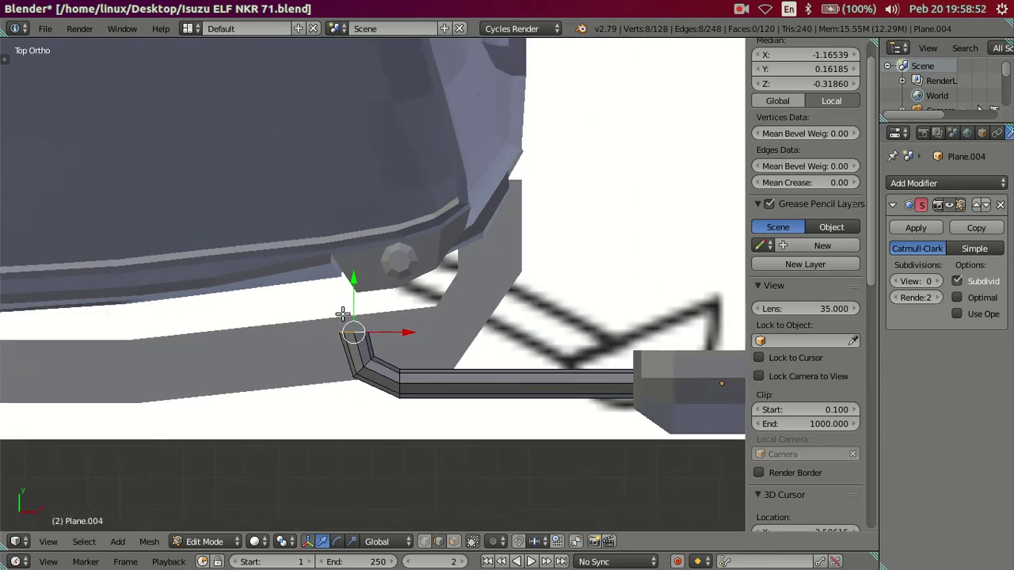
key("e")
key("y")
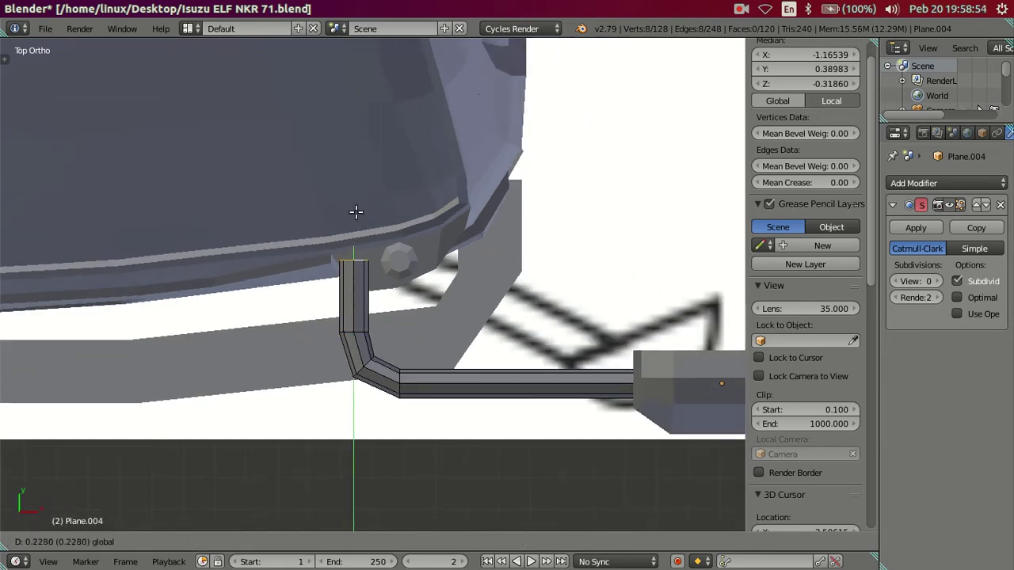
left_click(356, 211)
Select the edge loop at the top of the new vertical tube section
key("a")
scroll(409, 313, "down", 2)
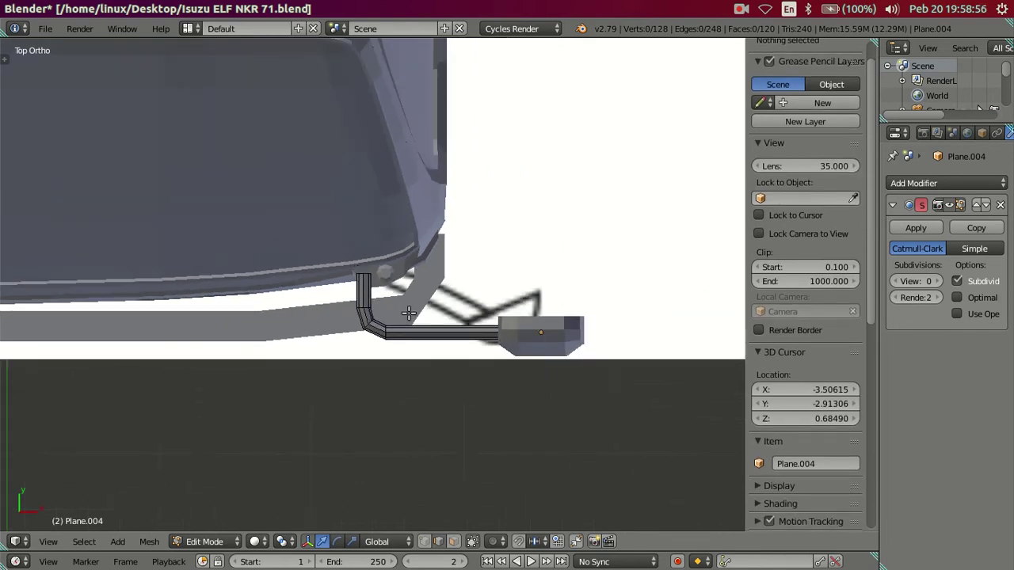
scroll(511, 354, "up", 3)
scroll(403, 305, "up", 2)
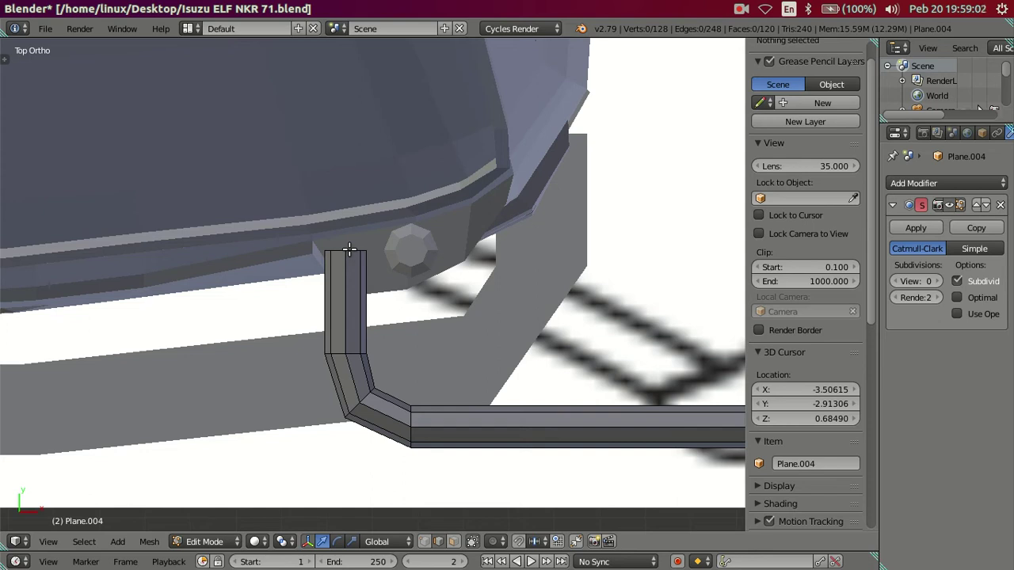
right_click(349, 250, "alt")
right_click(404, 247, "alt+shift")
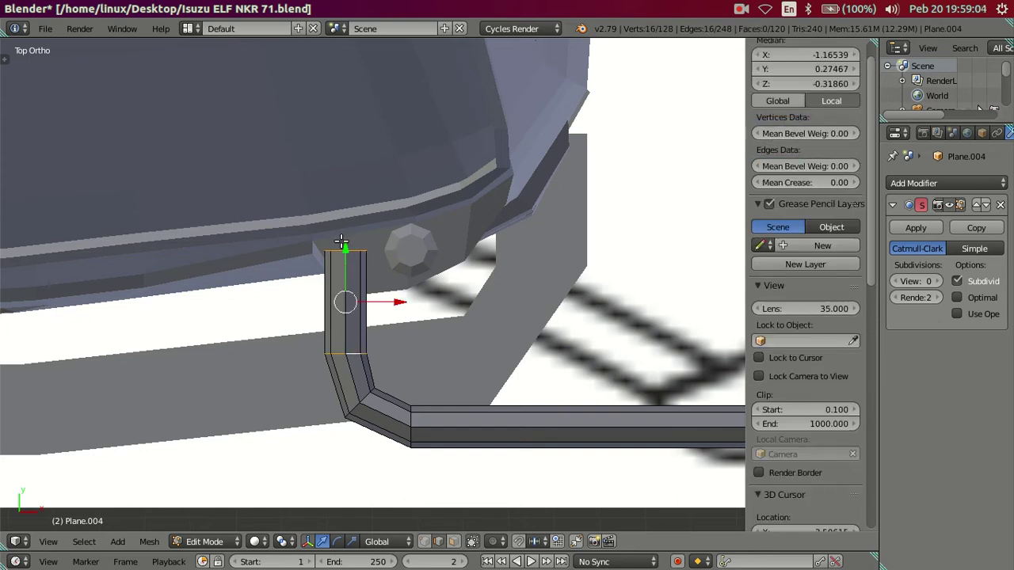
key("a")
key("ctrl+z")
key("ctrl+z")
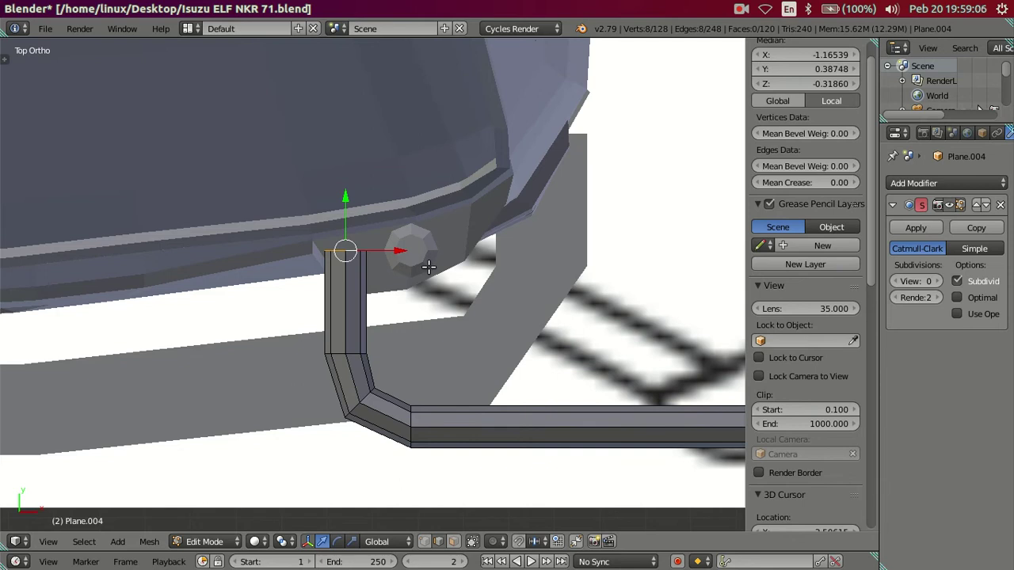
Try rotating the top loop about Z, then twist the bottom loop by 1°
key("r")
key("z")
key("1")
key("5")
right_click(346, 354)
key("r")
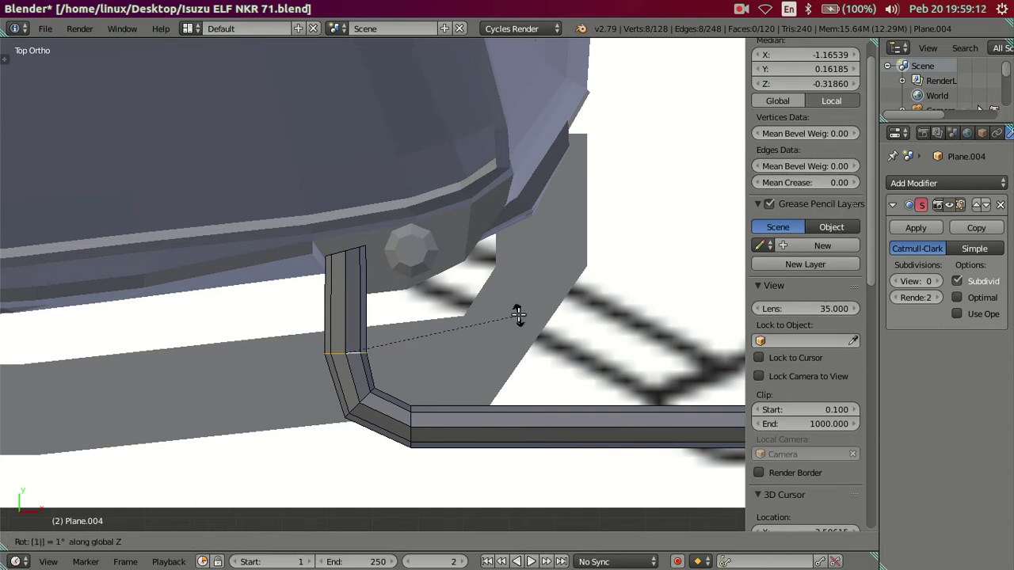
key("Return")
Slide the vertical piece left along X, then shift its top loop further left
key("a")
right_click(348, 252)
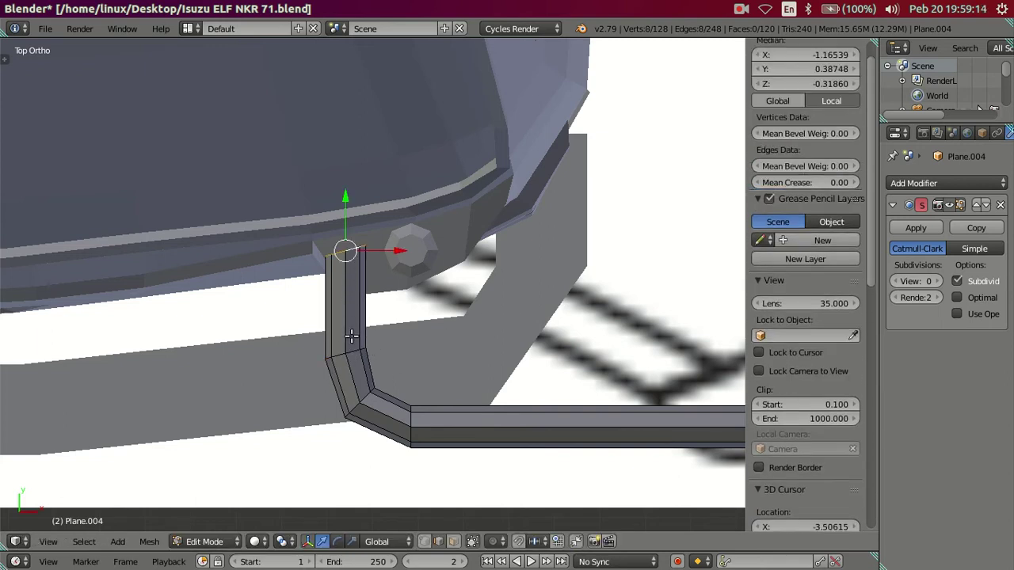
right_click(352, 350, "shift")
left_click_drag(397, 306, 378, 297)
right_click(330, 249)
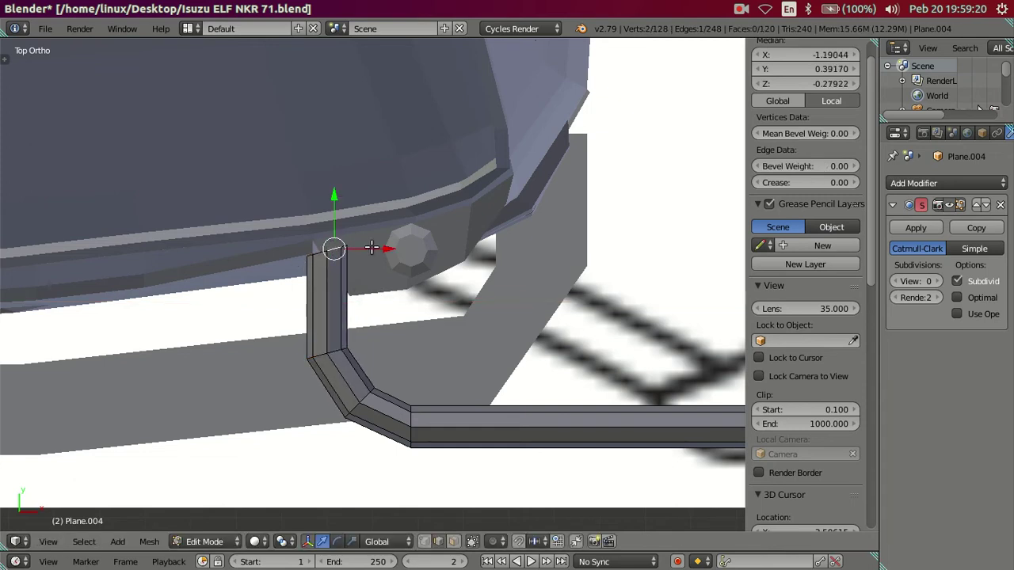
right_click(332, 247, "alt")
left_click_drag(370, 254, 343, 254)
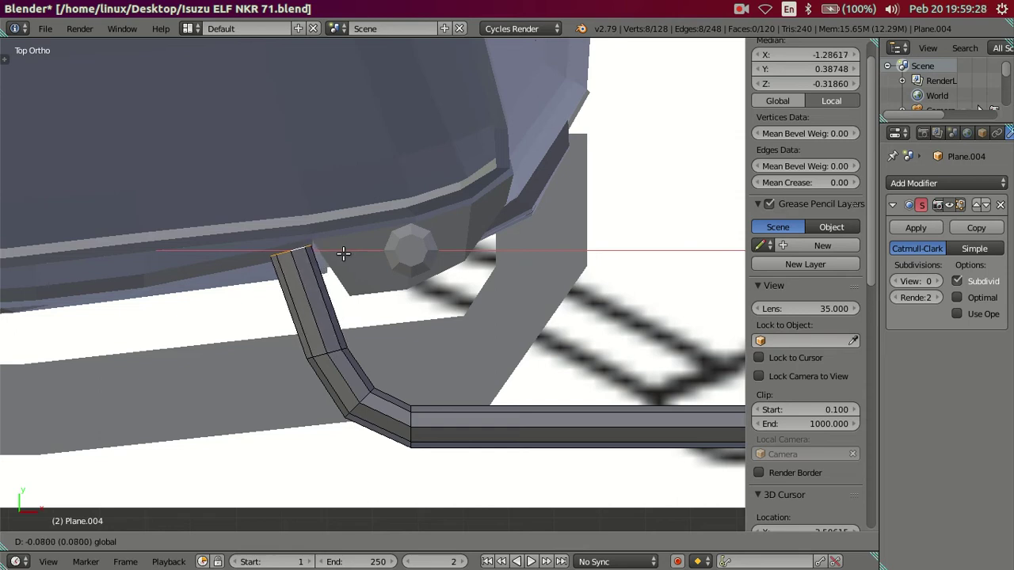
left_click(343, 253)
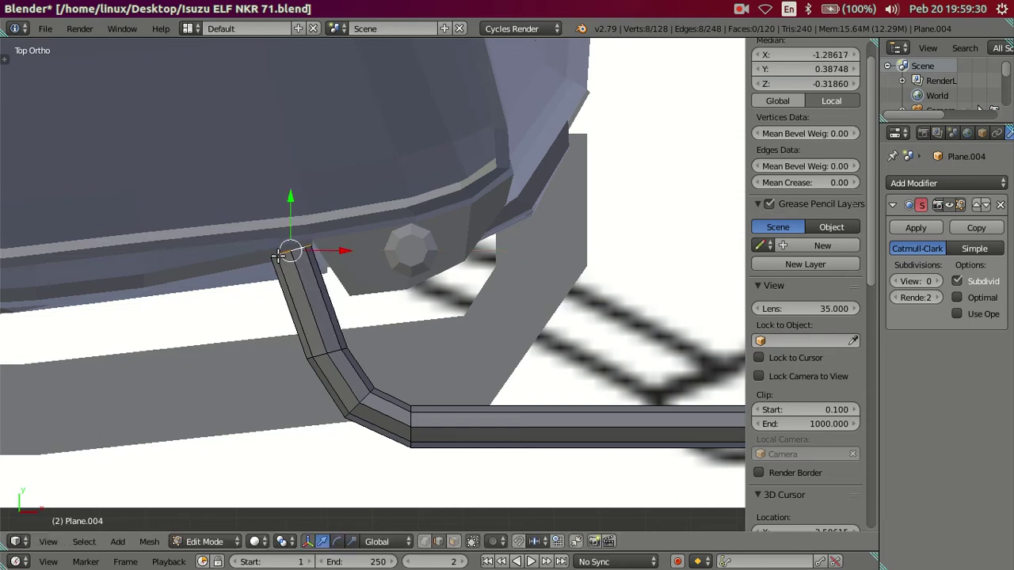
Rotate the top loop 5° about Z and nudge the bend loop along X
key("r")
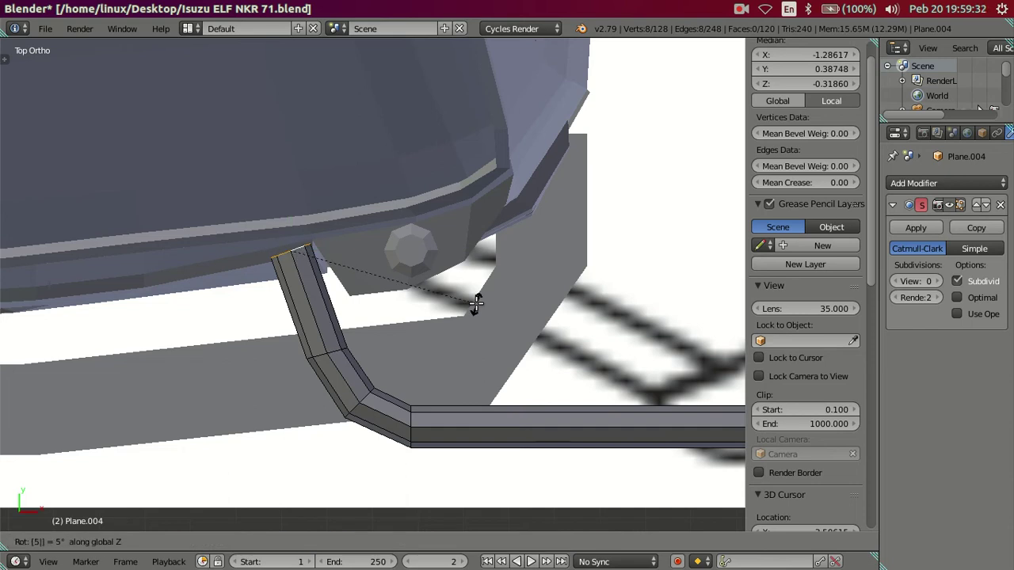
key("Return")
key("a")
right_click(356, 353, "alt")
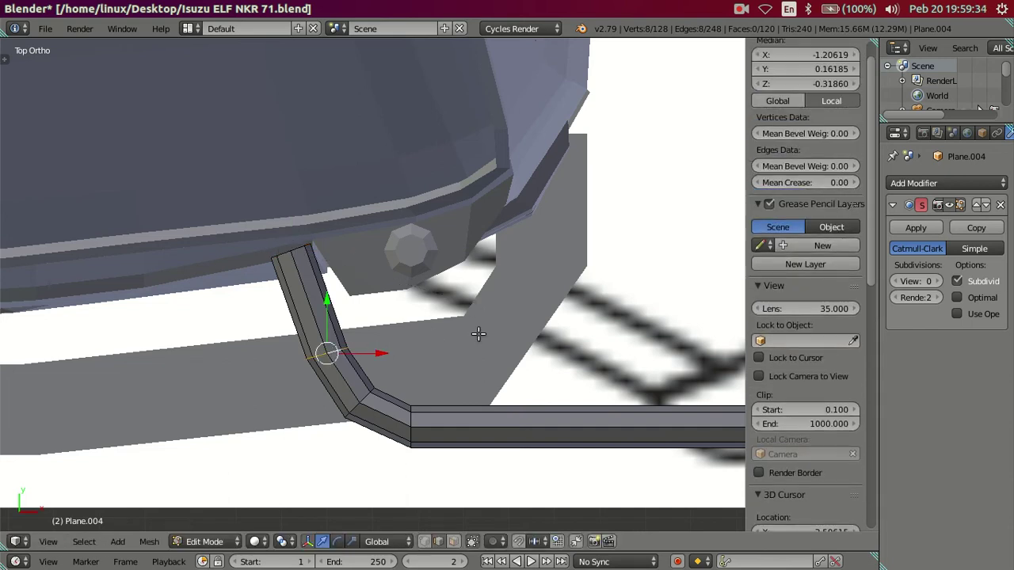
key("r")
key("Escape")
left_click_drag(380, 353, 380, 357)
Shift the tube's top edge slightly along X and return to Object Mode
right_click(303, 249)
scroll(806, 317, "down", 5)
scroll(806, 317, "up", 5)
left_click_drag(340, 251, 341, 251)
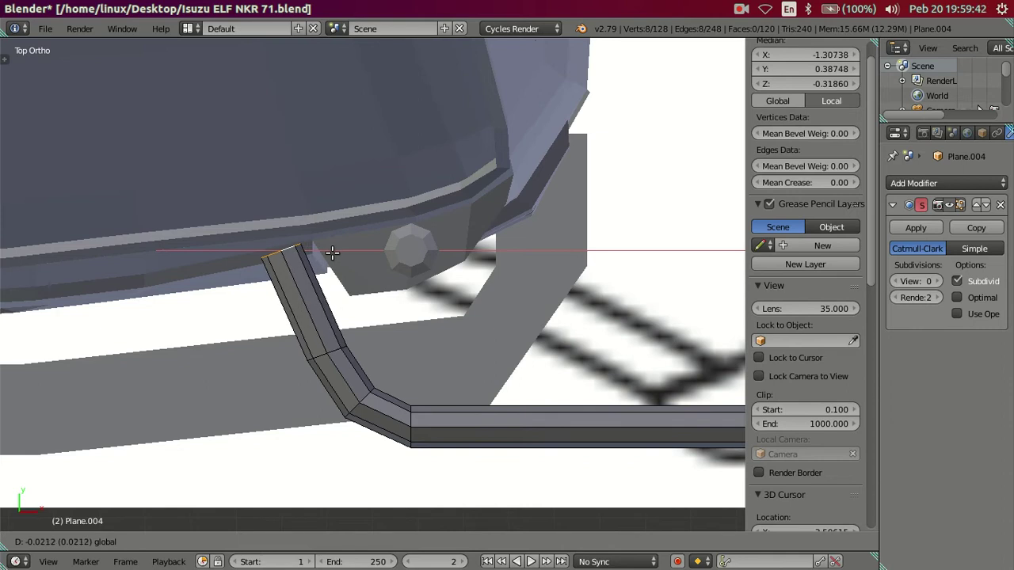
left_click(341, 252)
scroll(442, 347, "down", 3)
key("a")
key("Tab")
mouse_move(445, 367)
middle_mouse_down()
mouse_move(473, 395)
mouse_move(467, 340)
mouse_move(461, 388)
middle_mouse_up()
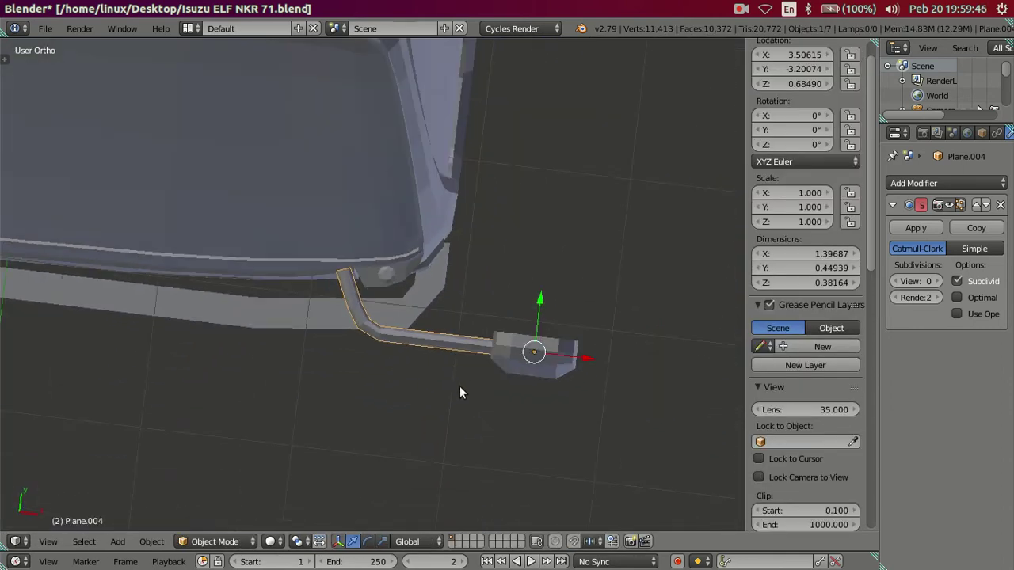
Move the arm together with the mirror block along Y in top view
key("KP_7")
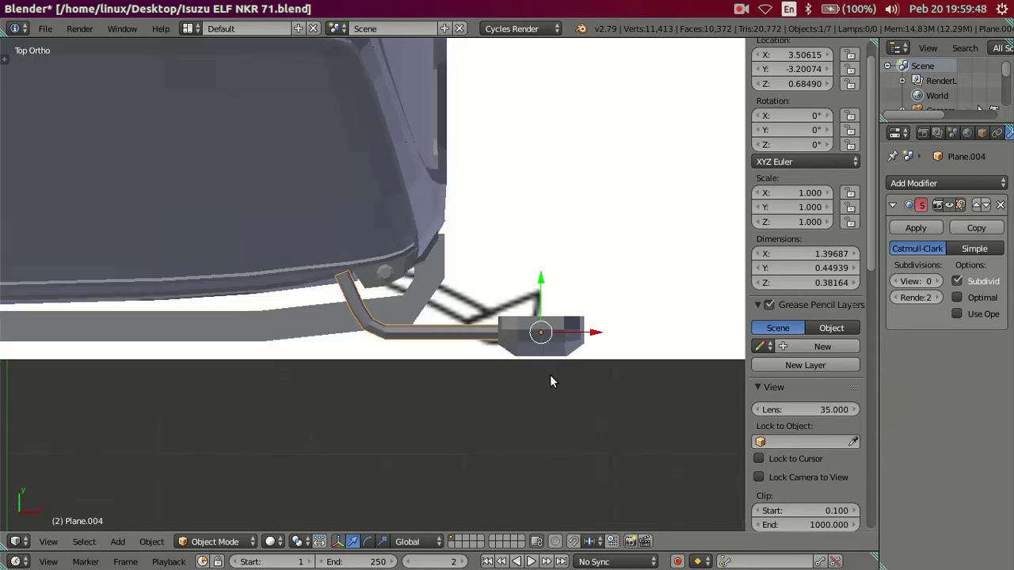
key("r")
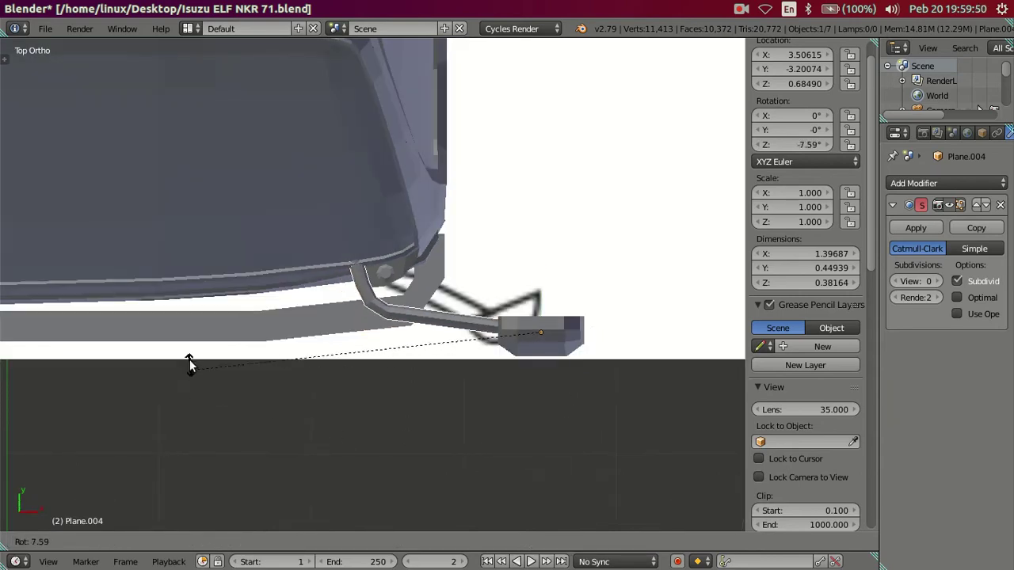
right_click(190, 348)
right_click(506, 319, "shift")
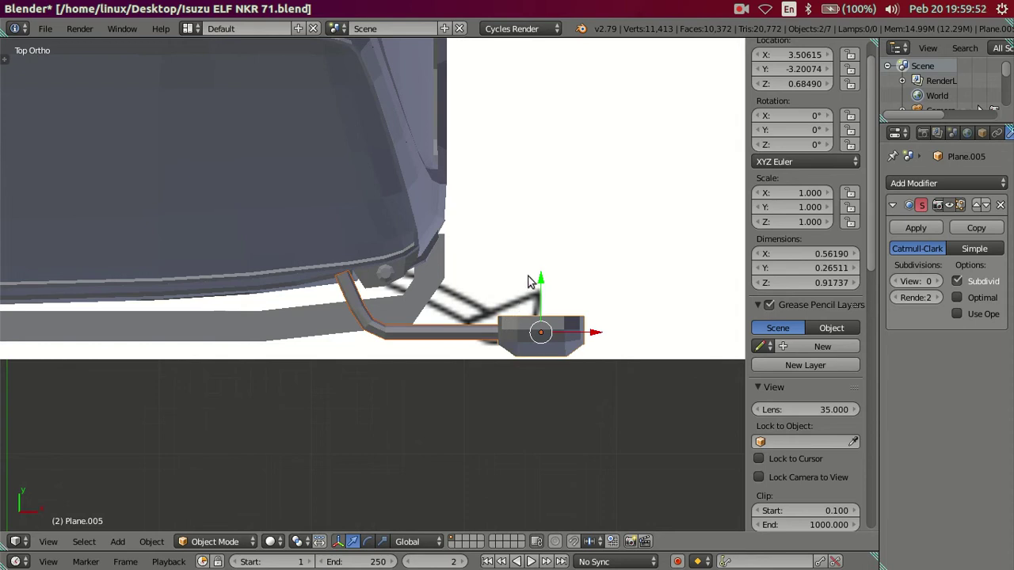
key("g")
key("y")
left_click(514, 327)
Shift arm and mirror block further along Y, then rotate the arm to -17.6°
right_click(429, 364)
key("r")
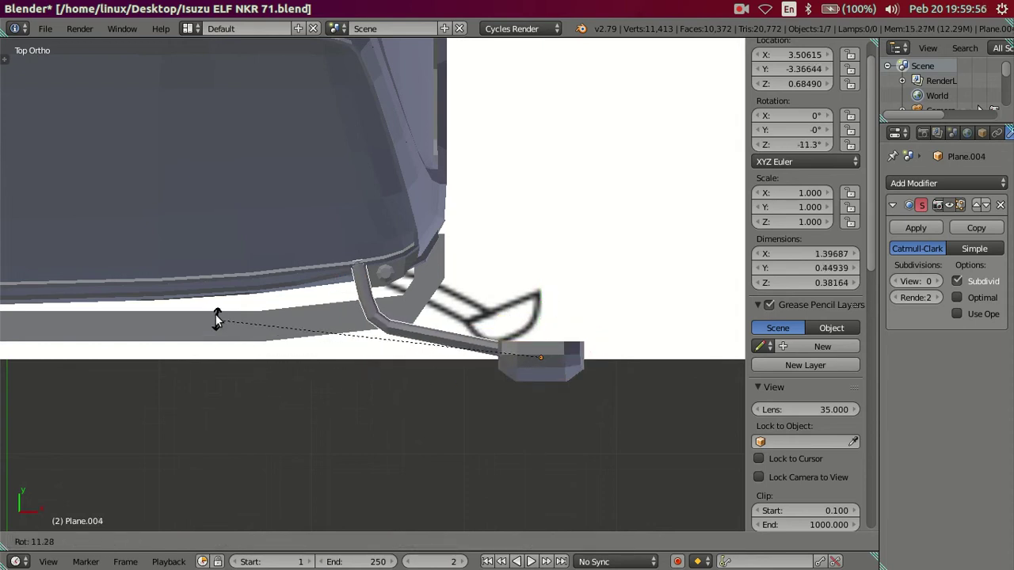
key("Escape")
right_click(543, 352, "shift")
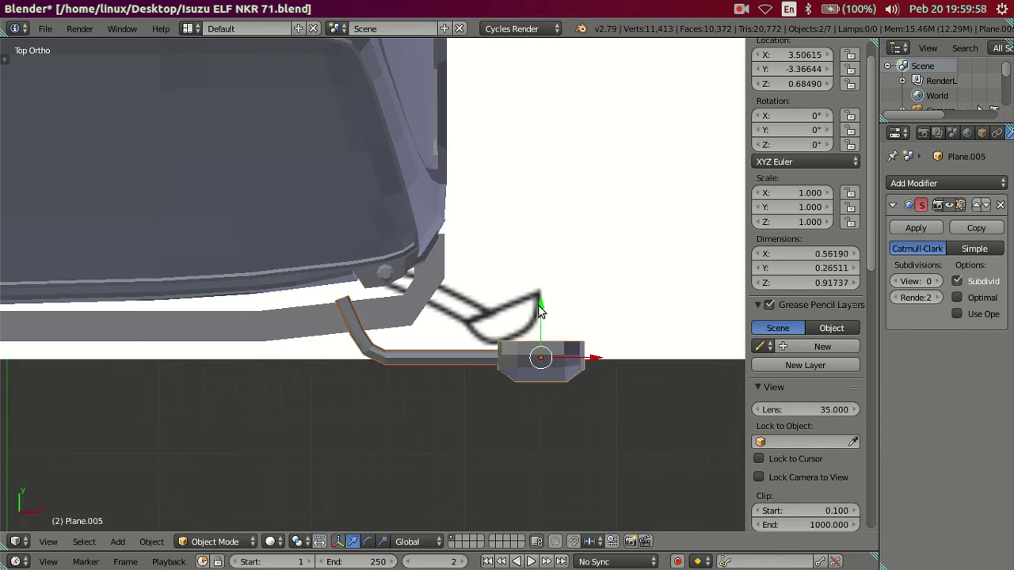
left_click_drag(539, 309, 543, 331)
right_click(366, 370)
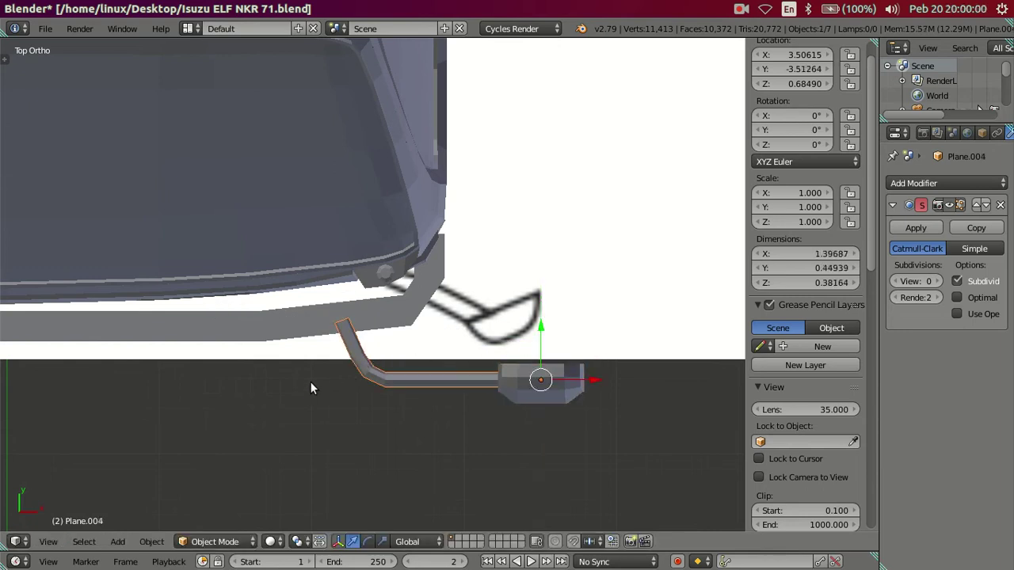
key("r")
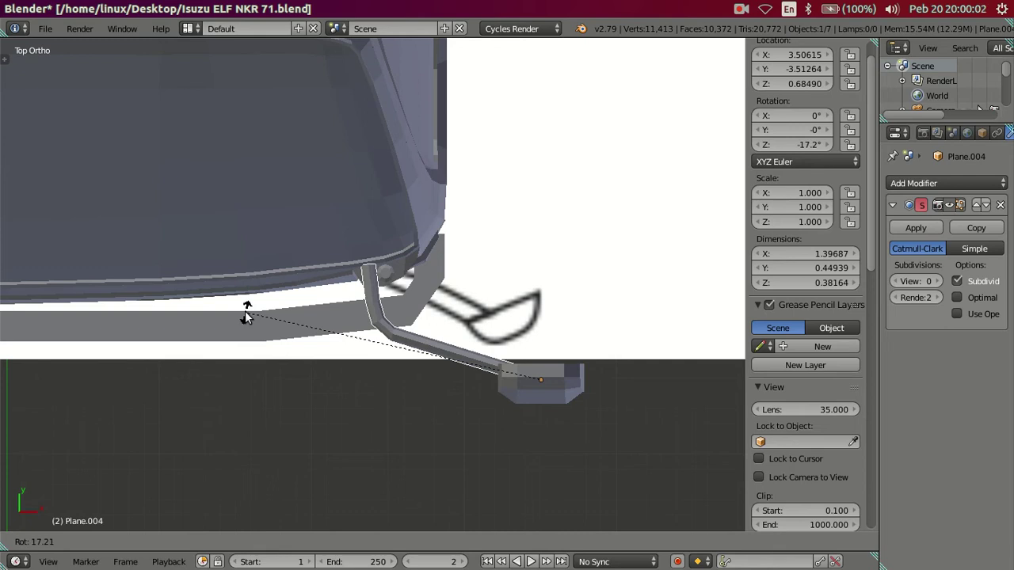
left_click(245, 313)
Rotate the arm through -22.4° to -27°, shifting it along Y beneath the cab
mouse_move(516, 383)
middle_mouse_down()
mouse_move(492, 392)
mouse_move(417, 316)
mouse_move(306, 278)
mouse_move(409, 409)
mouse_move(457, 429)
mouse_move(500, 428)
mouse_move(519, 411)
mouse_move(564, 346)
mouse_move(570, 286)
mouse_move(428, 290)
mouse_move(439, 431)
mouse_move(432, 416)
mouse_move(458, 381)
middle_mouse_up()
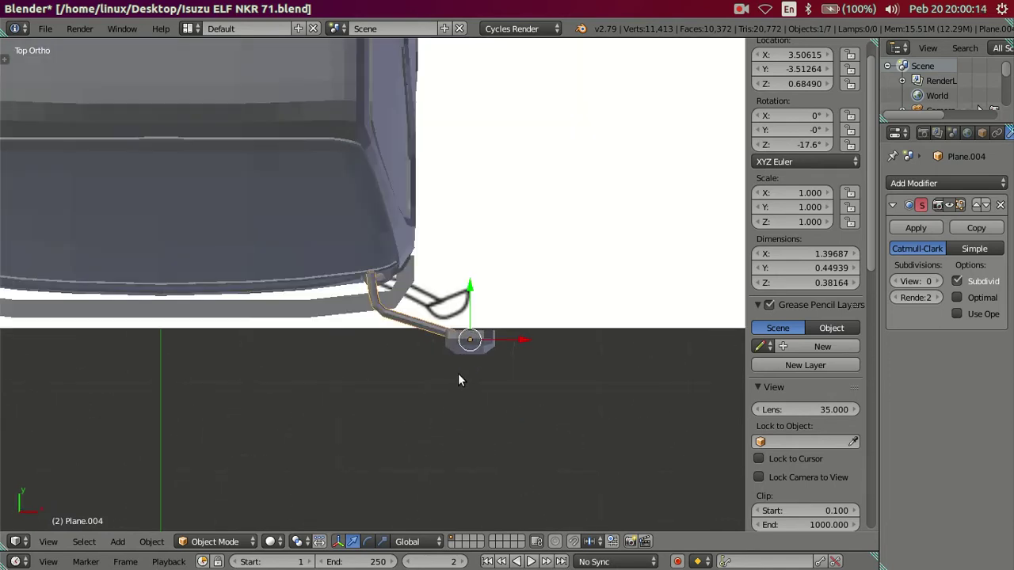
scroll(458, 380, "up", 2)
scroll(464, 363, "up", 2)
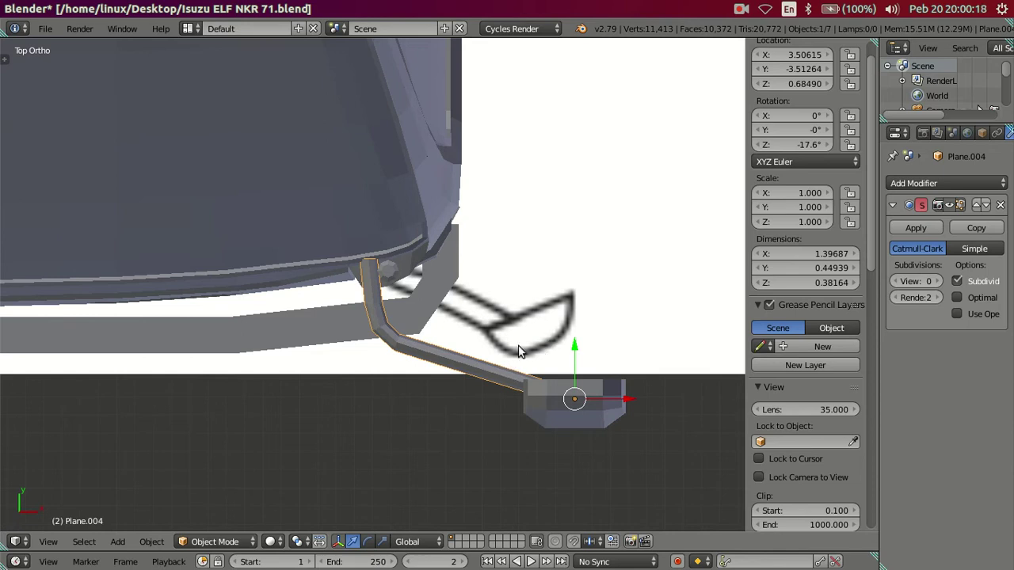
key("r")
left_click(340, 166)
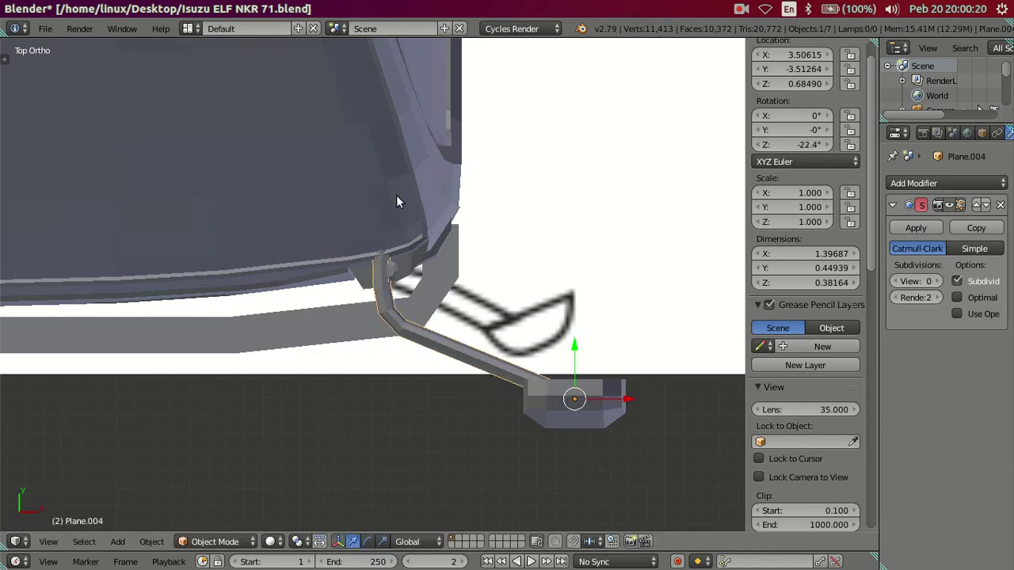
key("ctrl+z")
key("ctrl+shift+z")
left_click_drag(572, 347, 581, 371)
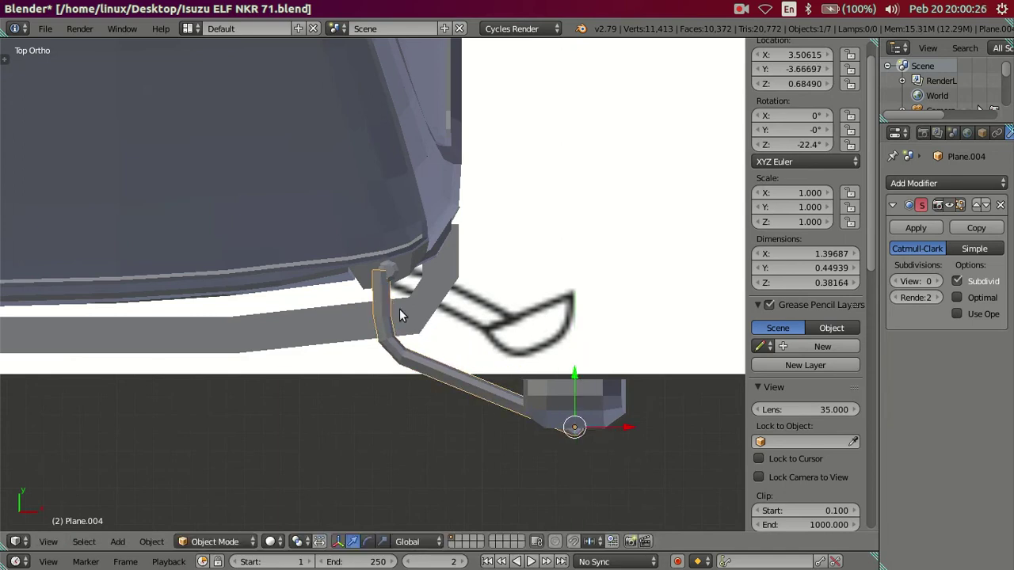
key("r")
left_click(449, 272)
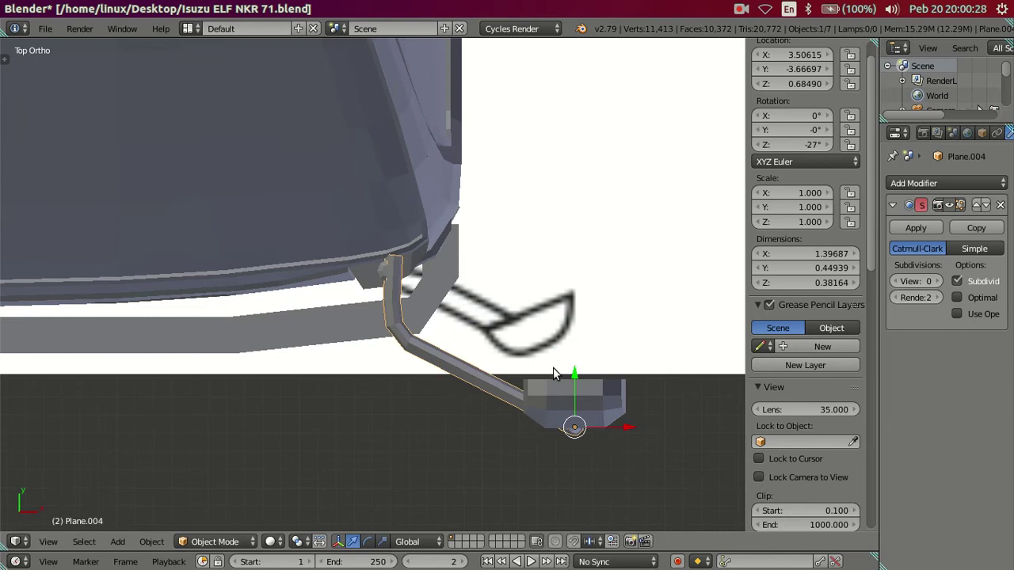
scroll(523, 333, "up", 5)
key("Tab")
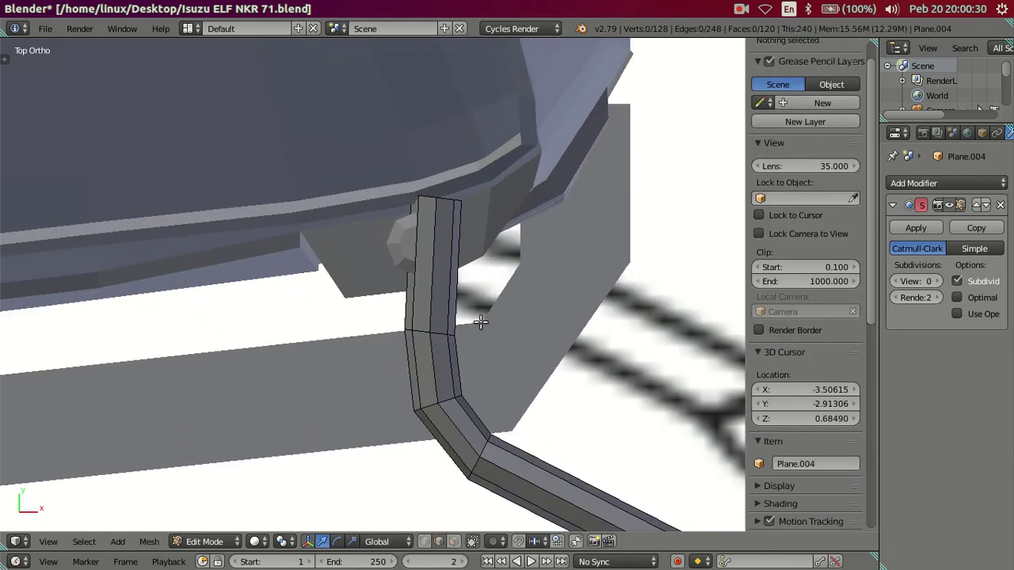
Bend an edge loop partway up the tube by 10 degrees about Z
key("a")
right_click(434, 330, "alt")
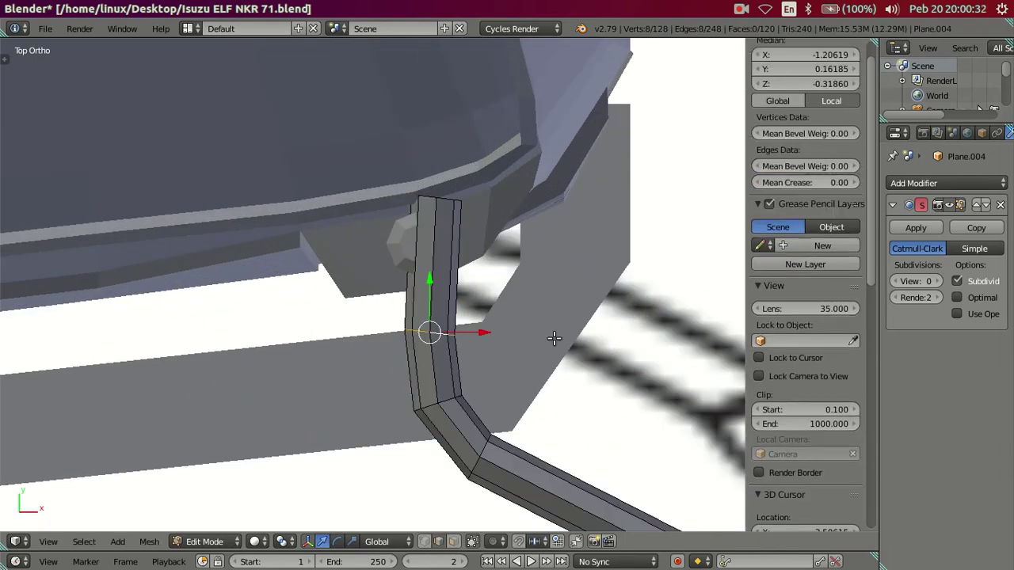
type("r1")
key("BackSpace")
key("Return")
key("r")
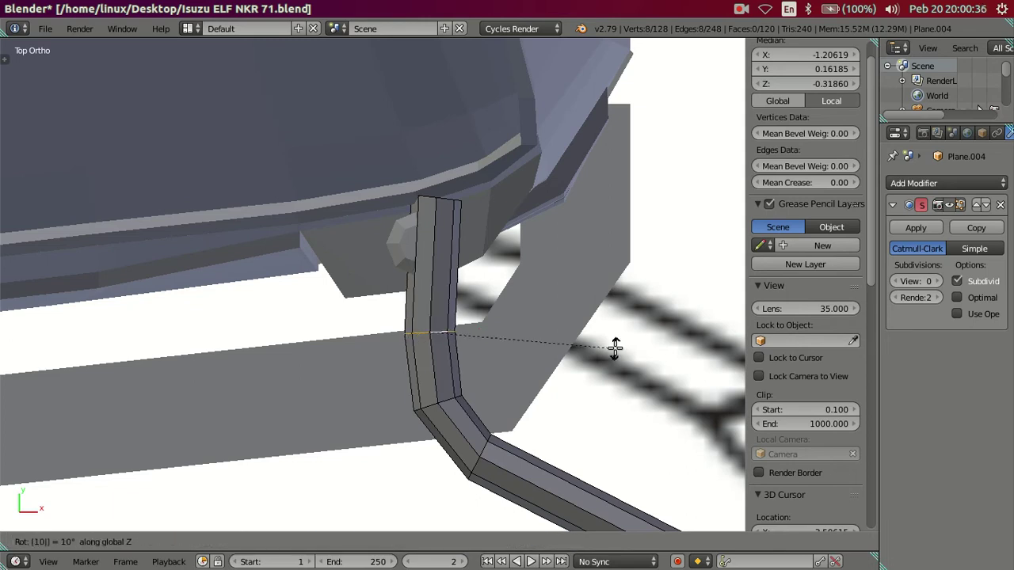
key("Return")
Rotate the tube's top edge loop 10 degrees and slide it slightly along X
key("a")
right_click(444, 202, "alt")
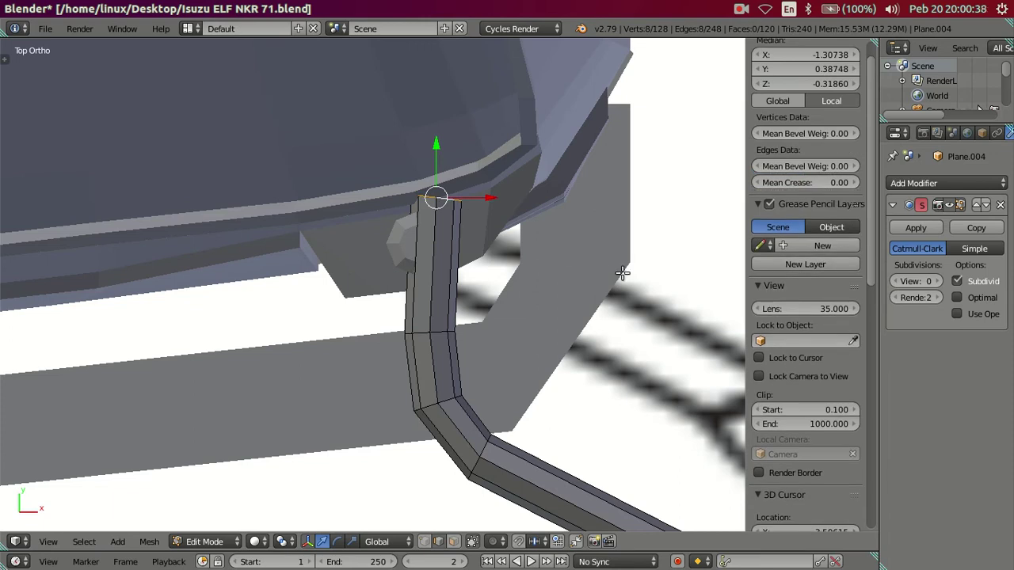
key("r")
key("Return")
scroll(544, 272, "down", 2)
left_click_drag(469, 226, 460, 224)
key("Tab")
scroll(458, 237, "down", 2)
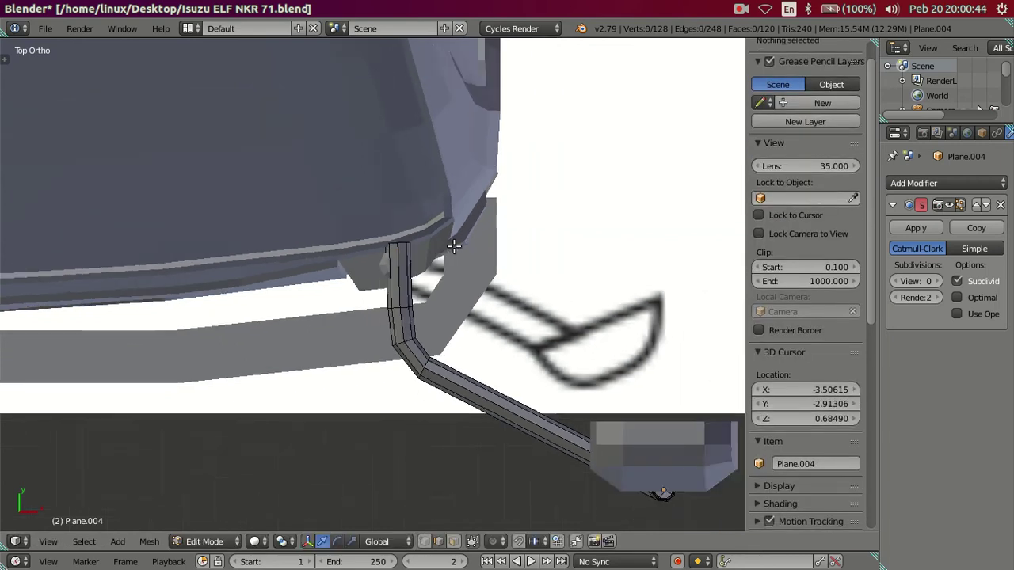
scroll(490, 323, "up", 2)
scroll(490, 322, "up", 4)
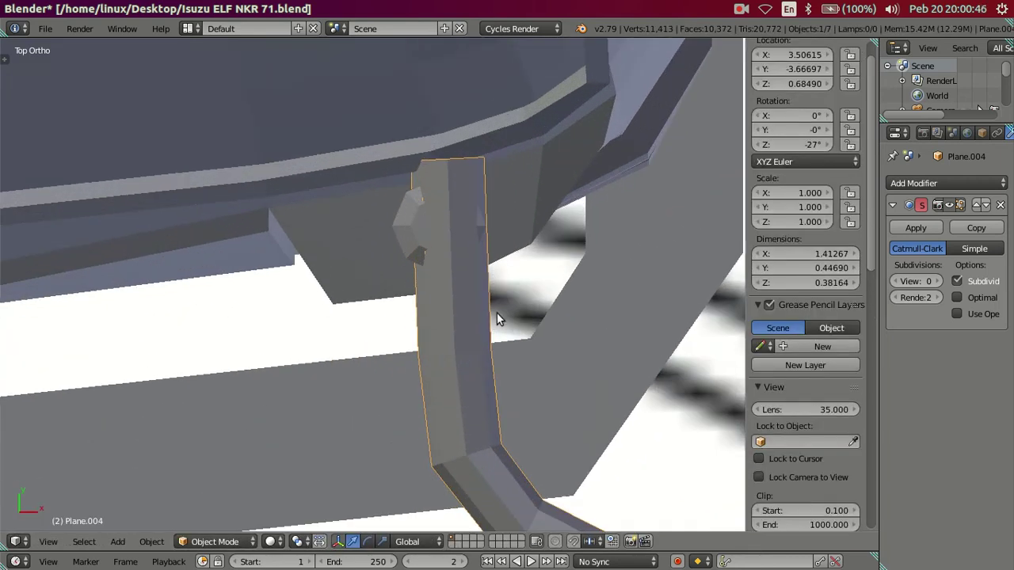
Nudge the arm's top loop along X and tilt it 5 degrees about Z
key("Tab")
right_click(468, 168, "alt")
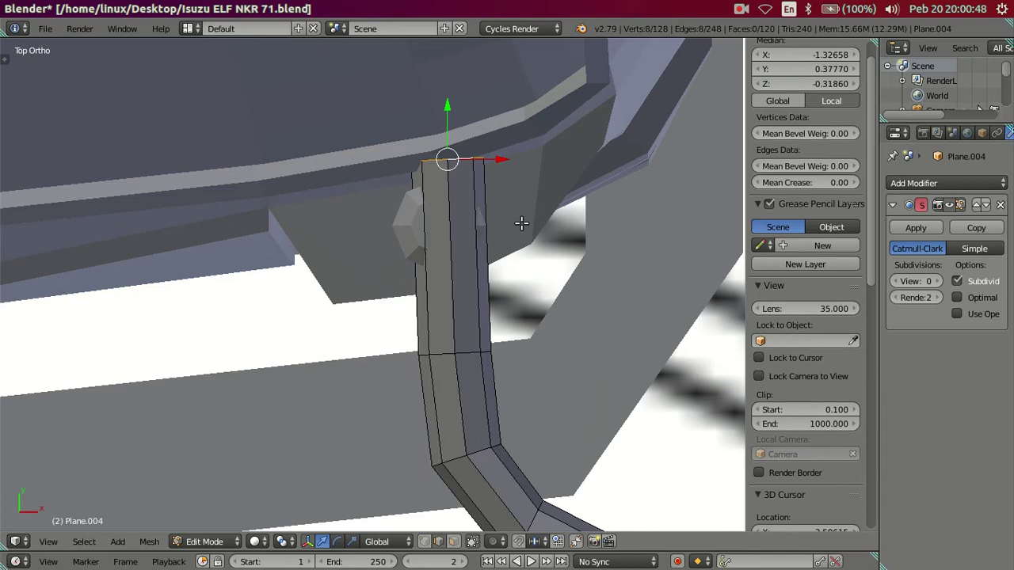
left_click_drag(504, 157, 498, 153)
key("r")
key("z")
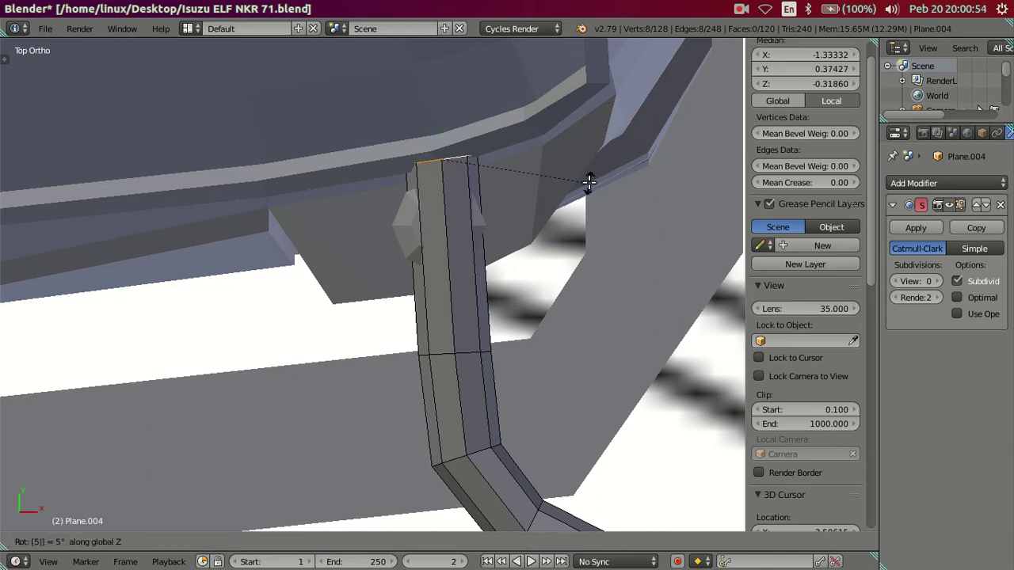
key("Return")
Preview the arm with smooth subdivision against the cab, then turn the preview off
key("Tab")
scroll(511, 238, "down", 2)
scroll(507, 293, "down", 2)
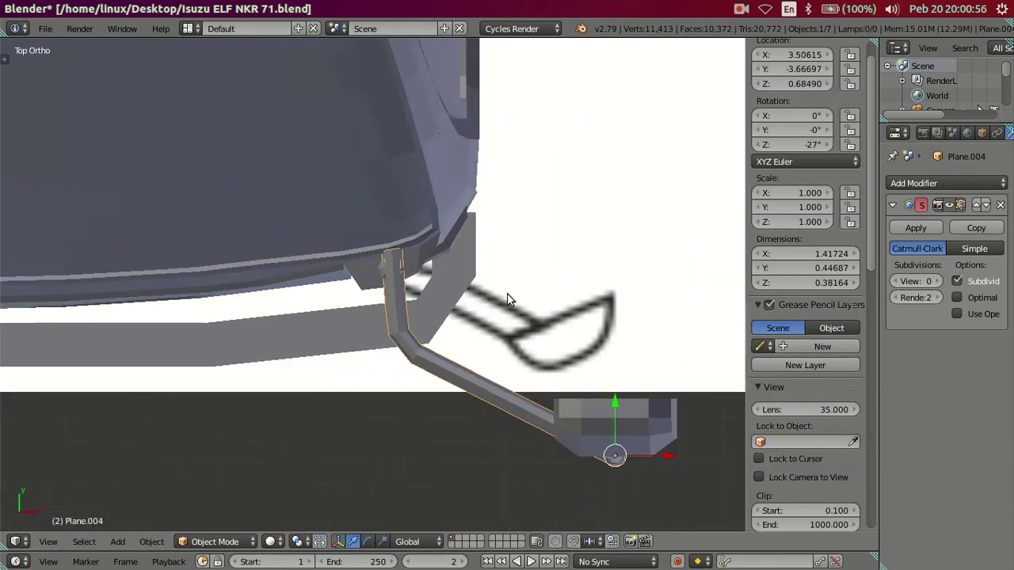
mouse_move(511, 333)
middle_mouse_down()
mouse_move(486, 258)
mouse_move(413, 291)
mouse_move(476, 301)
middle_mouse_up()
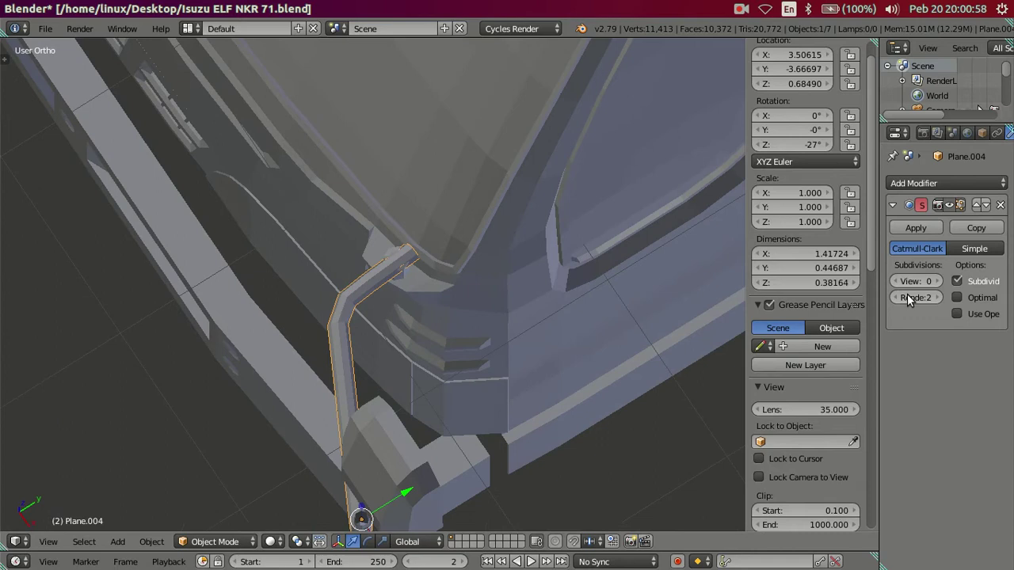
left_click(936, 282)
left_click(936, 282)
mouse_move(632, 300)
middle_mouse_down()
mouse_move(676, 260)
mouse_move(688, 288)
mouse_move(760, 297)
middle_mouse_up()
scroll(676, 261, "up", 3)
scroll(761, 297, "down", 2)
left_click(896, 281)
left_click(896, 281)
mouse_move(652, 243)
middle_mouse_down()
mouse_move(523, 287)
mouse_move(443, 204)
middle_mouse_up()
scroll(522, 287, "up", 3)
Shift the arm's end loop 0.0832 inward along Y so it meets the cab
key("Tab")
scroll(523, 292, "up", 3)
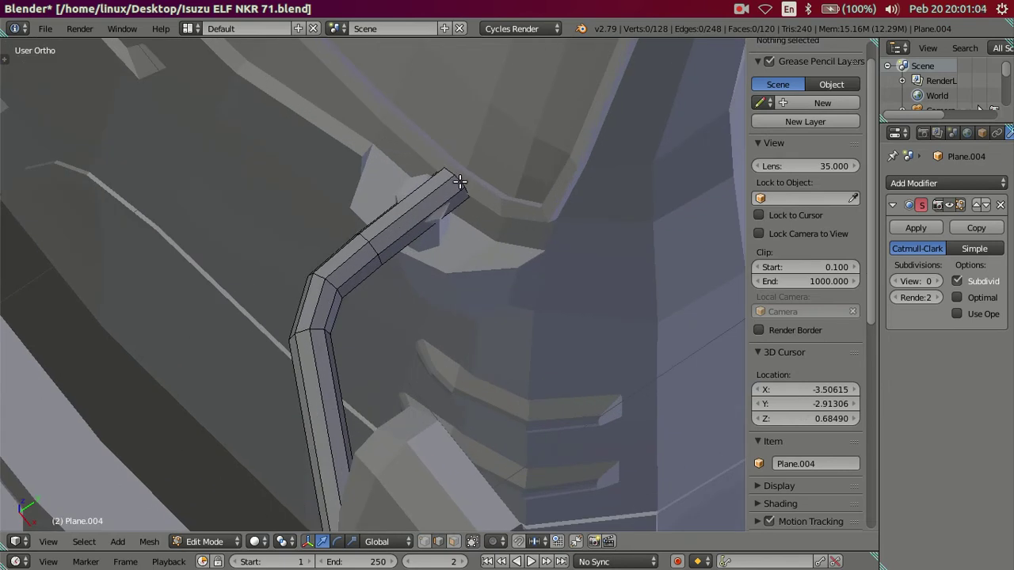
right_click(459, 182, "alt")
key("g")
key("y")
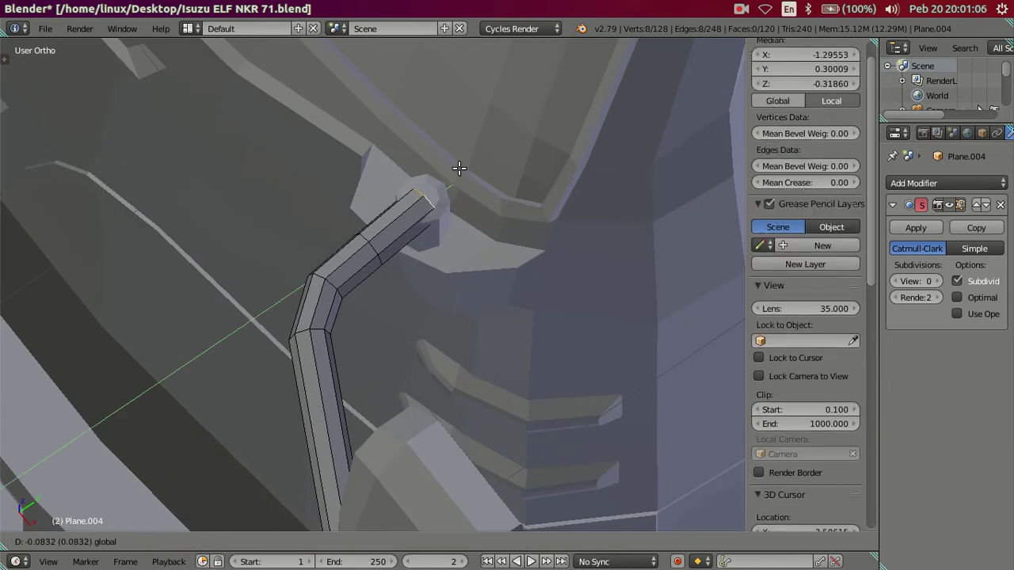
left_click(459, 168)
middle_click_drag(458, 168, 491, 238)
key("Tab")
mouse_move(381, 164)
middle_mouse_down()
mouse_move(349, 132)
mouse_move(192, 218)
mouse_move(254, 264)
middle_mouse_up()
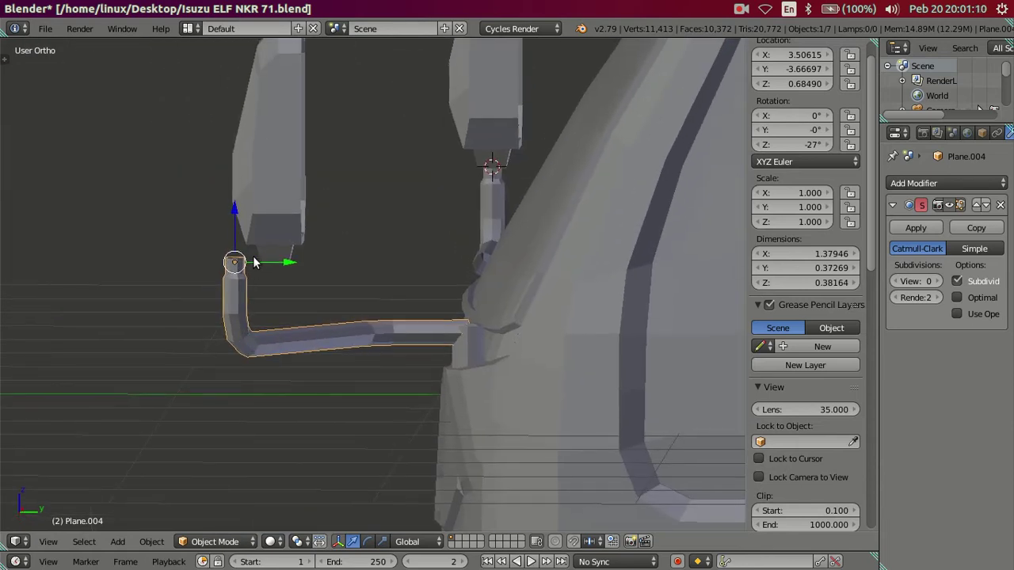
Select both mirrors and lower them slightly along Z
right_click(261, 206, "shift")
mouse_move(429, 284)
middle_mouse_down()
mouse_move(428, 331)
mouse_move(305, 286)
middle_mouse_up()
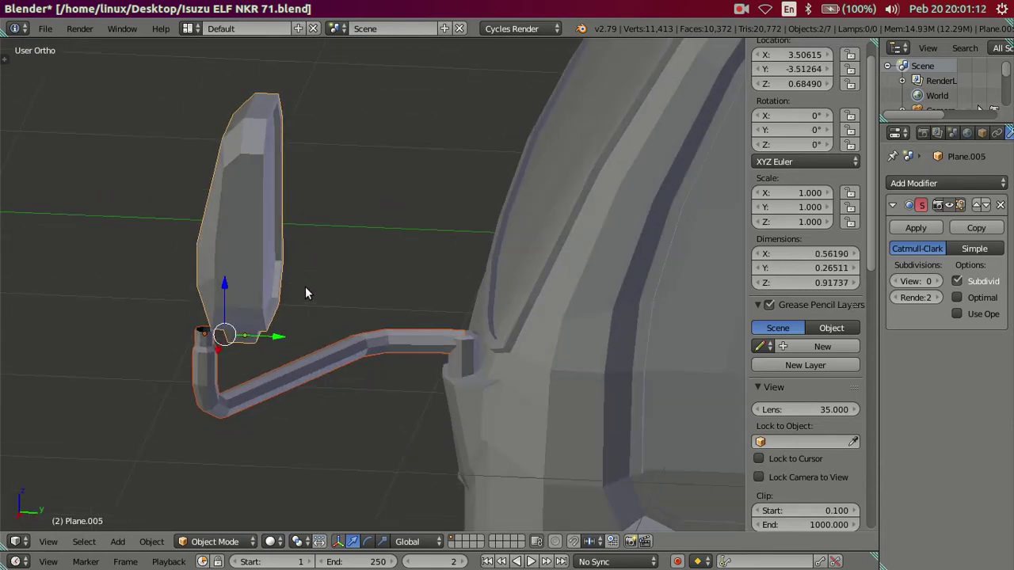
key("g")
key("z")
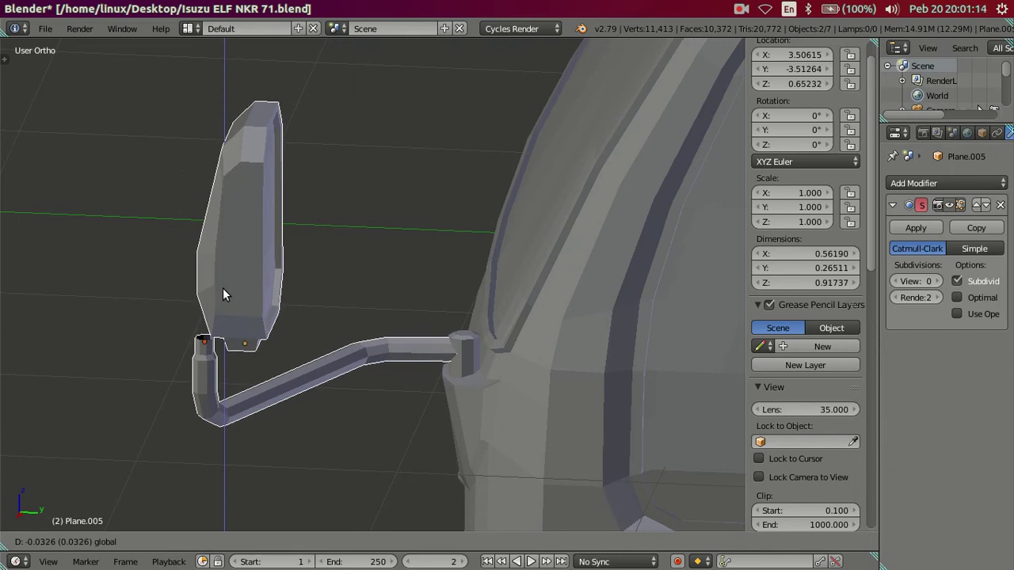
right_click(226, 297)
scroll(229, 295, "down", 3)
mouse_move(229, 294)
middle_mouse_down()
mouse_move(299, 271)
mouse_move(186, 263)
middle_mouse_up()
right_click(86, 195, "shift")
scroll(275, 222, "up", 3)
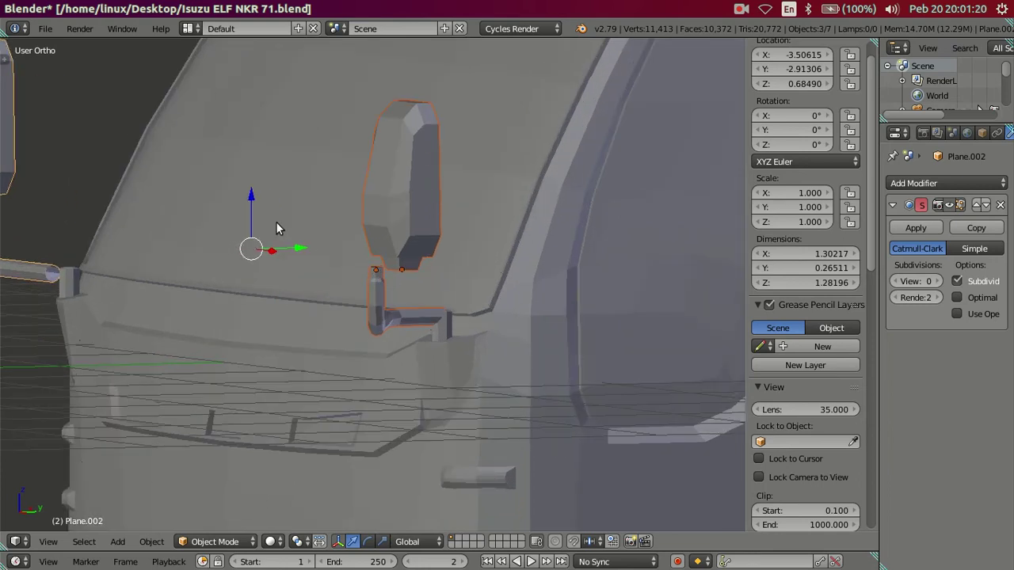
scroll(260, 221, "down", 3)
mouse_move(352, 259)
middle_mouse_down()
mouse_move(388, 271)
mouse_move(381, 264)
middle_mouse_up()
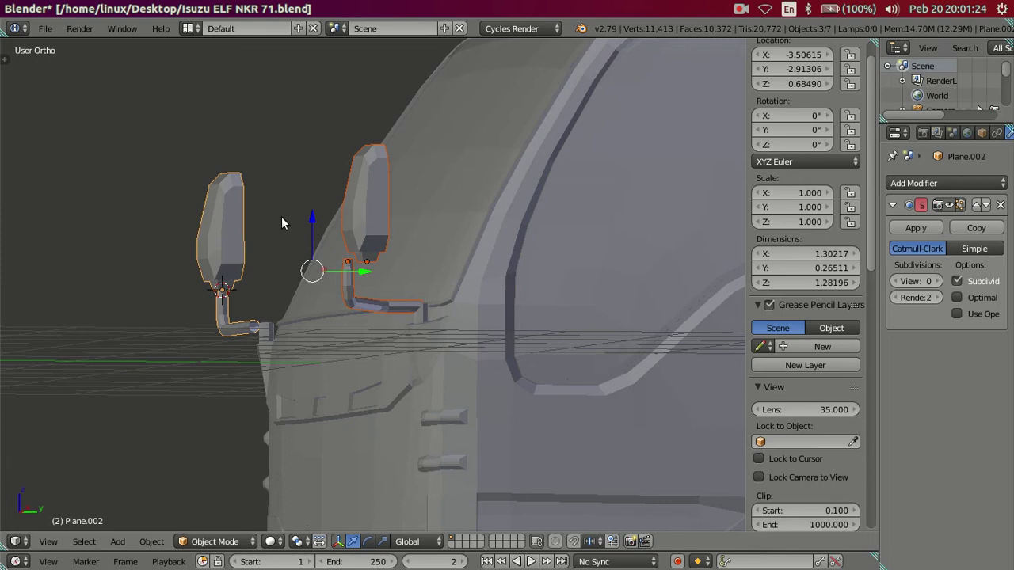
left_click_drag(310, 223, 311, 224)
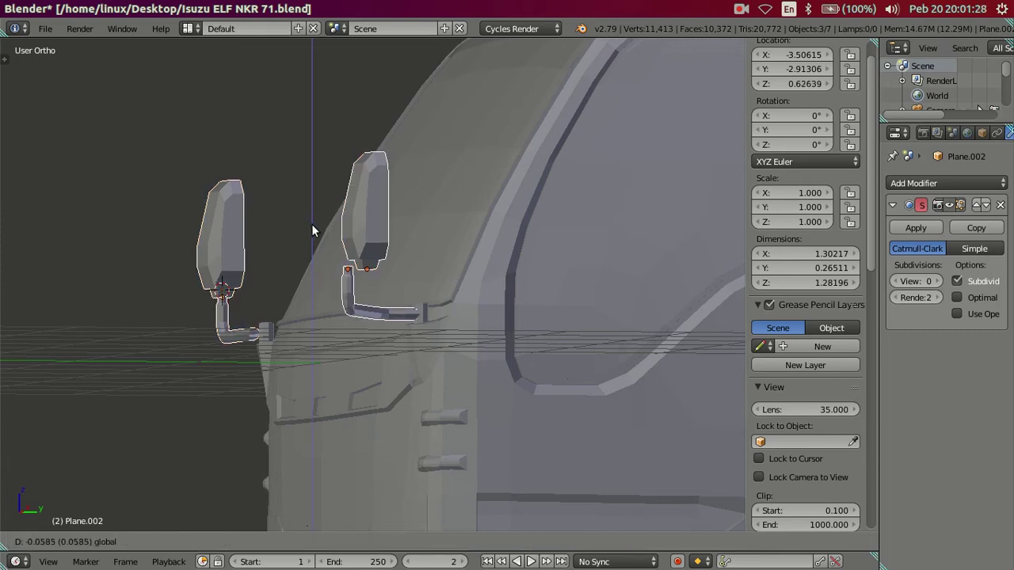
Seat the right mirror head on its arm's end using cursor-to-selected and selection-to-cursor snapping
mouse_move(351, 242)
middle_mouse_down()
mouse_move(512, 410)
mouse_move(474, 321)
mouse_move(424, 404)
mouse_move(451, 431)
middle_mouse_up()
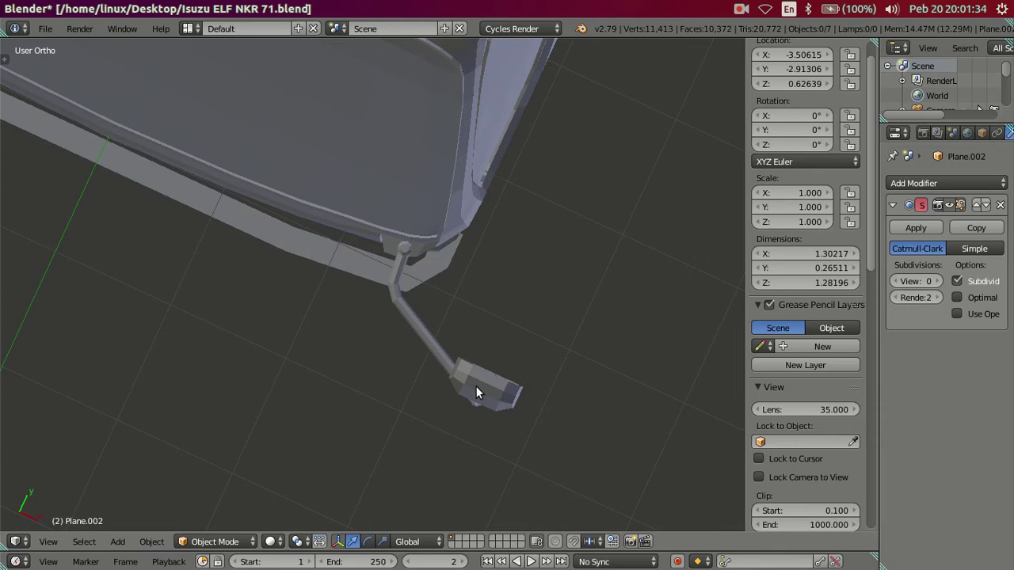
middle_click_drag(476, 386, 482, 351)
right_click(482, 353)
scroll(643, 324, "up", 5)
key("shift+s")
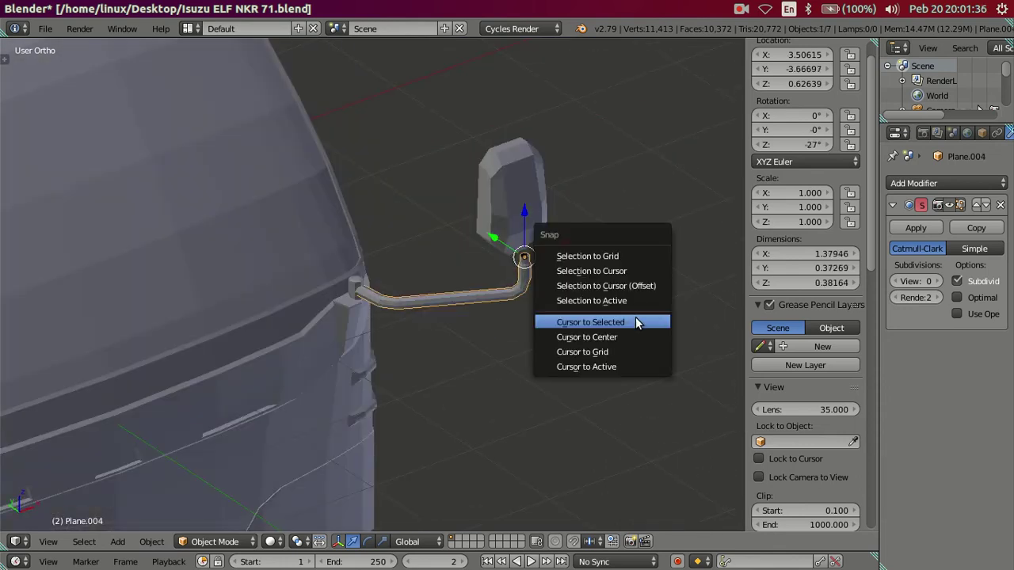
left_click(626, 324)
right_click(496, 183)
key("shift+s")
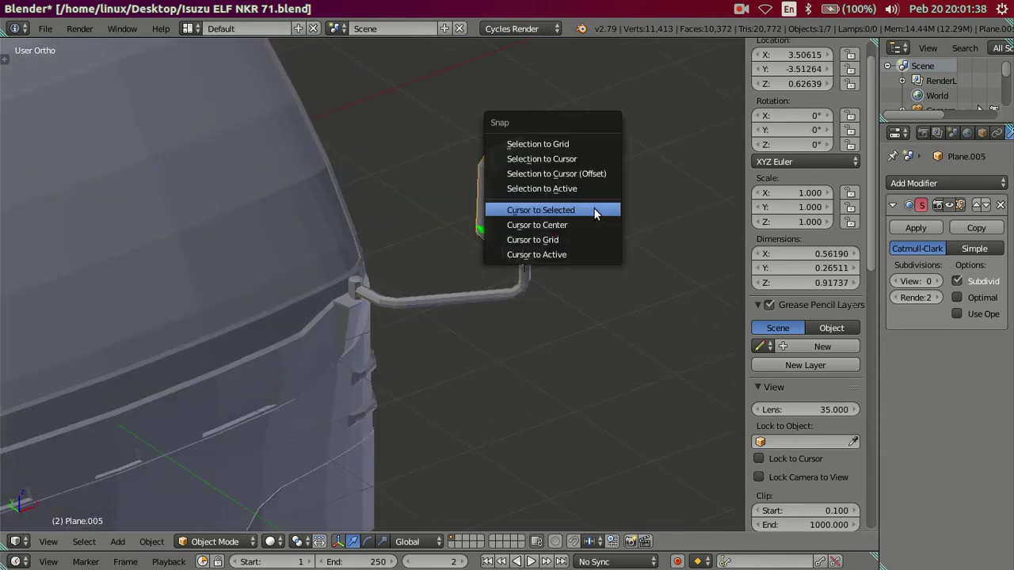
left_click(594, 175)
In top view, turn the right mirror head about -38° around the Z axis
mouse_move(567, 277)
middle_mouse_down()
mouse_move(534, 353)
mouse_move(521, 282)
middle_mouse_up()
scroll(520, 283, "down", 2)
key("KP_7")
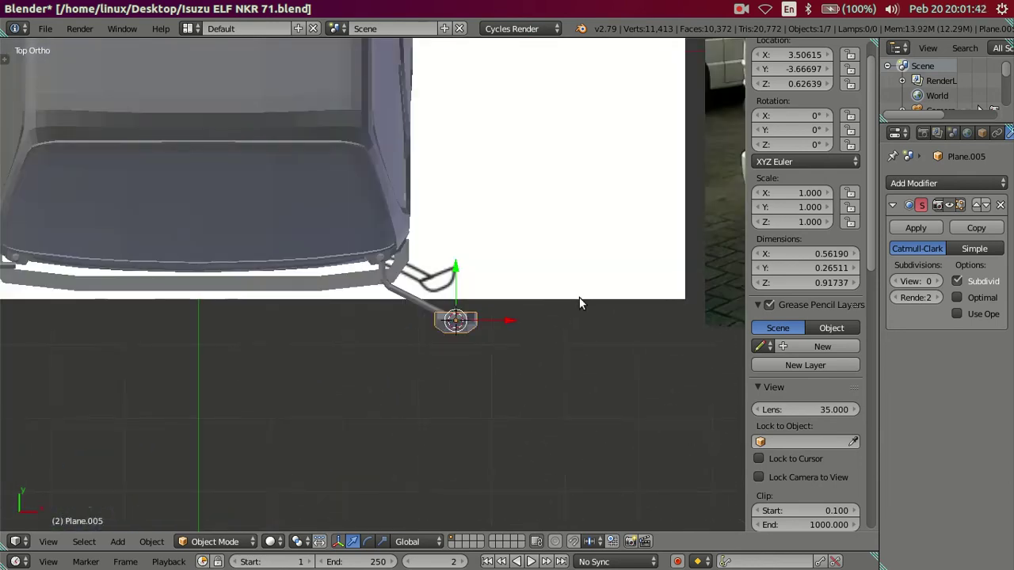
key("r")
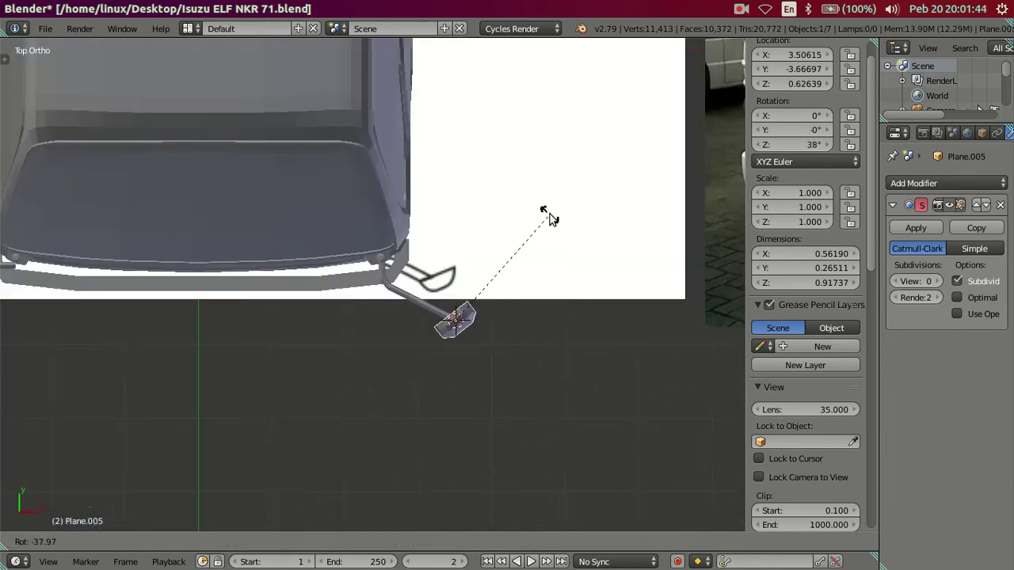
key("z")
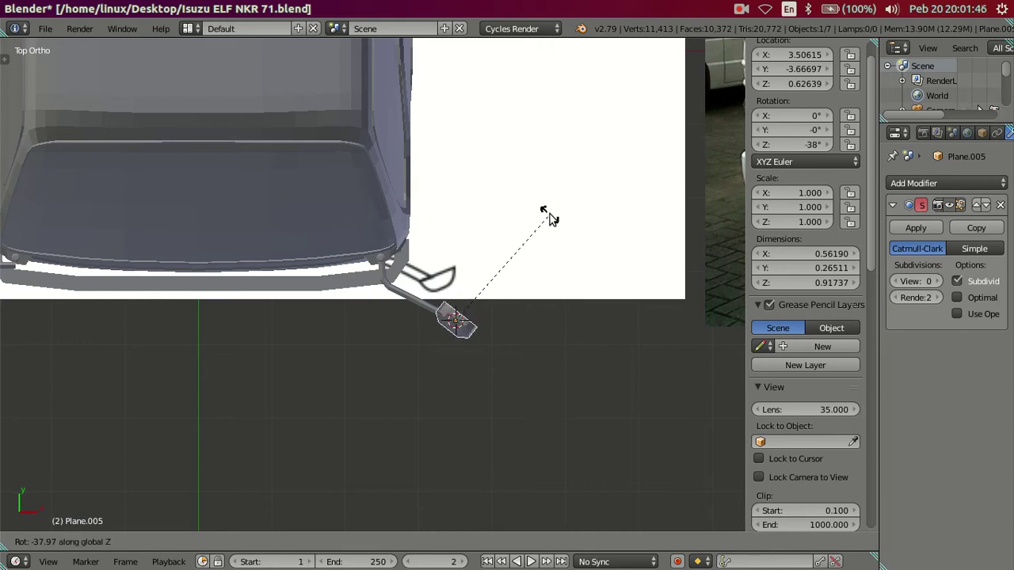
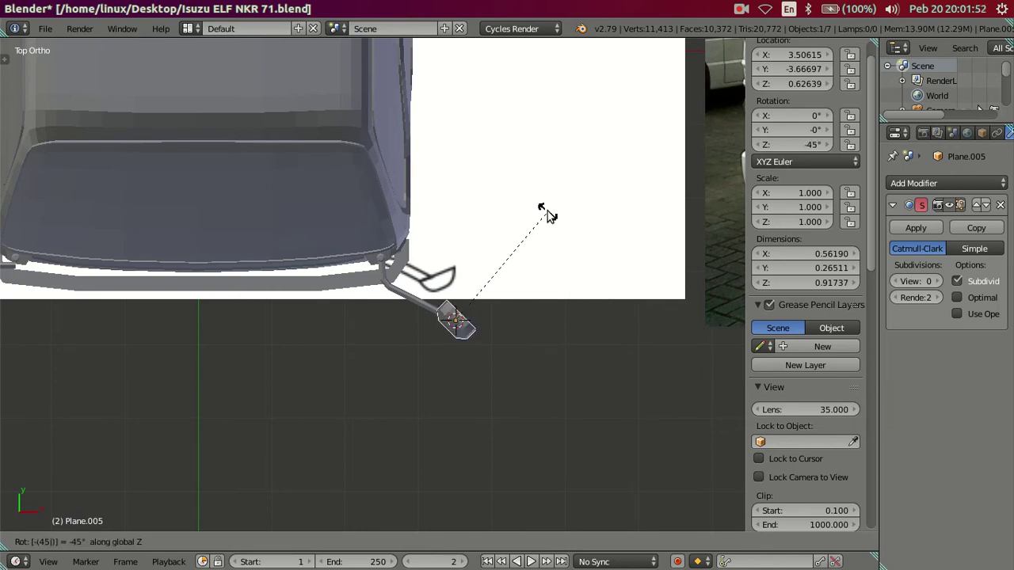
Discard a trial 45° turn, then rotate mirror head Plane.005 by 30° about Z
key("Escape")
type("r")
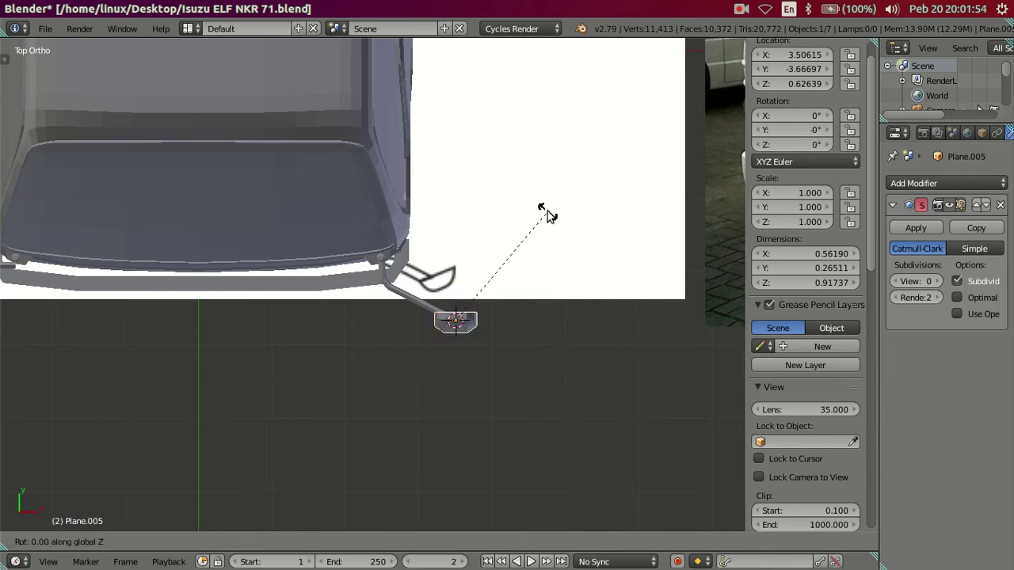
type("45")
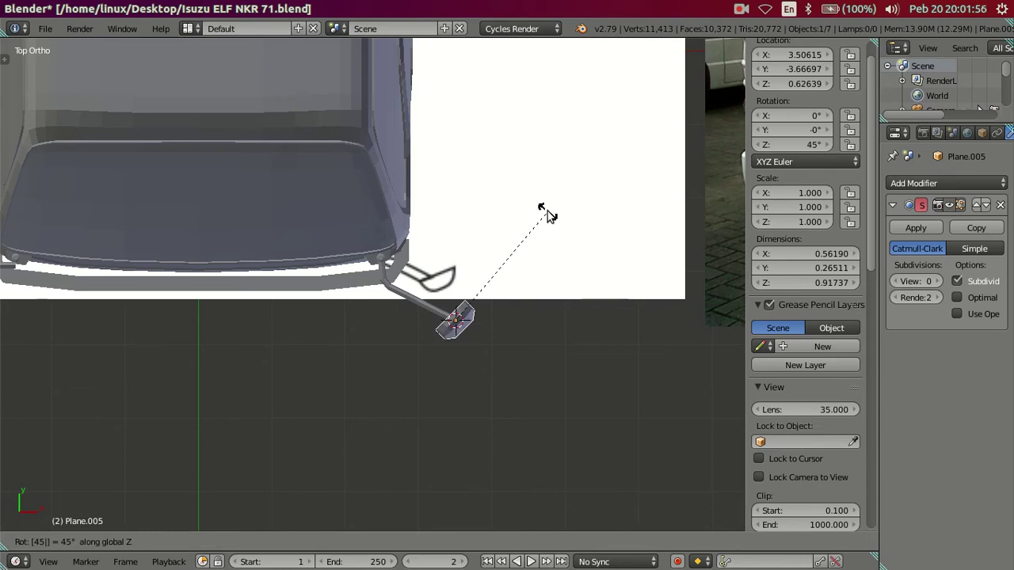
key("Escape")
mouse_move(536, 333)
middle_mouse_down()
mouse_move(510, 215)
mouse_move(524, 353)
mouse_move(547, 319)
mouse_move(437, 265)
mouse_move(436, 240)
mouse_move(450, 249)
middle_mouse_up()
type("rz30")
key("Return")
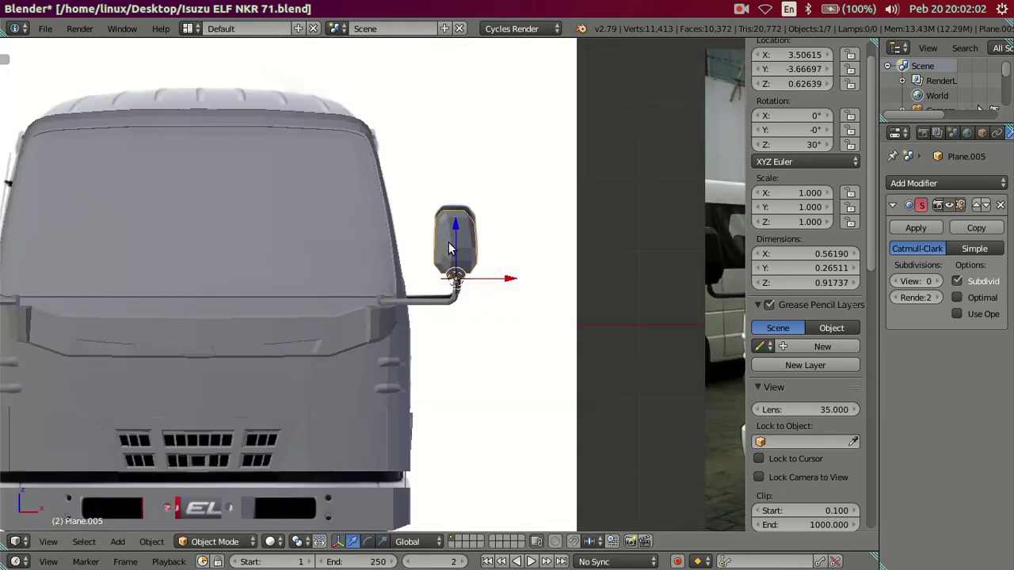
scroll(454, 253, "up", 3)
mouse_move(511, 218)
middle_mouse_down()
mouse_move(288, 219)
mouse_move(183, 312)
mouse_move(74, 282)
mouse_move(36, 255)
mouse_move(159, 227)
mouse_move(211, 252)
mouse_move(156, 309)
mouse_move(190, 310)
mouse_move(281, 258)
mouse_move(310, 303)
mouse_move(314, 274)
mouse_move(420, 292)
mouse_move(138, 220)
middle_mouse_up()
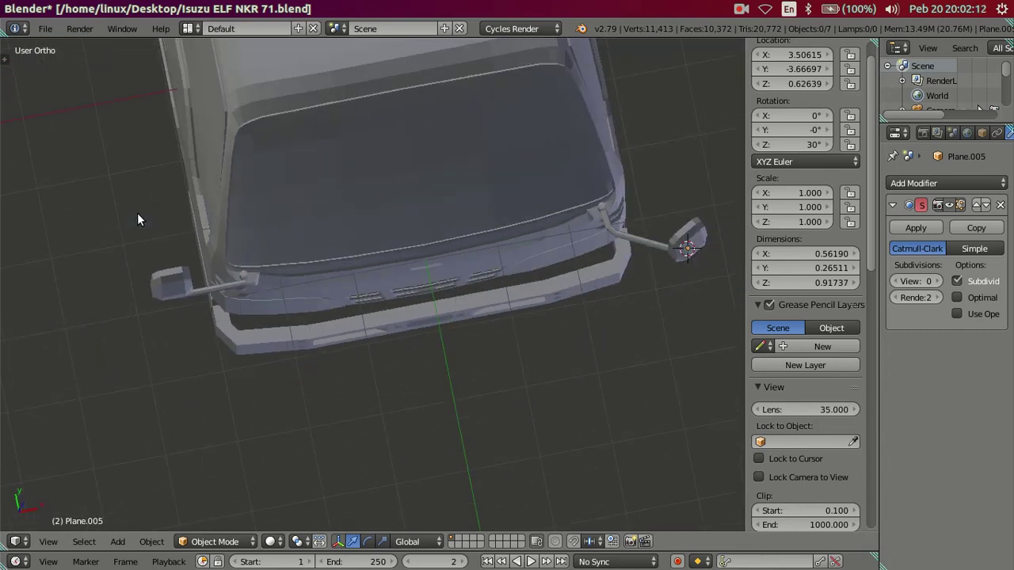
mouse_move(240, 291)
middle_mouse_down()
mouse_move(256, 310)
mouse_move(232, 307)
mouse_move(197, 277)
mouse_move(234, 300)
mouse_move(214, 238)
mouse_move(224, 214)
mouse_move(247, 204)
mouse_move(259, 144)
mouse_move(206, 223)
mouse_move(184, 226)
mouse_move(194, 212)
middle_mouse_up()
scroll(184, 226, "down", 4)
left_click(8, 327)
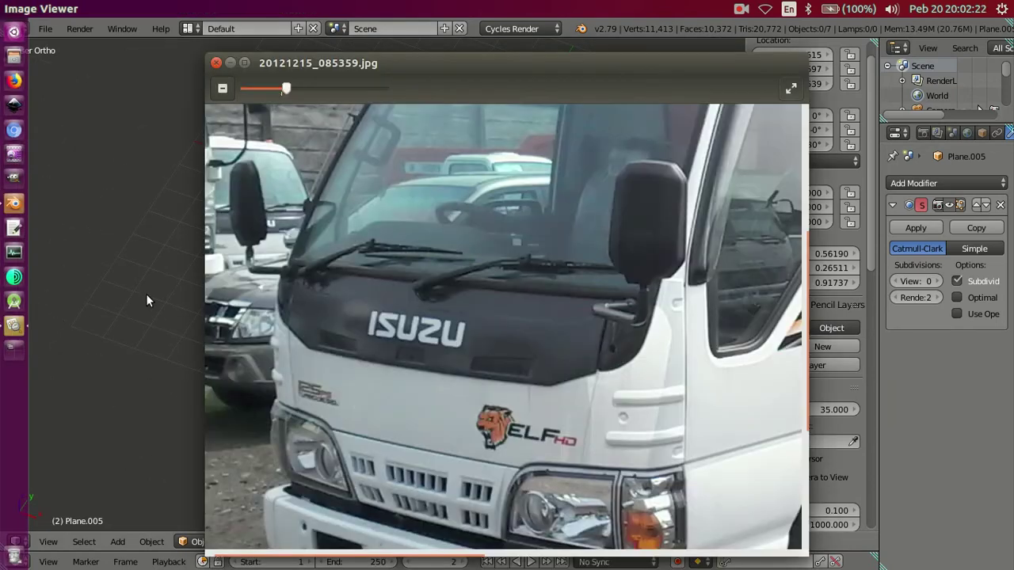
left_click(6, 204)
mouse_move(215, 242)
middle_mouse_down()
mouse_move(255, 286)
mouse_move(262, 242)
middle_mouse_up()
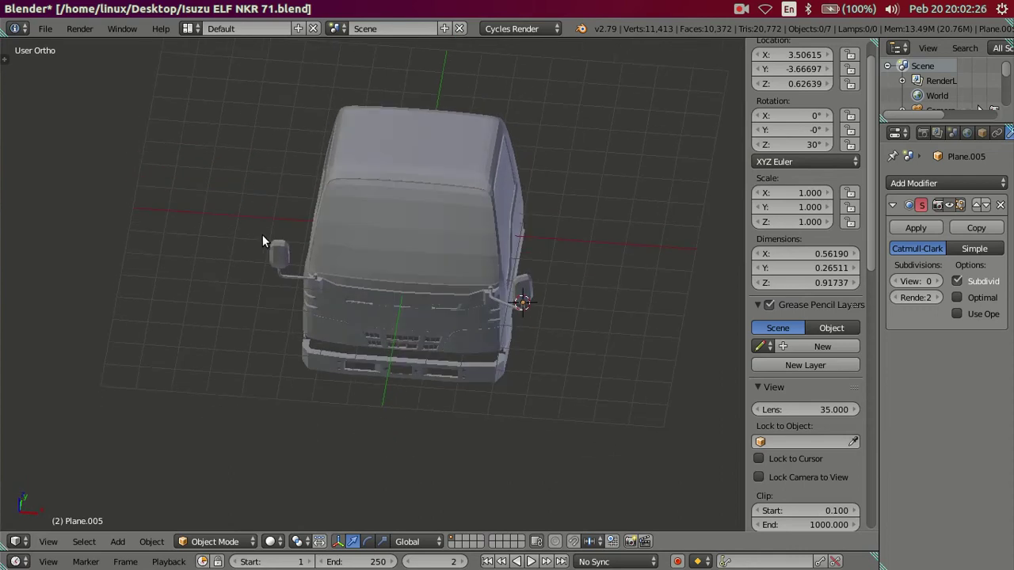
left_click(11, 326)
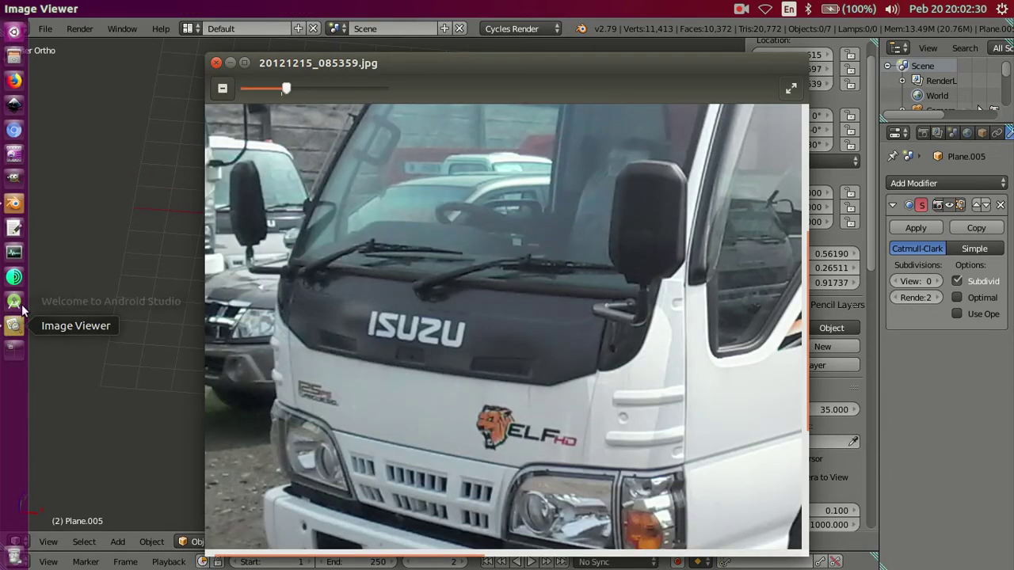
left_click(13, 203)
scroll(206, 313, "up", 3)
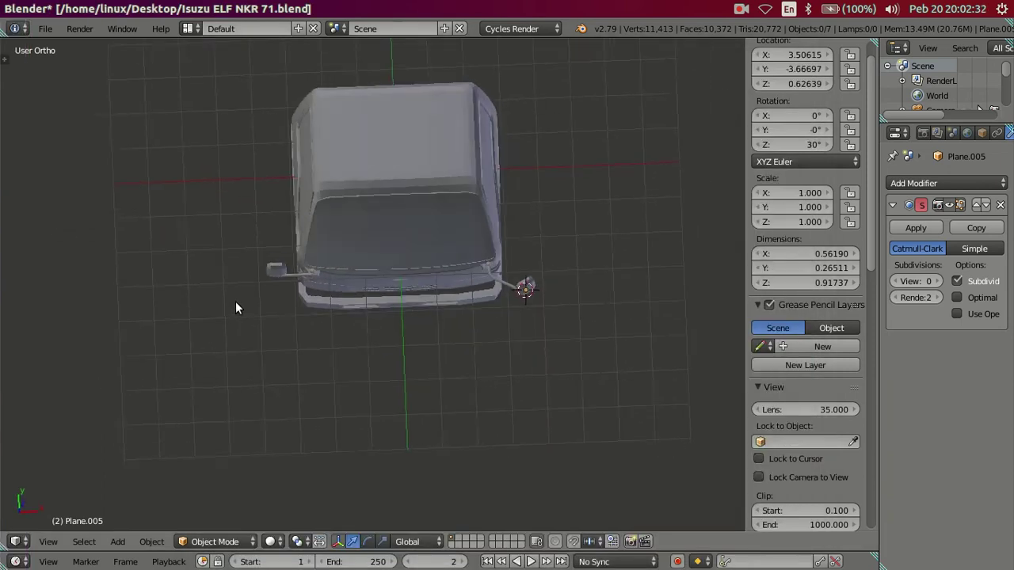
key("Tab")
key("Tab")
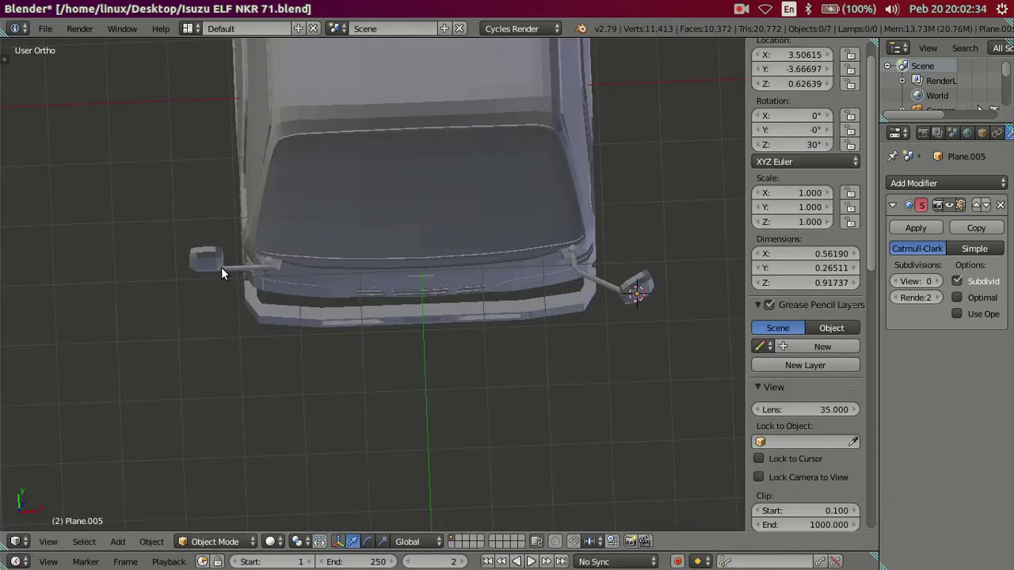
Select the left mirror Plane.002 and frame it from a front-left angle
right_click(235, 271)
middle_click_drag(328, 314, 321, 161)
scroll(251, 363, "up", 3)
middle_click_drag(251, 363, 283, 374)
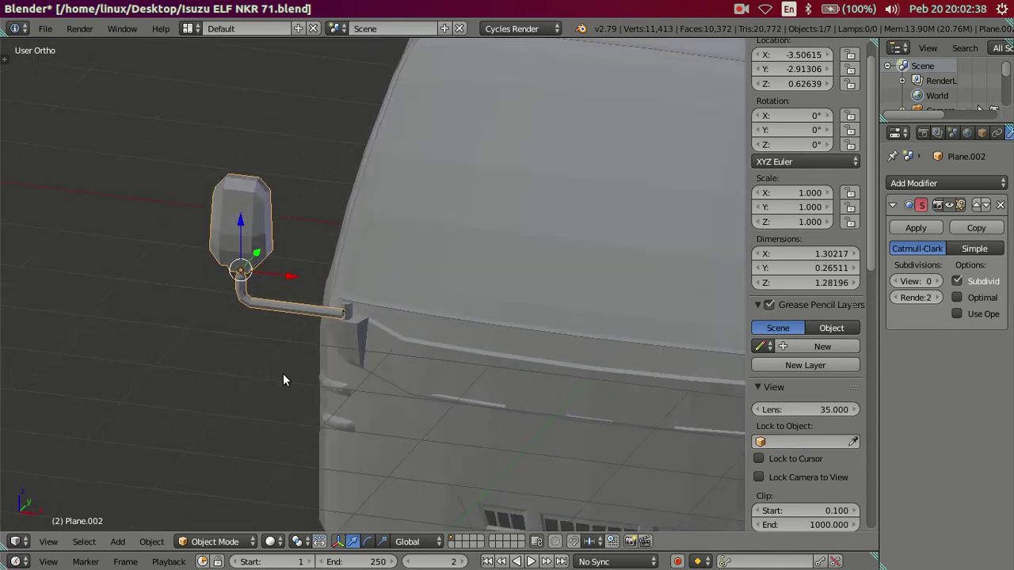
key("KP_5")
key("KP_7")
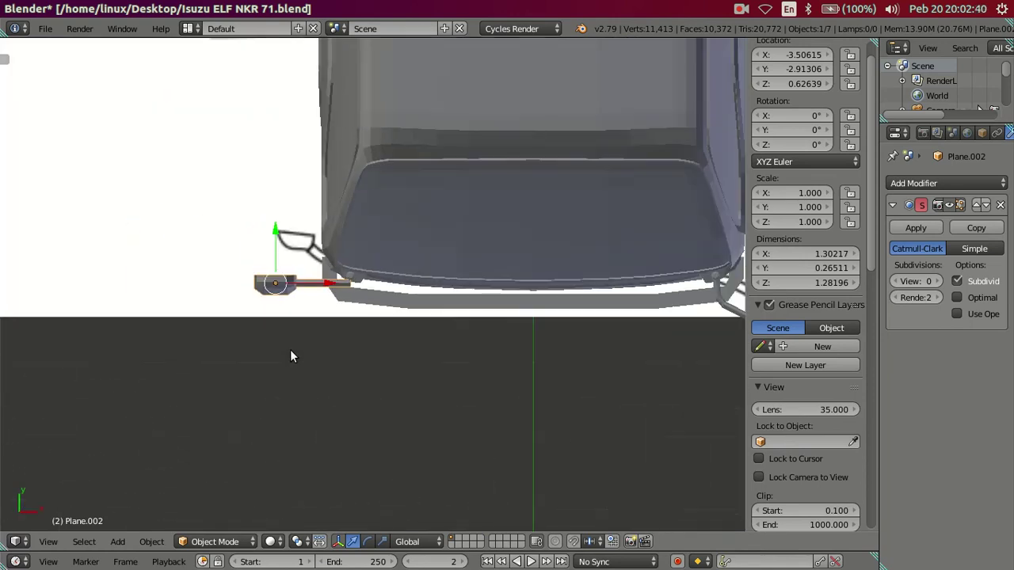
key("KP_7")
mouse_move(516, 385)
middle_mouse_down("shift")
mouse_move(438, 386)
mouse_move(409, 262)
middle_mouse_up("shift")
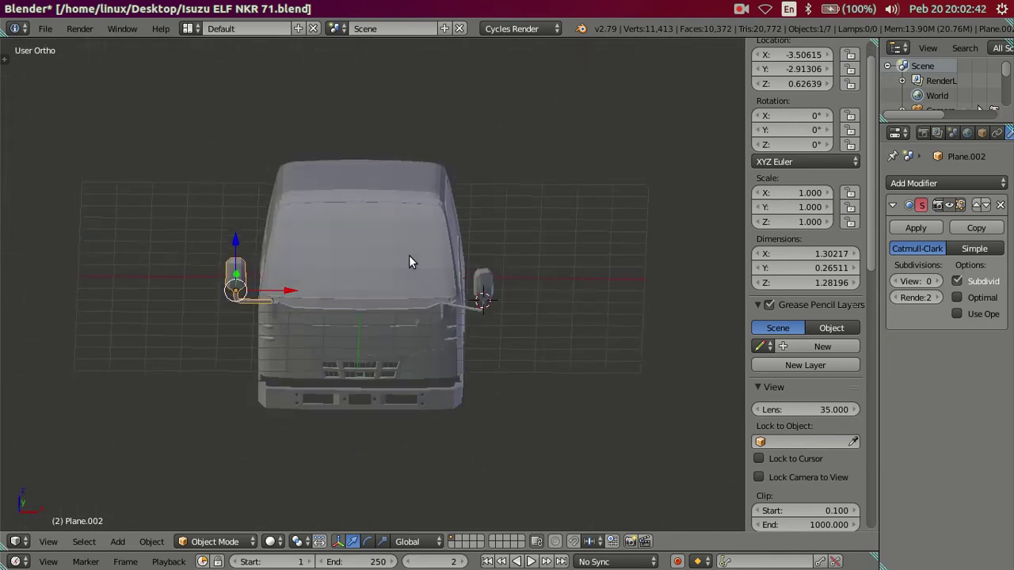
scroll(358, 283, "up", 2)
scroll(358, 284, "up", 3)
mouse_move(358, 283)
middle_mouse_down()
mouse_move(227, 256)
mouse_move(278, 255)
middle_mouse_up()
scroll(257, 228, "up", 5)
Separate the arm's linked geometry into Plane.006, then reselect the mirror head Plane.002
key("Tab")
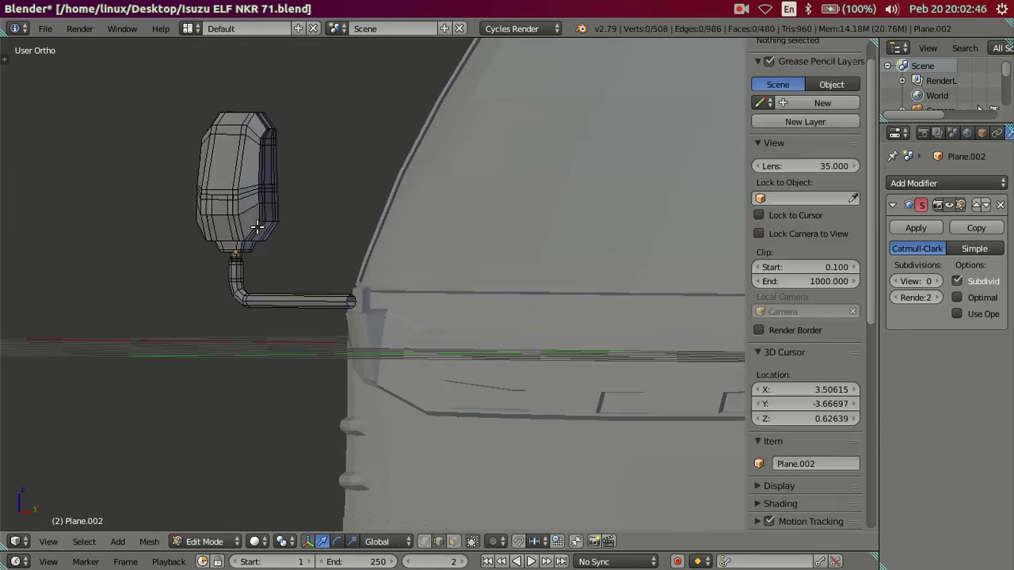
key("l")
right_click(265, 301)
key("l")
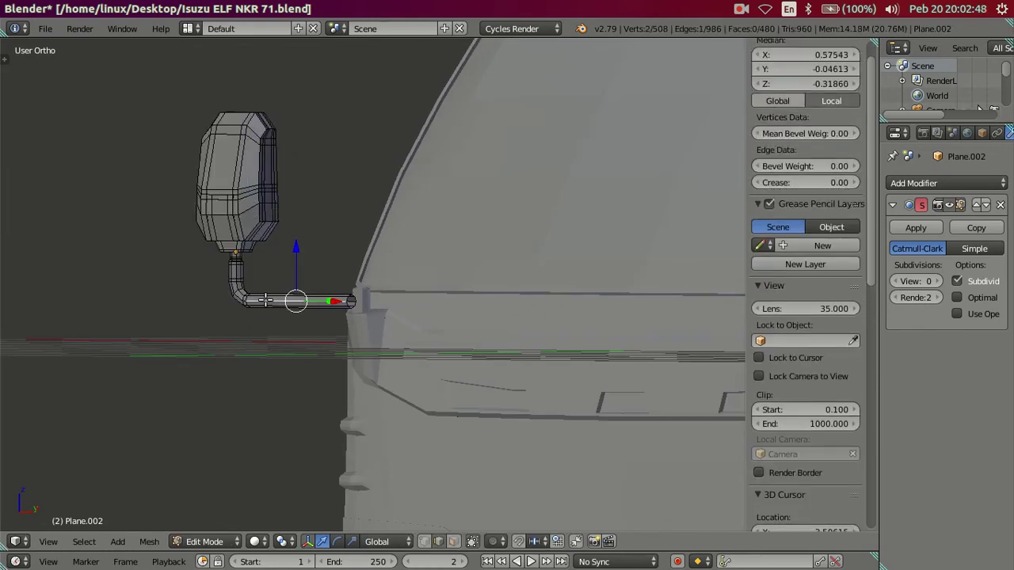
key("l")
key("p")
left_click(266, 301)
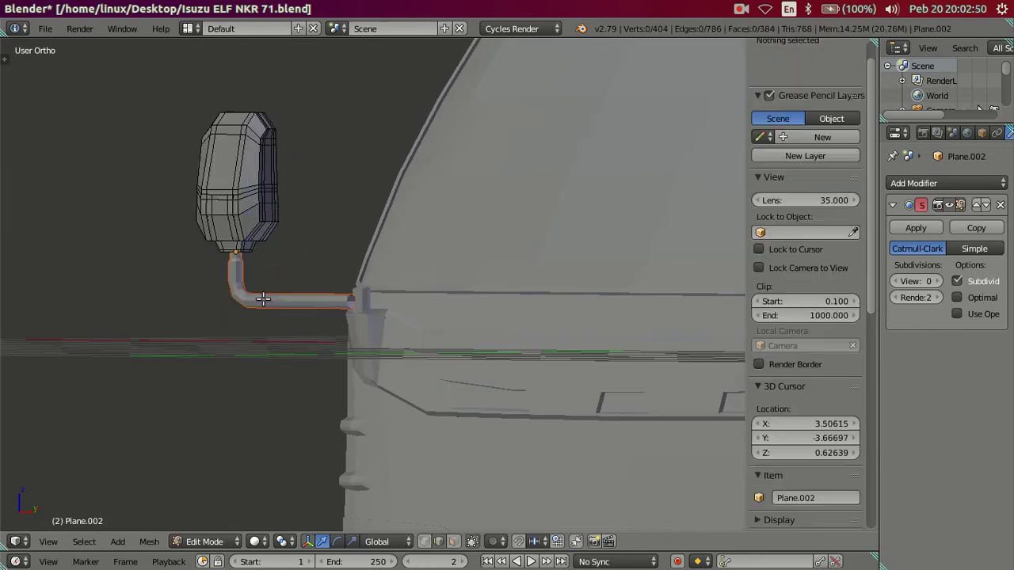
key("Tab")
right_click(262, 297)
mouse_move(261, 296)
middle_mouse_down()
mouse_move(280, 292)
mouse_move(368, 454)
middle_mouse_up()
right_click(261, 347)
Try -30° and -25° Z rotations on the mirror head, clearing rotation with Alt+R
key("r")
key("z")
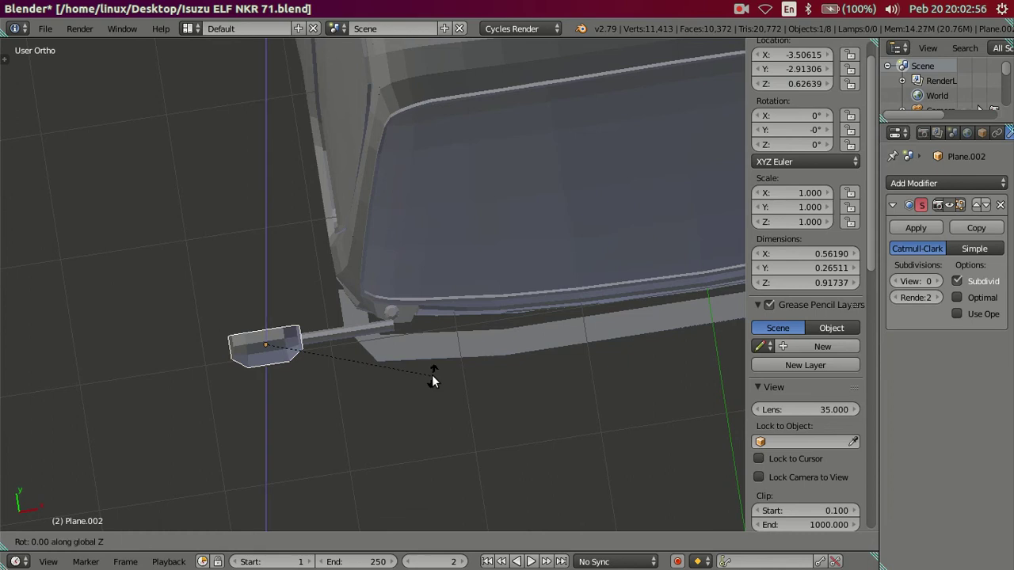
key("Escape")
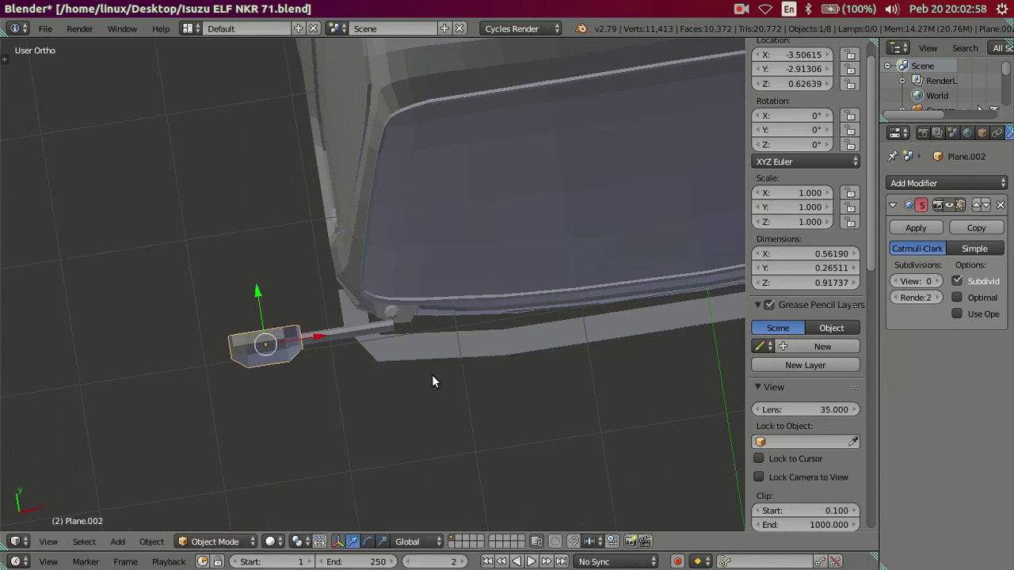
type("rz")
type("-30")
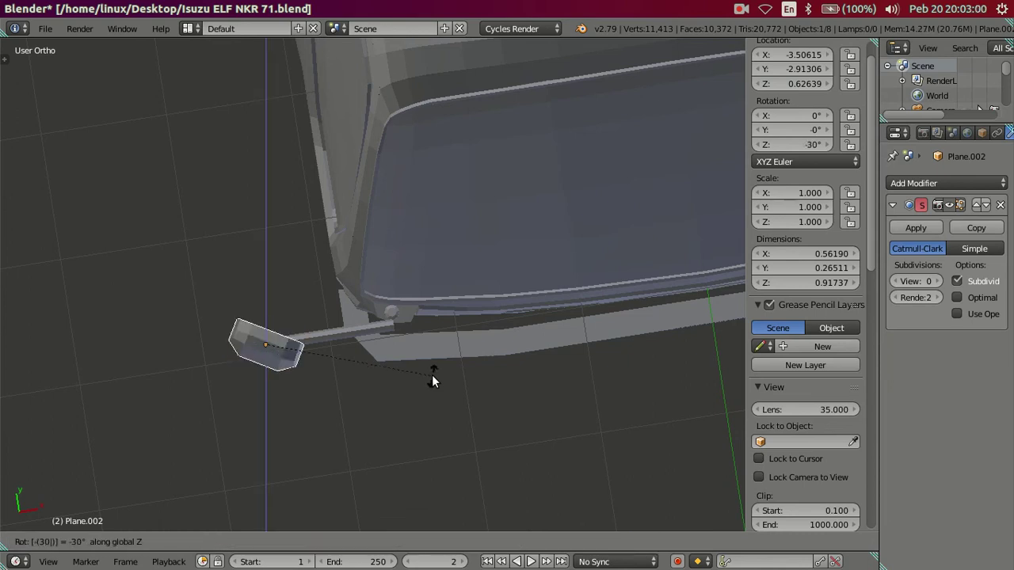
key("Return")
mouse_move(432, 374)
middle_mouse_down()
mouse_move(336, 369)
mouse_move(432, 364)
middle_mouse_up()
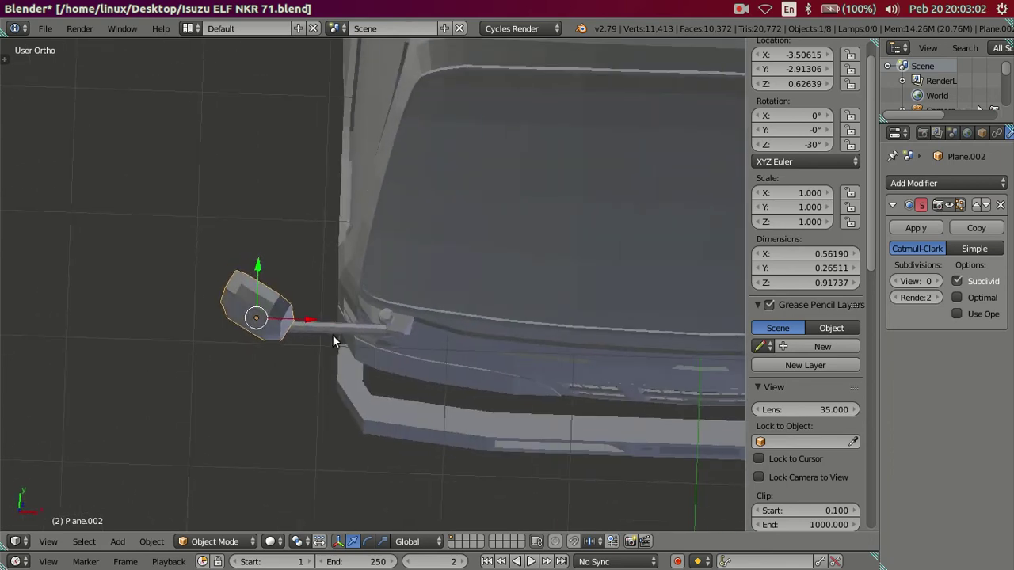
key("alt+r")
type("rz")
type("-25")
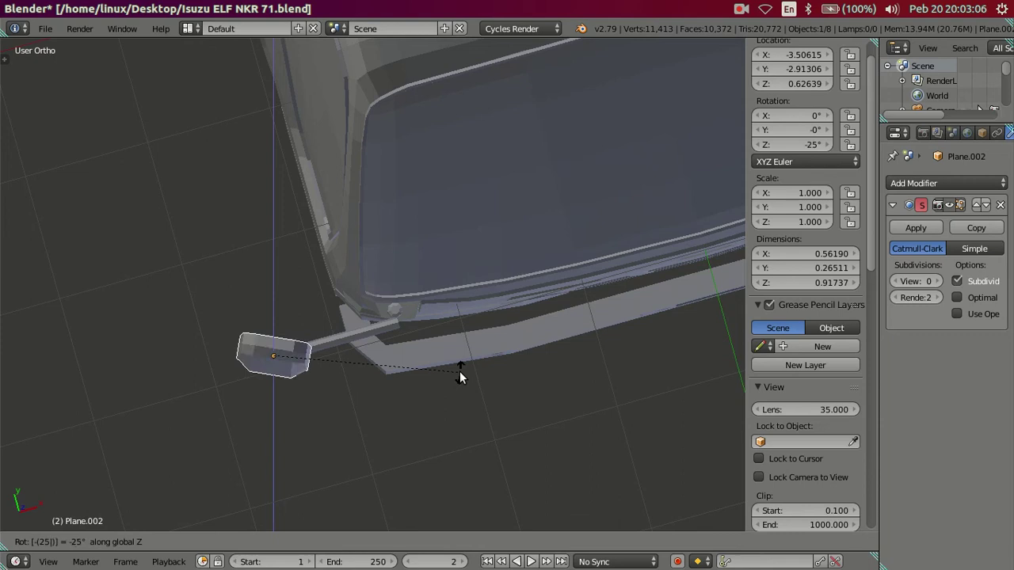
key("Escape")
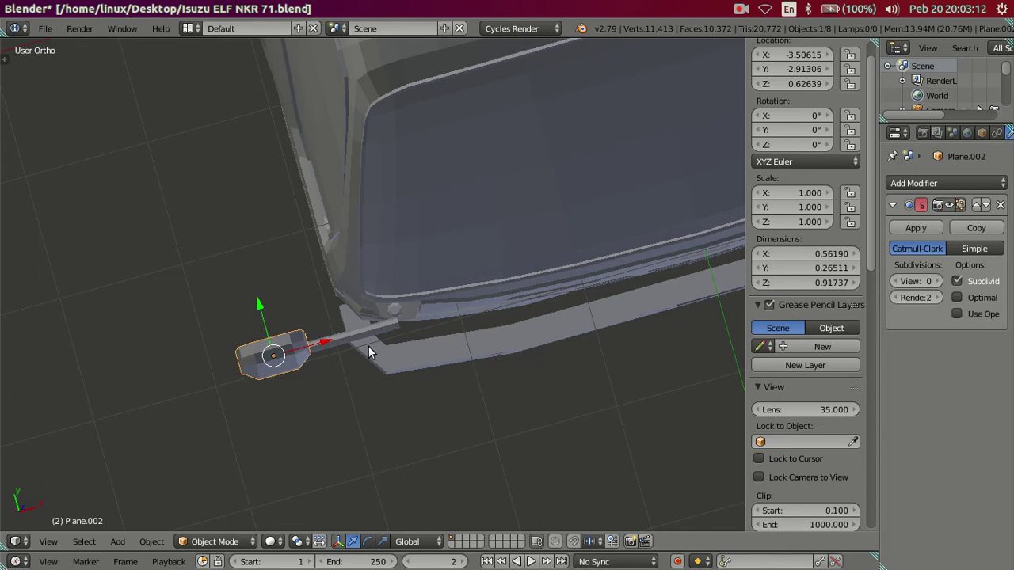
Rotate mirror head Plane.002 by -15° about Z and deselect everything
key("r")
type("z")
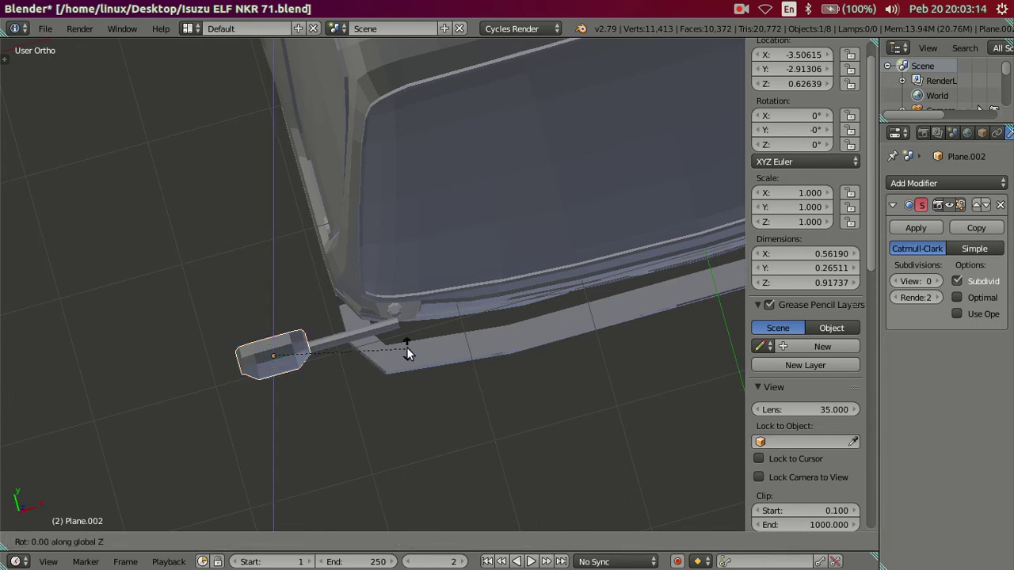
type("-15")
key("Return")
mouse_move(381, 348)
middle_mouse_down()
mouse_move(396, 334)
mouse_move(523, 308)
mouse_move(587, 276)
mouse_move(648, 229)
mouse_move(653, 184)
mouse_move(451, 166)
mouse_move(365, 208)
mouse_move(278, 334)
mouse_move(200, 277)
mouse_move(168, 273)
mouse_move(166, 330)
mouse_move(206, 357)
mouse_move(259, 335)
mouse_move(456, 404)
mouse_move(415, 363)
mouse_move(464, 380)
mouse_move(473, 285)
middle_mouse_up()
key("a")
scroll(396, 357, "up", 5)
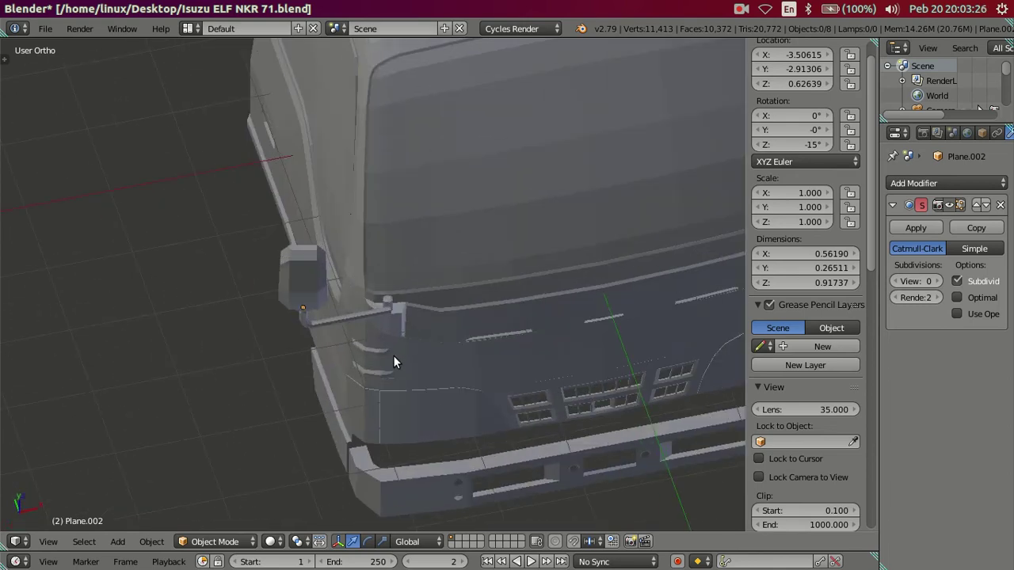
scroll(356, 391, "up", 3)
Select the split-off mirror arm Plane.006 for mesh editing
mouse_move(357, 385)
middle_mouse_down()
mouse_move(301, 335)
mouse_move(301, 388)
mouse_move(277, 342)
mouse_move(269, 353)
mouse_move(285, 338)
middle_mouse_up()
key("Tab")
key("Tab")
right_click(270, 348)
key("Tab")
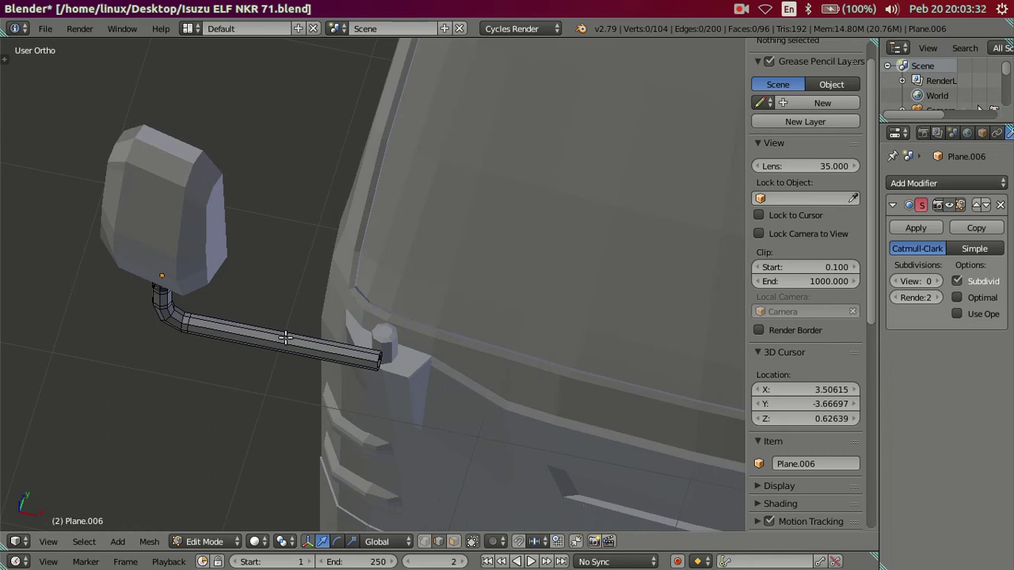
Cut two edge loops into the arm, one centred and one near its end
key("ctrl+r")
left_click(285, 338)
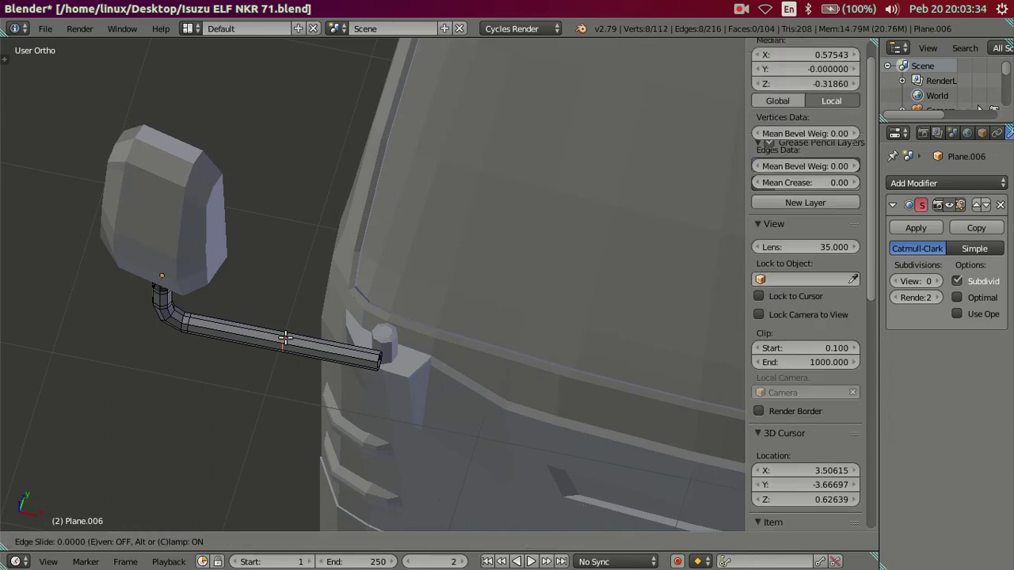
right_click(287, 344)
scroll(459, 380, "up", 3)
scroll(420, 398, "up", 1)
middle_click_drag(420, 398, 391, 399)
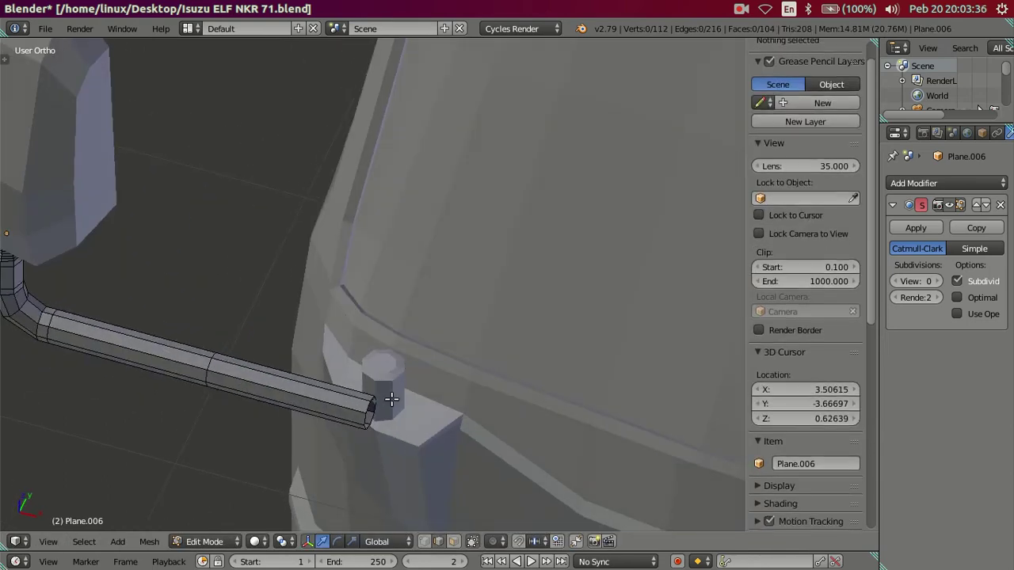
key("ctrl+r")
left_click(285, 392)
right_click(285, 392)
mouse_move(290, 396)
middle_mouse_down()
mouse_move(247, 405)
mouse_move(265, 415)
middle_mouse_up()
scroll(264, 408, "up", 3)
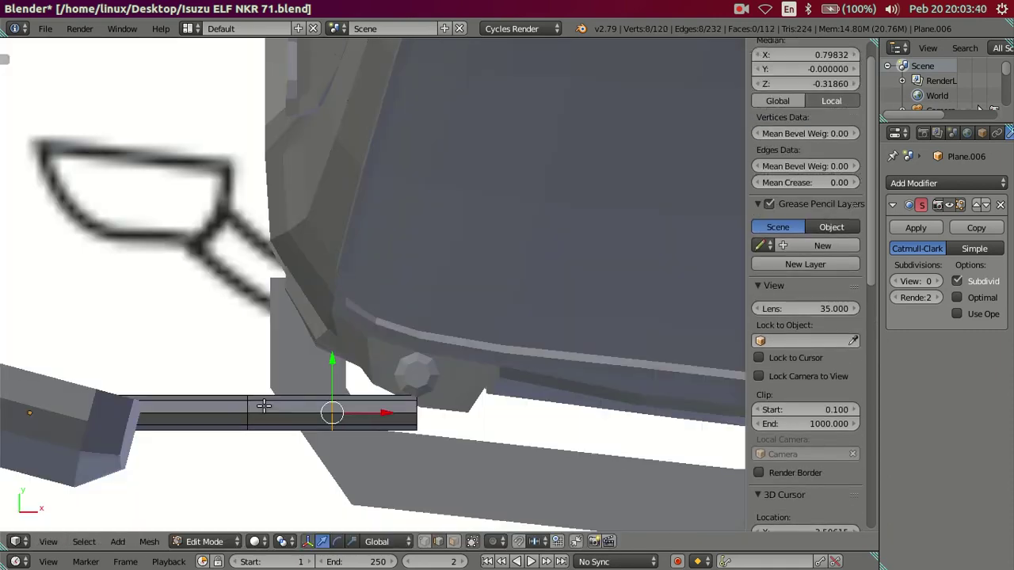
scroll(413, 393, "up", 2)
Rotate the arm's end loop 45° and move it up toward the cab bolt
key("a")
left_click(425, 400, "alt")
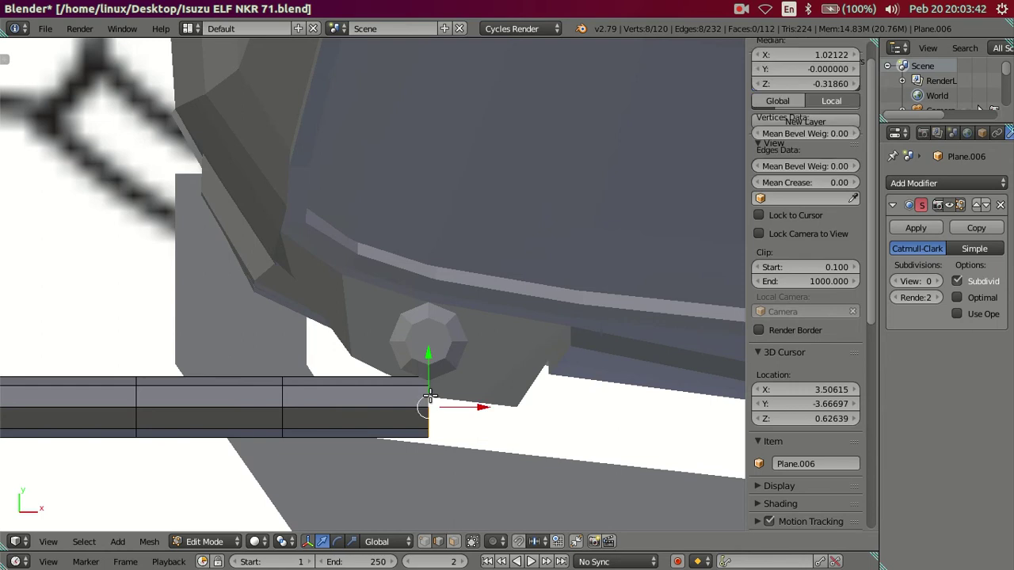
type("r")
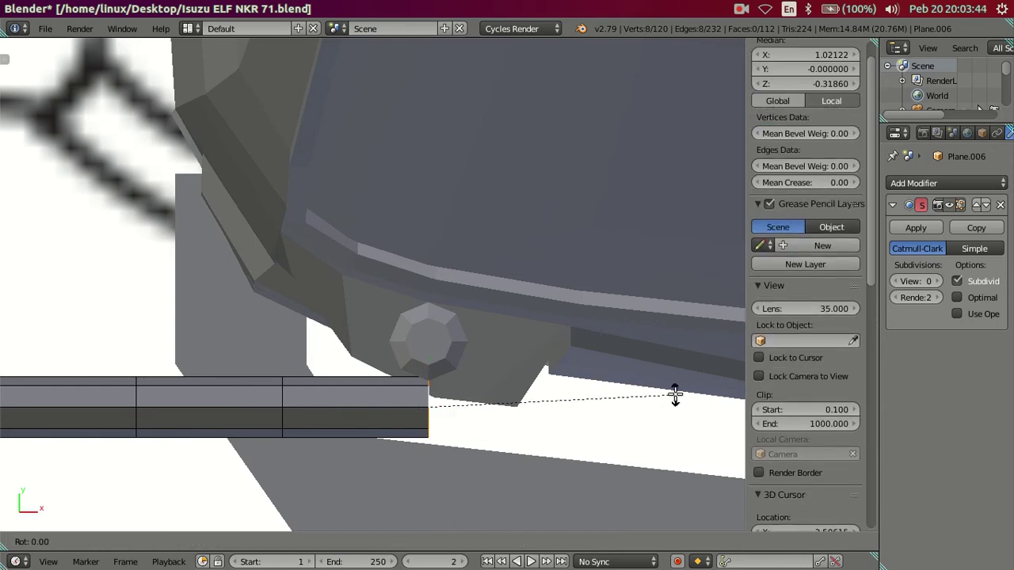
type("45")
key("Return")
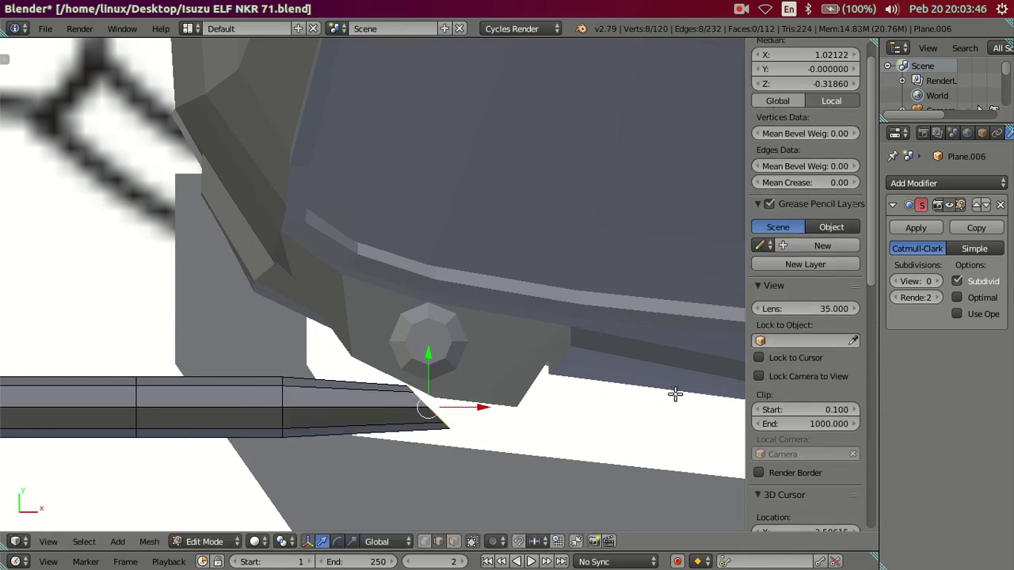
key("g")
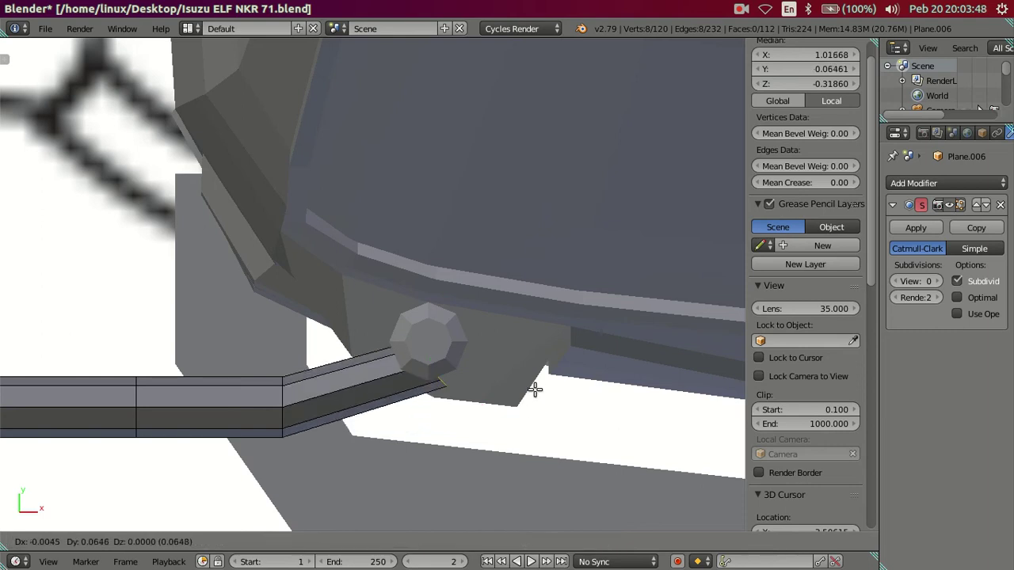
left_click(539, 374)
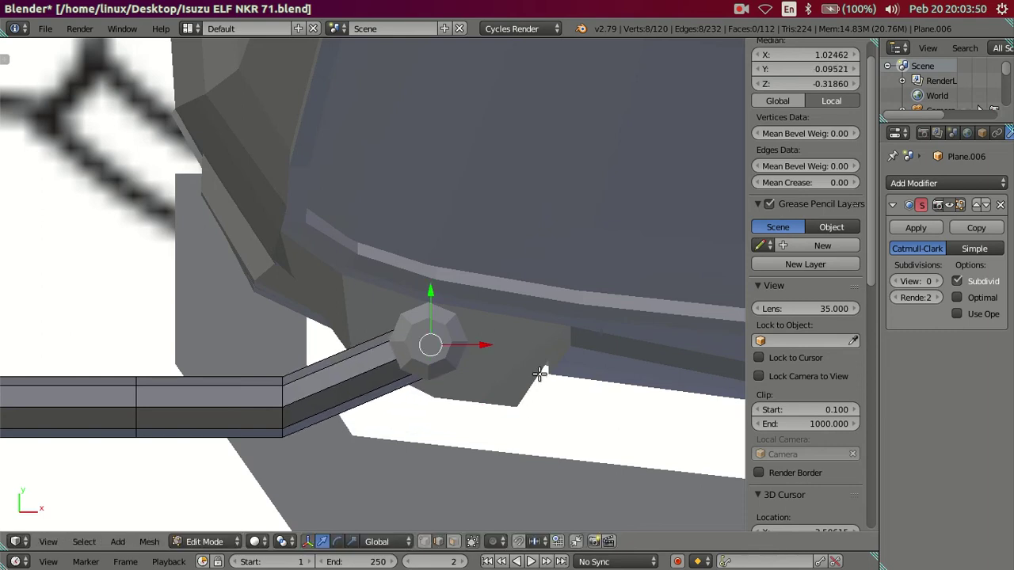
key("z")
key("z")
key("a")
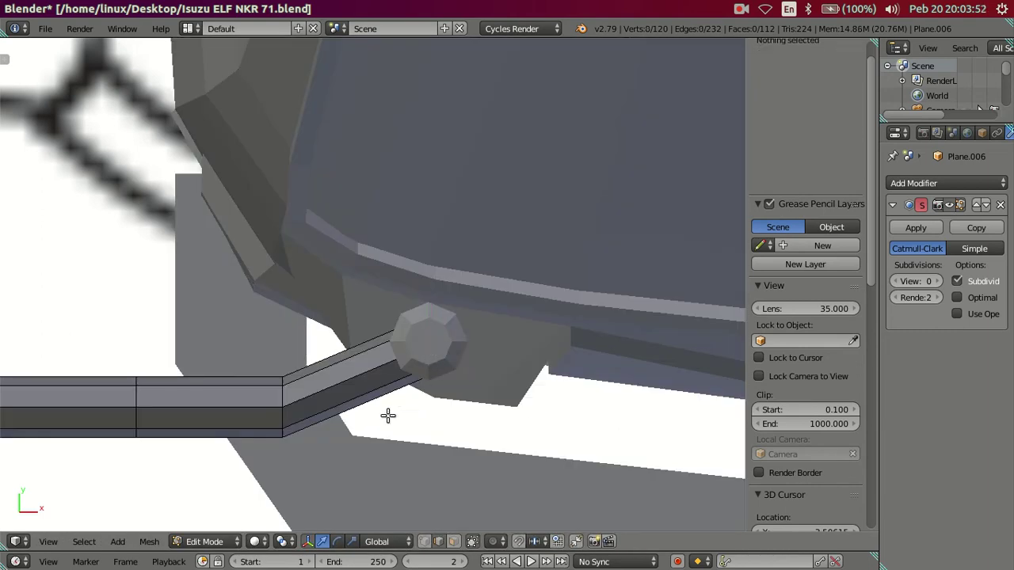
middle_click_drag(389, 414, 335, 410)
scroll(363, 348, "up", 2)
middle_click_drag(310, 306, 306, 211)
Turn arm Plane.006 by -30° about Z, then reopen it in Edit Mode from top view
key("Tab")
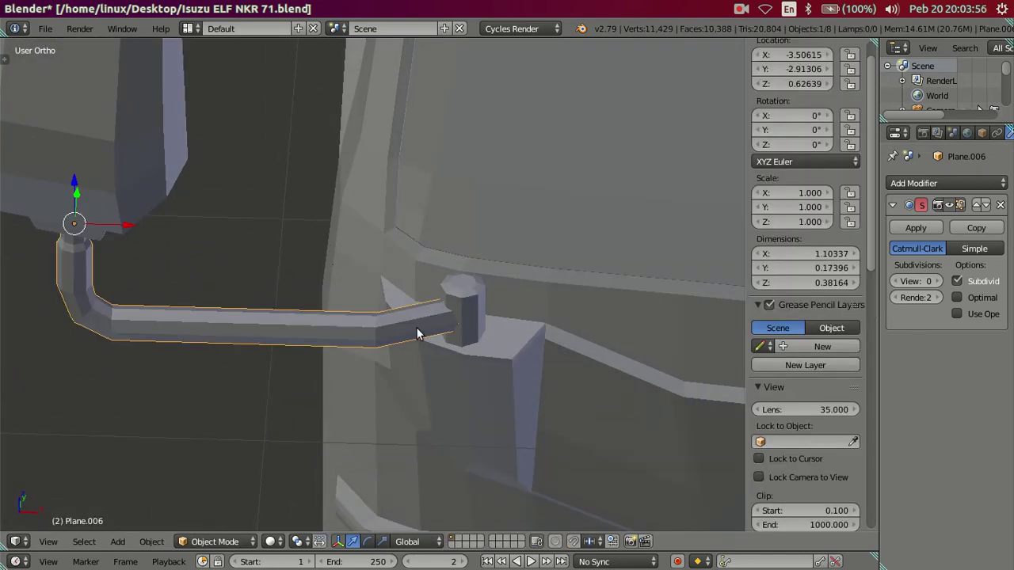
key("z")
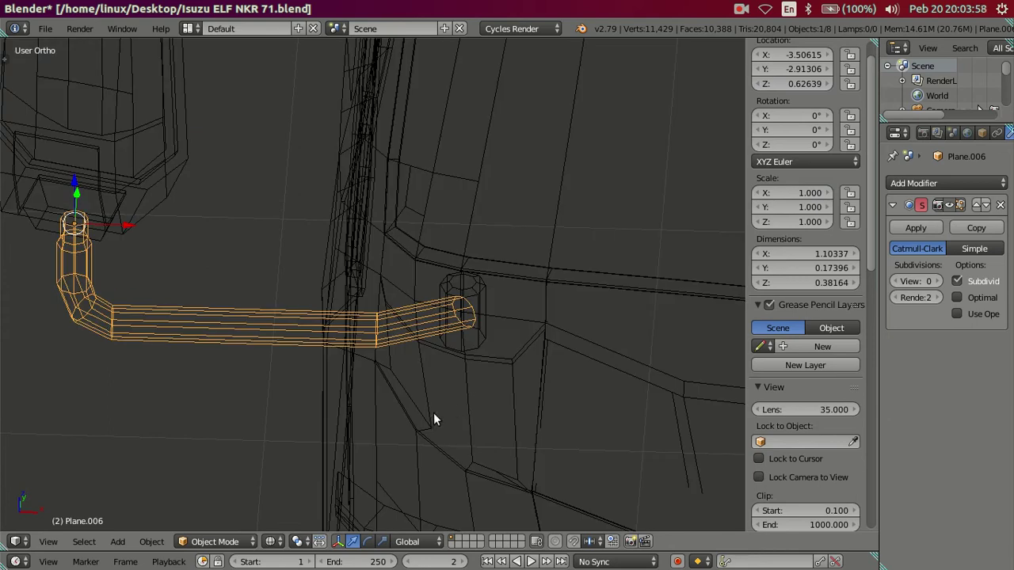
key("z")
mouse_move(461, 383)
middle_mouse_down()
mouse_move(418, 390)
mouse_move(381, 380)
mouse_move(375, 399)
middle_mouse_up()
key("r")
key("z")
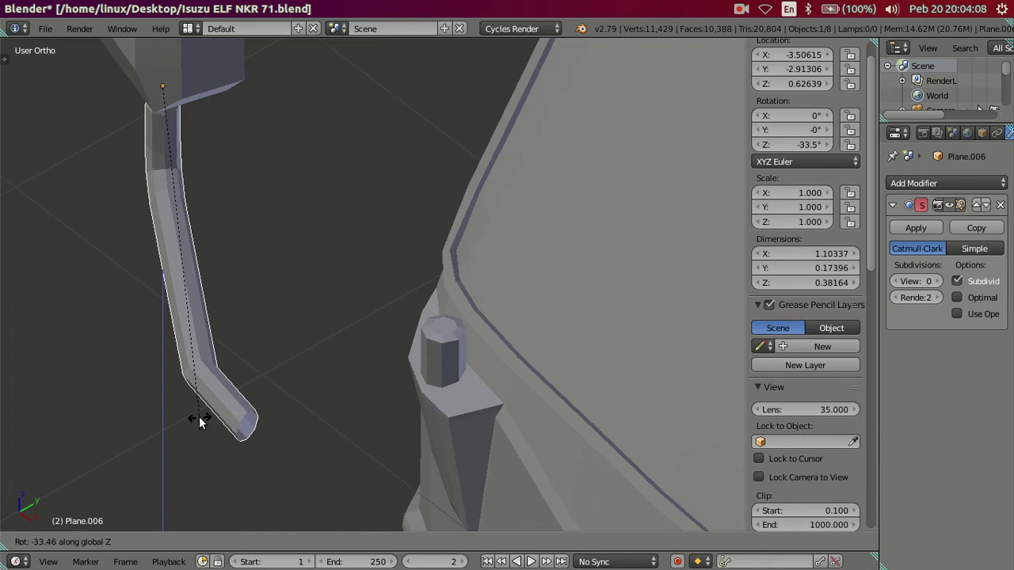
type("-30")
key("Return")
mouse_move(284, 368)
middle_mouse_down()
mouse_move(410, 420)
mouse_move(464, 392)
mouse_move(484, 348)
mouse_move(473, 491)
mouse_move(364, 436)
mouse_move(378, 437)
middle_mouse_up()
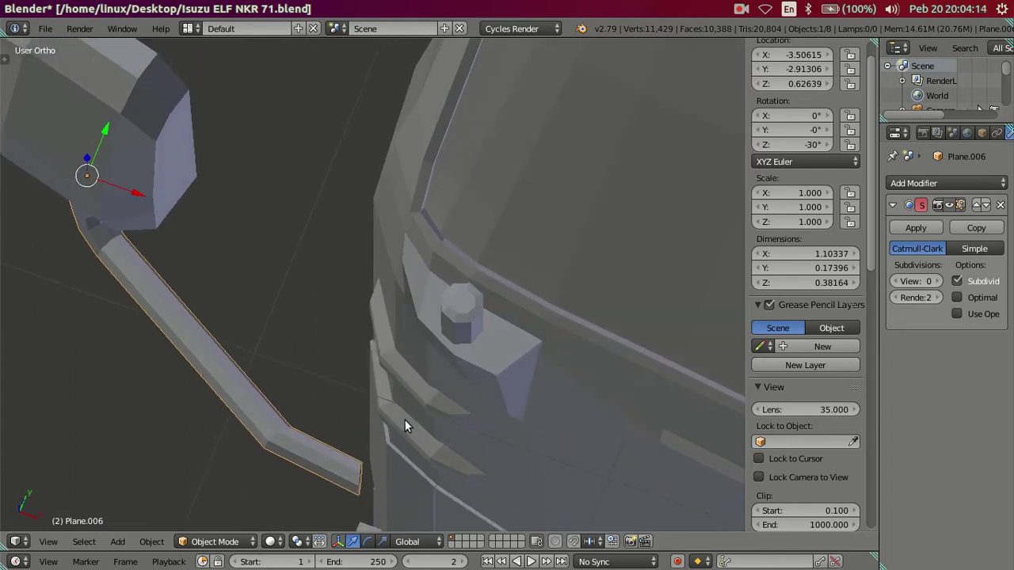
key("KP_7")
key("Tab")
scroll(432, 425, "up", 1)
Select the arm's end loop and shift it along Y, then X, toward the bolt
key("a")
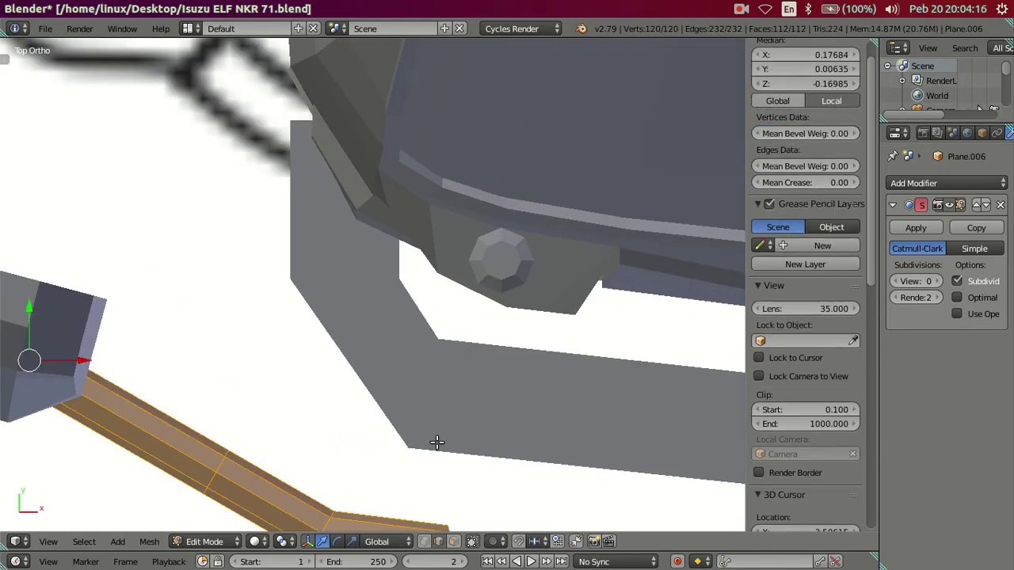
key("a")
middle_click_drag(436, 442, 489, 484)
right_click(420, 432, "alt")
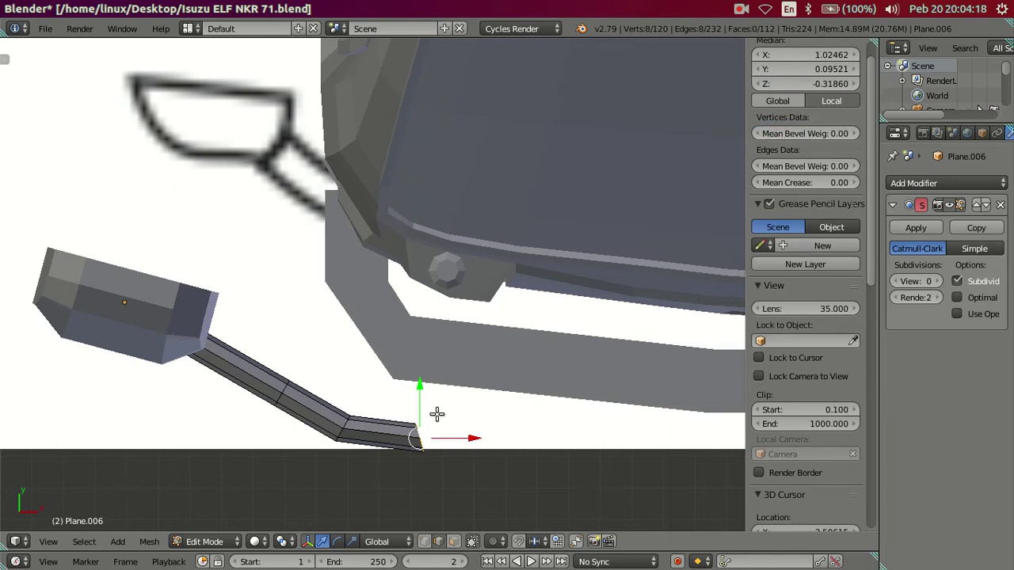
key("g")
key("y")
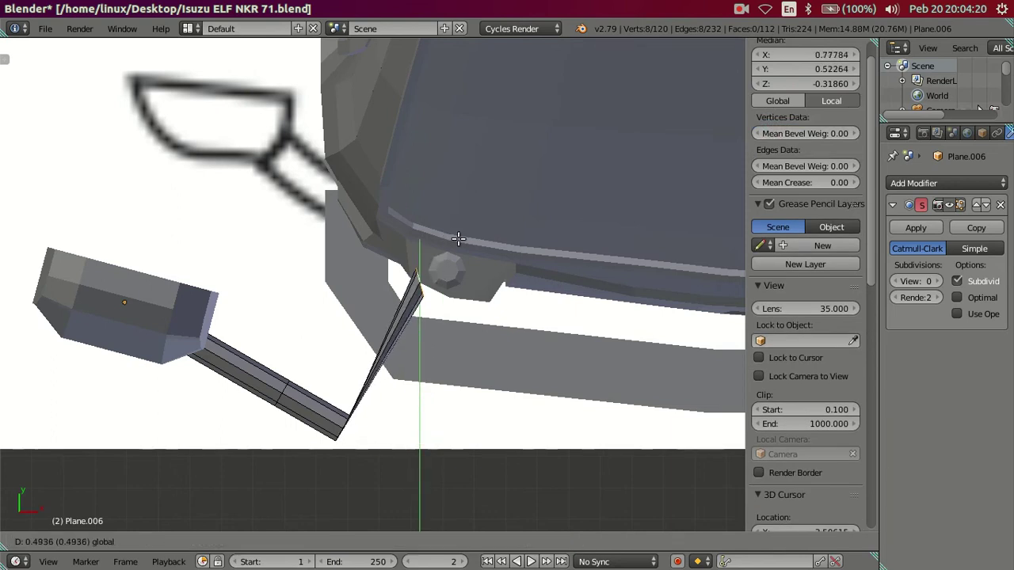
left_click(448, 242)
scroll(449, 242, "up", 2)
key("g")
key("x")
left_click(584, 270)
In wireframe, move the end loop onto the bolt and turn it 45° about Z
key("z")
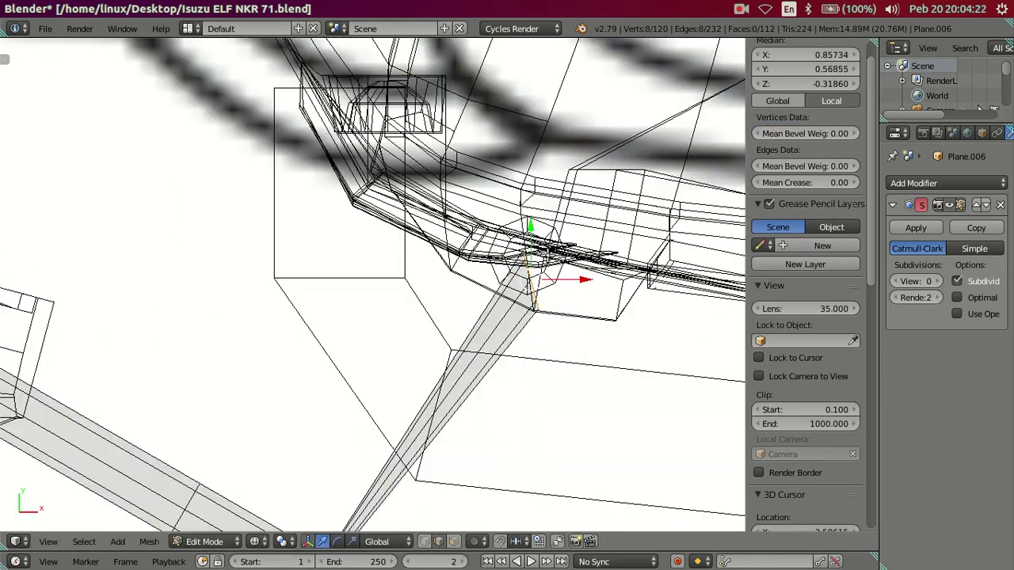
key("g")
key("y")
left_click(541, 235)
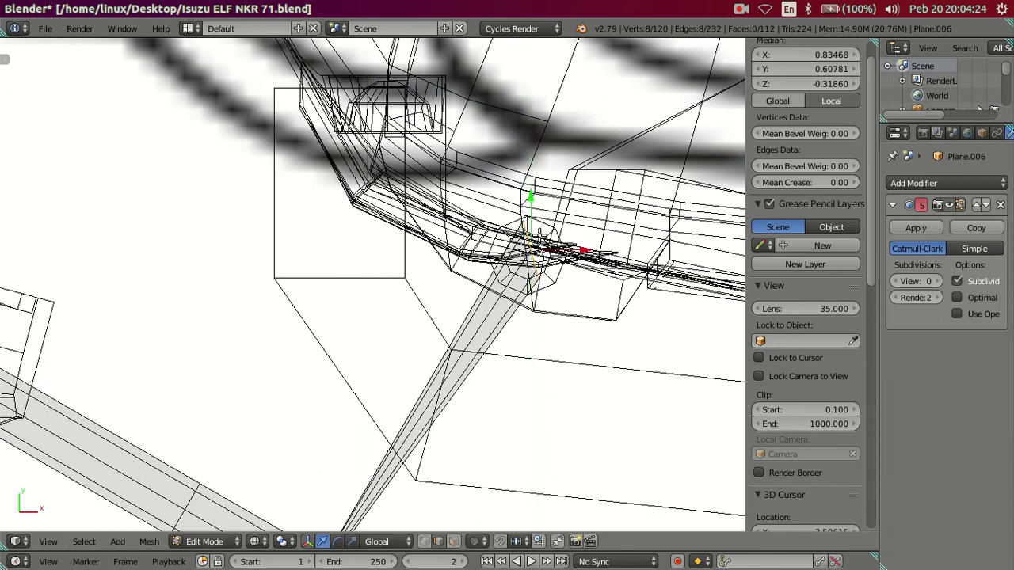
type("rz")
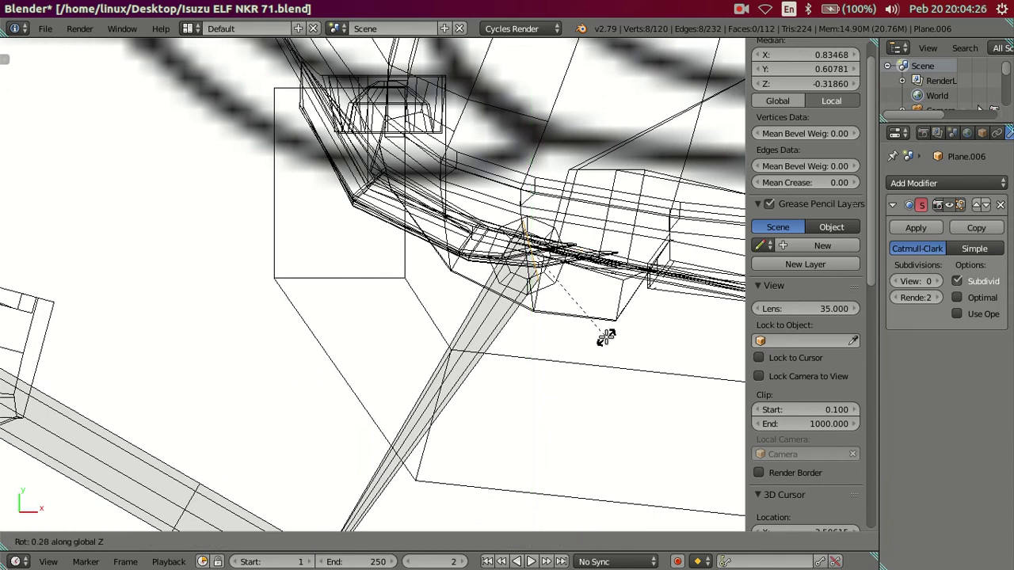
type("45")
key("Return")
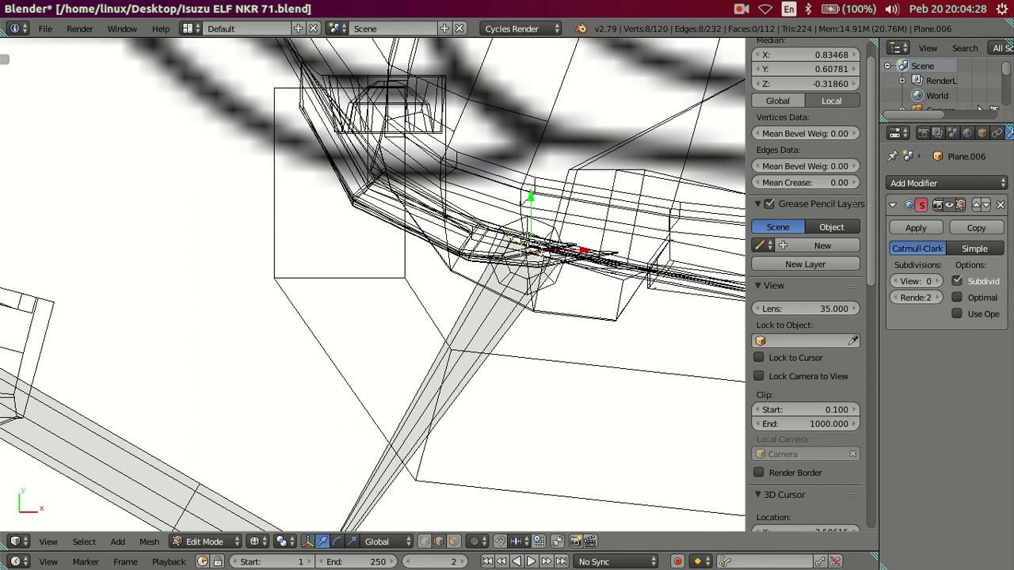
left_click_drag(533, 204, 531, 200)
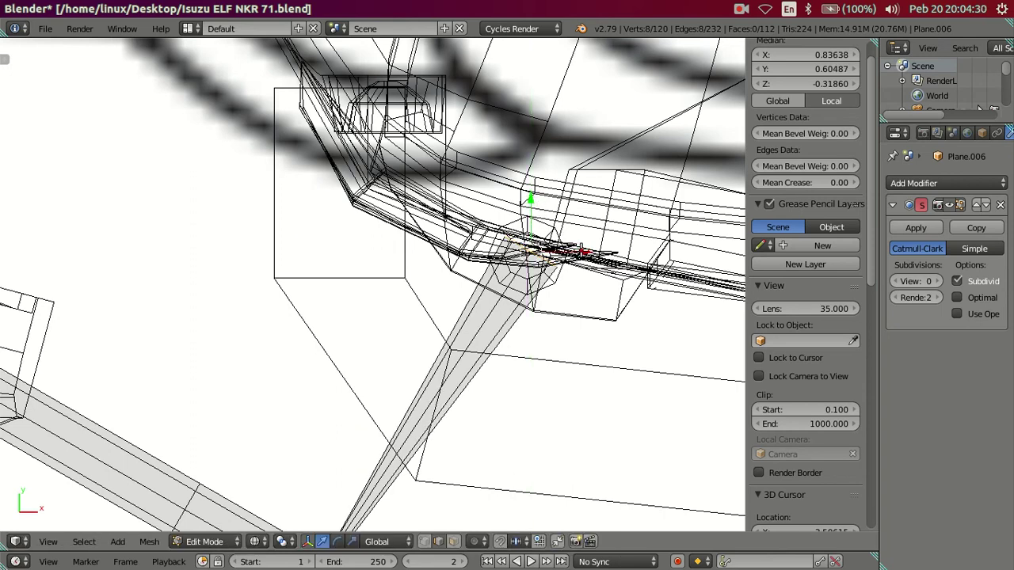
Rotate the arm's corner loop 90° and move it outward to widen the bend
key("a")
key("z")
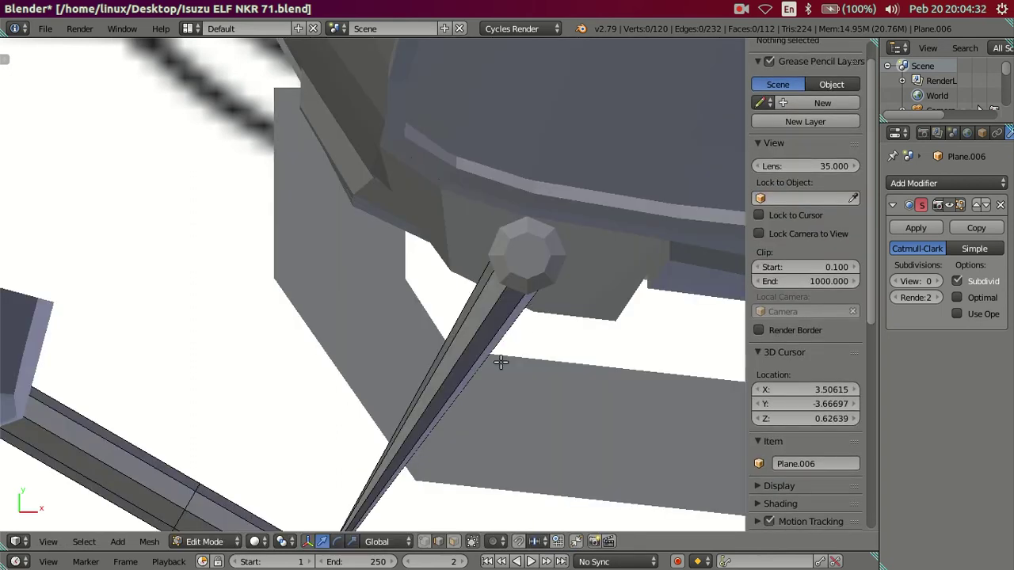
scroll(501, 362, "down", 3)
right_click(349, 408, "alt")
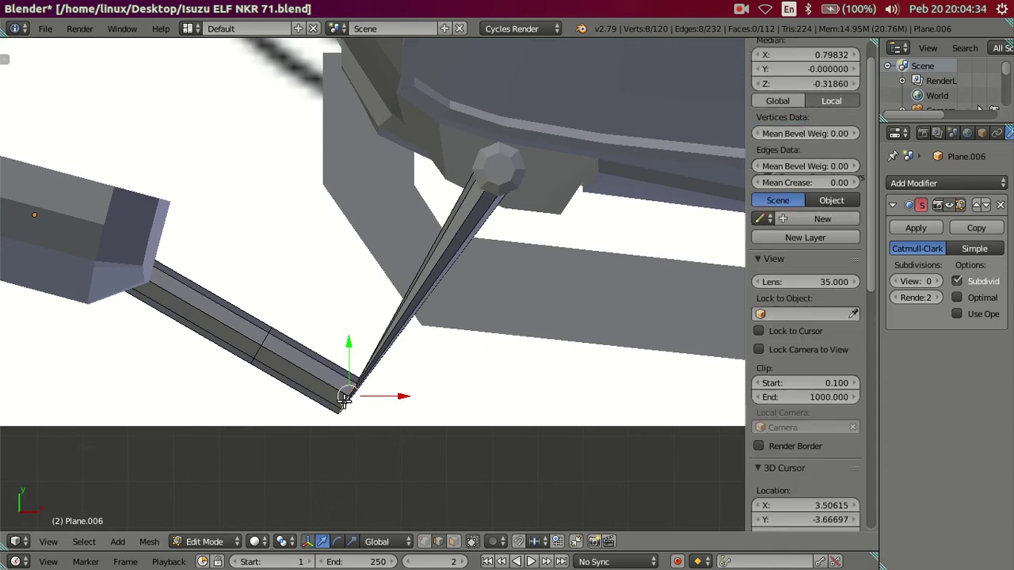
key("r")
key("z")
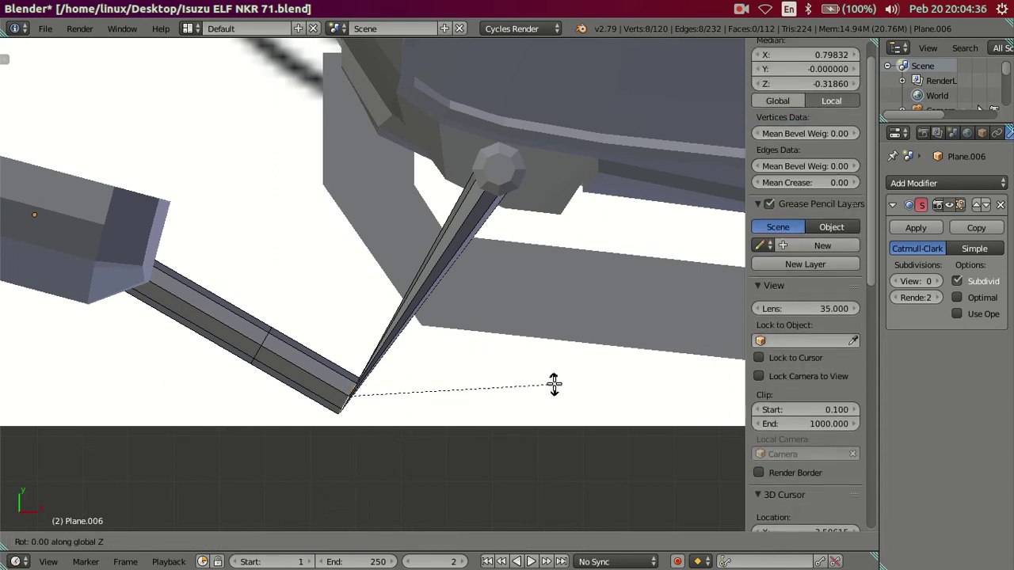
key("Escape")
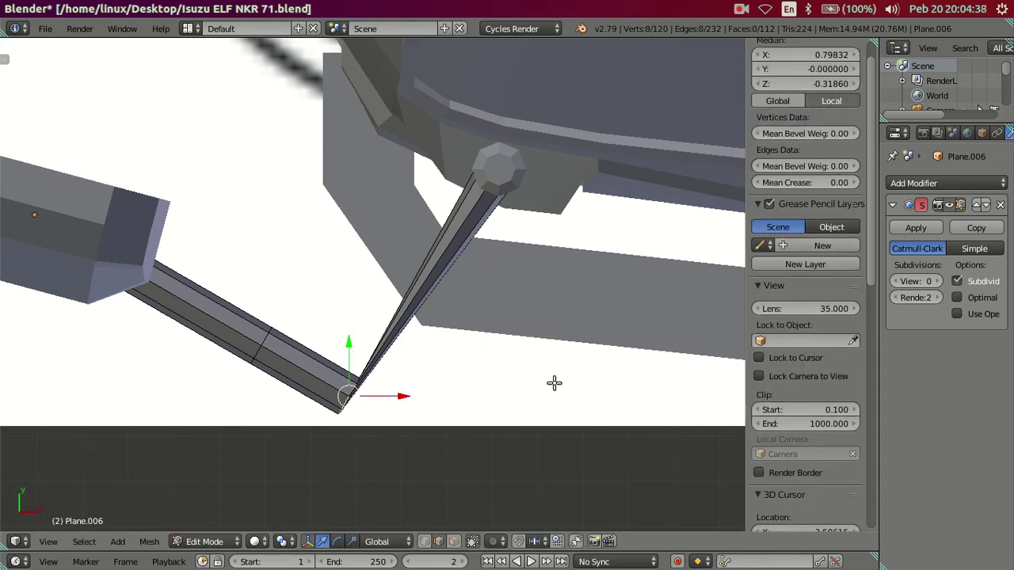
type("r")
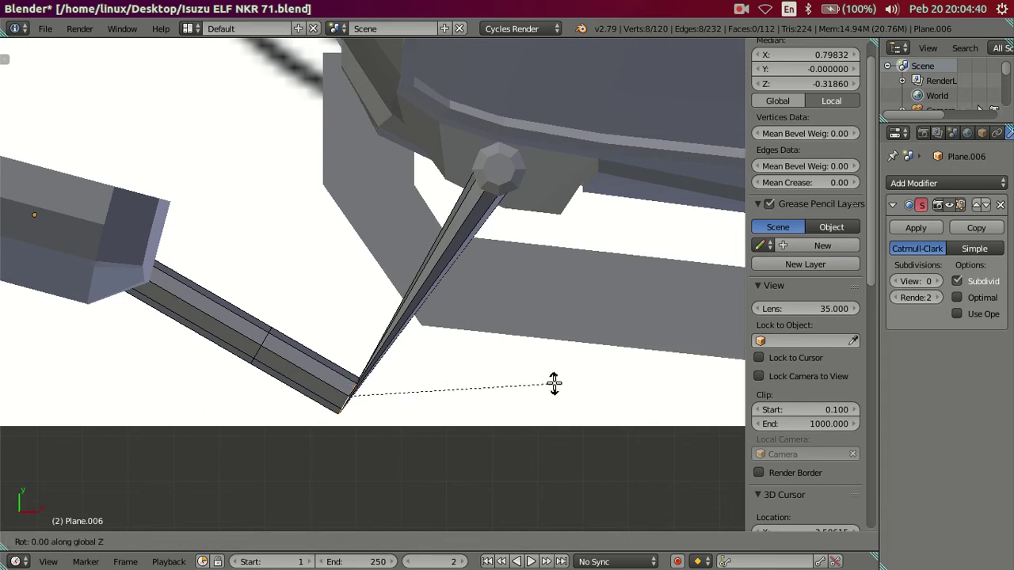
type("90")
key("Return")
key("g")
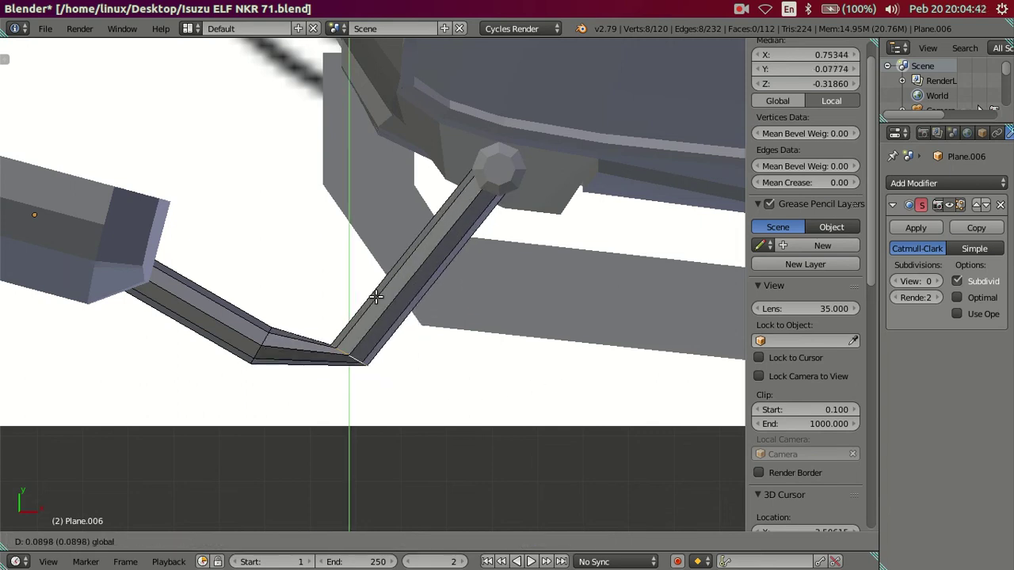
left_click(370, 308)
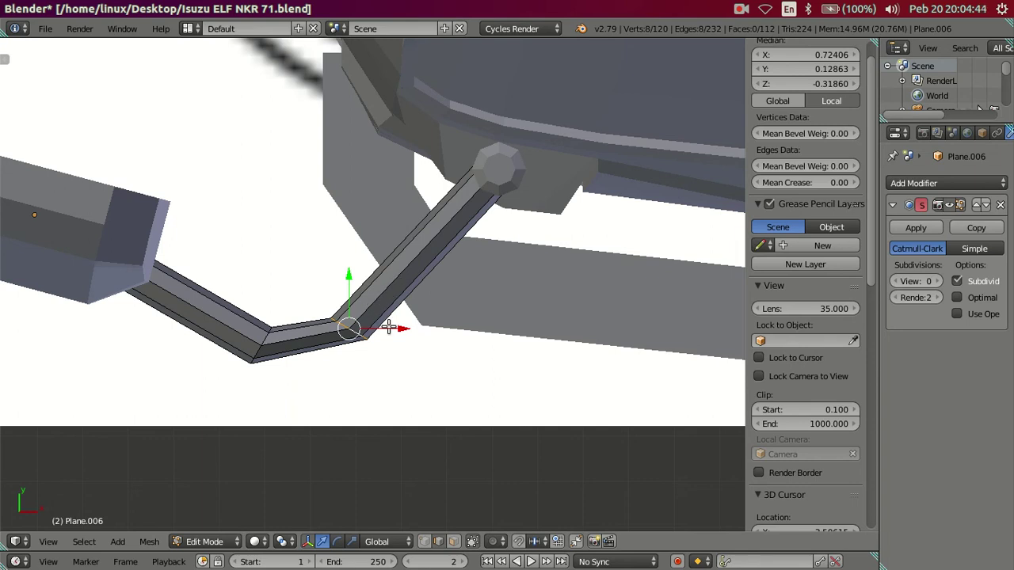
key("g")
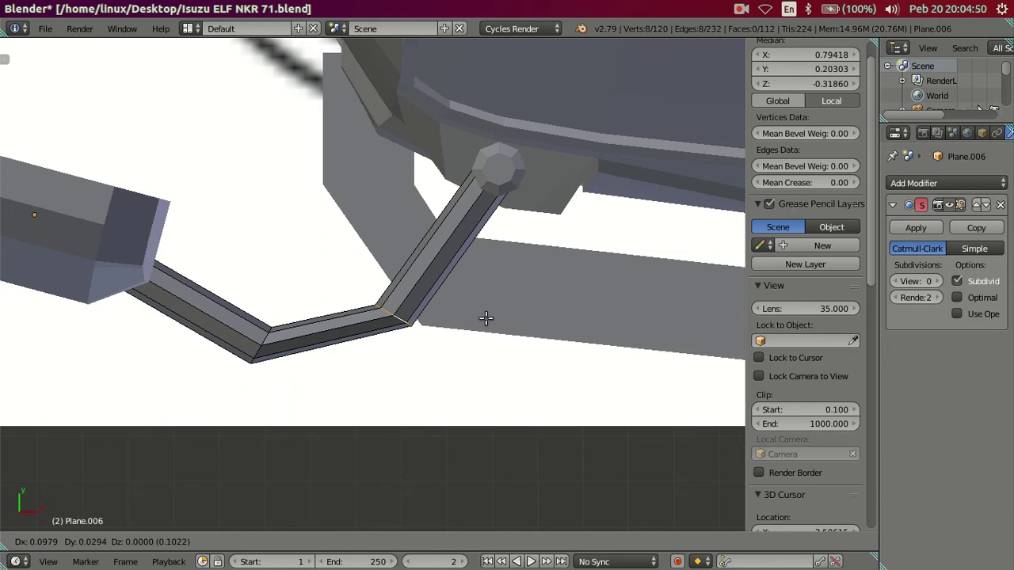
left_click(486, 317)
Add a centred edge loop across the mirror arm, redoing the first attempt
key("ctrl+r")
double_click(340, 329)
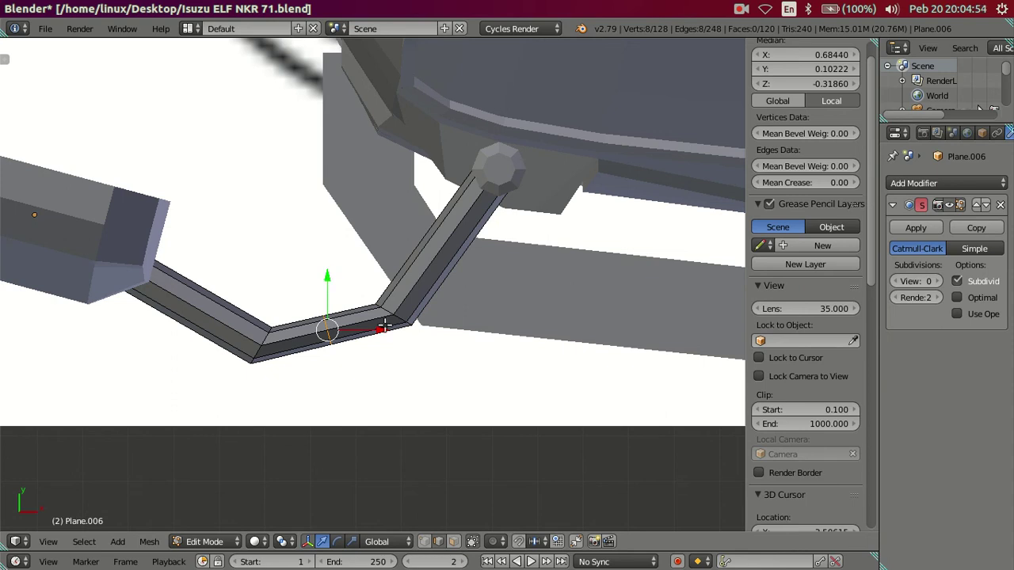
key("ctrl+z")
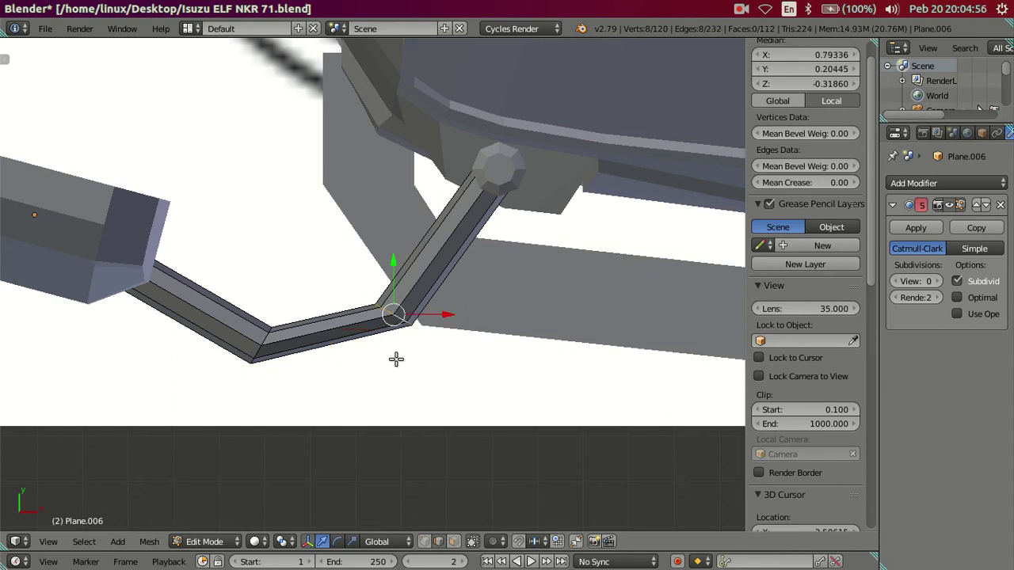
key("ctrl+r")
left_click(400, 356)
right_click(539, 318)
Slide the new loop toward the bend corner, abandoning two trial rotations
key("g")
key("g")
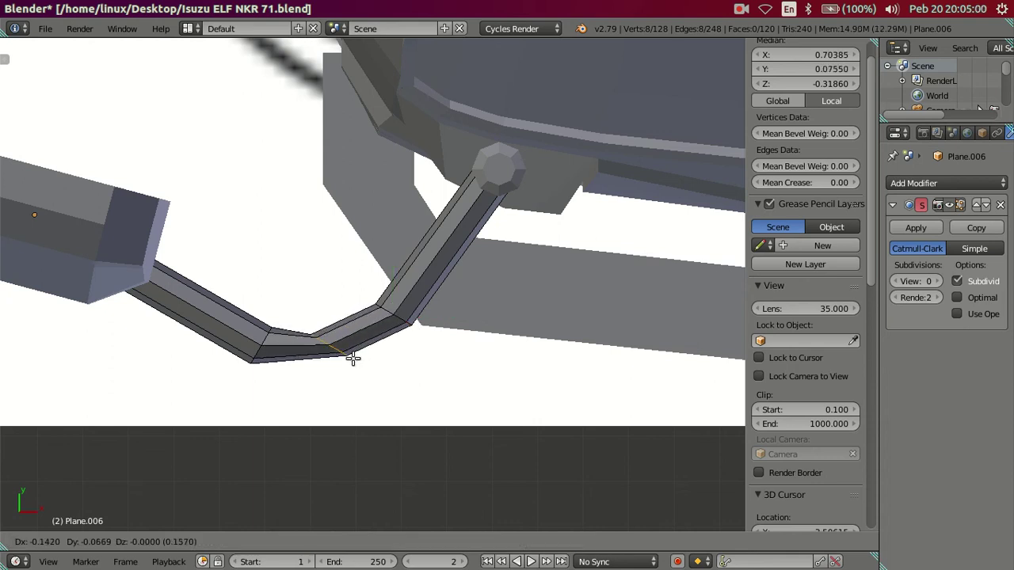
left_click(358, 358)
key("r")
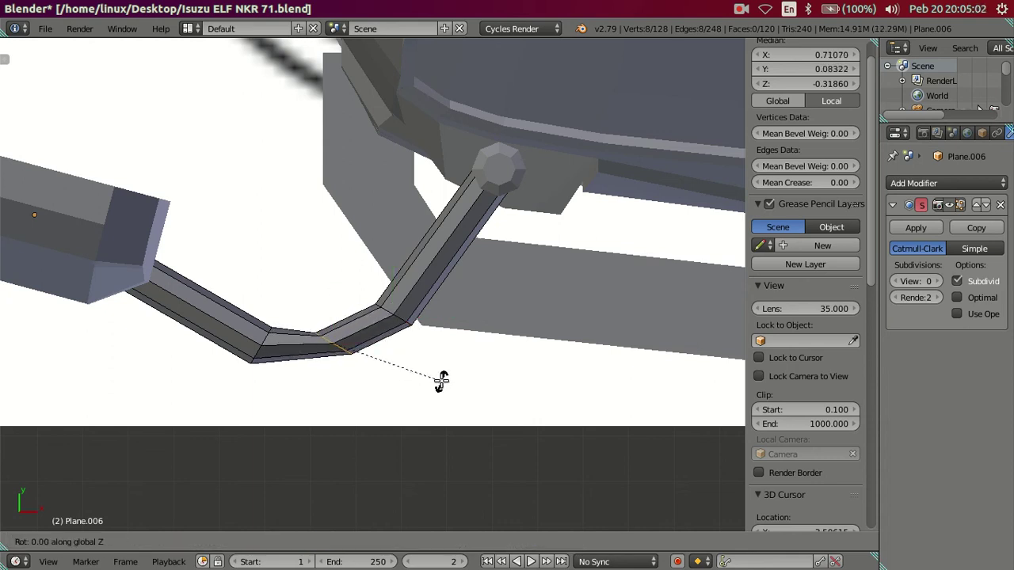
type("45")
right_click(442, 381)
key("r")
key("z")
right_click(435, 381)
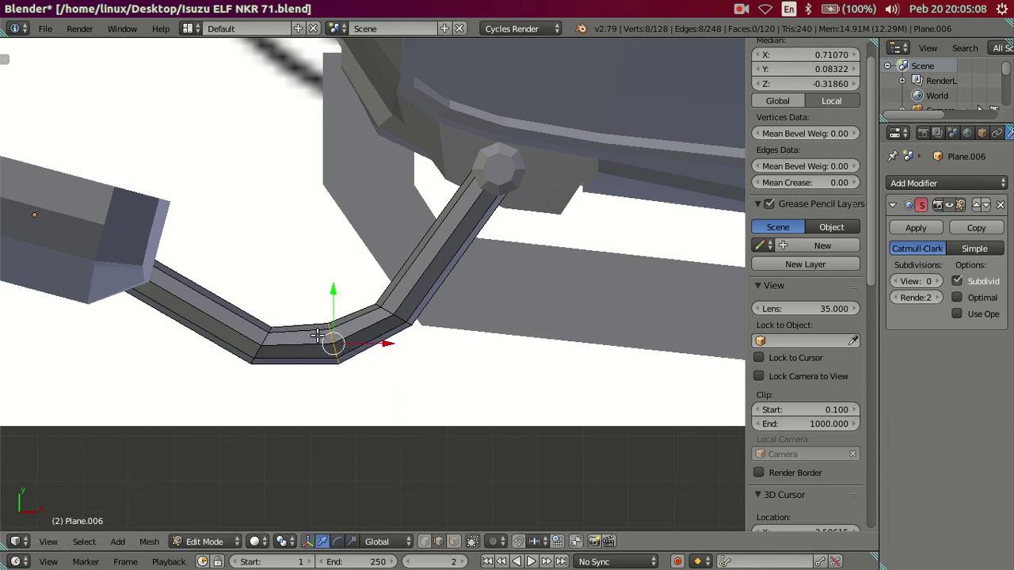
Rotate the left bend-corner loop by -1° and then 15°
key("a")
right_click(271, 339, "alt")
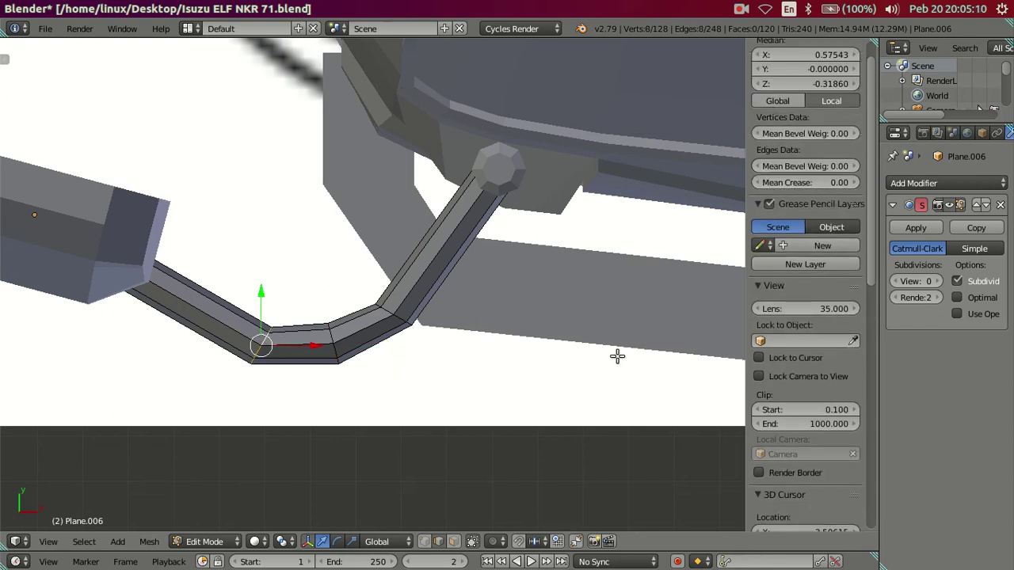
key("r")
type("-1")
key("Return")
key("r")
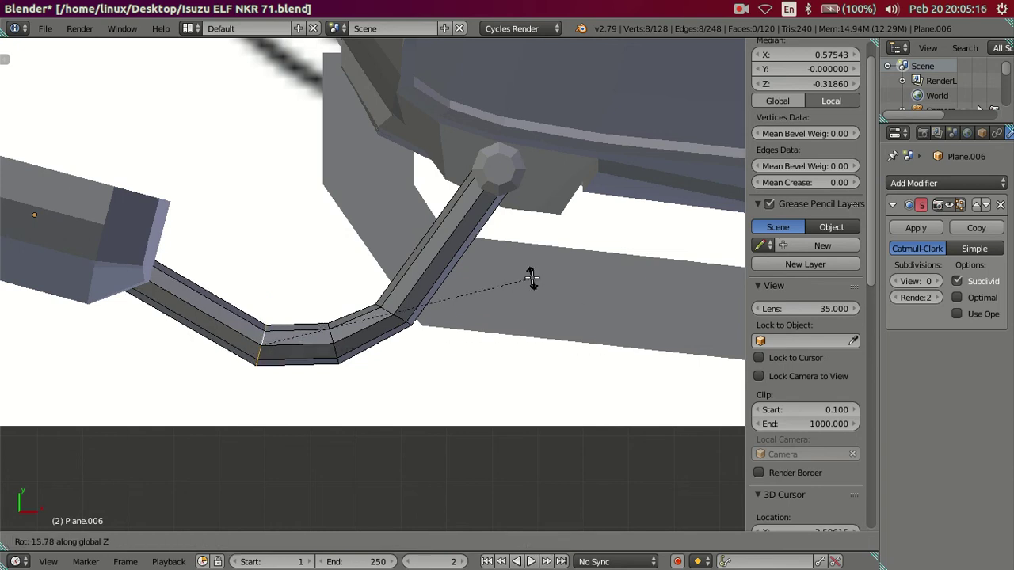
type("15")
key("Return")
Rotate the right bend-corner loop by -11°
key("a")
right_click(378, 318, "alt")
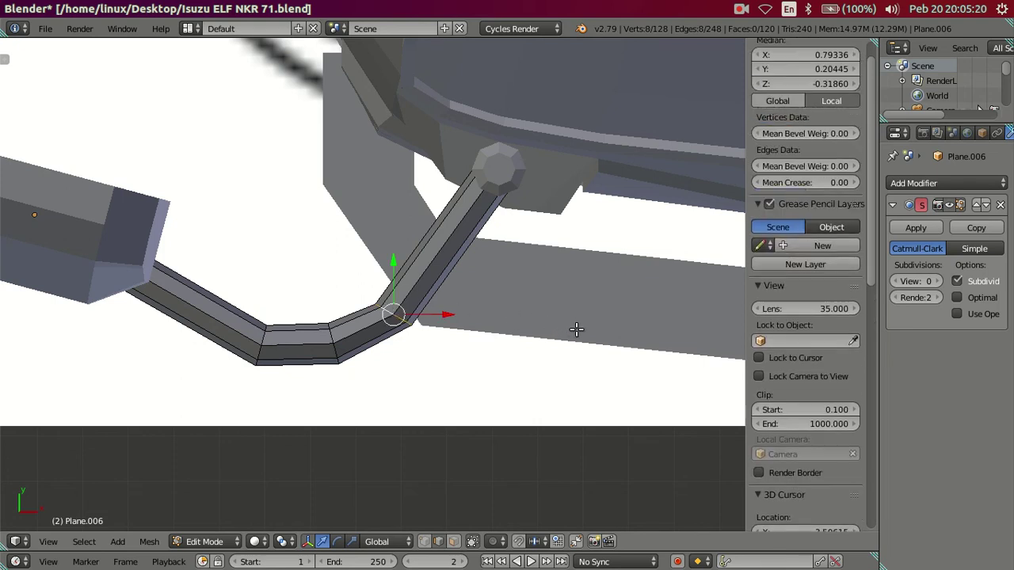
key("r")
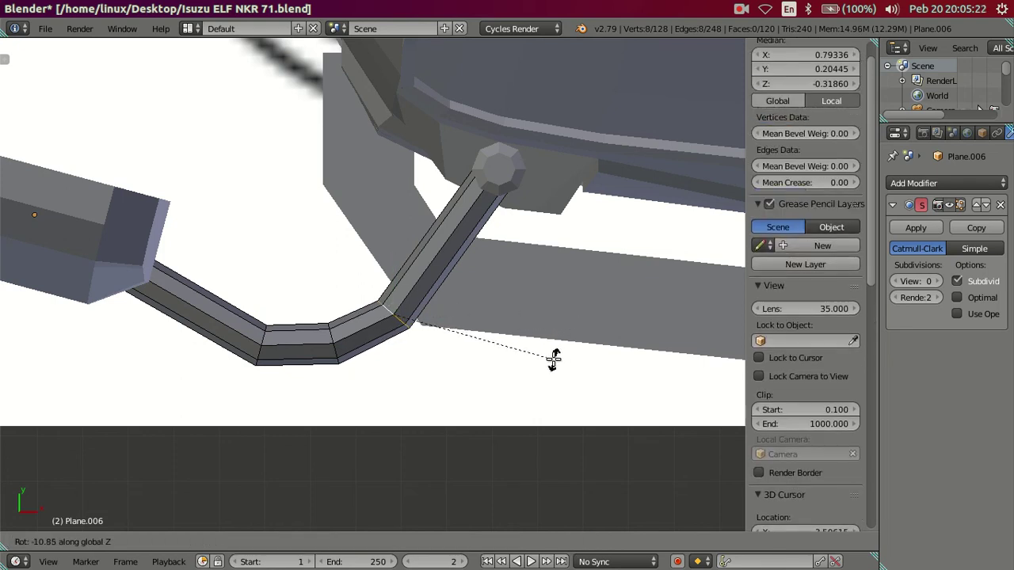
type("-11")
key("Return")
Slide a bend edge loop closer to the left bend
key("a")
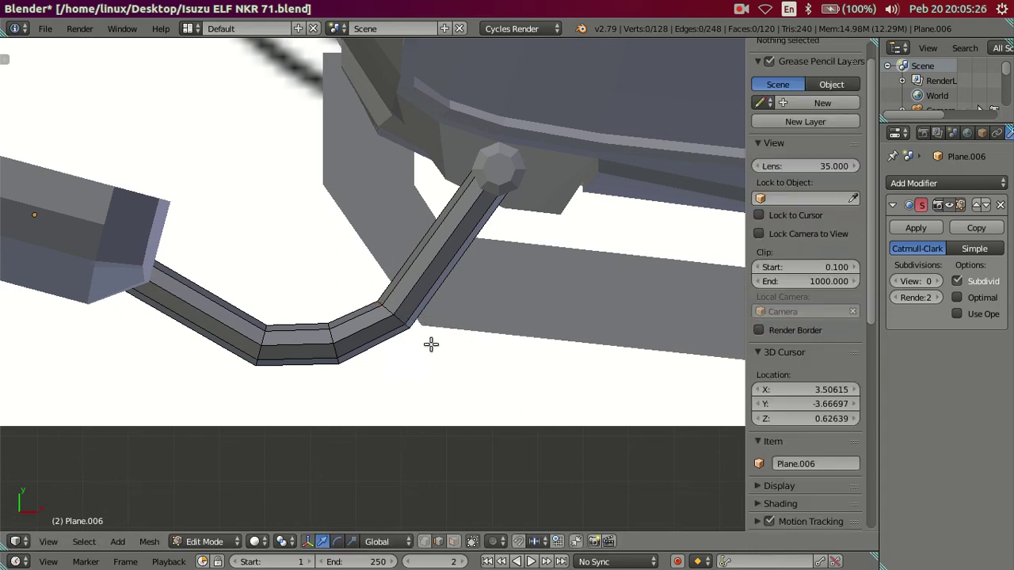
mouse_move(430, 344)
middle_mouse_down()
mouse_move(425, 287)
mouse_move(189, 204)
mouse_move(245, 249)
mouse_move(353, 267)
mouse_move(436, 308)
mouse_move(455, 294)
mouse_move(460, 339)
middle_mouse_up()
scroll(459, 339, "up", 2)
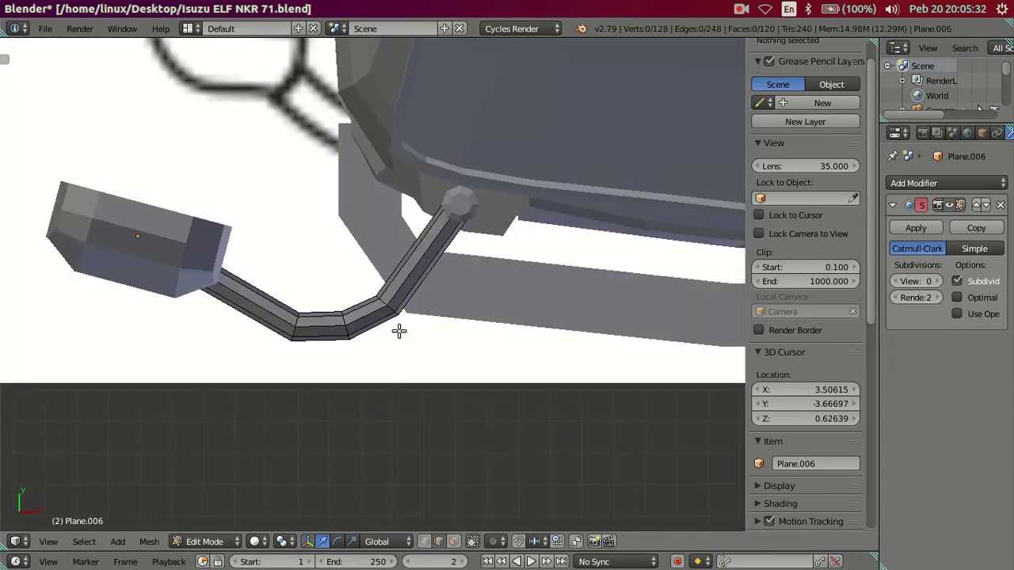
scroll(398, 330, "up", 2)
right_click(329, 333, "alt")
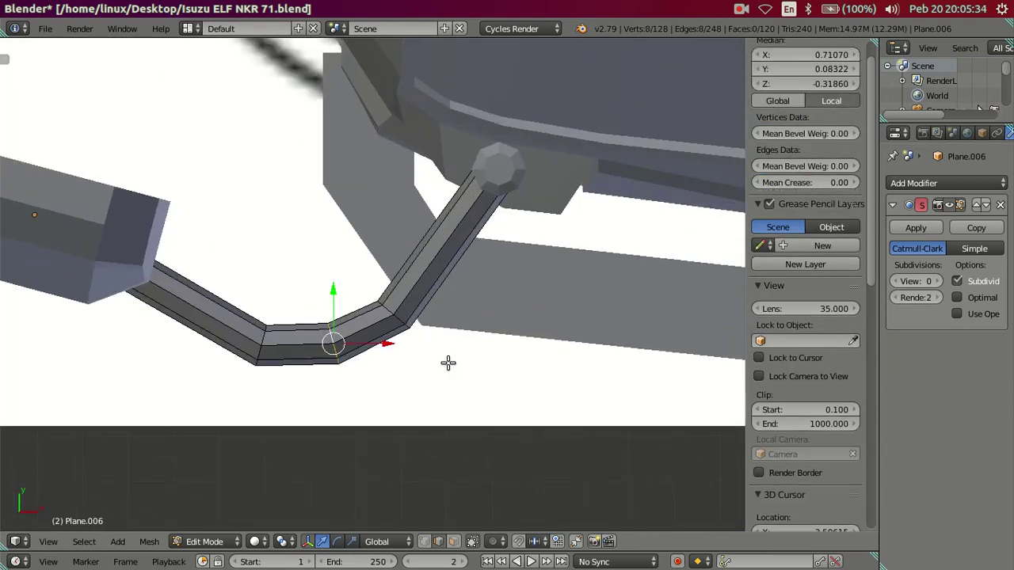
key("g")
left_click(426, 367)
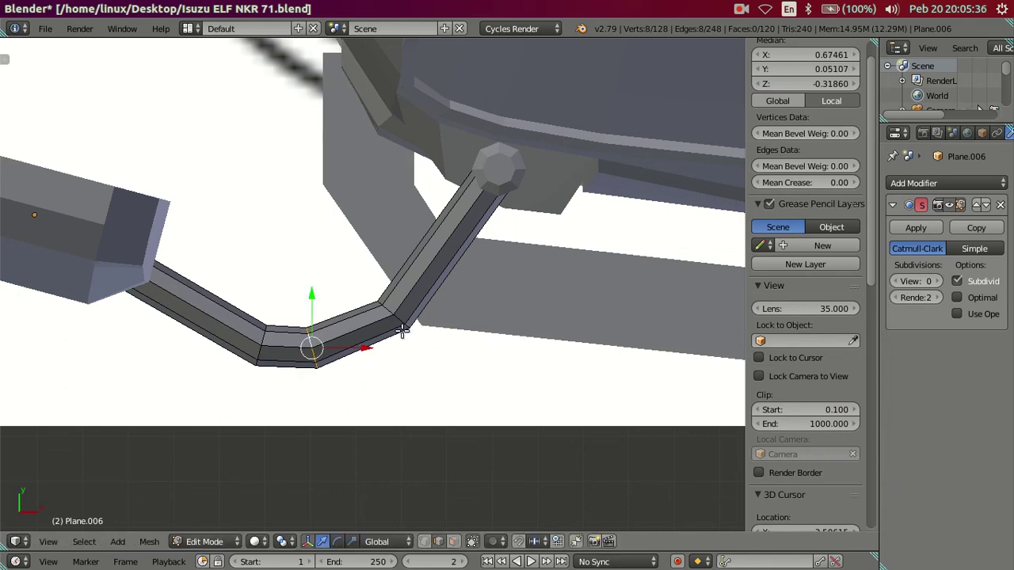
key("a")
key("a")
key("a")
Move the right corner loop nearer the middle of the bend
right_click(402, 319, "alt")
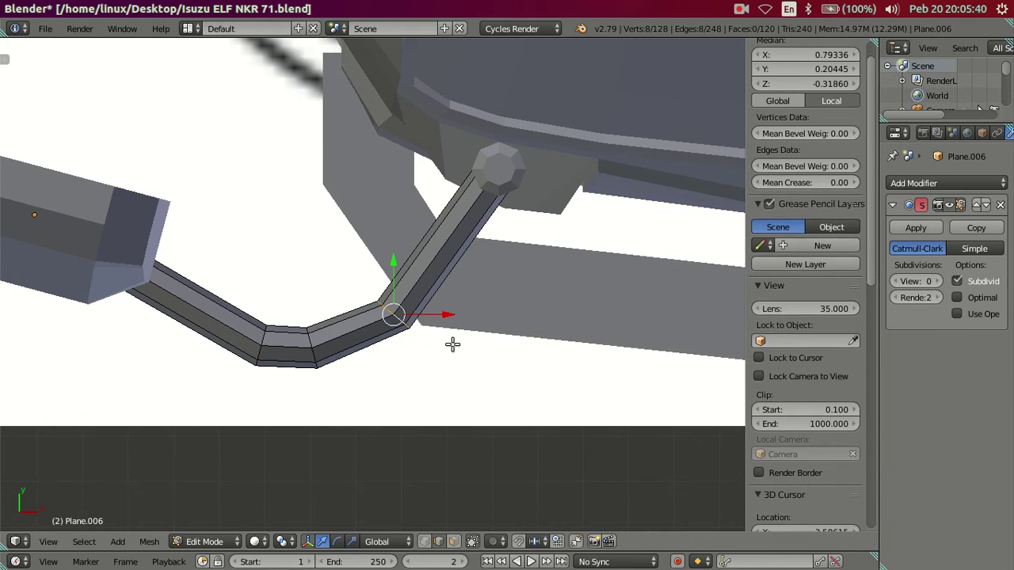
key("g")
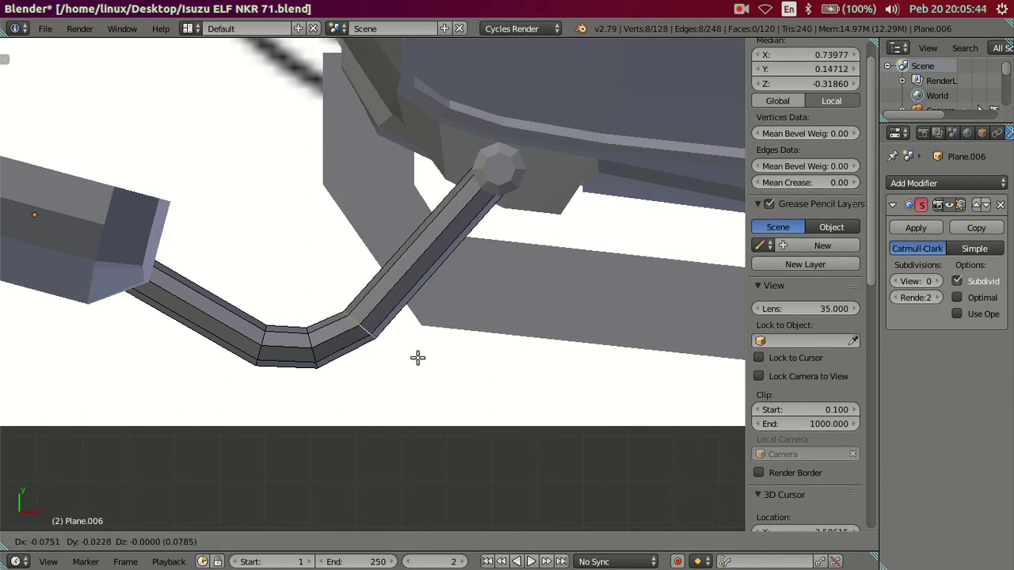
left_click(417, 358)
key("a")
In wireframe, rotate the arm's end loop where it meets the mount
key("z")
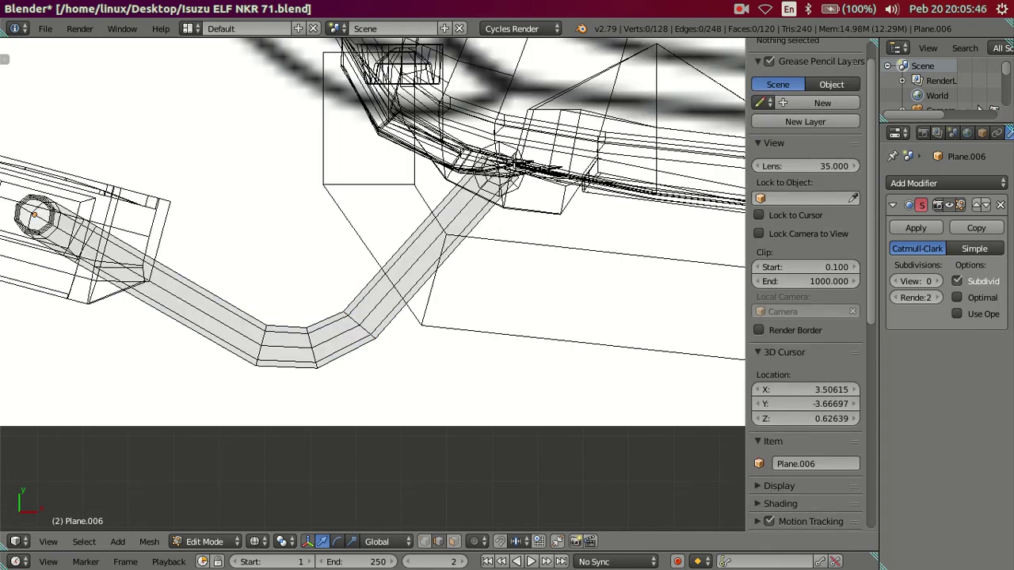
middle_click_drag(372, 317, 398, 322)
right_click(399, 322, "alt")
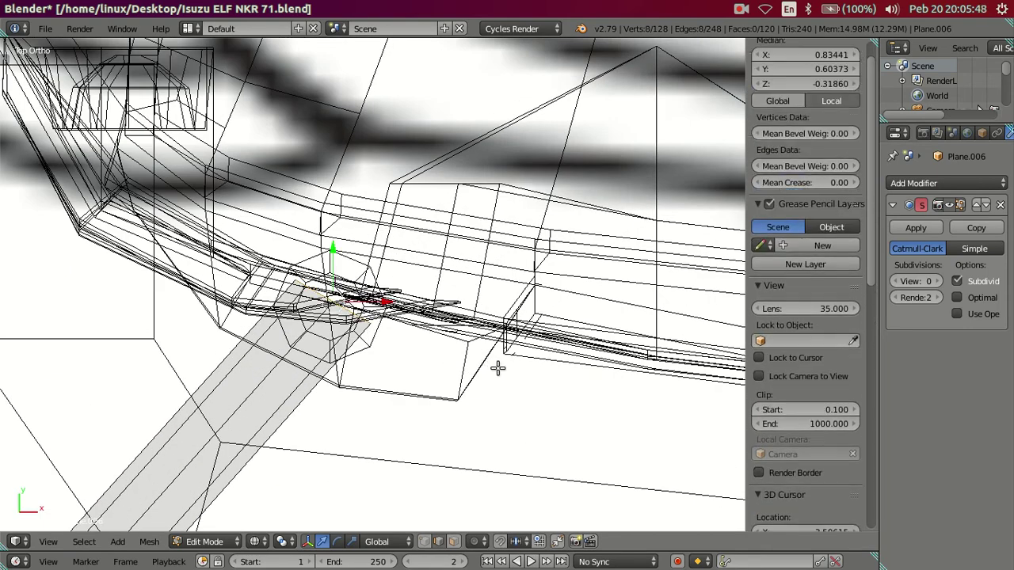
key("r")
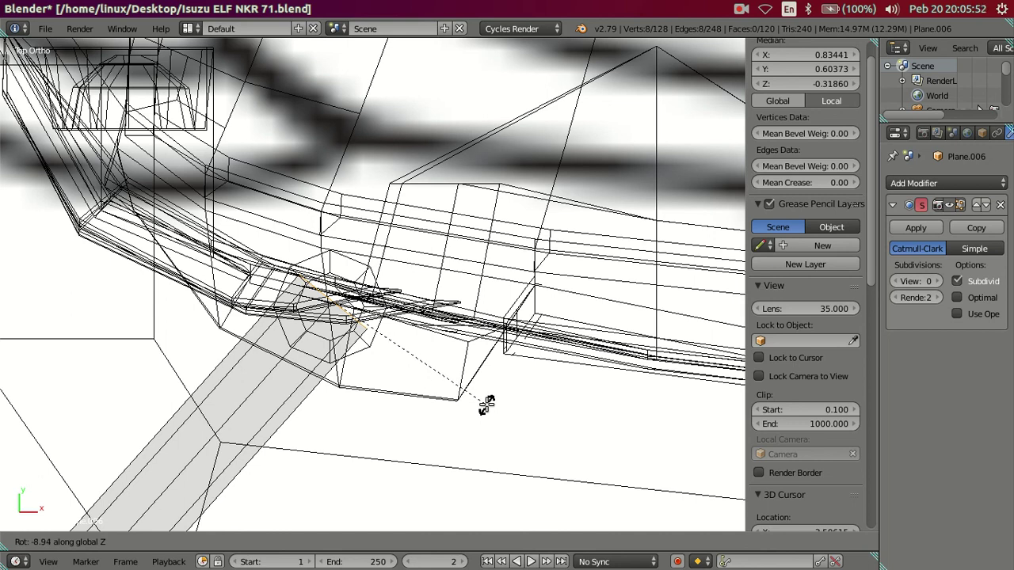
key("Return")
Return to Object Mode and compare the mirror beside the truck front with the reference
middle_click_drag(546, 389, 454, 363)
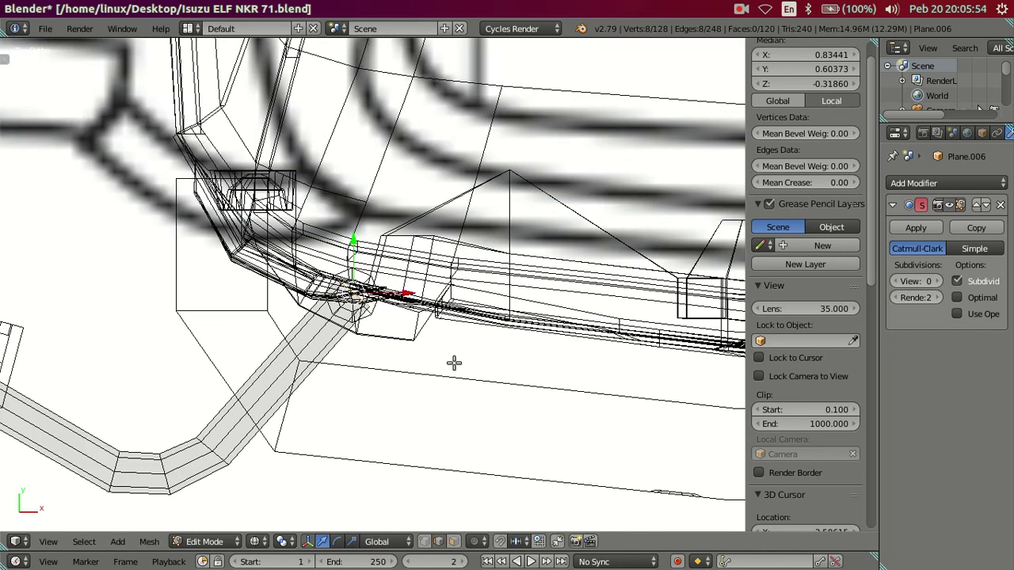
key("a")
key("z")
scroll(454, 363, "down", 3)
scroll(430, 396, "down", 3)
middle_click_drag(430, 396, 403, 294)
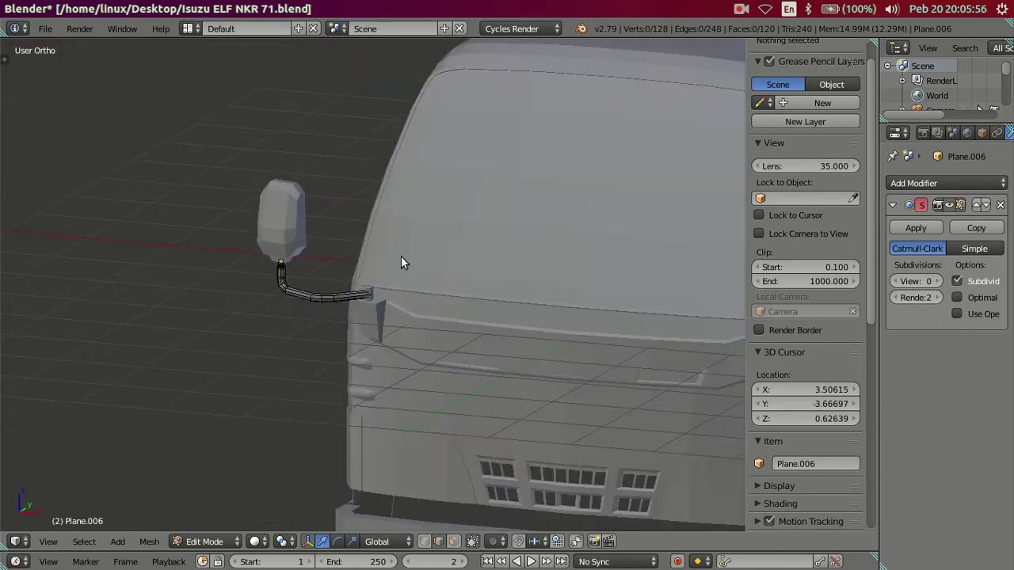
key("Tab")
scroll(309, 339, "down", 3)
middle_click_drag(310, 339, 381, 297)
scroll(479, 345, "up", 3)
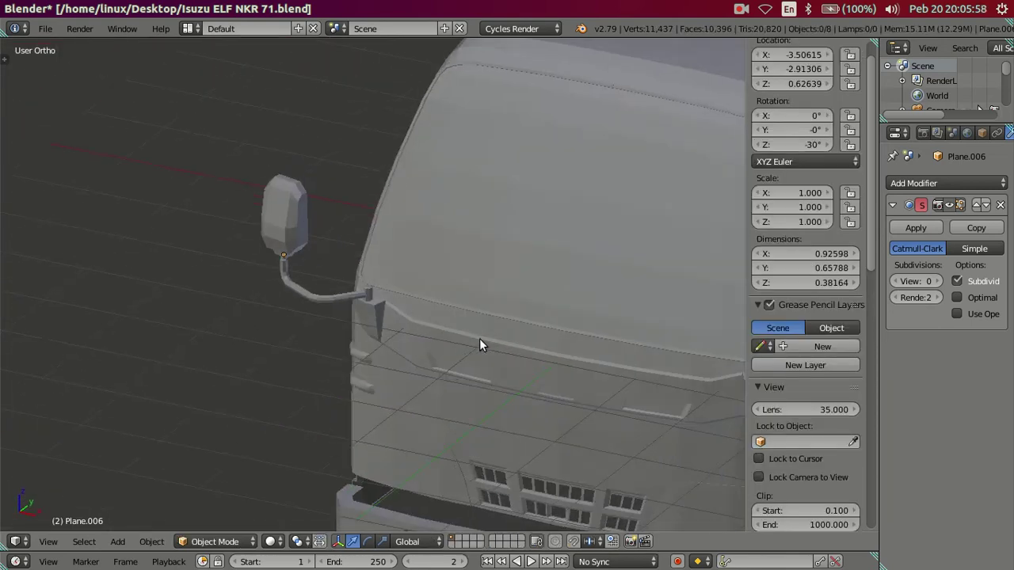
scroll(480, 345, "down", 3)
mouse_move(545, 362)
middle_mouse_down()
mouse_move(547, 411)
mouse_move(515, 419)
mouse_move(477, 393)
mouse_move(484, 380)
middle_mouse_up()
Frame the mirror, then select the bottom bend loops and shift them along X
key("KP_Decimal")
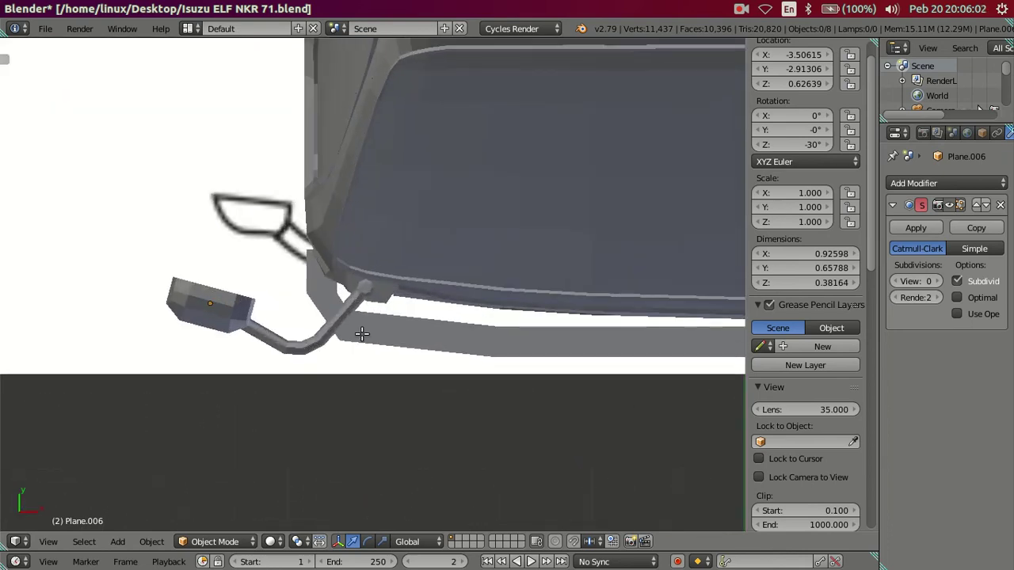
key("Tab")
scroll(256, 384, "up", 2)
scroll(278, 373, "up", 2)
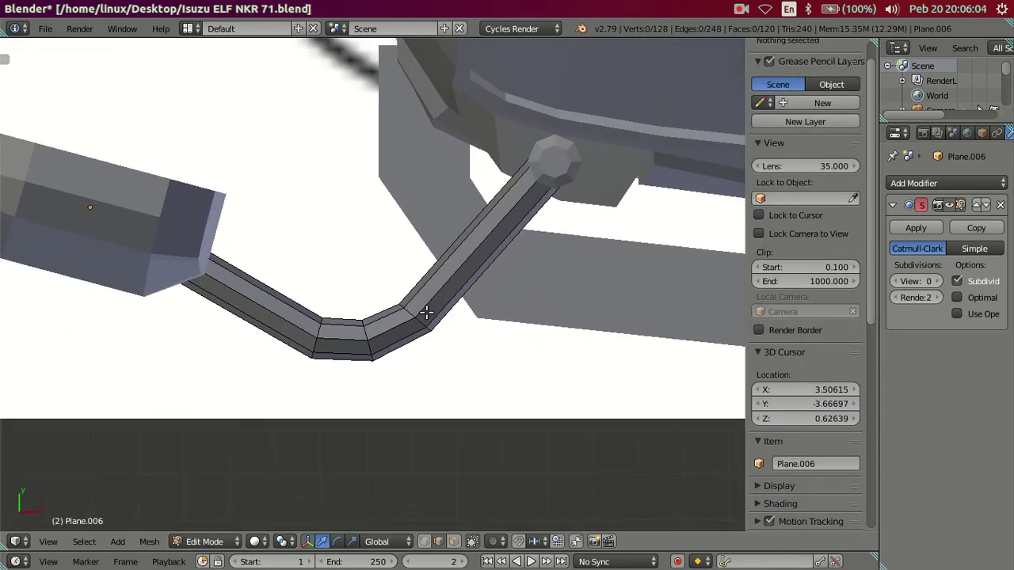
scroll(317, 356, "up", 2)
left_click(292, 358, "alt")
scroll(292, 359, "down", 2)
left_click(317, 372, "alt+shift")
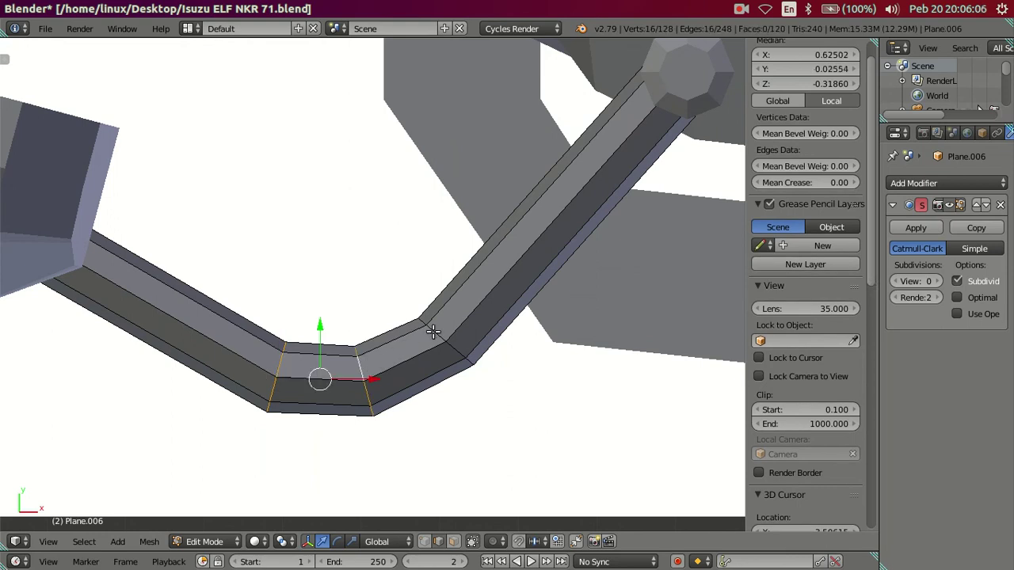
scroll(425, 339, "down", 1)
left_click_drag(420, 323, 451, 317)
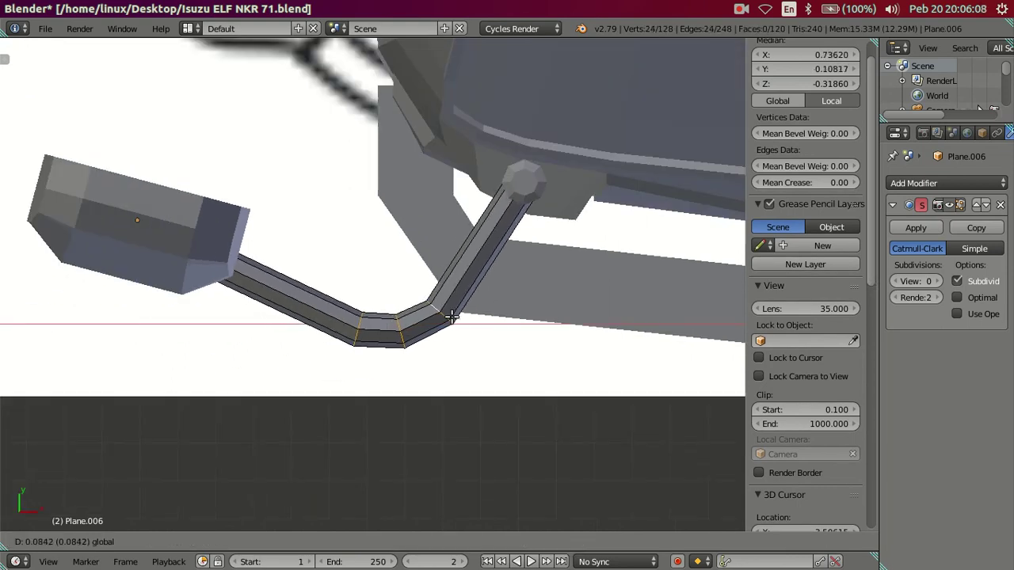
left_click(451, 317)
Check the arm's shape from the side, then return to editing its bend
key("a")
key("z")
mouse_move(449, 344)
middle_mouse_down()
mouse_move(430, 249)
mouse_move(340, 225)
middle_mouse_up()
key("z")
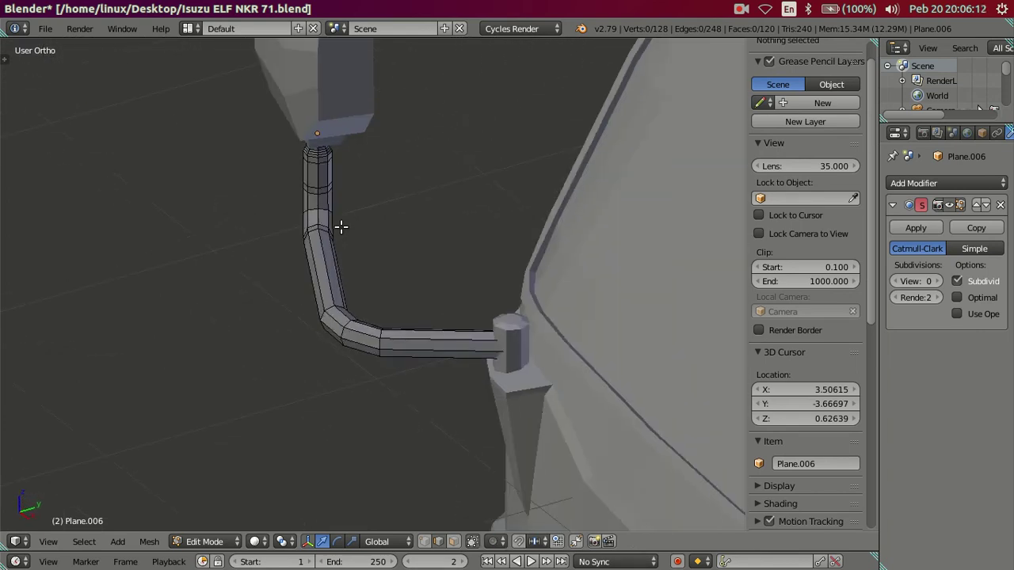
key("Tab")
mouse_move(369, 256)
middle_mouse_down()
mouse_move(404, 304)
mouse_move(296, 294)
middle_mouse_up()
key("Tab")
scroll(179, 220, "up", 2)
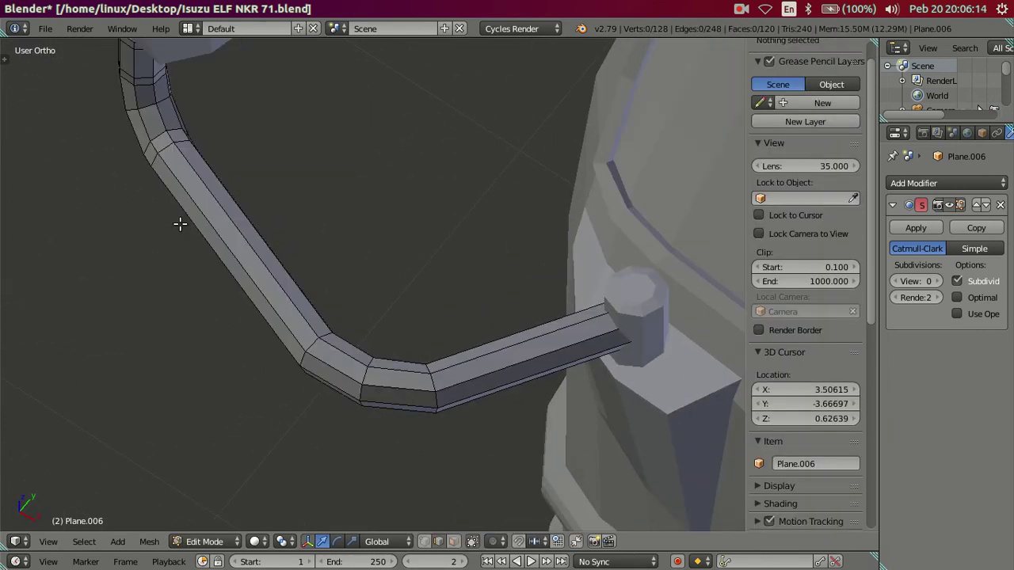
middle_click_drag(179, 219, 280, 337)
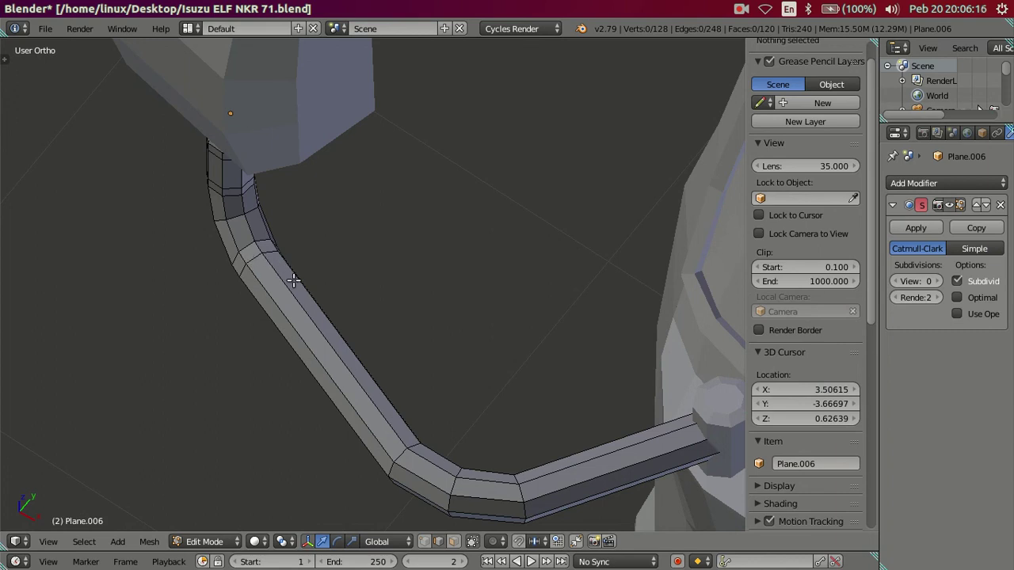
scroll(310, 309, "down", 1)
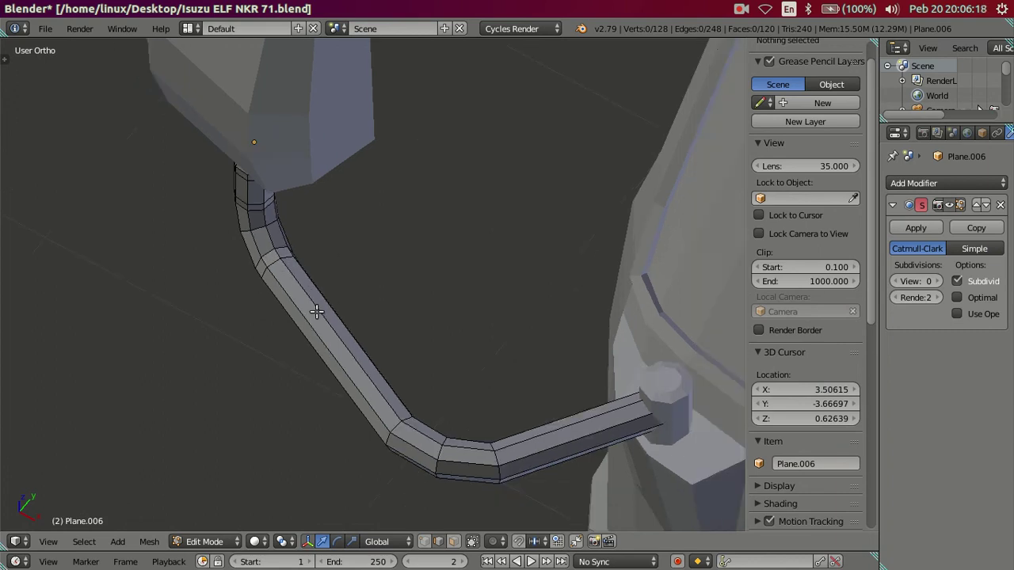
Nudge the two bend edge loops slightly along Y
key("ctrl+z")
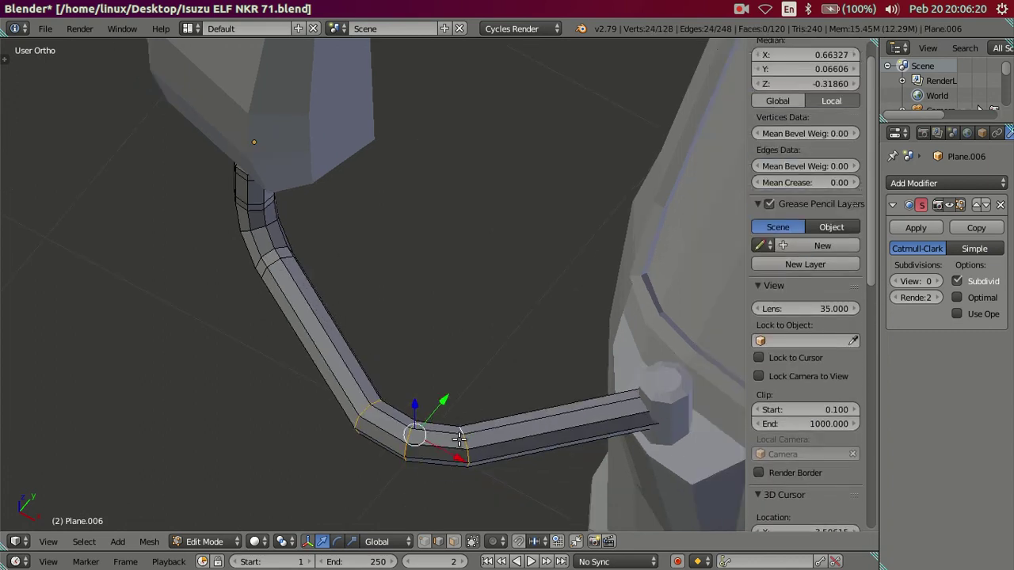
key("g")
left_click(469, 456)
key("g")
key("y")
left_click(453, 412)
Exit Edit Mode and view the cab from a higher front-left angle
key("Tab")
scroll(452, 402, "down", 3)
mouse_move(452, 401)
middle_mouse_down()
mouse_move(519, 499)
mouse_move(526, 313)
mouse_move(455, 316)
mouse_move(454, 421)
mouse_move(368, 274)
mouse_move(385, 317)
middle_mouse_up()
scroll(543, 339, "down", 2)
scroll(457, 356, "up", 2)
mouse_move(457, 356)
middle_mouse_down()
mouse_move(326, 294)
mouse_move(358, 330)
mouse_move(372, 293)
mouse_move(431, 284)
mouse_move(446, 268)
mouse_move(221, 255)
middle_mouse_up()
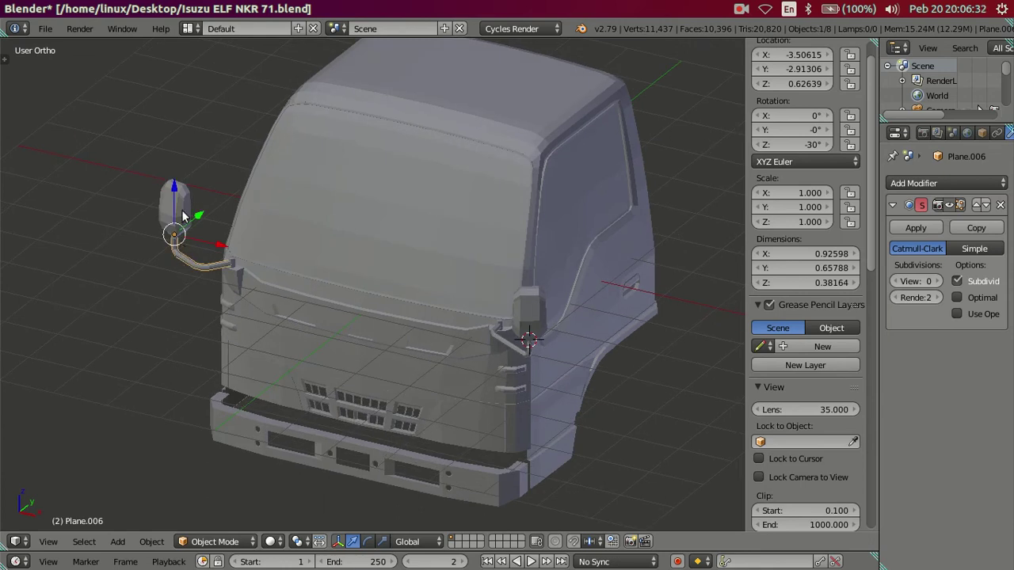
Smooth-shade the left mirror head and set its viewport subdivision to 2
scroll(268, 235, "up", 3)
scroll(264, 238, "down", 3)
key("t")
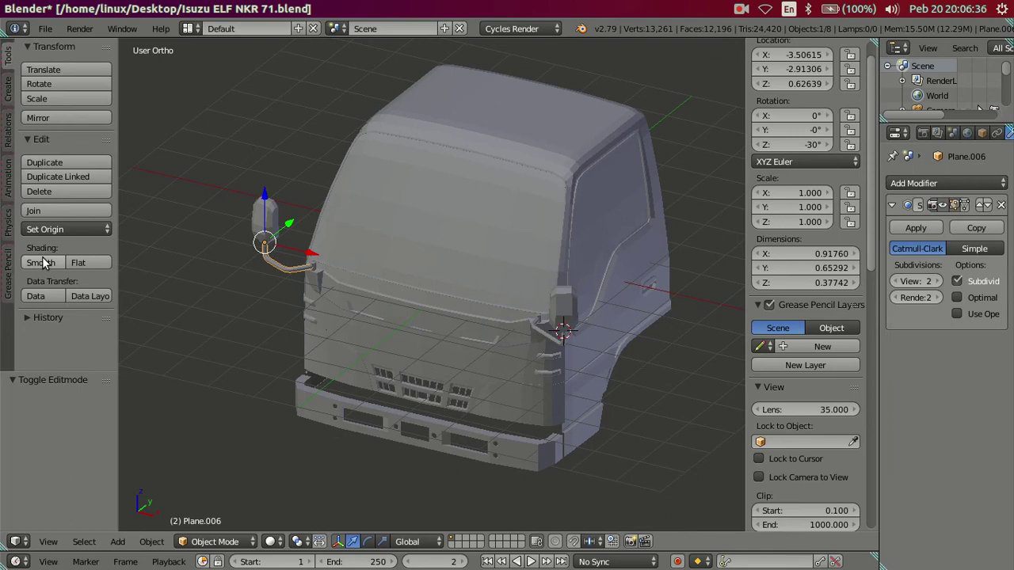
key("a")
scroll(129, 257, "up", 3)
scroll(131, 259, "up", 2)
scroll(132, 259, "down", 3)
scroll(297, 278, "up", 1)
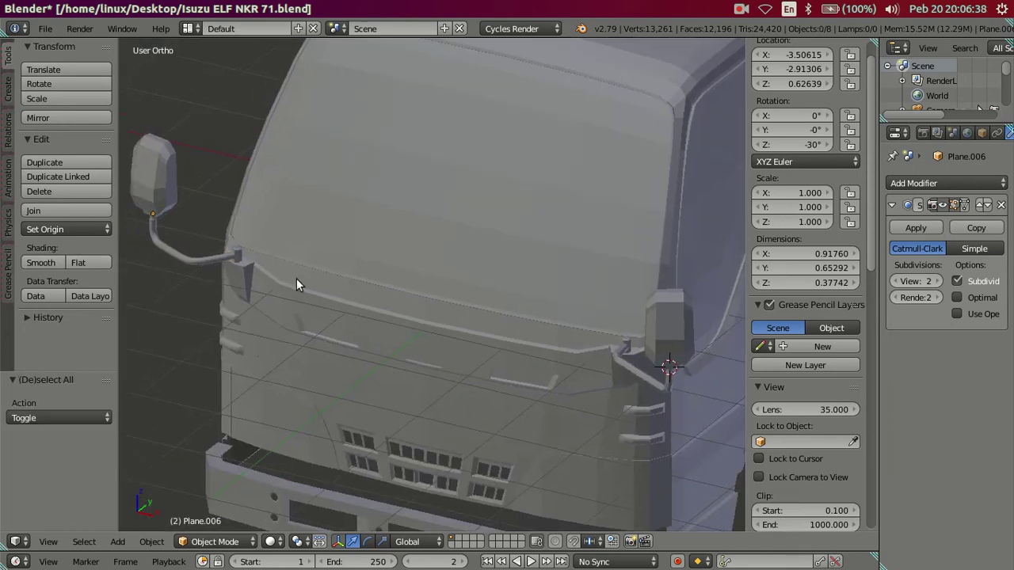
scroll(268, 206, "up", 2)
scroll(221, 213, "up", 1)
scroll(370, 298, "down", 1)
right_click(307, 173)
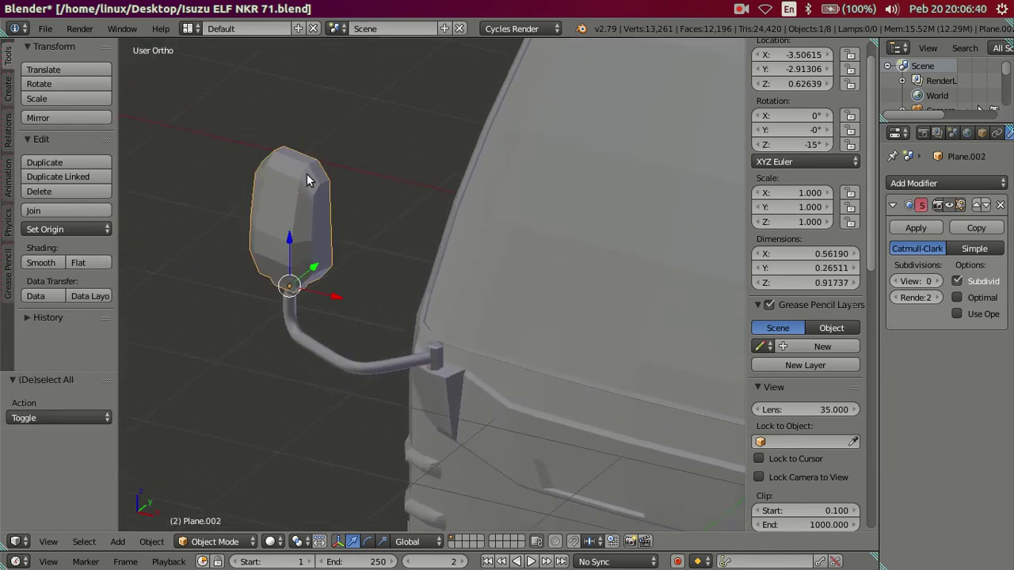
left_click(44, 263)
left_click(938, 281)
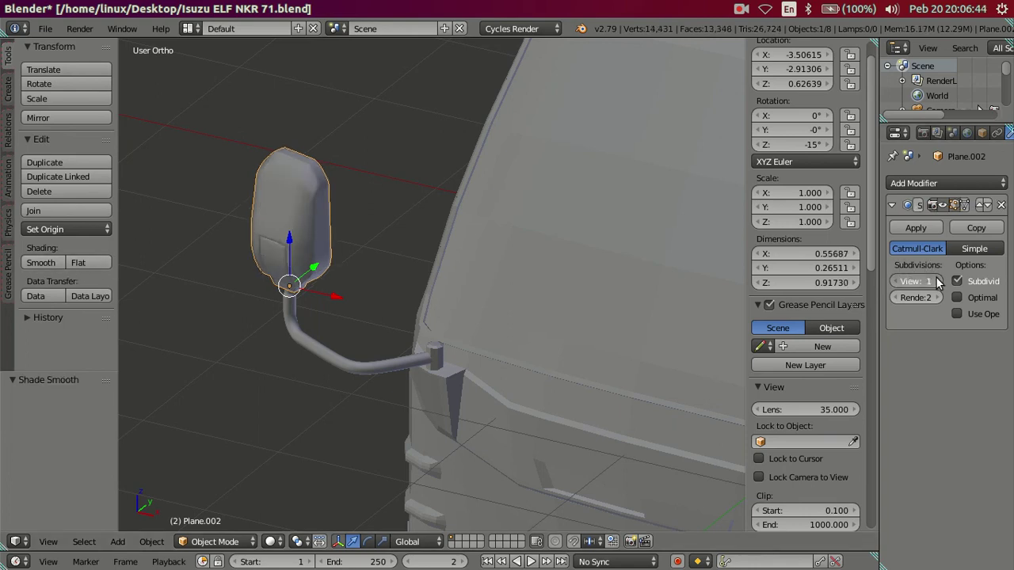
left_click(937, 282)
Smooth-shade the right mirror arm at subdivision 2 and raise the right mirror head's subdivision
scroll(472, 285, "down", 2)
scroll(472, 285, "down", 2)
key("a")
mouse_move(568, 322)
middle_mouse_down()
mouse_move(178, 270)
mouse_move(283, 303)
mouse_move(572, 330)
middle_mouse_up()
key("z")
right_click(584, 351)
left_click(38, 263)
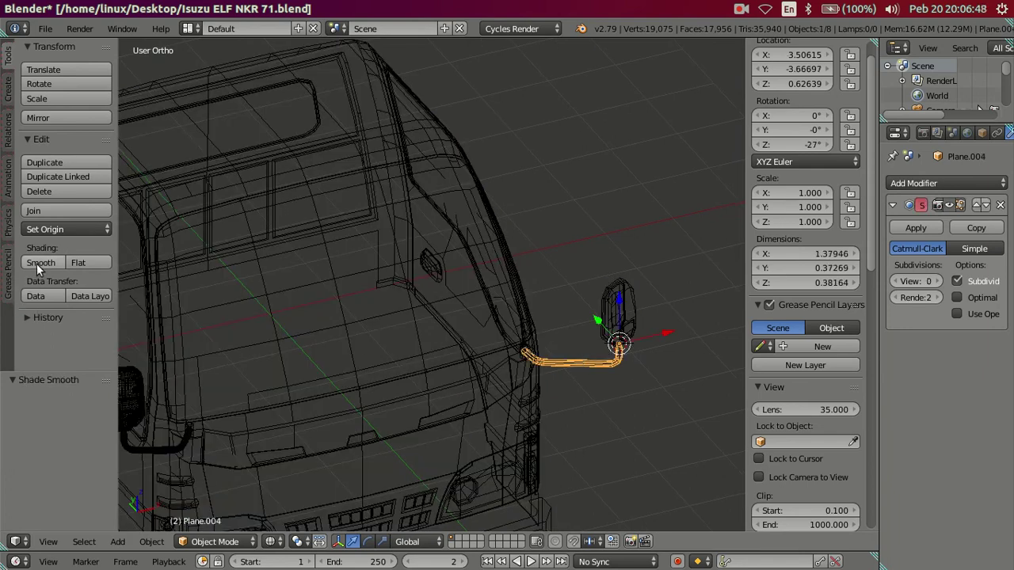
key("ctrl+2")
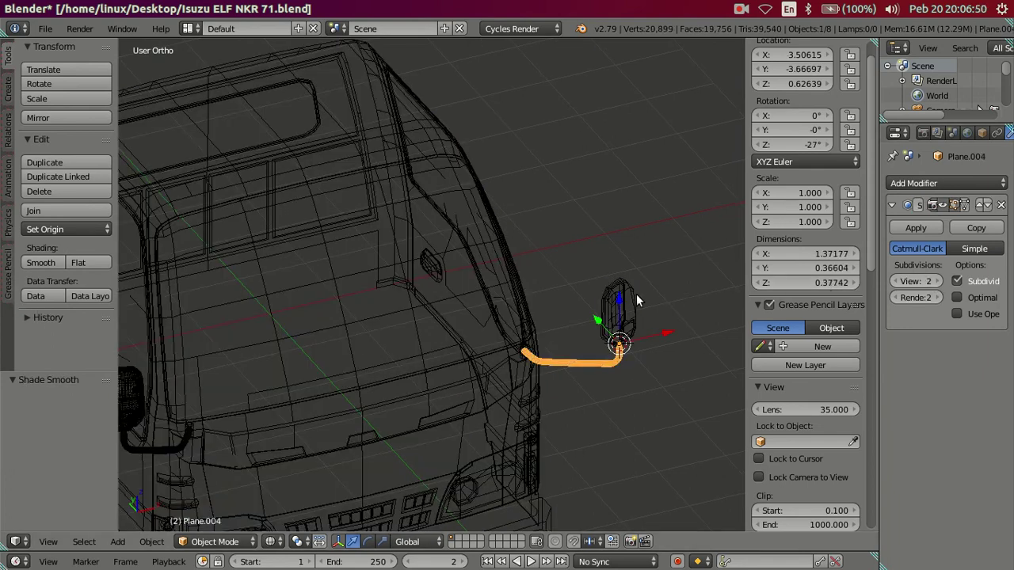
right_click(636, 298)
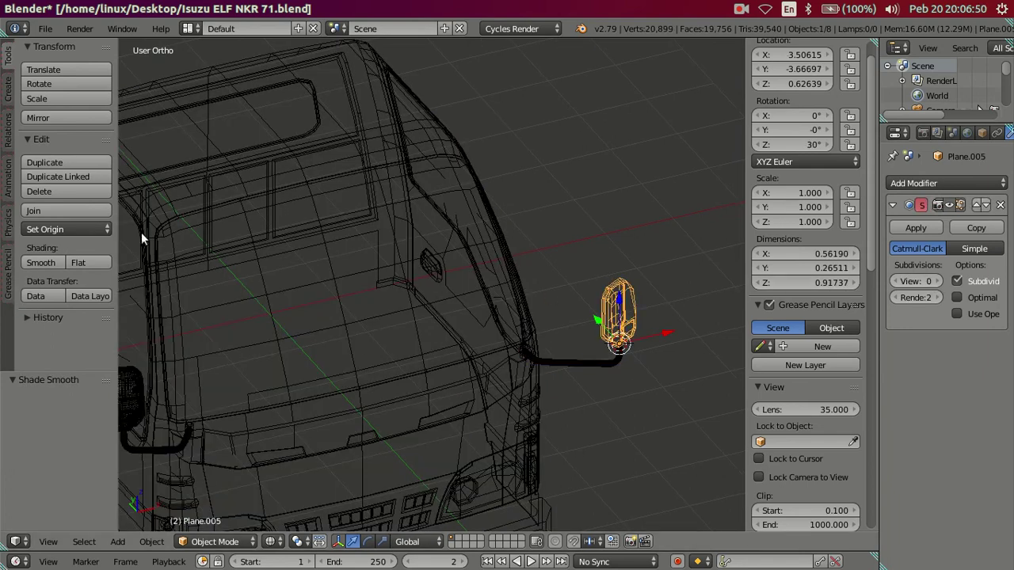
left_click(937, 282)
left_click(938, 282)
In wireframe from the side, reveal the hidden objects and hide the camera again
key("a")
key("z")
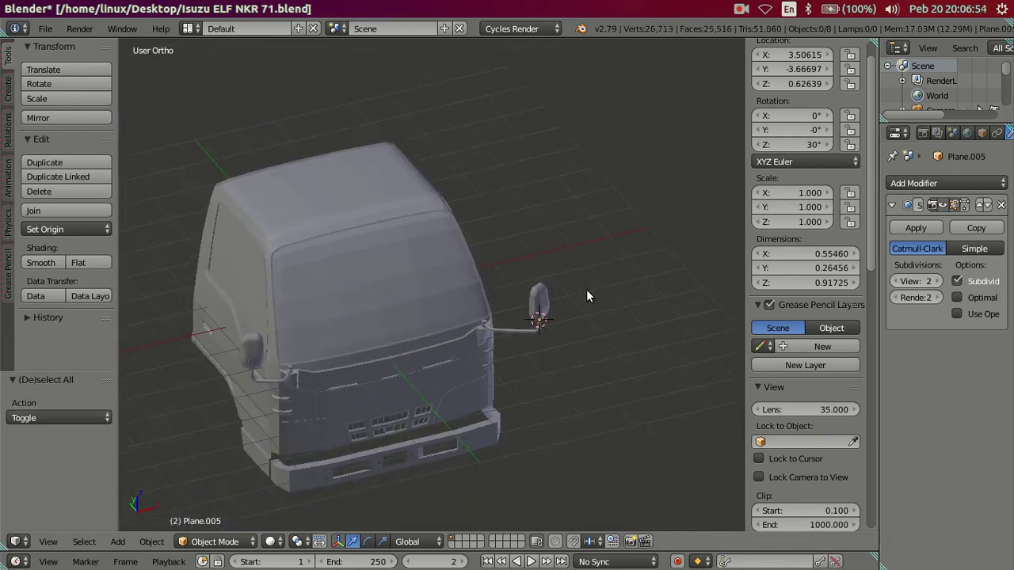
middle_click_drag(586, 296, 470, 243)
scroll(454, 273, "up", 3)
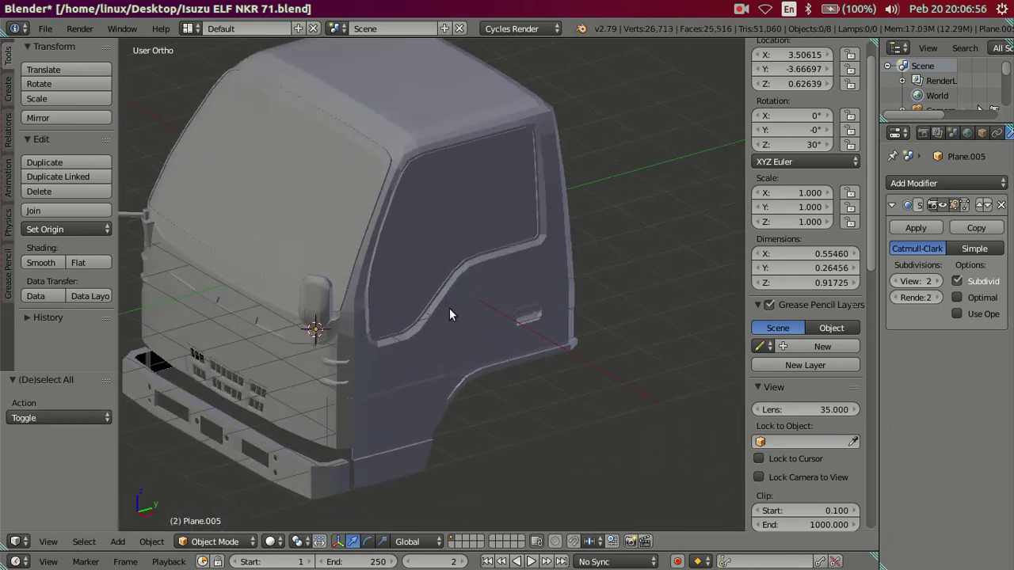
scroll(483, 351, "down", 3)
key("z")
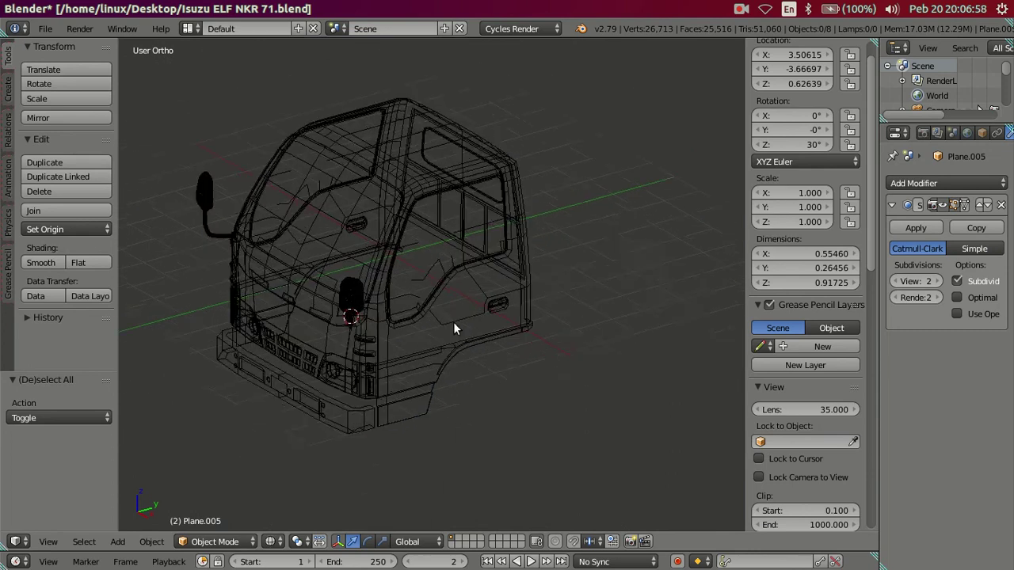
scroll(454, 325, "up", 2)
key("alt+h")
scroll(453, 325, "down", 3)
left_click(373, 312)
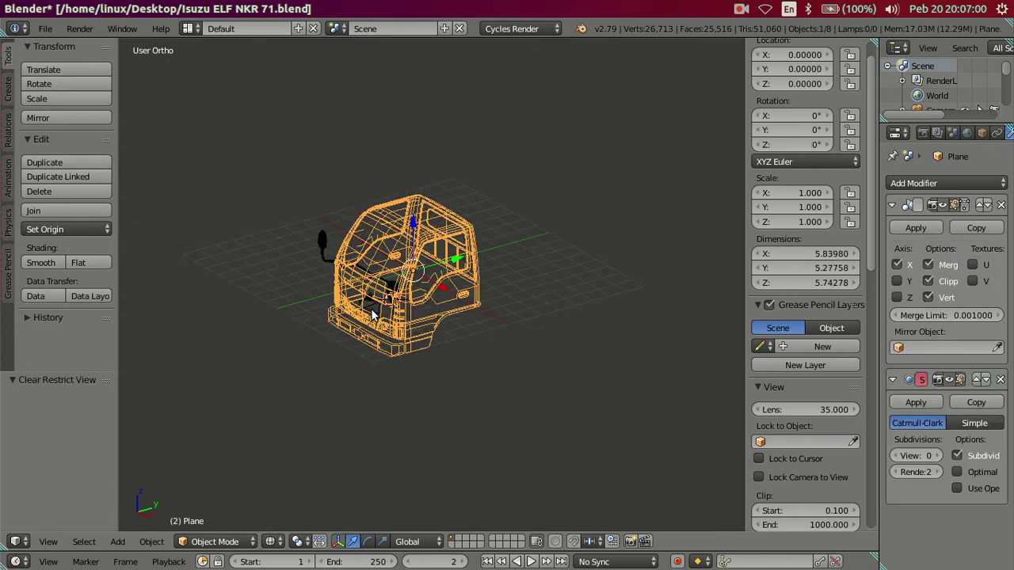
right_click(370, 314)
key("h")
scroll(368, 308, "up", 3)
scroll(317, 275, "up", 2)
scroll(445, 319, "up", 2)
scroll(352, 309, "up", 2)
Smooth-shade both wiper arms and set the upper wiper arm's viewport subdivision to 2
right_click(353, 309)
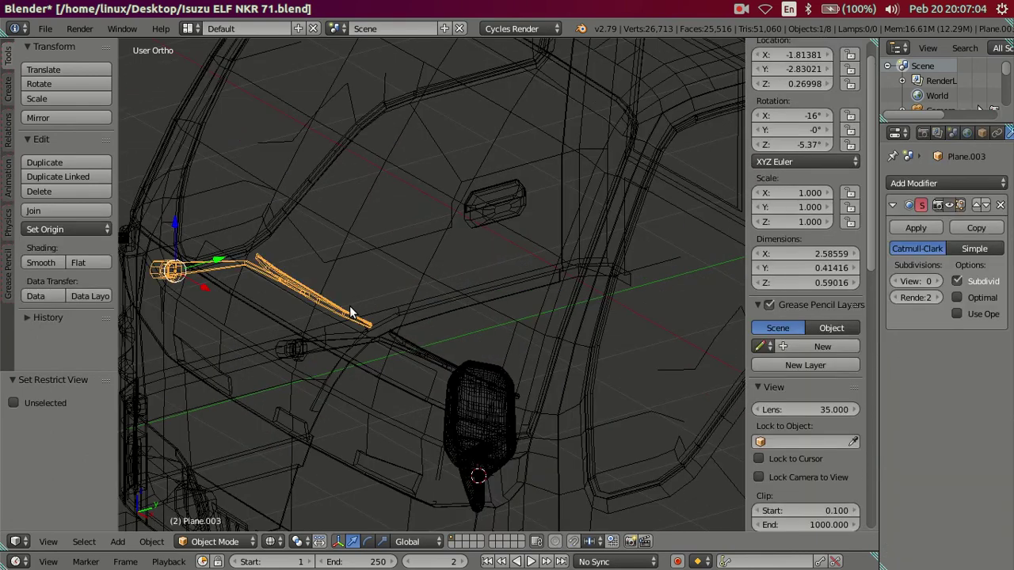
left_click(34, 263)
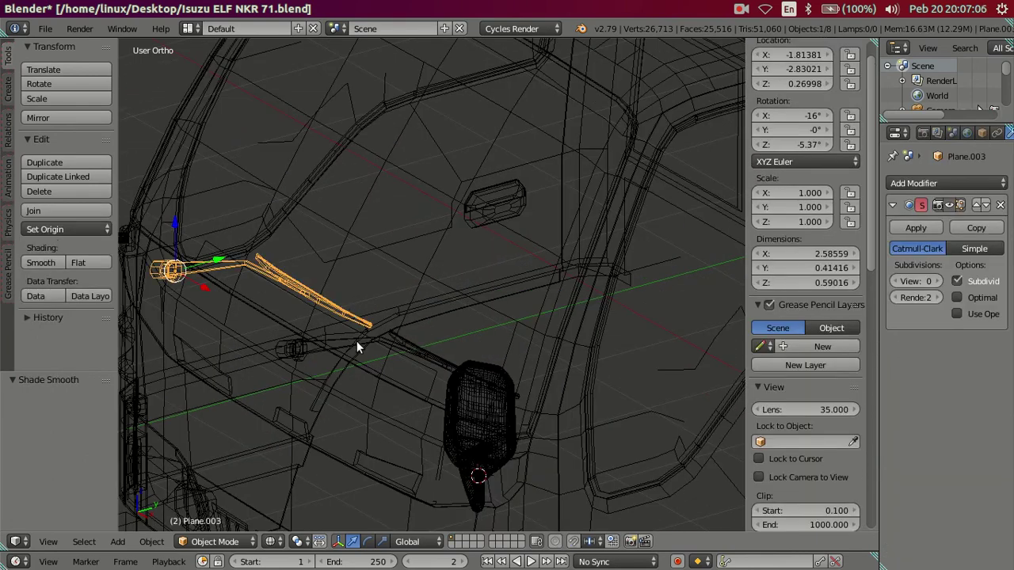
right_click(411, 349)
left_click(31, 260)
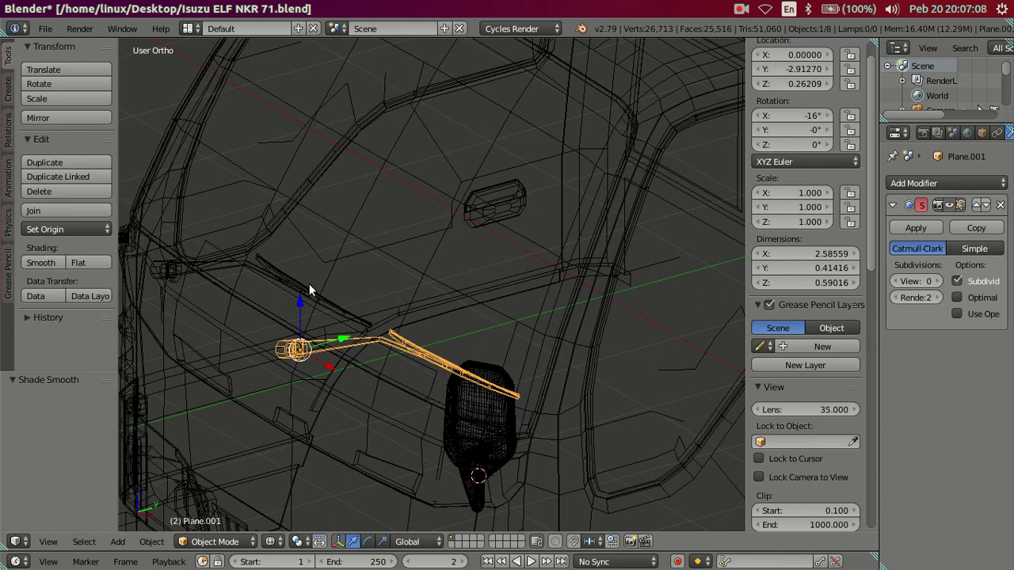
key("a")
right_click(337, 309)
left_click(935, 282)
right_click(405, 342)
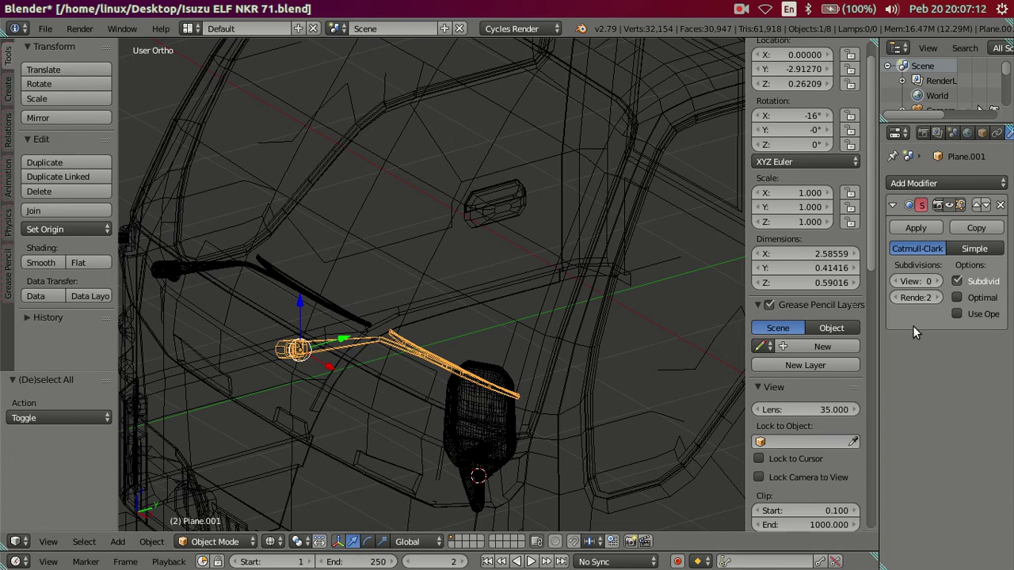
Smooth-shade the cab body, set its viewport subdivision to 2, and return to solid shading
right_click(589, 318)
left_click(35, 265)
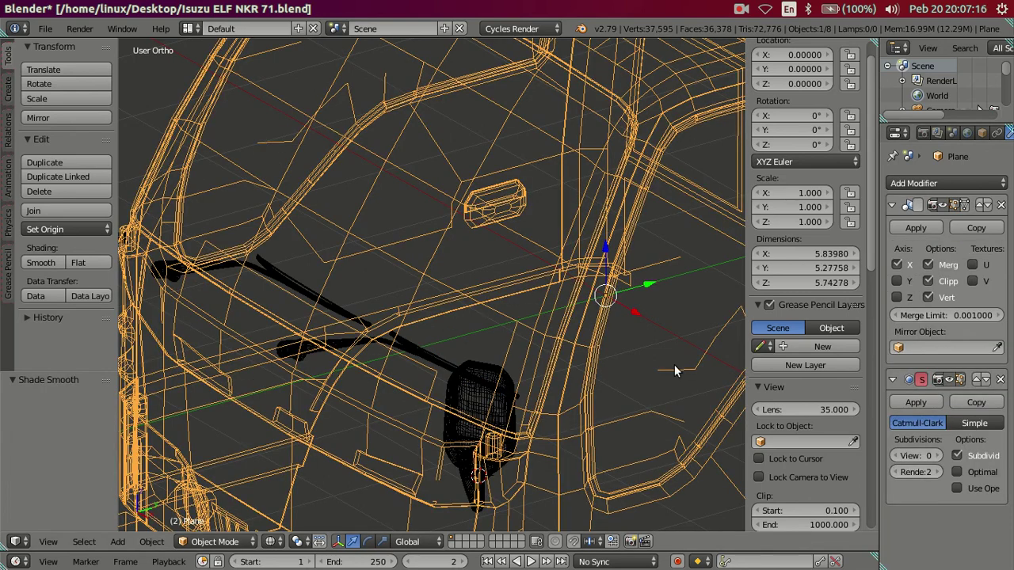
left_click(936, 455)
scroll(436, 319, "down", 4)
key("ctrl+2")
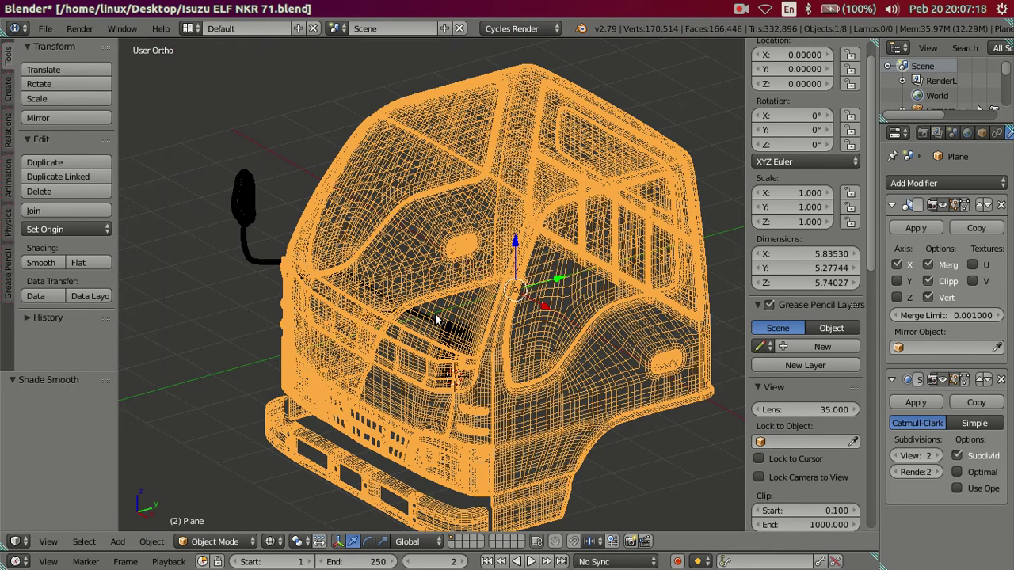
key("t")
scroll(441, 317, "up", 2)
key("a")
key("z")
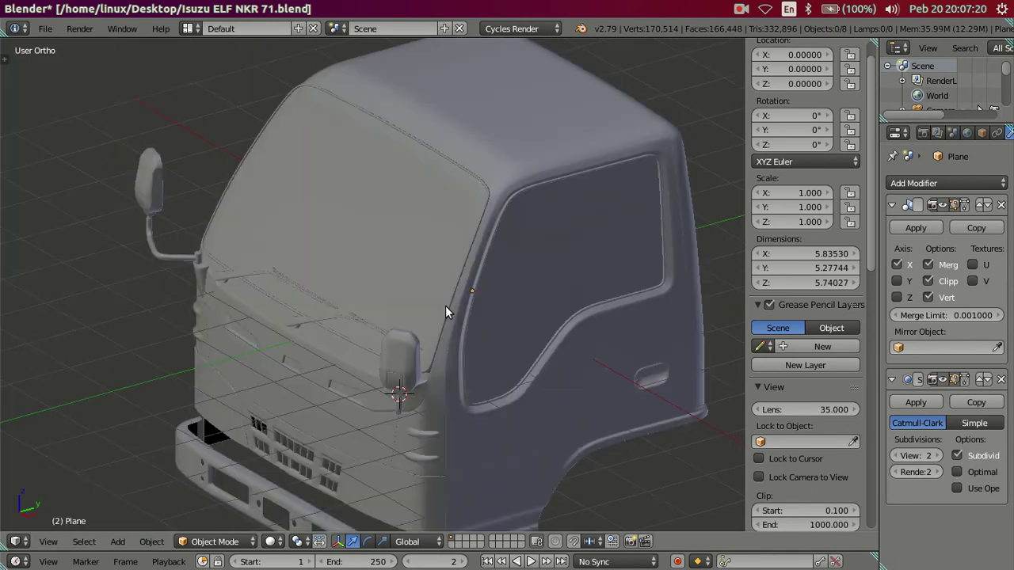
scroll(445, 306, "down", 2)
Hide the properties panel, orbit above the cab, and view it in perspective through the scene camera
key("n")
mouse_move(454, 304)
middle_mouse_down()
mouse_move(509, 350)
mouse_move(574, 328)
mouse_move(595, 308)
mouse_move(512, 271)
mouse_move(460, 274)
mouse_move(422, 309)
mouse_move(428, 322)
mouse_move(532, 356)
mouse_move(564, 401)
mouse_move(594, 411)
mouse_move(588, 336)
mouse_move(569, 310)
mouse_move(531, 295)
middle_mouse_up()
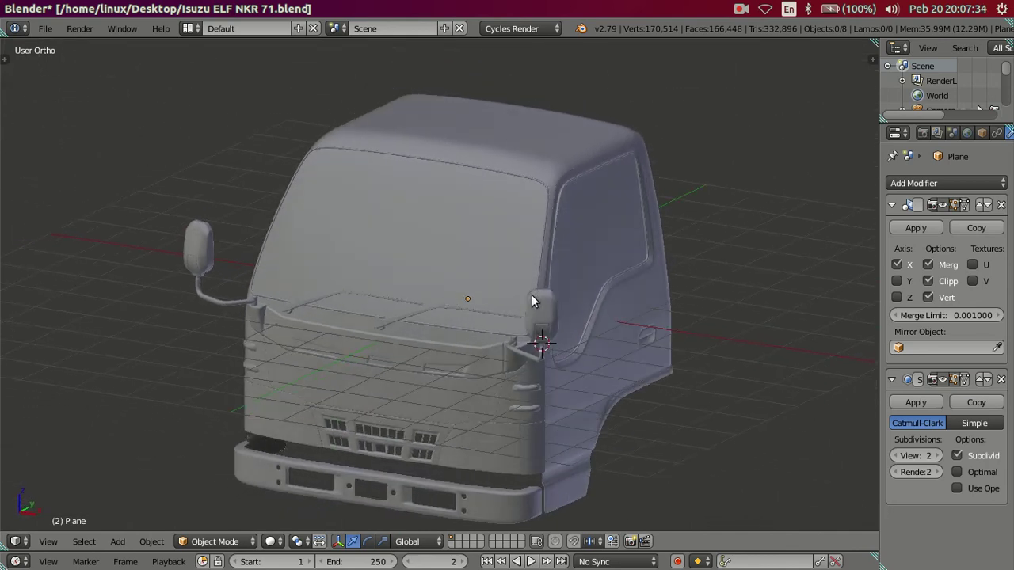
key("KP_5")
key("KP_0")
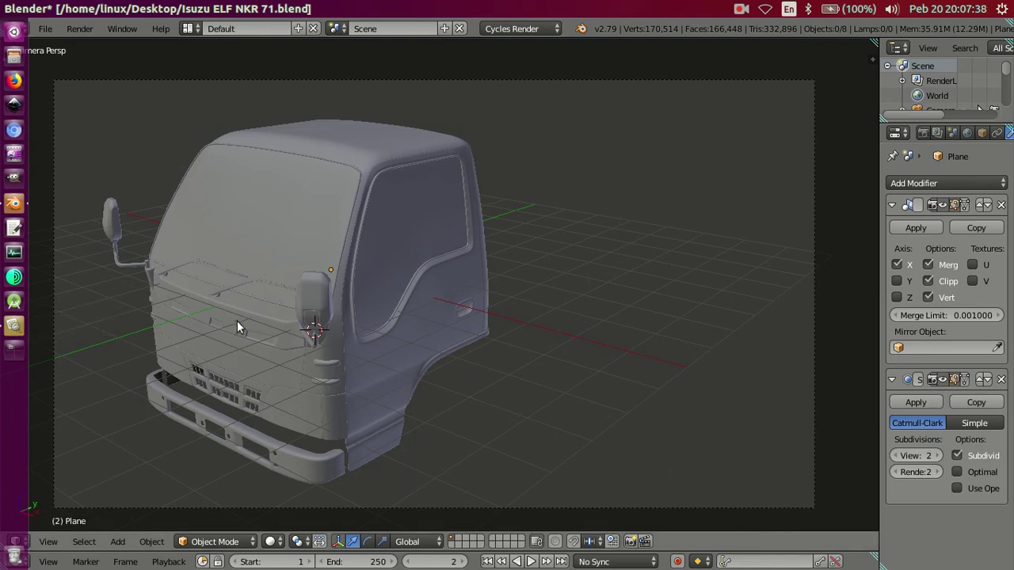
left_click(17, 331)
scroll(272, 318, "down", 1)
scroll(272, 317, "down", 1)
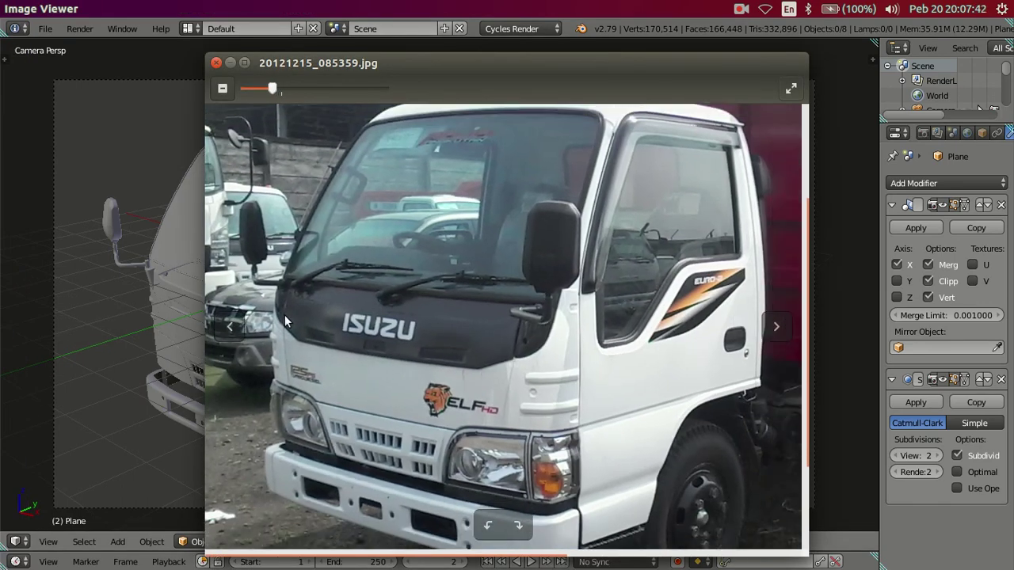
scroll(609, 376, "down", 2)
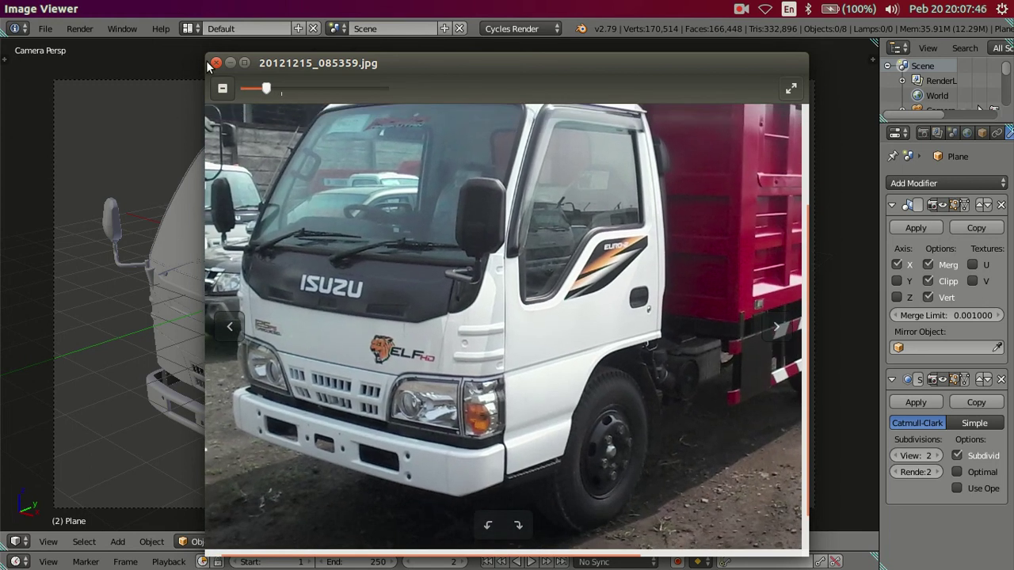
left_click(221, 63)
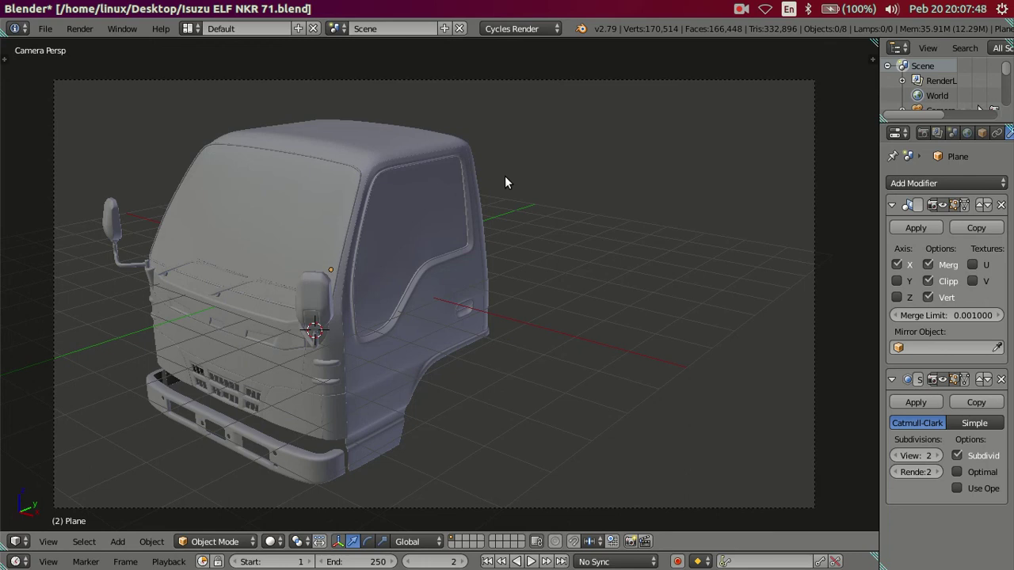